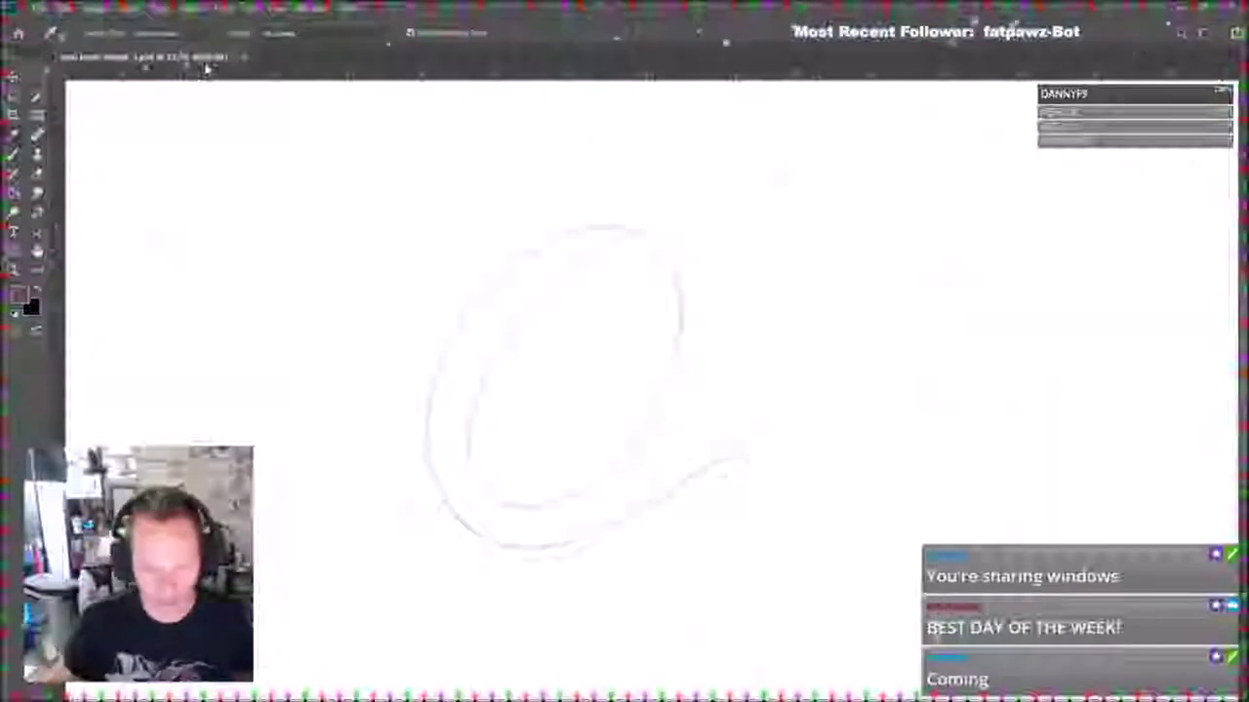
Clear the old oval sketch and fill the layer with white as a blank drawing background.
key("b")
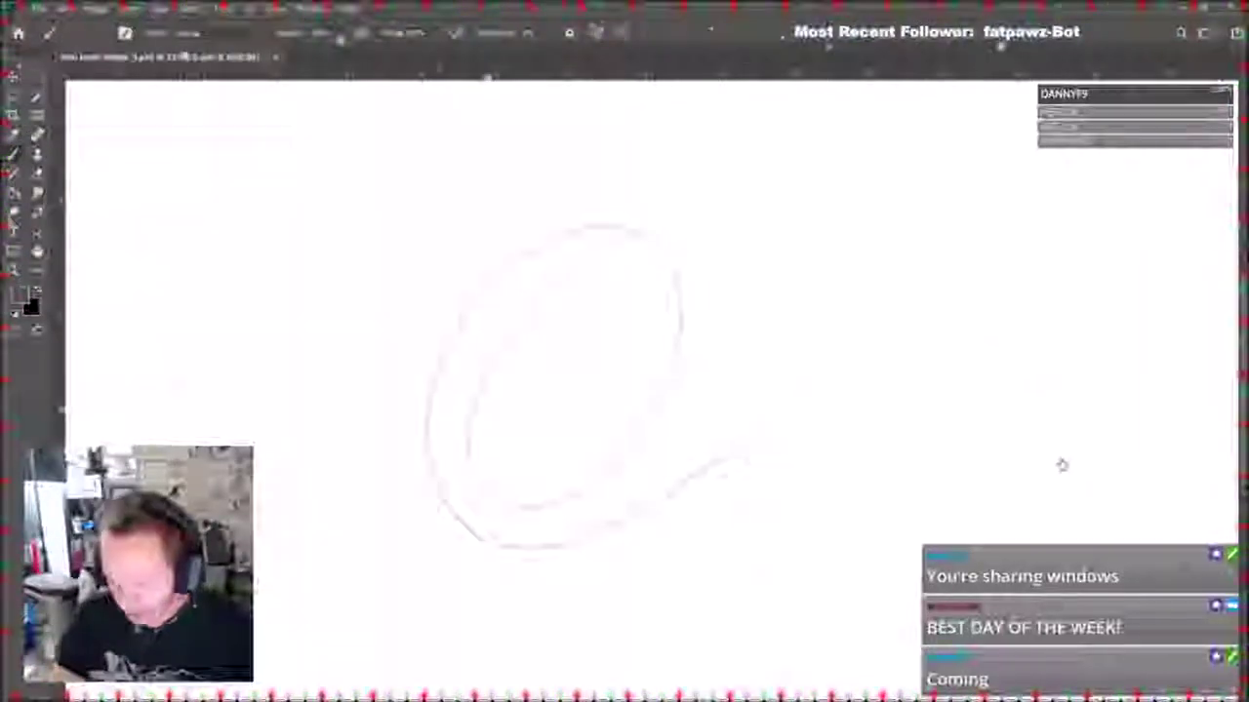
key("ctrl+z")
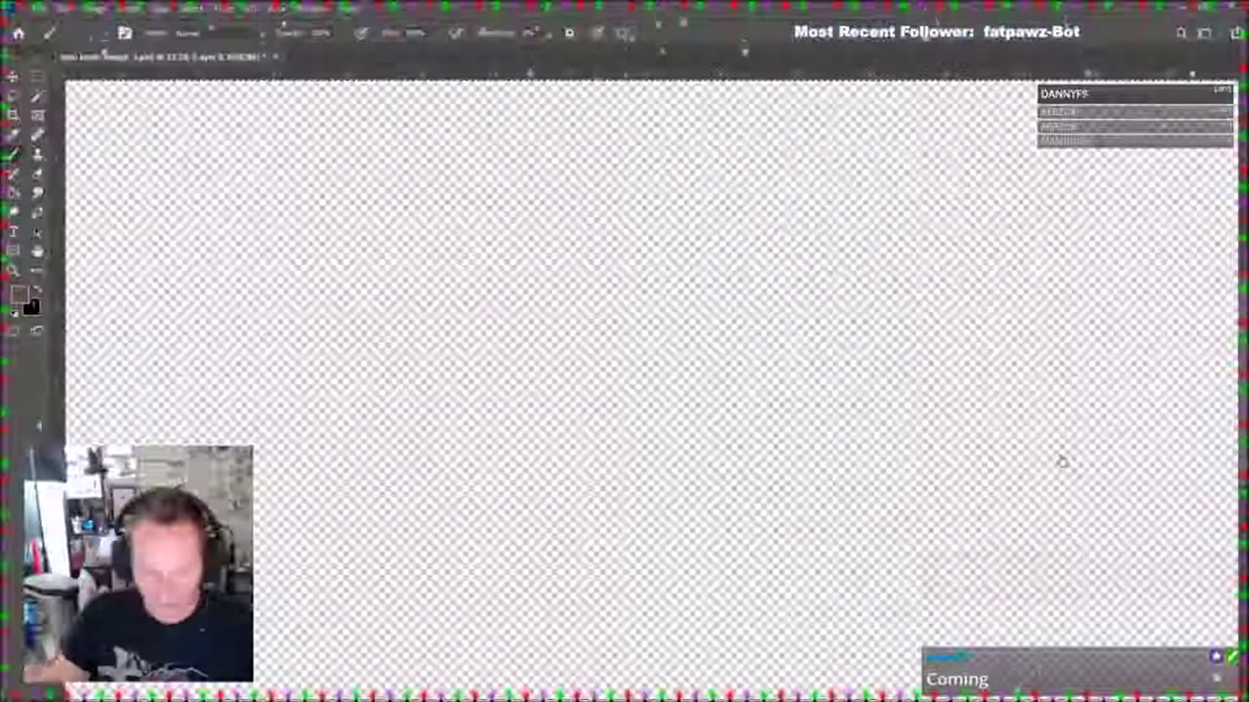
key("d")
key("x")
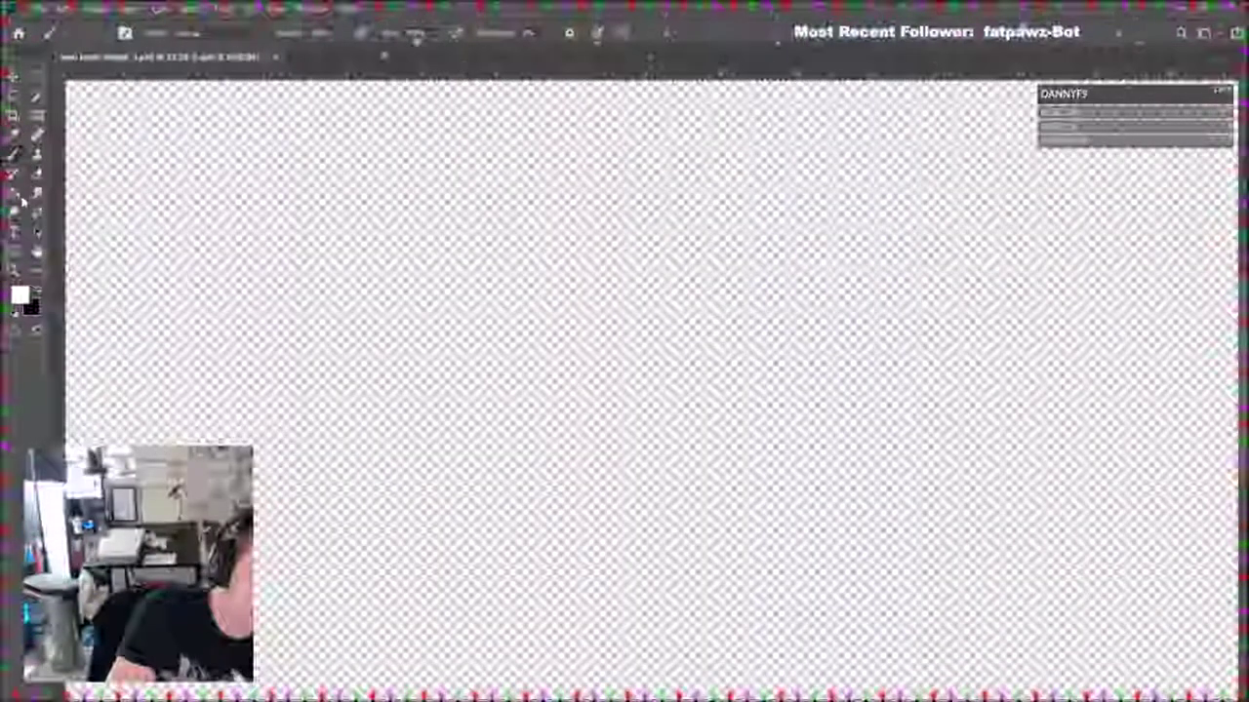
key("alt+BackSpace")
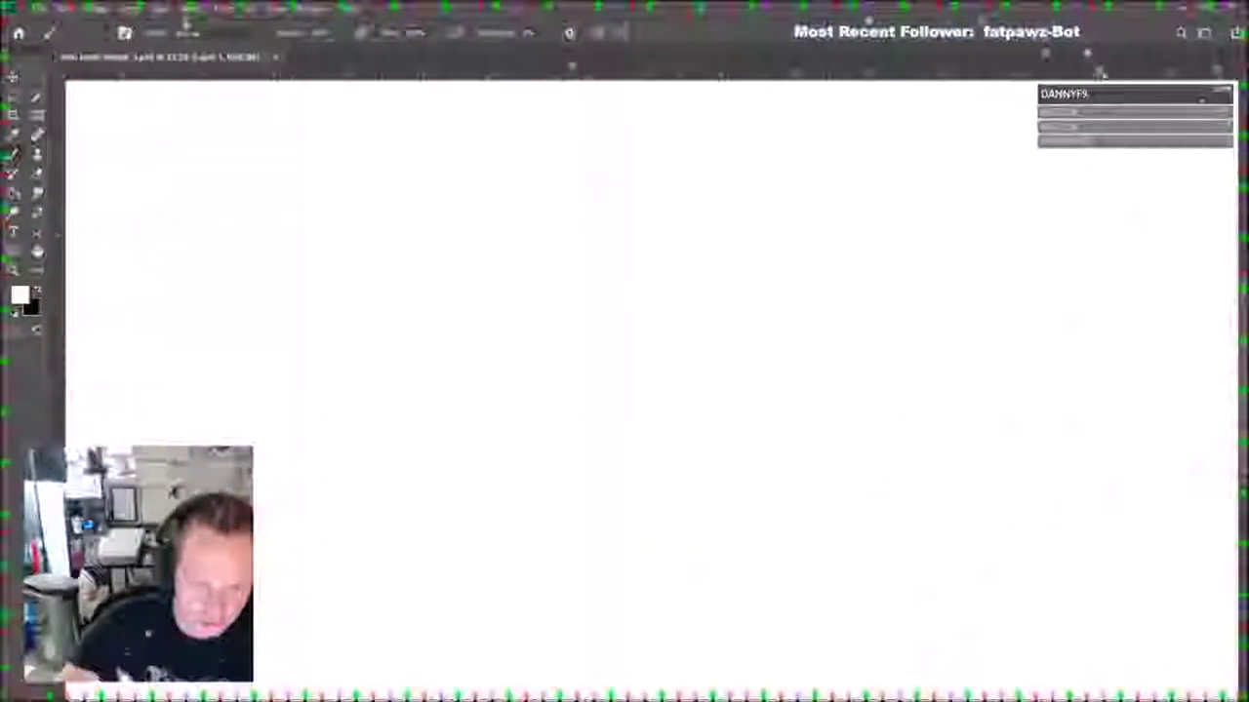
key("b")
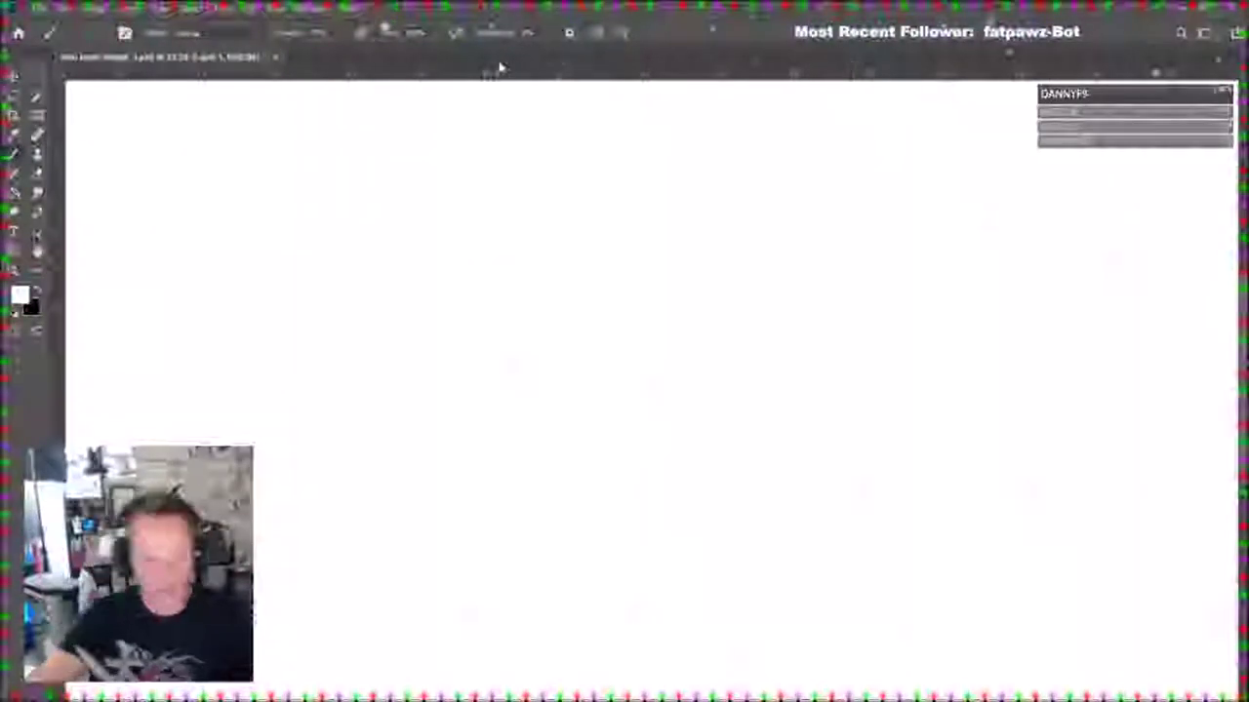
left_click(13, 271)
left_click(662, 486, "alt")
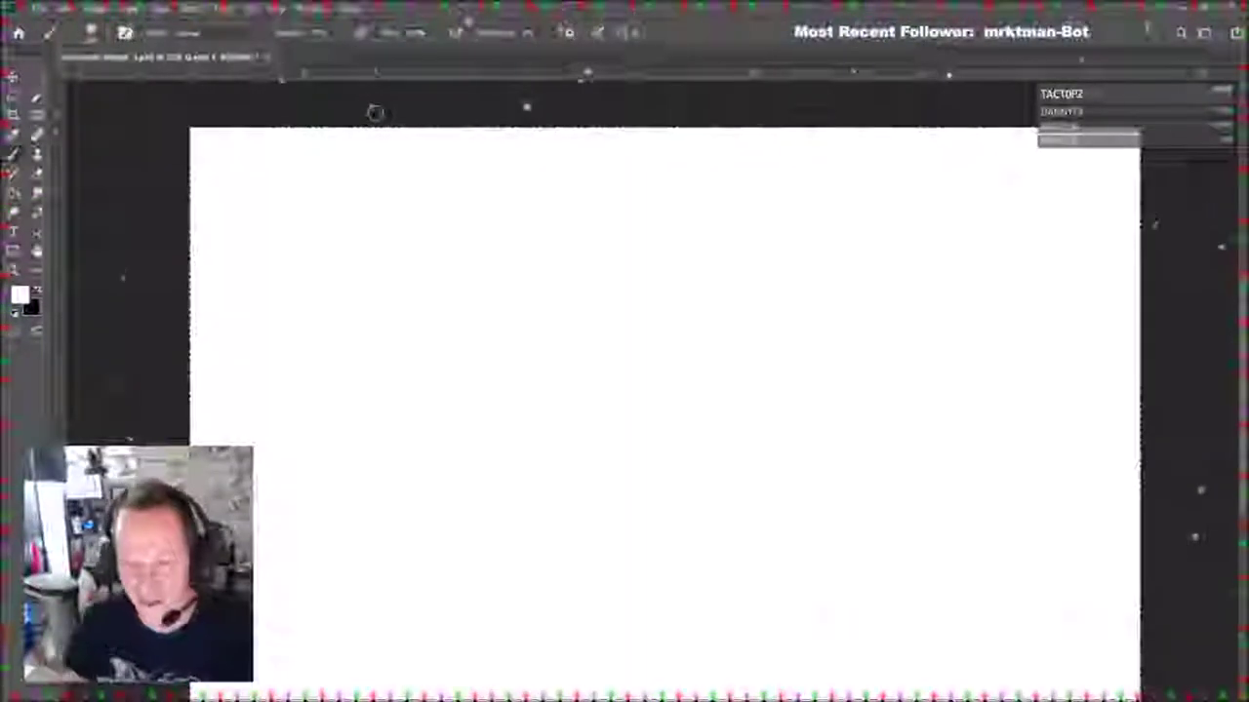
key("z")
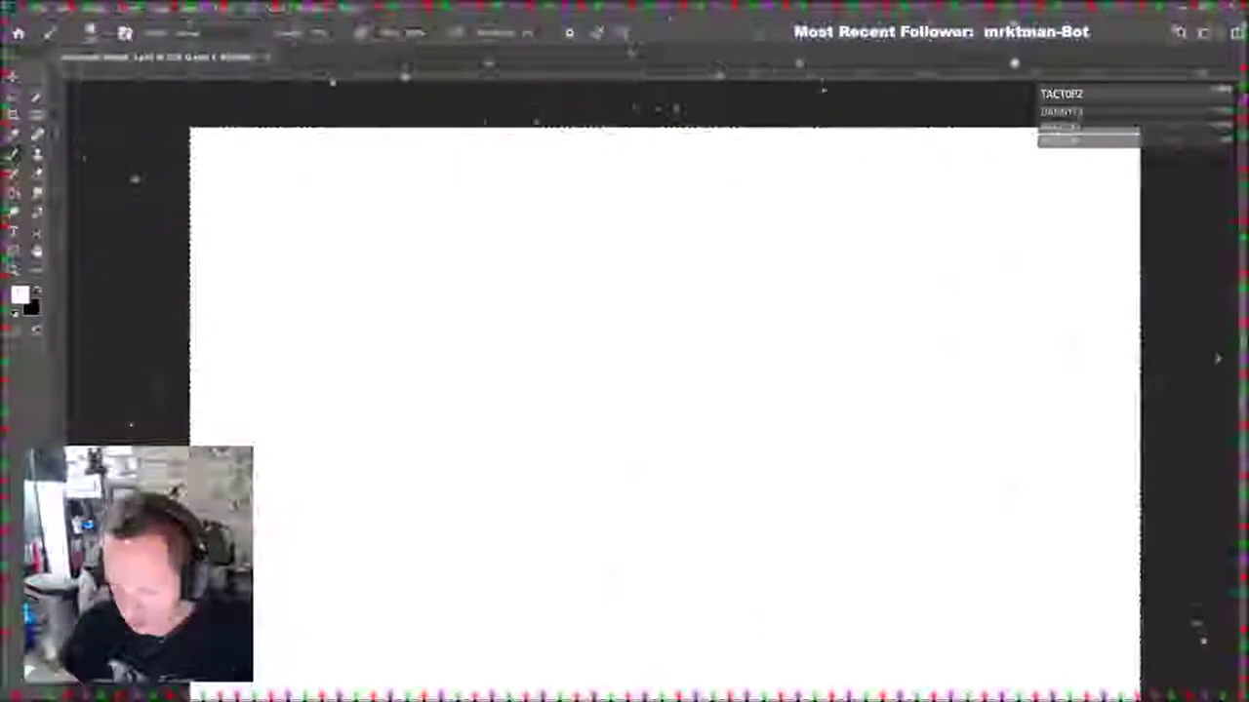
left_click(624, 490, "alt")
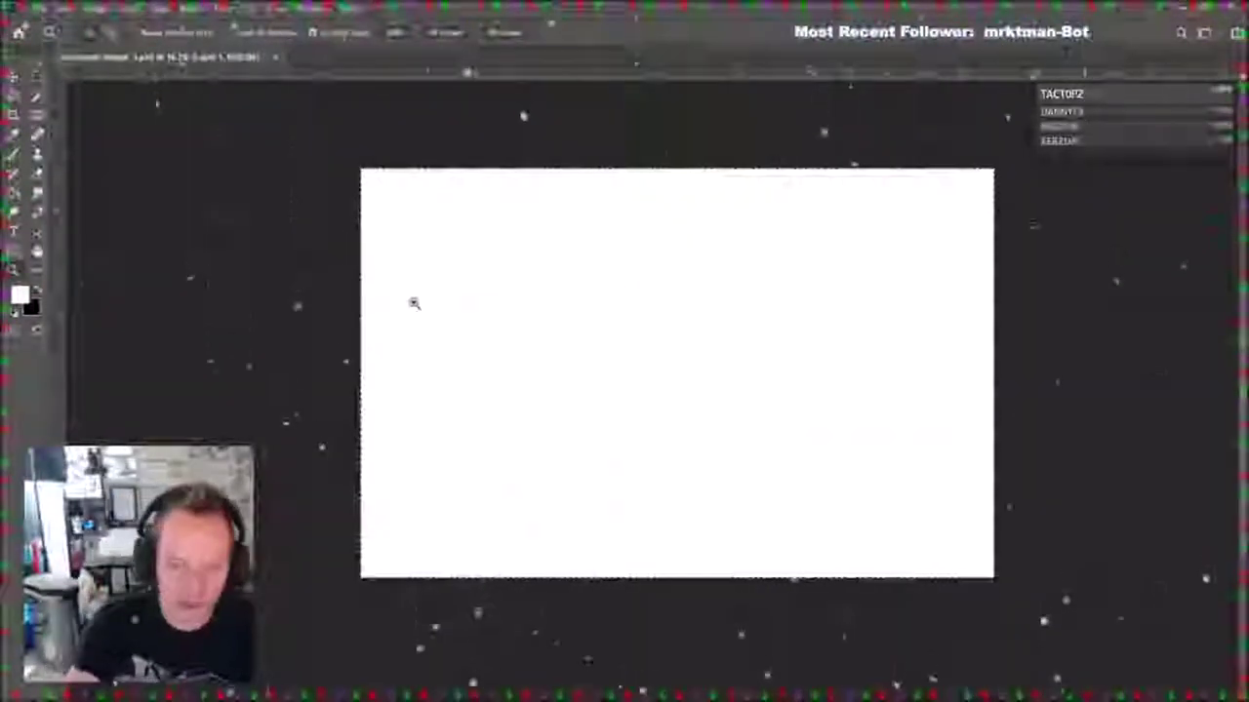
key("b")
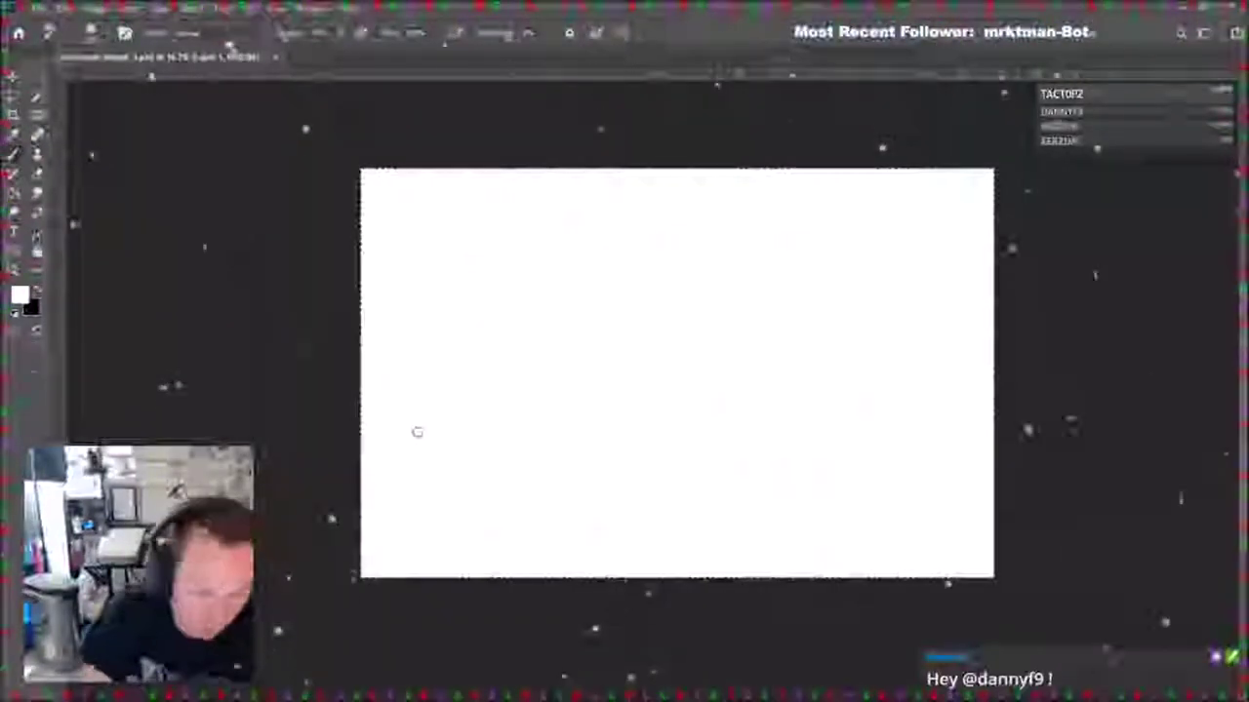
key("x")
left_click_drag(359, 558, 537, 444)
left_click_drag(410, 529, 487, 486)
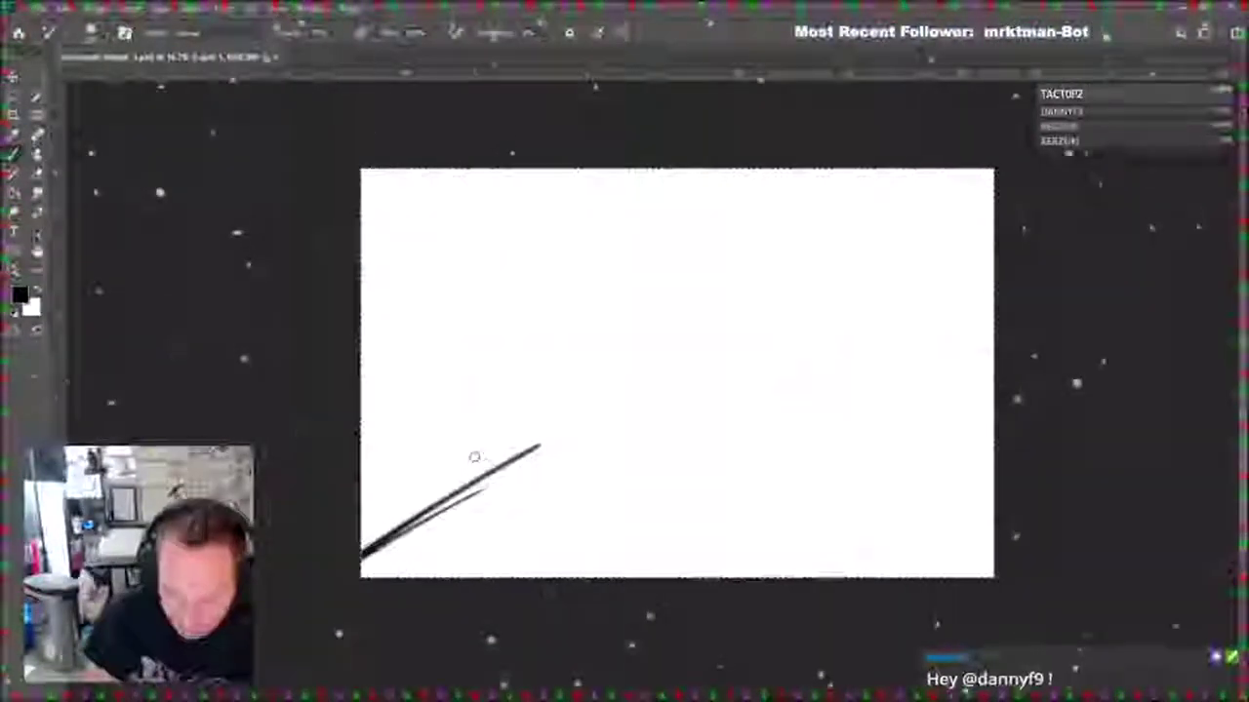
key("ctrl+z")
key("ctrl+z")
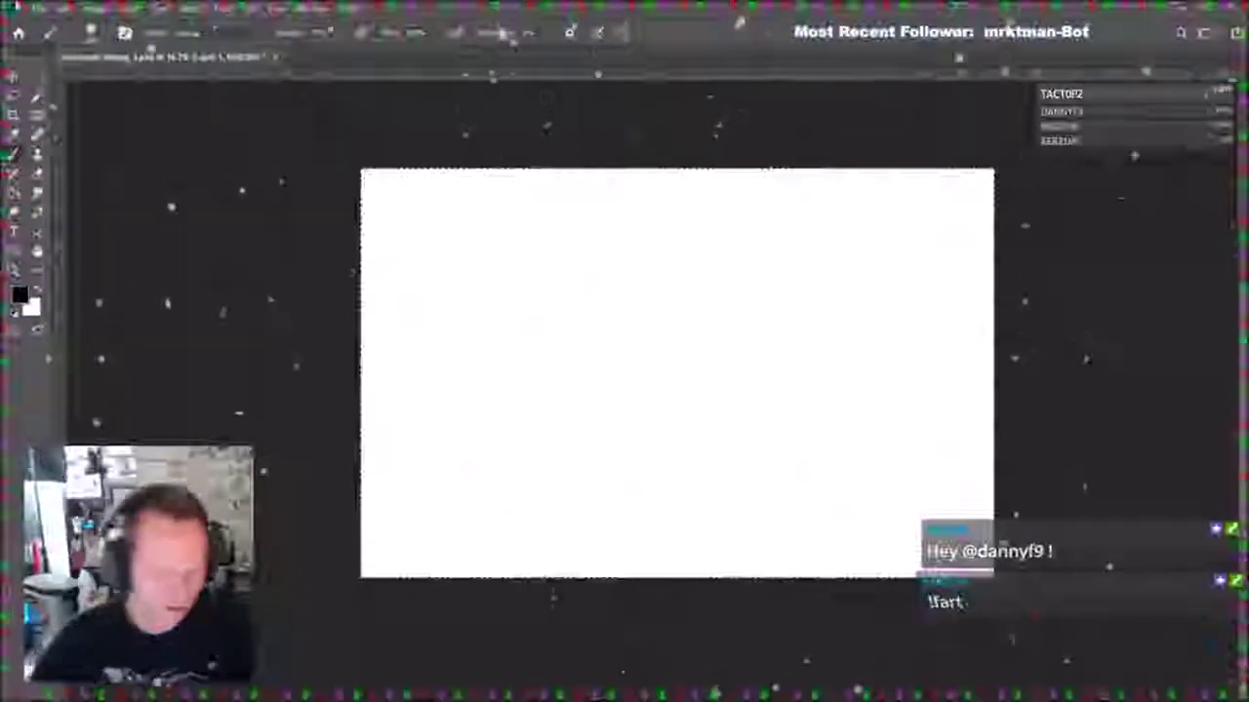
Set a dark red brush colour and draw a straight horizon line across the canvas below its middle.
key("i")
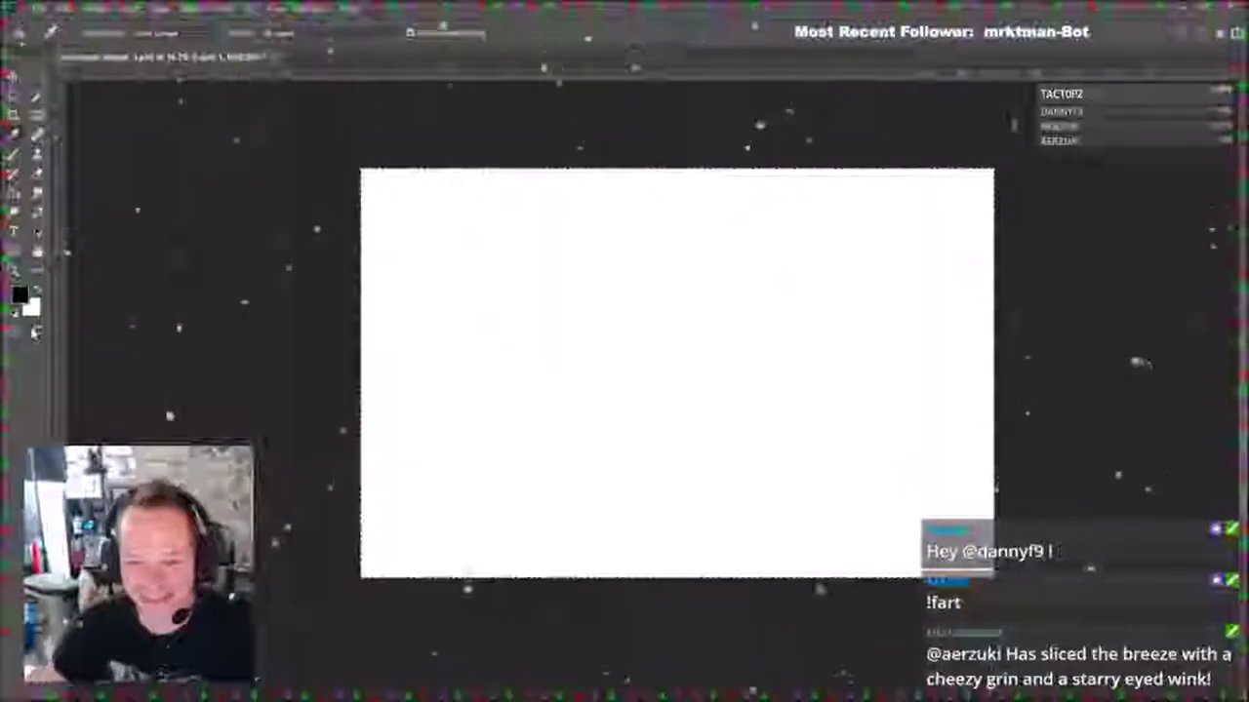
key("b")
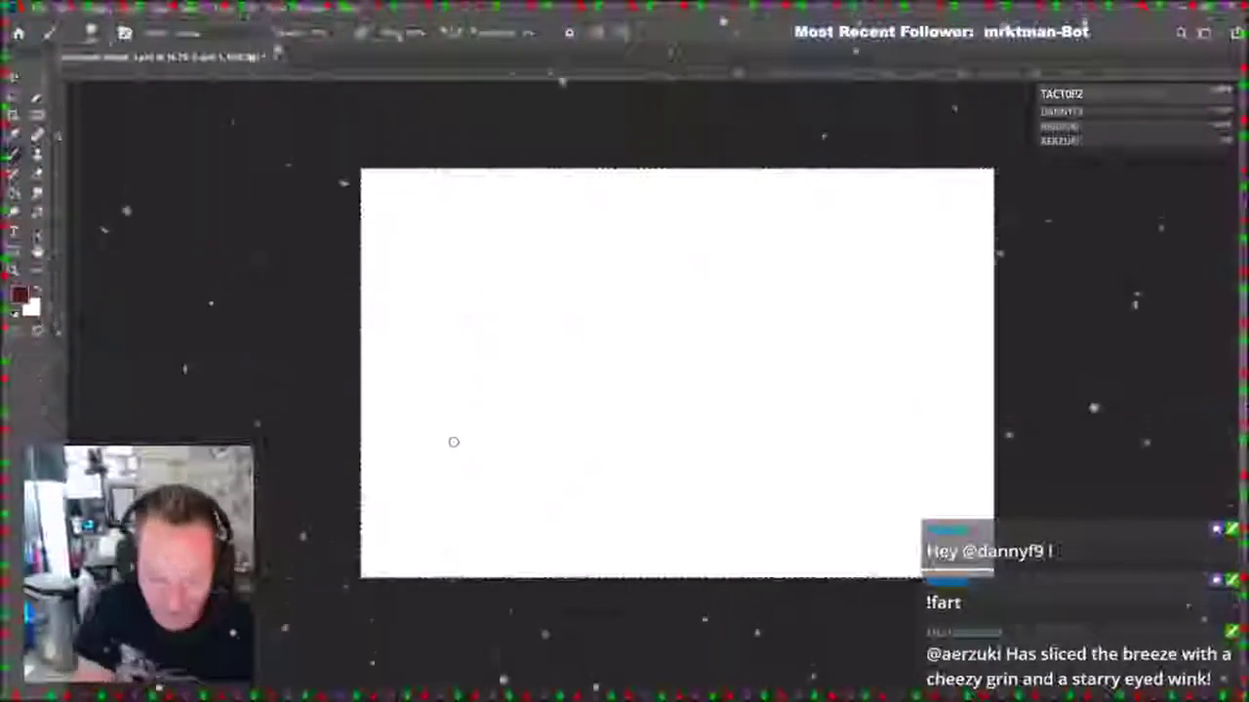
mouse_move(591, 415)
left_mouse_down()
mouse_move(743, 403)
mouse_move(1015, 416)
left_mouse_up()
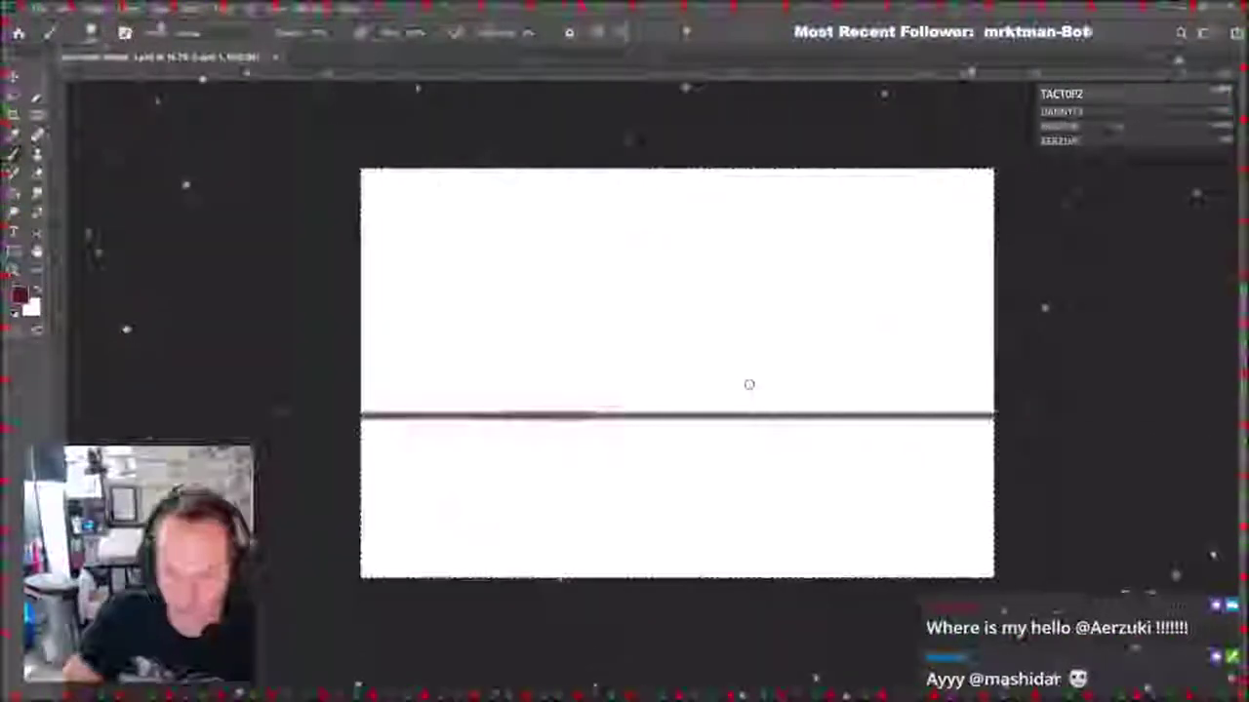
Sketch a one-point perspective room with a rectangular back wall and diagonal edges running to the canvas corners.
mouse_move(363, 173)
left_mouse_down()
mouse_move(466, 293)
mouse_move(468, 459)
mouse_move(452, 335)
left_mouse_up()
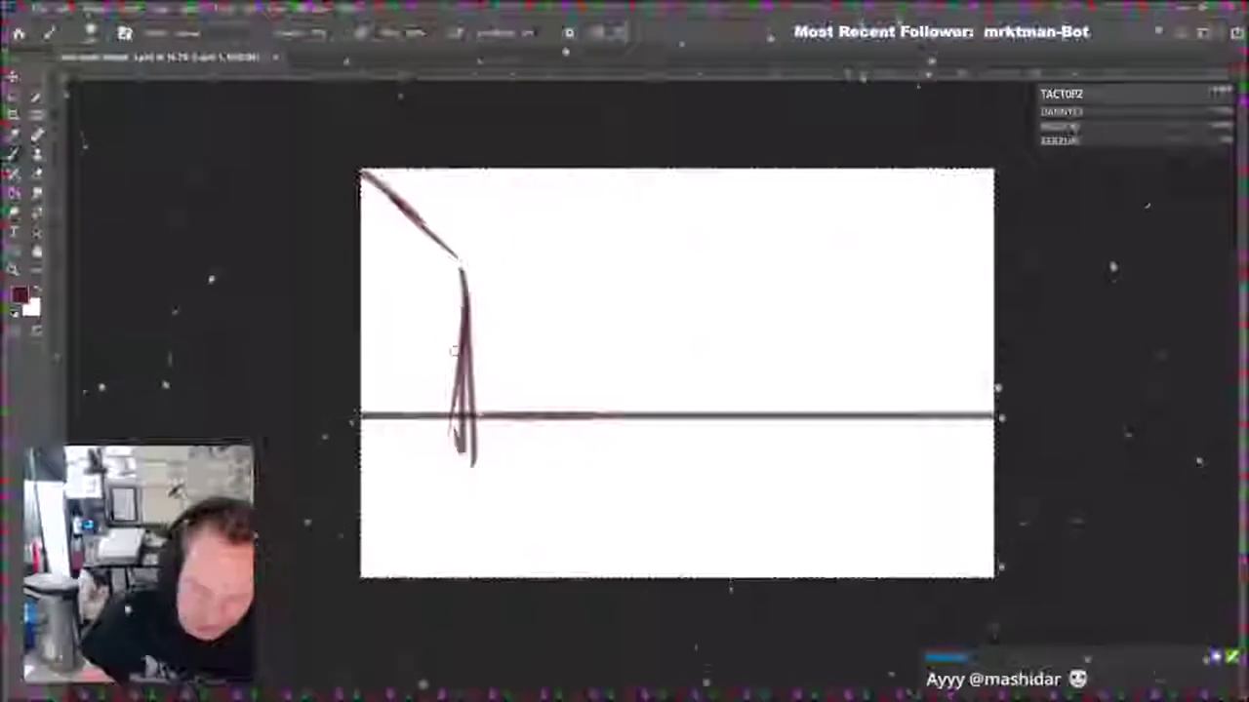
mouse_move(470, 269)
left_mouse_down()
mouse_move(625, 263)
mouse_move(481, 258)
mouse_move(864, 267)
left_mouse_up()
mouse_move(564, 258)
left_mouse_down()
mouse_move(907, 258)
mouse_move(884, 454)
left_mouse_up()
mouse_move(872, 248)
left_mouse_down()
mouse_move(874, 458)
mouse_move(977, 172)
left_mouse_up()
mouse_move(883, 445)
left_mouse_down()
mouse_move(985, 550)
mouse_move(987, 572)
left_mouse_up()
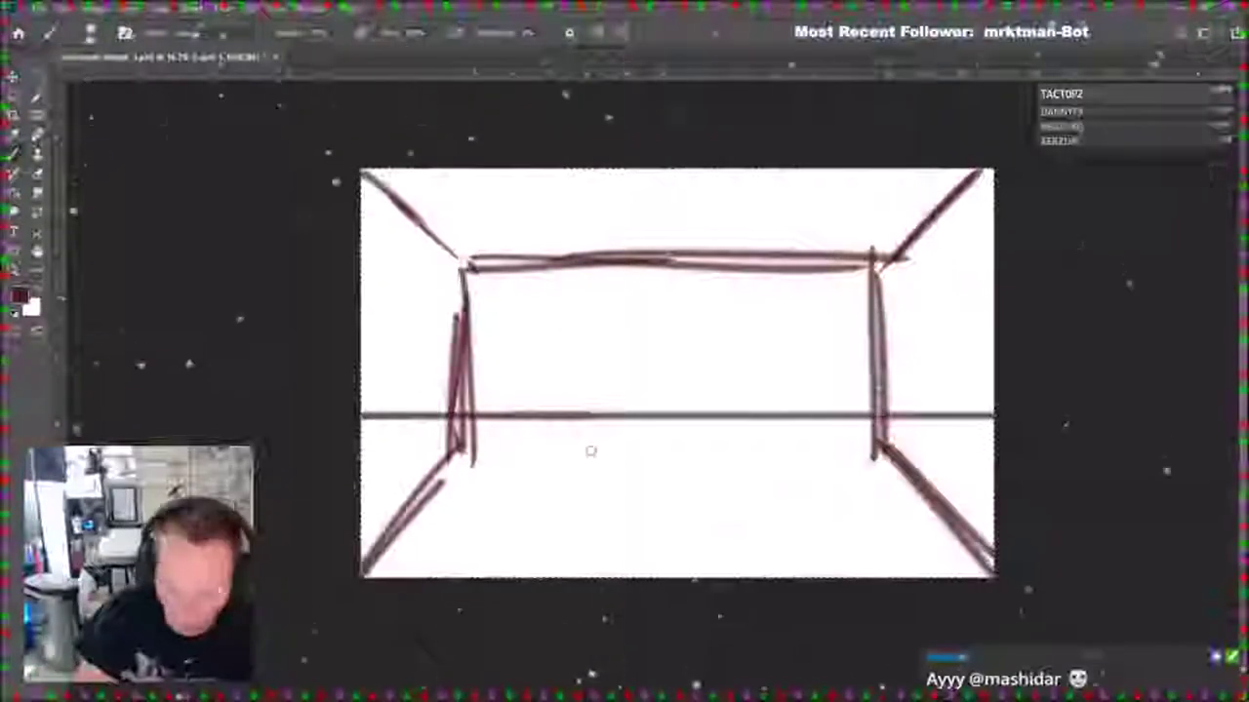
left_click_drag(469, 456, 875, 456)
left_click_drag(372, 178, 466, 268)
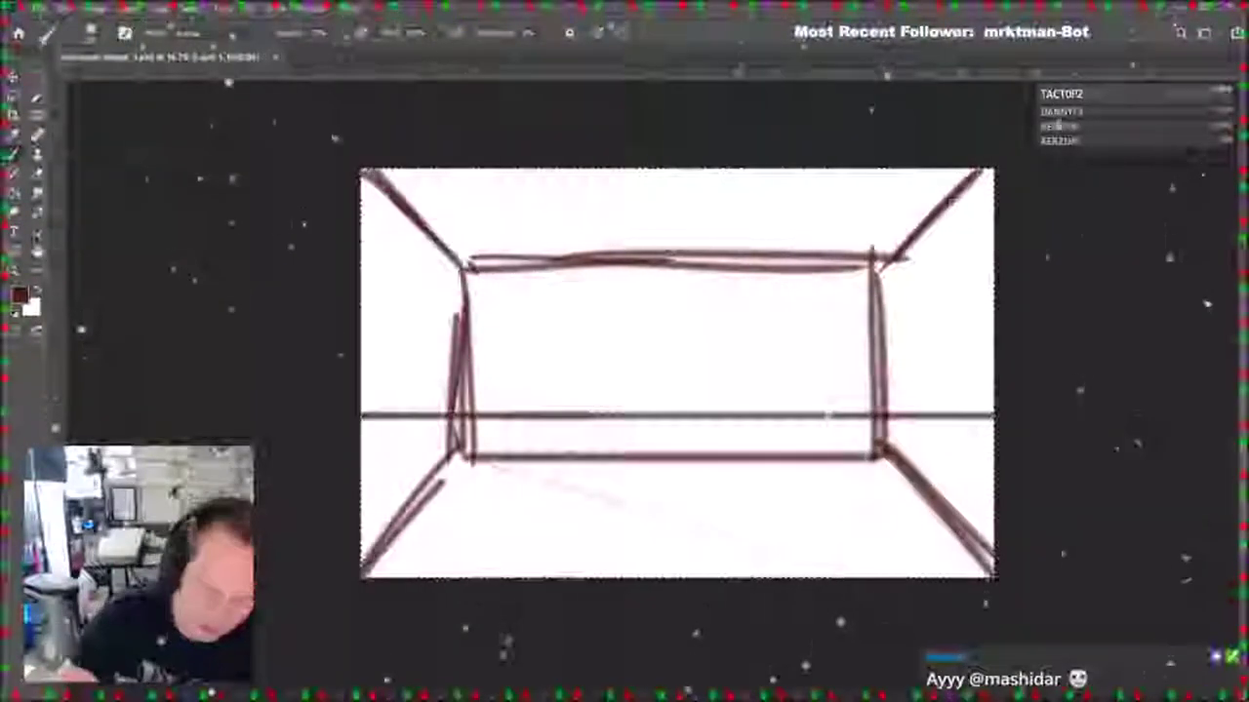
left_click_drag(882, 267, 879, 455)
Sketch a low bed with end posts and a pillow against the right half of the back wall.
mouse_move(619, 395)
left_mouse_down()
mouse_move(619, 456)
mouse_move(683, 402)
mouse_move(778, 401)
left_mouse_up()
left_click_drag(624, 451, 808, 449)
mouse_move(766, 400)
left_mouse_down()
mouse_move(785, 394)
mouse_move(823, 455)
left_mouse_up()
mouse_move(618, 398)
left_mouse_down()
mouse_move(648, 408)
mouse_move(776, 396)
mouse_move(827, 378)
mouse_move(834, 404)
mouse_move(628, 383)
left_mouse_up()
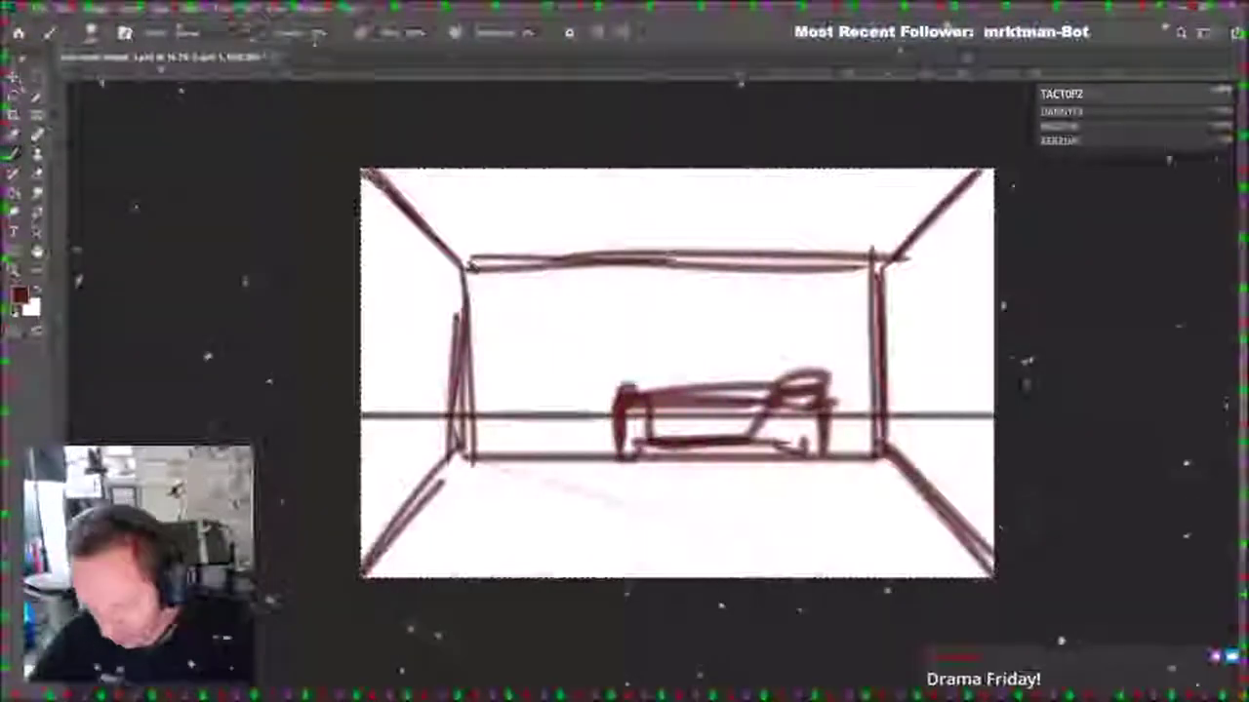
Draw a box-shaped cabinet in perspective at the room's back right corner and shade its side.
mouse_move(839, 388)
left_mouse_down()
mouse_move(843, 482)
mouse_move(887, 494)
left_mouse_up()
mouse_move(884, 416)
left_mouse_down()
mouse_move(929, 417)
mouse_move(934, 488)
left_mouse_up()
left_click_drag(934, 488, 884, 502)
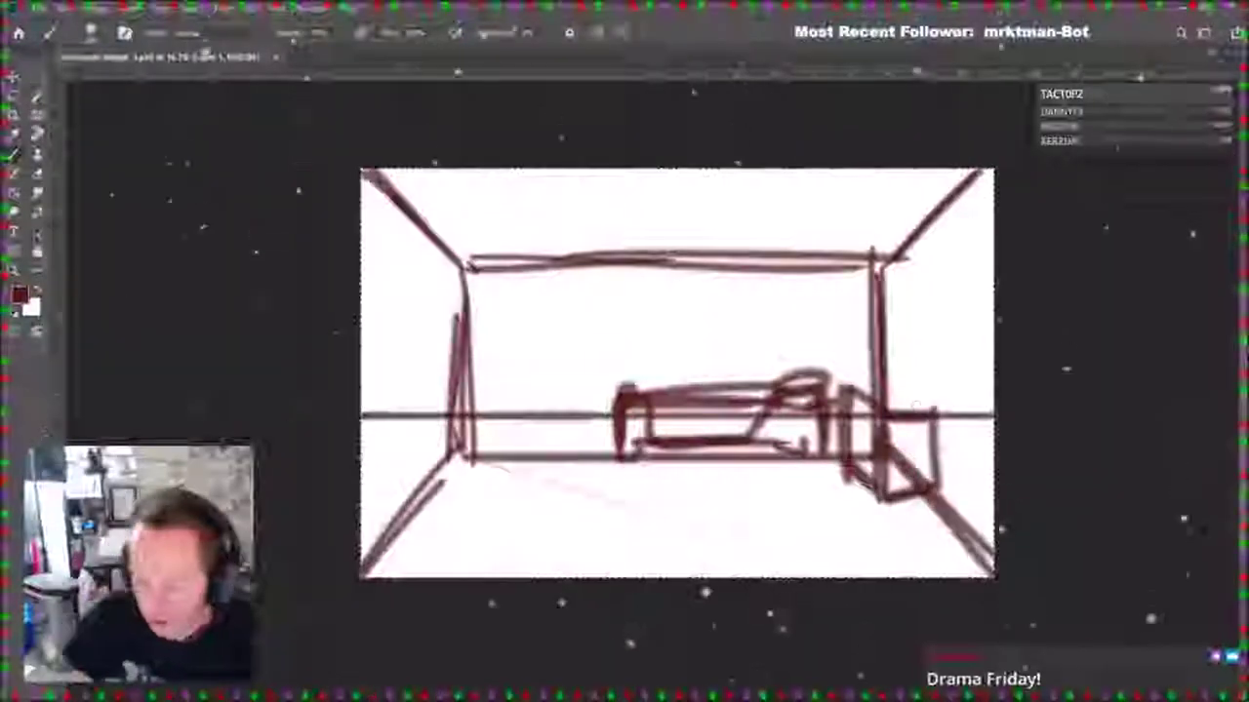
left_click_drag(881, 386, 939, 402)
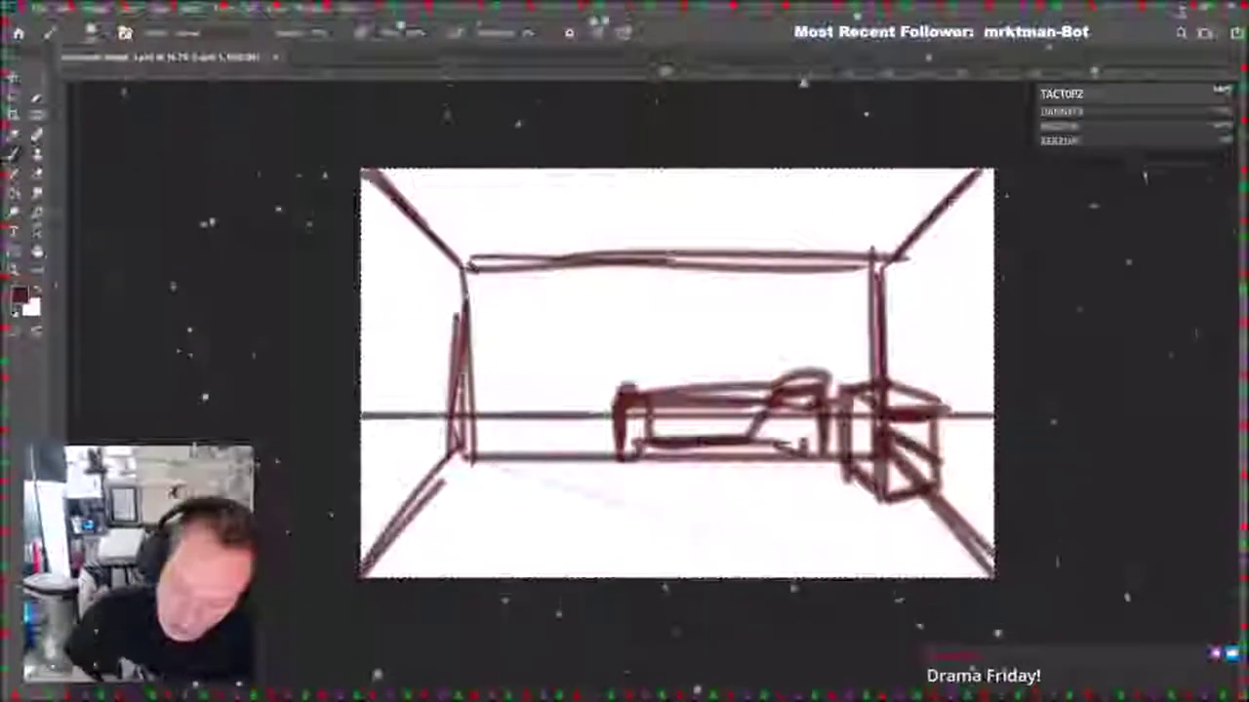
mouse_move(878, 432)
left_mouse_down()
mouse_move(942, 464)
mouse_move(927, 483)
mouse_move(967, 576)
left_mouse_up()
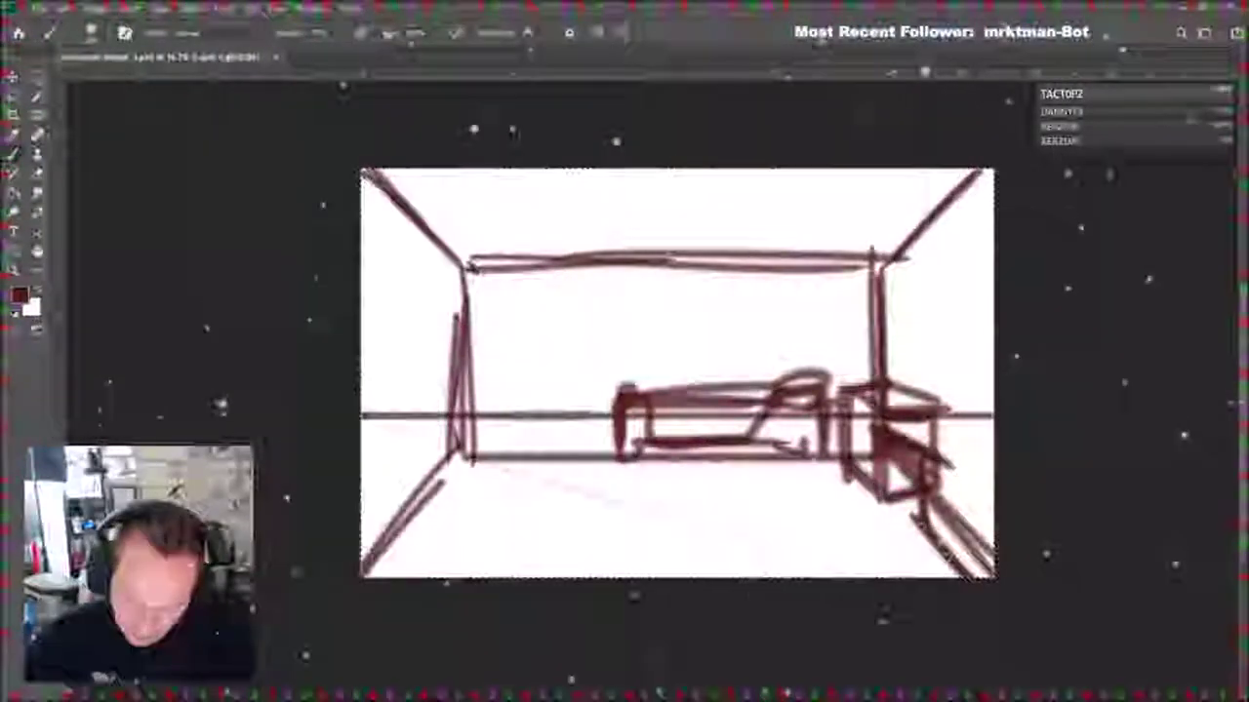
Extend the furniture as a desk along the right wall and reinforce the bed's base and top outline.
left_click_drag(925, 461, 965, 489)
left_click_drag(928, 469, 930, 535)
left_click_drag(920, 395, 995, 437)
left_click_drag(812, 451, 776, 443)
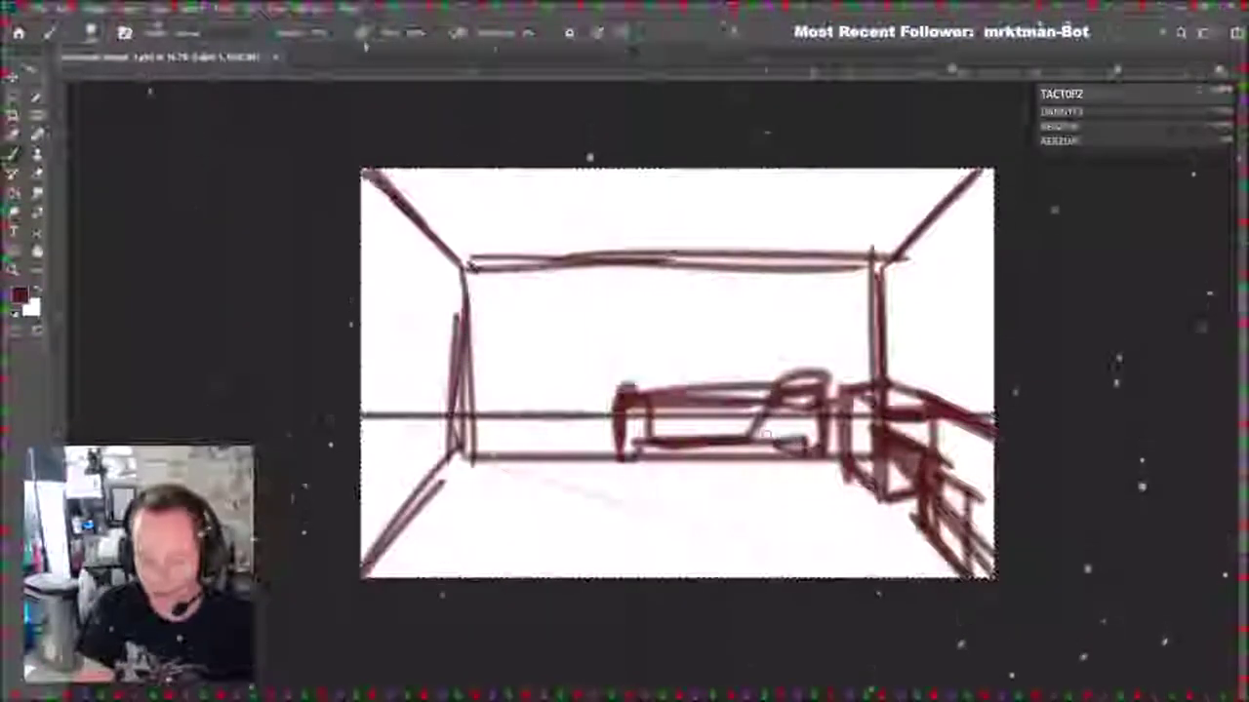
left_click_drag(625, 389, 841, 383)
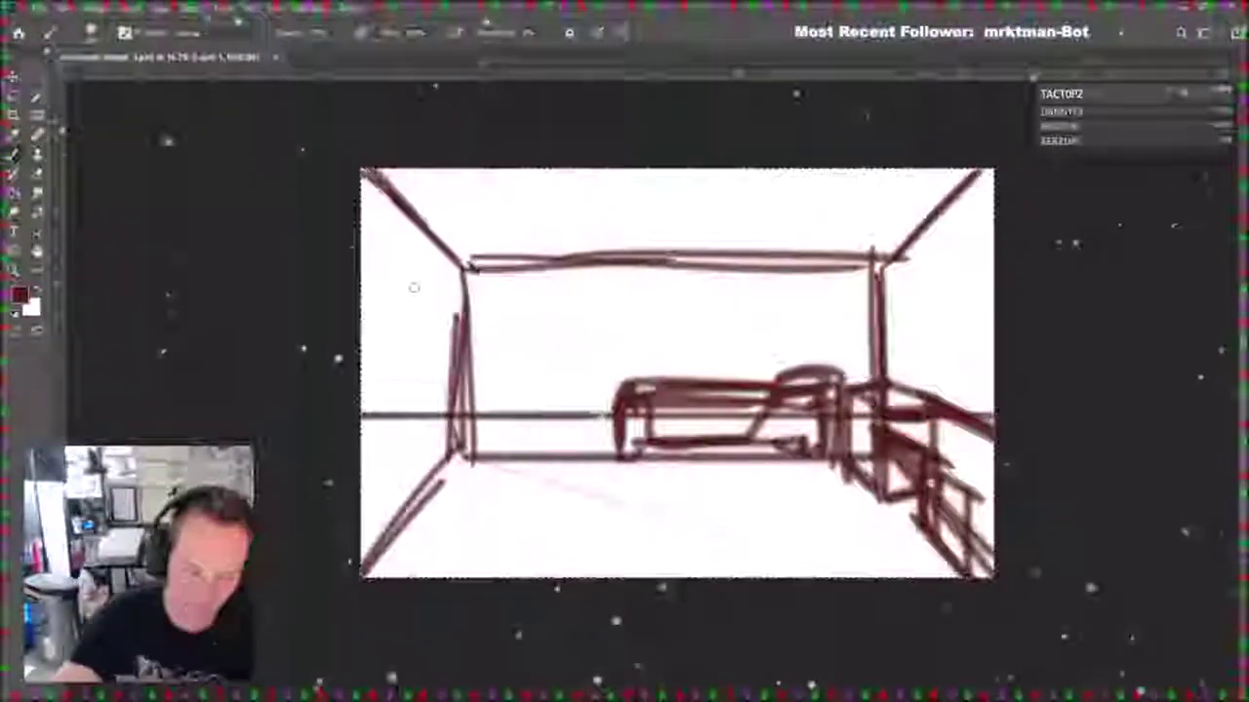
Sketch a window in perspective on the left wall with a thick frame, a vertical divider and a sill.
mouse_move(365, 234)
left_mouse_down()
mouse_move(442, 298)
mouse_move(433, 381)
mouse_move(365, 406)
left_mouse_up()
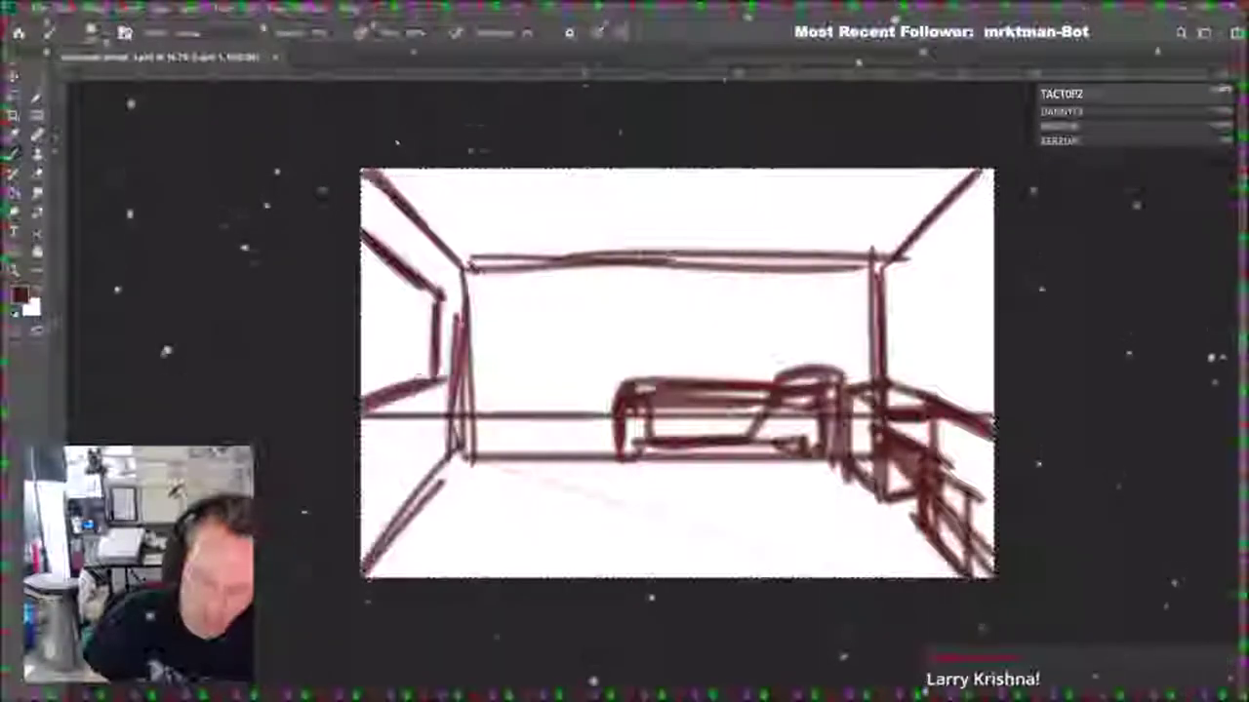
left_click_drag(435, 377, 439, 295)
left_click_drag(374, 248, 426, 299)
left_click_drag(388, 249, 390, 410)
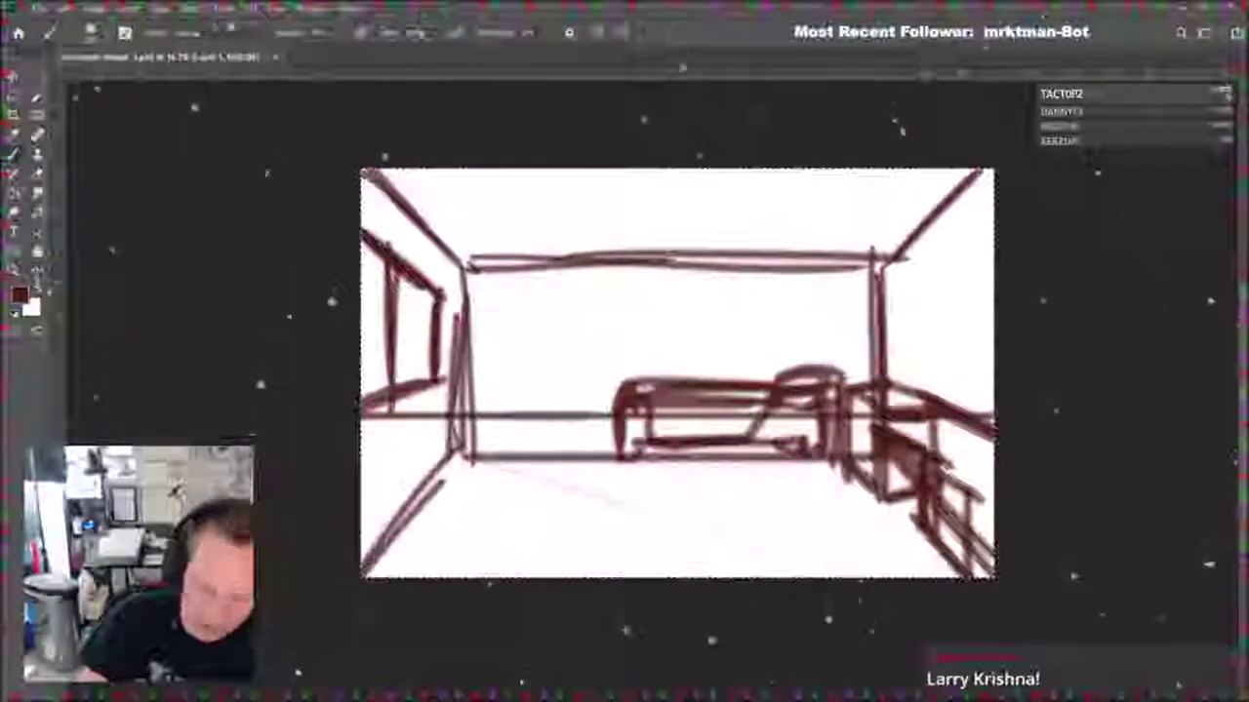
left_click_drag(433, 310, 425, 376)
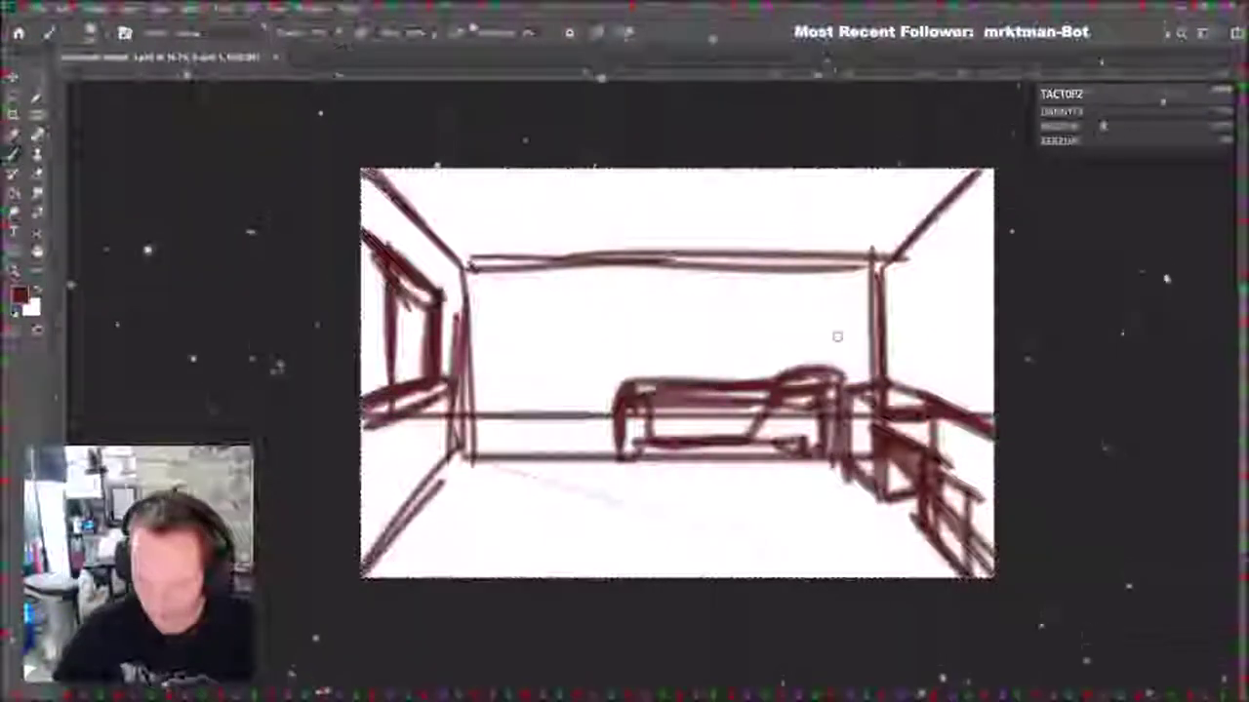
Draw a square frame on the back wall above the bed and a second outline inside the floor edges.
mouse_move(738, 359)
left_mouse_down()
mouse_move(819, 279)
mouse_move(841, 281)
mouse_move(831, 366)
left_mouse_up()
mouse_move(395, 574)
left_mouse_down()
mouse_move(488, 472)
mouse_move(834, 472)
left_mouse_up()
left_click_drag(935, 576, 841, 476)
Sketch a recessed ceiling panel in perspective with converging beams and a horizontal crossbar.
mouse_move(406, 171)
left_mouse_down()
mouse_move(453, 217)
mouse_move(621, 224)
left_mouse_up()
left_click_drag(576, 170, 619, 222)
mouse_move(639, 172)
left_mouse_down()
mouse_move(661, 223)
mouse_move(802, 223)
left_mouse_up()
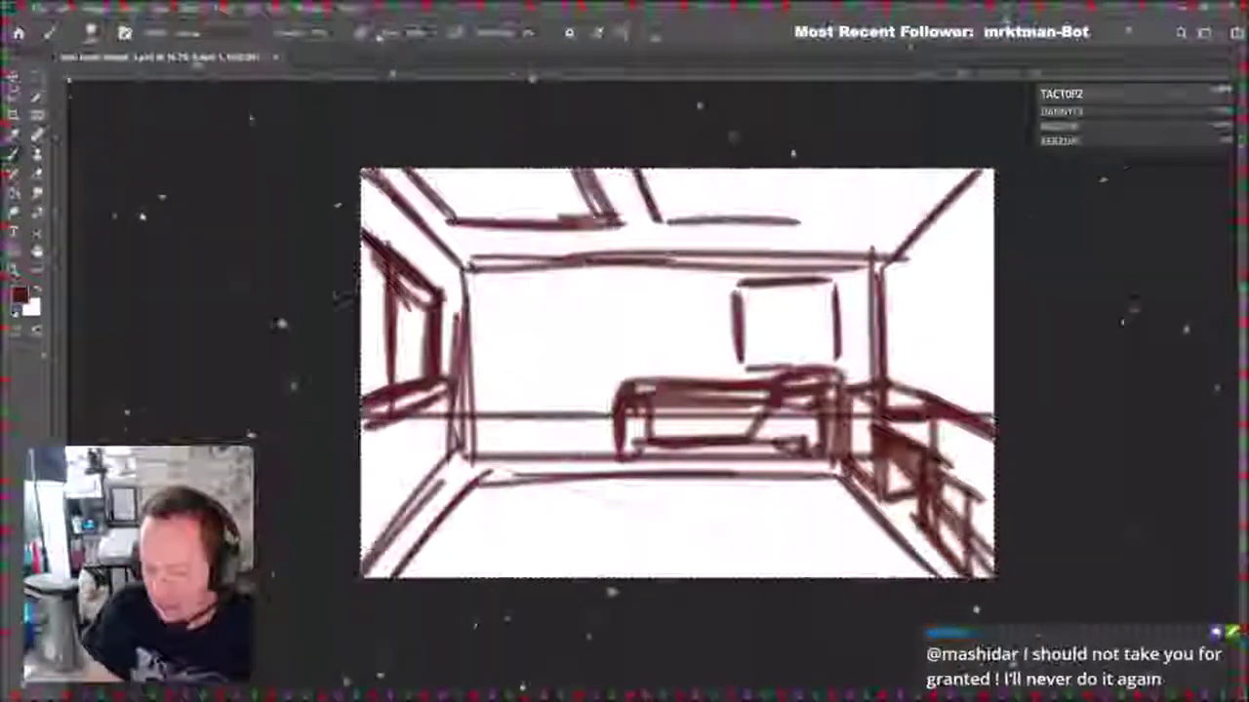
left_click_drag(565, 221, 843, 235)
mouse_move(614, 224)
left_mouse_down()
mouse_move(894, 223)
mouse_move(940, 178)
left_mouse_up()
left_click_drag(792, 171, 776, 220)
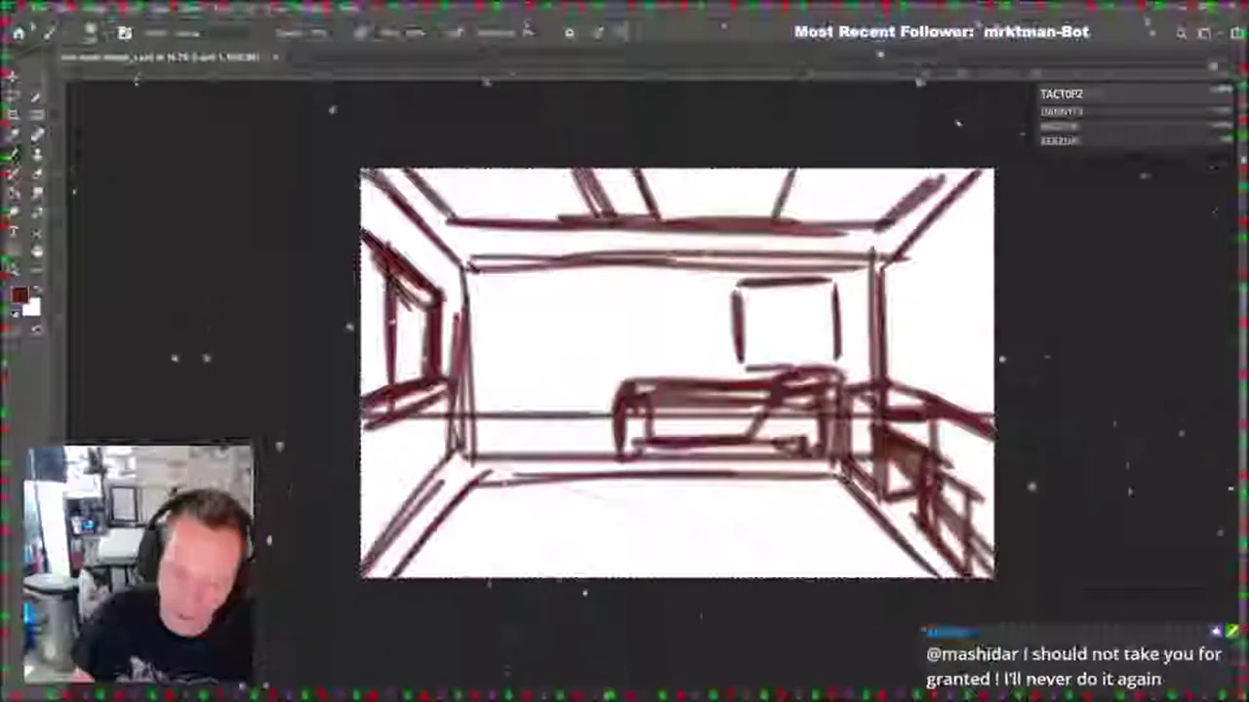
left_click_drag(452, 187, 910, 186)
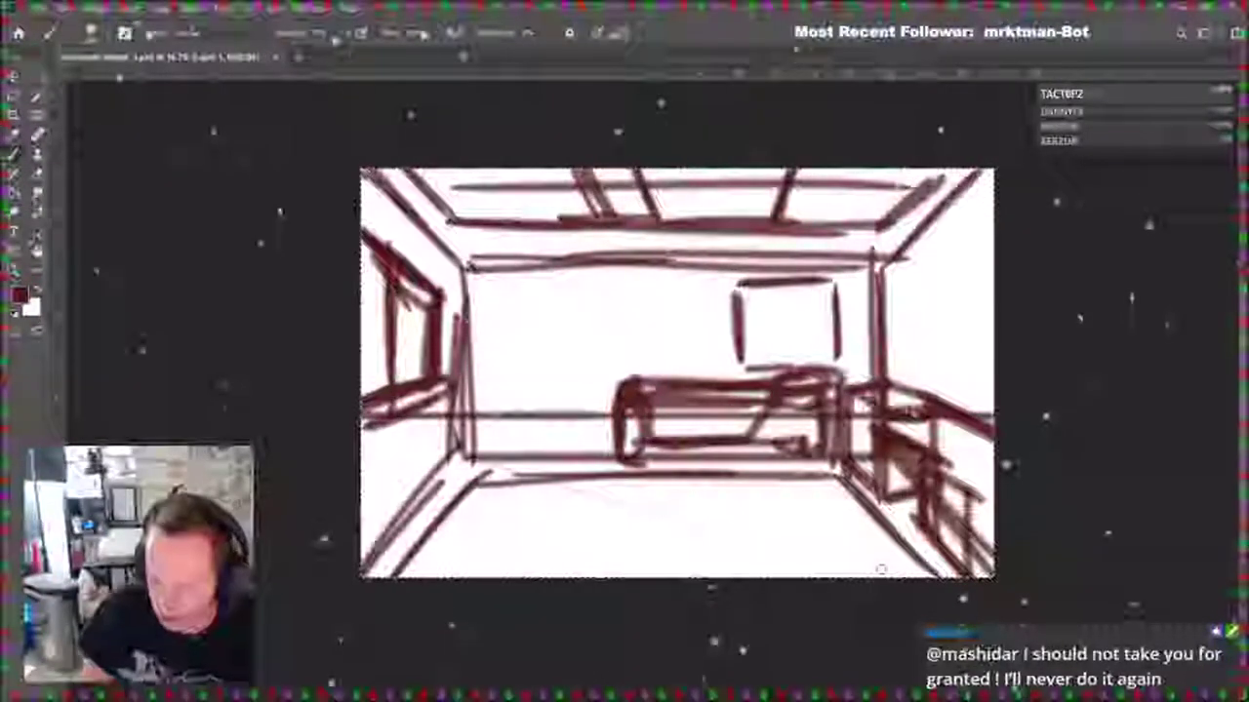
Rough in a chair in front of the right-hand desk and a small box-shaped object on top of the desk.
mouse_move(841, 470)
left_mouse_down()
mouse_move(851, 539)
mouse_move(876, 564)
left_mouse_up()
left_click_drag(886, 507, 876, 566)
left_click_drag(922, 464, 905, 566)
left_click_drag(888, 527, 890, 568)
left_click_drag(926, 512, 922, 564)
left_click_drag(922, 507, 919, 560)
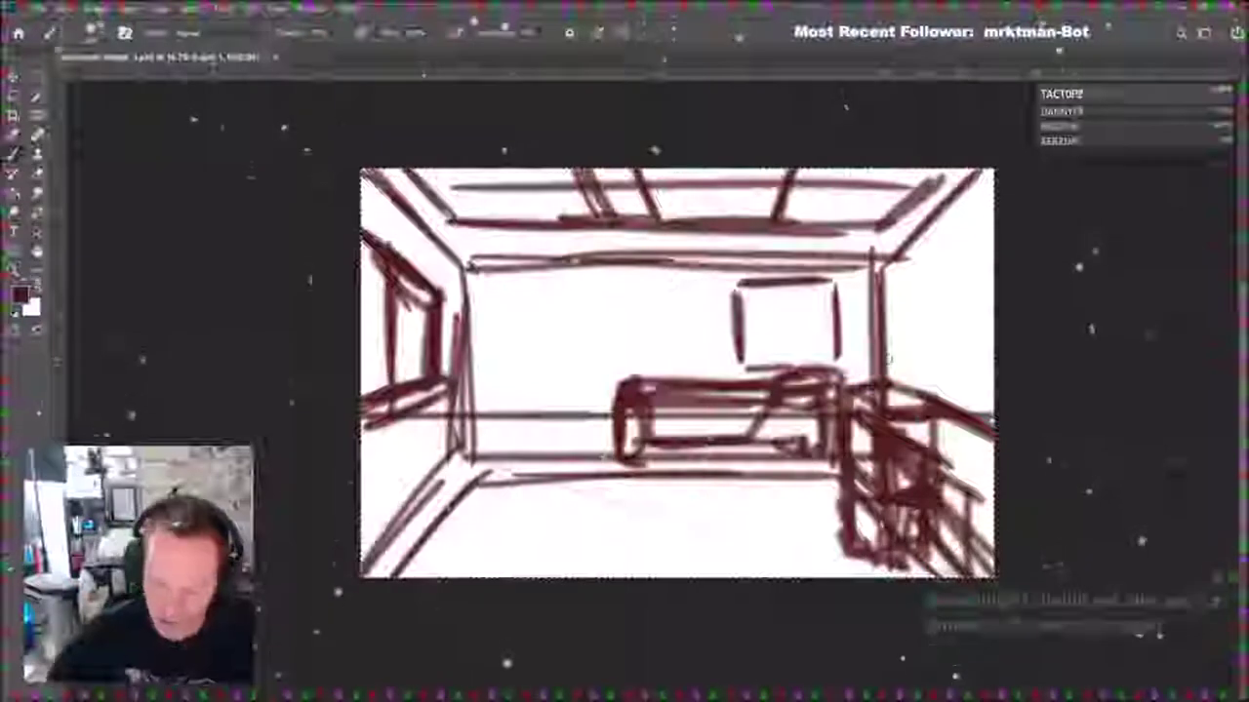
left_click_drag(868, 333, 874, 375)
mouse_move(862, 341)
left_mouse_down()
mouse_move(925, 344)
mouse_move(927, 389)
mouse_move(921, 324)
mouse_move(909, 370)
left_mouse_up()
Draw a rug in perspective in the middle of the floor with a thick back edge and slanted sides.
left_click_drag(625, 478, 681, 479)
left_click_drag(474, 574, 542, 493)
left_click_drag(501, 542, 542, 495)
mouse_move(542, 495)
left_mouse_down()
mouse_move(806, 494)
mouse_move(720, 488)
left_mouse_up()
left_click_drag(847, 574, 789, 498)
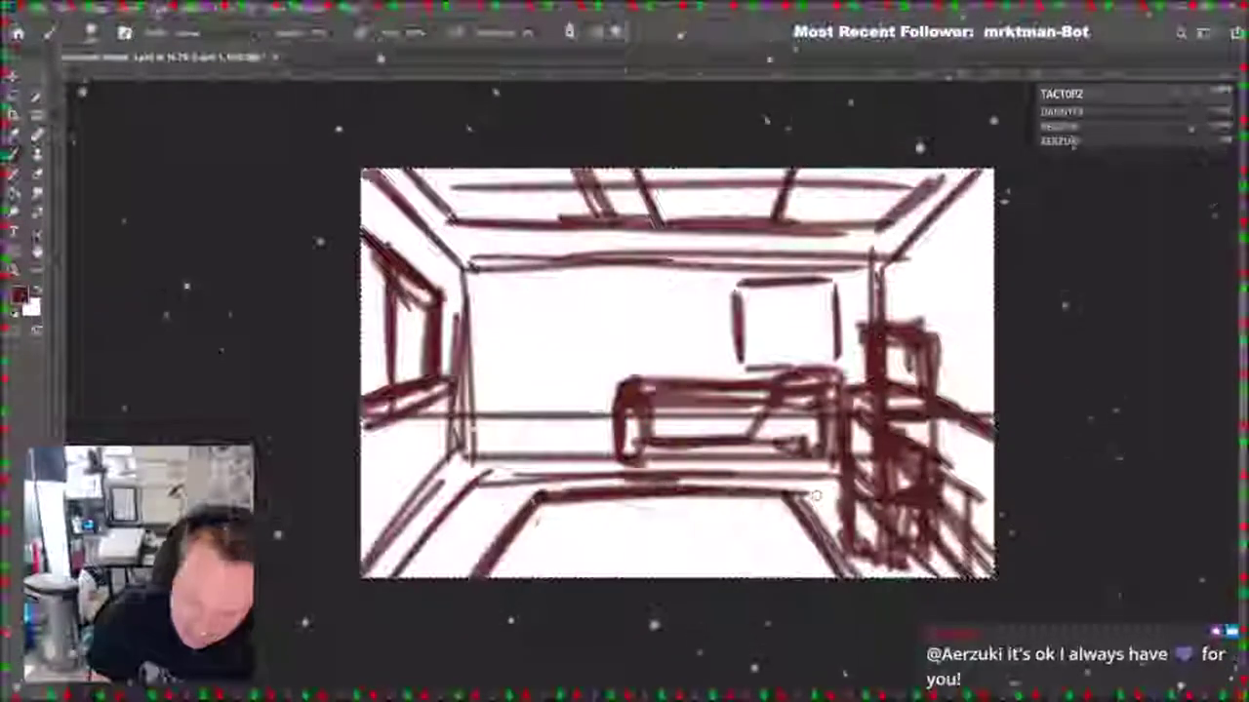
Sketch a small chest with a raised top against the back wall, left of the bed.
mouse_move(507, 409)
left_mouse_down()
mouse_move(509, 478)
mouse_move(601, 413)
mouse_move(597, 475)
left_mouse_up()
left_click_drag(503, 470, 605, 468)
left_click_drag(524, 409, 595, 410)
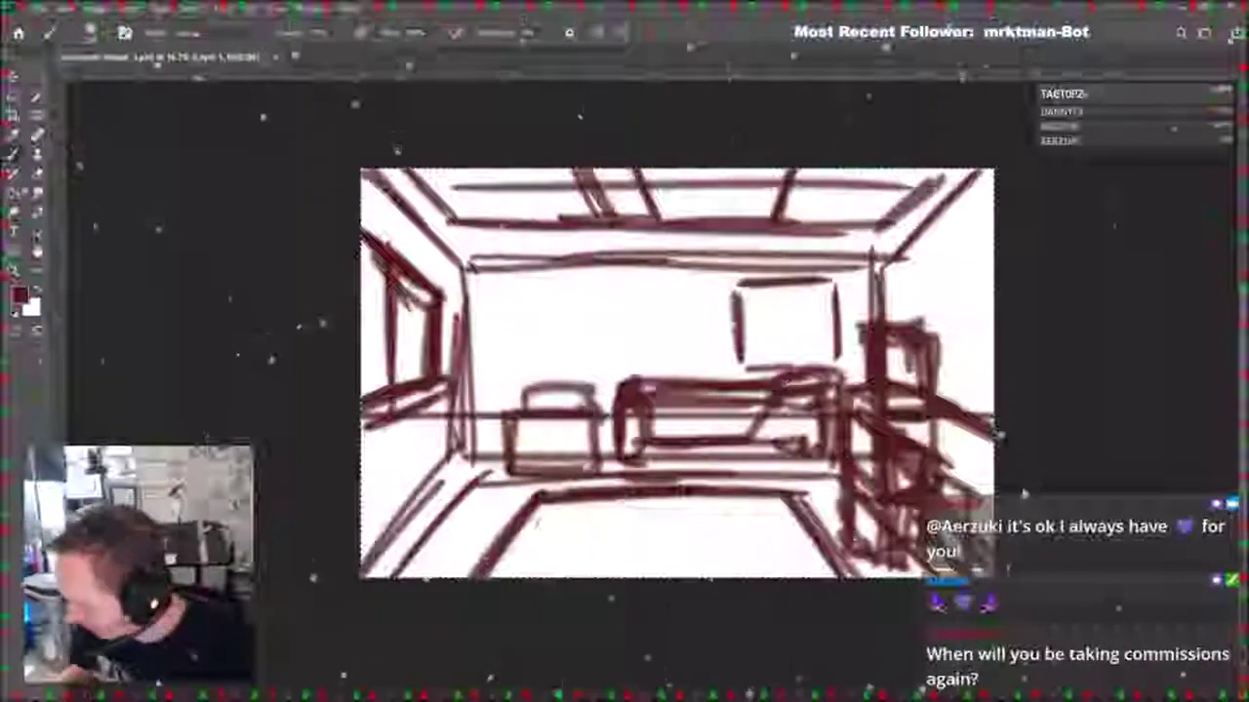
Lower the opacity of the room sketch to turn it into a faint drawing guide.
key("1")
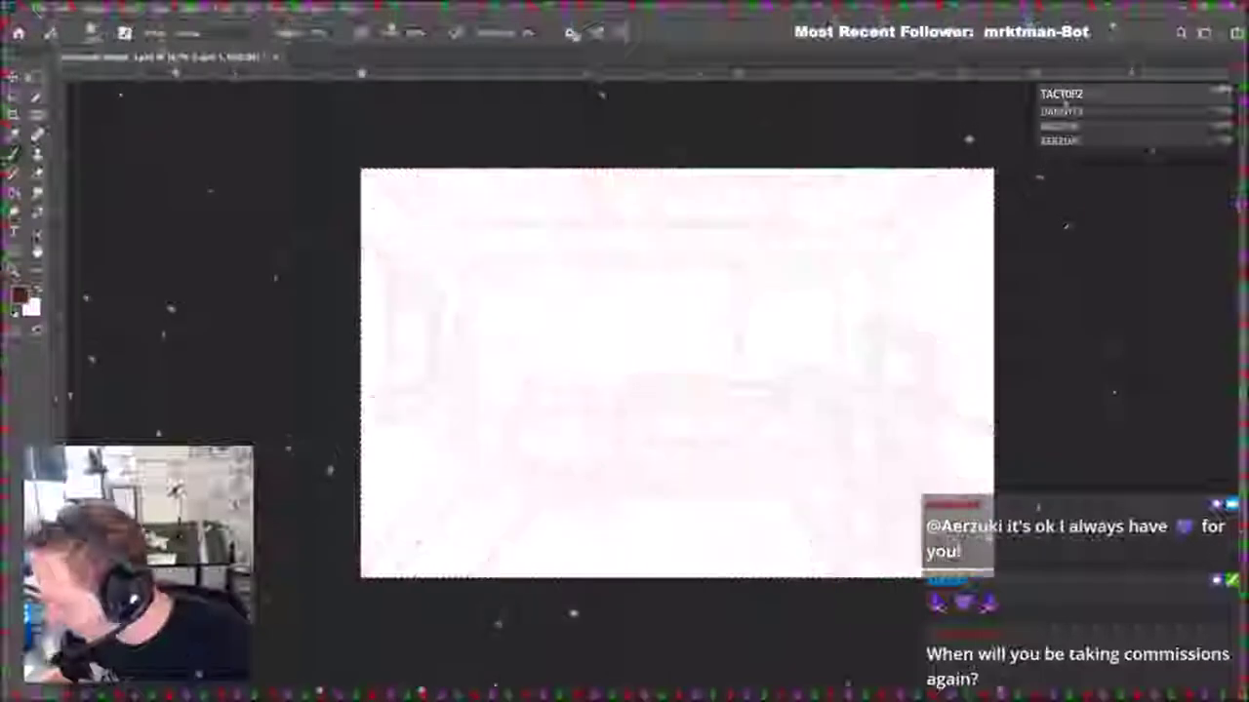
key("5")
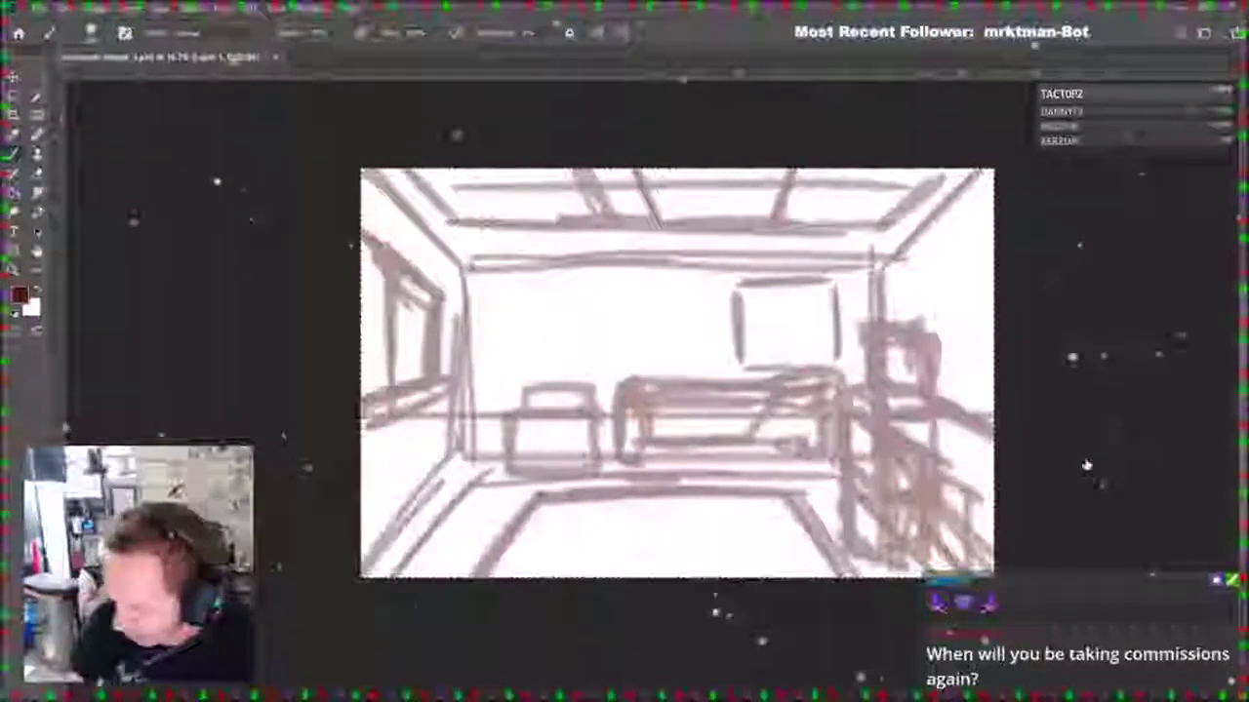
key("1")
key("4")
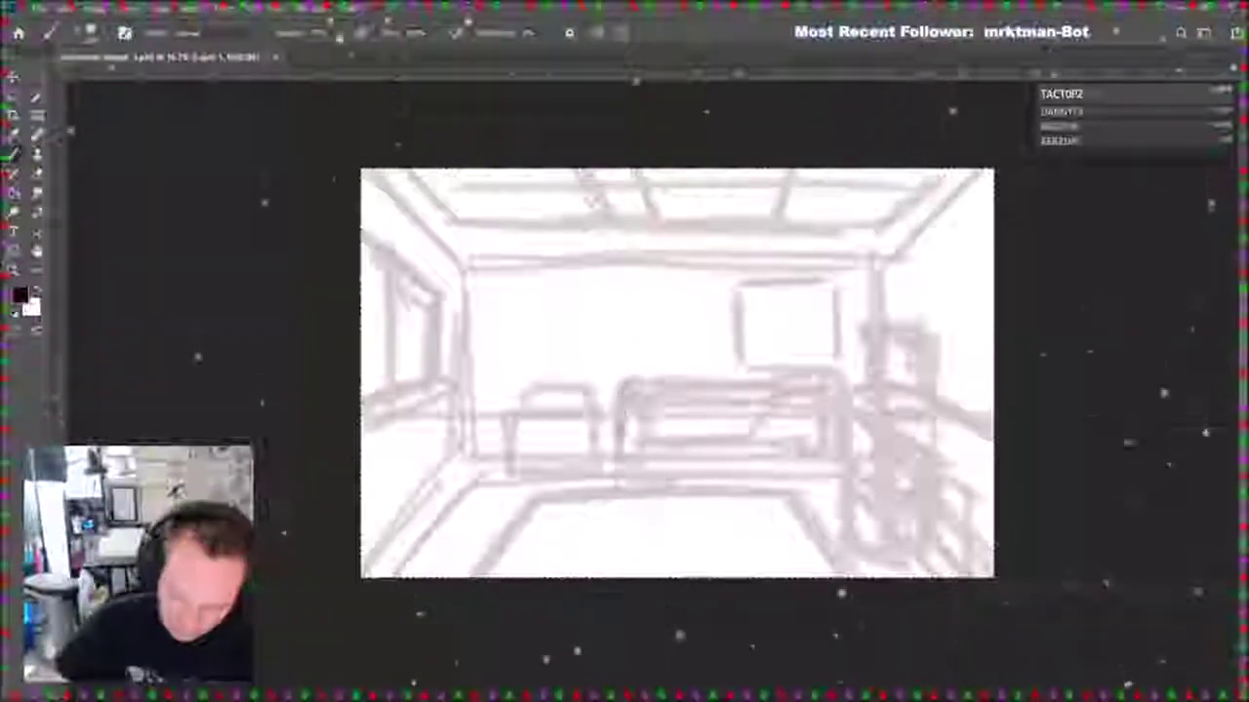
Redraw the bed in dark lines over the faded guide, with end posts, pillow, draped blanket and a low shape underneath.
mouse_move(616, 390)
left_mouse_down()
mouse_move(621, 478)
mouse_move(789, 455)
mouse_move(825, 456)
mouse_move(831, 474)
left_mouse_up()
mouse_move(620, 418)
left_mouse_down()
mouse_move(817, 415)
mouse_move(784, 426)
left_mouse_up()
mouse_move(630, 400)
left_mouse_down()
mouse_move(816, 404)
mouse_move(776, 447)
mouse_move(829, 430)
mouse_move(829, 380)
mouse_move(834, 475)
mouse_move(812, 378)
left_mouse_up()
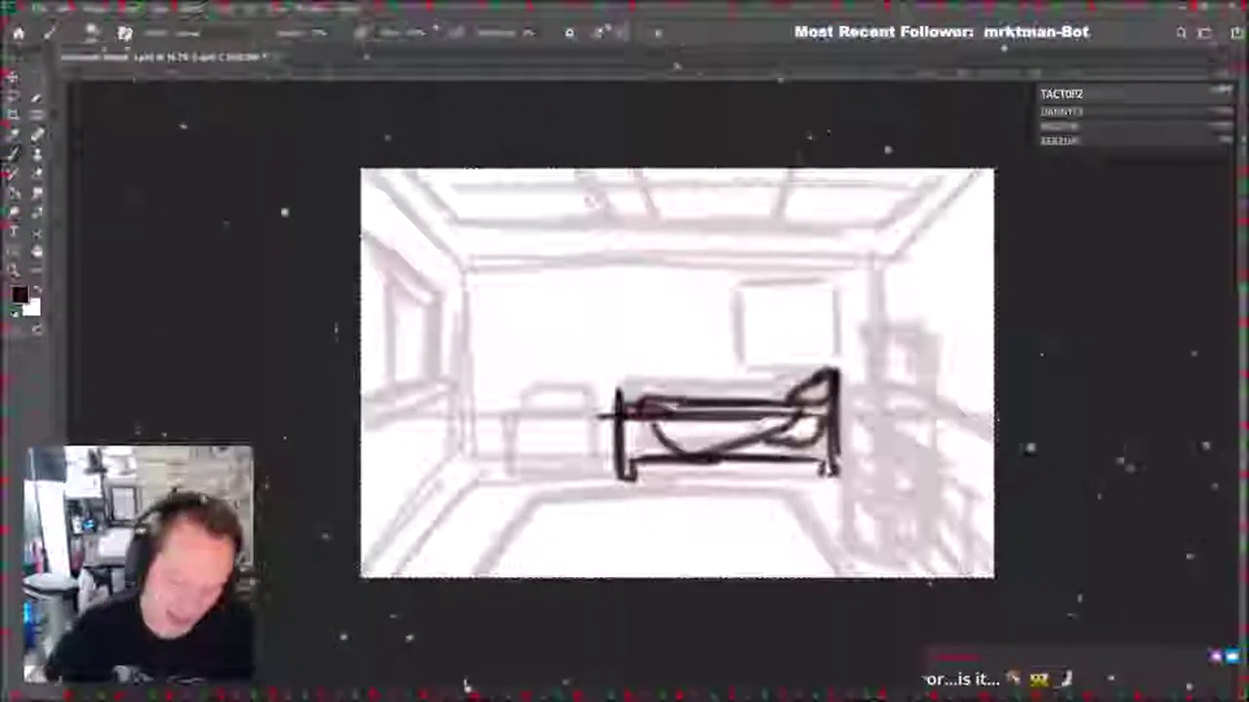
mouse_move(671, 474)
left_mouse_down()
mouse_move(652, 484)
mouse_move(820, 479)
left_mouse_up()
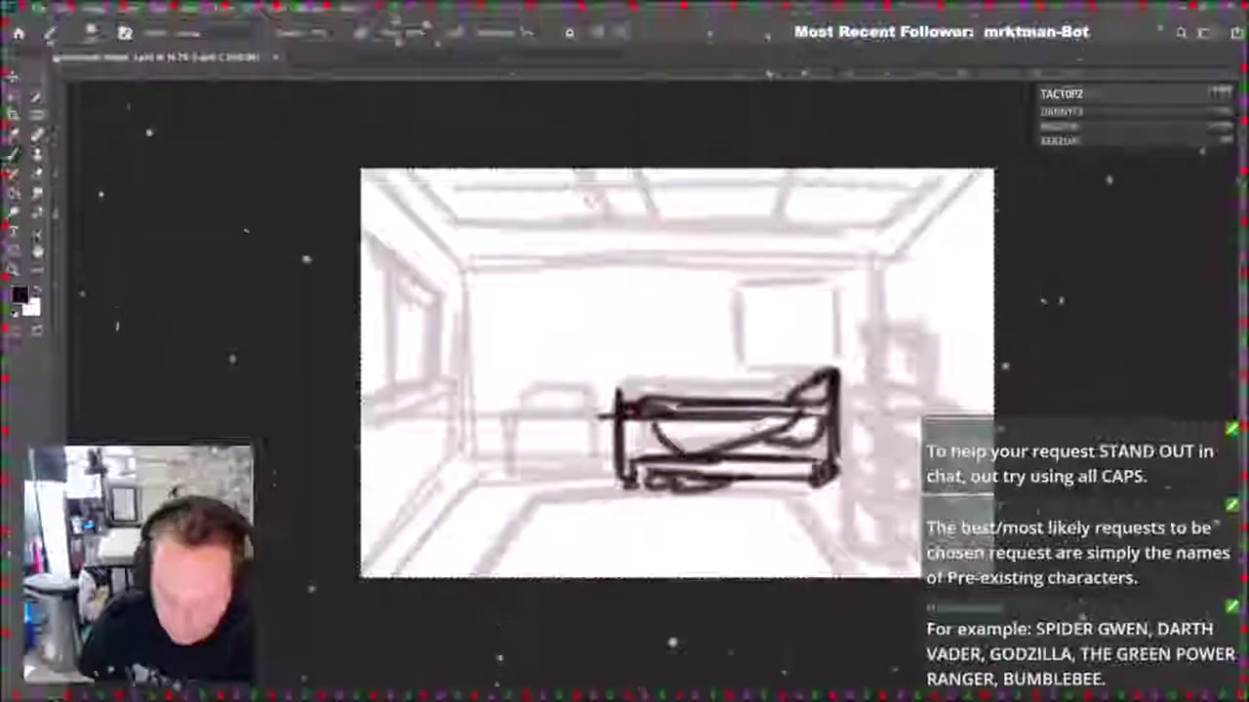
Outline the rug and draw the room's main perspective edges: left floor line, wall corners, back ceiling line and both ceiling diagonals.
left_click_drag(644, 502, 581, 575)
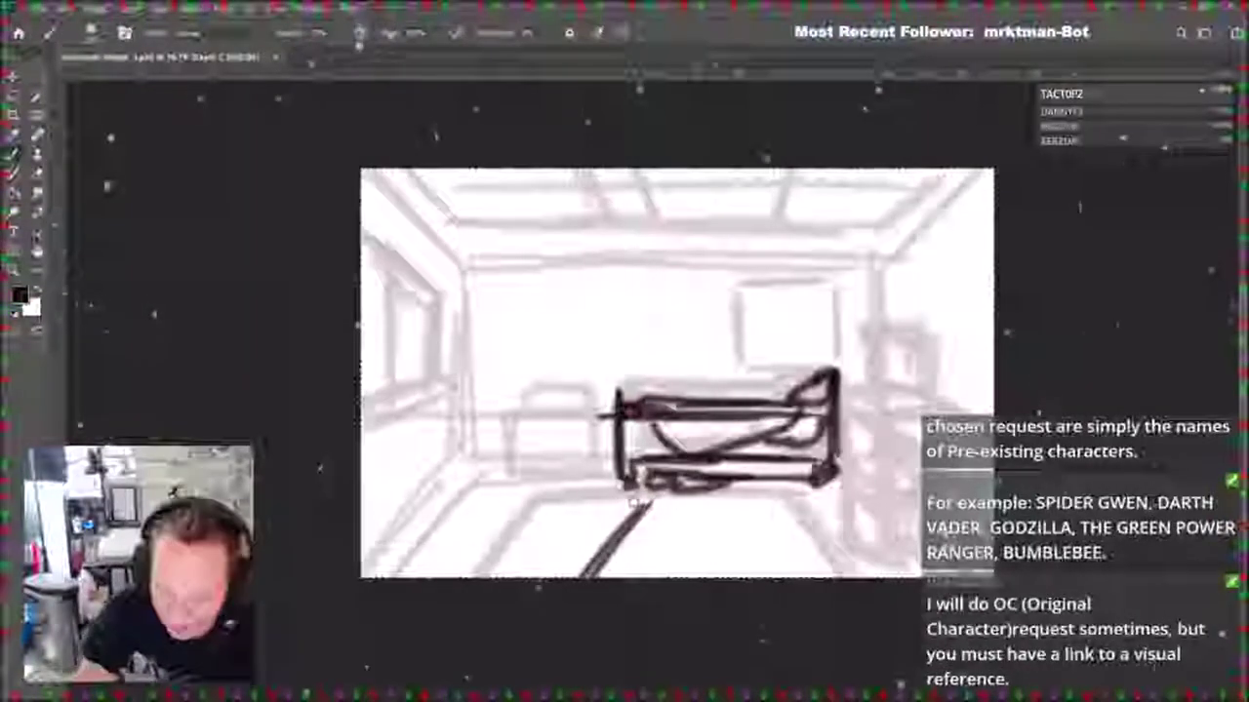
key("ctrl+z")
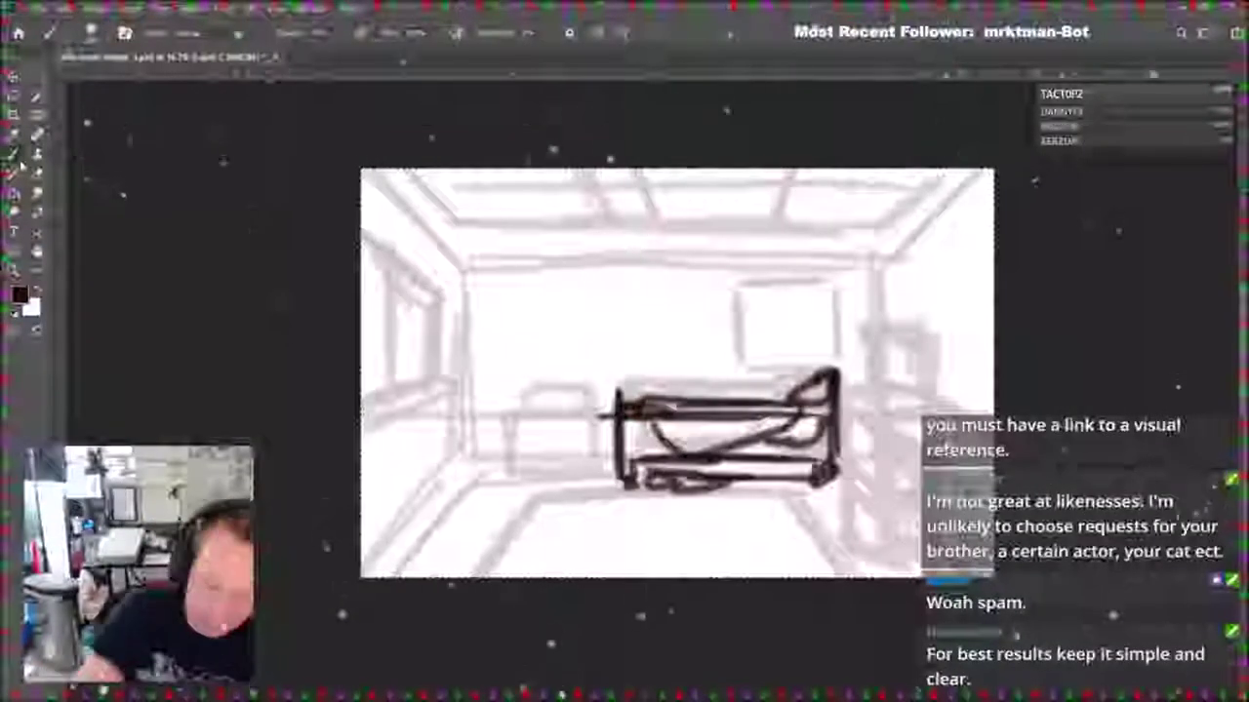
mouse_move(527, 524)
left_mouse_down()
mouse_move(534, 509)
mouse_move(814, 509)
mouse_move(858, 575)
left_mouse_up()
left_click_drag(466, 458, 362, 544)
left_click_drag(466, 467, 455, 267)
mouse_move(367, 174)
left_mouse_down()
mouse_move(460, 265)
mouse_move(473, 355)
left_mouse_up()
mouse_move(466, 269)
left_mouse_down()
mouse_move(880, 265)
mouse_move(978, 177)
left_mouse_up()
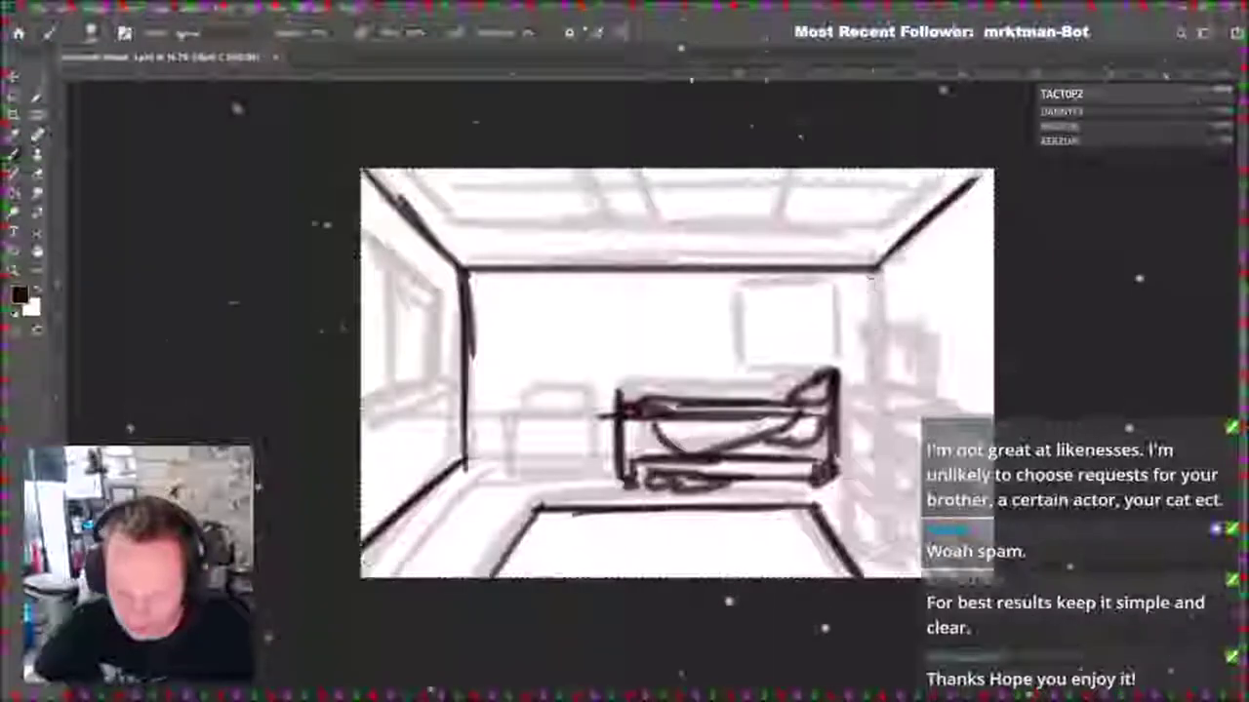
left_click_drag(876, 269, 874, 330)
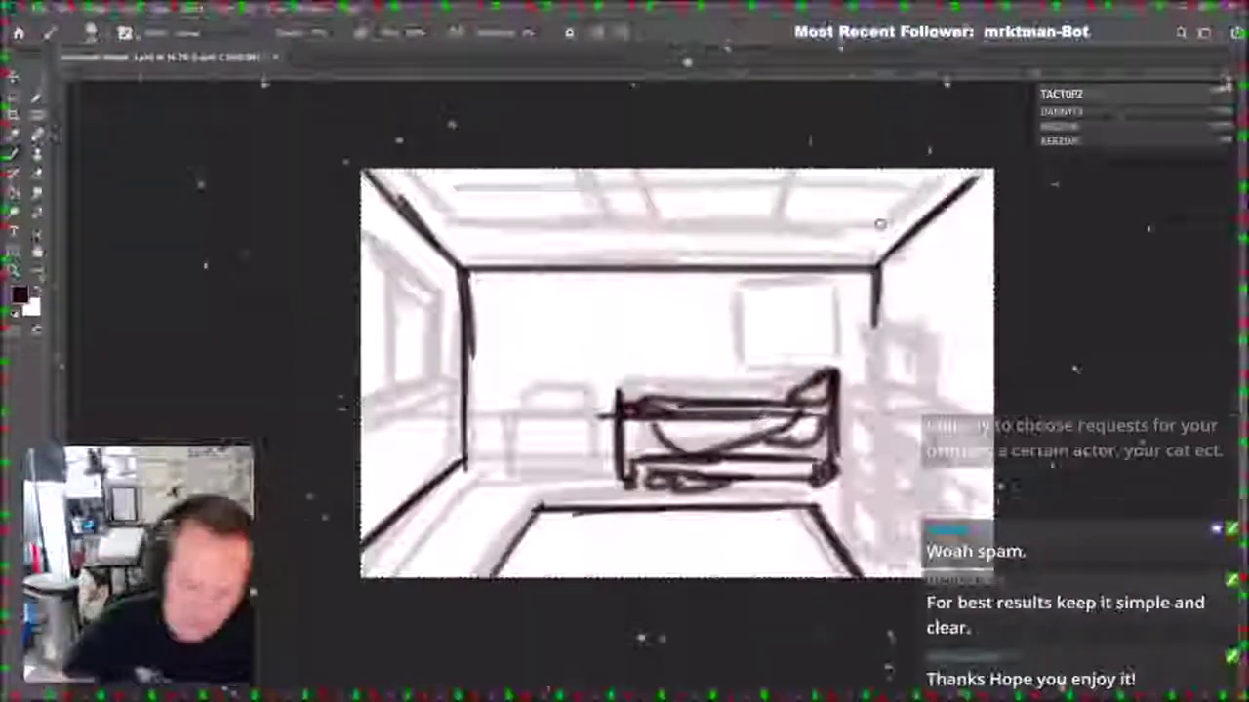
Draw the left wall's window in perspective with its frame, crossbars, side curtain and a thick sill.
mouse_move(363, 229)
left_mouse_down()
mouse_move(454, 305)
mouse_move(447, 404)
left_mouse_up()
left_click_drag(363, 409, 439, 388)
mouse_move(363, 424)
left_mouse_down()
mouse_move(435, 396)
mouse_move(447, 408)
left_mouse_up()
left_click_drag(426, 343, 428, 394)
left_click_drag(429, 293, 433, 394)
mouse_move(365, 249)
left_mouse_down()
mouse_move(426, 291)
mouse_move(396, 390)
left_mouse_up()
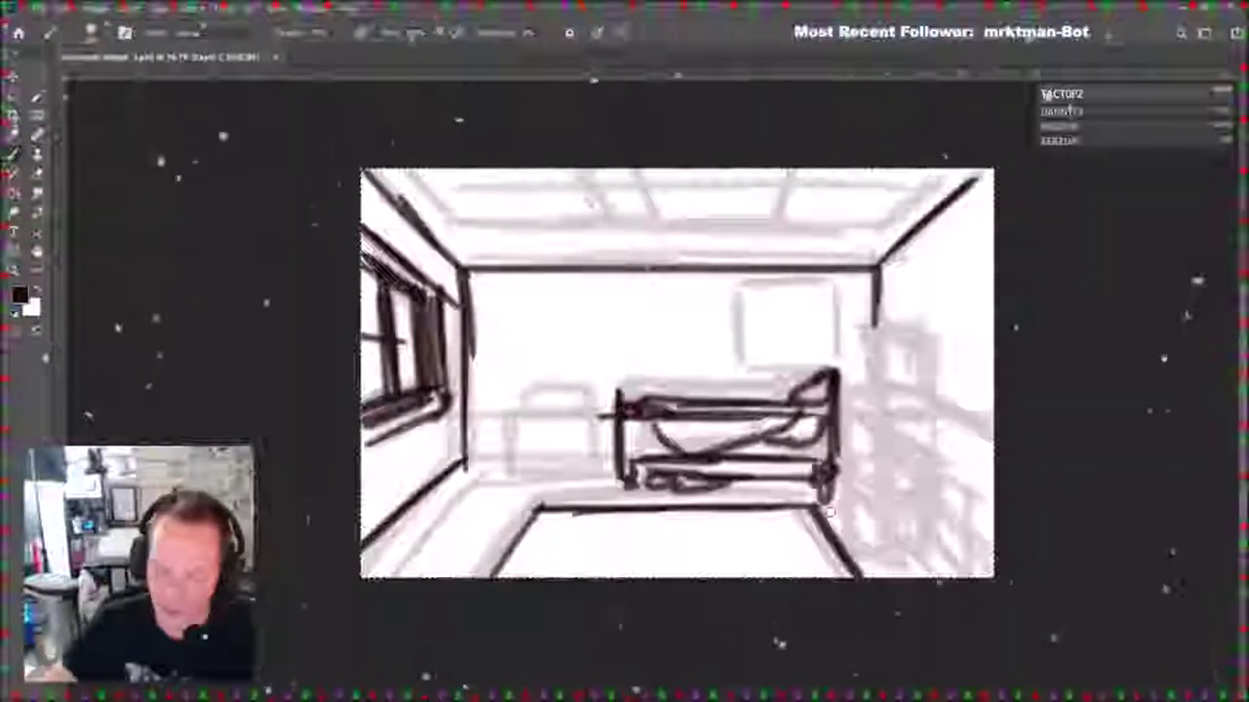
Touch up the bed's head end and underside, and draw the desk with the chair in front of it along the right wall.
mouse_move(841, 373)
left_mouse_down()
mouse_move(846, 457)
mouse_move(847, 390)
mouse_move(784, 398)
mouse_move(826, 390)
mouse_move(816, 375)
left_mouse_up()
mouse_move(634, 482)
left_mouse_down()
mouse_move(775, 484)
mouse_move(688, 490)
left_mouse_up()
left_click_drag(845, 410, 848, 529)
mouse_move(868, 444)
left_mouse_down()
mouse_move(863, 566)
mouse_move(858, 531)
mouse_move(920, 457)
mouse_move(910, 575)
left_mouse_up()
mouse_move(875, 529)
left_mouse_down()
mouse_move(868, 569)
mouse_move(905, 519)
mouse_move(898, 571)
left_mouse_up()
mouse_move(872, 480)
left_mouse_down()
mouse_move(903, 491)
mouse_move(933, 574)
left_mouse_up()
left_click_drag(919, 455, 992, 538)
mouse_move(866, 421)
left_mouse_down()
mouse_move(960, 419)
mouse_move(932, 421)
left_mouse_up()
mouse_move(845, 398)
left_mouse_down()
mouse_move(868, 425)
mouse_move(907, 414)
left_mouse_up()
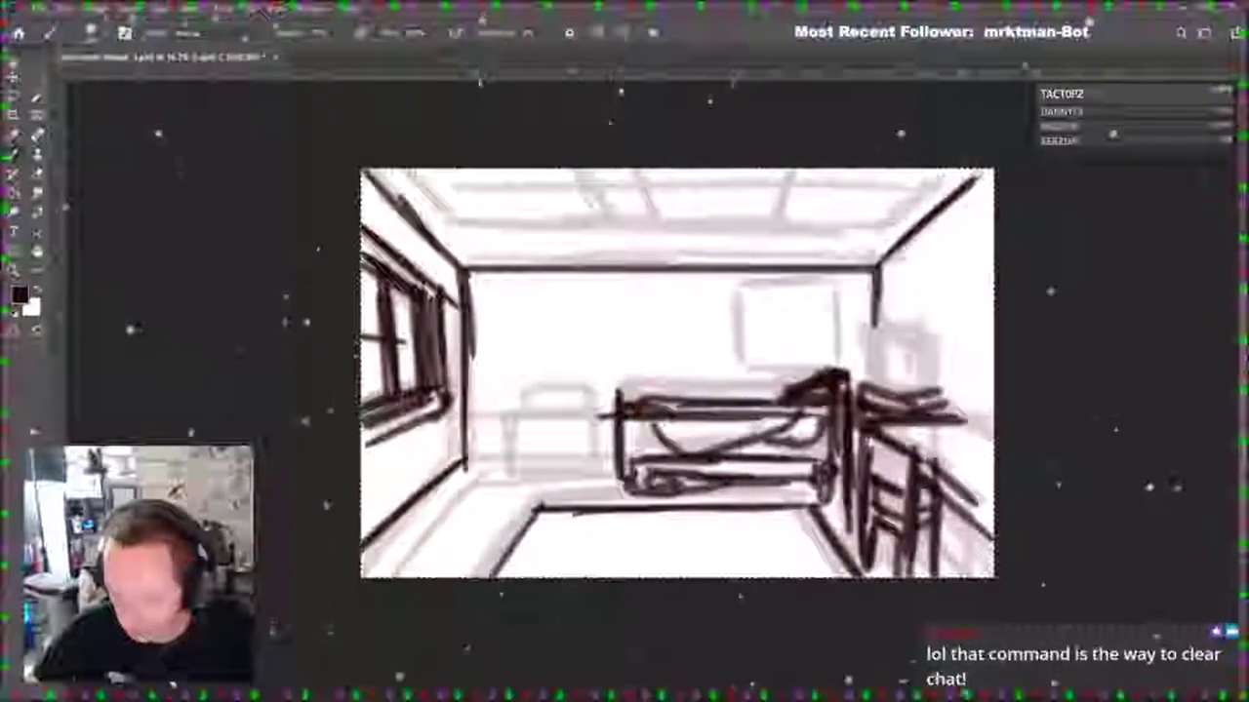
Draw the boxy object with a visible side face on top of the desk and extend the desk's back edge.
mouse_move(863, 375)
left_mouse_down()
mouse_move(919, 321)
mouse_move(915, 377)
left_mouse_up()
mouse_move(913, 324)
left_mouse_down()
mouse_move(946, 345)
mouse_move(948, 395)
left_mouse_up()
left_click_drag(948, 345, 948, 400)
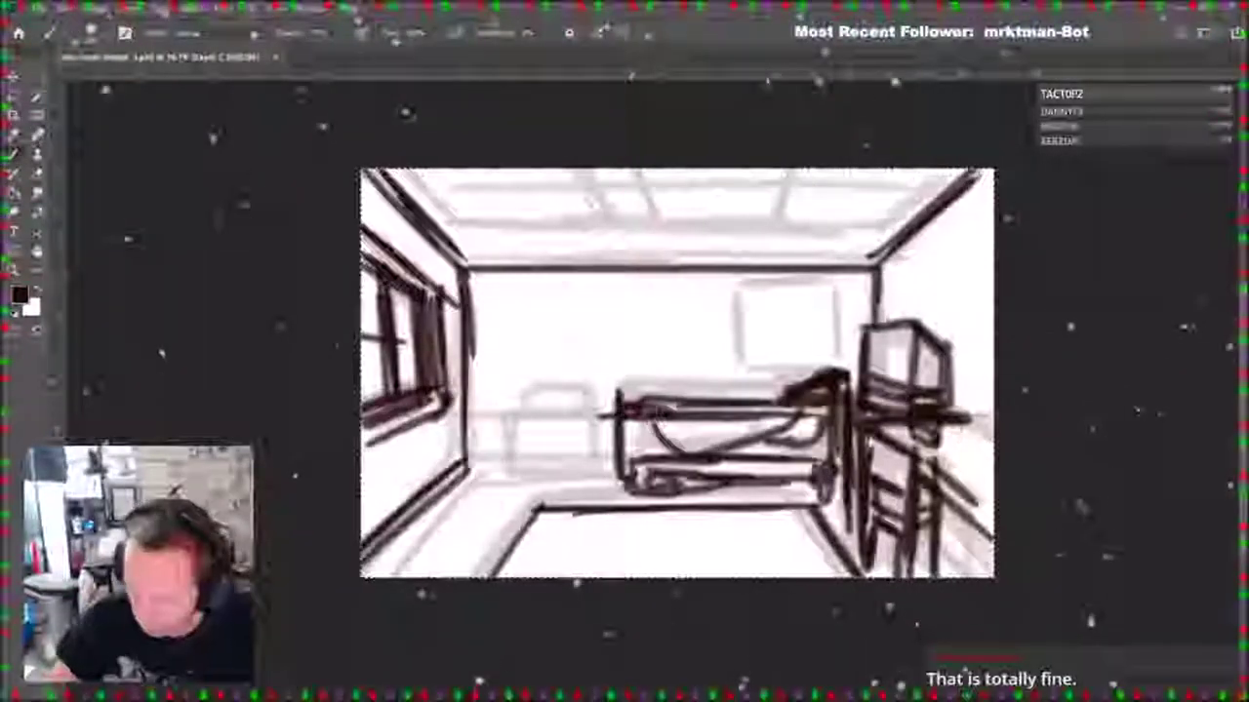
left_click_drag(954, 415, 992, 426)
Draw the small chest and baseboard line left of the bed, plus a crumpled shape on the floor near the left wall.
left_click_drag(470, 467, 607, 473)
left_click_drag(471, 465, 615, 469)
left_click_drag(526, 423, 524, 486)
left_click_drag(526, 486, 591, 485)
mouse_move(526, 423)
left_mouse_down()
mouse_move(598, 424)
mouse_move(607, 484)
mouse_move(523, 466)
left_mouse_up()
left_click_drag(562, 490, 607, 488)
left_click_drag(608, 437, 610, 466)
mouse_move(528, 420)
left_mouse_down()
mouse_move(550, 400)
mouse_move(573, 419)
left_mouse_up()
left_click_drag(455, 525, 394, 574)
left_click_drag(468, 532, 512, 572)
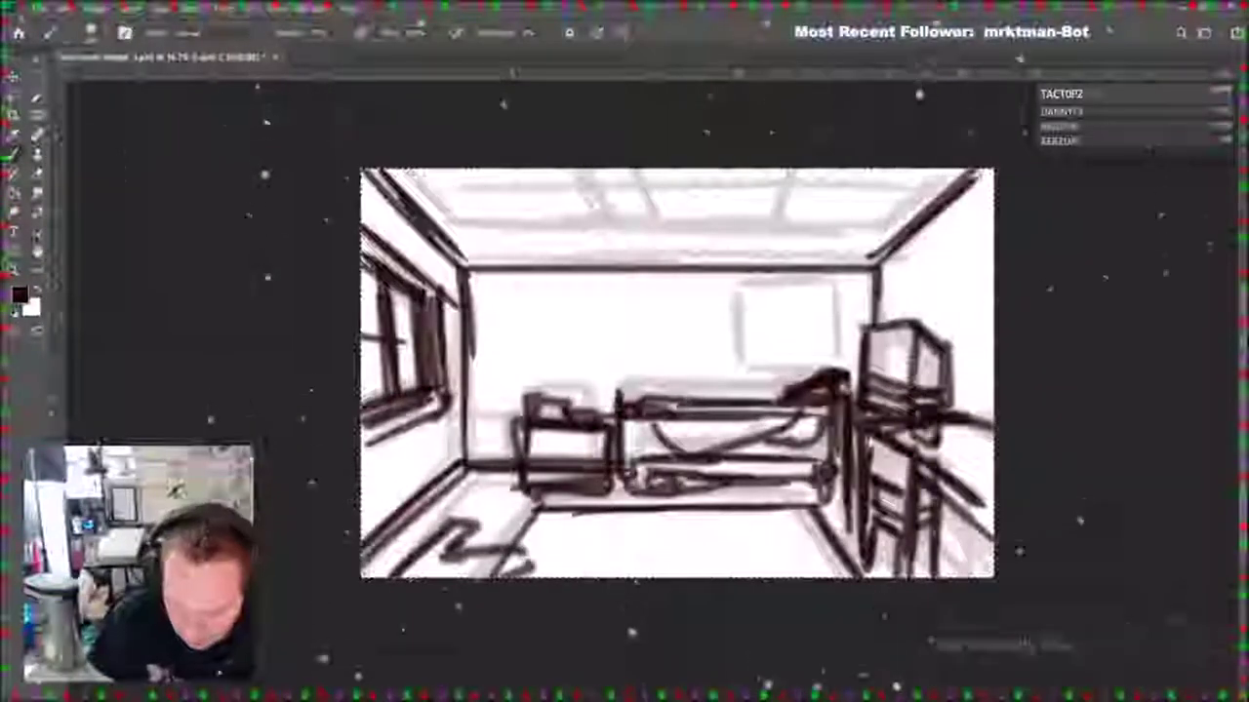
Draw the square frame above the bed and add trim lines along the left corner, back baseboard and right ceiling edge.
mouse_move(741, 369)
left_mouse_down()
mouse_move(739, 293)
mouse_move(837, 286)
left_mouse_up()
left_click_drag(839, 285, 843, 341)
left_click_drag(751, 373, 829, 373)
left_click_drag(476, 285, 488, 459)
left_click_drag(473, 442, 515, 442)
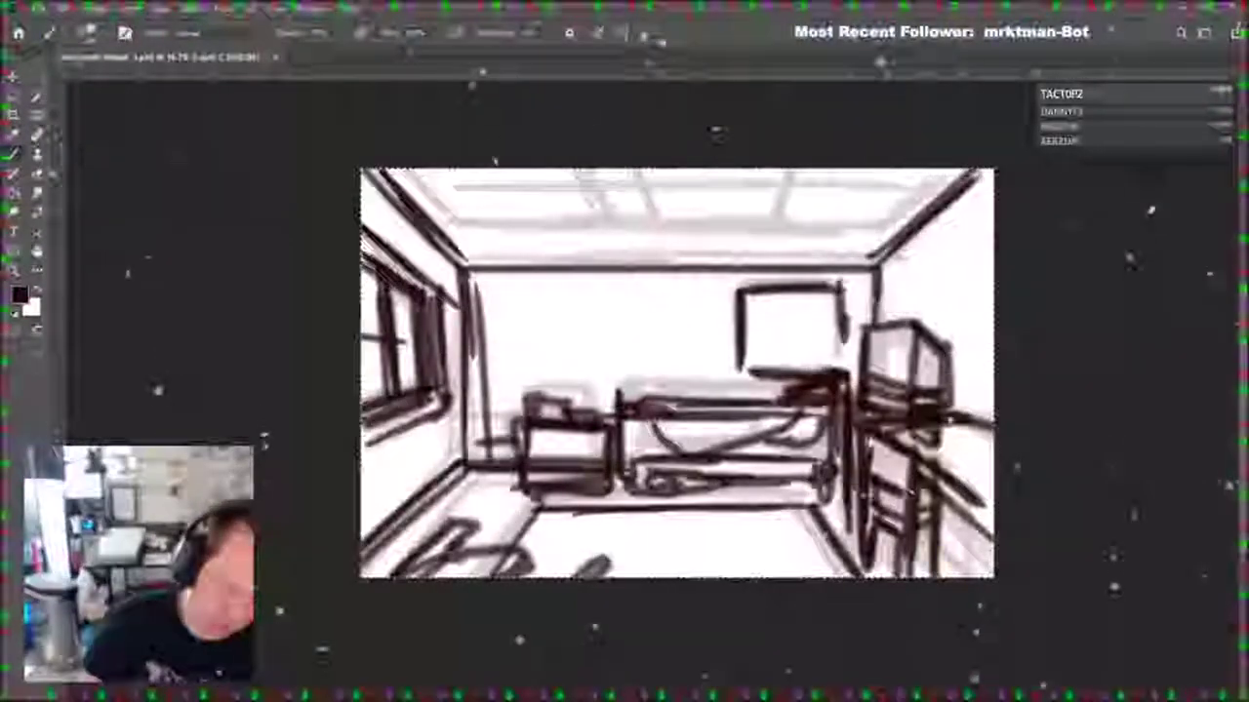
left_click_drag(837, 291, 835, 361)
mouse_move(886, 269)
left_mouse_down()
mouse_move(887, 322)
mouse_move(984, 195)
left_mouse_up()
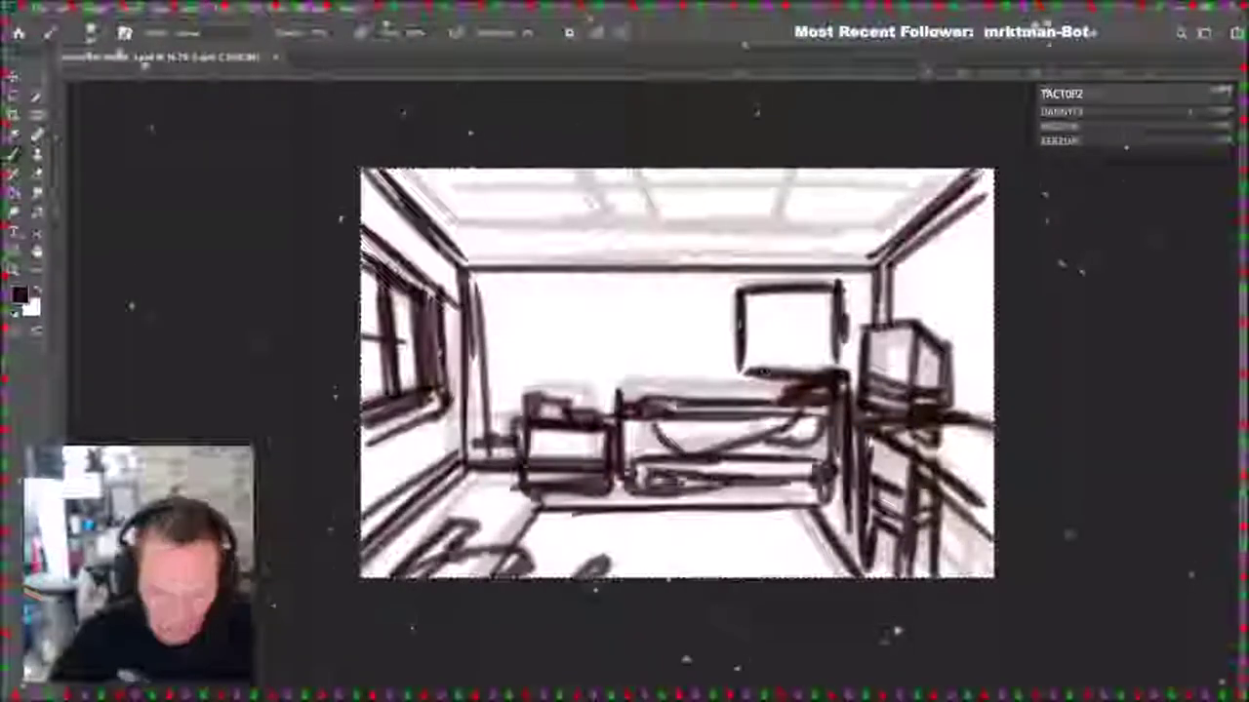
Draw a ceiling light panel, give the frame above the bed an inner border, and add a second frame above the chest.
mouse_move(594, 176)
left_mouse_down()
mouse_move(615, 215)
mouse_move(706, 209)
mouse_move(707, 174)
left_mouse_up()
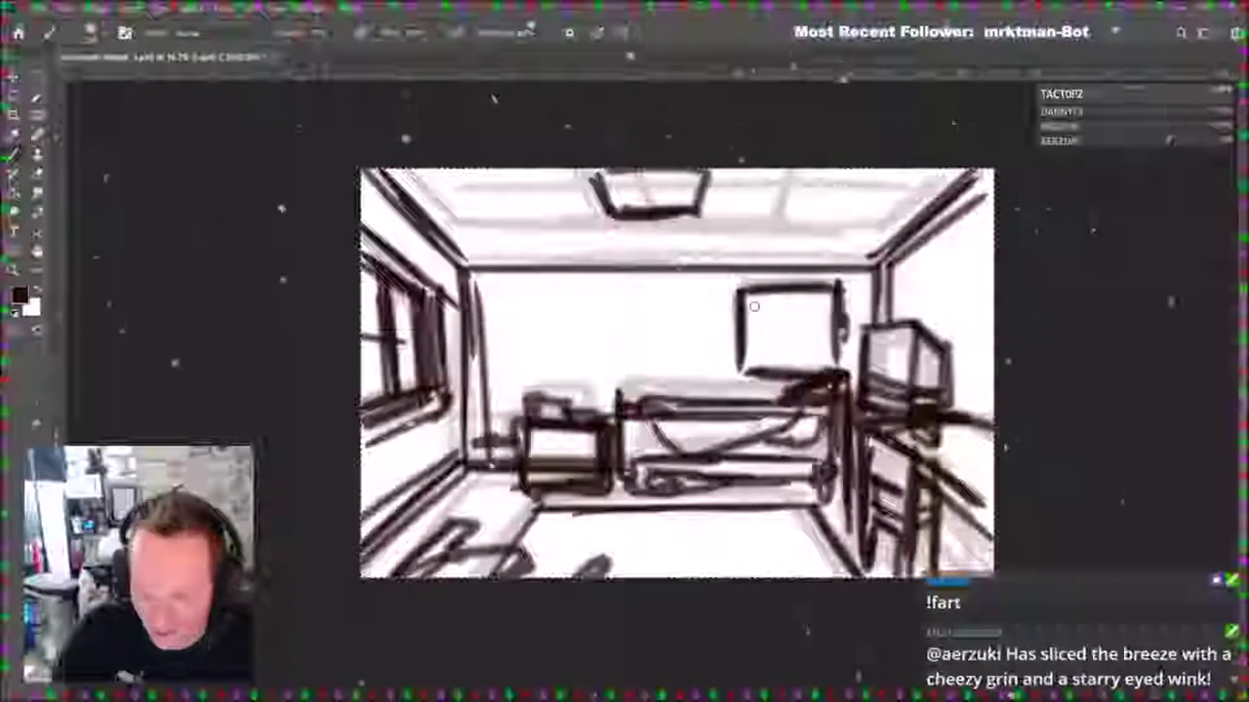
left_click_drag(754, 304, 755, 363)
left_click_drag(755, 363, 810, 361)
mouse_move(753, 299)
left_mouse_down()
mouse_move(841, 305)
mouse_move(828, 351)
left_mouse_up()
left_click_drag(843, 289, 851, 365)
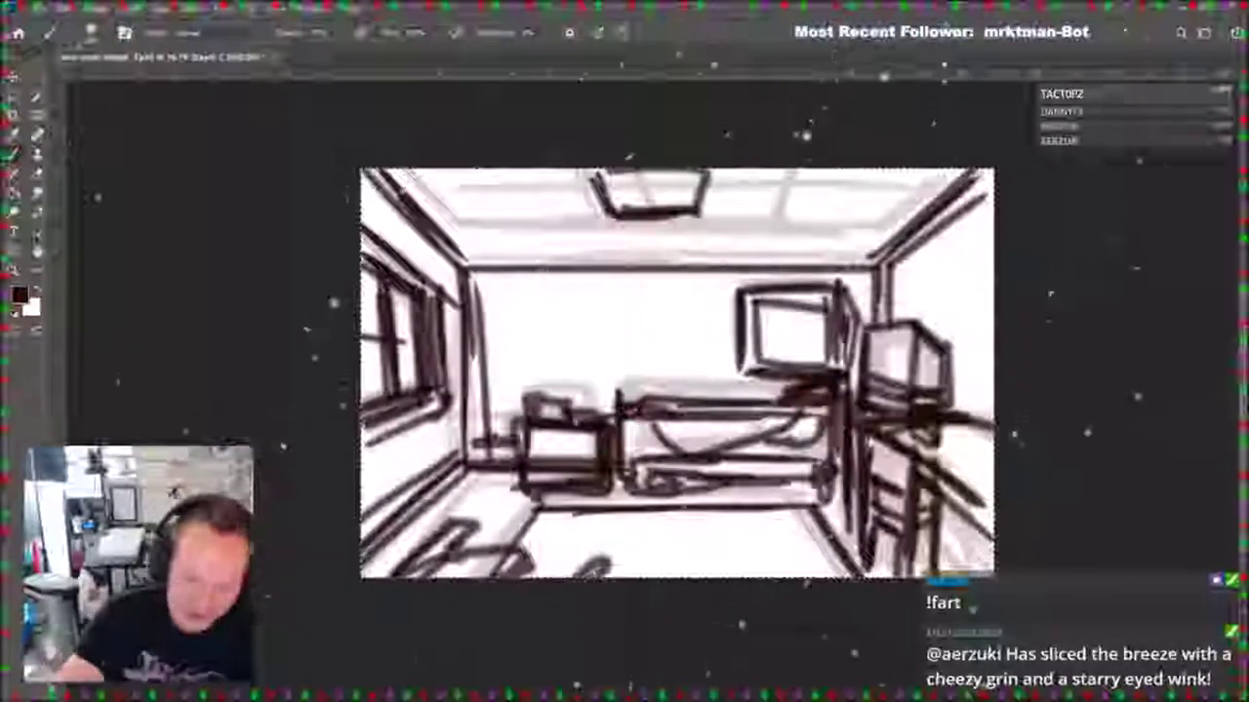
mouse_move(504, 378)
left_mouse_down()
mouse_move(498, 300)
mouse_move(580, 301)
mouse_move(502, 379)
left_mouse_up()
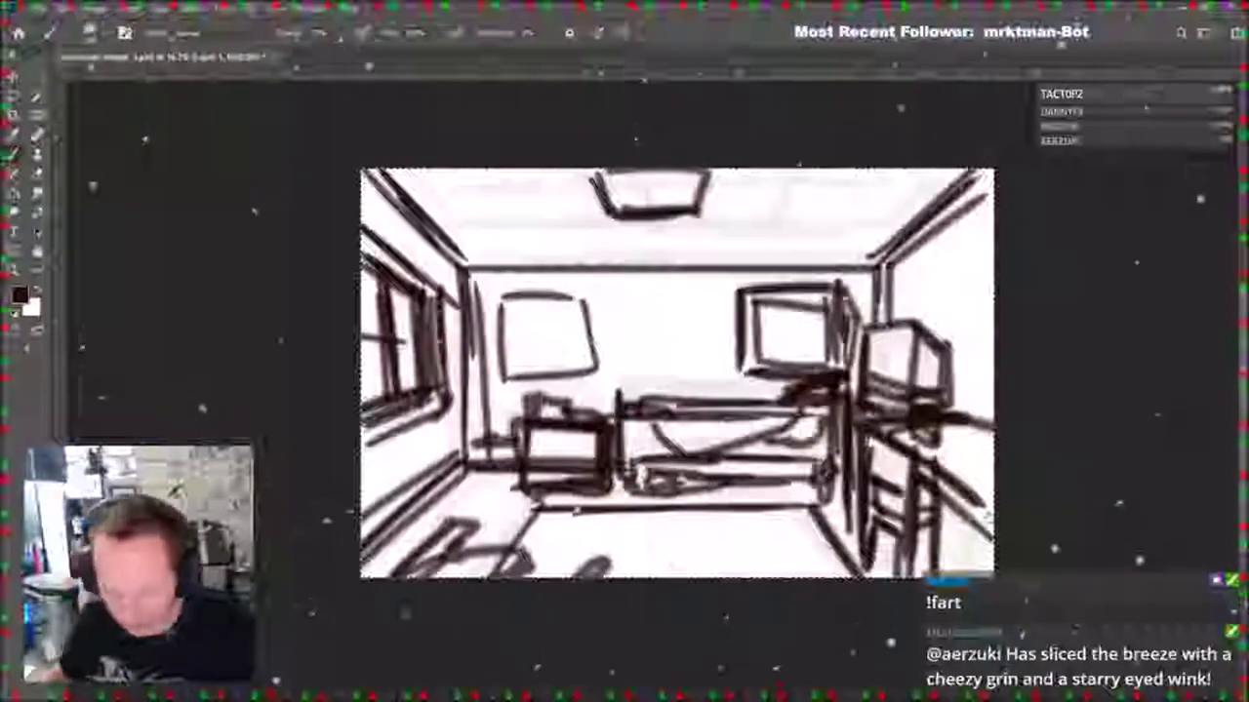
Fade the second room drawing into a faint guide for another drawing pass.
key("Delete")
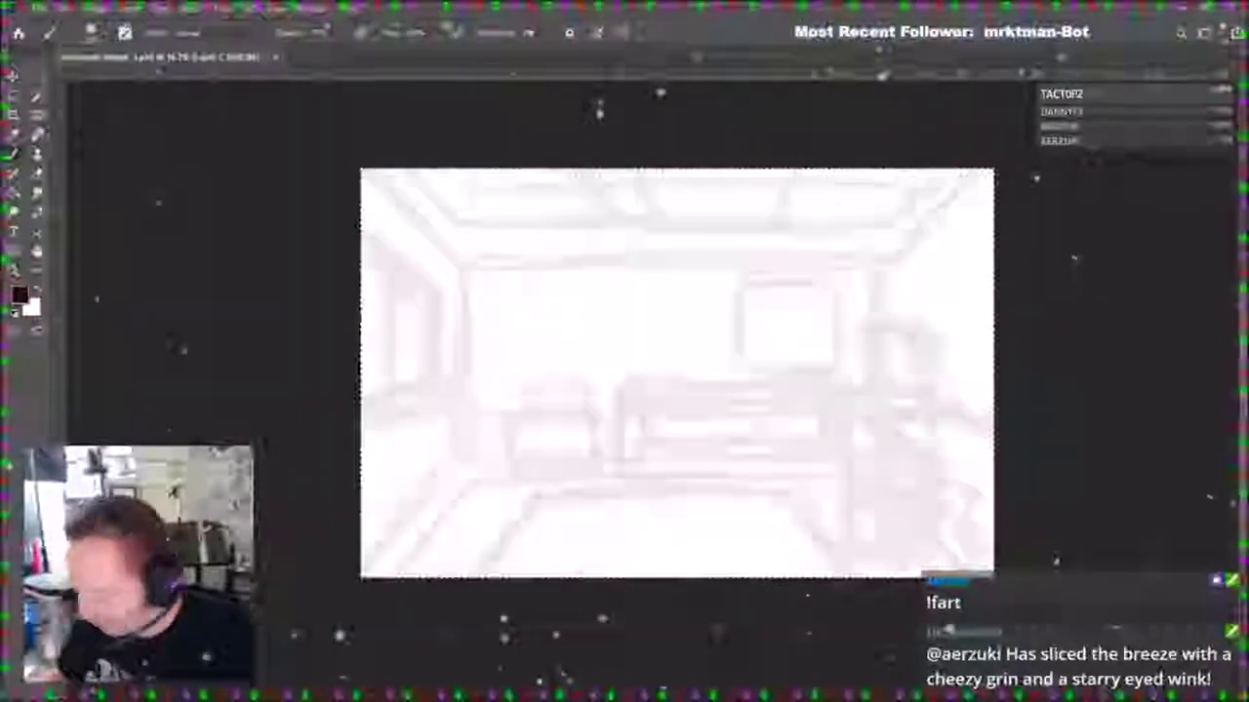
key("0")
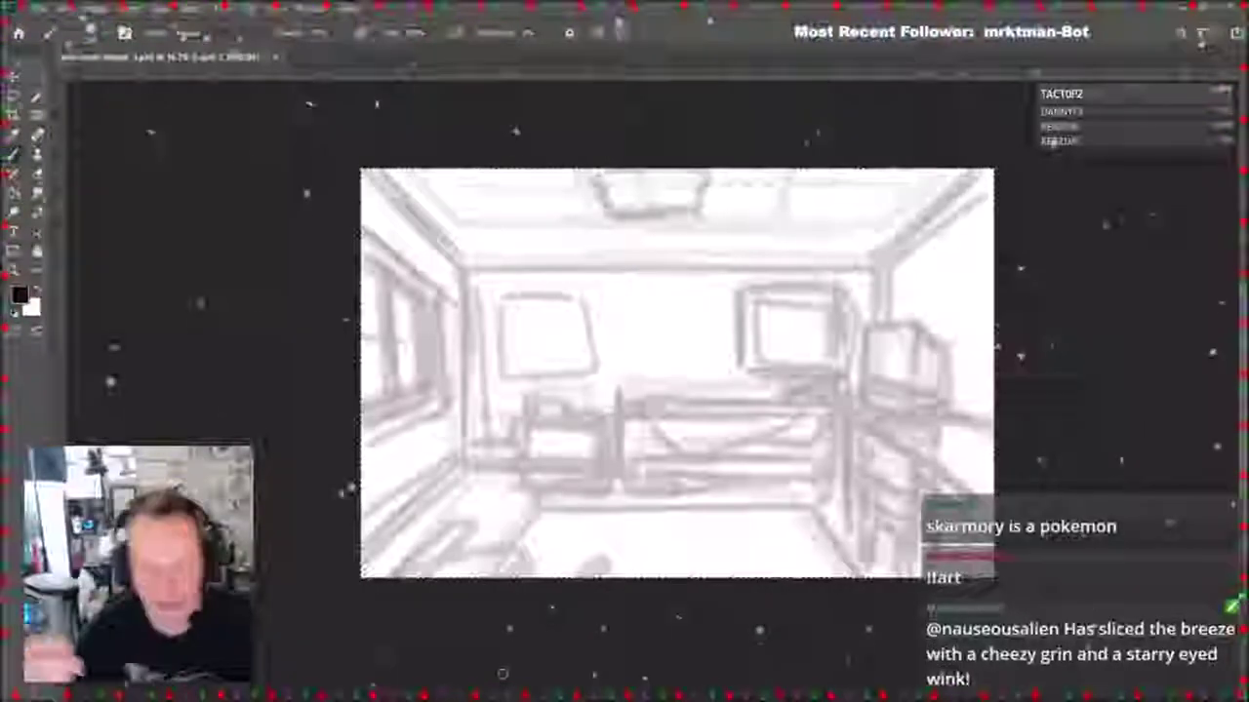
Draw the room's structural lines over the new guide: left ceiling diagonal, wall corners, left floor line, back ceiling line and right diagonal.
left_click_drag(367, 172, 457, 259)
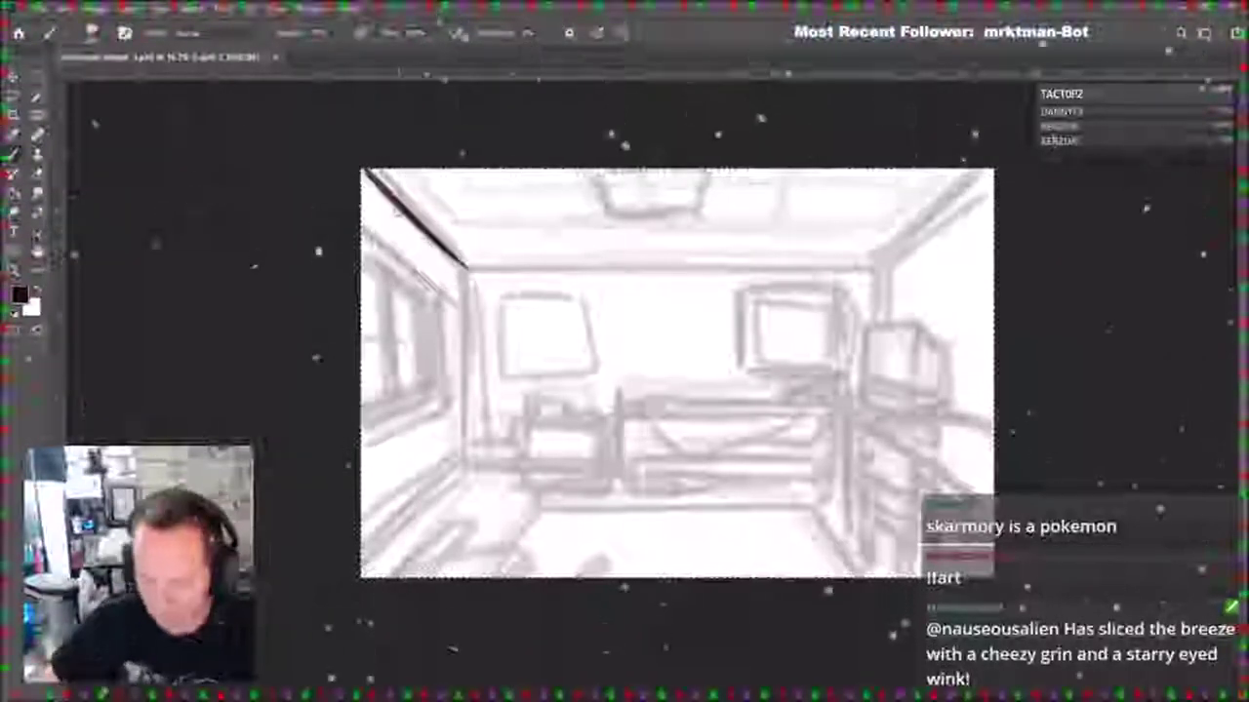
mouse_move(468, 268)
left_mouse_down()
mouse_move(470, 447)
mouse_move(478, 423)
mouse_move(463, 471)
mouse_move(466, 460)
mouse_move(362, 539)
left_mouse_up()
left_click_drag(470, 266, 864, 262)
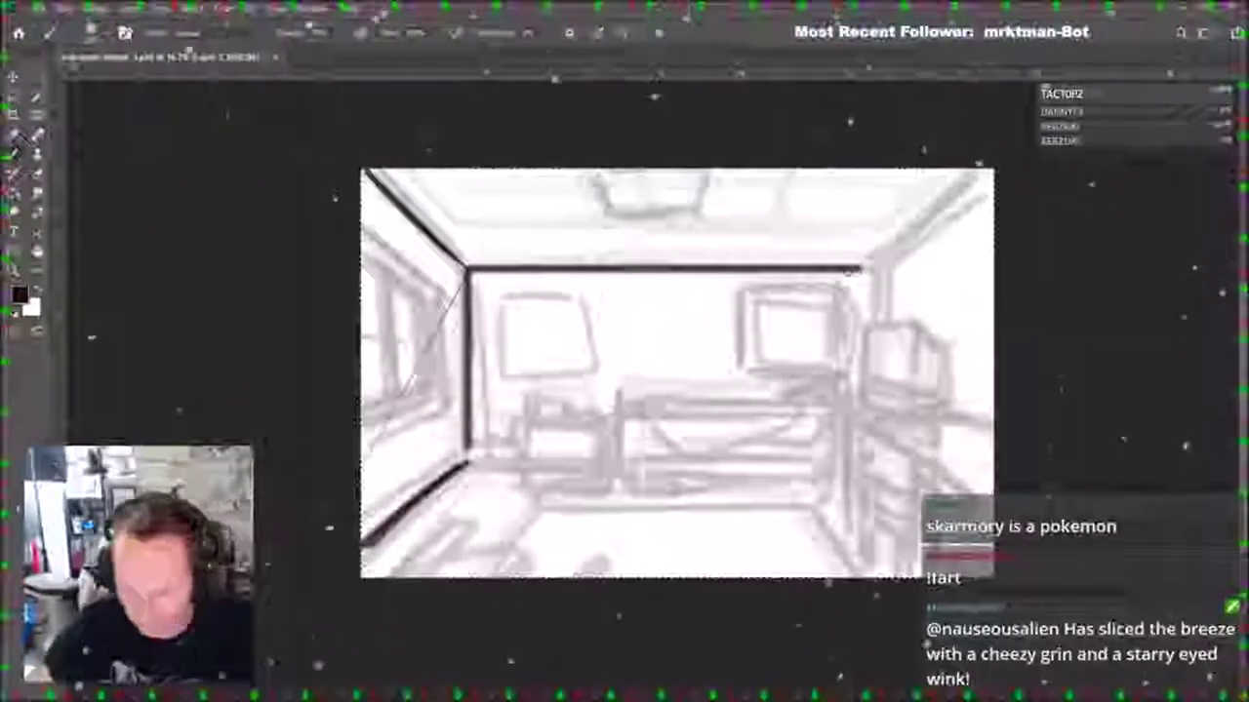
key("ctrl+z")
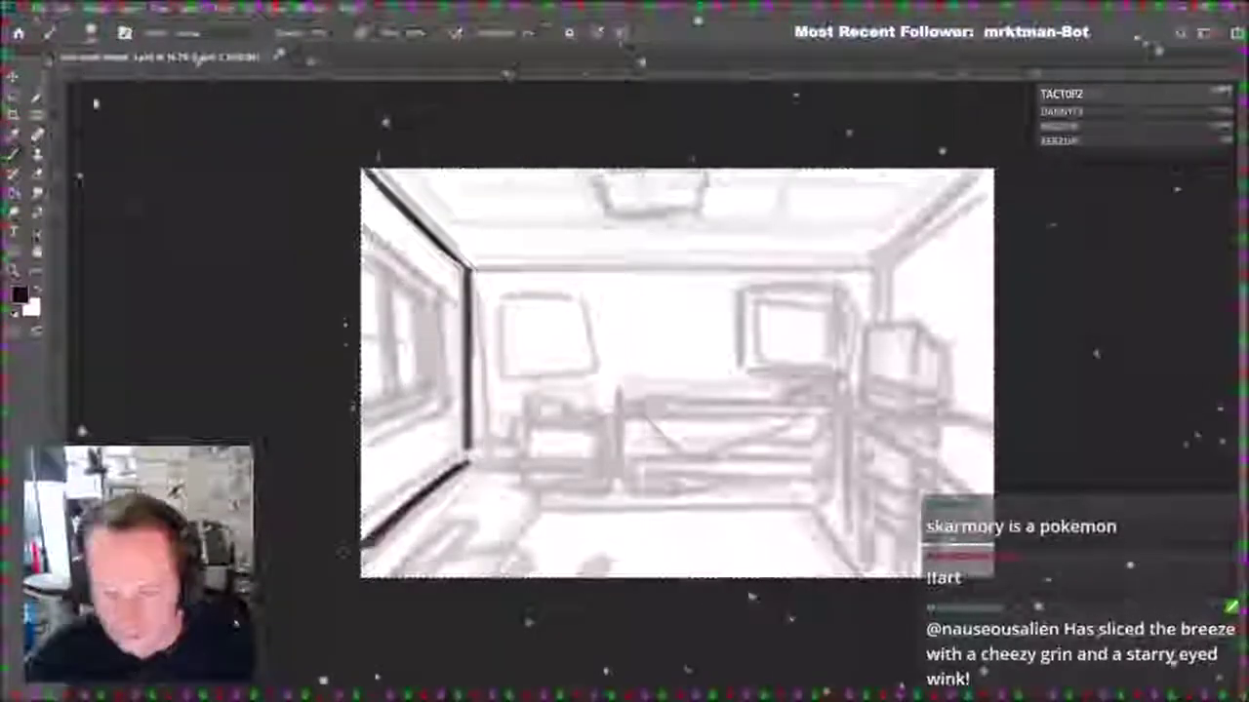
mouse_move(469, 268)
left_mouse_down()
mouse_move(878, 269)
mouse_move(980, 185)
left_mouse_up()
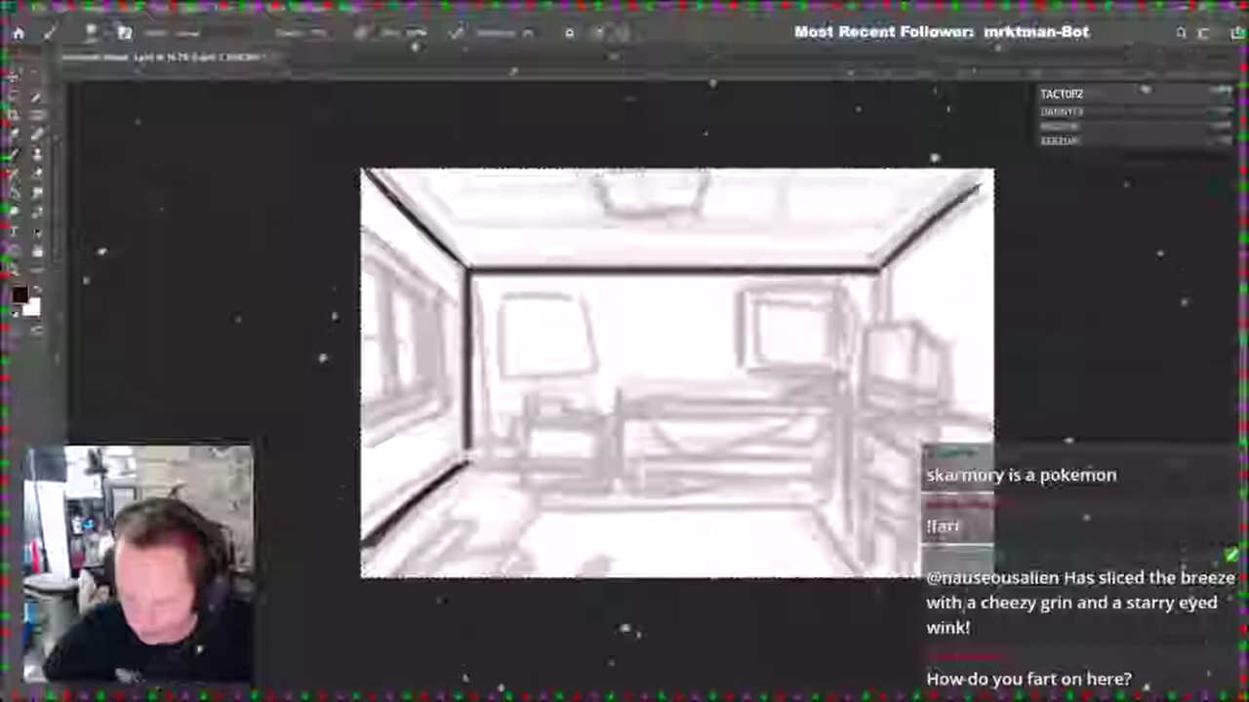
left_click_drag(880, 271, 878, 318)
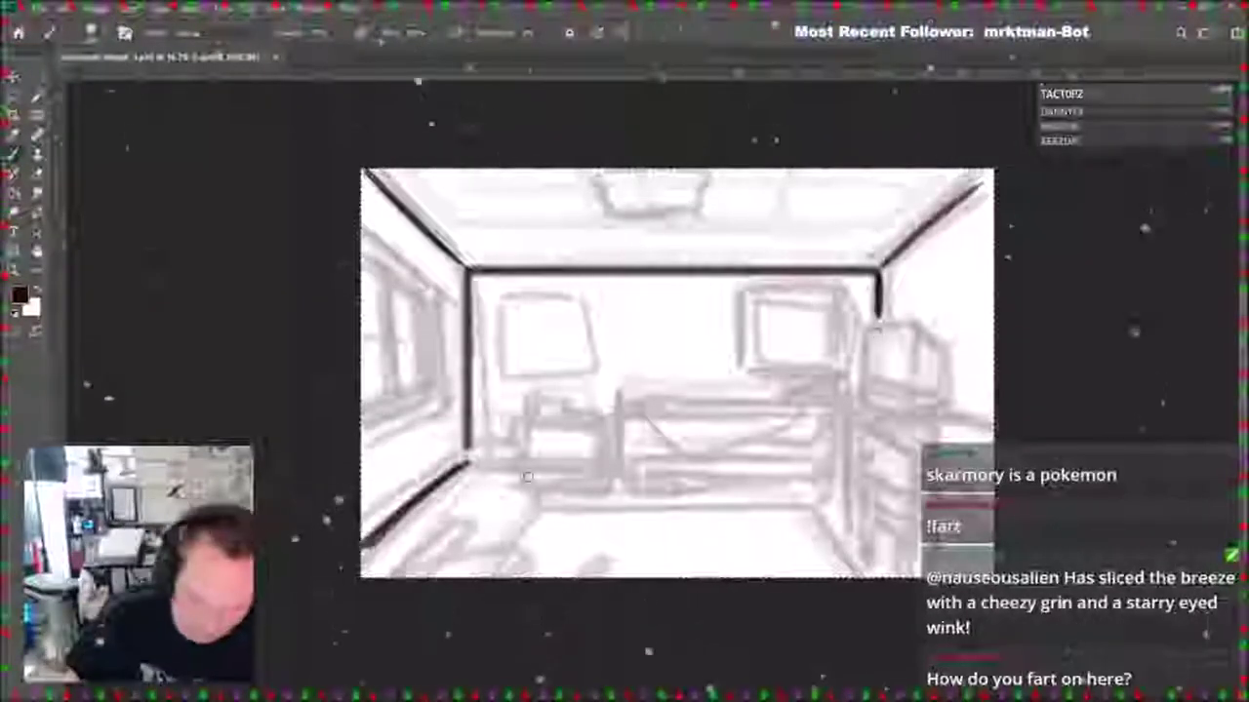
Draw the small chest against the back wall with a thick top edge, dark side and short feet.
left_click_drag(517, 430, 519, 493)
left_click_drag(514, 430, 611, 426)
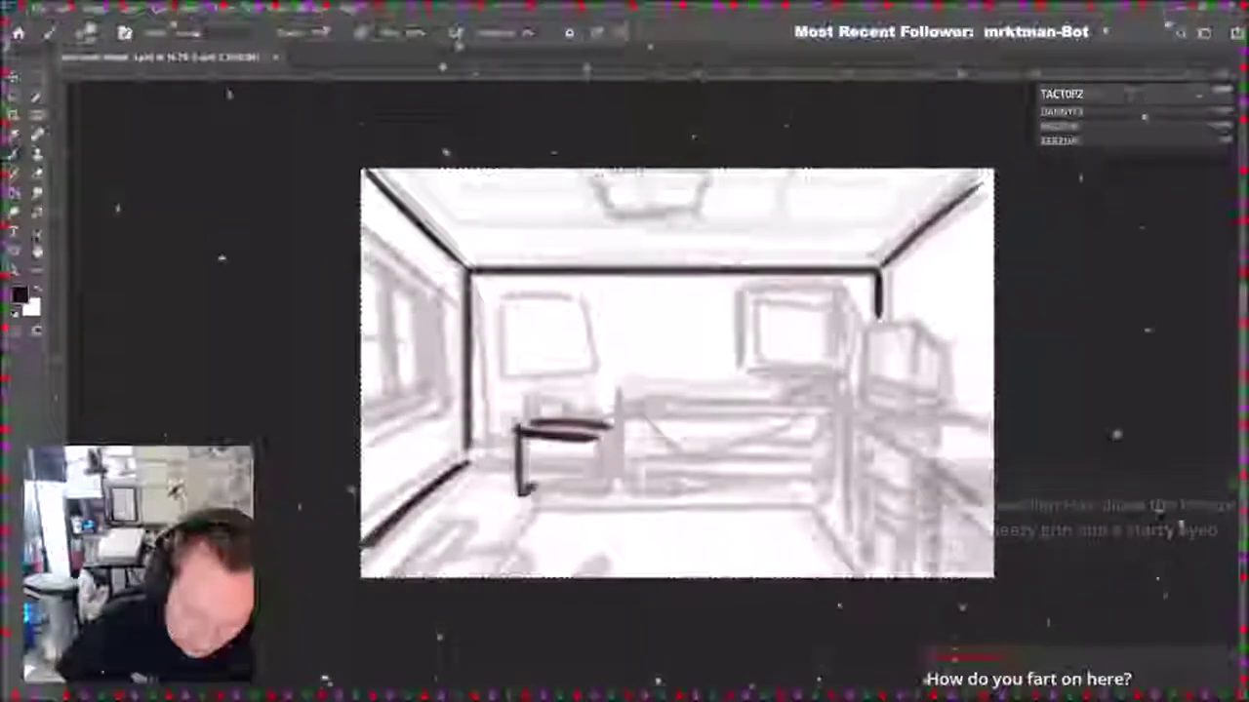
left_click_drag(521, 488, 602, 488)
left_click_drag(612, 429, 605, 493)
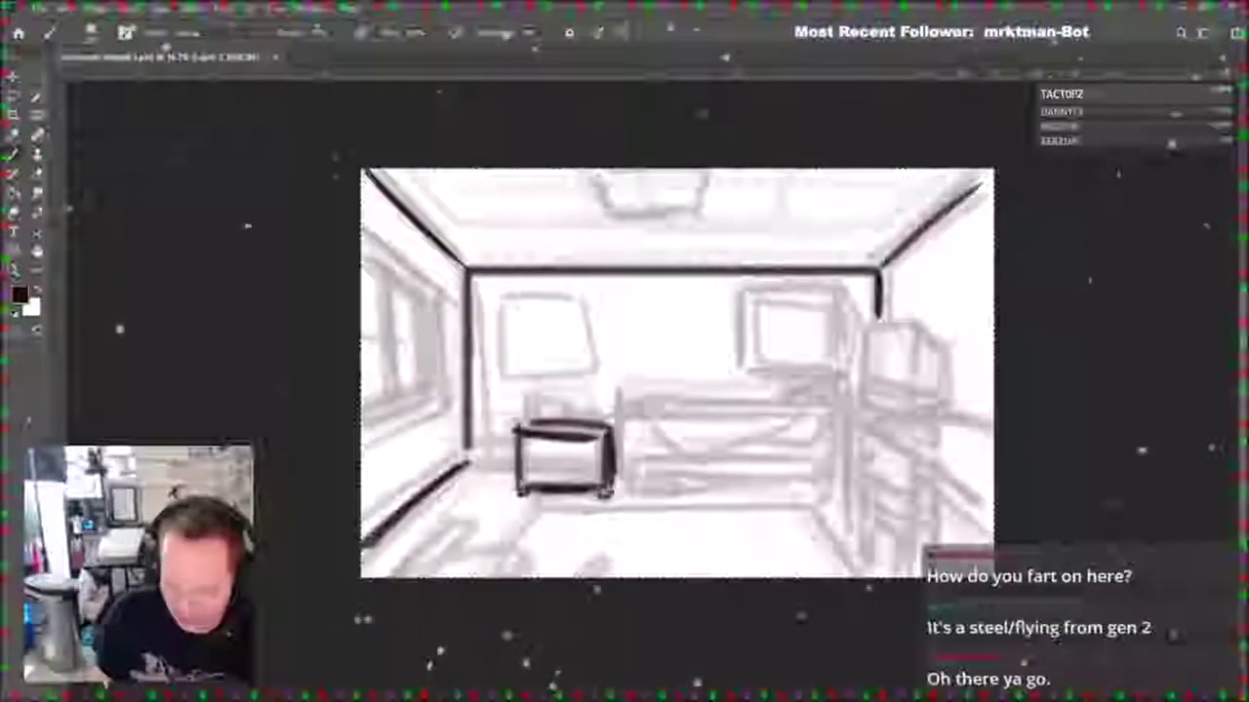
Outline the rug with a crumpled cloth beside it and draw the floor line from the left corner to the chest.
mouse_move(395, 574)
left_mouse_down()
mouse_move(478, 517)
mouse_move(463, 543)
mouse_move(505, 571)
mouse_move(498, 519)
mouse_move(493, 543)
mouse_move(552, 550)
mouse_move(514, 568)
mouse_move(561, 572)
mouse_move(805, 509)
mouse_move(855, 574)
left_mouse_up()
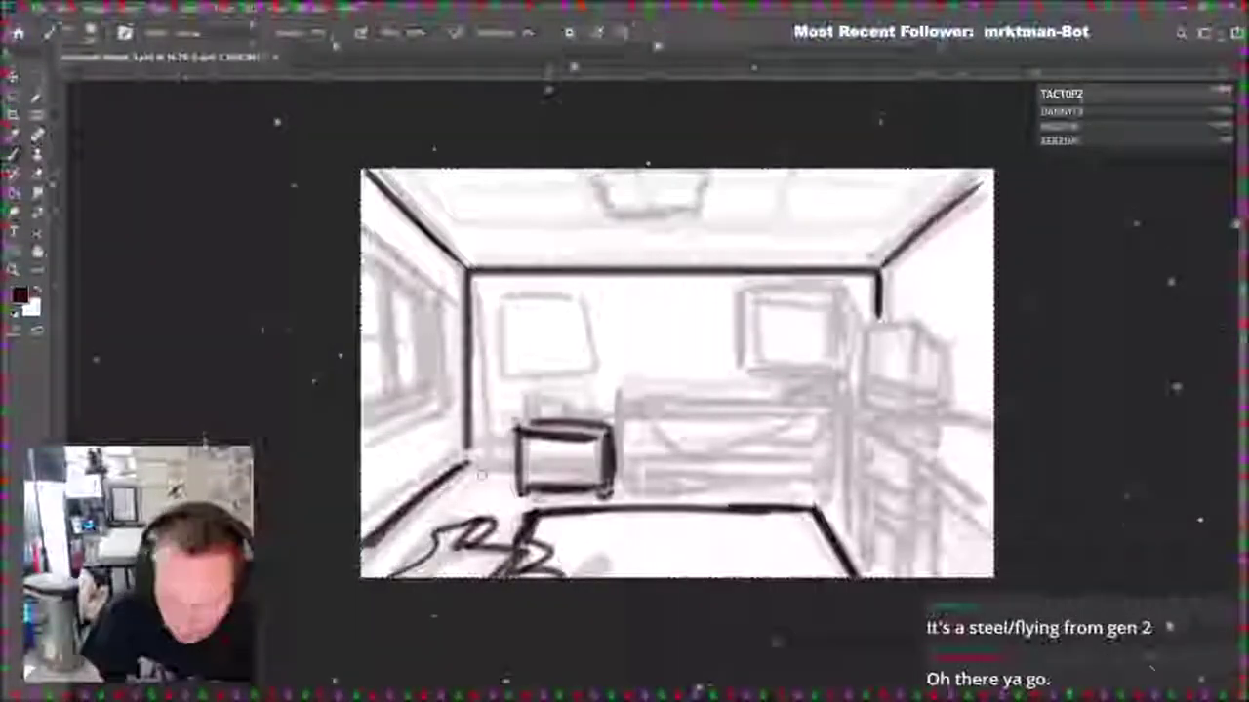
left_click_drag(468, 465, 519, 465)
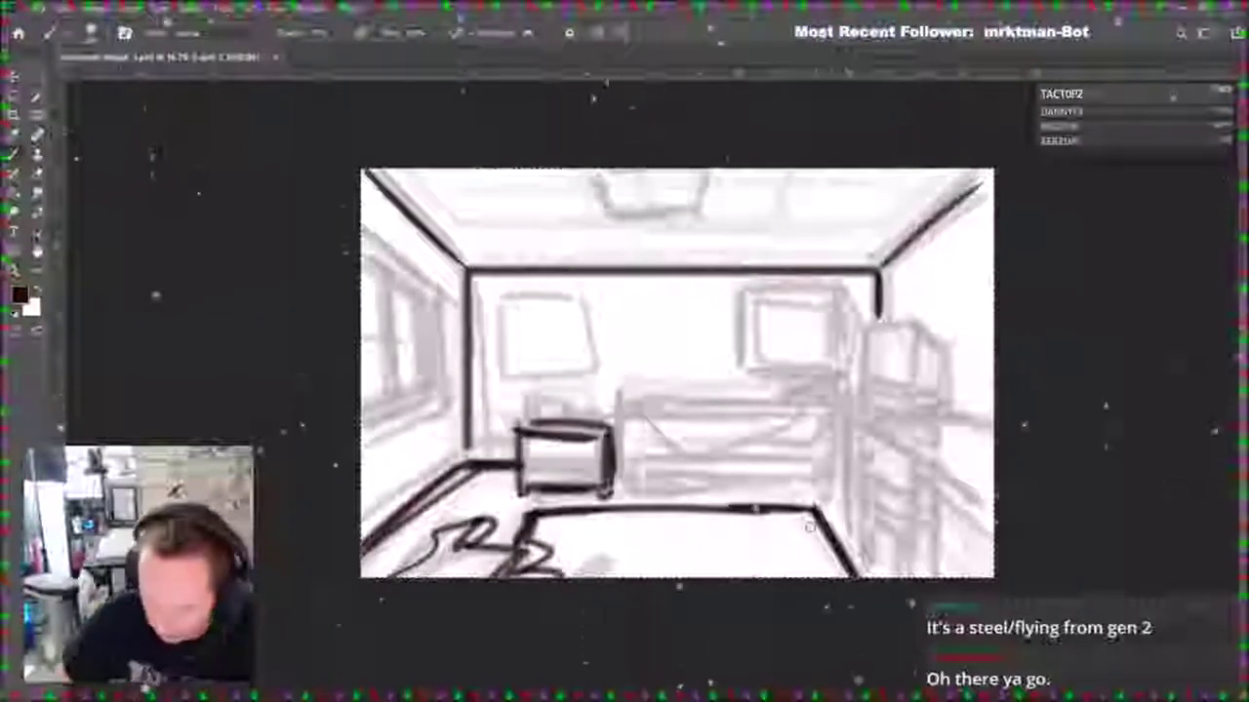
Draw the chair by the right wall in perspective with its backrest, seat, legs and crossbars.
left_click_drag(859, 429, 860, 570)
left_click_drag(868, 517, 905, 571)
left_click_drag(866, 466, 899, 509)
mouse_move(860, 444)
left_mouse_down()
mouse_move(868, 499)
mouse_move(911, 448)
mouse_move(916, 468)
left_mouse_up()
left_click_drag(905, 519, 934, 523)
mouse_move(944, 478)
left_mouse_down()
mouse_move(939, 574)
mouse_move(983, 519)
mouse_move(989, 571)
left_mouse_up()
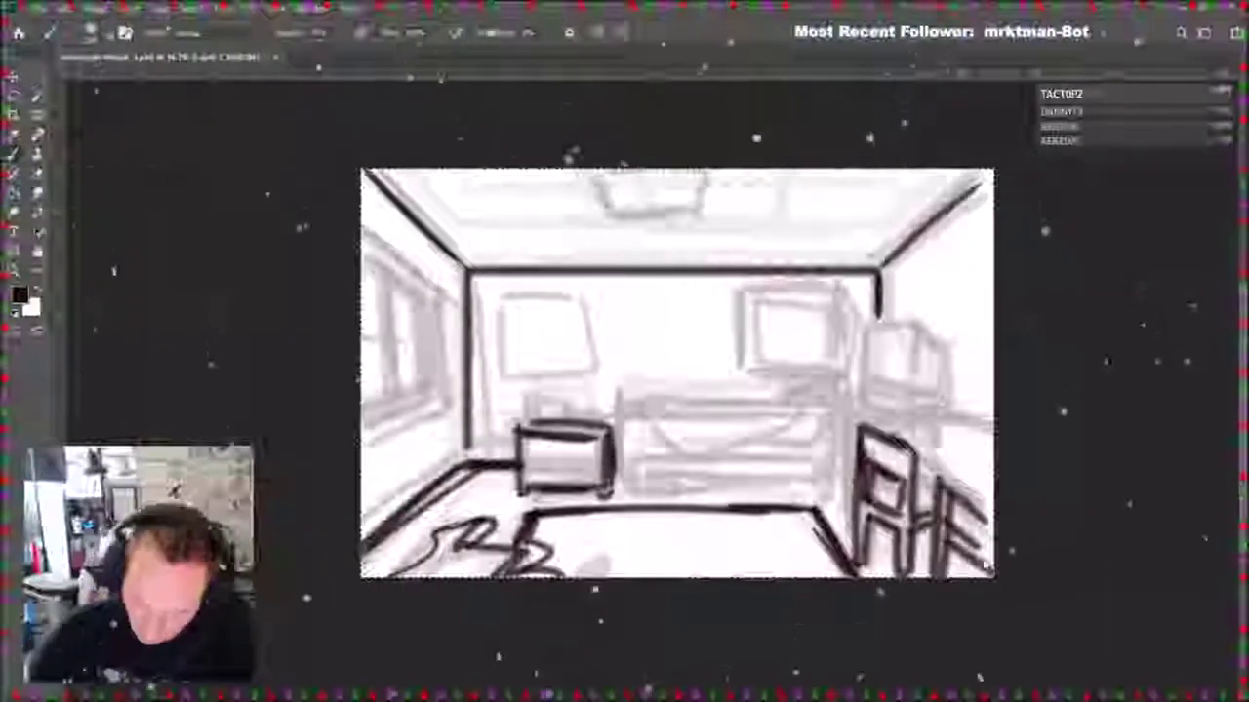
Draw the desktop above the chair and a rounded upright object standing on it.
mouse_move(843, 411)
left_mouse_down()
mouse_move(843, 521)
mouse_move(909, 444)
mouse_move(965, 418)
left_mouse_up()
mouse_move(883, 431)
left_mouse_down()
mouse_move(971, 418)
mouse_move(938, 447)
mouse_move(962, 443)
left_mouse_up()
left_click_drag(886, 433, 934, 466)
left_click_drag(864, 400, 863, 326)
mouse_move(866, 322)
left_mouse_down()
mouse_move(912, 320)
mouse_move(911, 398)
left_mouse_up()
left_click_drag(905, 398, 866, 398)
mouse_move(913, 322)
left_mouse_down()
mouse_move(915, 398)
mouse_move(944, 367)
mouse_move(911, 394)
left_mouse_up()
mouse_move(869, 402)
left_mouse_down()
mouse_move(951, 406)
mouse_move(909, 410)
left_mouse_up()
Draw a window-like frame on the right wall and a wider ceiling panel with a dark dot in its middle.
mouse_move(935, 355)
left_mouse_down()
mouse_move(931, 275)
mouse_move(989, 234)
left_mouse_up()
mouse_move(944, 273)
left_mouse_down()
mouse_move(989, 248)
mouse_move(945, 367)
mouse_move(975, 384)
left_mouse_up()
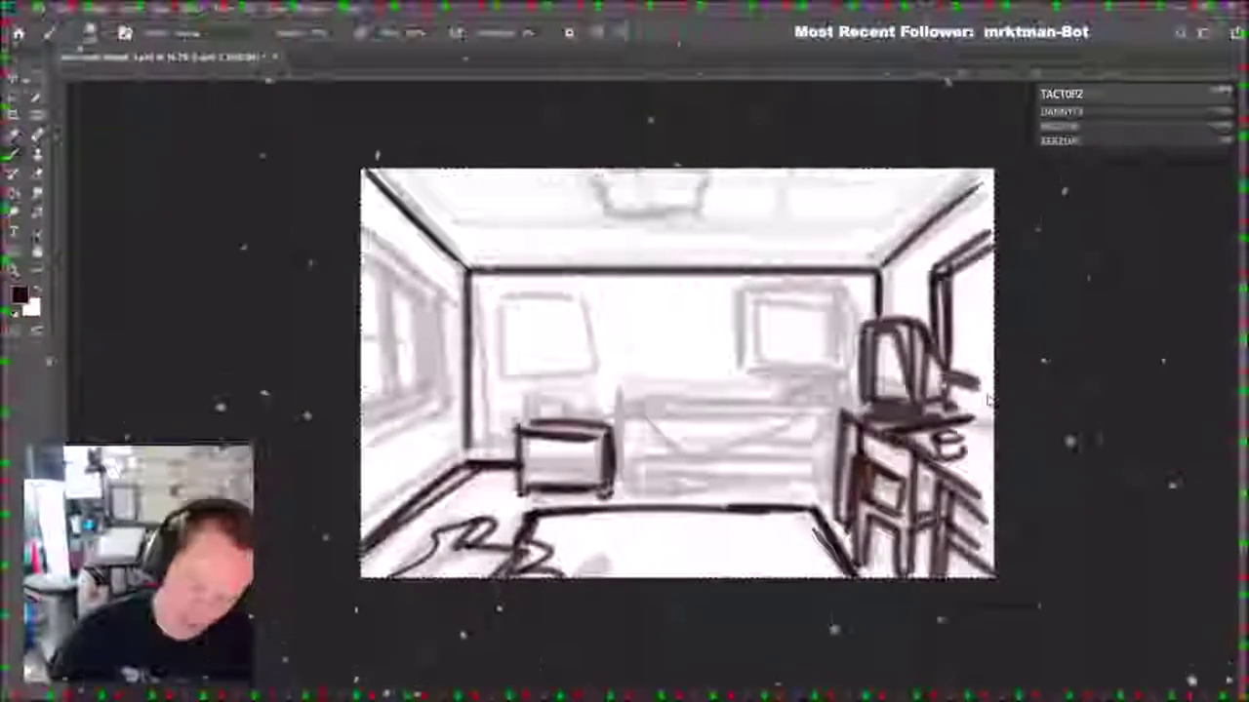
left_click_drag(595, 172, 723, 210)
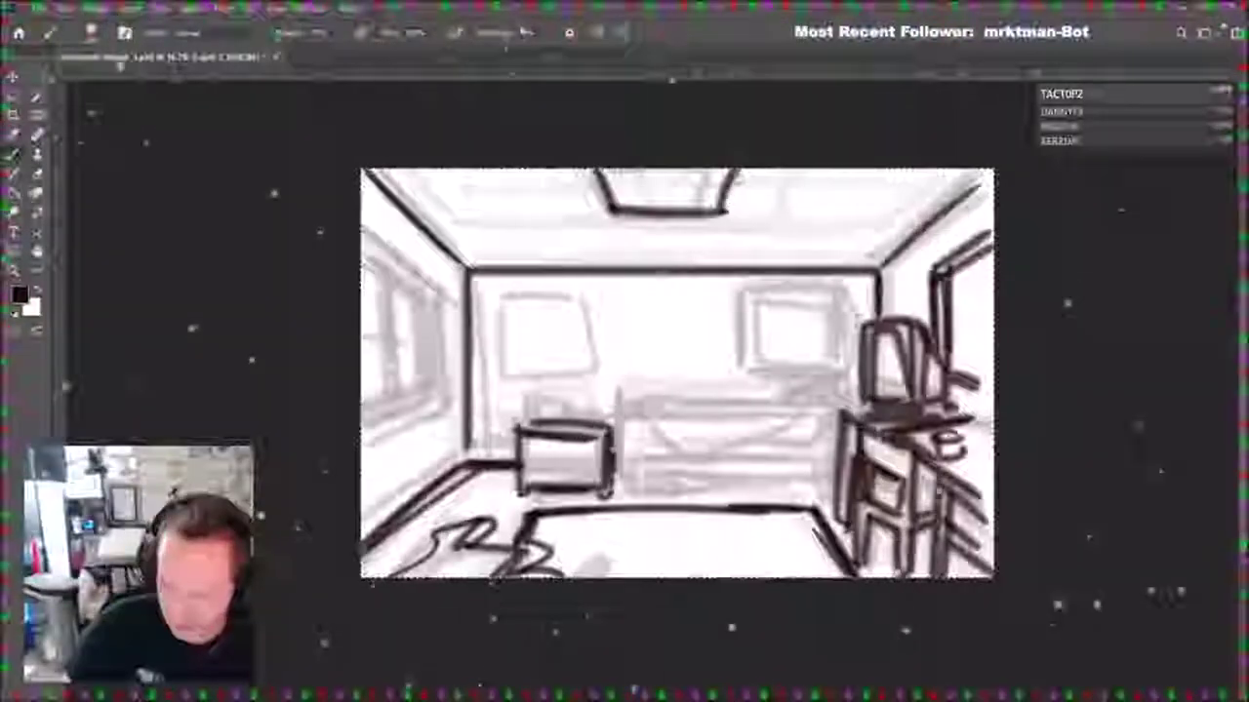
left_click(666, 186)
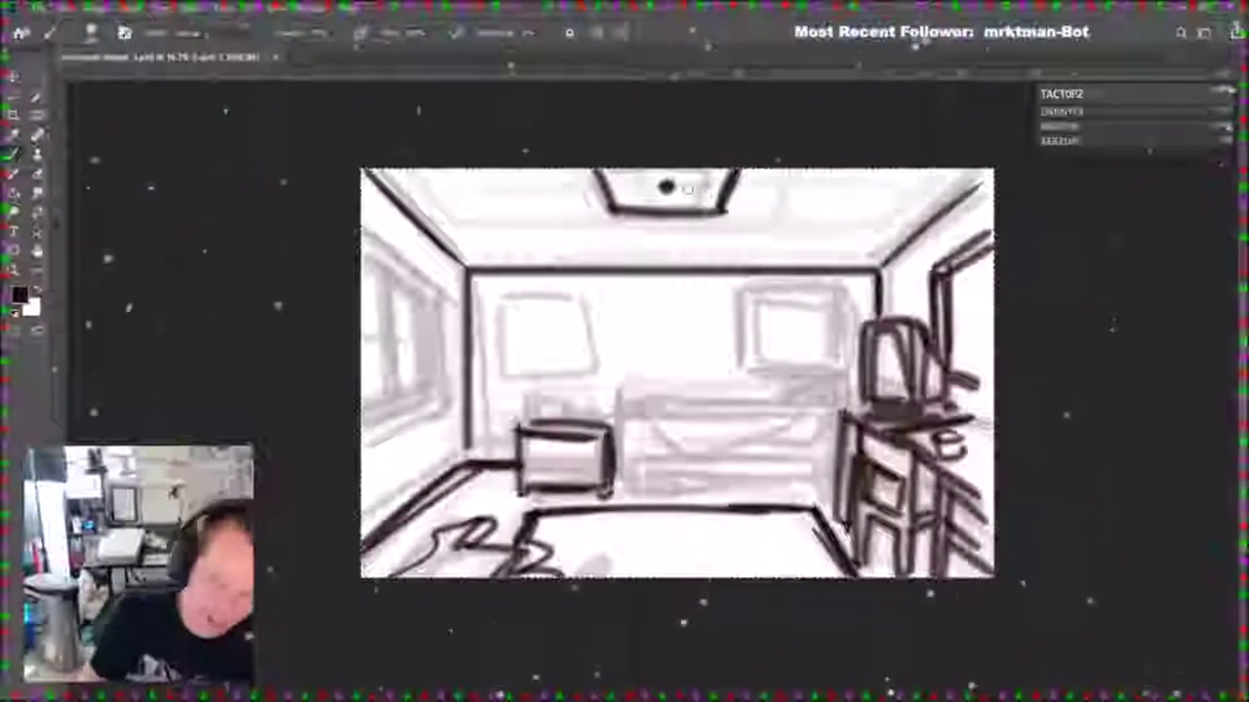
Draw the left wall's window in perspective with its upper frame, vertical bars and thick sill.
left_click_drag(363, 234, 447, 287)
mouse_move(367, 441)
left_mouse_down()
mouse_move(451, 409)
mouse_move(448, 396)
left_mouse_up()
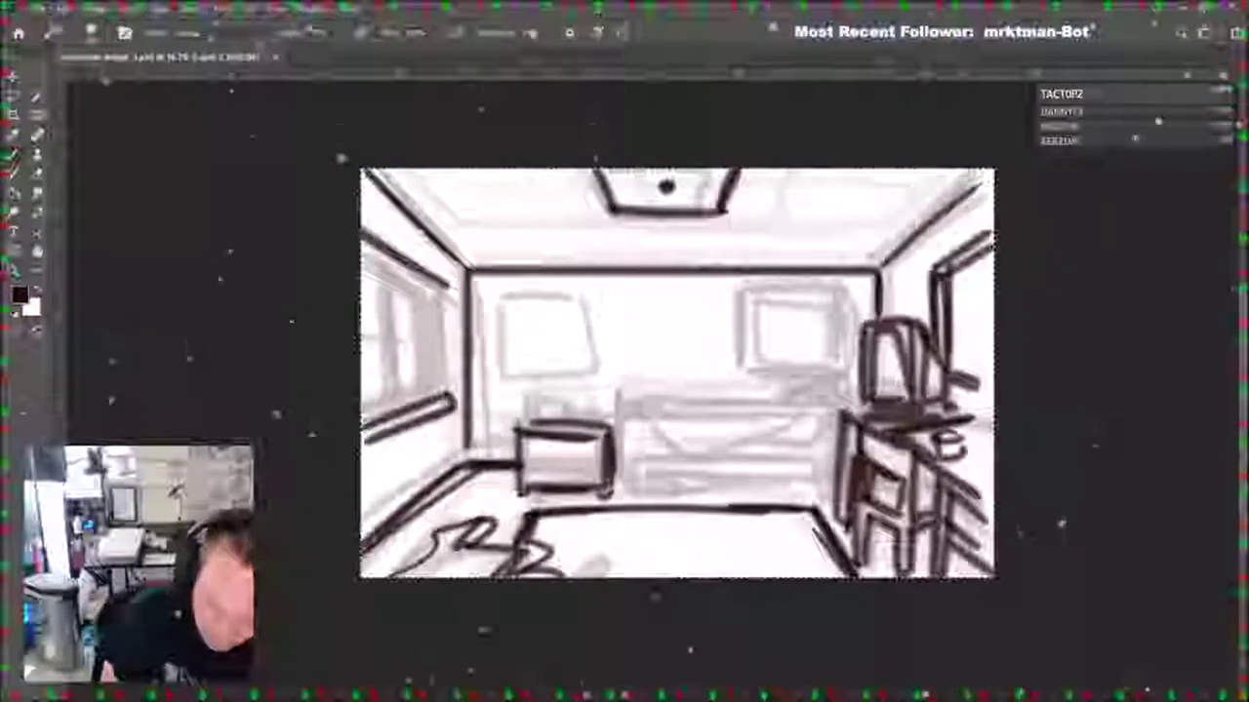
left_click_drag(365, 413, 430, 392)
left_click_drag(425, 292, 426, 394)
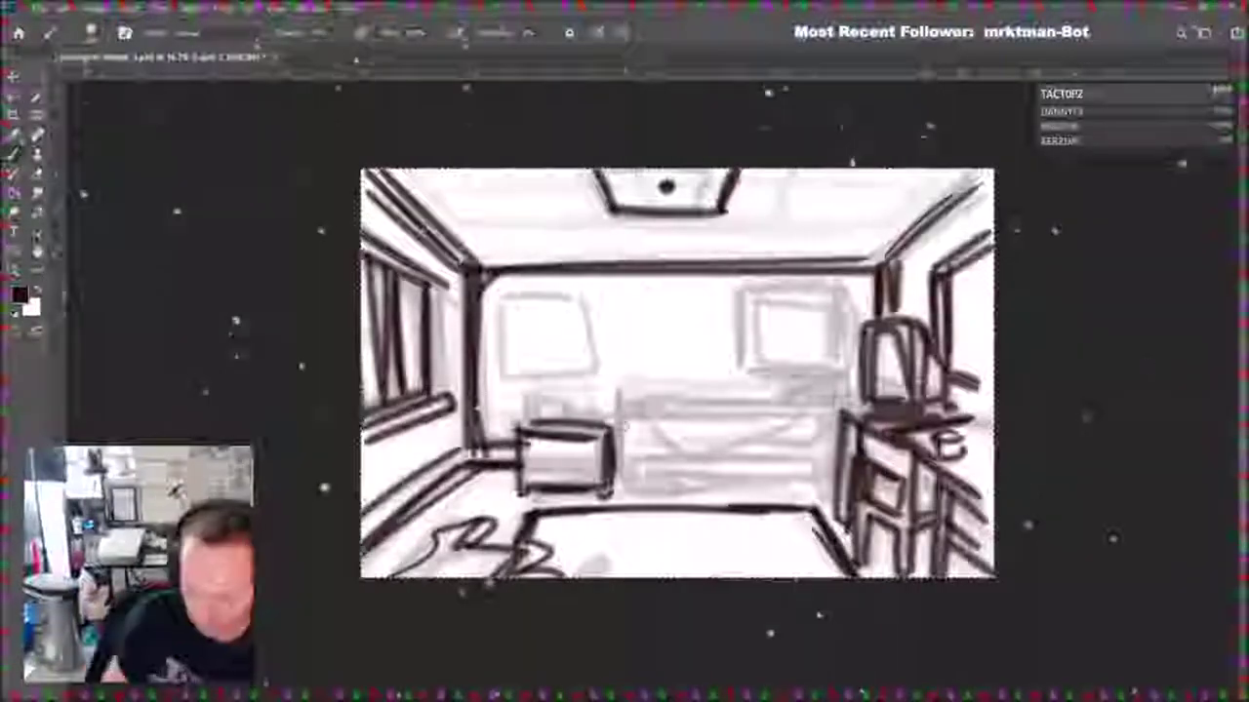
Draw the bed with pillow, folded blanket and items stored beneath, and add a small star-shaped mark on the rug.
left_click_drag(748, 434, 769, 422)
mouse_move(625, 424)
left_mouse_down()
mouse_move(638, 396)
mouse_move(695, 402)
left_mouse_up()
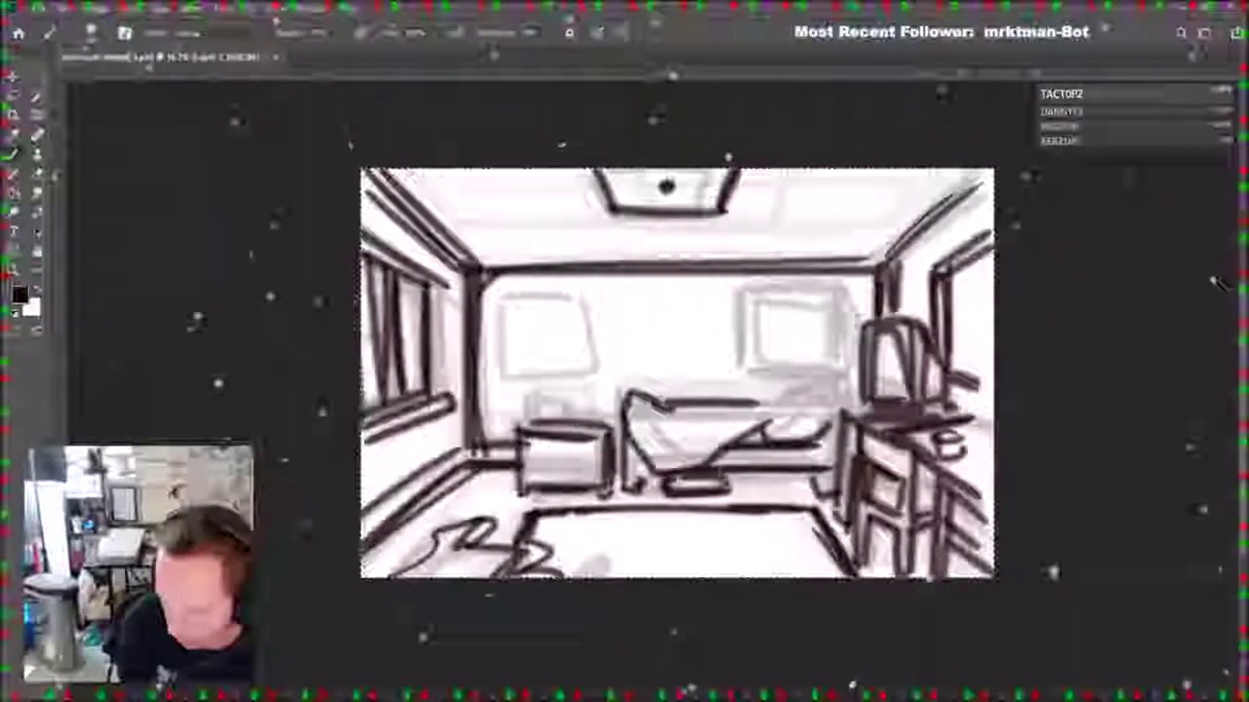
left_click_drag(769, 482, 807, 482)
left_click_drag(643, 543, 630, 548)
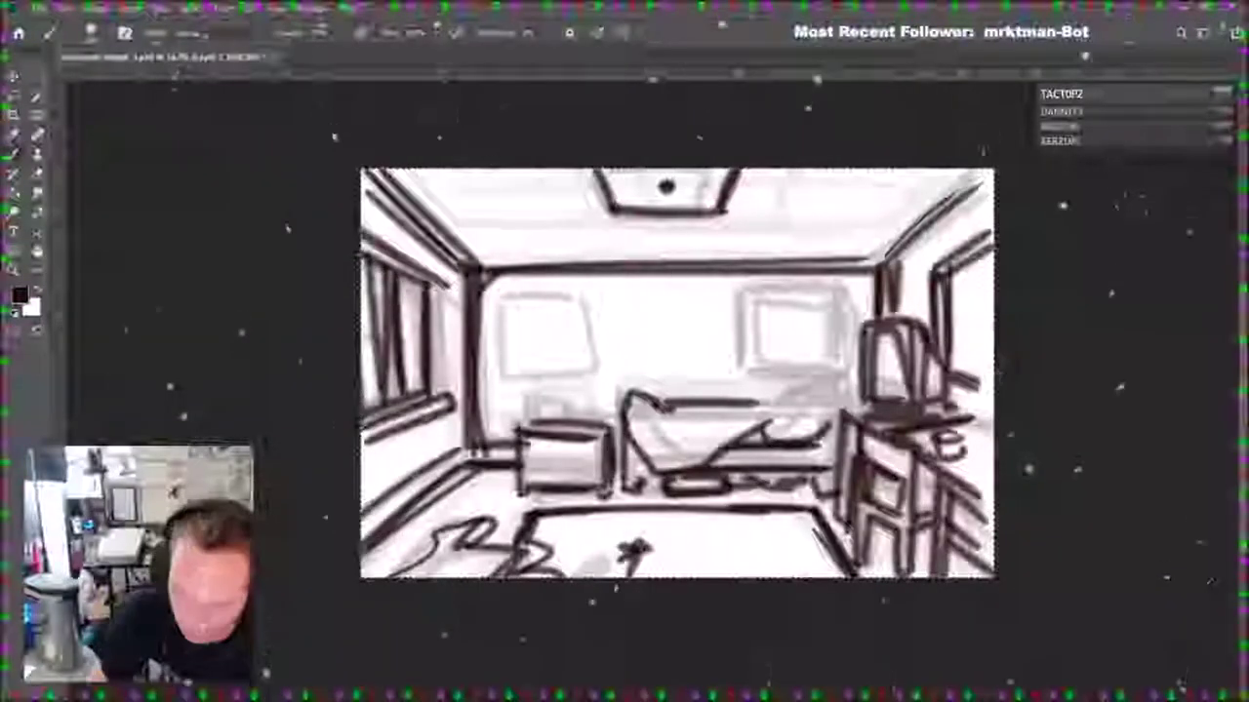
Draw small items on top of the chest and outline the two square frames on the back wall.
mouse_move(531, 417)
left_mouse_down()
mouse_move(554, 400)
mouse_move(561, 418)
mouse_move(601, 415)
mouse_move(583, 400)
mouse_move(571, 416)
left_mouse_up()
mouse_move(506, 298)
left_mouse_down()
mouse_move(503, 376)
mouse_move(601, 296)
left_mouse_up()
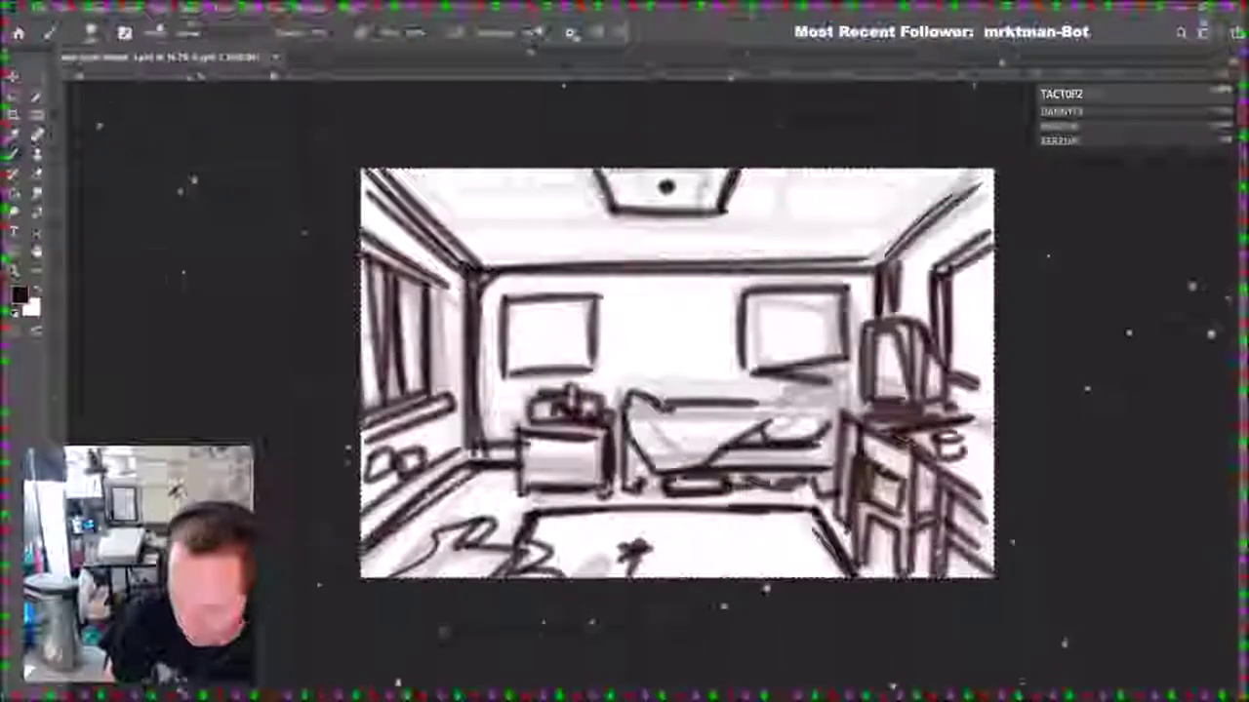
Draw a small rectangular frame on the back wall between the two existing square frames.
left_click_drag(691, 334, 736, 331)
left_click_drag(690, 387, 736, 389)
left_click_drag(737, 333, 736, 387)
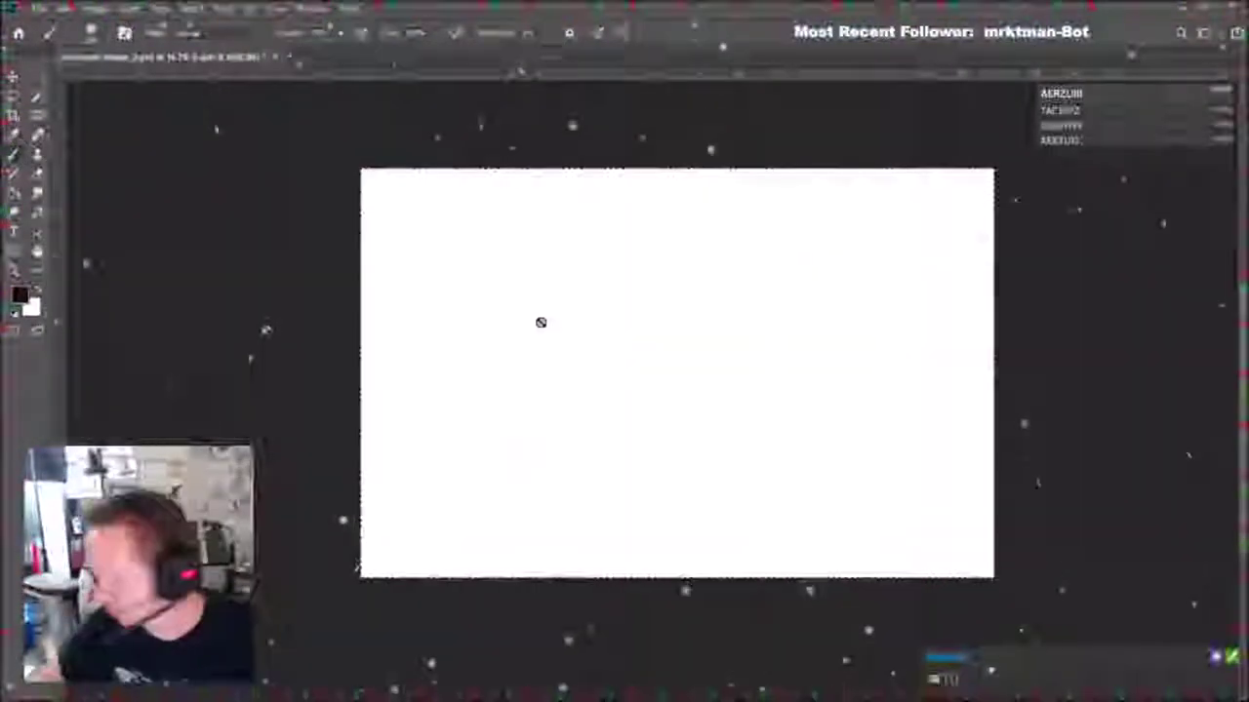
Enlarge the tiny red-winged bird reference image, place it in the canvas's left half, and hide it.
key("ctrl+plus")
key("ctrl+0")
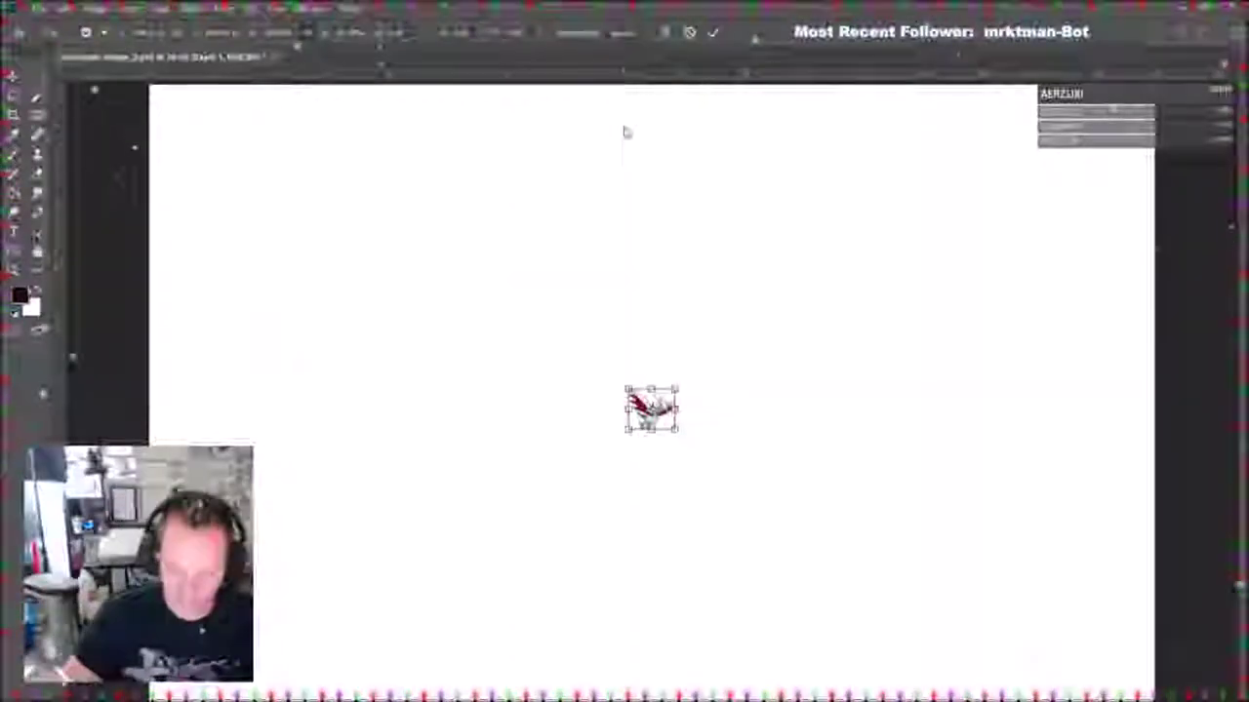
left_click_drag(674, 388, 1105, 27)
left_click_drag(845, 324, 435, 522)
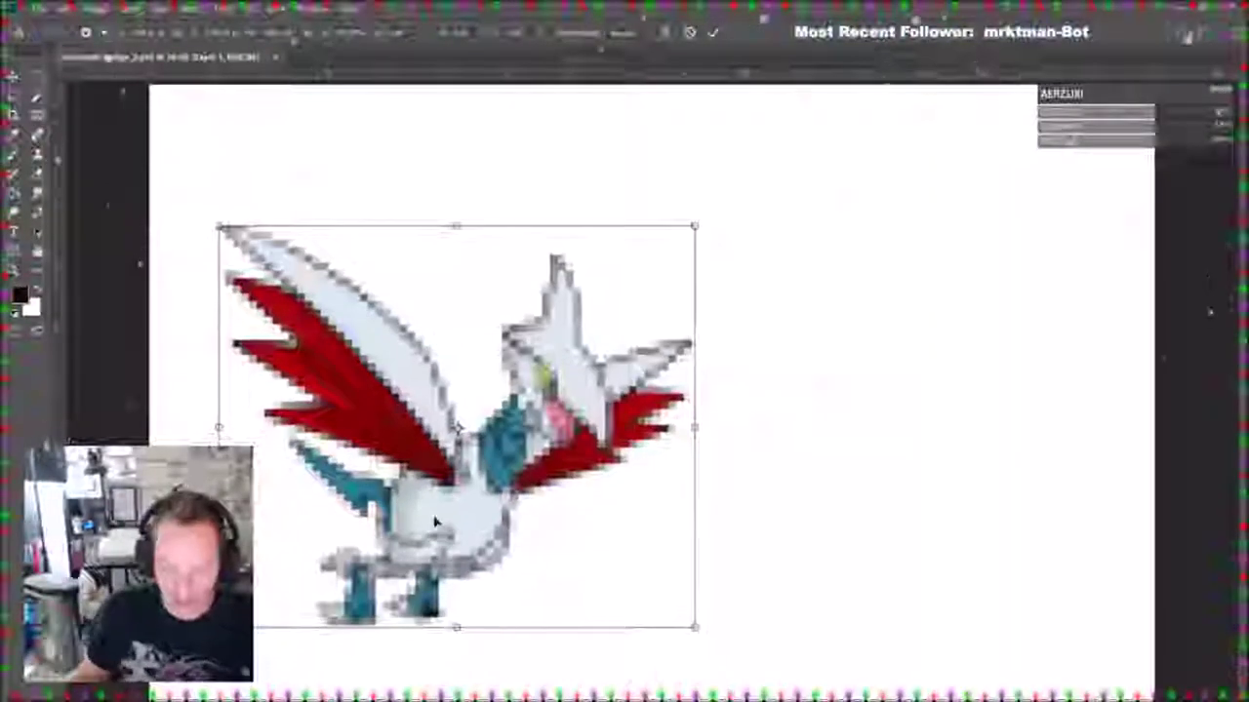
key("Return")
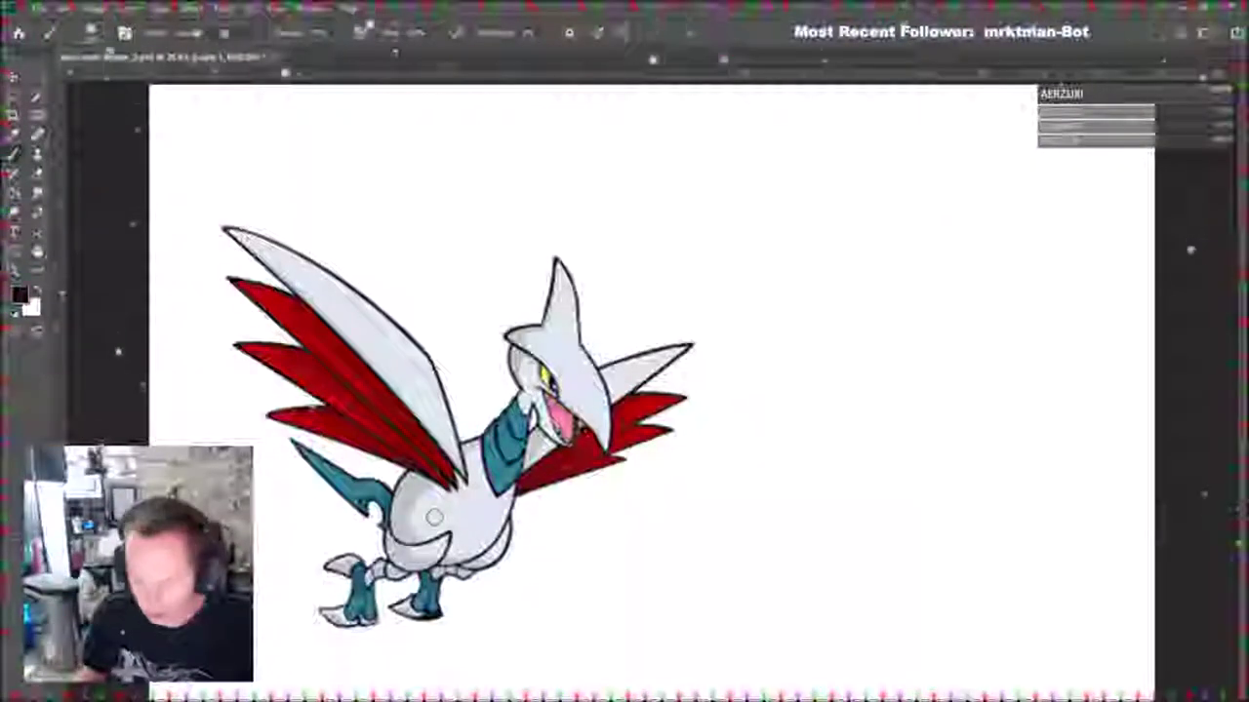
key("ctrl+comma")
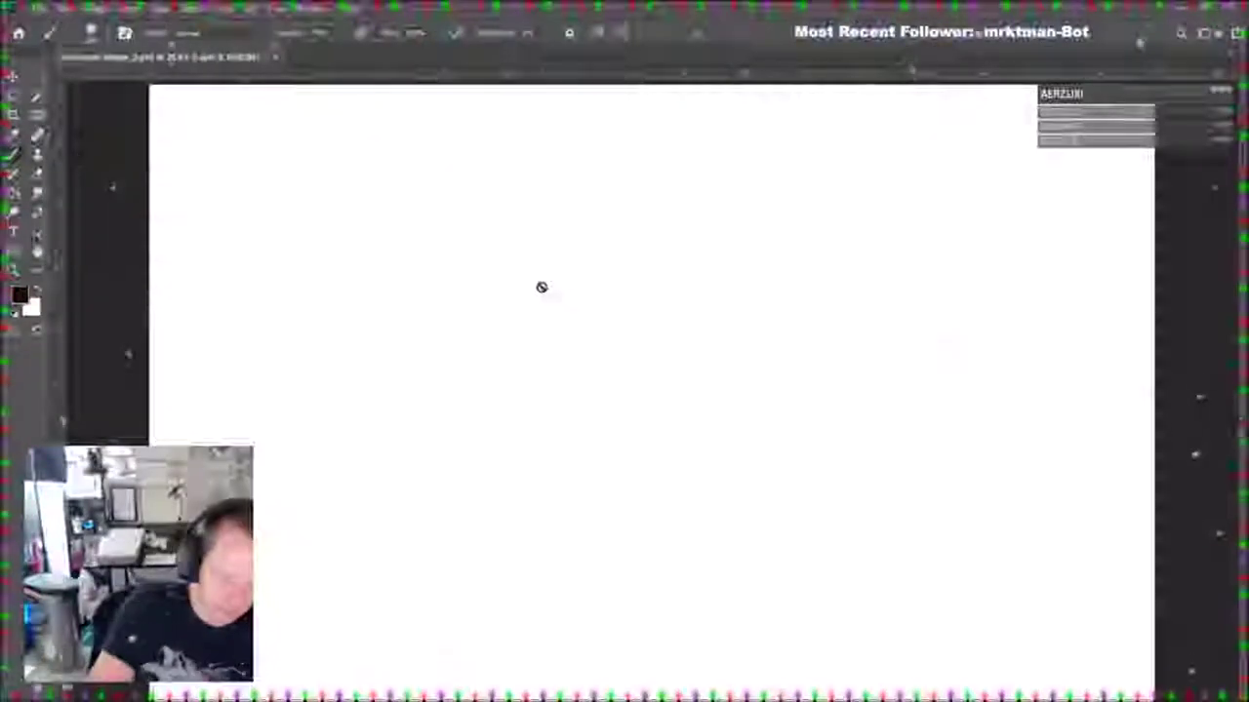
Rough in the bird's oval head, neck, egg-shaped body and two clawed legs with a dark red brush.
left_click(654, 562, "alt")
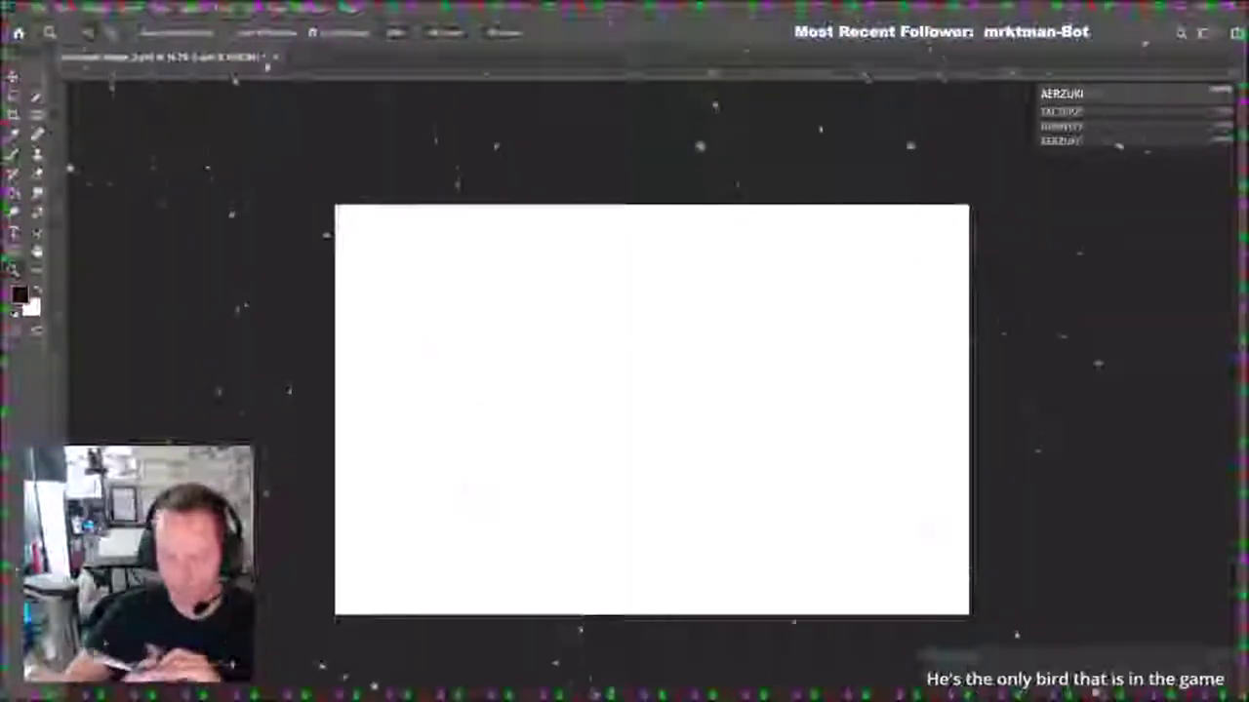
left_click(813, 152)
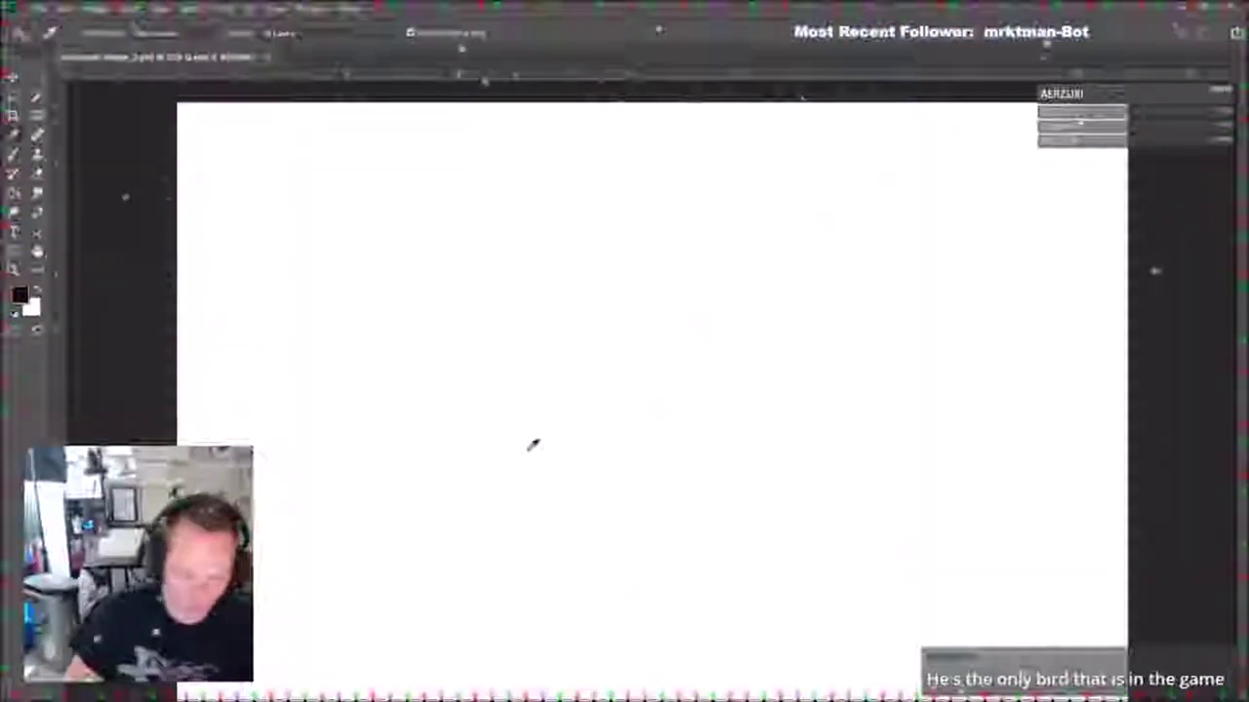
key("z")
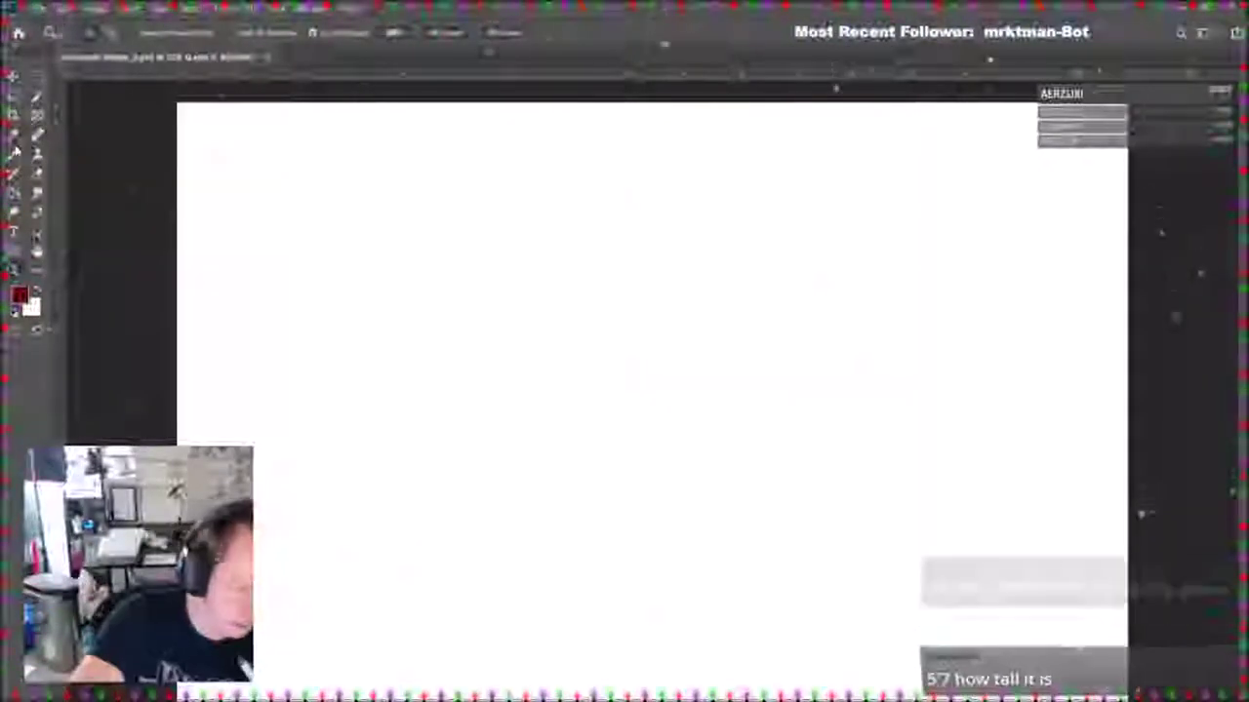
left_click(14, 155)
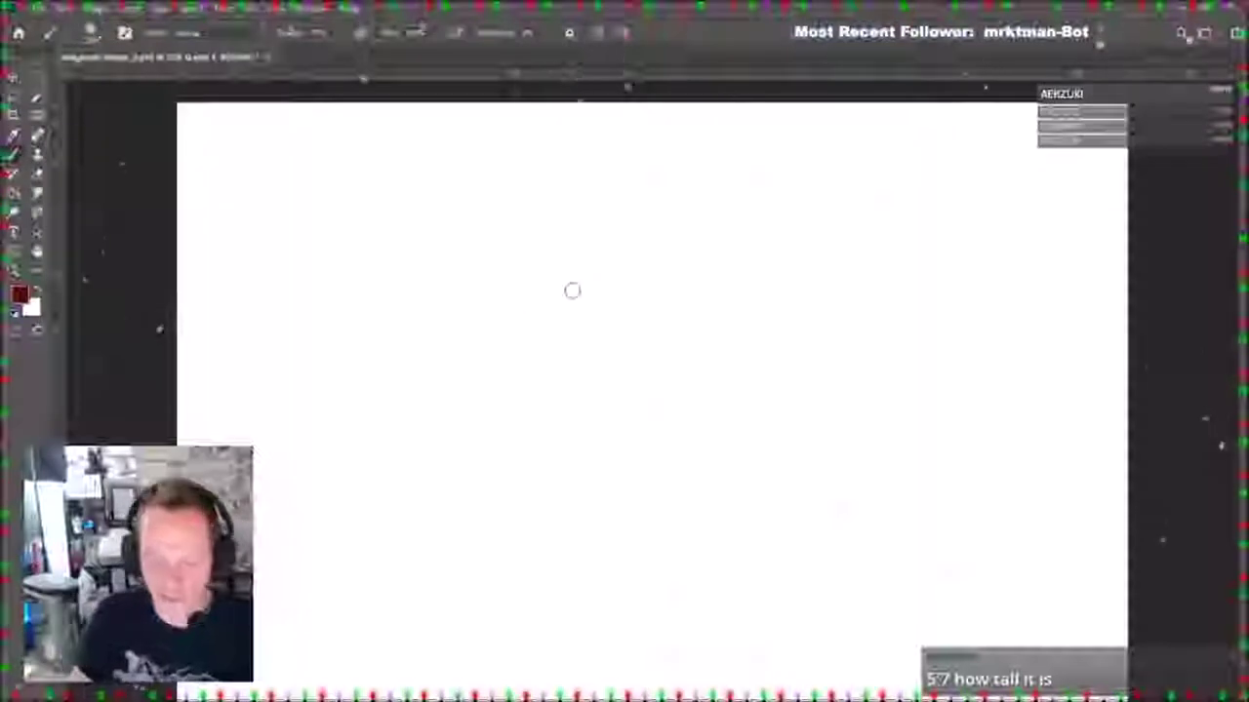
mouse_move(549, 231)
left_mouse_down()
mouse_move(595, 312)
mouse_move(459, 293)
mouse_move(546, 279)
left_mouse_up()
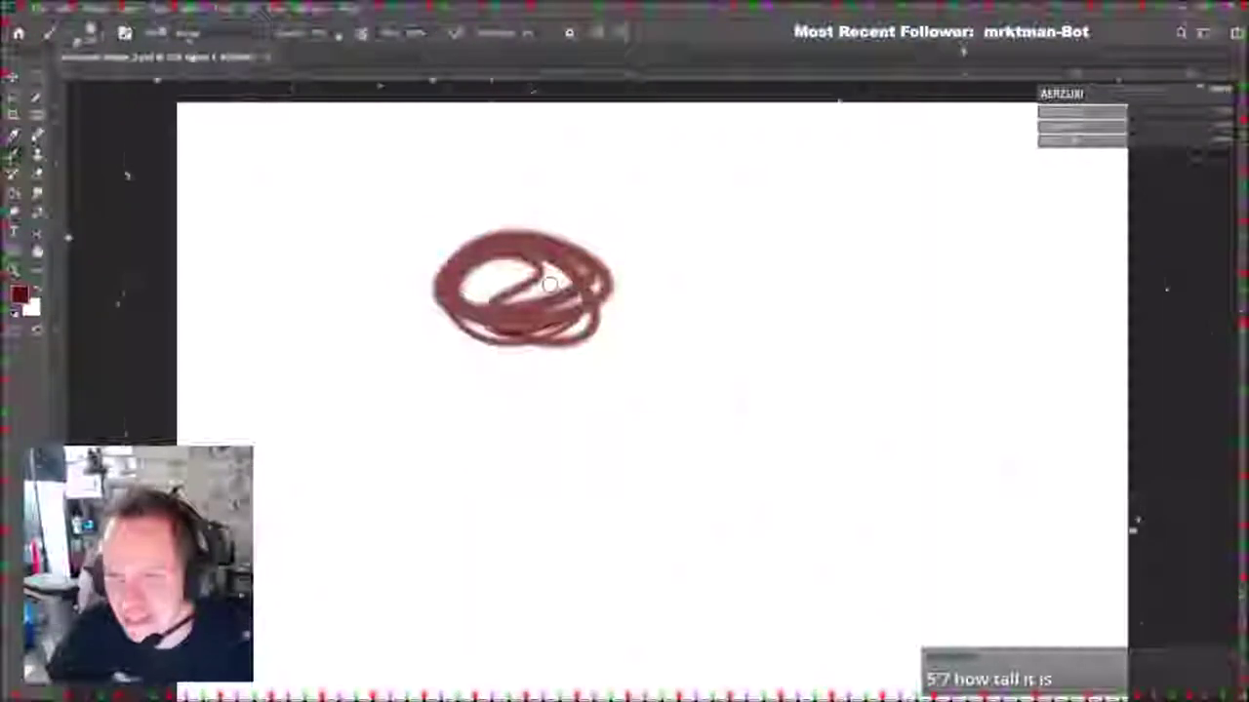
mouse_move(550, 283)
left_mouse_down()
mouse_move(639, 361)
mouse_move(605, 351)
mouse_move(634, 385)
mouse_move(661, 357)
mouse_move(744, 390)
mouse_move(755, 485)
mouse_move(746, 390)
mouse_move(789, 460)
mouse_move(624, 507)
mouse_move(682, 390)
mouse_move(566, 558)
mouse_move(634, 597)
mouse_move(478, 600)
mouse_move(537, 641)
mouse_move(488, 625)
mouse_move(515, 654)
left_mouse_up()
mouse_move(724, 533)
left_mouse_down()
mouse_move(752, 599)
mouse_move(702, 659)
mouse_move(771, 686)
left_mouse_up()
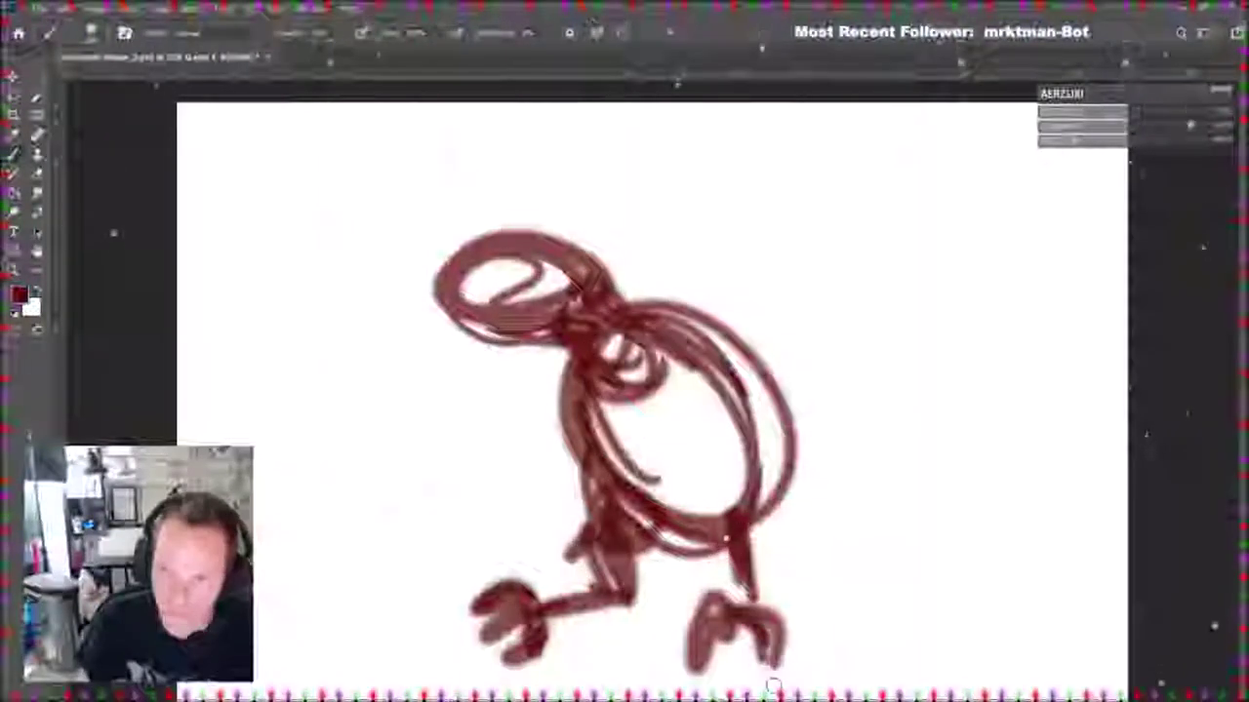
Sketch the bird's two outspread wings, each with a long narrow leading edge and looping zigzag feathers.
mouse_move(449, 262)
left_mouse_down()
mouse_move(226, 162)
mouse_move(561, 409)
left_mouse_up()
mouse_move(419, 308)
left_mouse_down()
mouse_move(487, 415)
mouse_move(561, 466)
mouse_move(582, 515)
left_mouse_up()
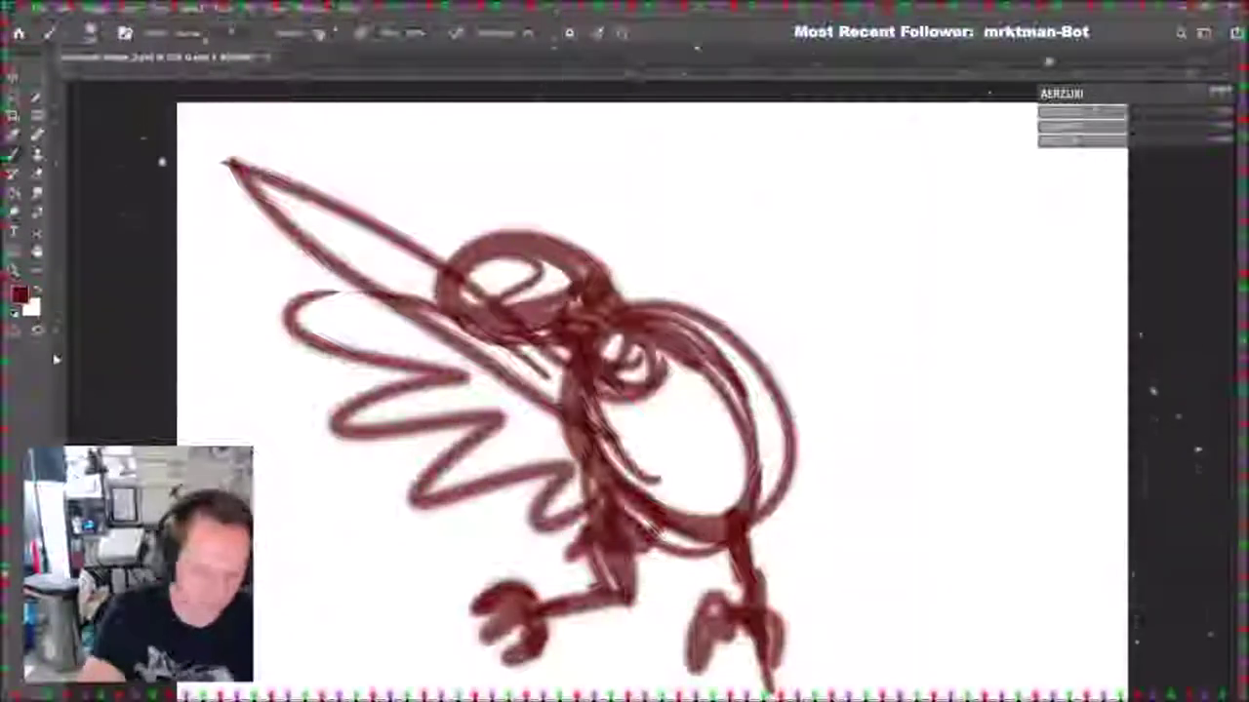
key("z")
left_click(395, 315, "alt")
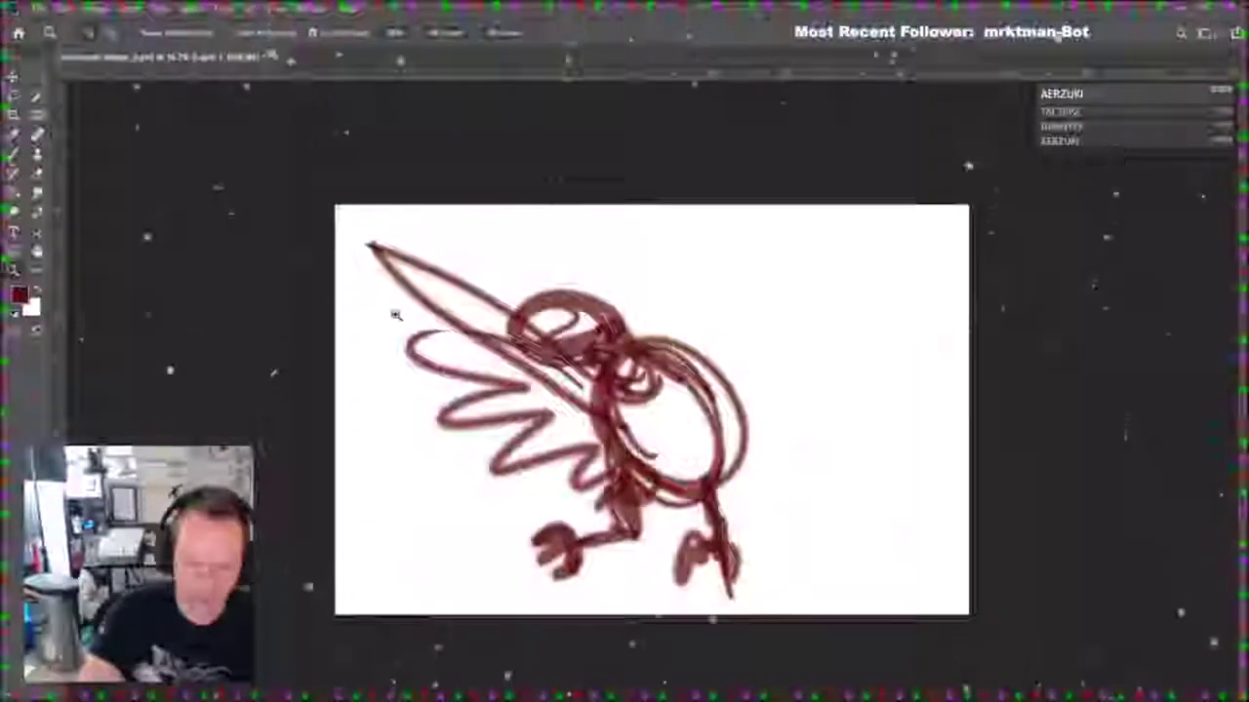
left_click_drag(209, 58, 122, 128)
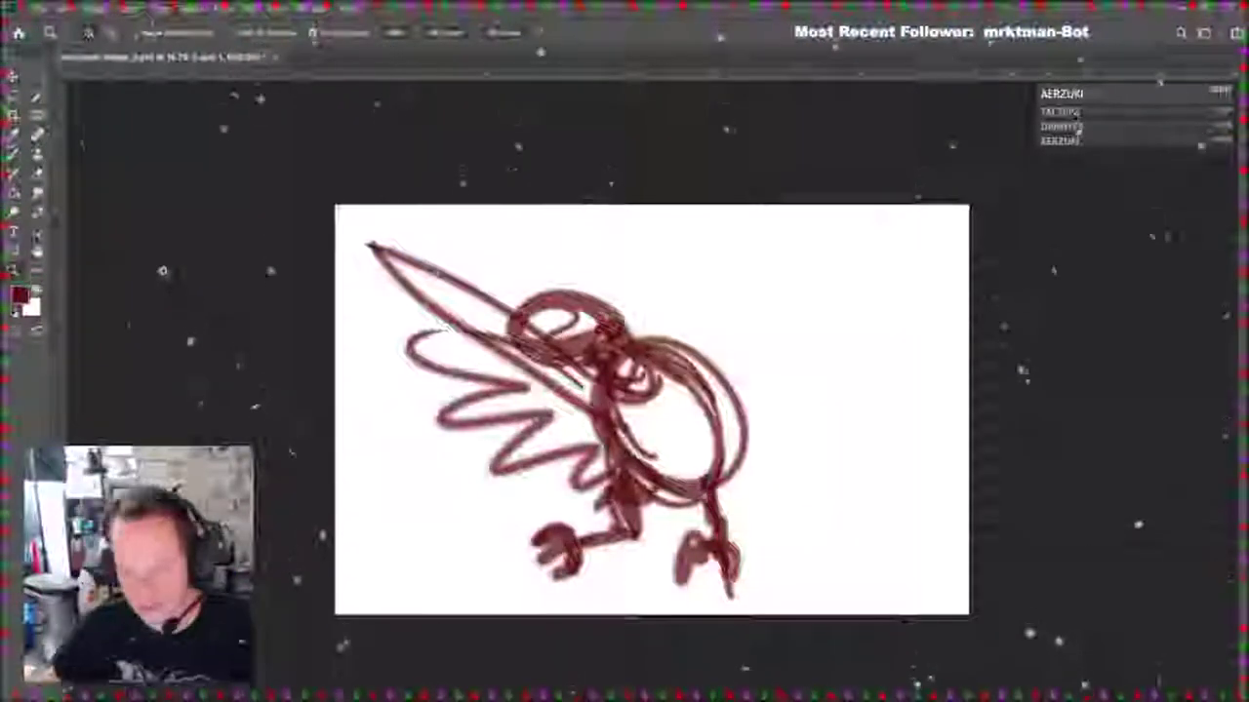
key("ctrl+plus")
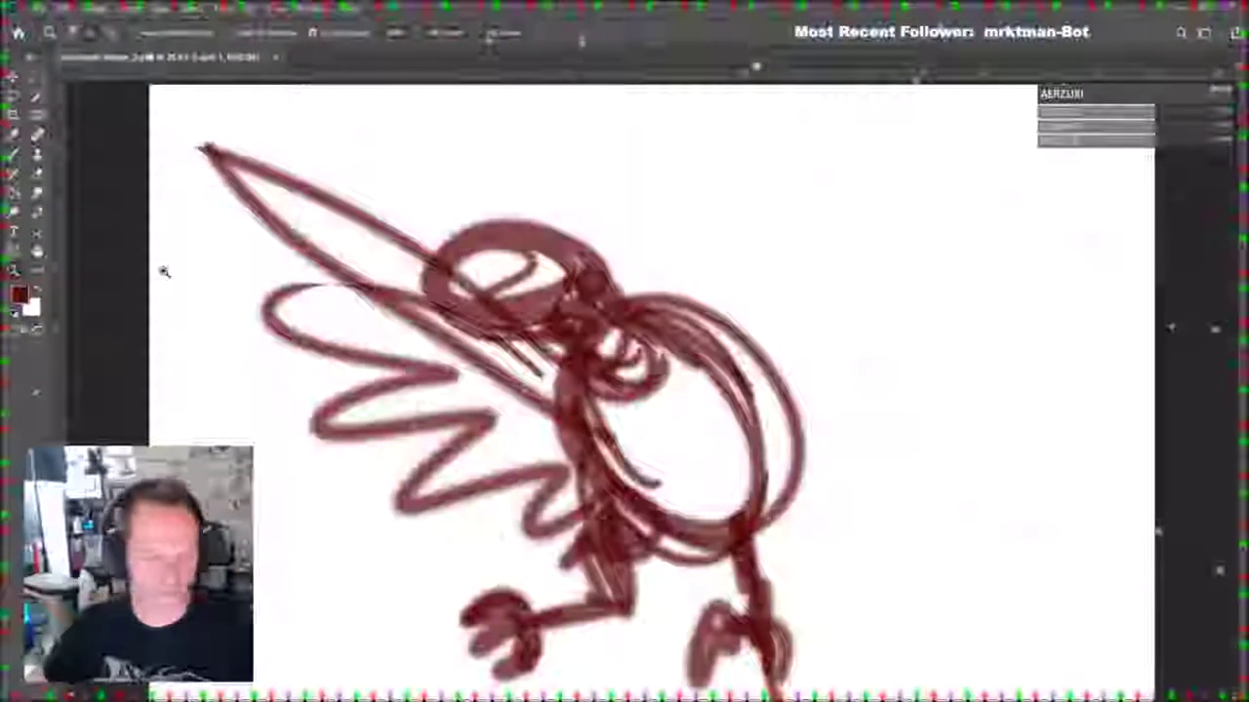
key("ctrl+minus")
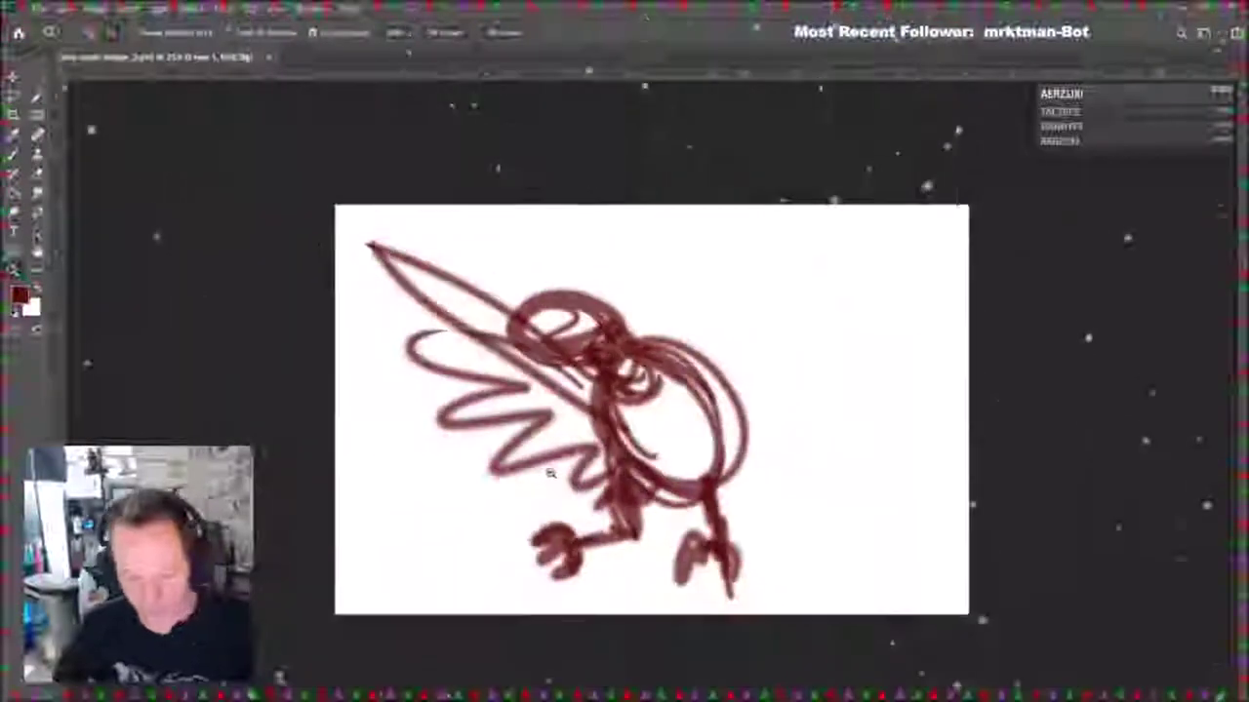
key("b")
mouse_move(682, 339)
left_mouse_down()
mouse_move(920, 208)
mouse_move(718, 361)
left_mouse_up()
mouse_move(878, 260)
left_mouse_down()
mouse_move(714, 361)
mouse_move(958, 231)
mouse_move(837, 294)
mouse_move(785, 340)
mouse_move(890, 402)
mouse_move(800, 422)
mouse_move(710, 463)
left_mouse_up()
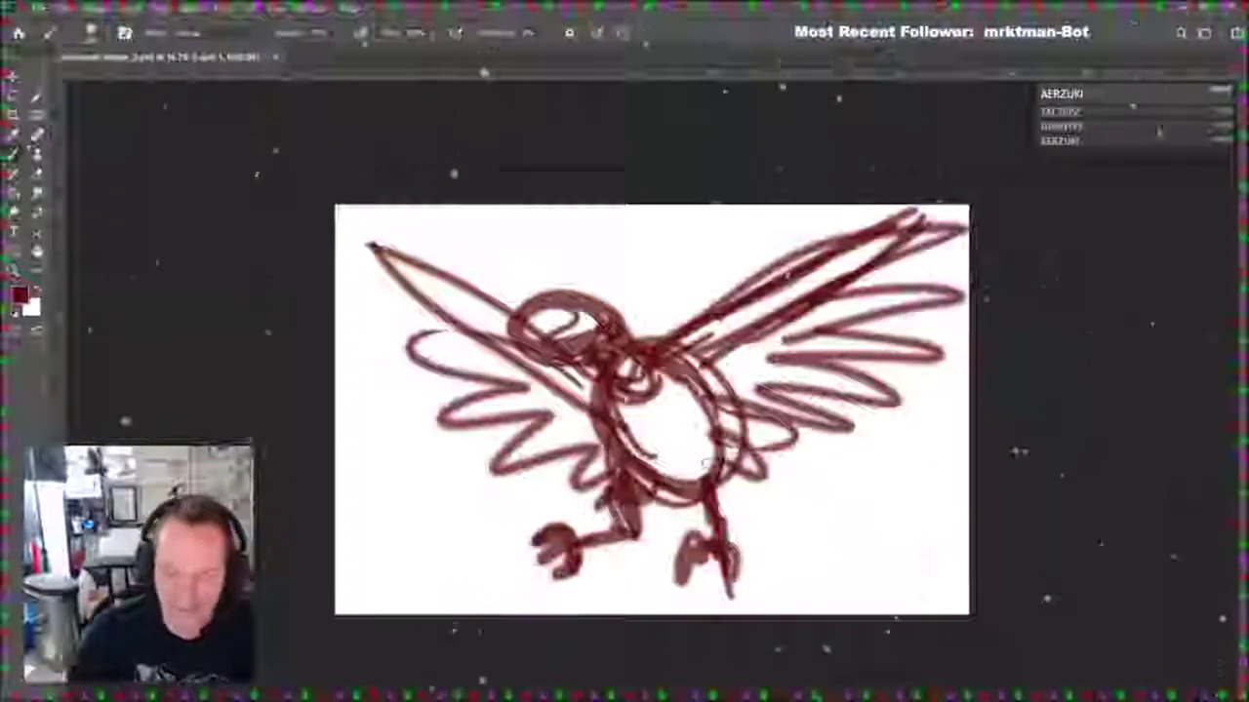
Reinforce the wing on the head's side and add a pointed head crest and a short tail to the rough sketch.
left_click_drag(424, 256, 488, 334)
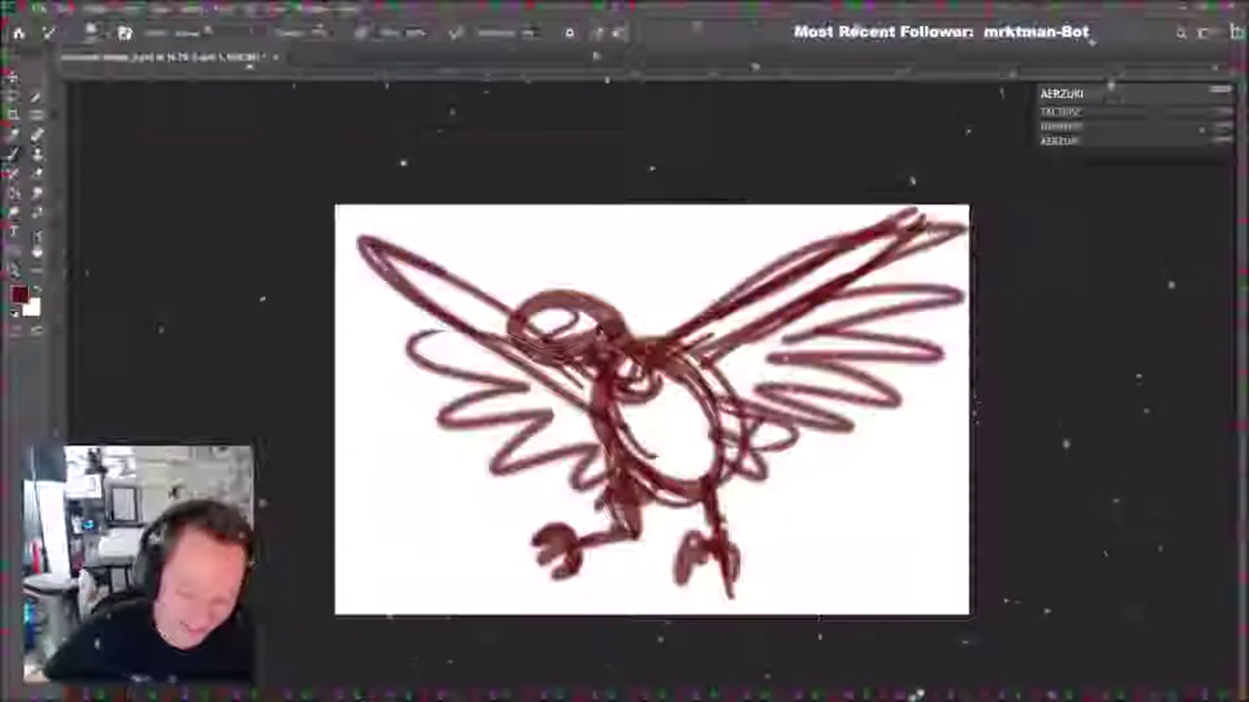
left_click_drag(412, 334, 517, 363)
mouse_move(590, 276)
left_mouse_down()
mouse_move(499, 337)
mouse_move(639, 246)
mouse_move(613, 281)
left_mouse_up()
mouse_move(739, 505)
left_mouse_down()
mouse_move(787, 474)
mouse_move(757, 462)
left_mouse_up()
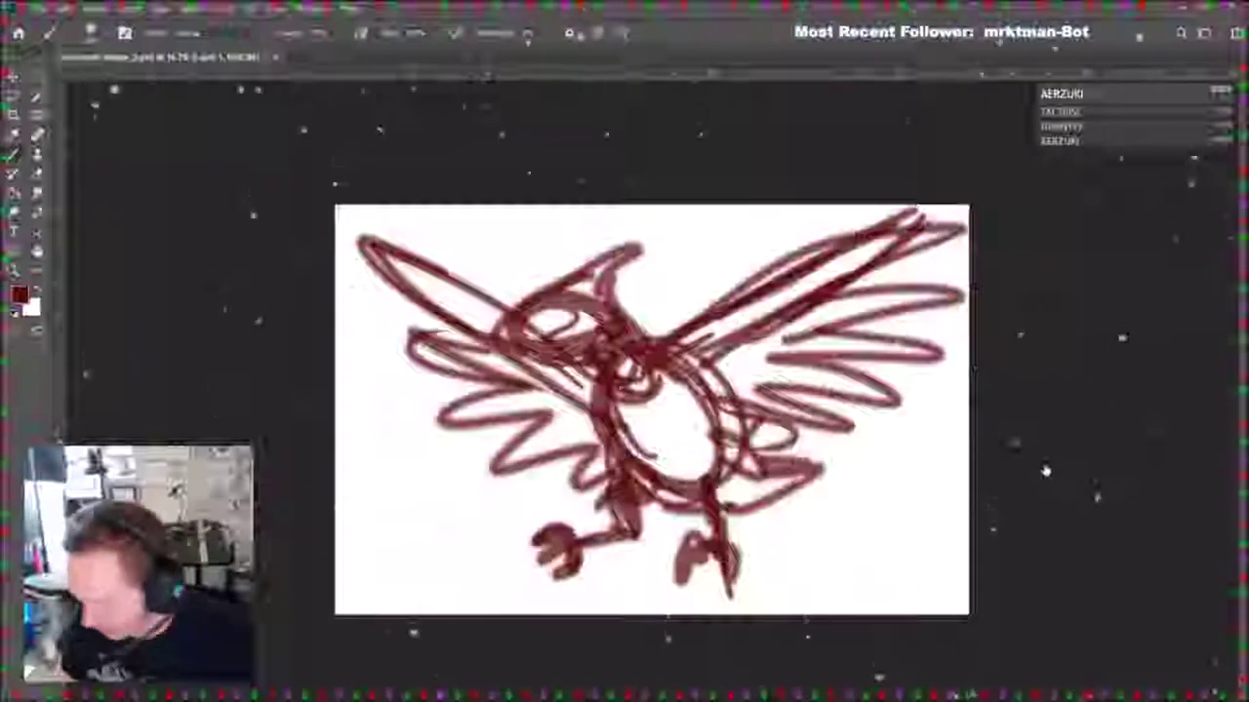
Fade the rough bird sketch to 30% opacity and draw the open beak over it in thin dark lines.
type("30")
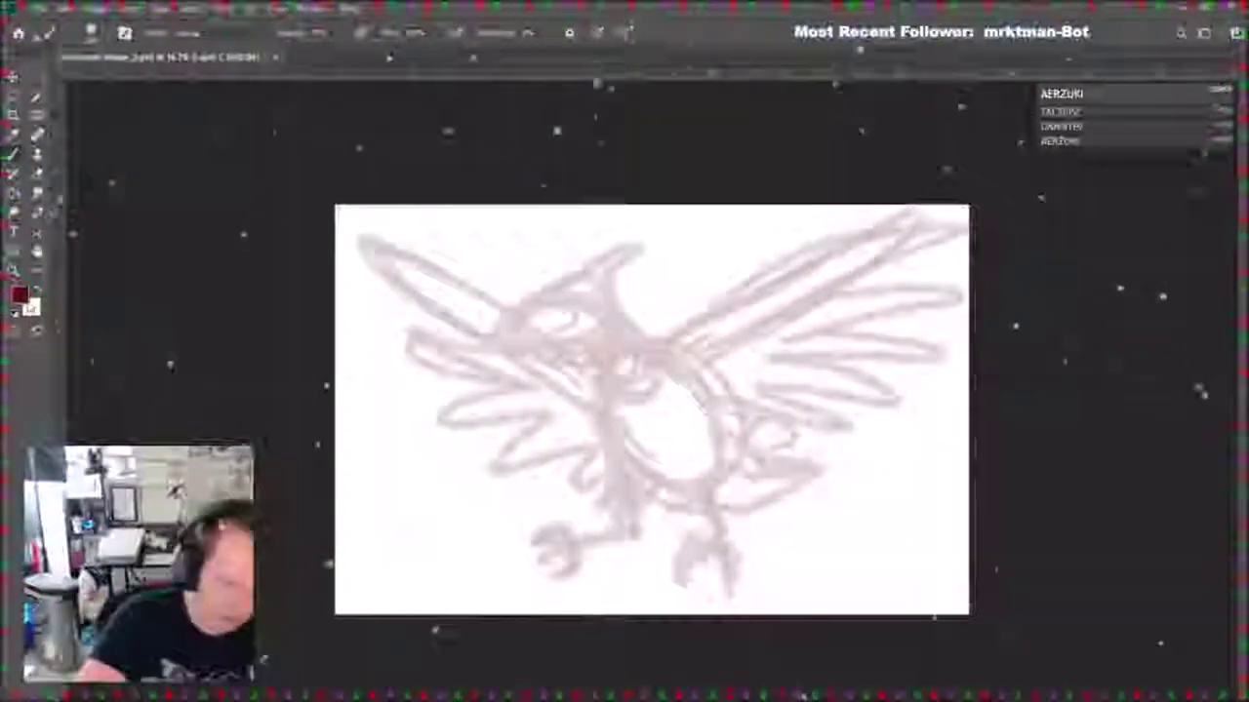
type("i")
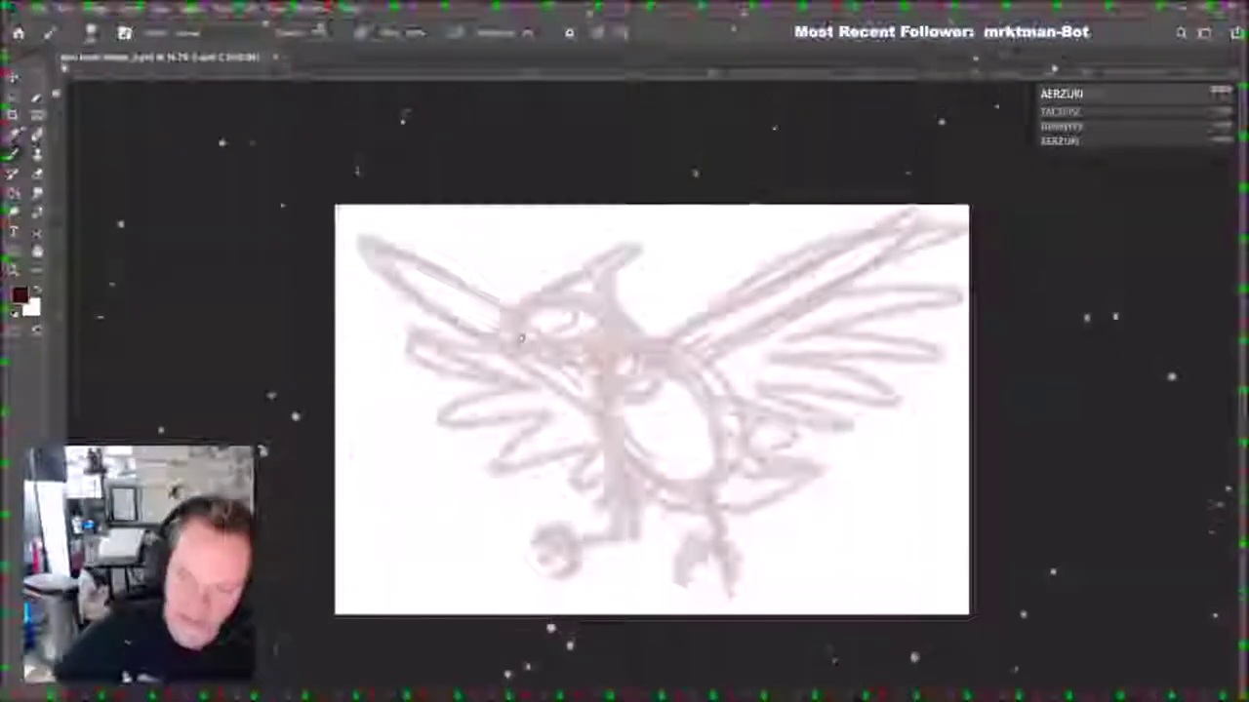
mouse_move(577, 323)
left_mouse_down()
mouse_move(533, 344)
mouse_move(604, 341)
left_mouse_up()
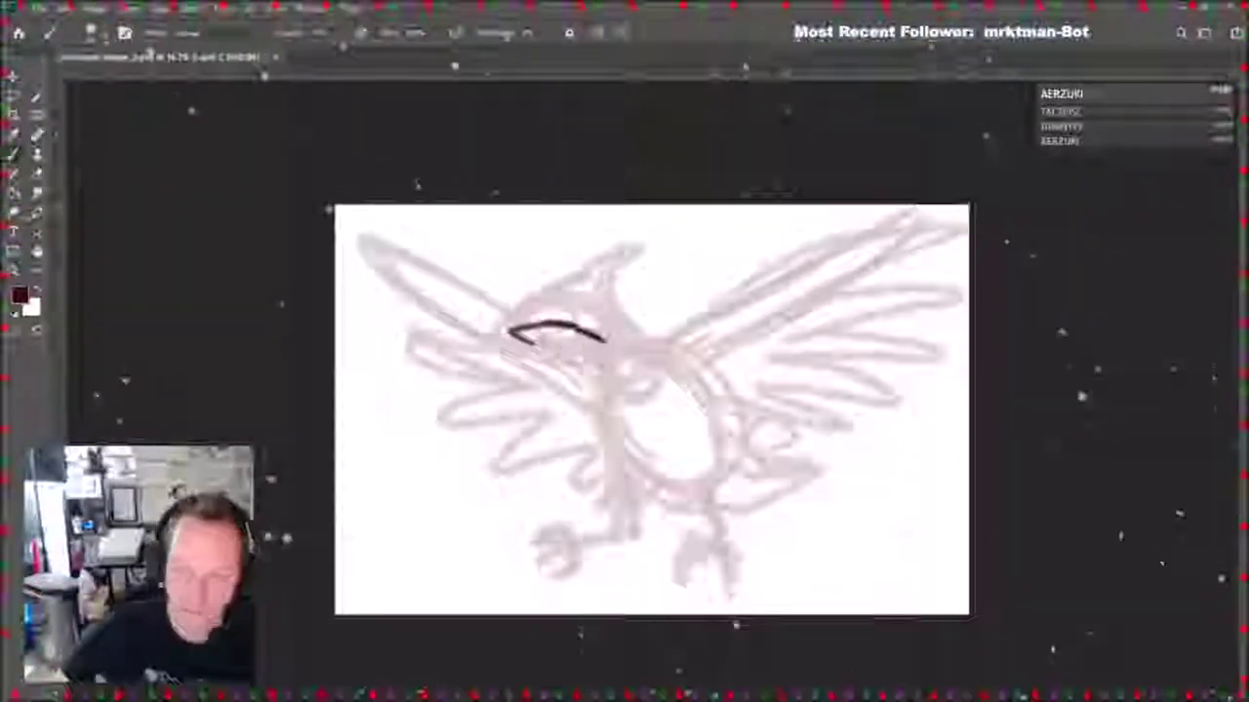
left_click_drag(527, 342, 572, 358)
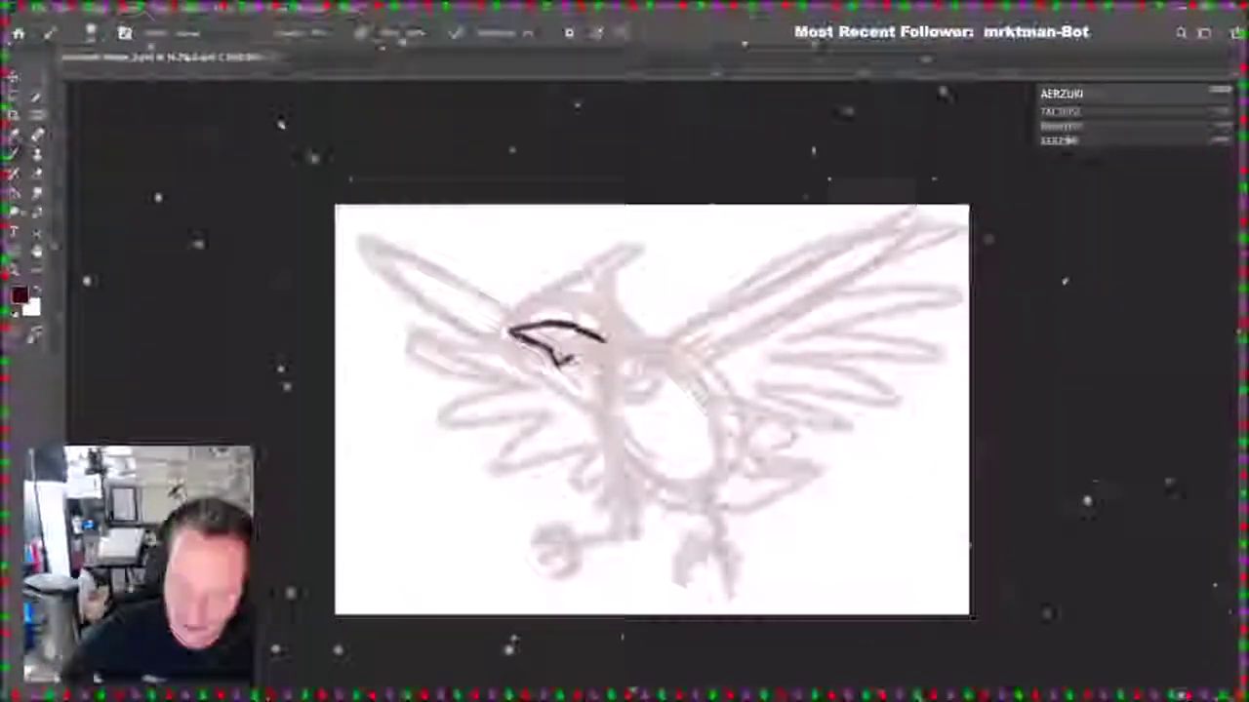
mouse_move(583, 365)
left_mouse_down()
mouse_move(554, 411)
mouse_move(609, 404)
mouse_move(638, 371)
mouse_move(614, 345)
mouse_move(634, 347)
left_mouse_up()
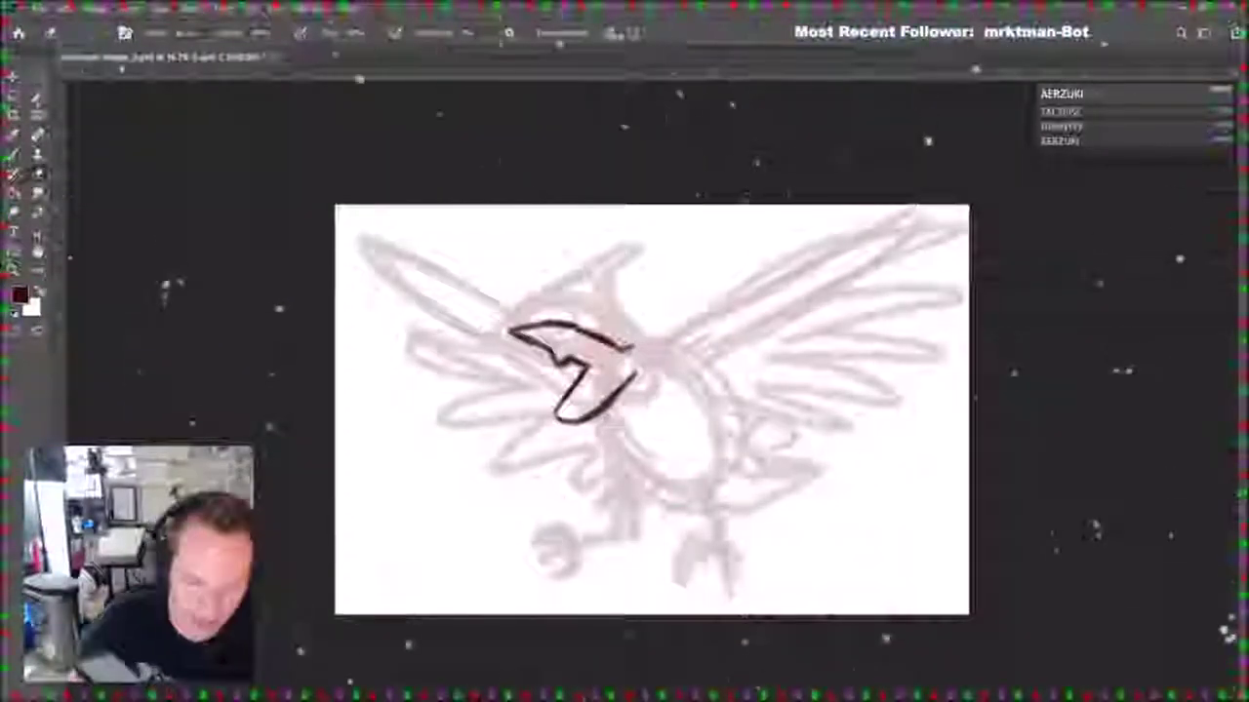
Erase the rear part of the upper beak line, redraw it with a notch, and close the jaw outline.
left_click_drag(632, 351, 587, 334)
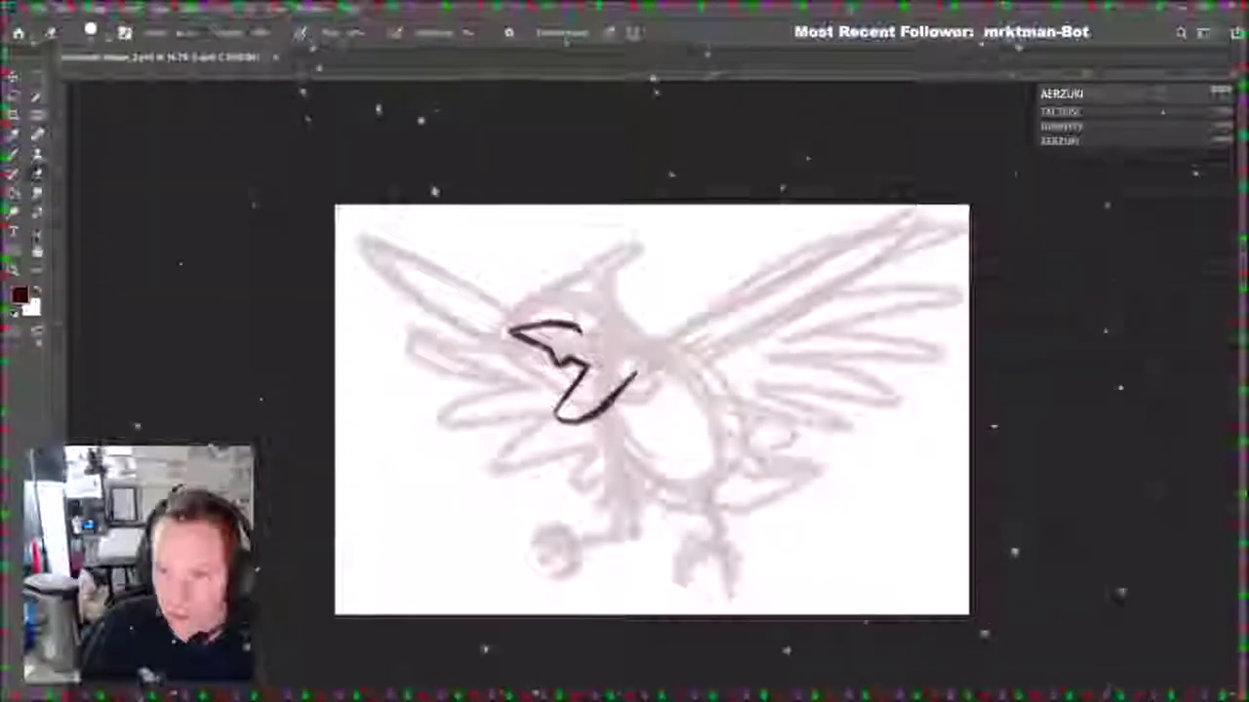
left_click(14, 134)
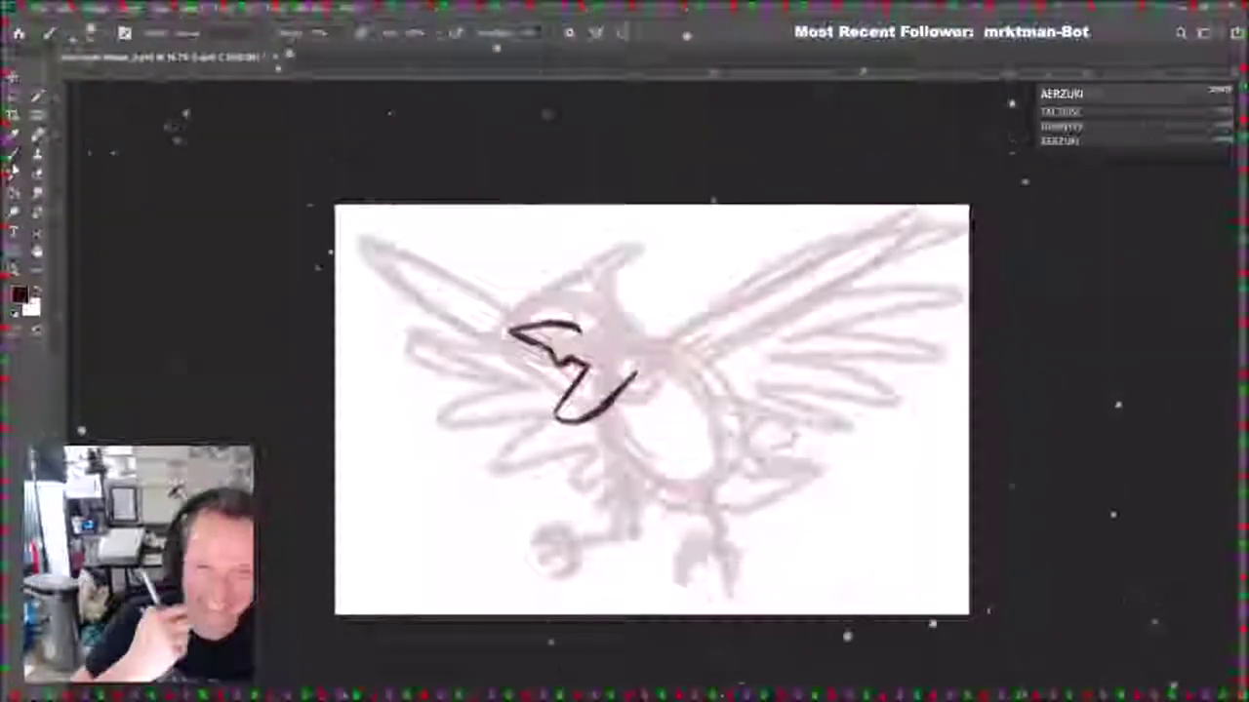
key("b")
mouse_move(582, 330)
left_mouse_down()
mouse_move(592, 343)
mouse_move(625, 342)
left_mouse_up()
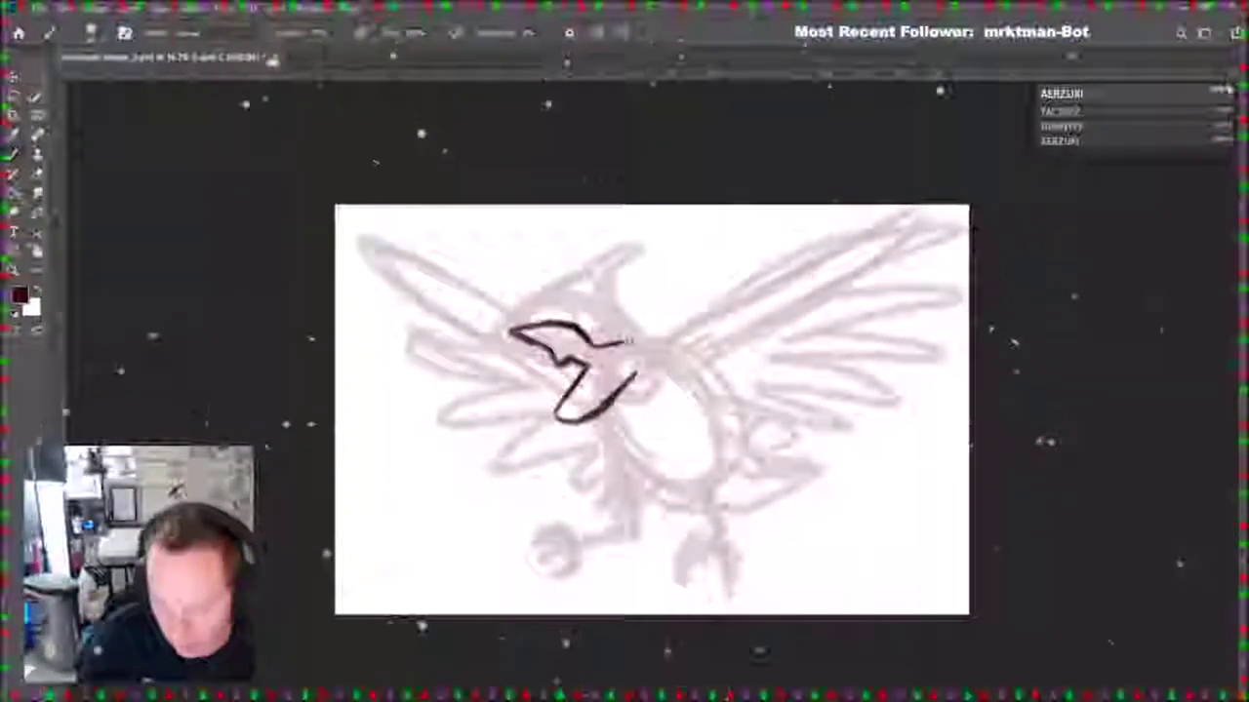
mouse_move(597, 346)
left_mouse_down()
mouse_move(643, 340)
mouse_move(597, 413)
left_mouse_up()
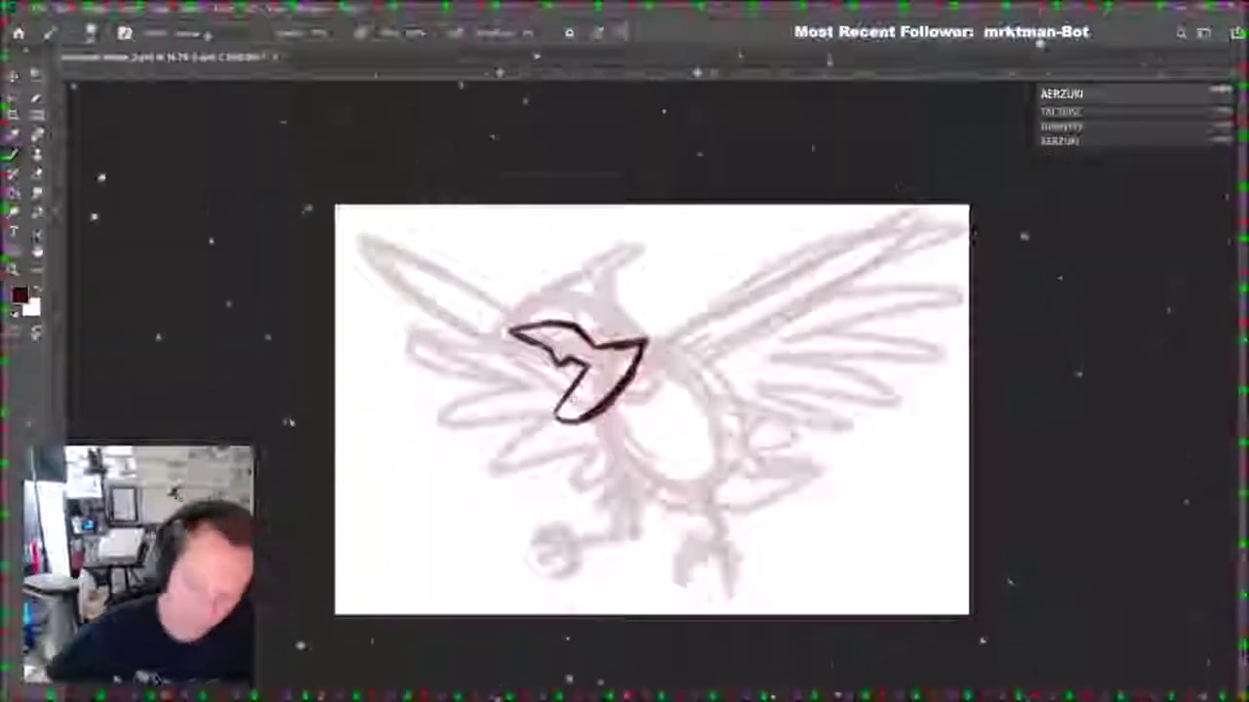
Outline the bird's domed head with a pointed crest, and detail the narrow eye and shaded mouth.
mouse_move(582, 368)
left_mouse_down()
mouse_move(498, 334)
mouse_move(524, 299)
mouse_move(605, 291)
left_mouse_up()
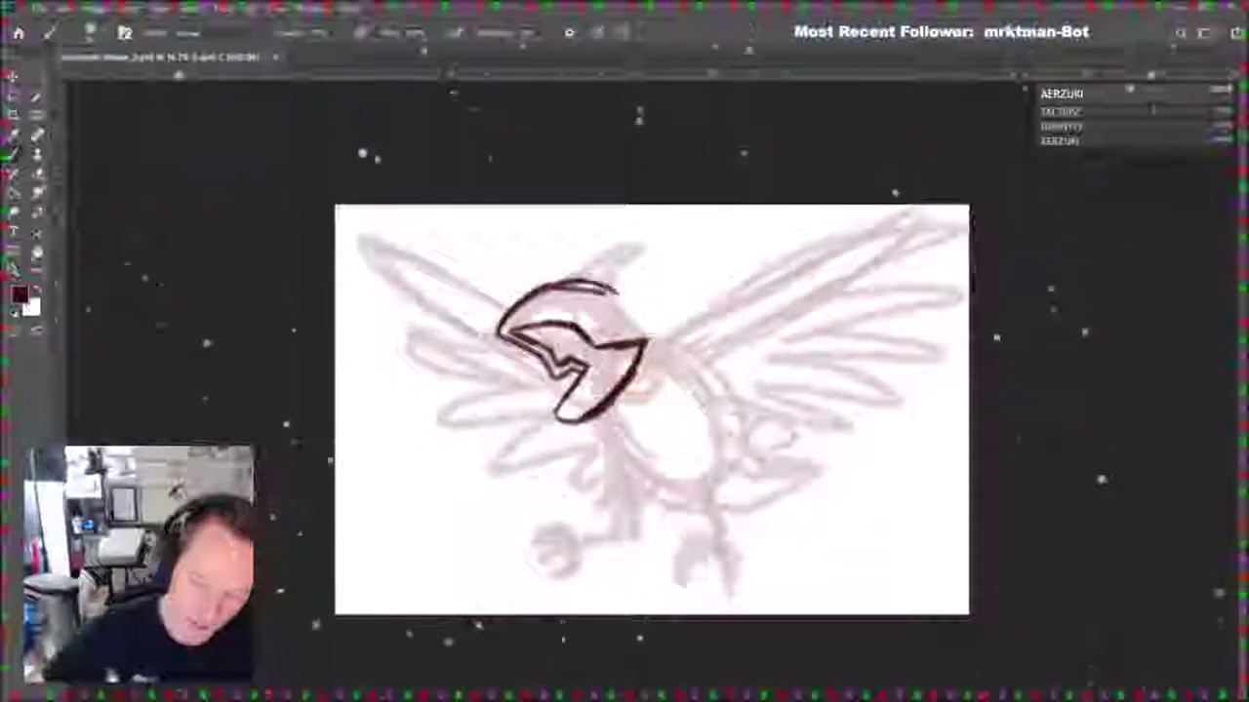
mouse_move(591, 285)
left_mouse_down()
mouse_move(627, 298)
mouse_move(670, 249)
mouse_move(644, 314)
left_mouse_up()
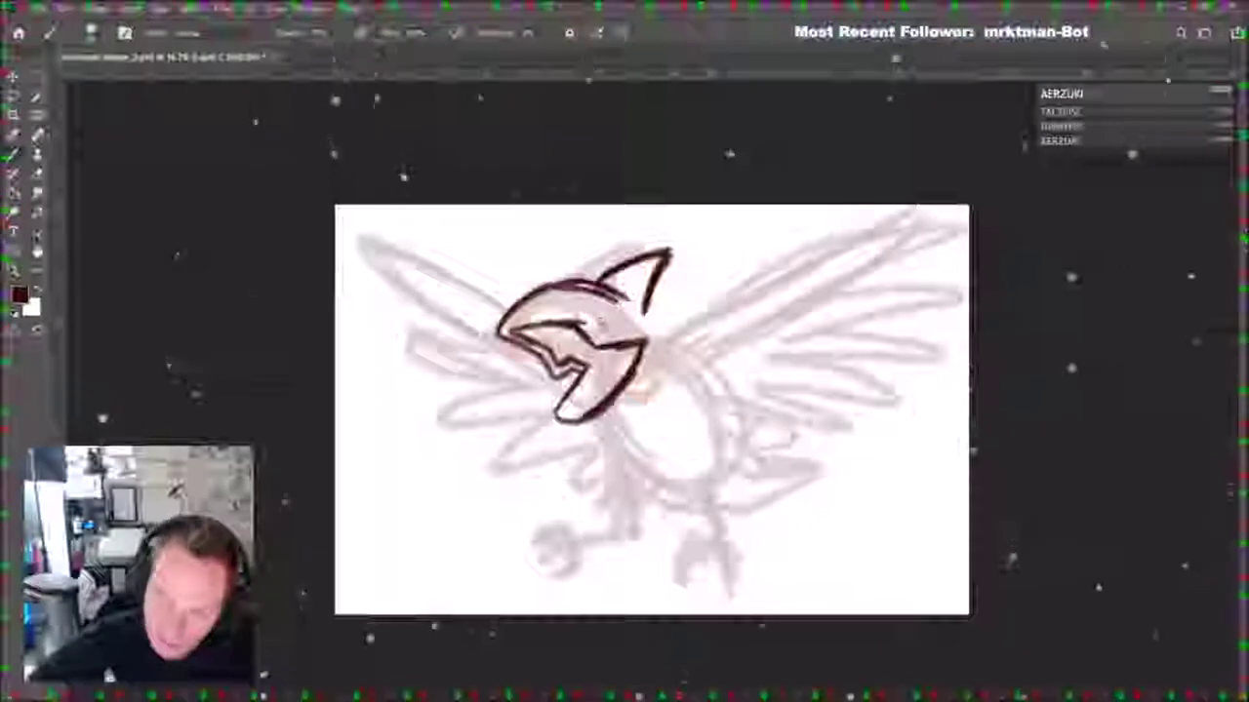
mouse_move(589, 322)
left_mouse_down()
mouse_move(619, 317)
mouse_move(648, 341)
mouse_move(607, 327)
left_mouse_up()
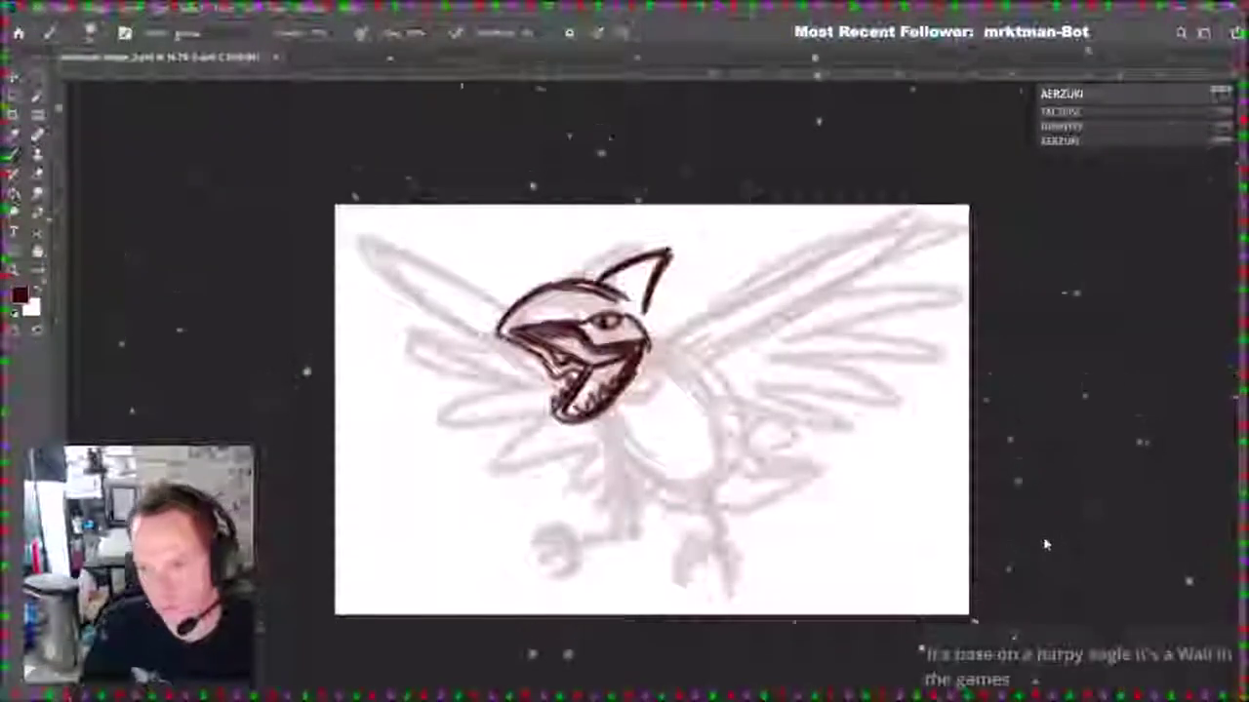
left_click(37, 173)
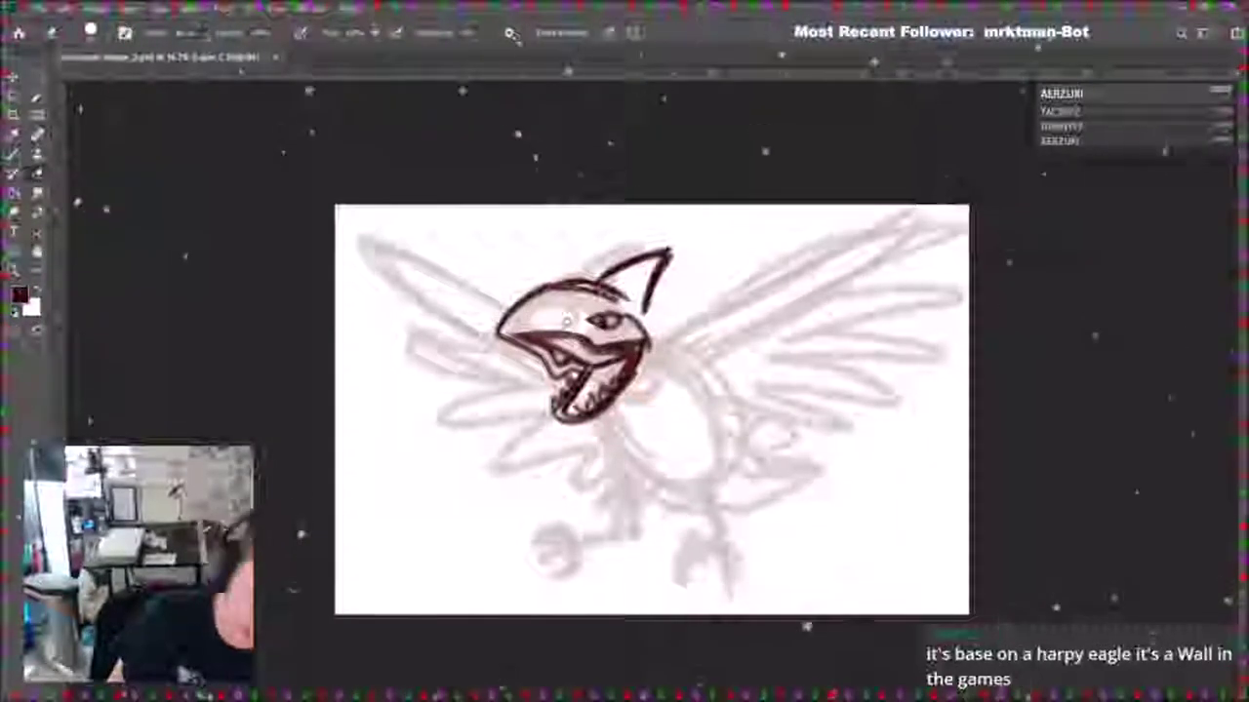
left_click(14, 154)
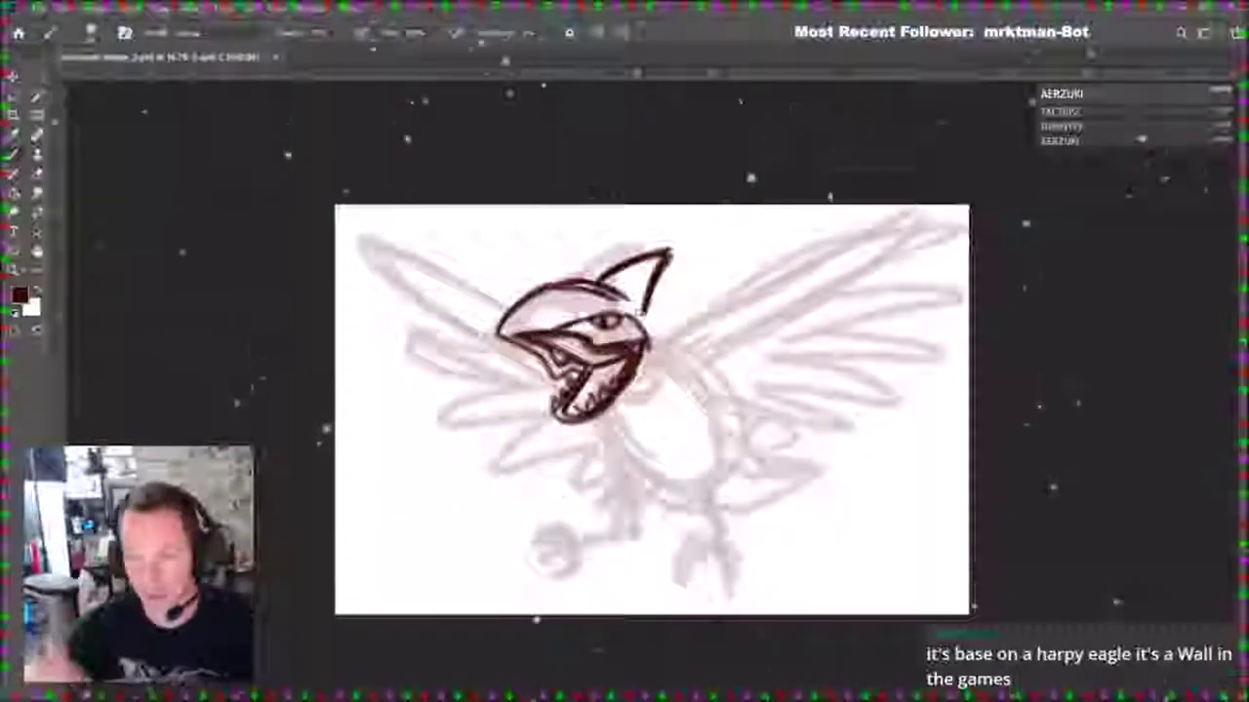
left_click(35, 172)
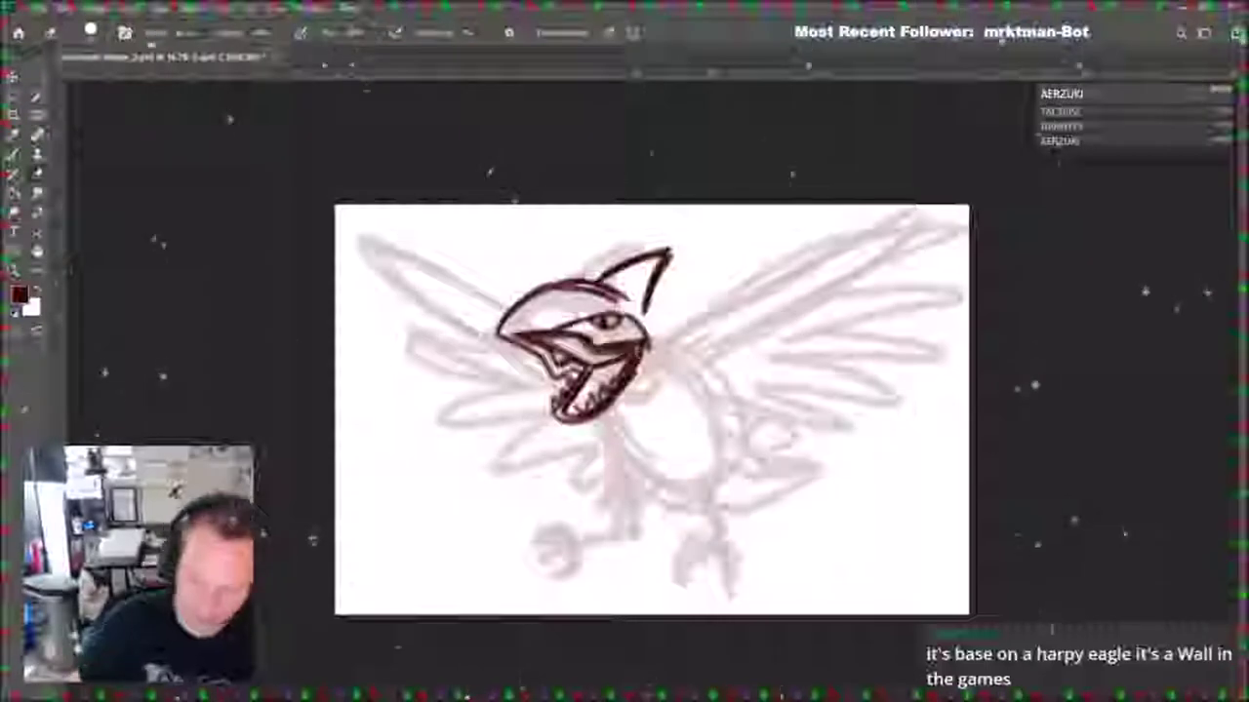
left_click(14, 153)
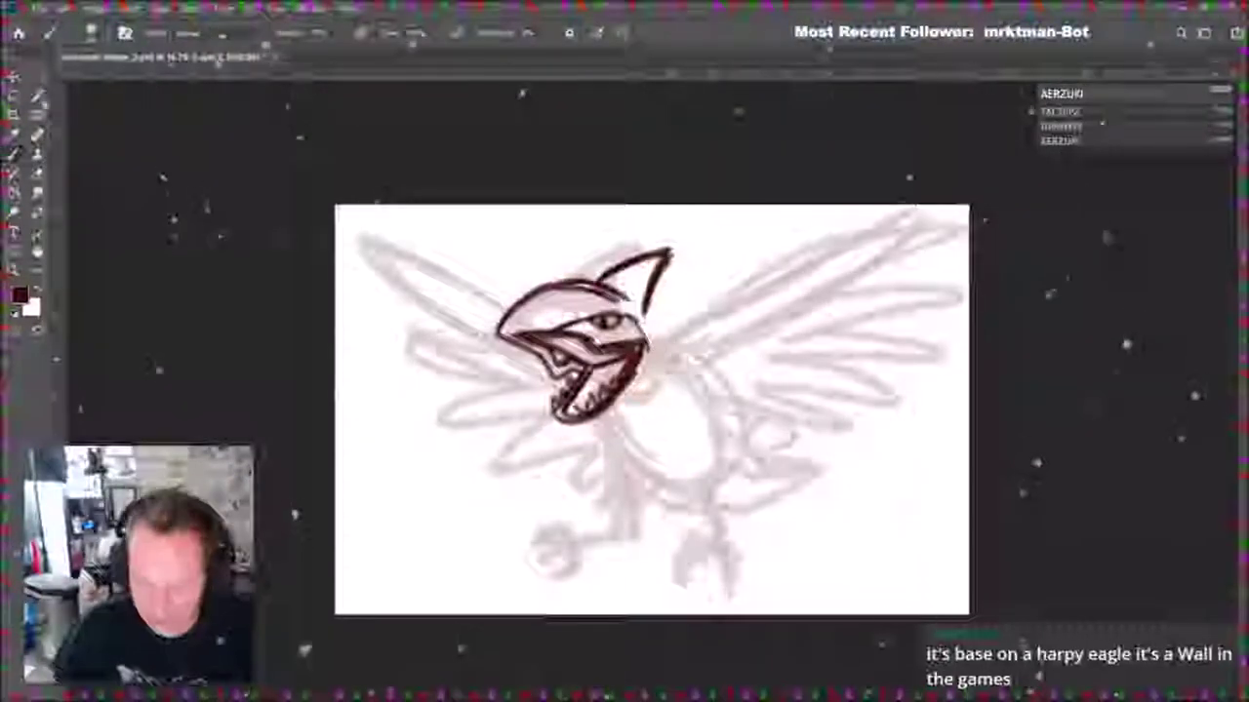
Close the back of the bird's head below the crest, and scale the head linework down slightly while shifting it up toward the beak side.
left_click_drag(614, 292, 652, 340)
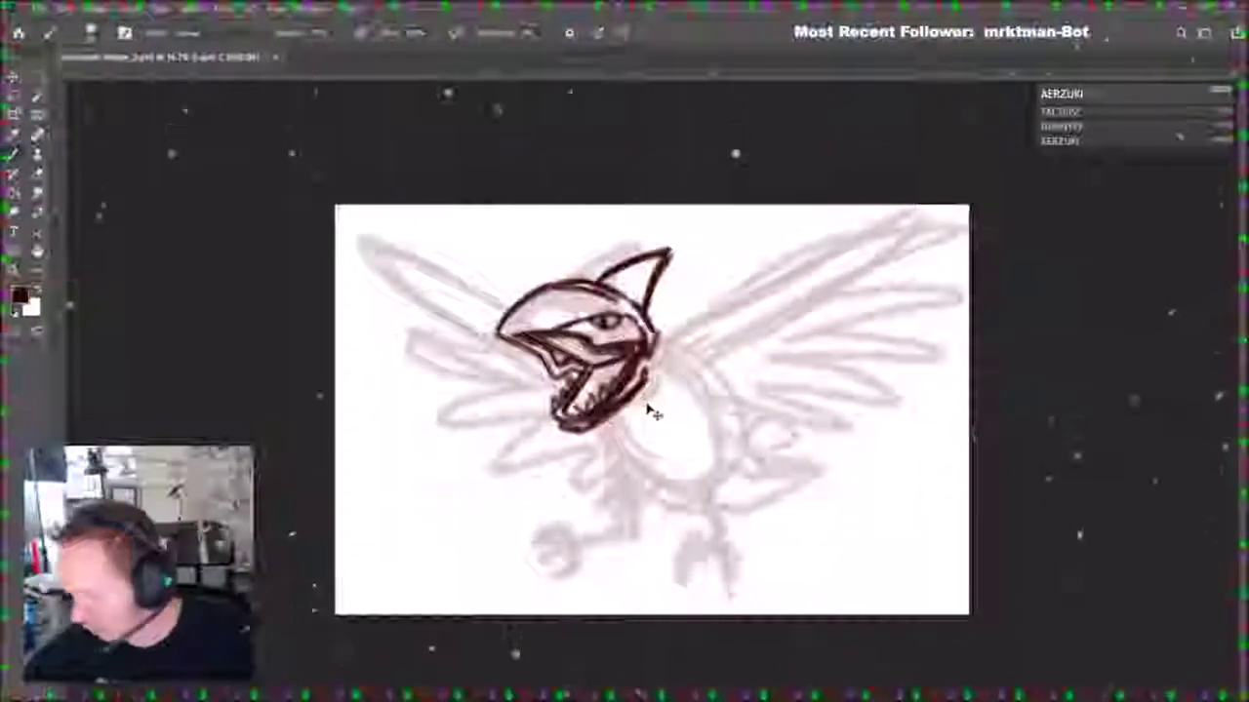
key("ctrl+t")
mouse_move(678, 244)
left_mouse_down()
mouse_move(641, 273)
mouse_move(641, 235)
left_mouse_up()
key("Down")
key("Down")
key("Down")
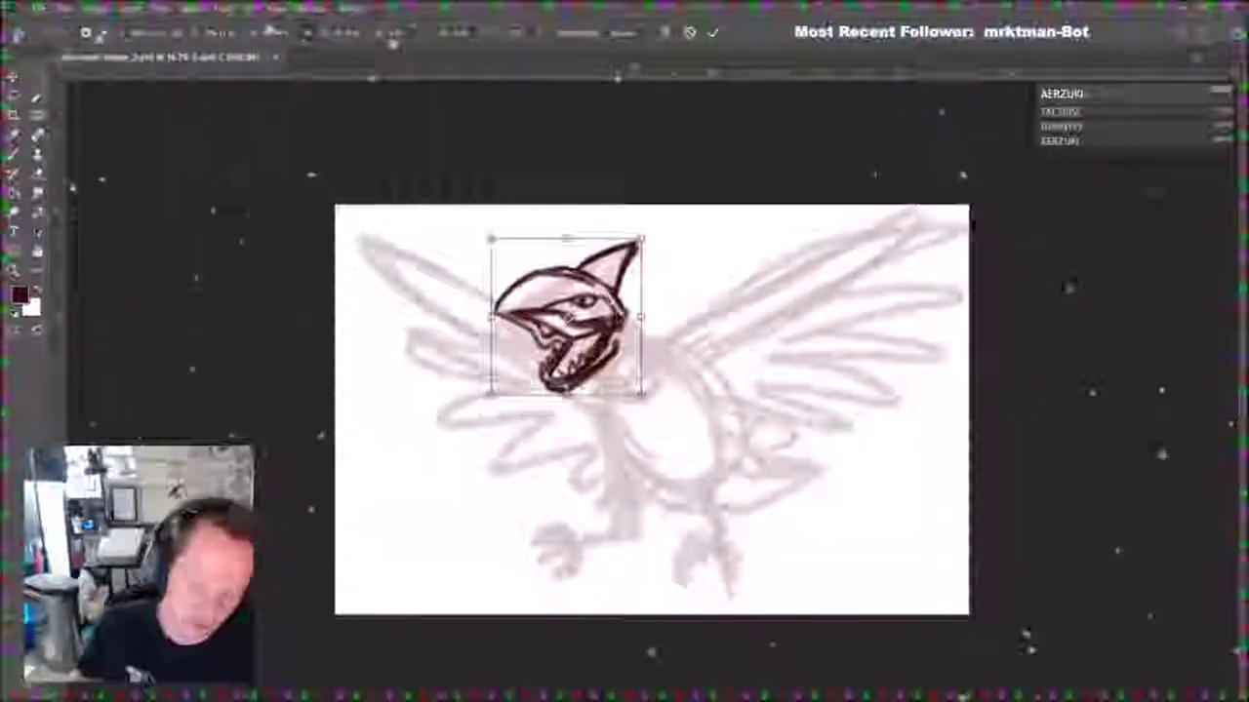
key("Return")
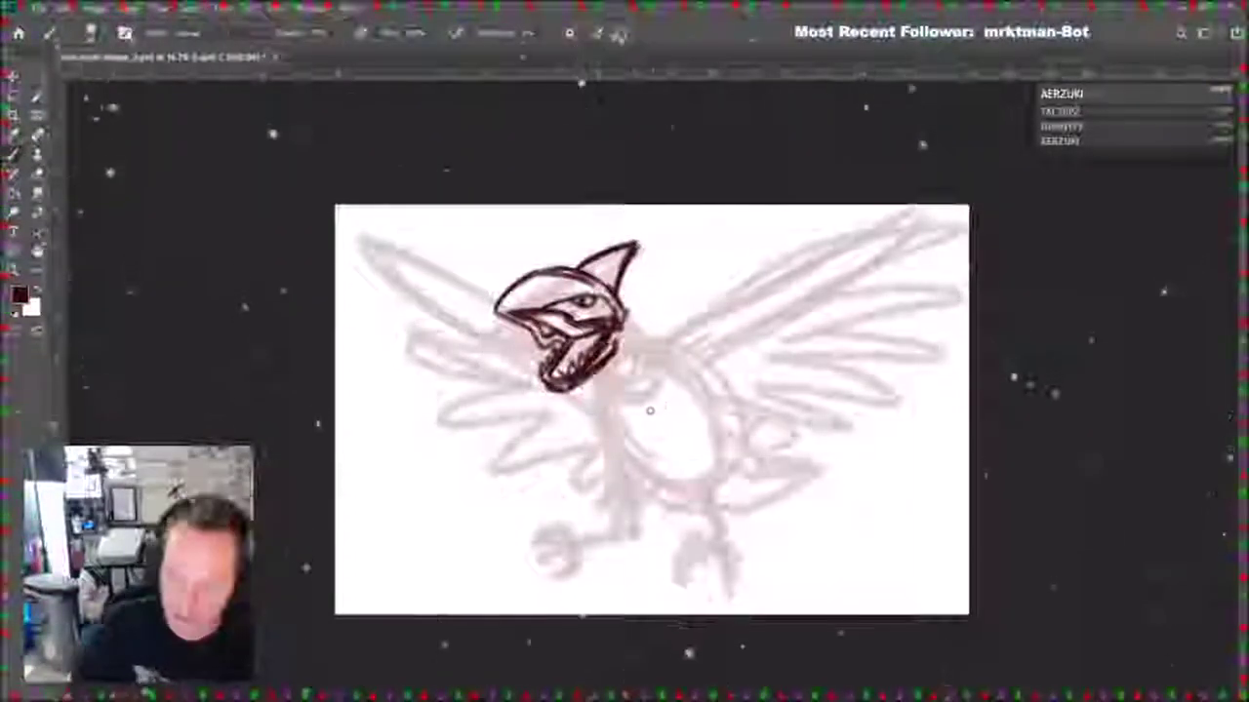
Draw the neck from the head into a pointed chest plate and add curved bands across it.
mouse_move(607, 363)
left_mouse_down()
mouse_move(621, 424)
mouse_move(644, 451)
left_mouse_up()
left_click_drag(625, 330, 646, 448)
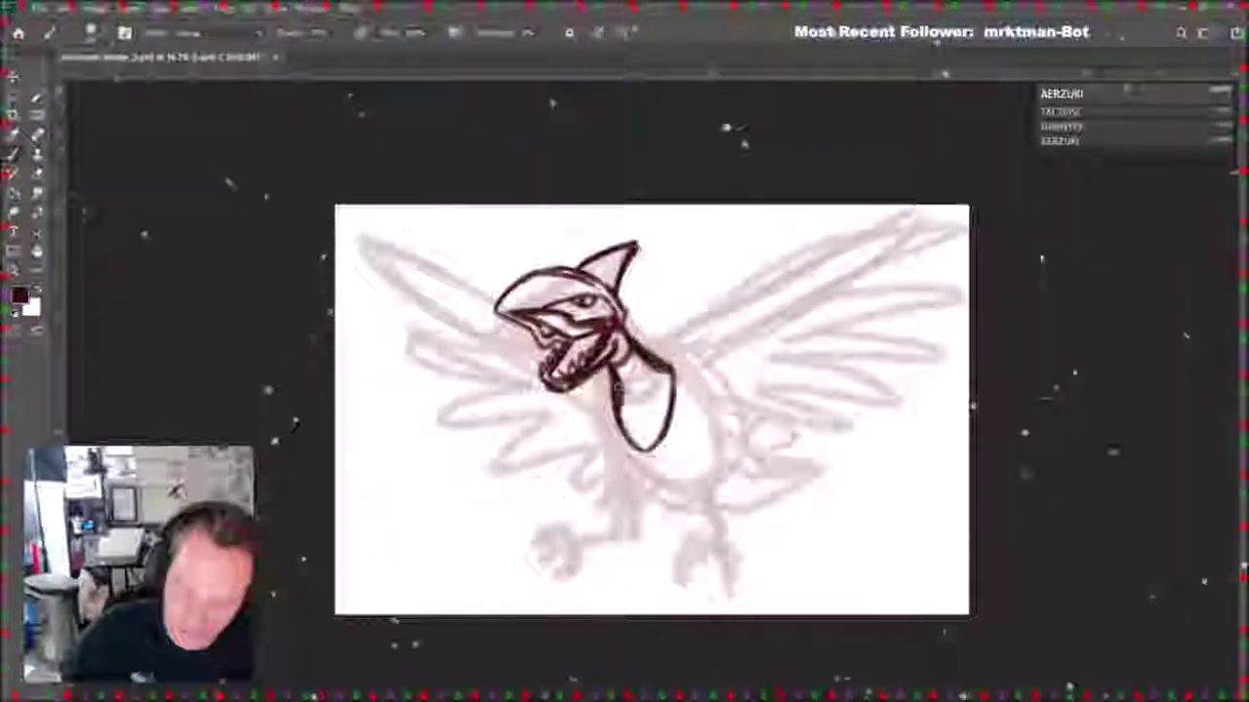
left_click_drag(624, 392, 669, 379)
left_click_drag(624, 419, 666, 403)
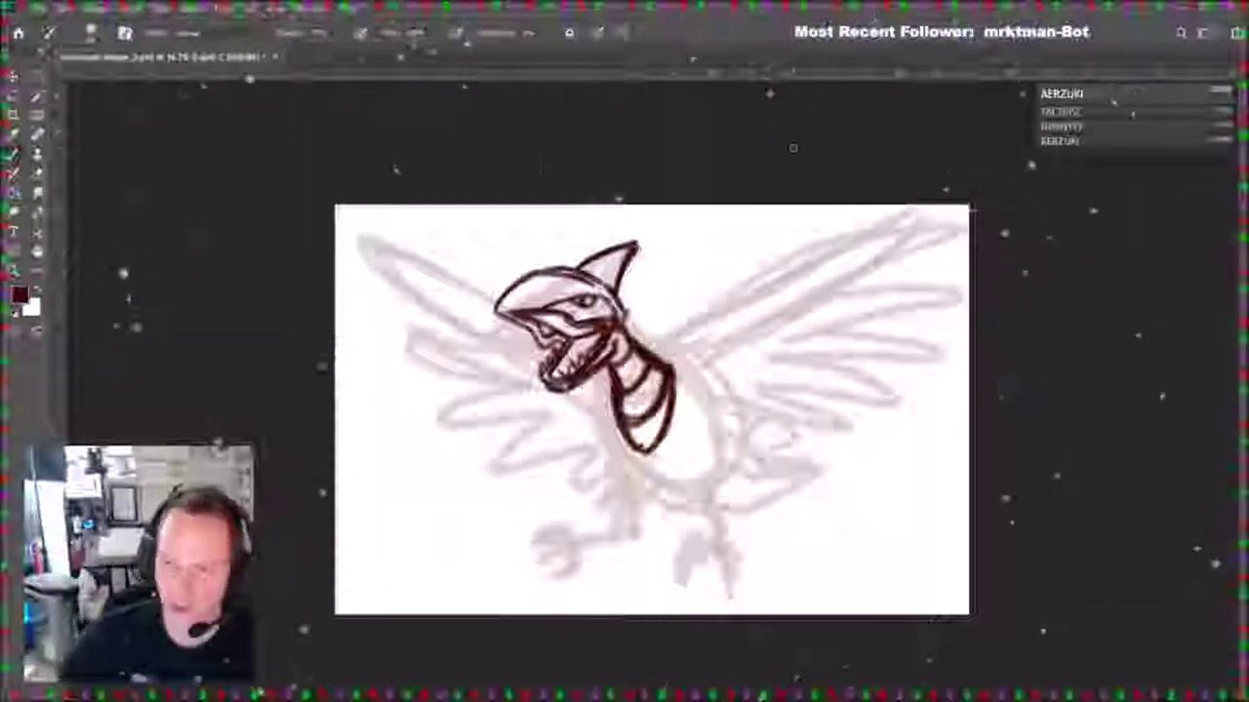
Outline the belly curve and the start of the rear thigh, and draw the front leg down to its bent ankle.
mouse_move(649, 511)
left_mouse_down()
mouse_move(611, 460)
mouse_move(605, 413)
mouse_move(673, 517)
mouse_move(705, 523)
mouse_move(700, 480)
left_mouse_up()
left_click_drag(724, 476, 747, 497)
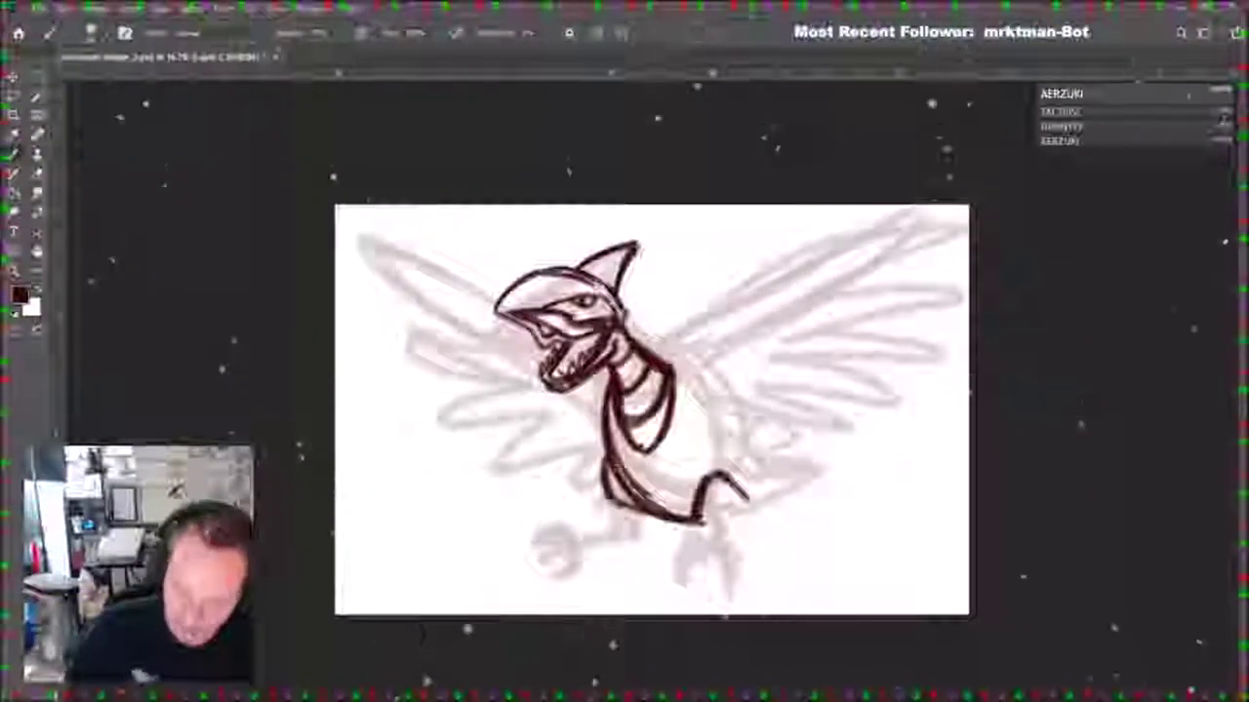
mouse_move(607, 502)
left_mouse_down()
mouse_move(611, 540)
mouse_move(636, 536)
mouse_move(643, 515)
left_mouse_up()
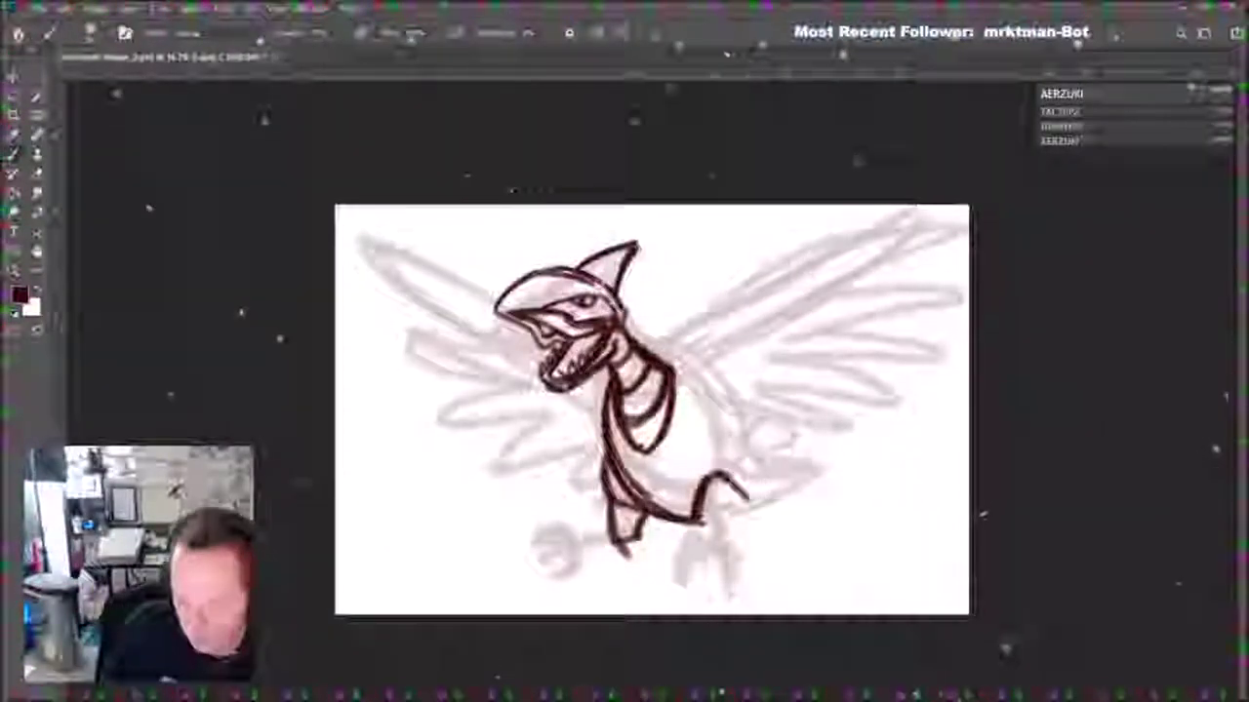
mouse_move(628, 554)
left_mouse_down()
mouse_move(587, 559)
mouse_move(586, 546)
left_mouse_up()
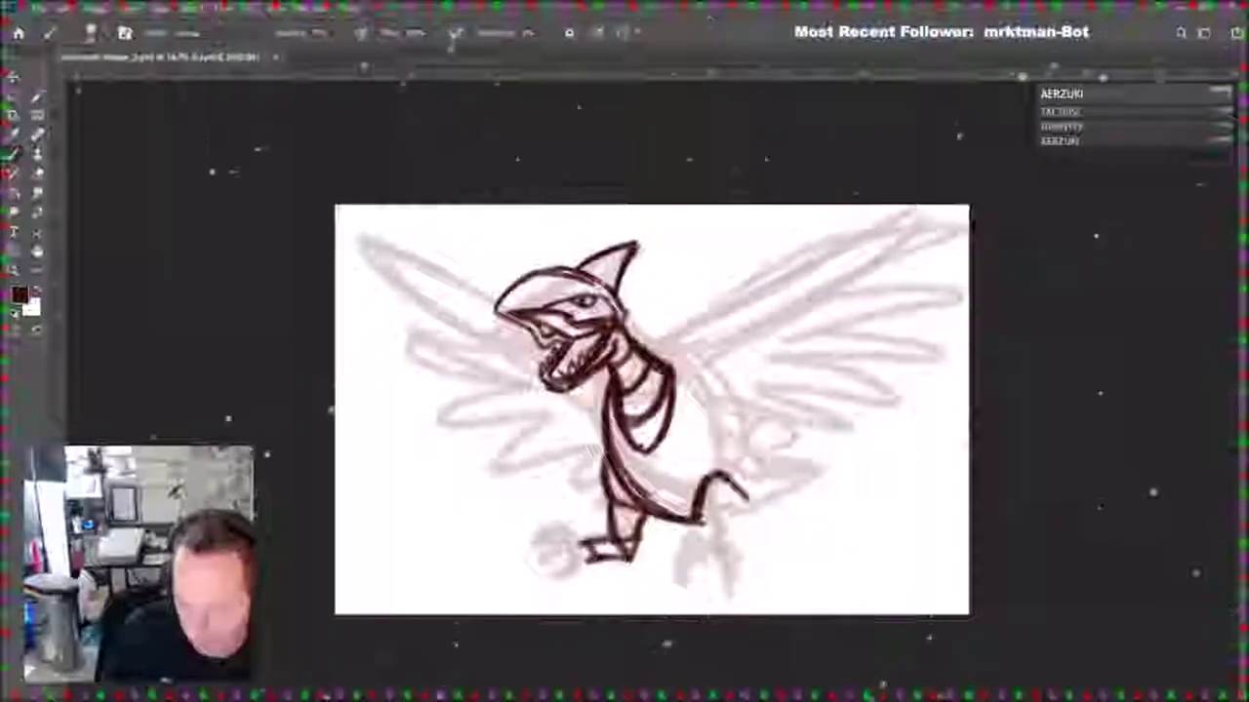
Complete the rear leg with a rounded thigh and short shin, and draw its foot with spread pointed talons and a shaded center.
mouse_move(723, 476)
left_mouse_down()
mouse_move(774, 552)
mouse_move(763, 562)
mouse_move(766, 607)
left_mouse_up()
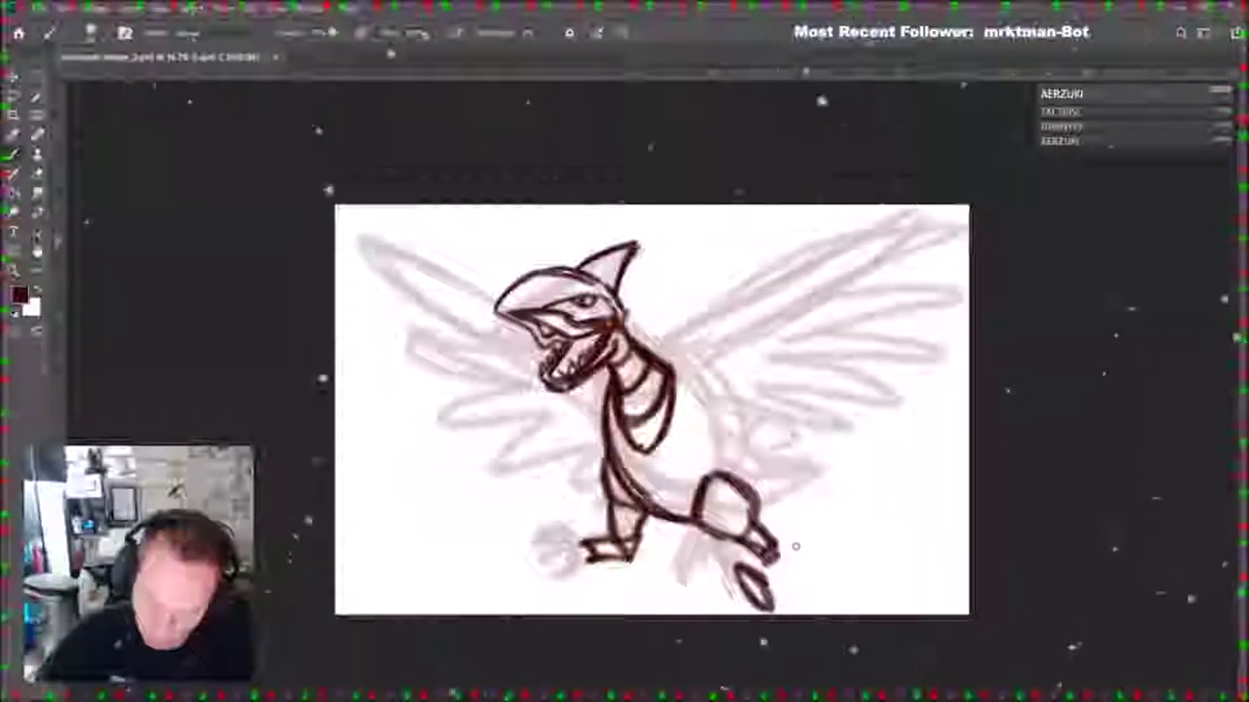
mouse_move(784, 558)
left_mouse_down()
mouse_move(815, 576)
mouse_move(788, 612)
mouse_move(810, 612)
left_mouse_up()
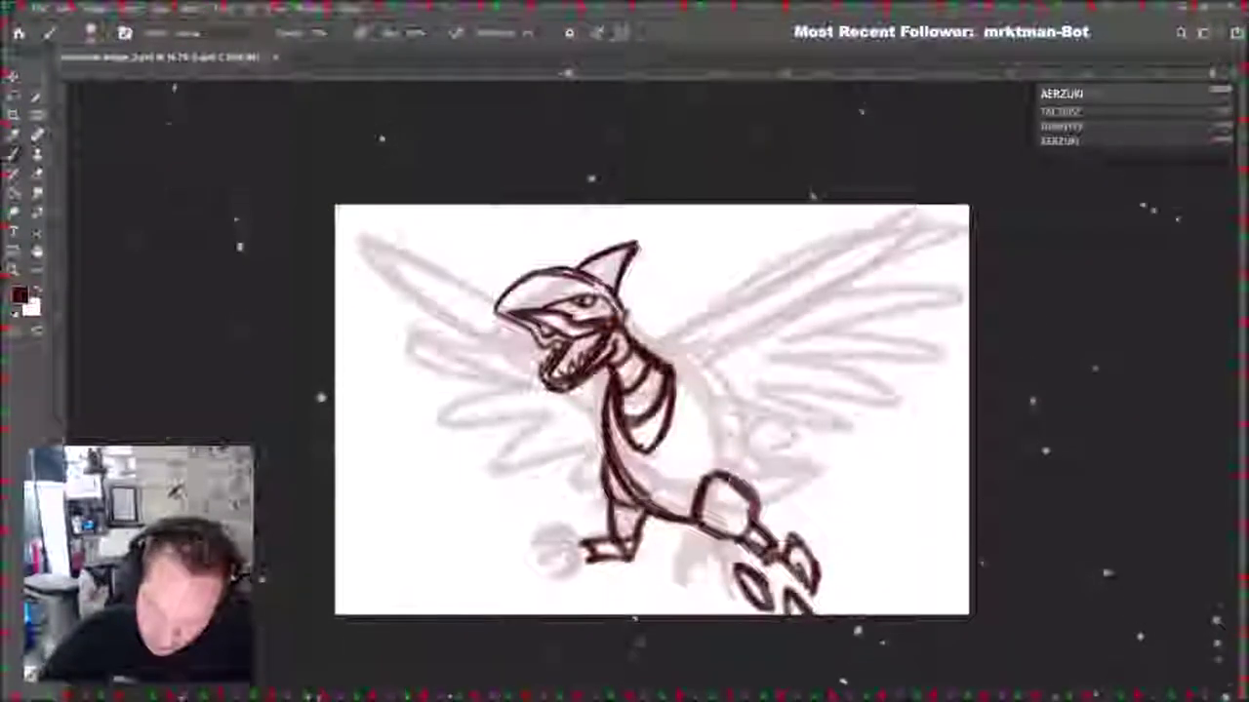
left_click_drag(780, 561, 807, 612)
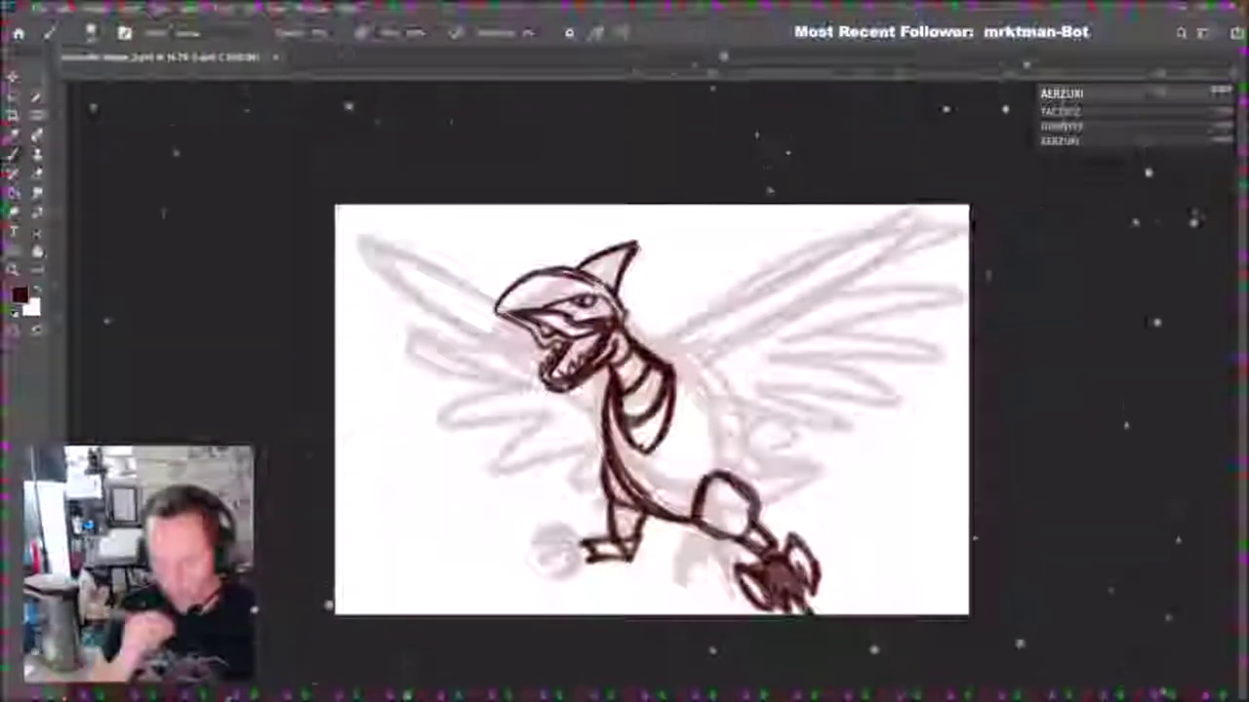
Draw the front foot's talons, and close the body with a thick curved back line from the neck to the rear thigh.
mouse_move(551, 517)
left_mouse_down()
mouse_move(526, 561)
mouse_move(566, 546)
mouse_move(571, 561)
mouse_move(532, 579)
mouse_move(581, 552)
left_mouse_up()
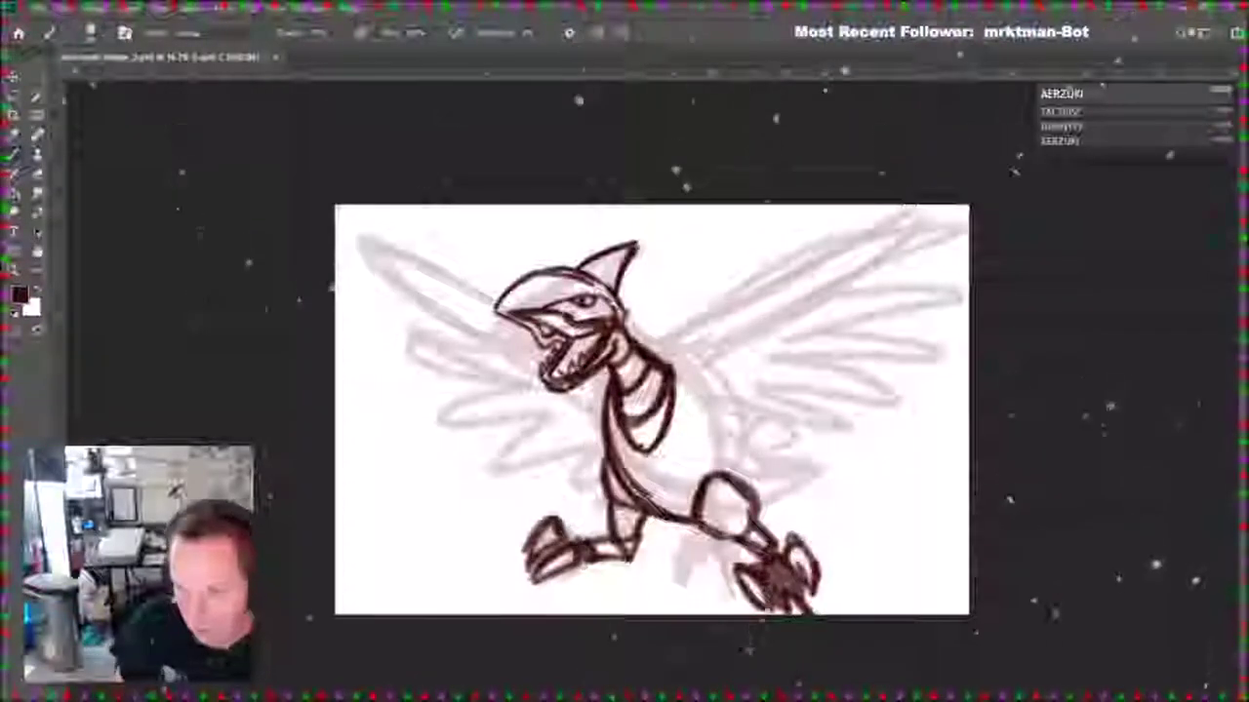
left_click_drag(572, 591, 556, 607)
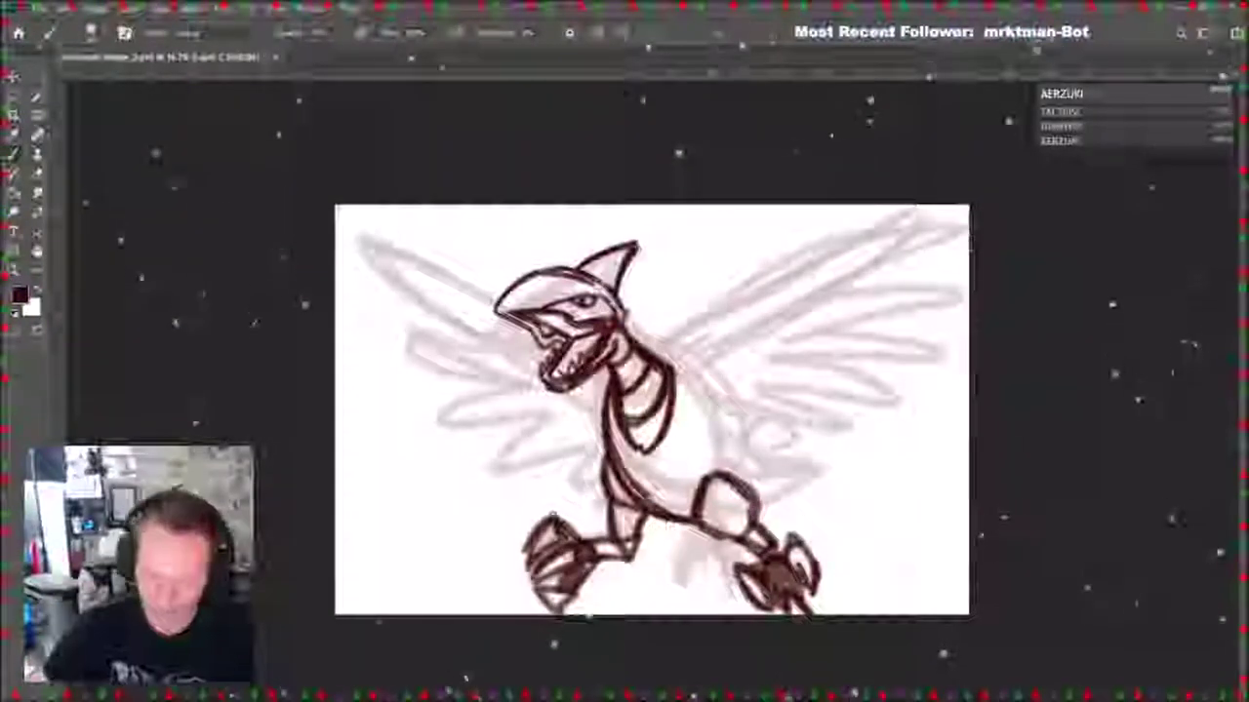
mouse_move(648, 353)
left_mouse_down()
mouse_move(719, 396)
mouse_move(749, 486)
left_mouse_up()
left_click_drag(708, 378, 747, 437)
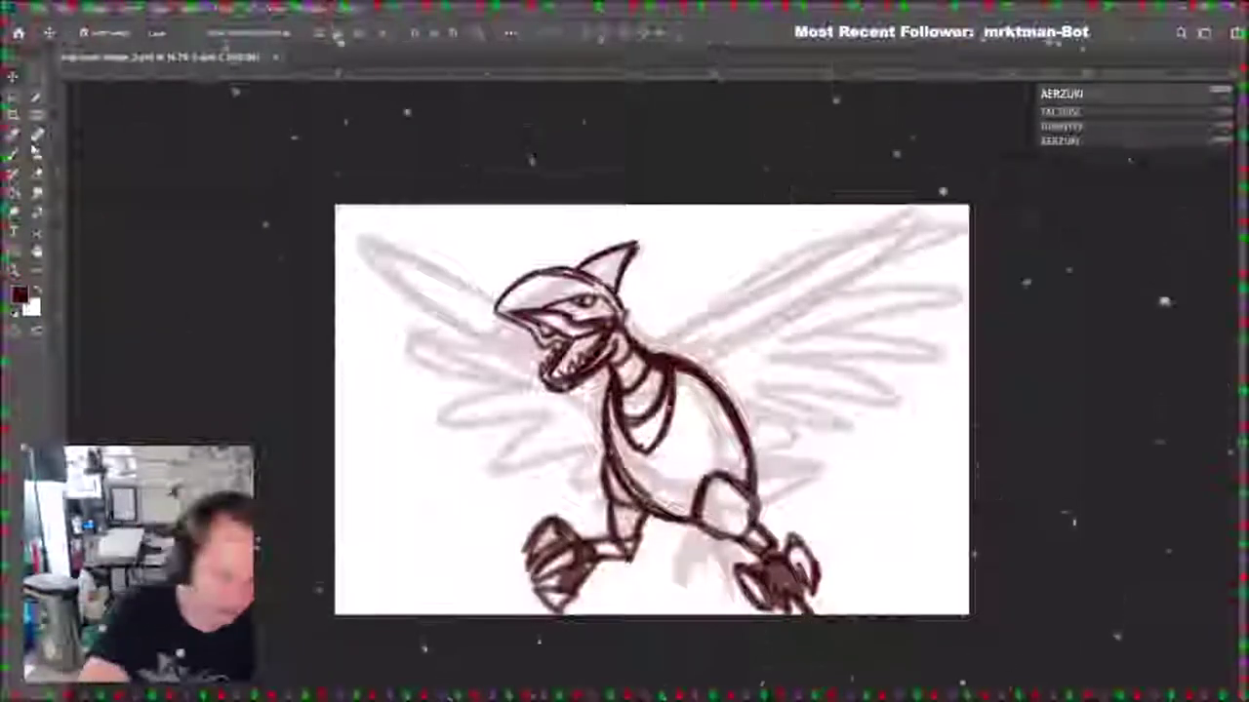
Brush in the leading edge of the wing behind the body, and outline the wing on the head's side with jagged pointed feathers.
left_click(13, 154)
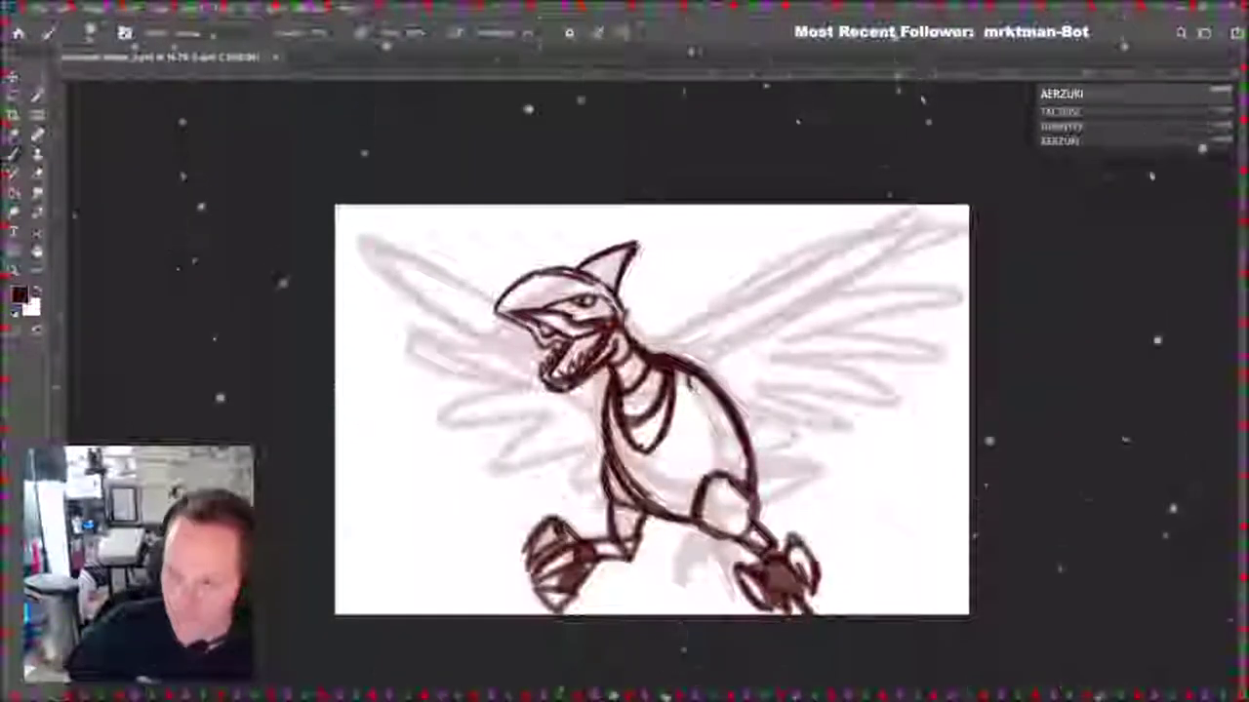
mouse_move(695, 363)
left_mouse_down()
mouse_move(888, 234)
mouse_move(919, 229)
left_mouse_up()
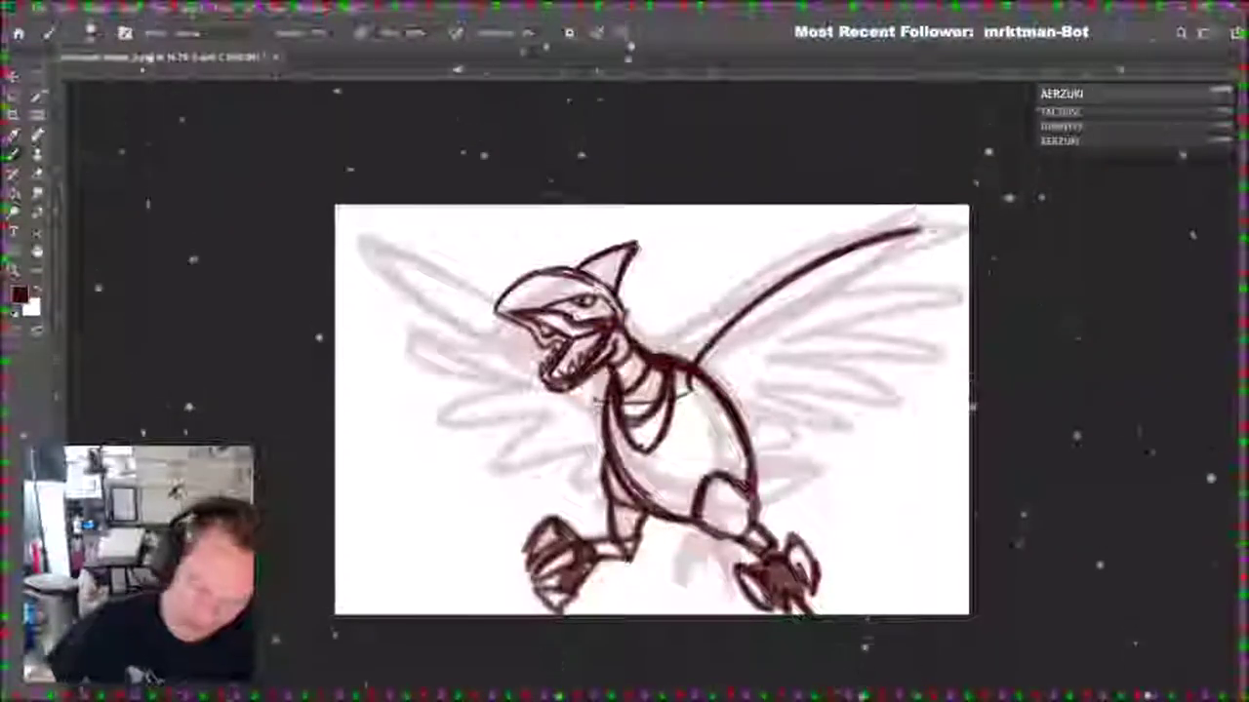
mouse_move(537, 363)
left_mouse_down()
mouse_move(361, 255)
mouse_move(406, 310)
left_mouse_up()
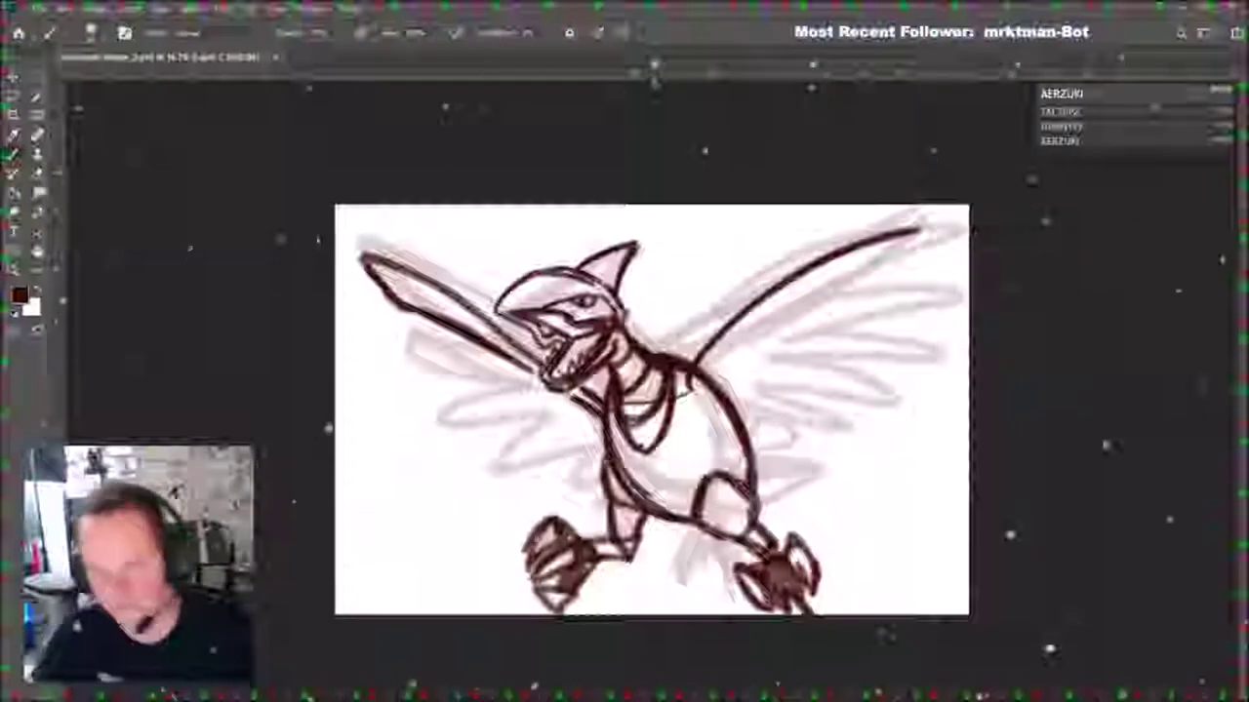
left_click_drag(461, 334, 410, 354)
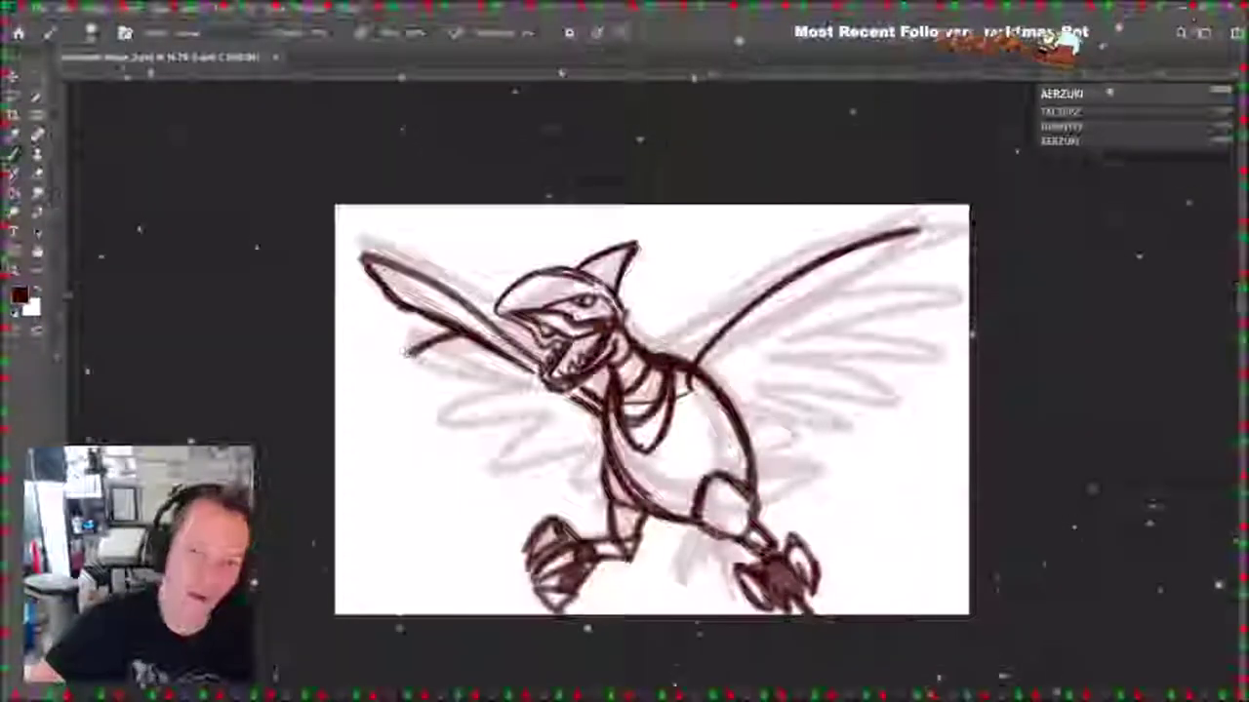
left_click_drag(411, 355, 499, 386)
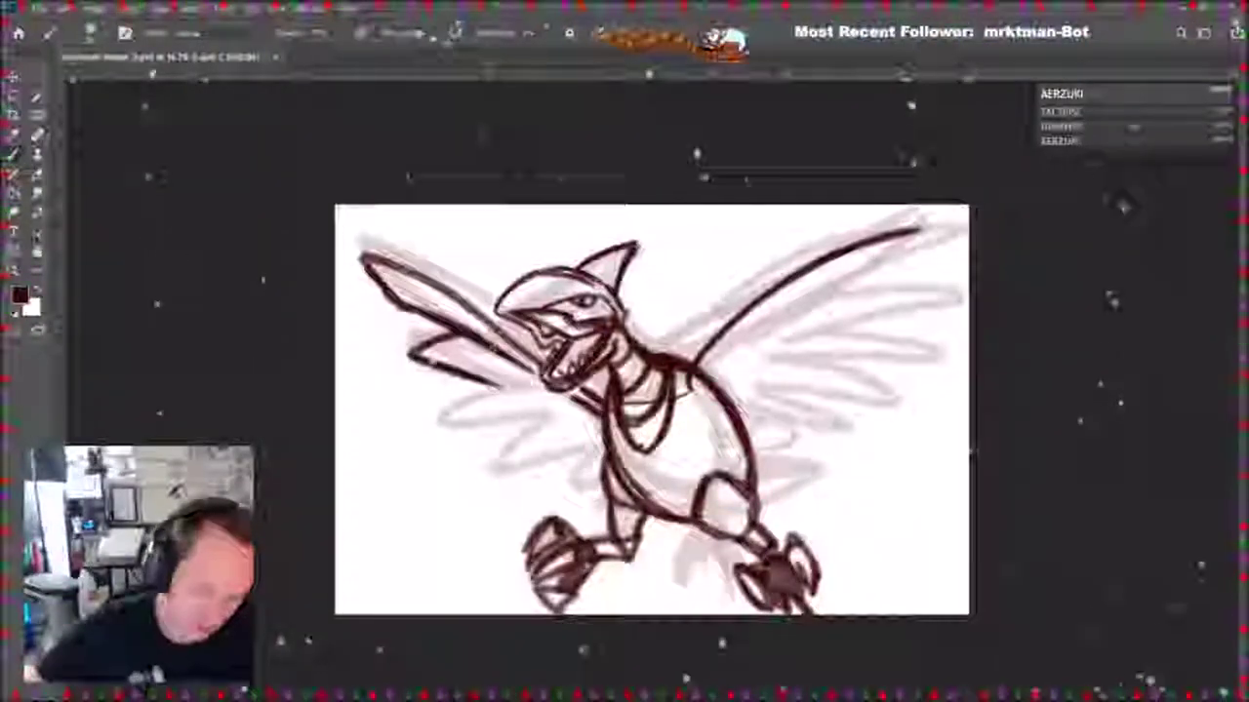
mouse_move(425, 426)
left_mouse_down()
mouse_move(517, 386)
mouse_move(499, 419)
mouse_move(552, 421)
mouse_move(491, 478)
left_mouse_up()
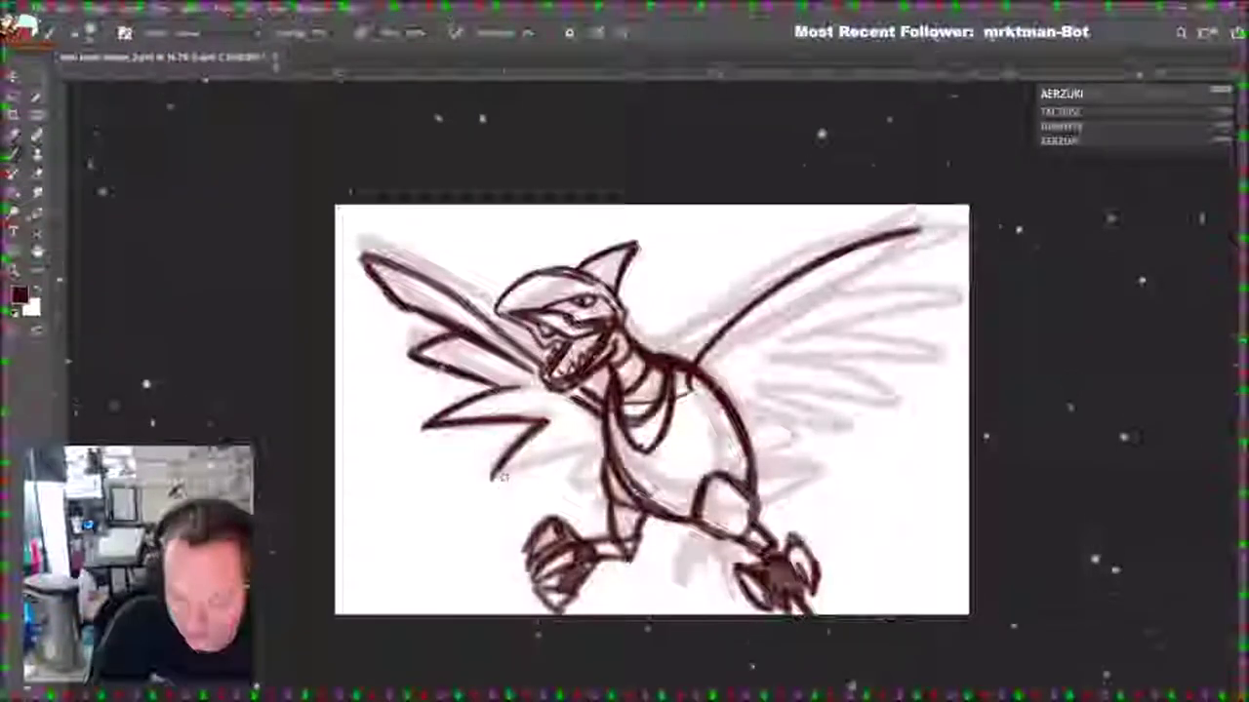
left_click_drag(494, 476, 603, 446)
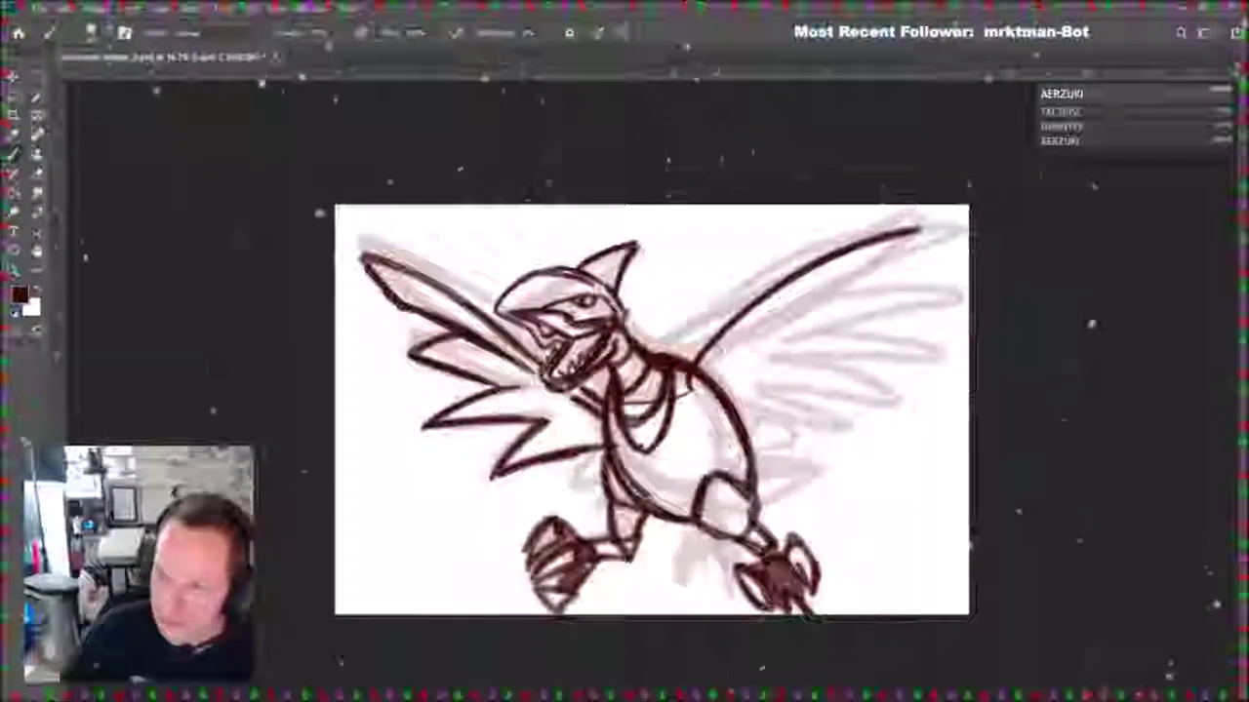
Finish the wing behind the body with a long upper blade and pointed feathers below it, and add a small curved tail.
mouse_move(710, 375)
left_mouse_down()
mouse_move(892, 277)
mouse_move(747, 298)
left_mouse_up()
mouse_move(858, 248)
left_mouse_down()
mouse_move(962, 234)
mouse_move(867, 291)
left_mouse_up()
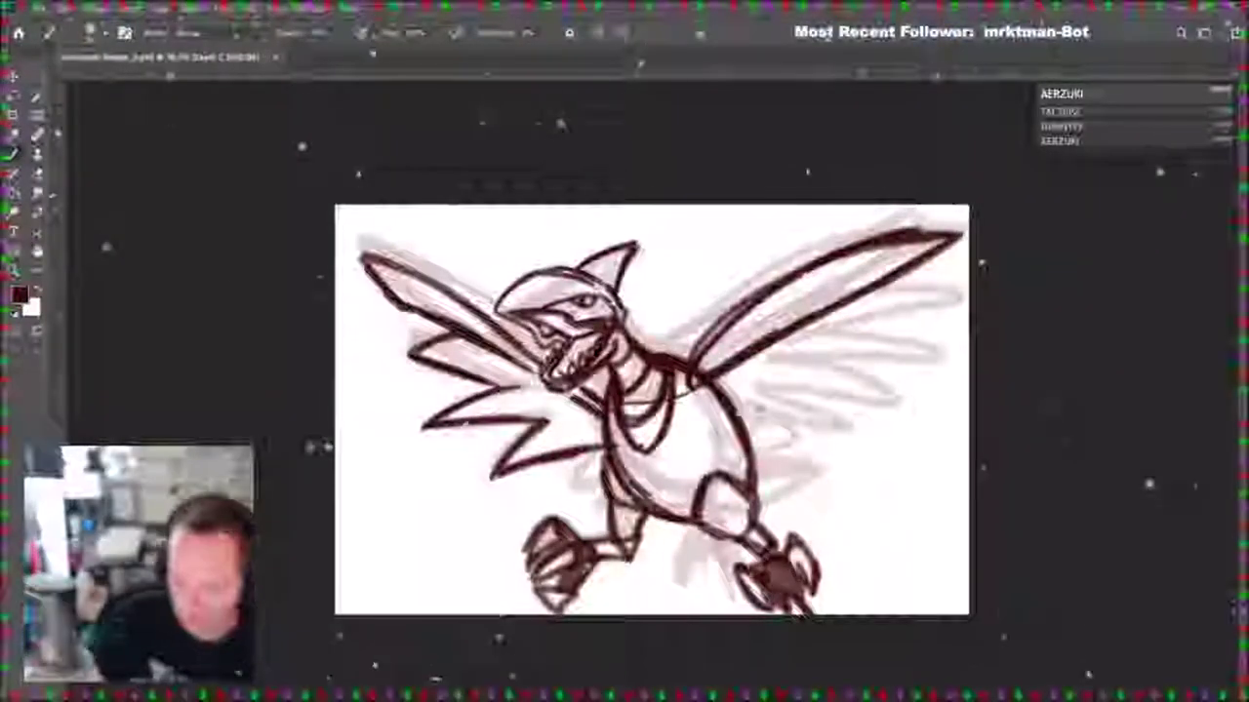
left_click_drag(727, 382, 939, 330)
left_click_drag(845, 310, 948, 324)
left_click_drag(752, 382, 952, 395)
left_click_drag(874, 387, 956, 396)
left_click_drag(732, 396, 876, 466)
left_click_drag(786, 386, 874, 466)
left_click_drag(825, 408, 883, 472)
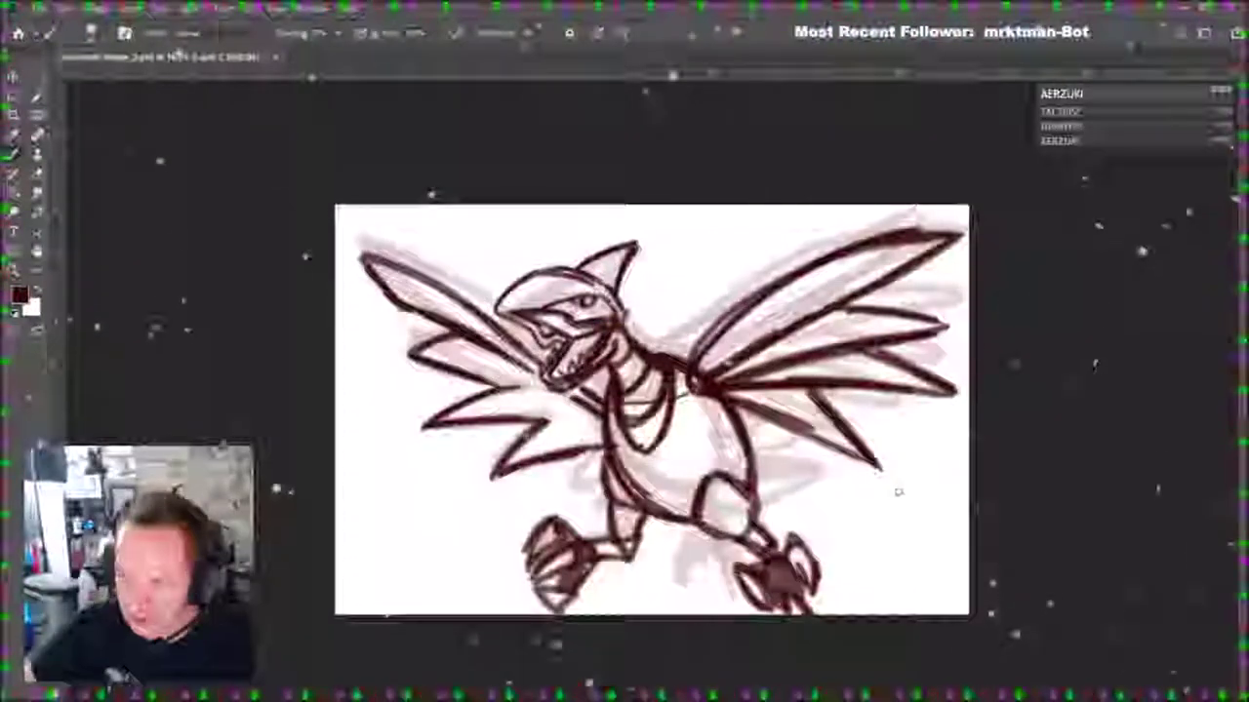
mouse_move(781, 435)
left_mouse_down()
mouse_move(755, 476)
mouse_move(780, 423)
left_mouse_up()
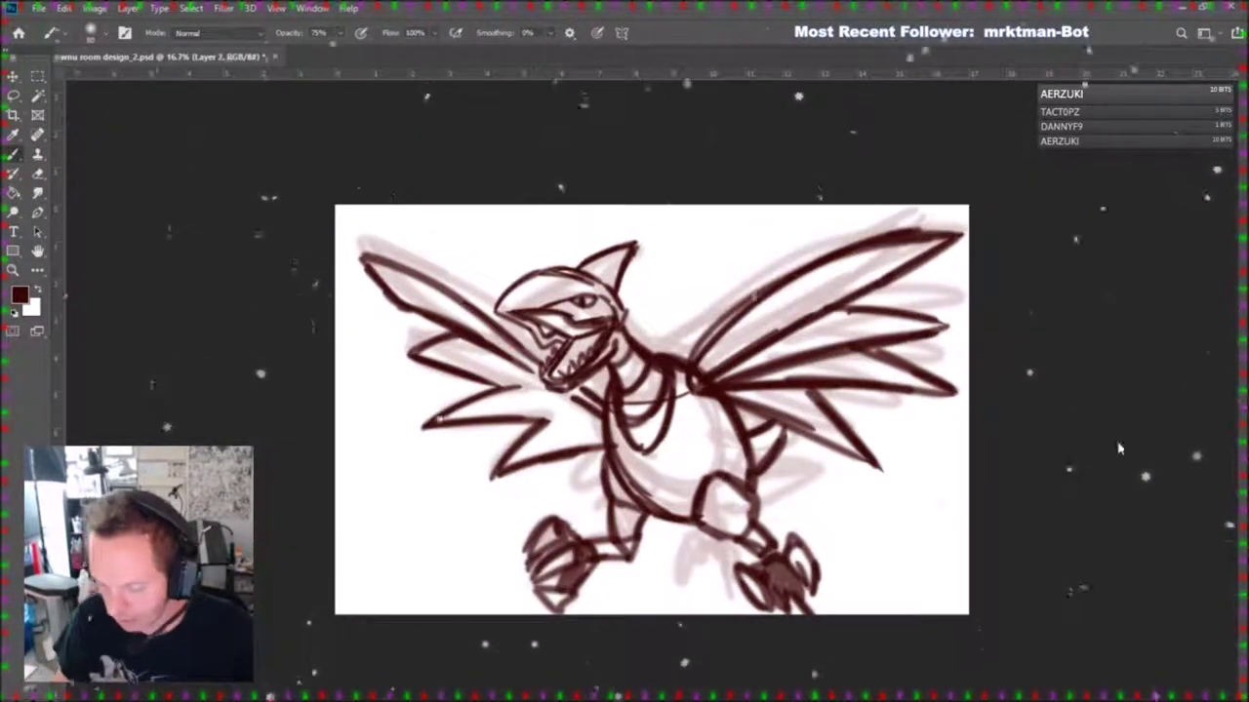
Hide the rough underlying sketch and lower the opacity of the dark bird linework on Layer 2.
left_click(985, 495)
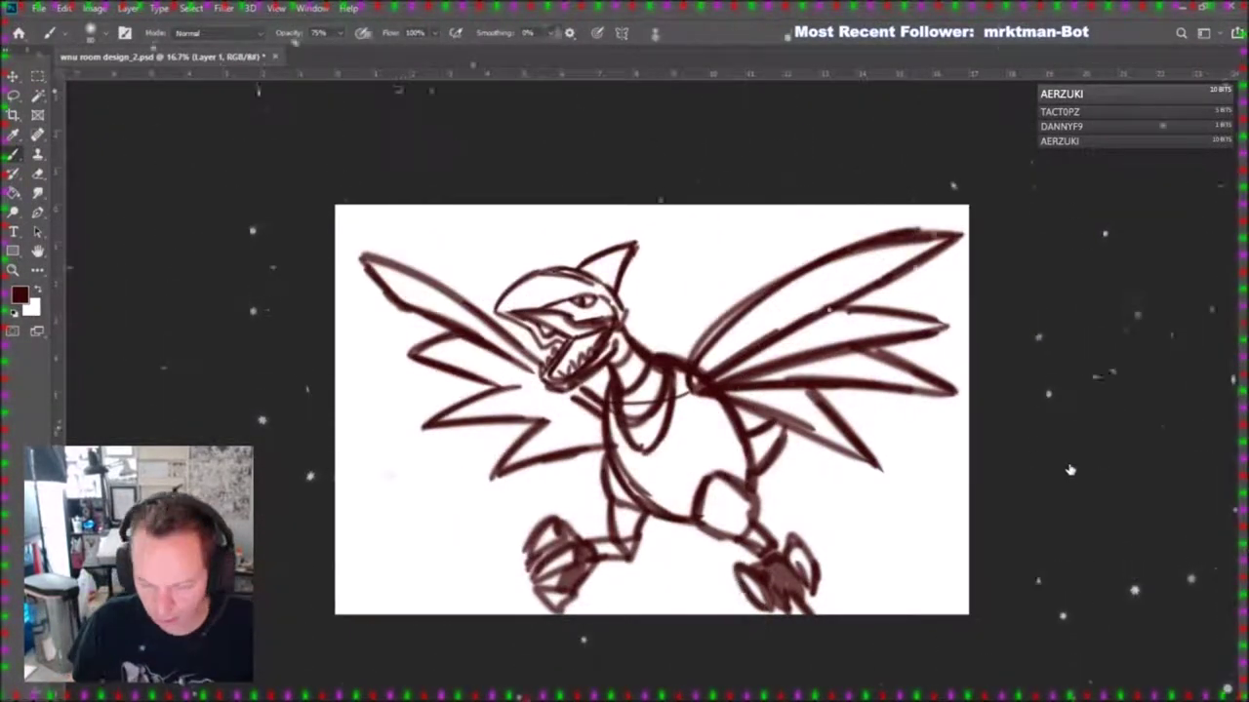
left_click(1108, 429)
left_click(1027, 485)
left_click(1027, 483)
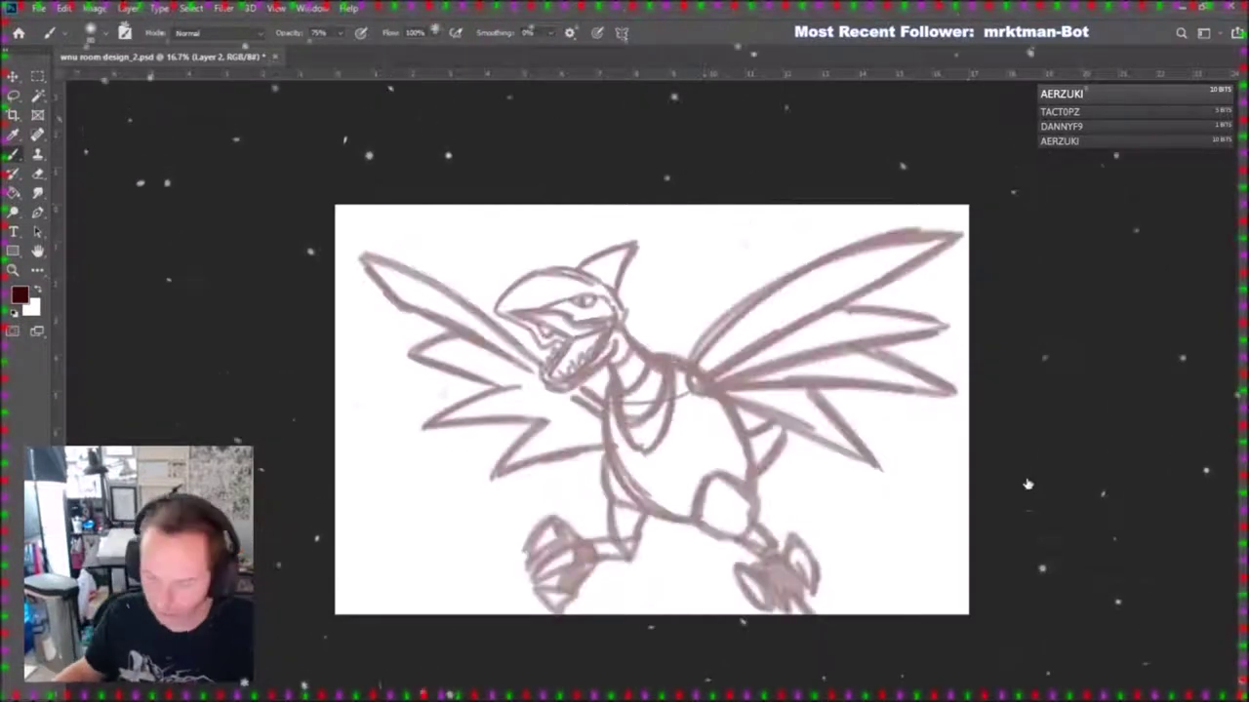
Move the faded bird linework away from the canvas edges and scale it proportionally to 91.80%.
left_click(13, 78)
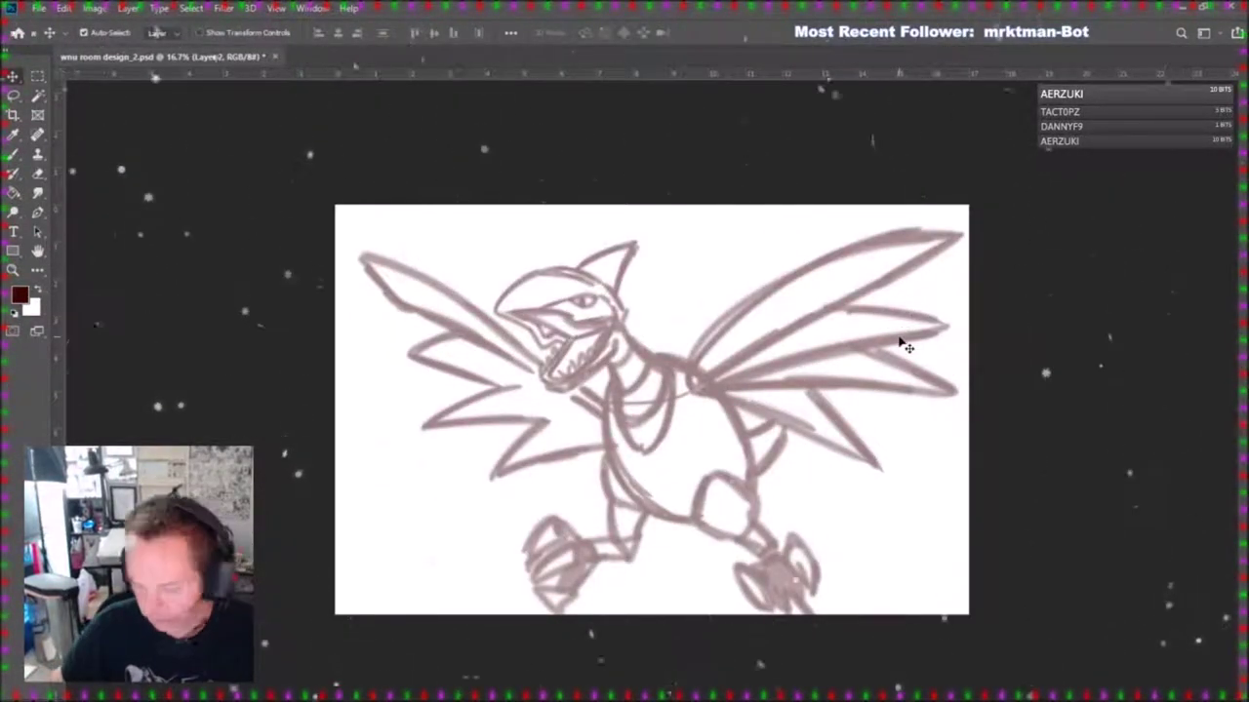
left_click_drag(739, 421, 715, 404)
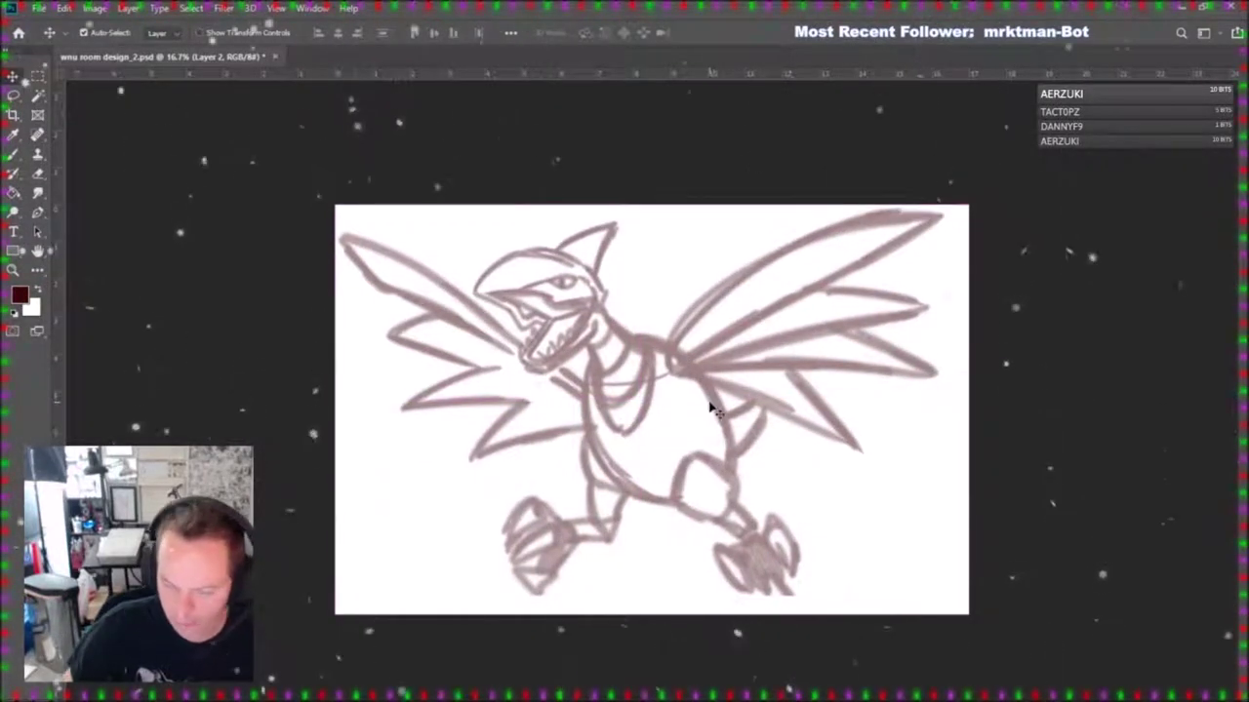
key("ctrl+t")
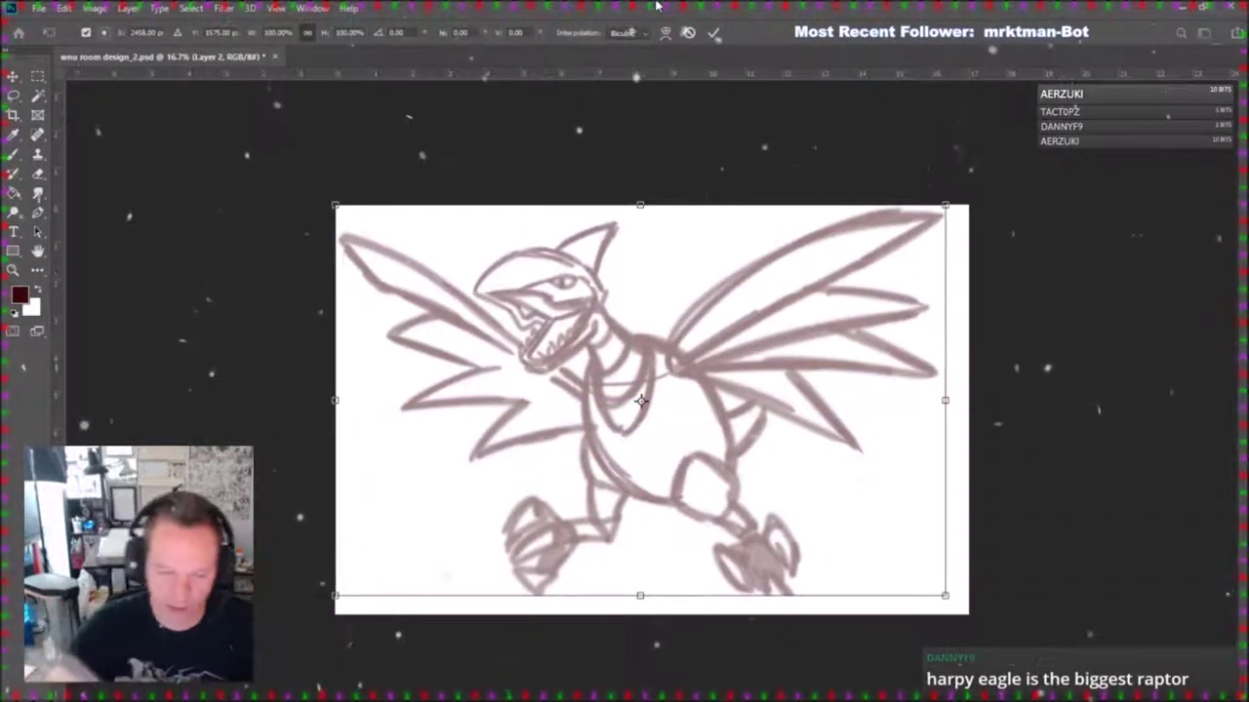
mouse_move(335, 205)
left_mouse_down()
mouse_move(375, 226)
mouse_move(364, 243)
left_mouse_up()
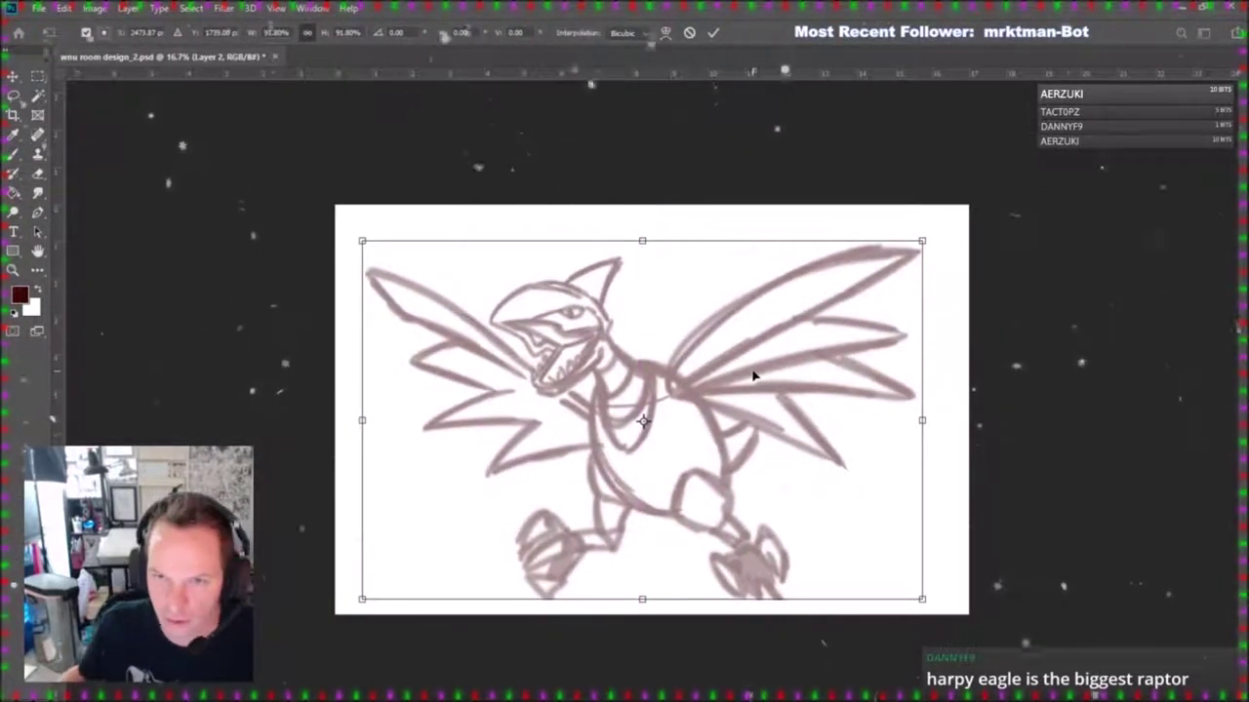
key("Return")
Extend both wing tips to longer points with the brush and complete the cut-off talon on the rear foot.
key("b")
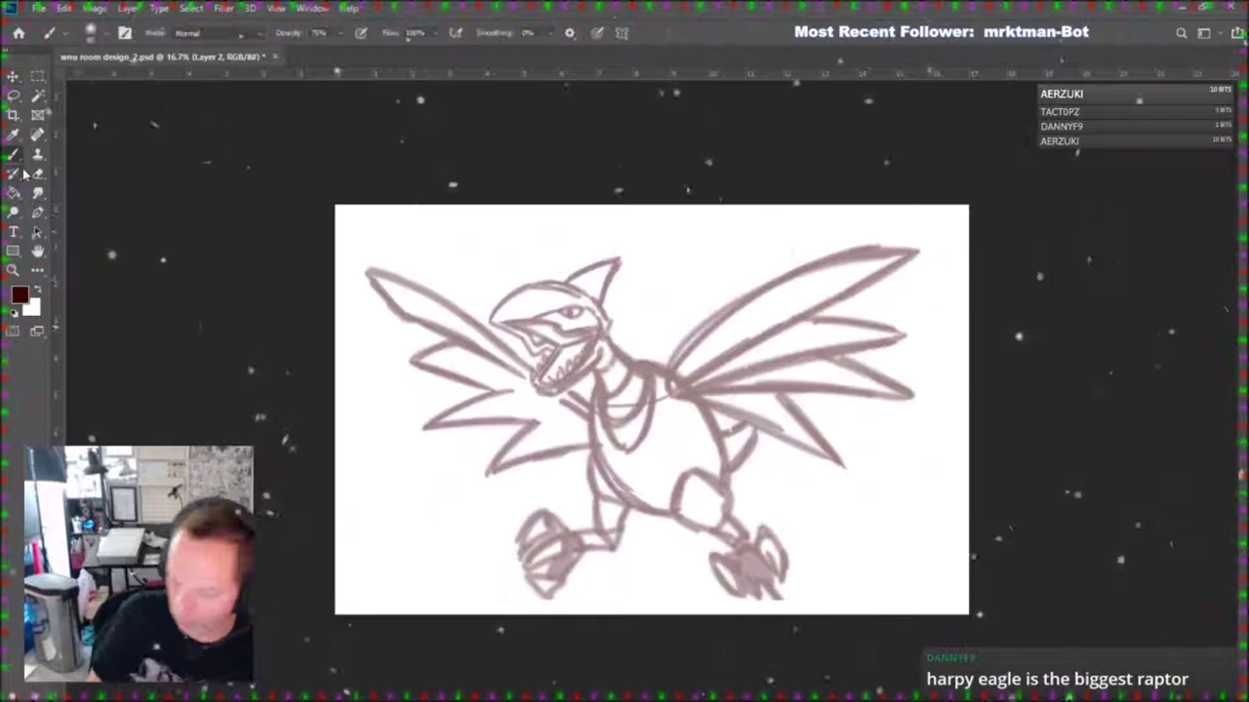
mouse_move(958, 243)
left_mouse_down()
mouse_move(841, 251)
mouse_move(829, 313)
left_mouse_up()
left_click_drag(918, 264, 851, 298)
mouse_move(385, 300)
left_mouse_down()
mouse_move(343, 255)
mouse_move(462, 311)
left_mouse_up()
left_click_drag(759, 595, 777, 602)
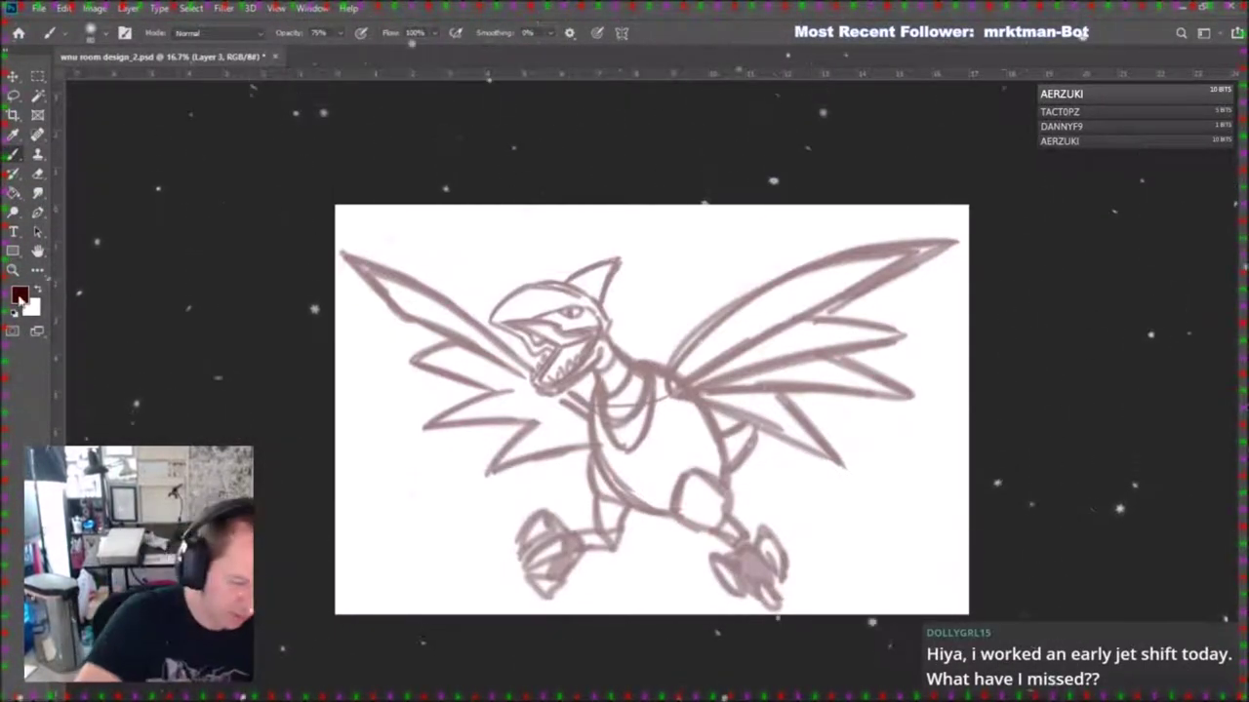
Reset the brush color to black, and try and undo a stroke along the upper edge of the wing behind the body.
key("i")
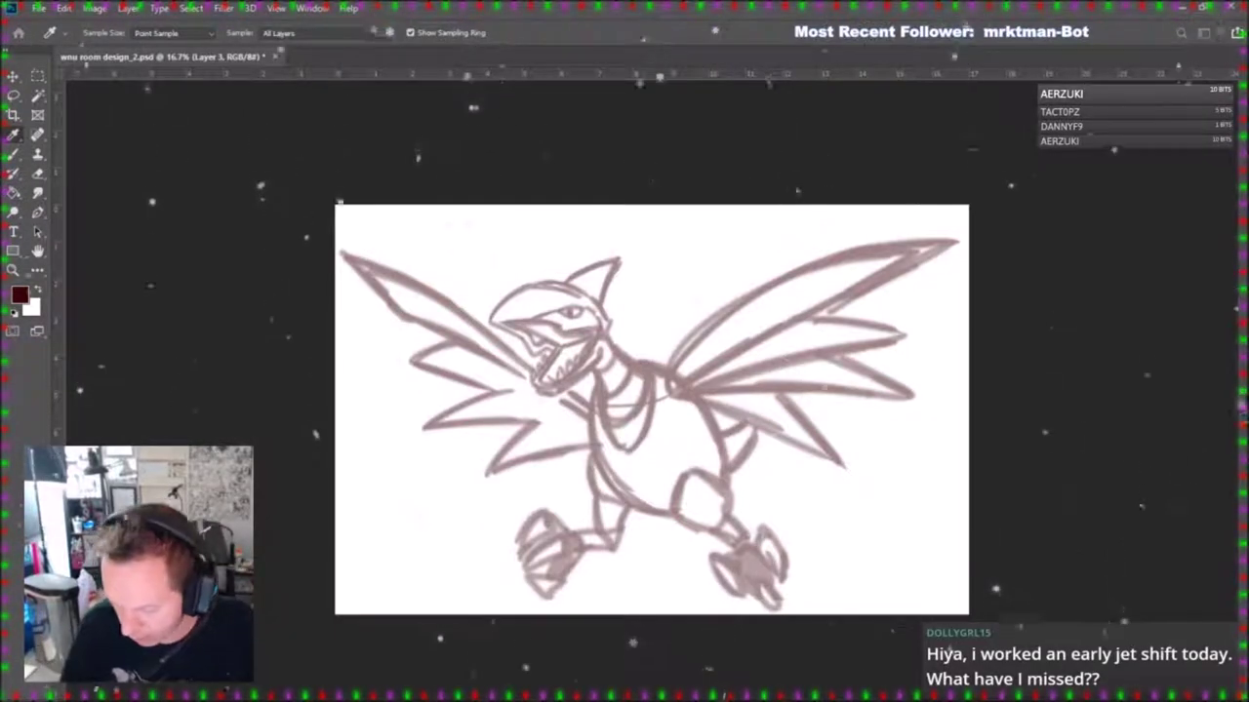
key("d")
key("b")
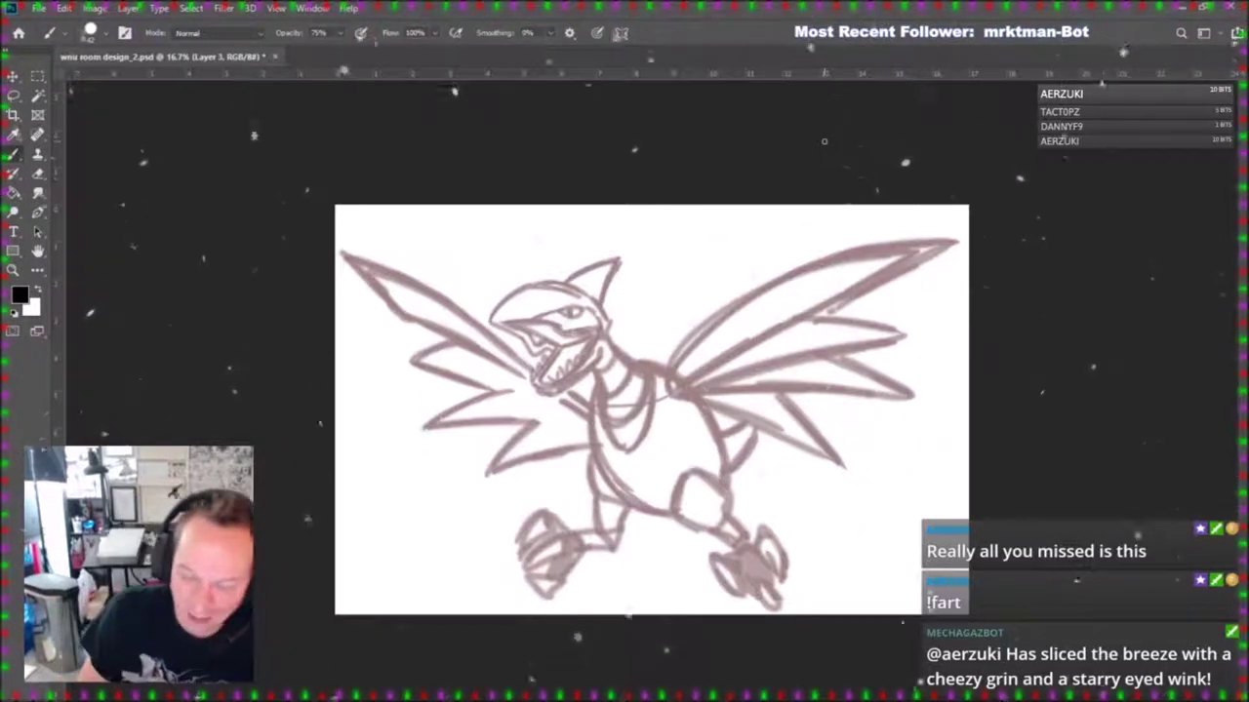
mouse_move(670, 393)
left_mouse_down()
mouse_move(685, 351)
mouse_move(883, 245)
left_mouse_up()
key("ctrl+z")
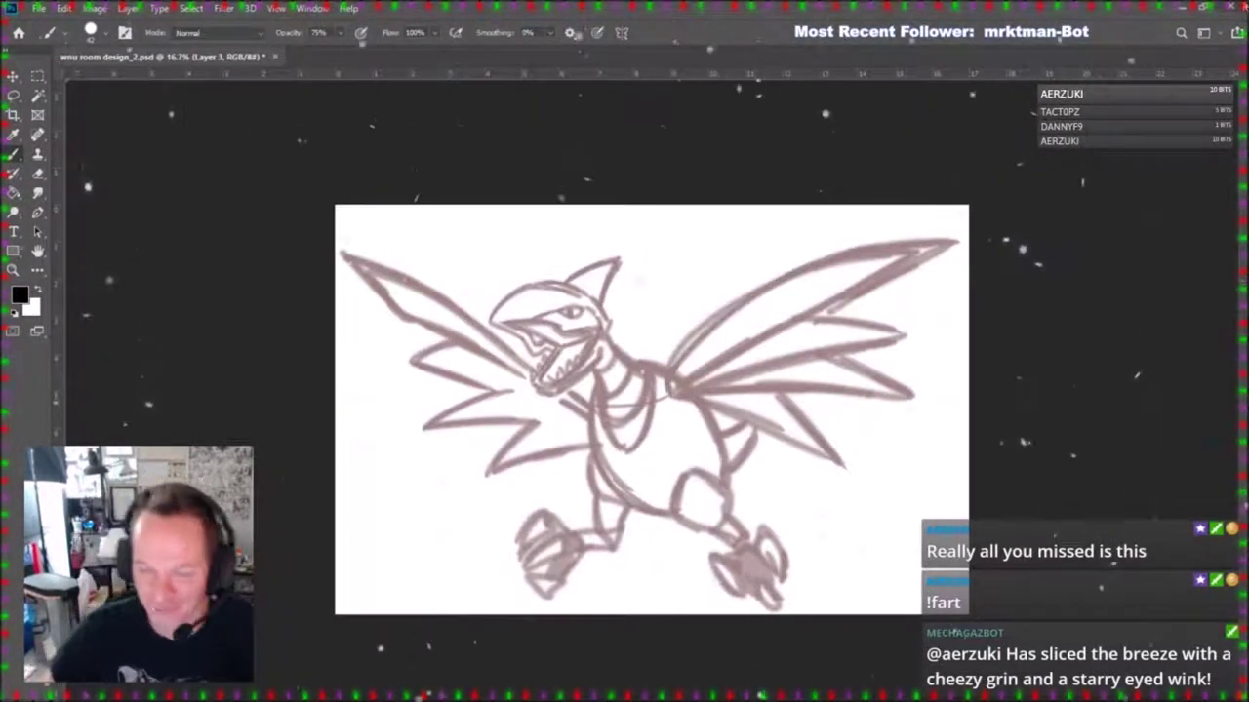
left_click_drag(671, 388, 942, 247)
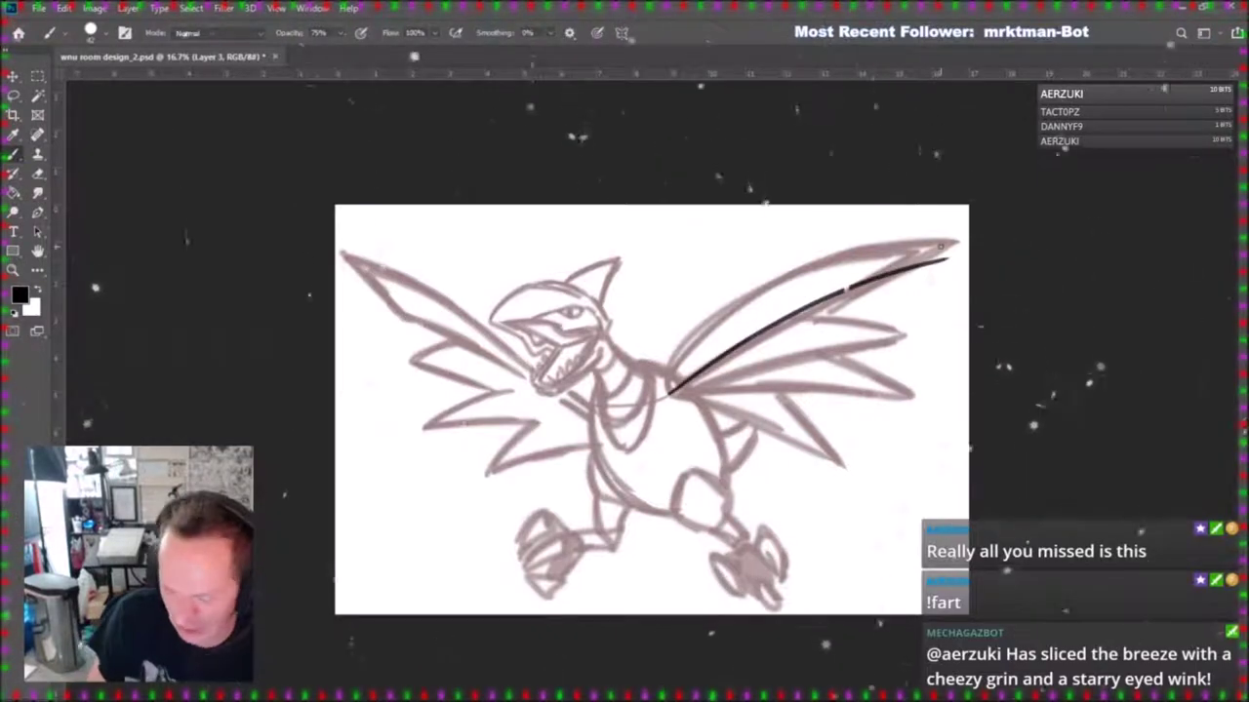
key("ctrl+z")
mouse_move(342, 253)
left_mouse_down()
mouse_move(443, 298)
mouse_move(484, 325)
left_mouse_up()
key("ctrl+z")
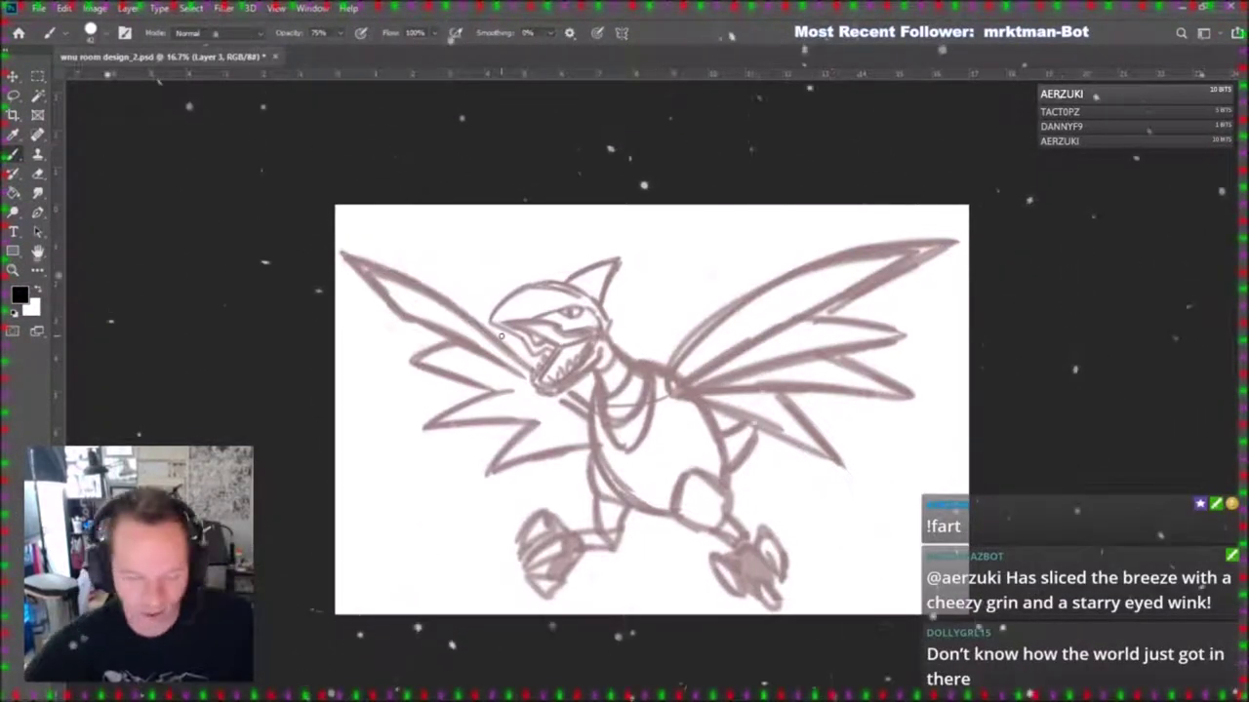
Ink the wing beside the head in black, tracing its long upper feather and the three jagged lower feathers down to the chest.
left_click_drag(443, 331, 508, 369)
left_click_drag(398, 312, 449, 337)
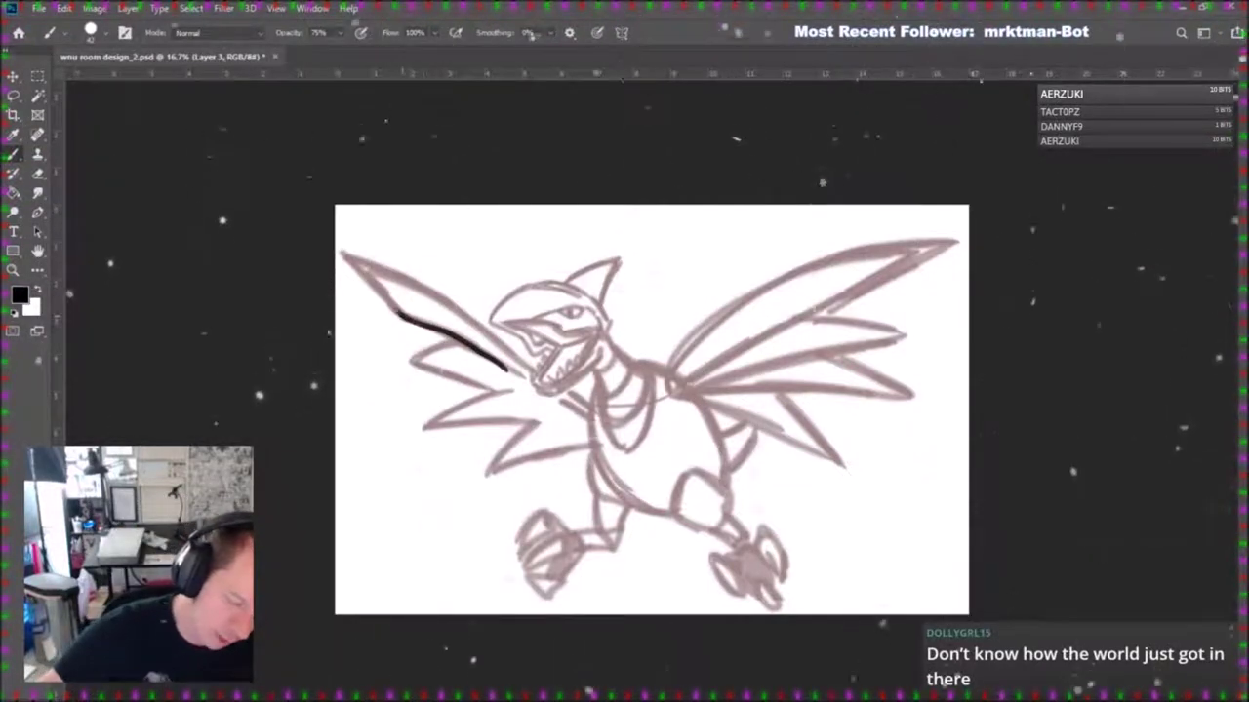
left_click_drag(340, 256, 453, 304)
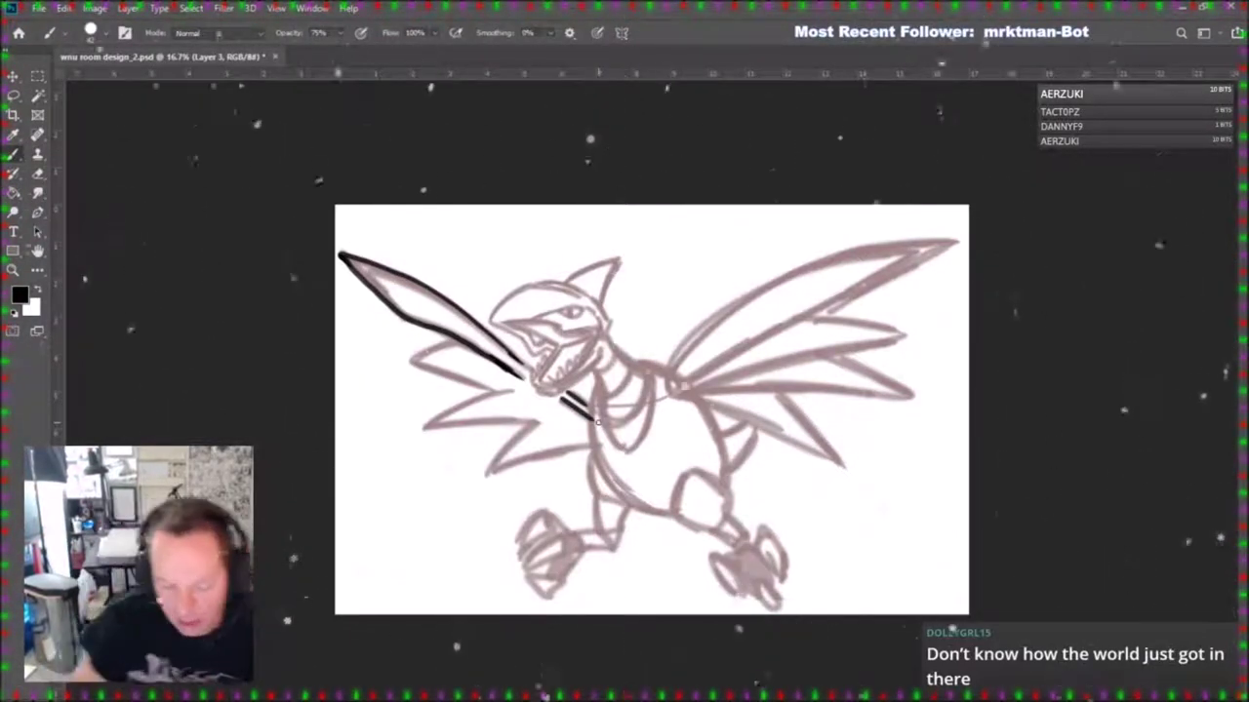
mouse_move(409, 366)
left_mouse_down()
mouse_move(488, 395)
mouse_move(457, 341)
mouse_move(431, 426)
mouse_move(538, 424)
mouse_move(487, 479)
mouse_move(541, 452)
mouse_move(596, 446)
left_mouse_up()
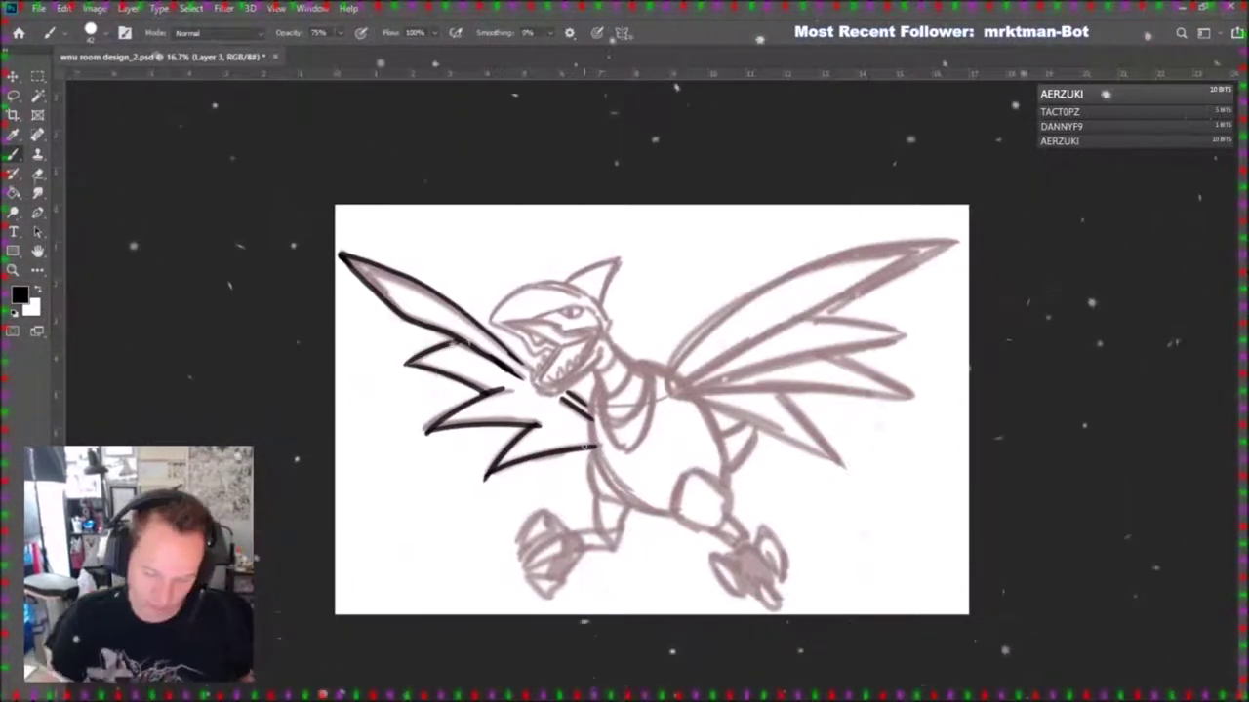
Erase the overshooting line ends on the wing beside the head and redraw the upper feather's lower edge toward the beak.
key("e")
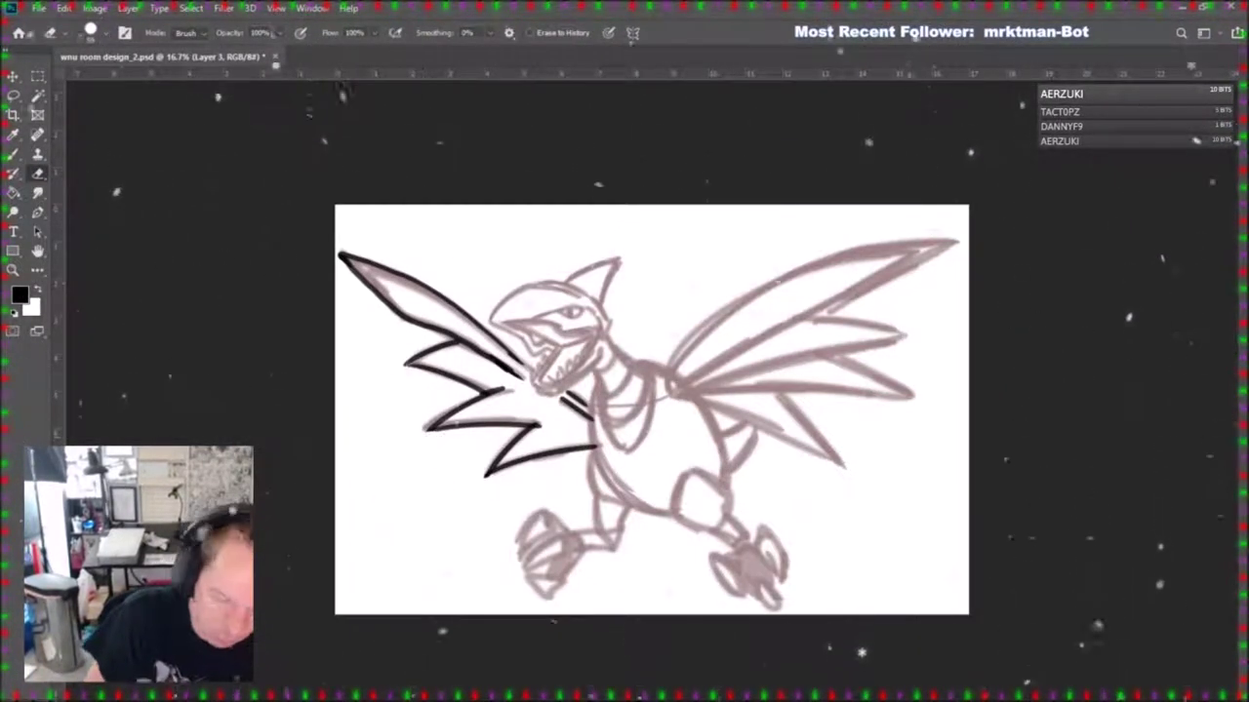
key("b")
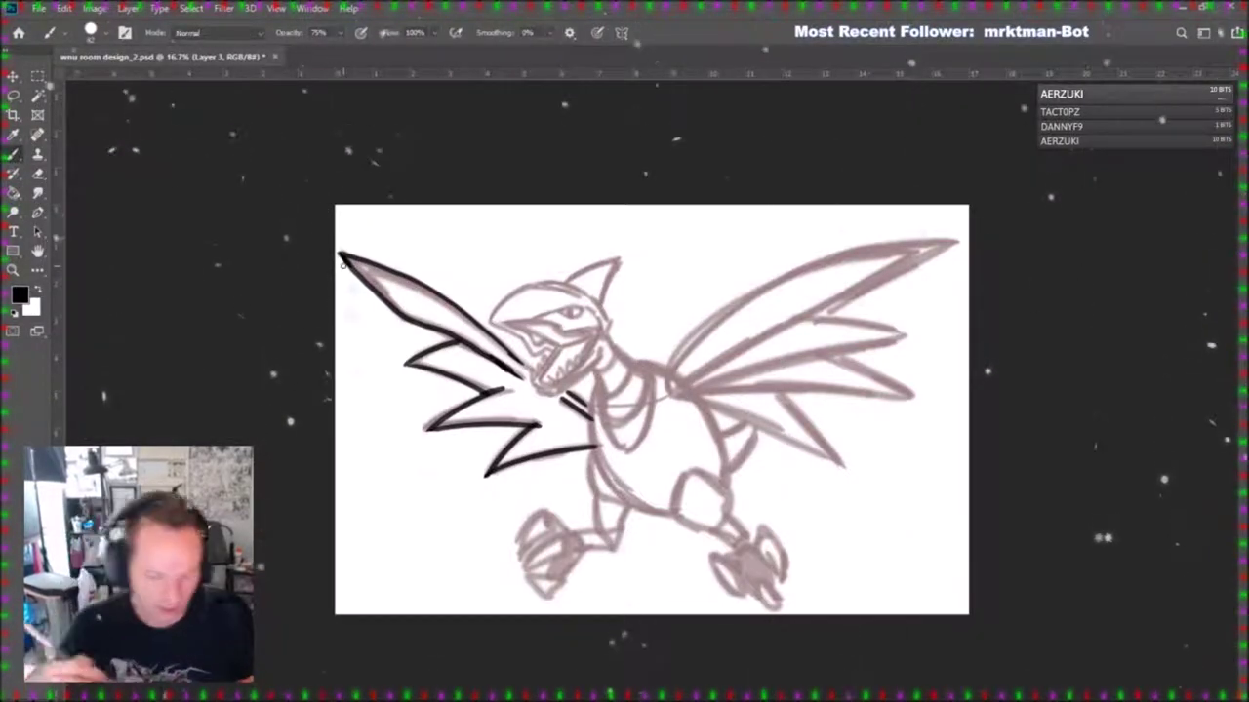
left_click(38, 173)
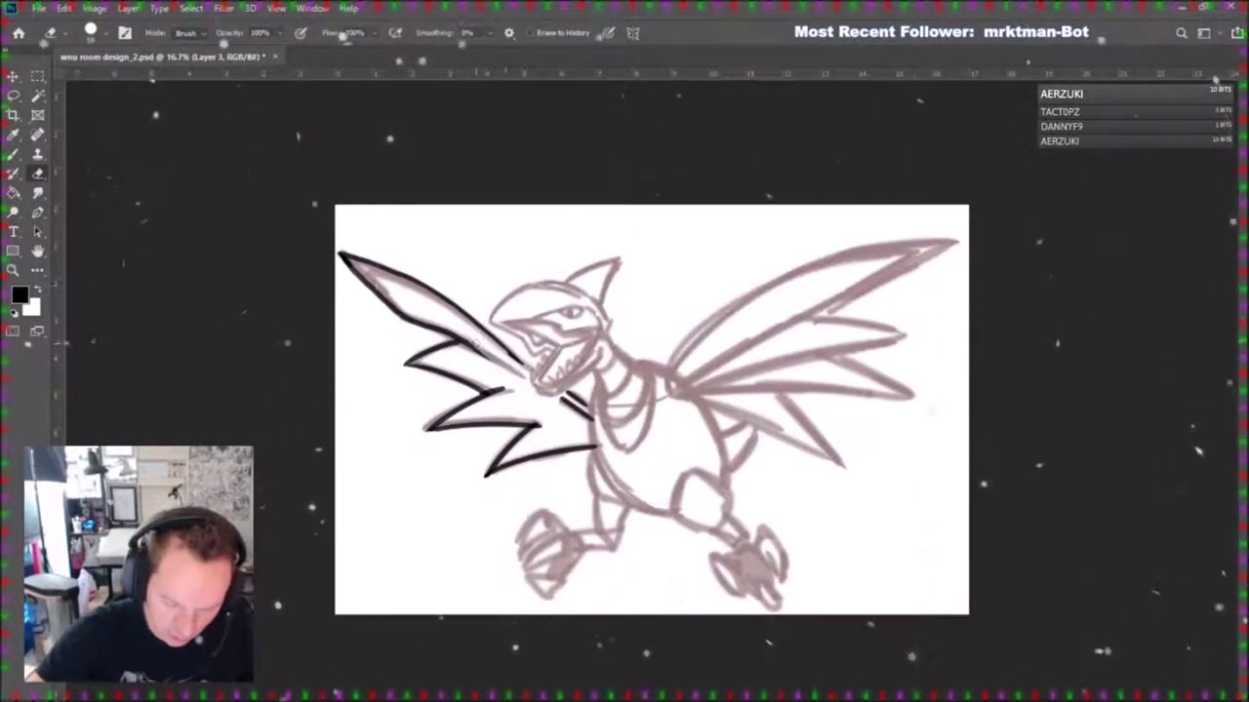
key("b")
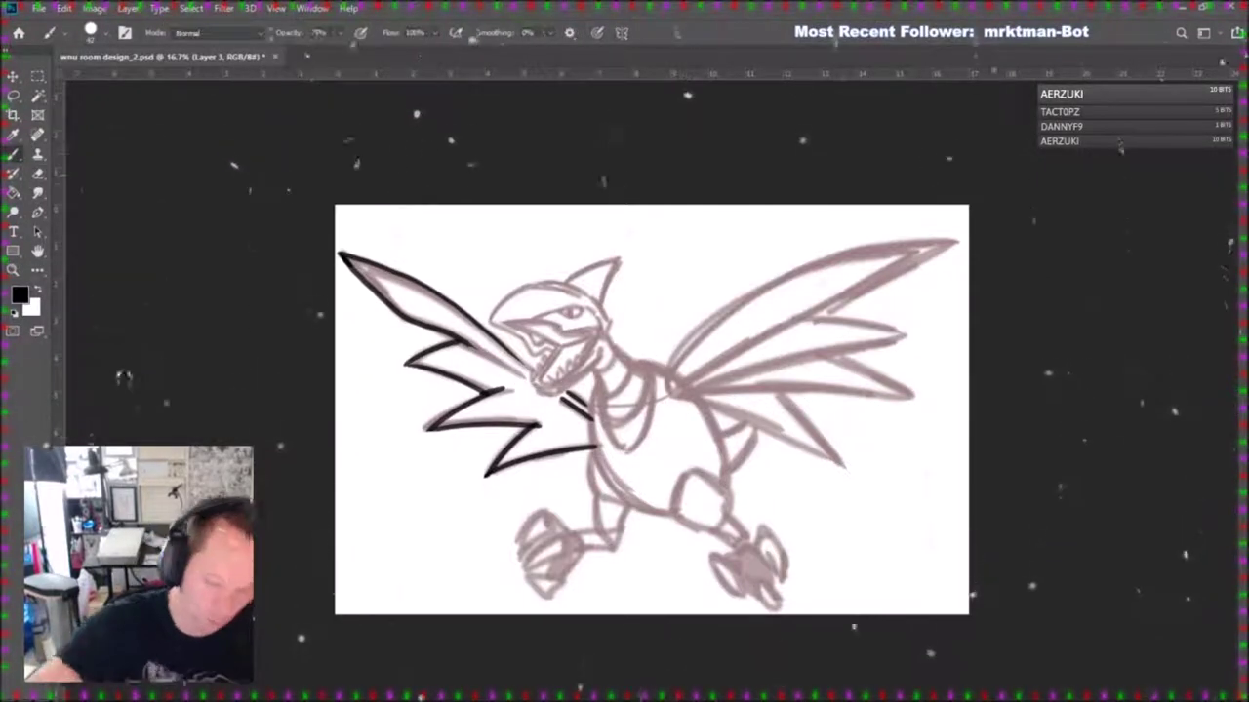
left_click_drag(455, 338, 512, 367)
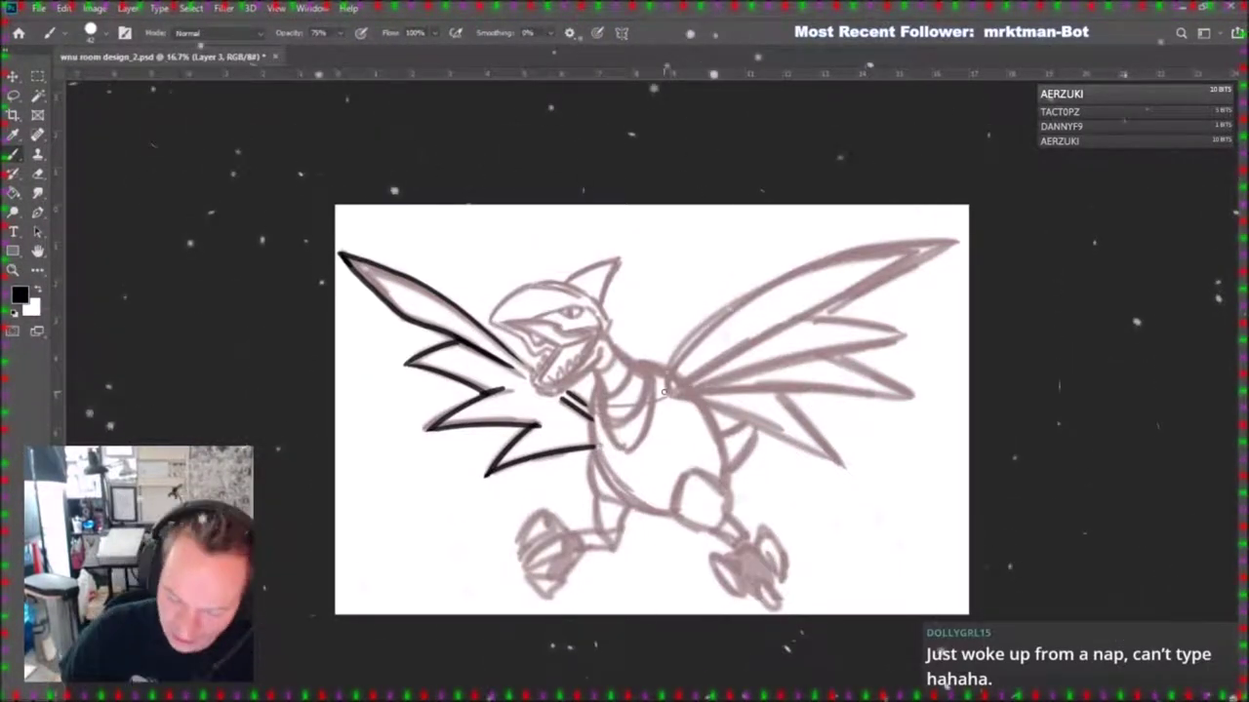
Ink the top two feathers of the wing behind the body and erase the overshoot at the second feather's tip.
mouse_move(694, 337)
left_mouse_down()
mouse_move(758, 290)
mouse_move(944, 242)
left_mouse_up()
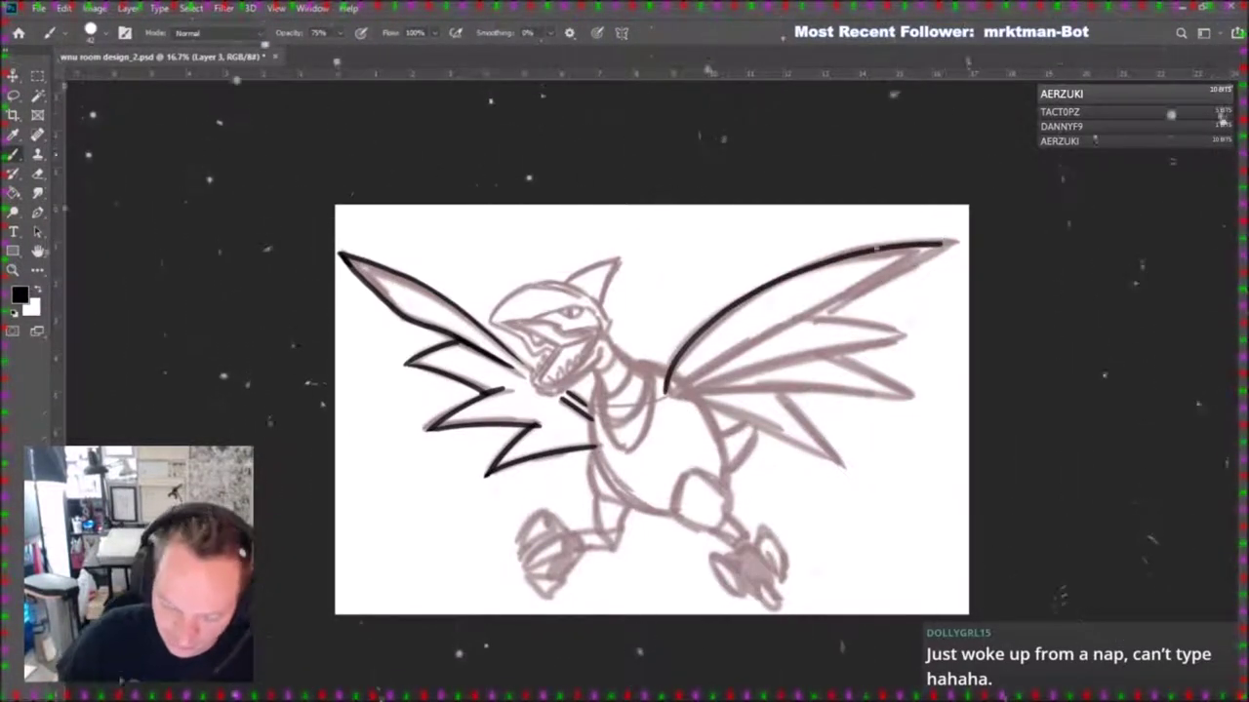
mouse_move(678, 390)
left_mouse_down()
mouse_move(860, 279)
mouse_move(944, 246)
left_mouse_up()
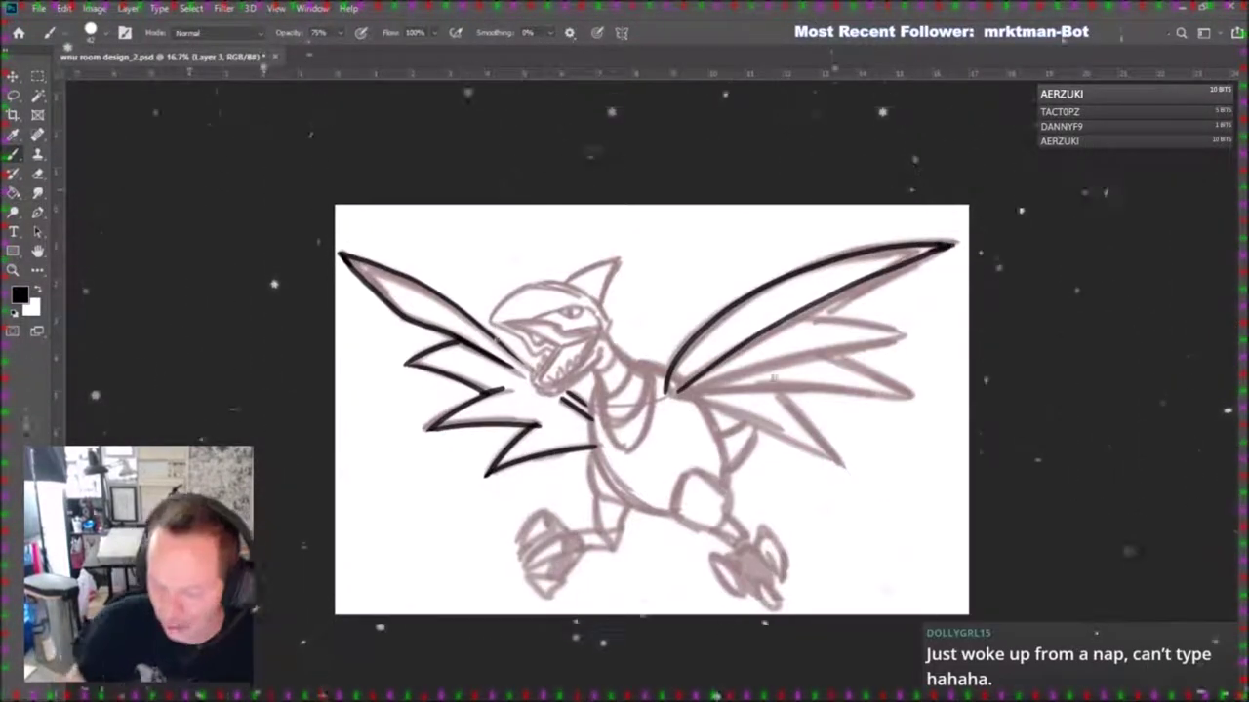
left_click_drag(679, 395, 898, 343)
left_click_drag(789, 316, 922, 347)
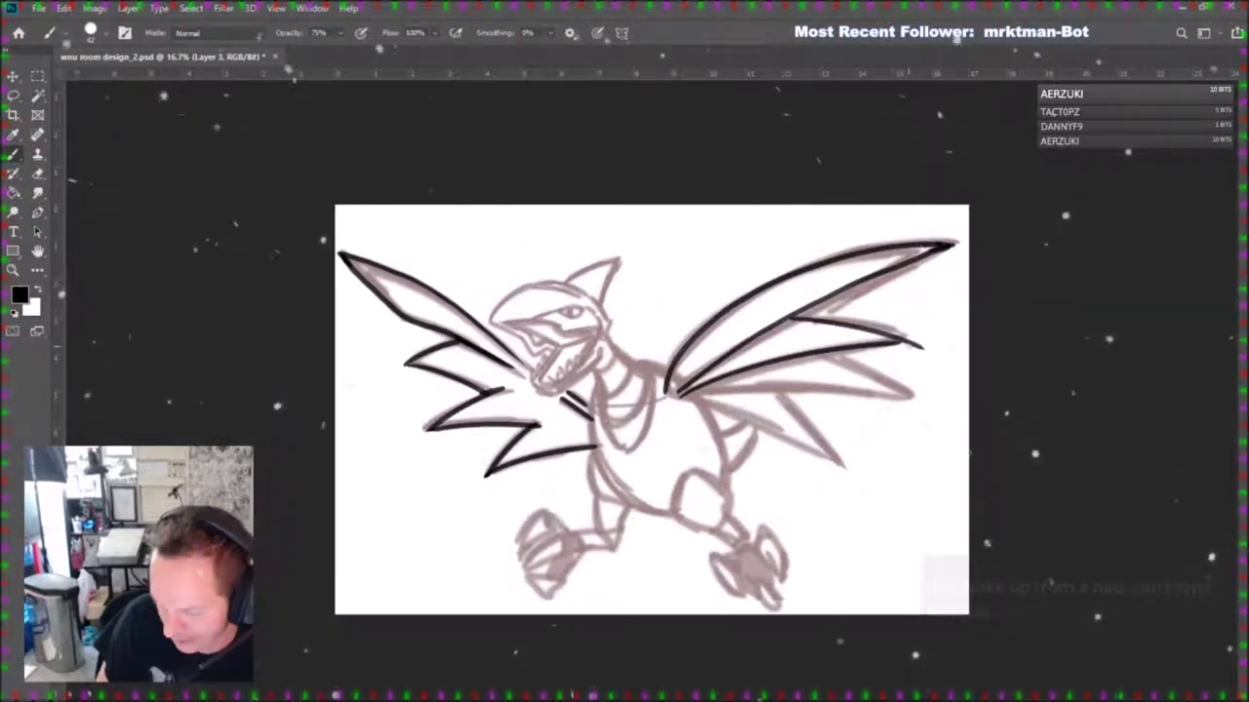
key("e")
left_click_drag(917, 345, 930, 341)
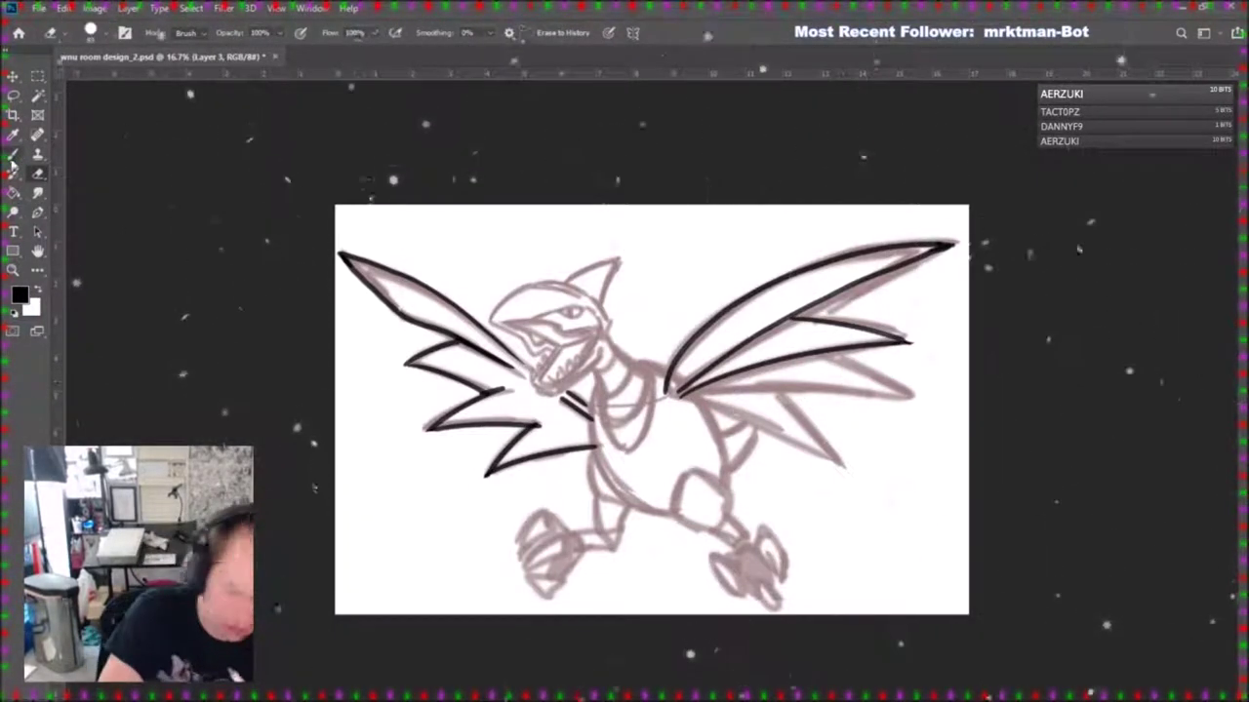
key("b")
left_click_drag(678, 395, 922, 409)
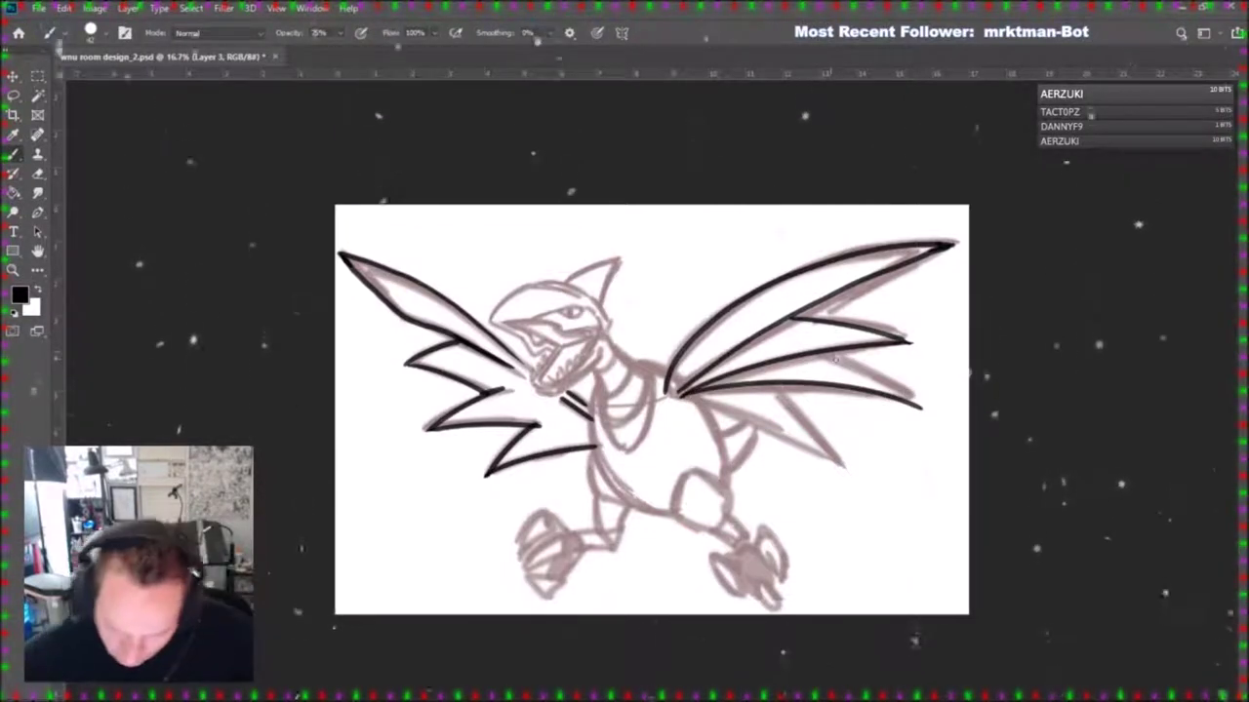
left_click_drag(827, 351, 919, 410)
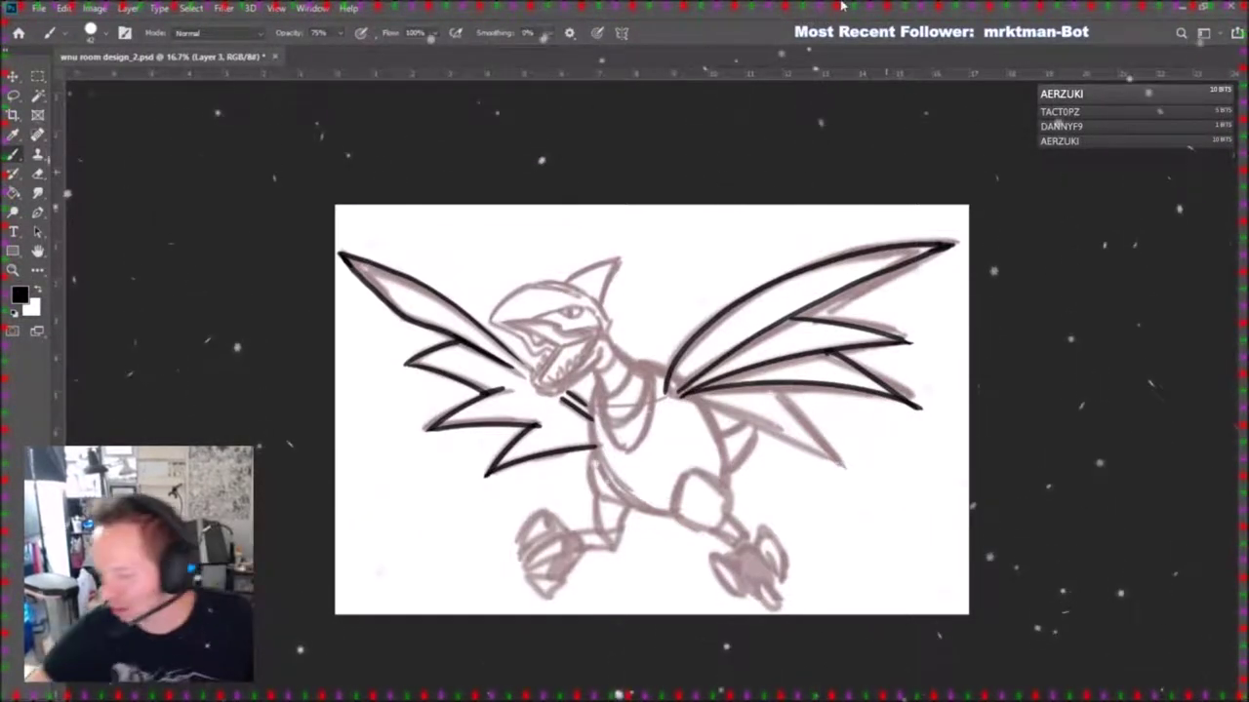
key("ctrl+z")
key("ctrl+z")
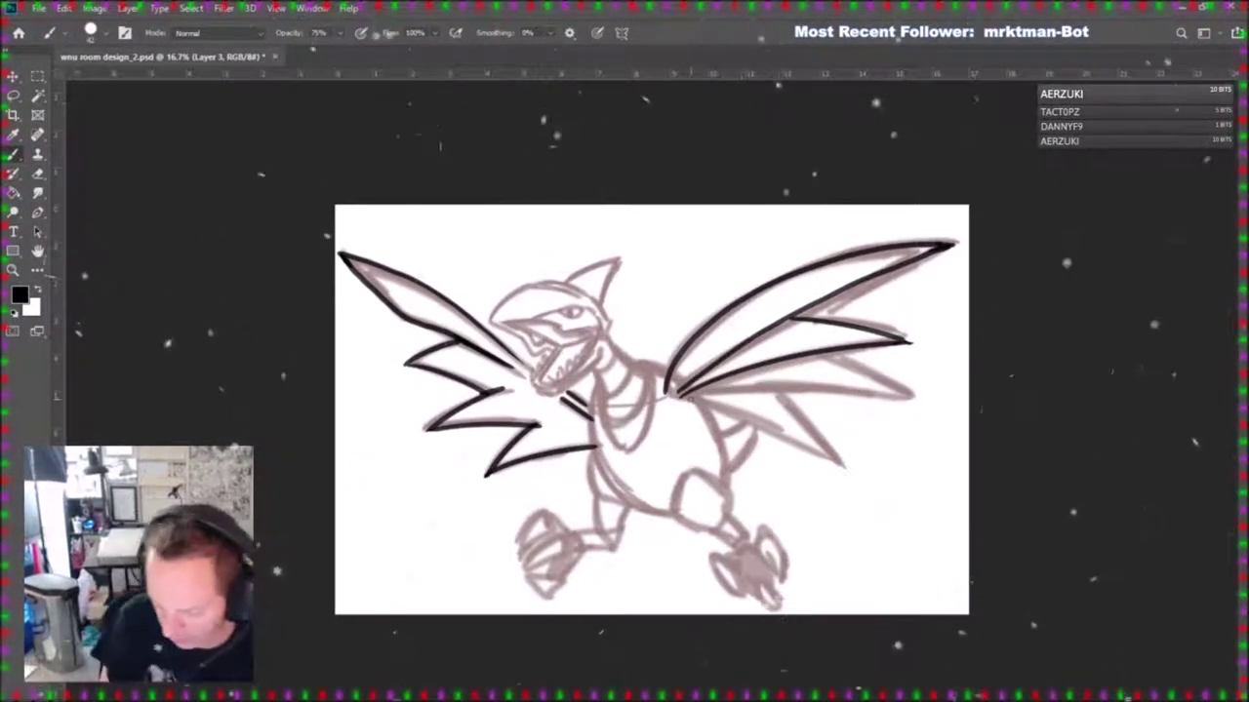
Ink the third feather of the wing behind the body and trim its tip to a clean point with the eraser.
left_click_drag(681, 394, 922, 395)
left_click_drag(819, 351, 921, 400)
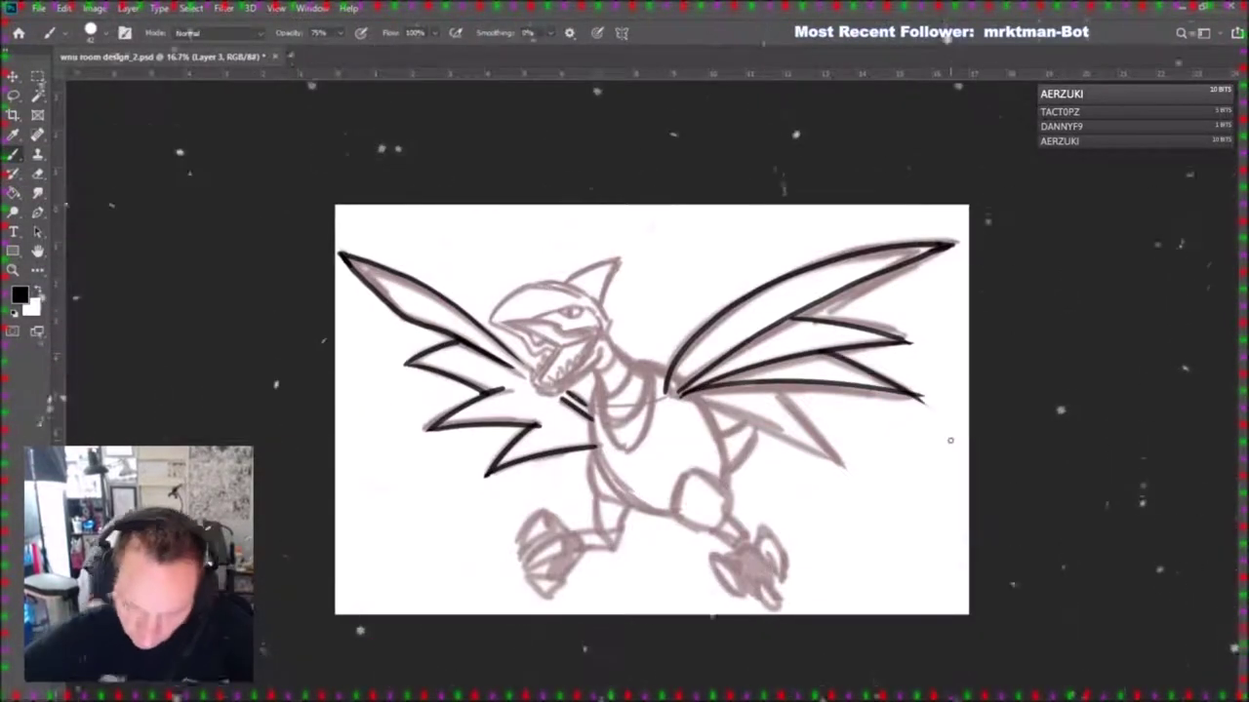
key("e")
left_click_drag(921, 393, 931, 410)
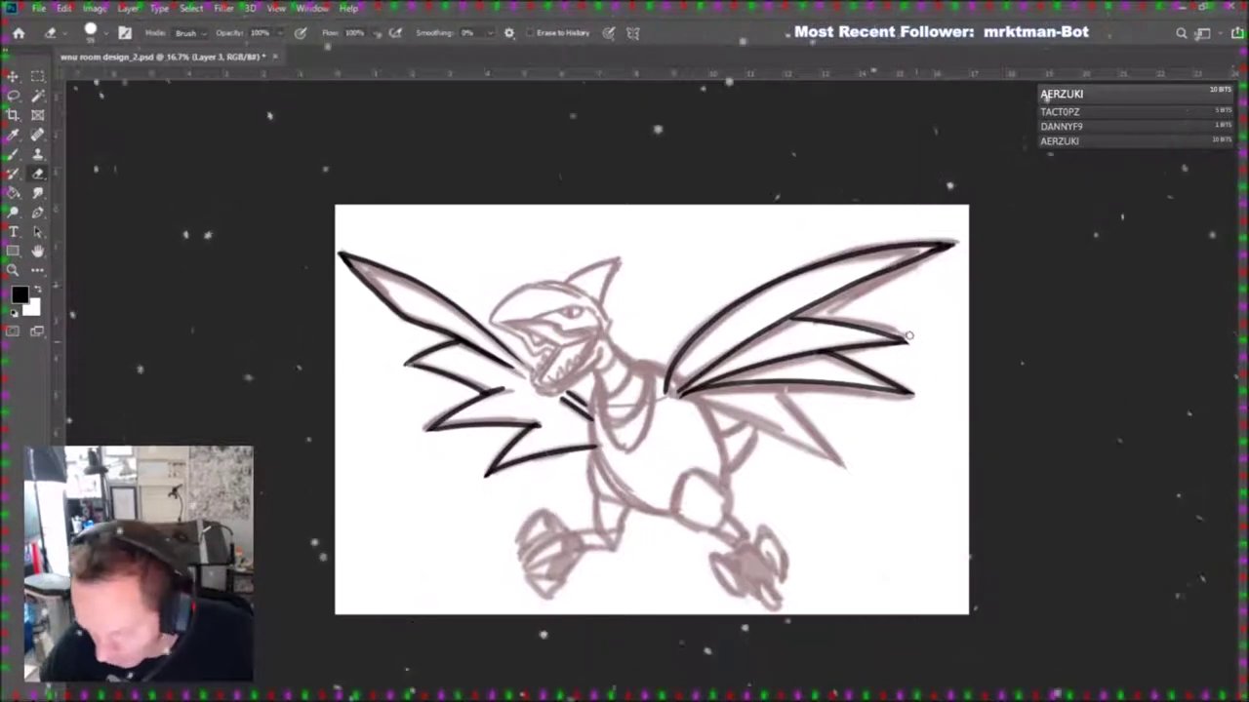
Ink the lowest feather of the wing behind the body, redoing its outer edge and erasing the overshoot at its tip.
left_click(13, 156)
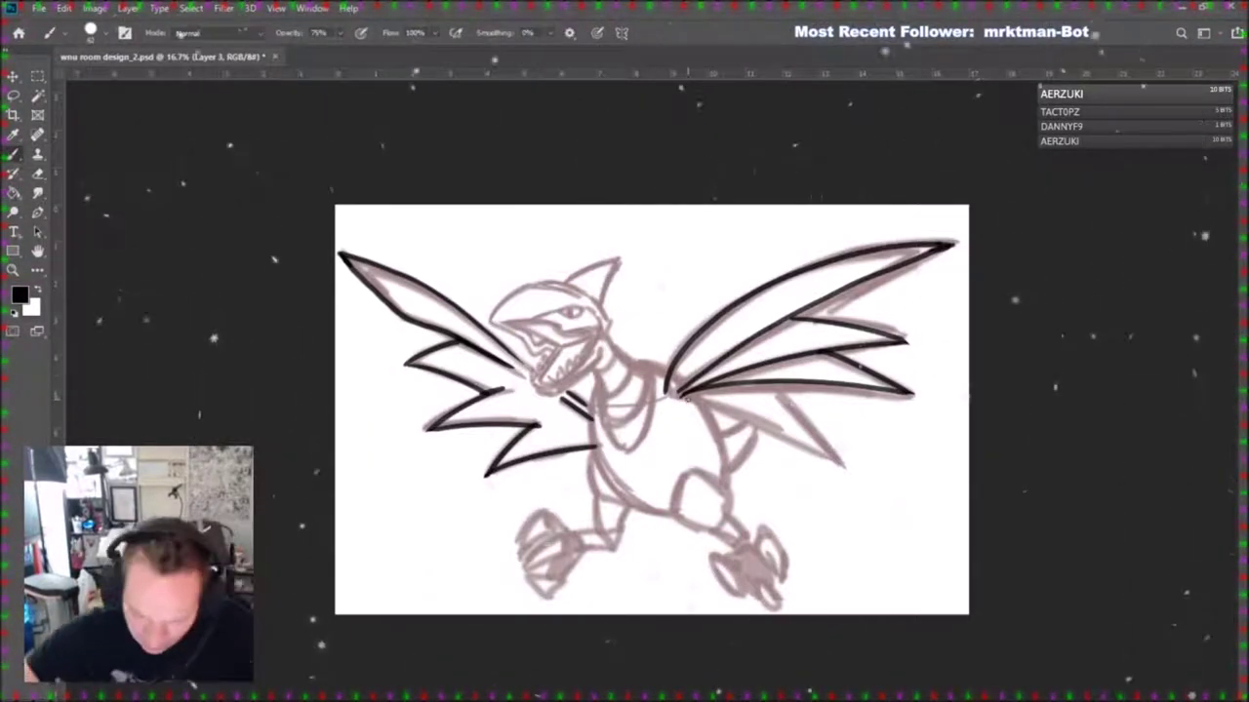
left_click_drag(766, 387, 858, 478)
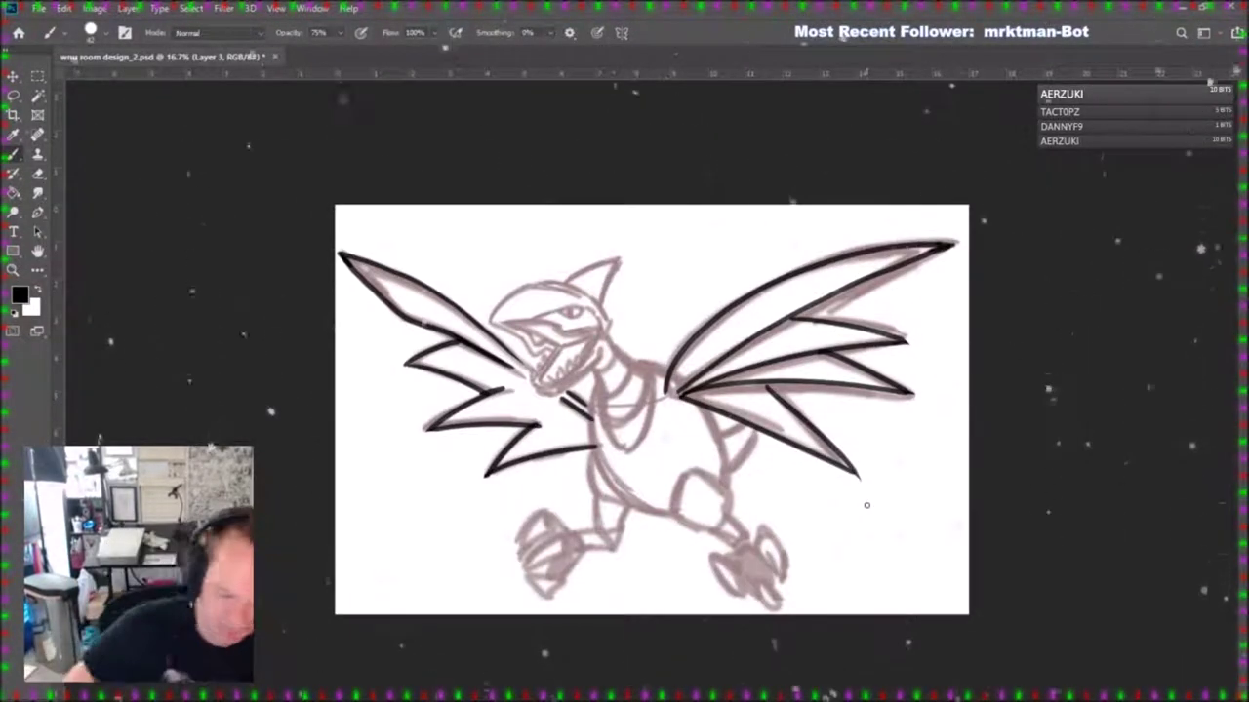
key("ctrl+z")
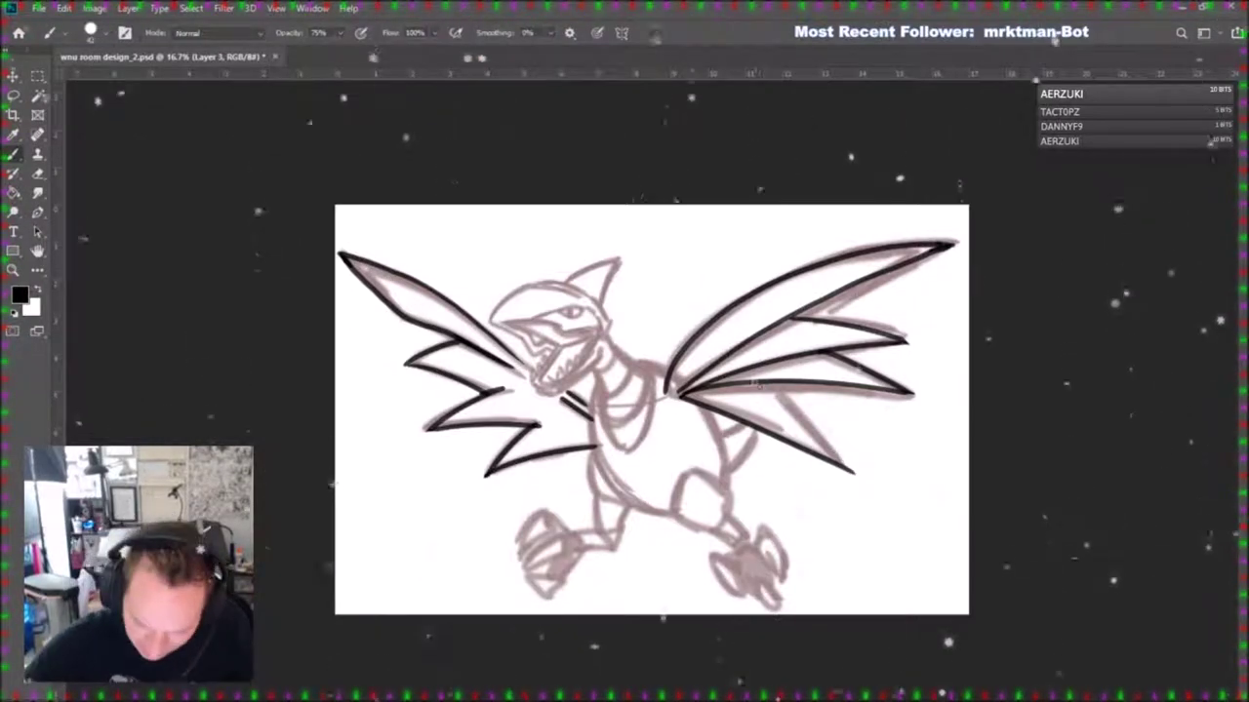
left_click_drag(766, 385, 868, 498)
left_click(37, 174)
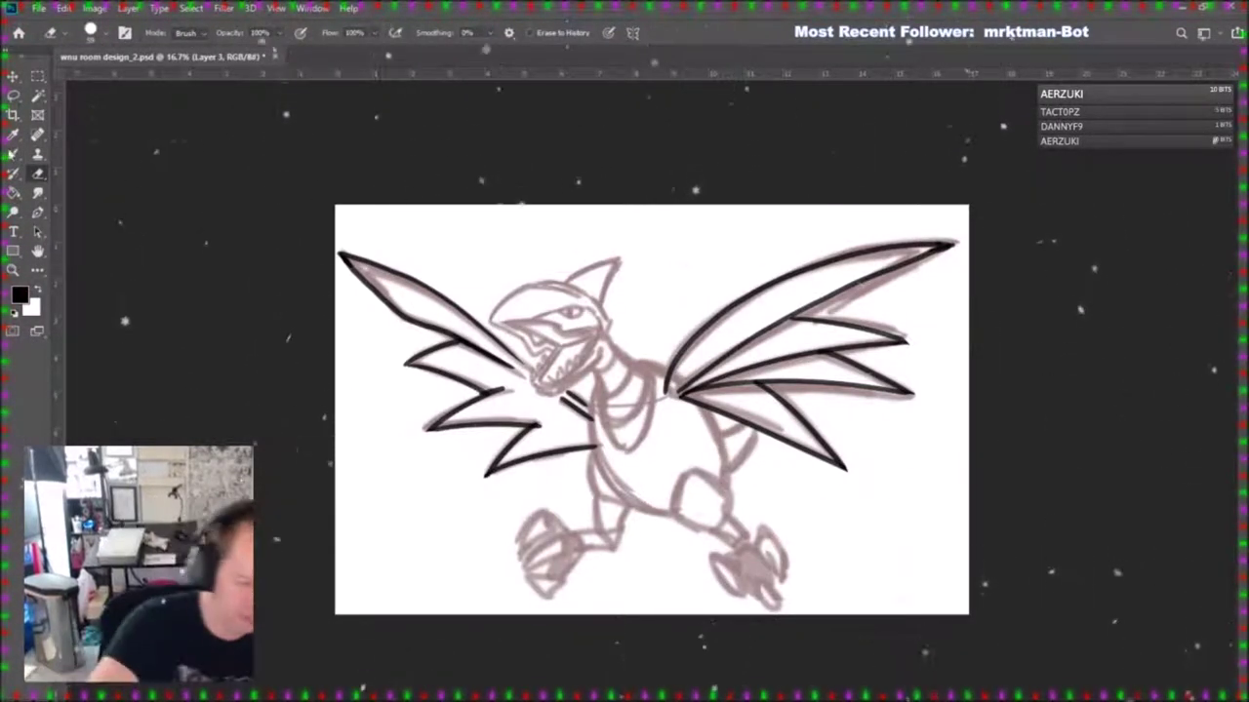
Ink the short shoulder line at the wing joint and the chest and belly contour down to the near thigh.
key("b")
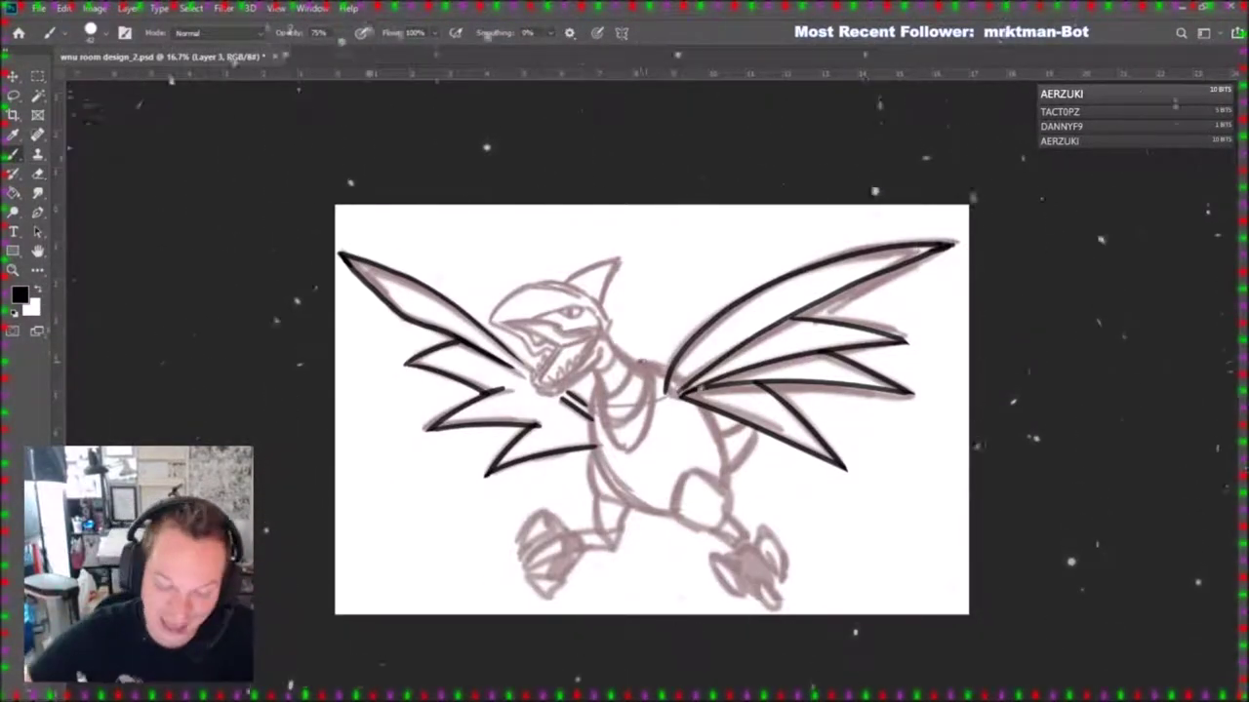
left_click_drag(636, 360, 667, 373)
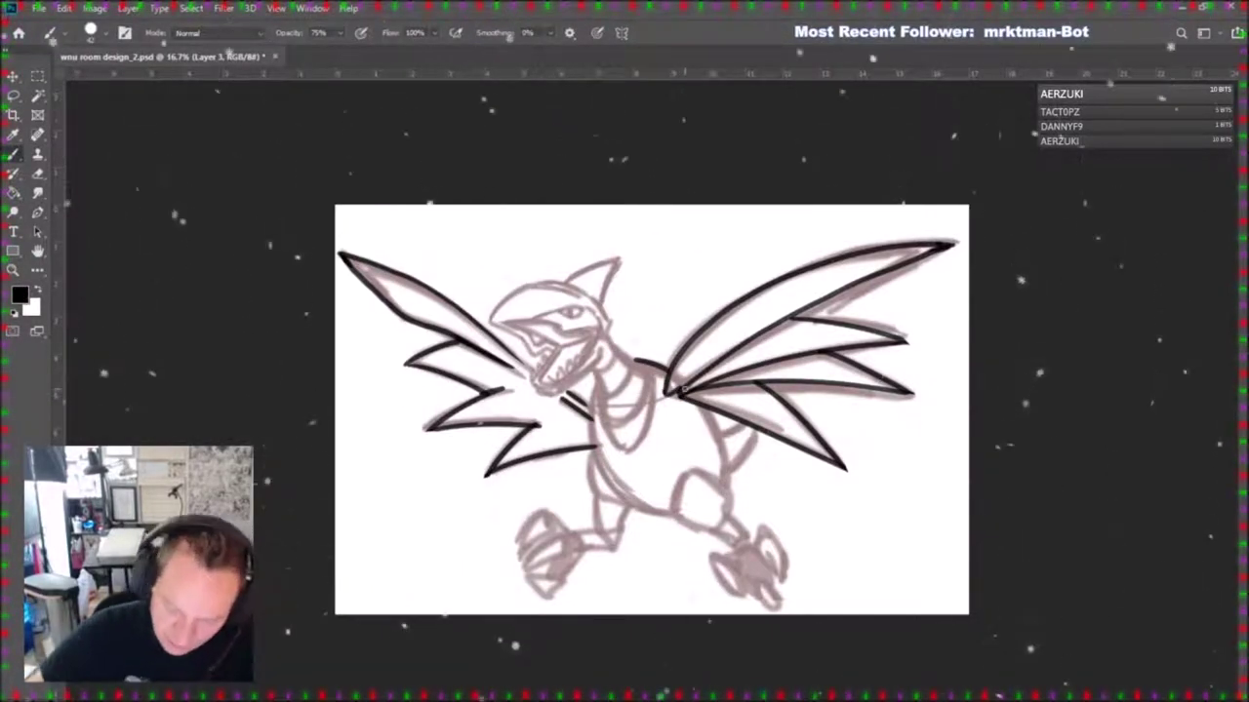
mouse_move(669, 512)
left_mouse_down()
mouse_move(612, 485)
mouse_move(589, 414)
left_mouse_up()
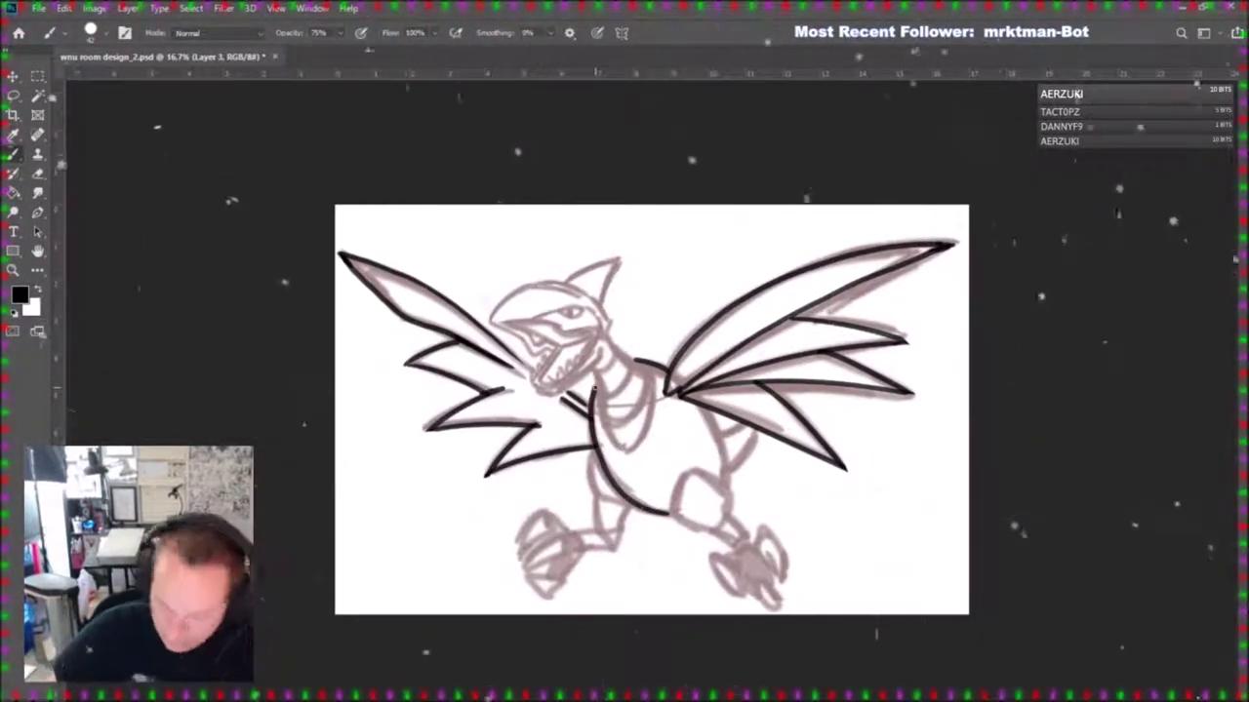
Ink the front leg from the thigh down to the ankle and outline the talons of the front foot.
mouse_move(589, 457)
left_mouse_down()
mouse_move(585, 492)
mouse_move(593, 445)
left_mouse_up()
mouse_move(597, 495)
left_mouse_down()
mouse_move(617, 504)
mouse_move(613, 533)
mouse_move(639, 508)
mouse_move(608, 555)
mouse_move(624, 524)
mouse_move(583, 552)
left_mouse_up()
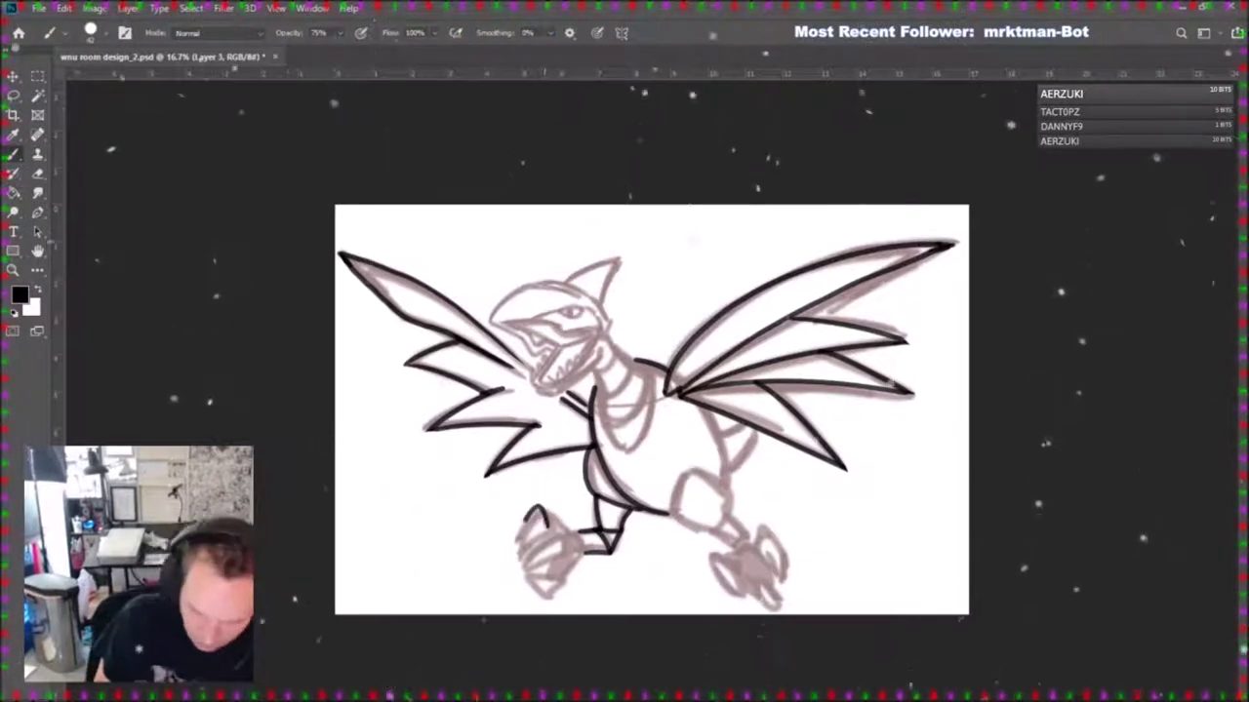
mouse_move(548, 540)
left_mouse_down()
mouse_move(568, 549)
mouse_move(526, 567)
left_mouse_up()
left_click_drag(554, 538, 525, 564)
left_click_drag(542, 509, 584, 554)
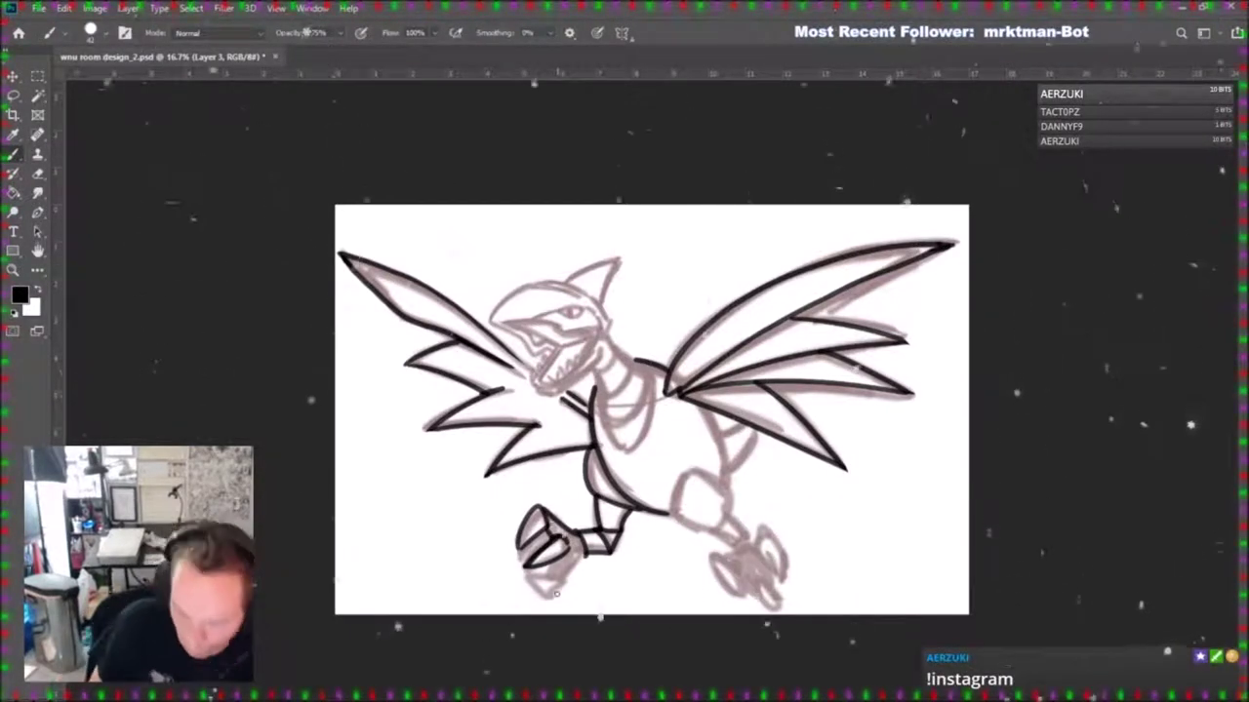
left_click_drag(566, 585, 585, 554)
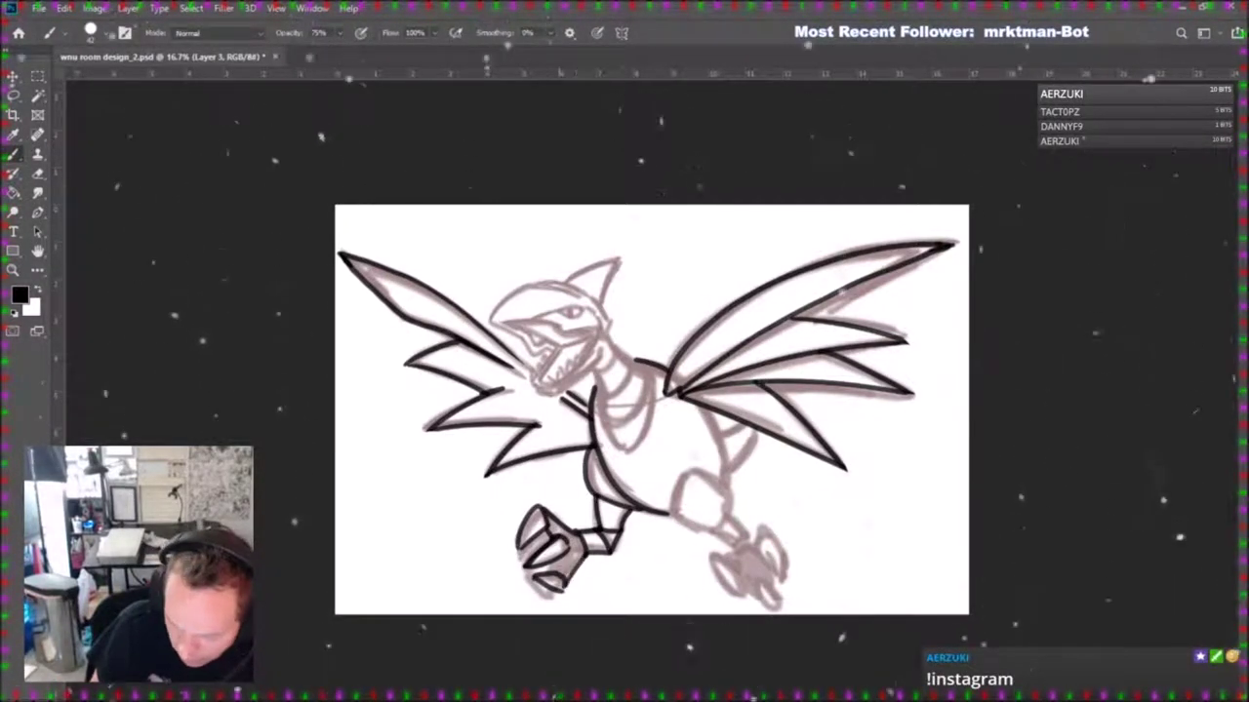
Ink the rounded thigh of the rear leg and the short banded ankle below it.
mouse_move(717, 535)
left_mouse_down()
mouse_move(671, 510)
mouse_move(685, 474)
left_mouse_up()
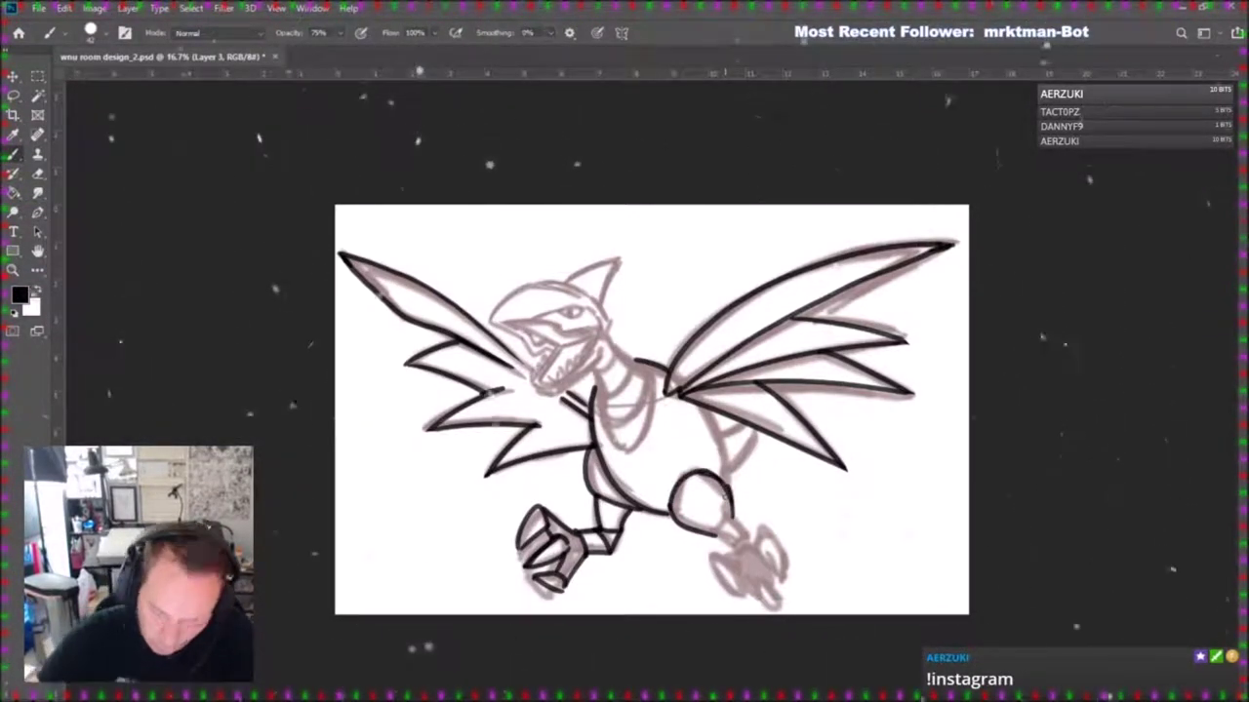
left_click_drag(730, 509, 722, 533)
left_click_drag(721, 534, 737, 547)
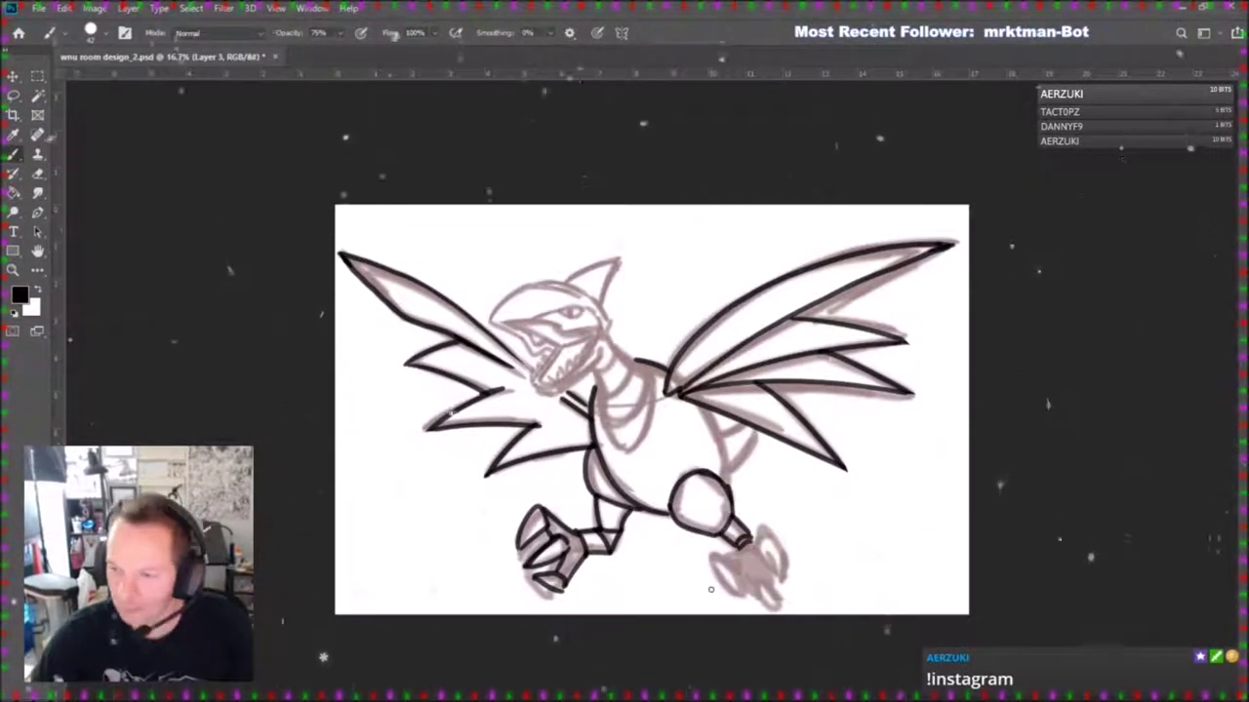
Ink the three talons and palm of the rear foot, and the body's back edge from the wing joint to the thigh.
mouse_move(707, 565)
left_mouse_down()
mouse_move(741, 587)
mouse_move(732, 559)
mouse_move(778, 574)
left_mouse_up()
left_click_drag(765, 527, 785, 574)
mouse_move(726, 542)
left_mouse_down()
mouse_move(762, 602)
mouse_move(784, 609)
mouse_move(762, 600)
mouse_move(776, 570)
left_mouse_up()
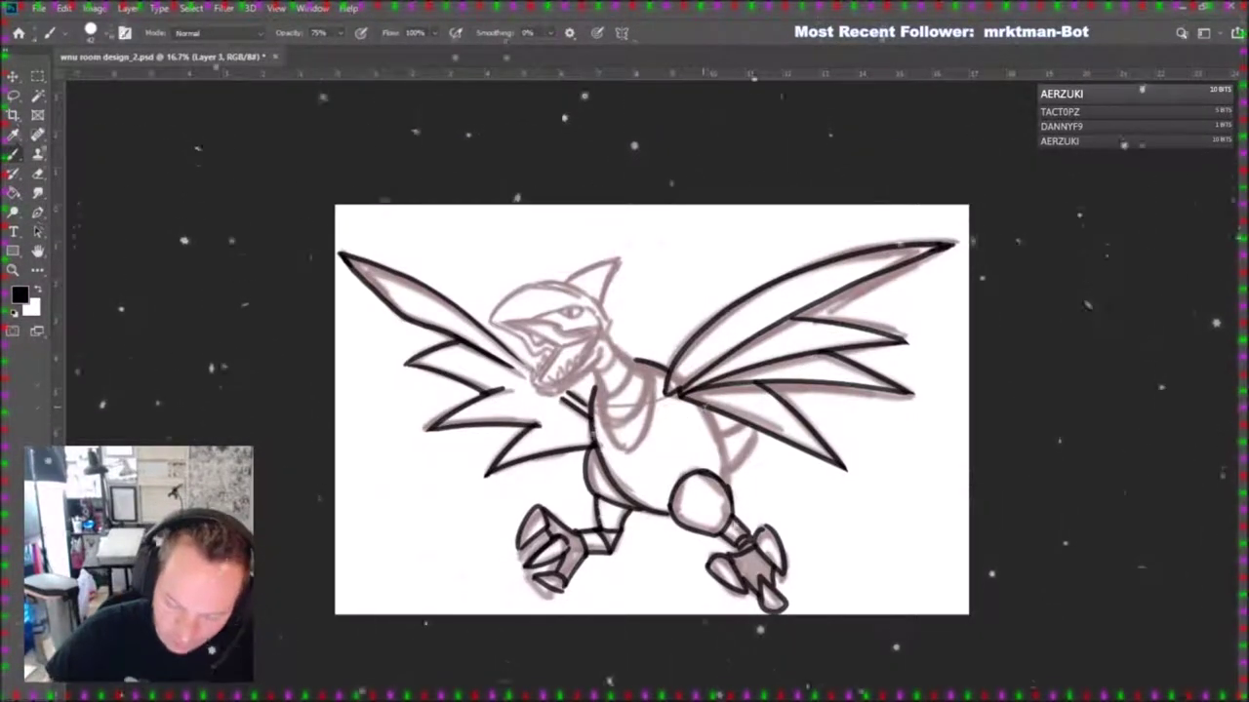
left_click_drag(701, 404, 723, 464)
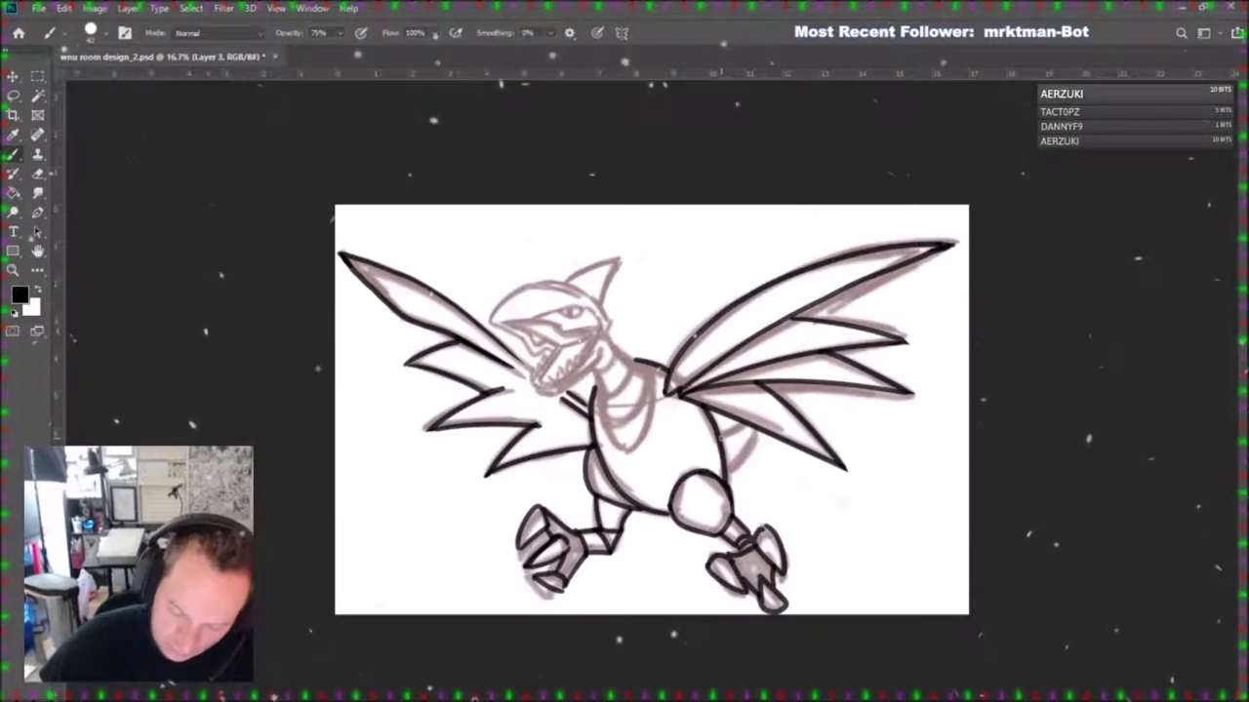
left_click_drag(754, 437, 730, 476)
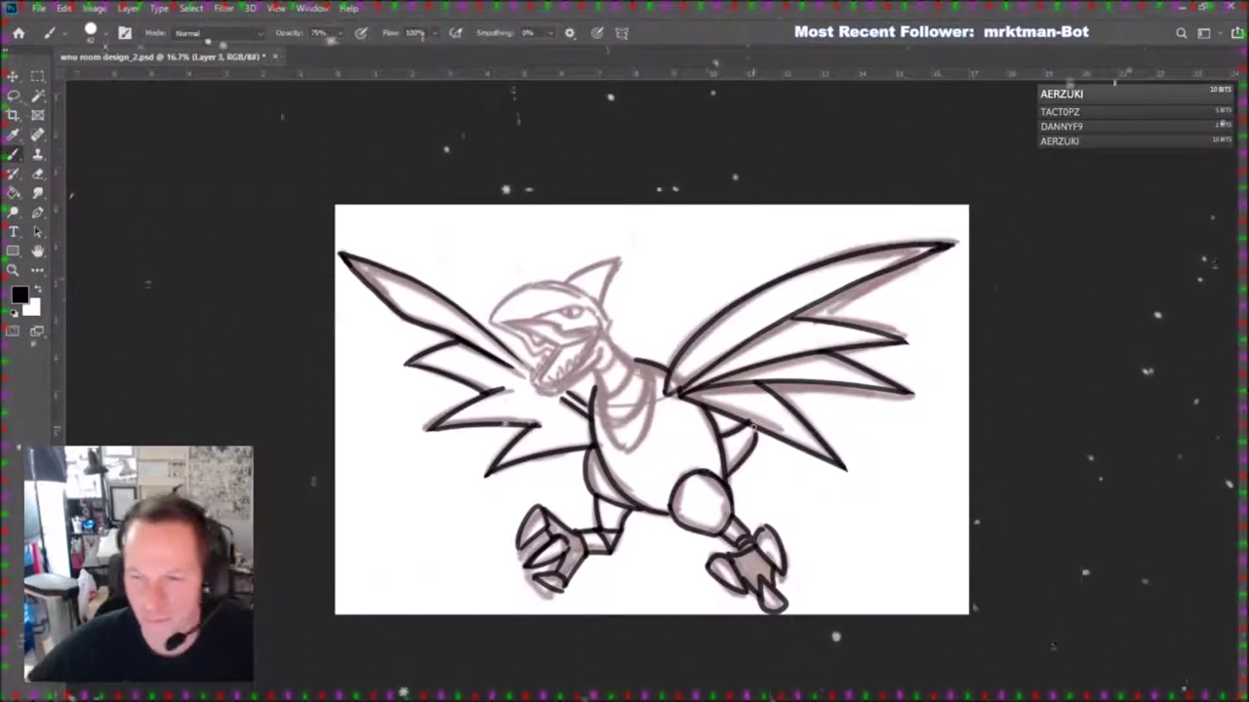
key("ctrl+z")
key("ctrl+z")
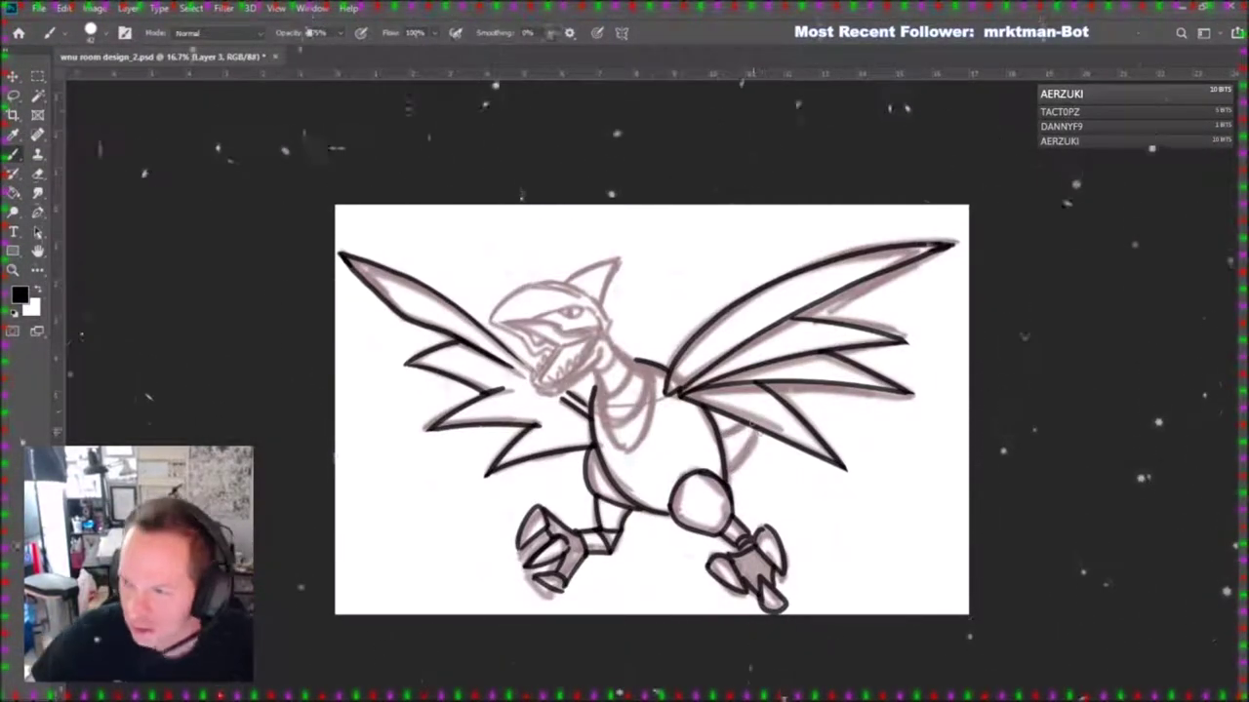
Ink the curved tail behind the body and the outline of the head from the beak over the crown to the pointed crest.
left_click_drag(756, 435, 733, 476)
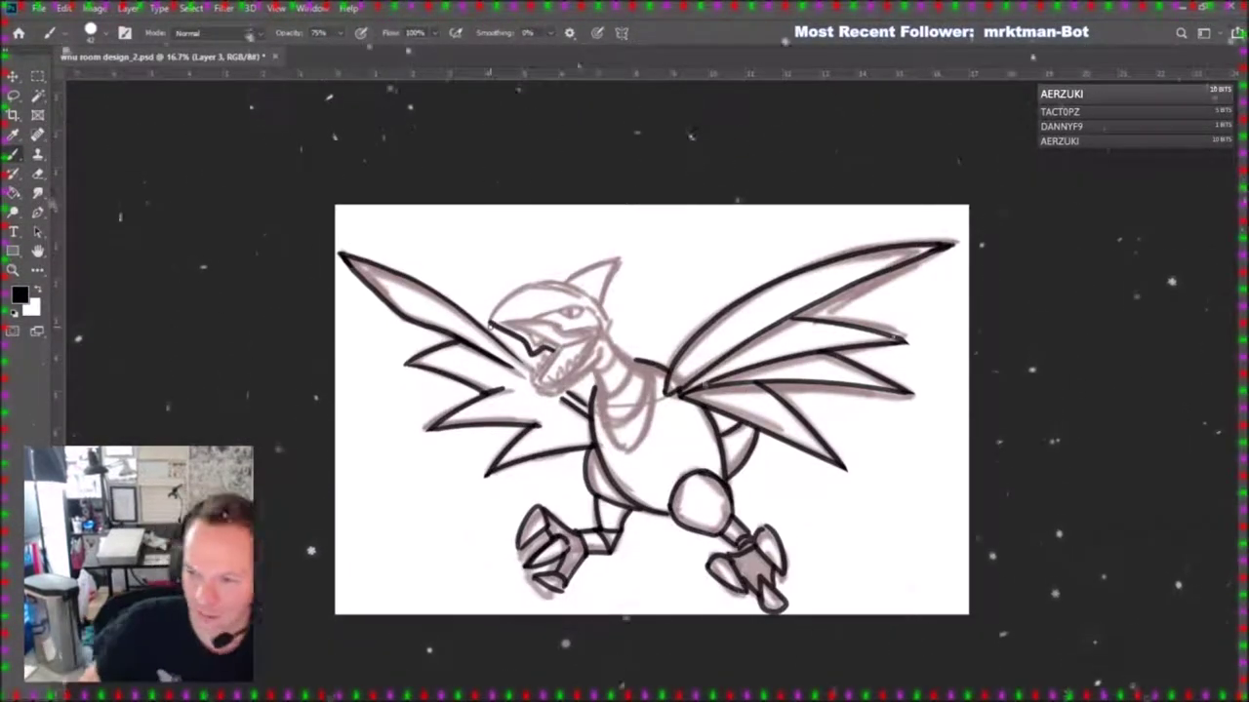
mouse_move(490, 322)
left_mouse_down()
mouse_move(538, 280)
mouse_move(622, 259)
left_mouse_up()
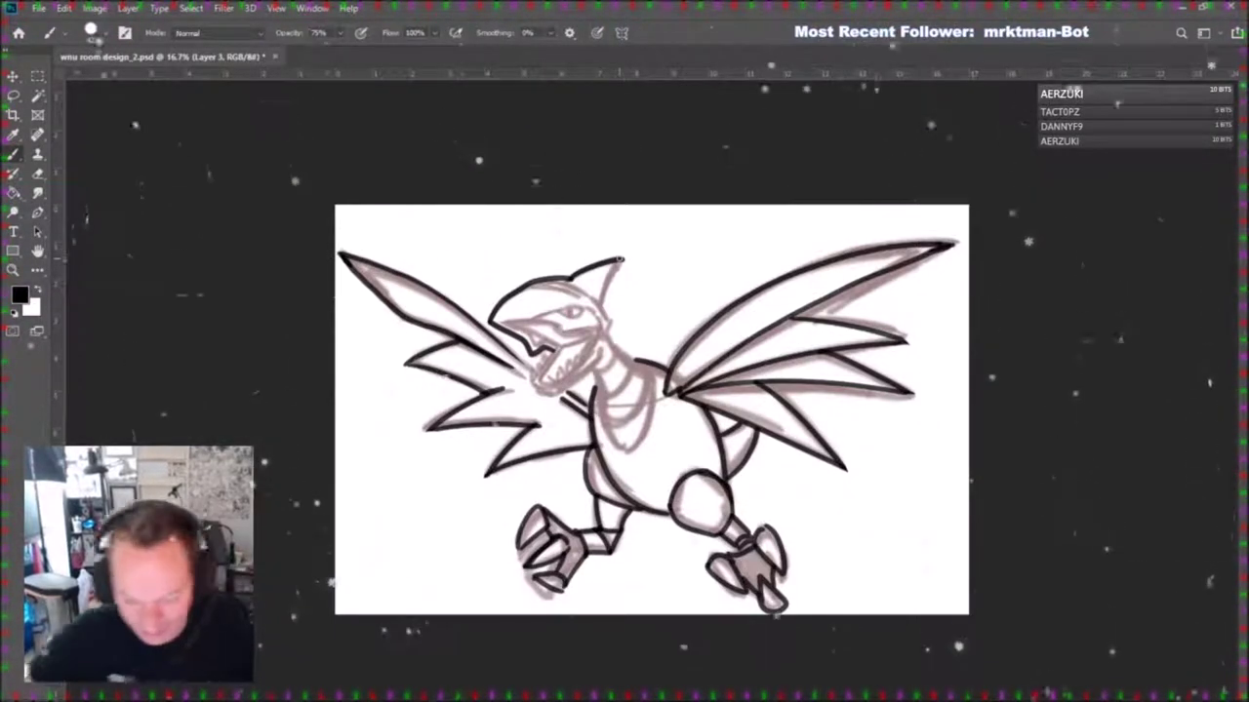
key("ctrl+z")
key("ctrl+z")
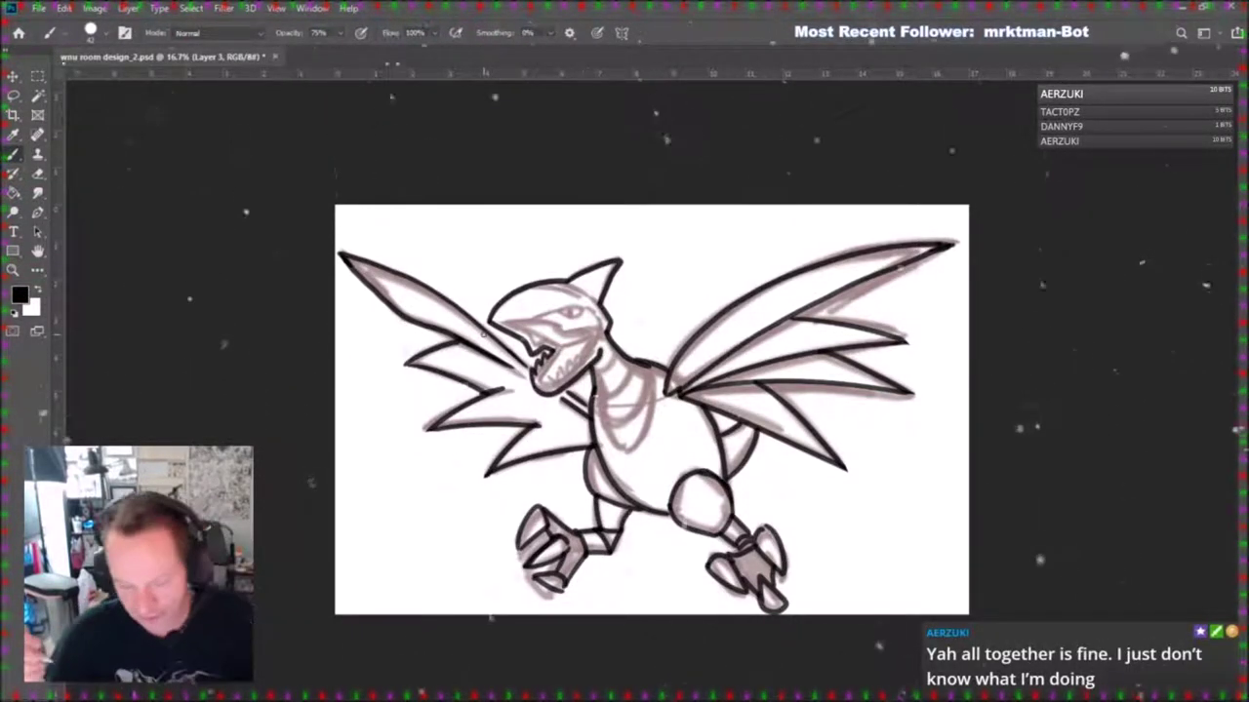
Ink the eye, teeth and neck bands, and extend the far wing's feather lines to meet the head and body.
left_click(39, 175)
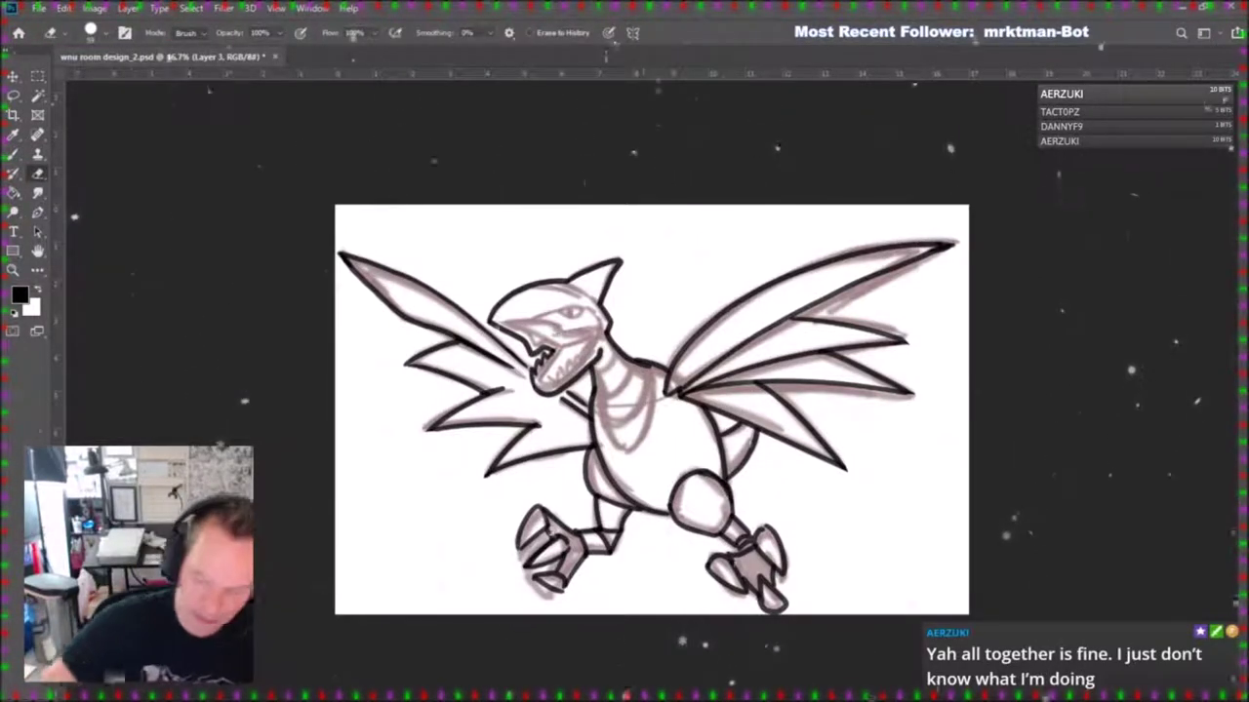
left_click(14, 158)
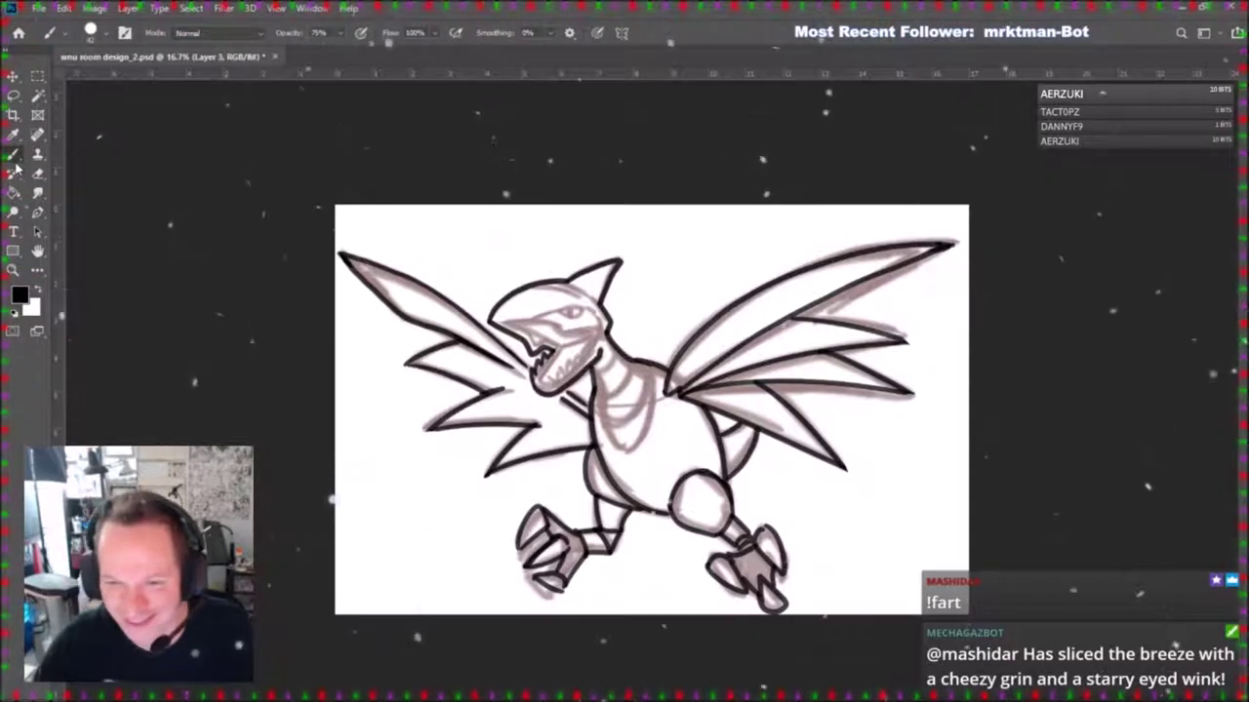
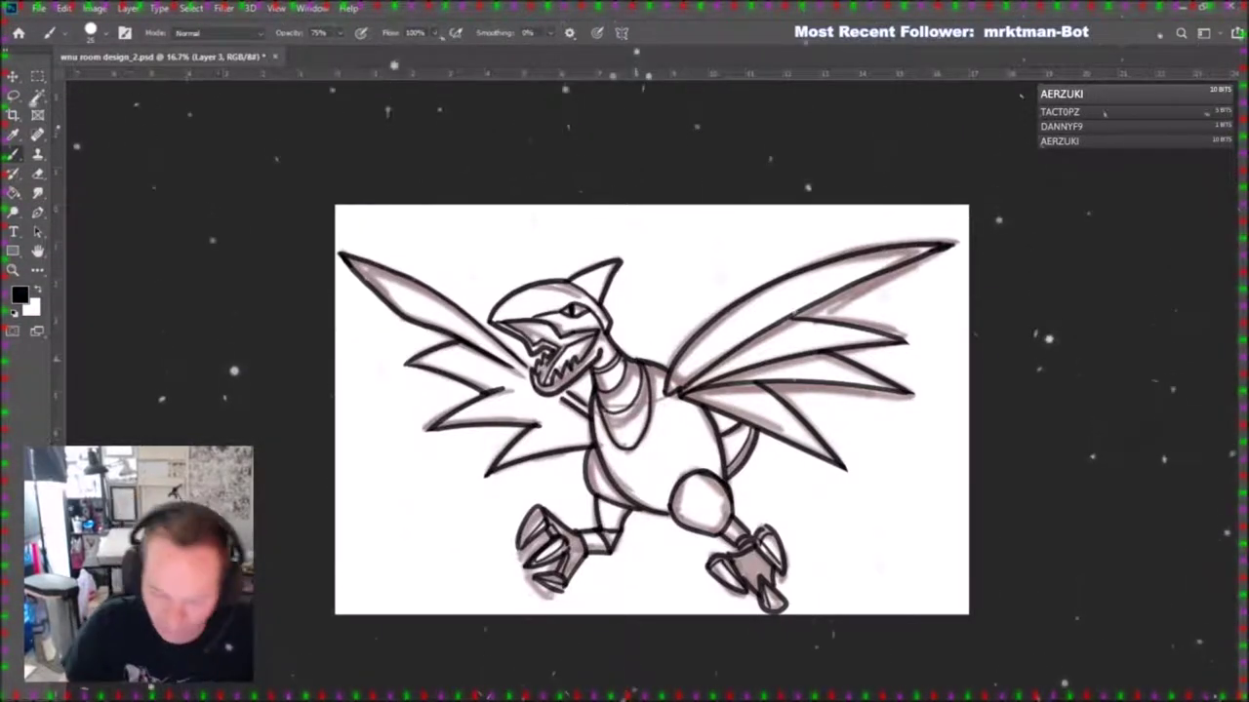
mouse_move(600, 407)
left_mouse_down()
mouse_move(640, 402)
mouse_move(636, 363)
mouse_move(617, 381)
mouse_move(619, 354)
left_mouse_up()
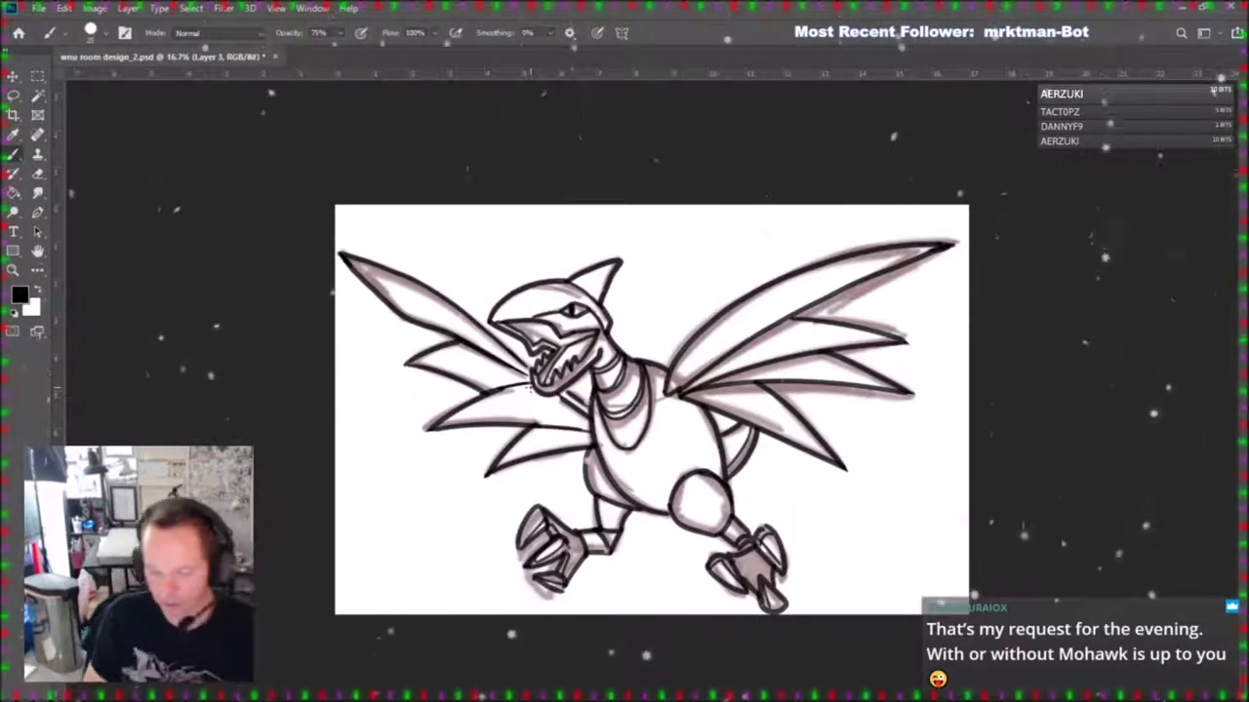
Hide the faded sketch and duplicate the line-art layer to strengthen the black lines.
left_click(988, 491)
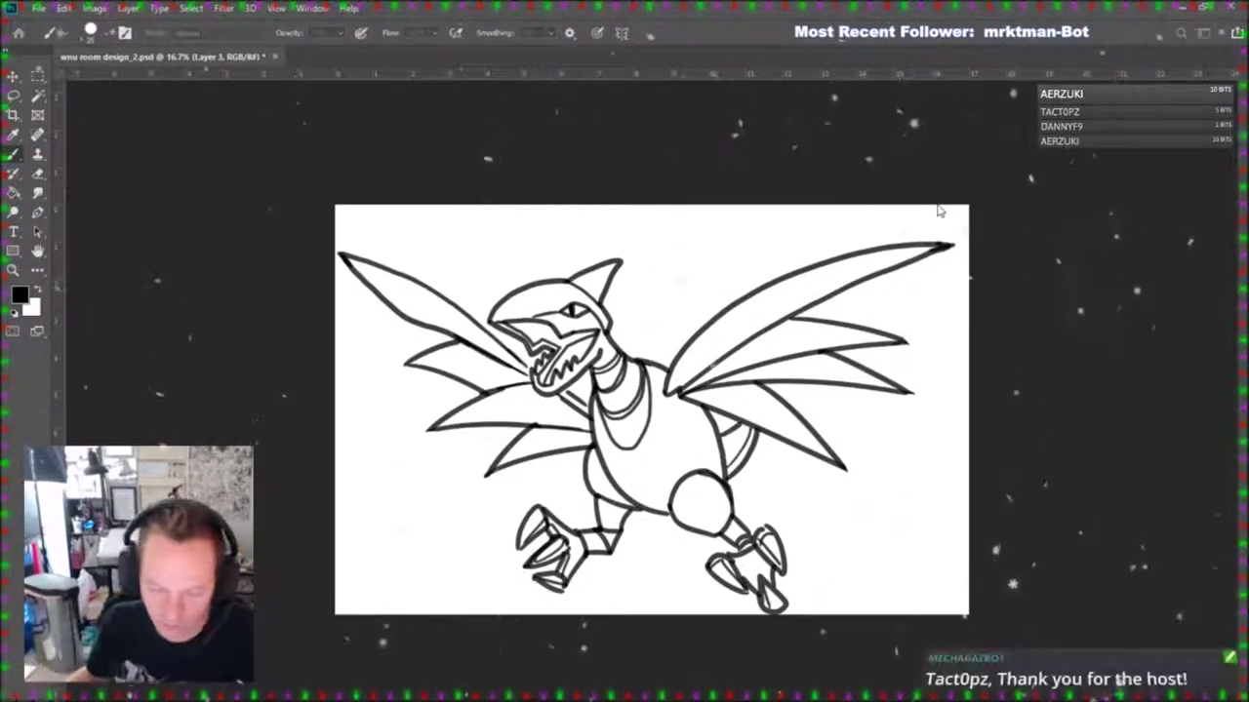
key("ctrl+j")
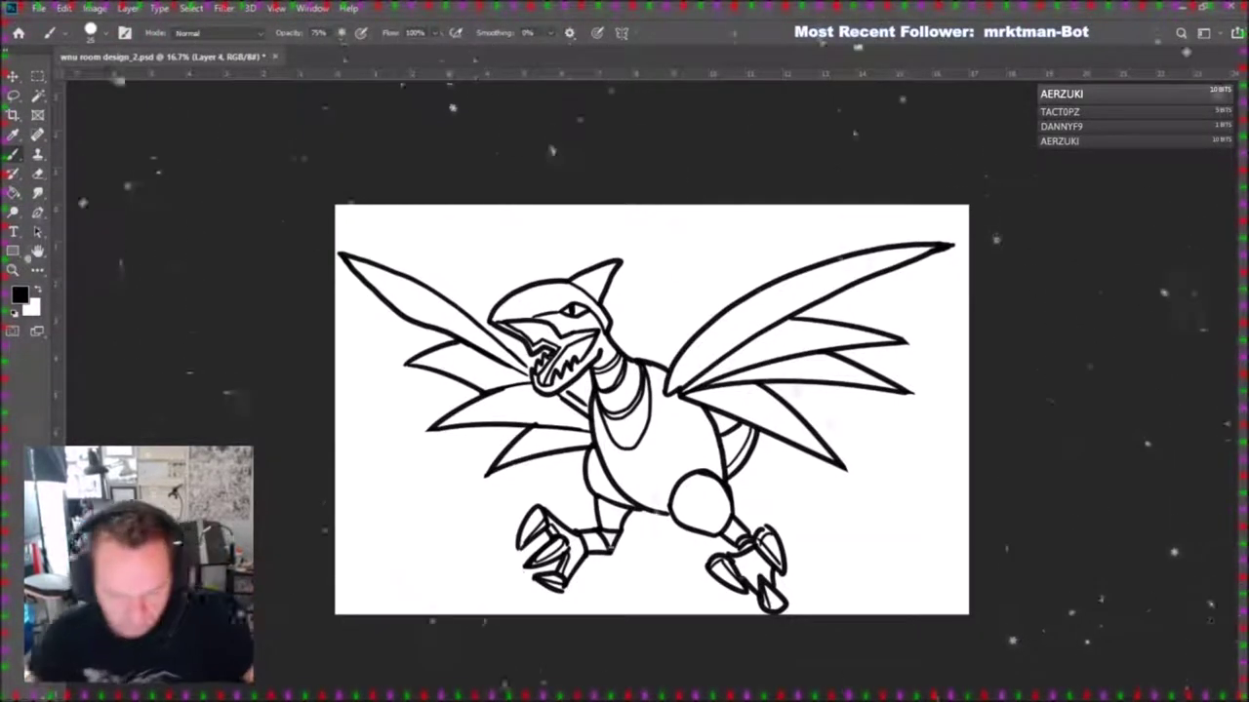
Select the creature's silhouette from the line art with the Magic Wand and fill it with light grey on Layer 4.
key("i")
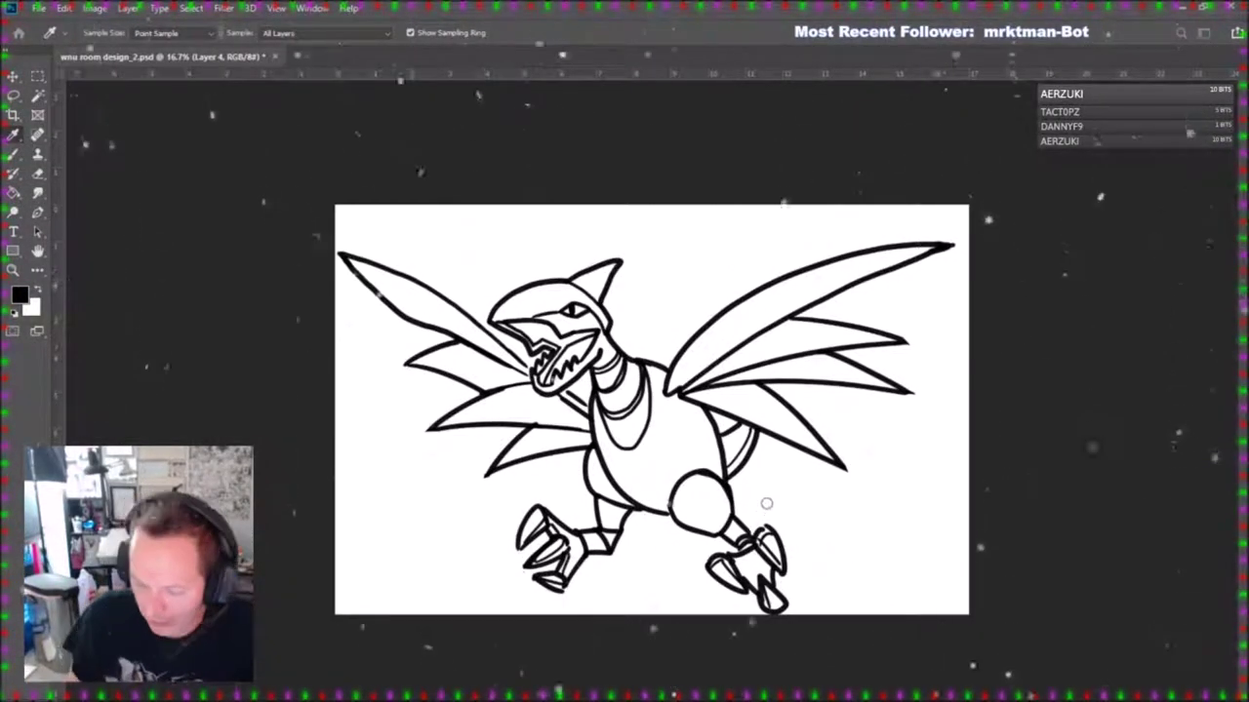
left_click(1083, 456)
key("b")
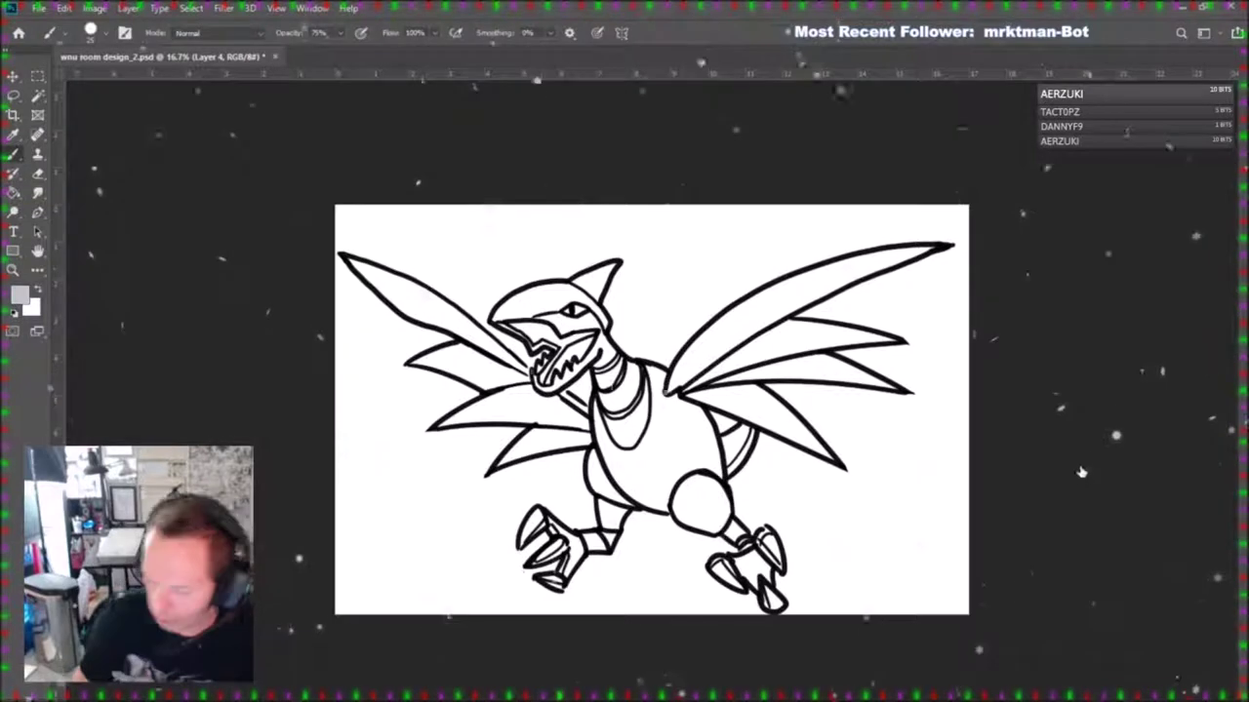
key("w")
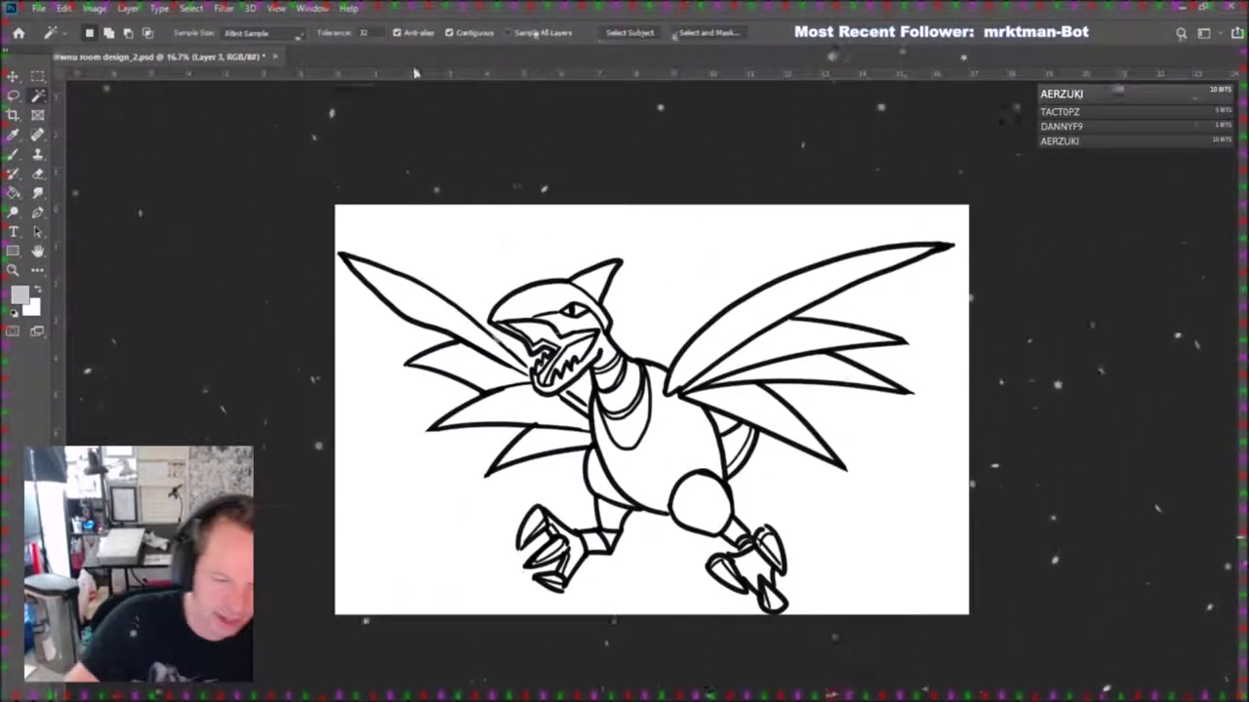
left_click(915, 323)
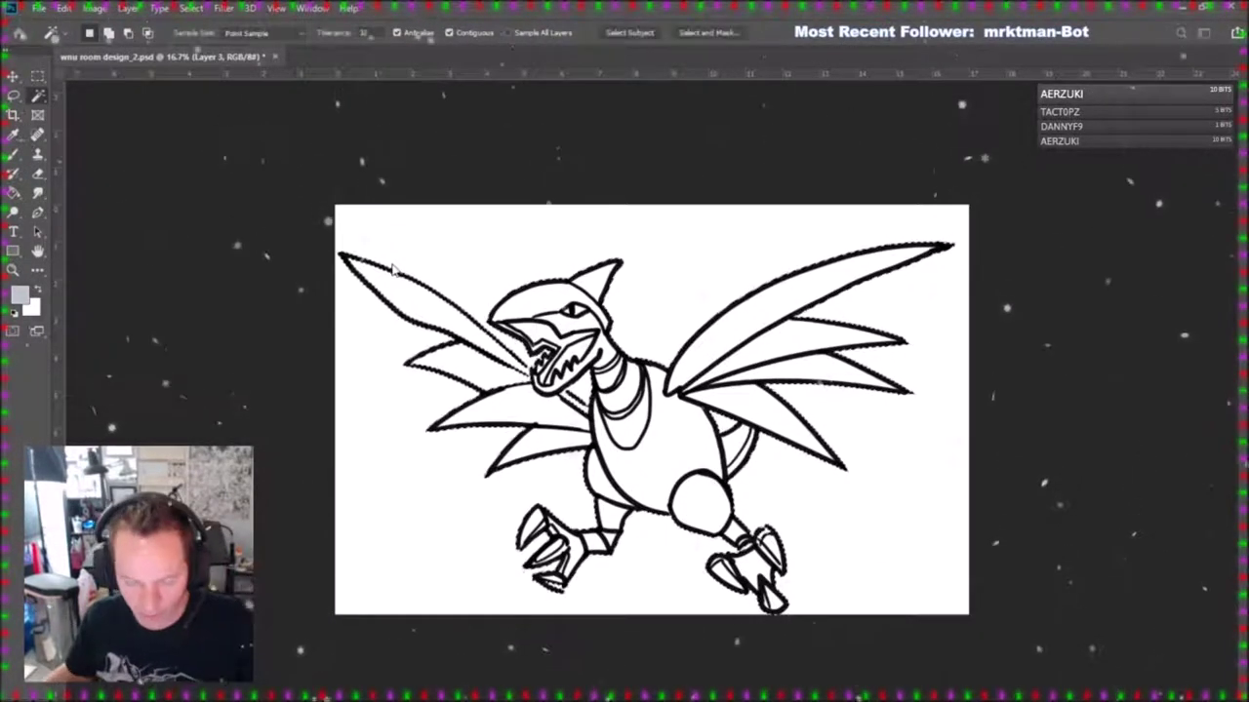
left_click(1062, 580)
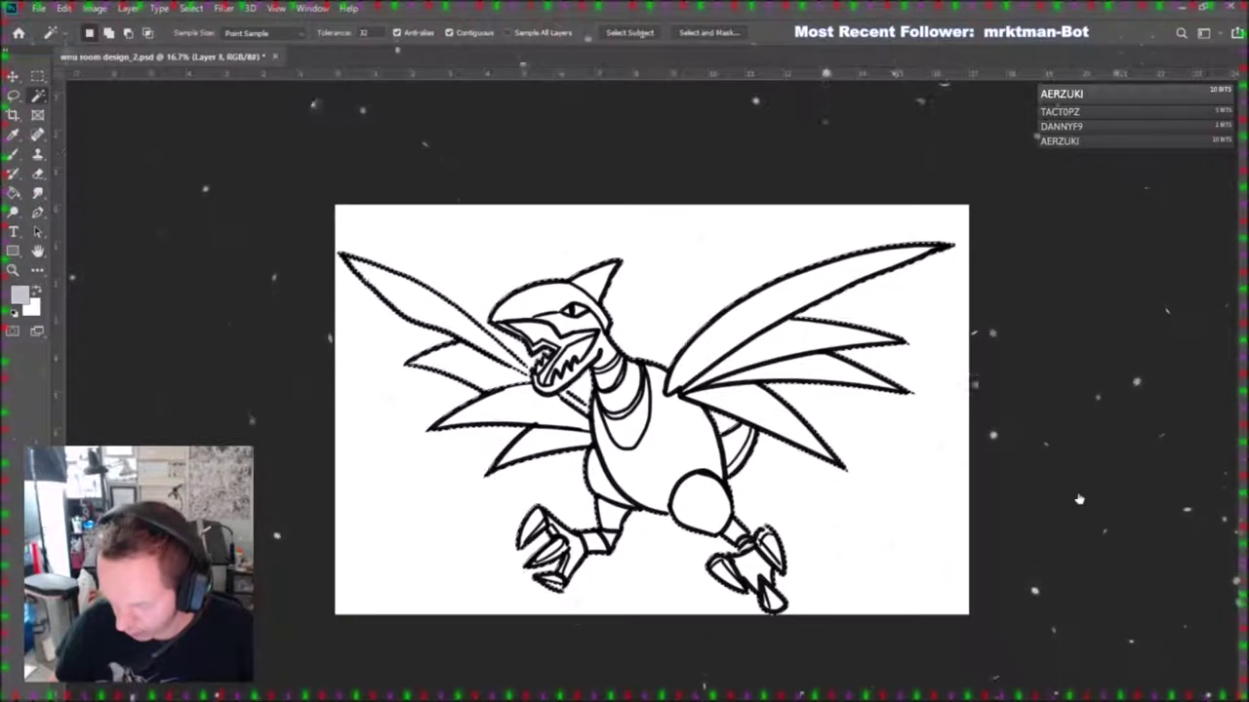
key("g")
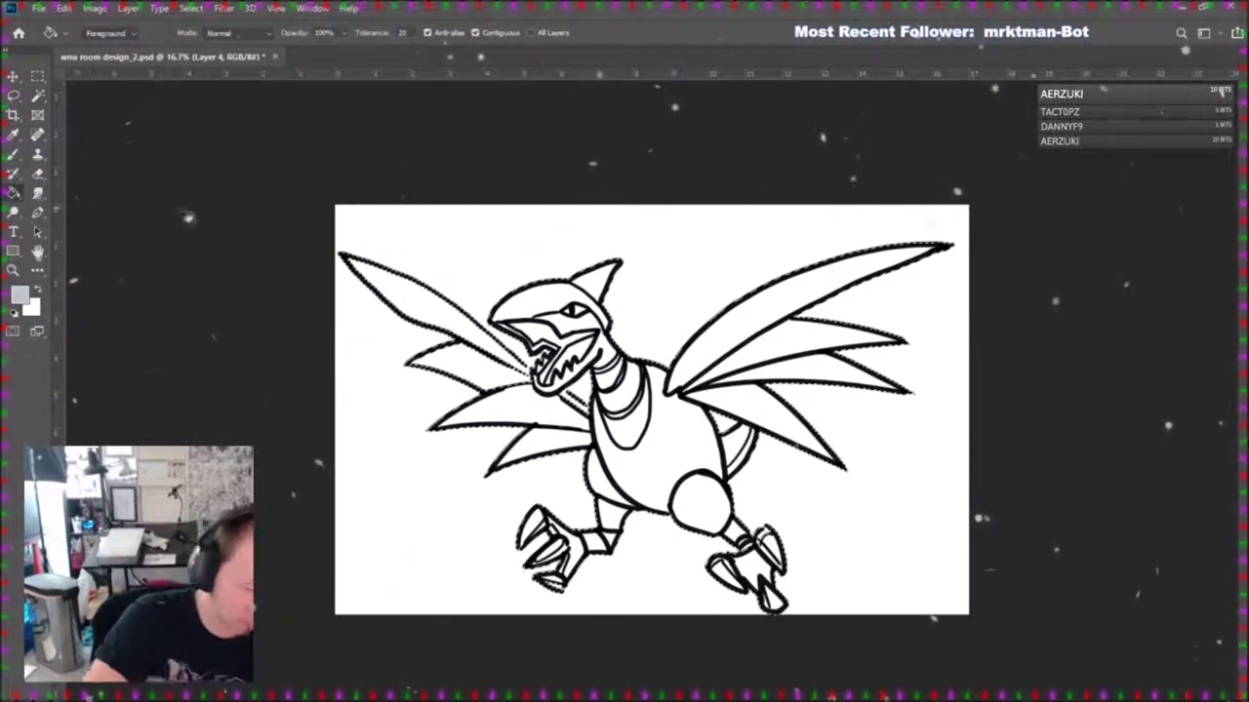
left_click(679, 455)
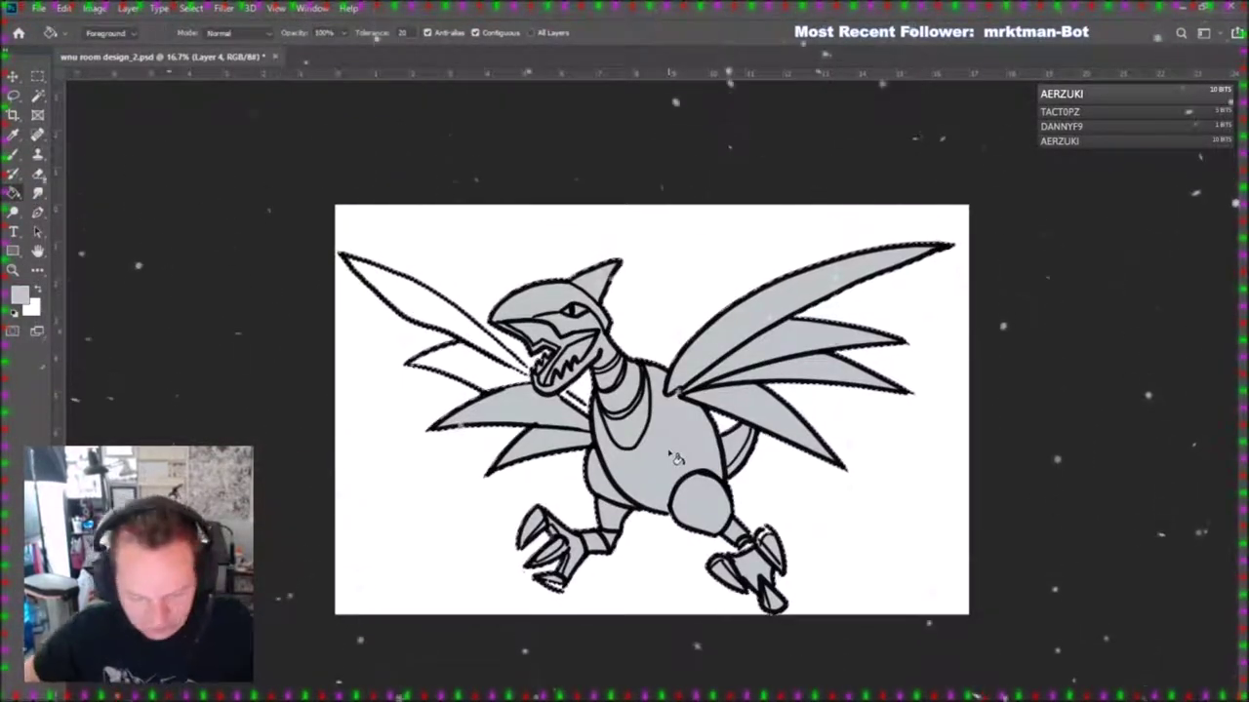
key("ctrl+d")
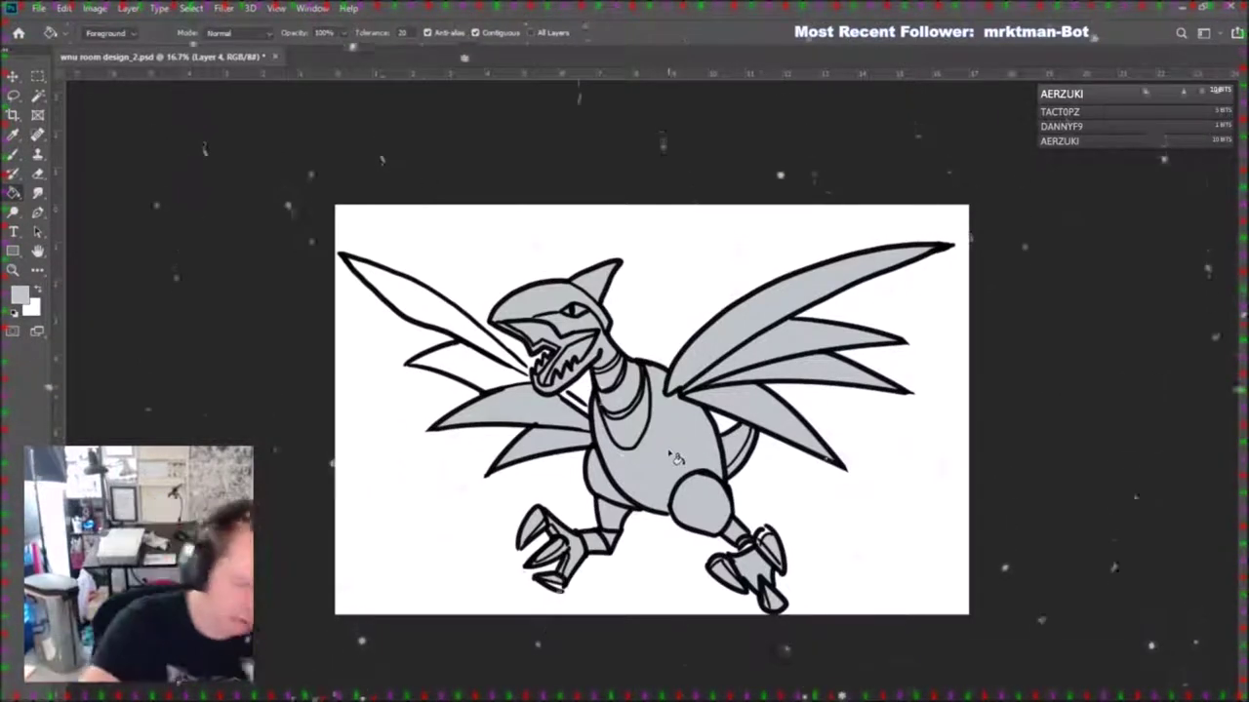
Paint the unfilled upper feathers of the far wing light grey using the Pencil tool with an enlarged tip.
left_click(13, 154)
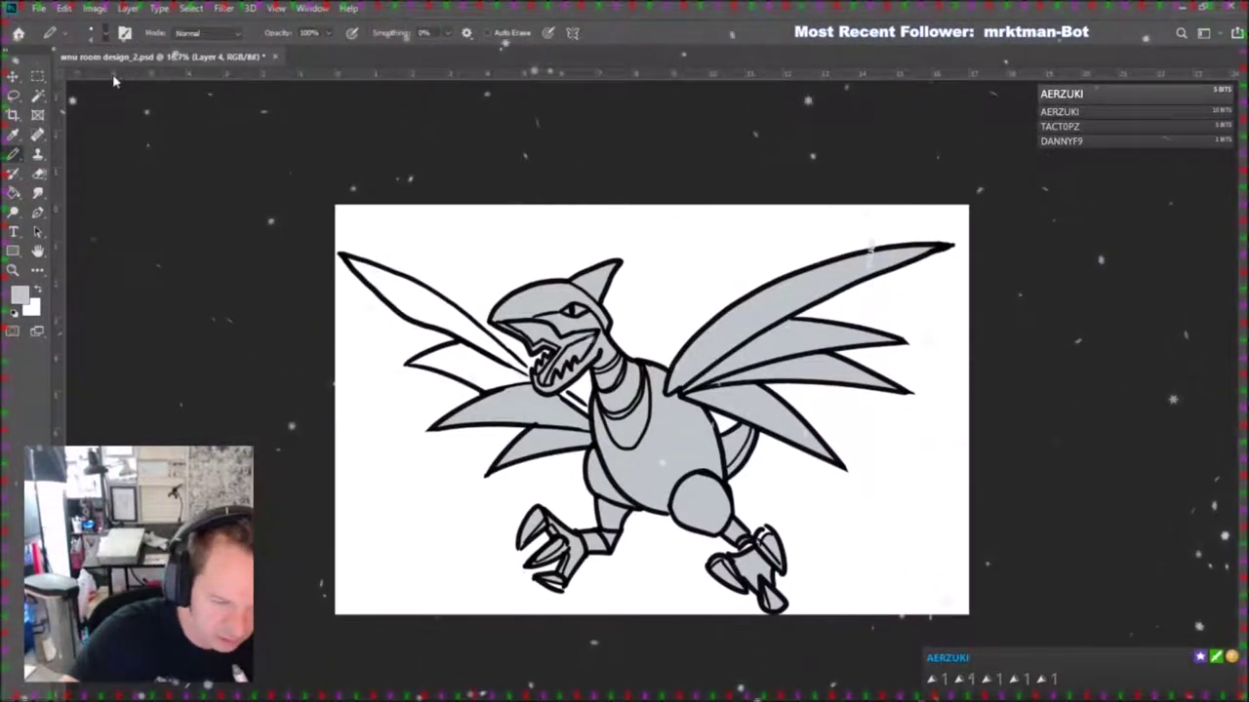
key("bracketright")
key("bracketright")
key("bracketright")
key("bracketright")
key("bracketright")
left_click_drag(504, 356, 463, 376)
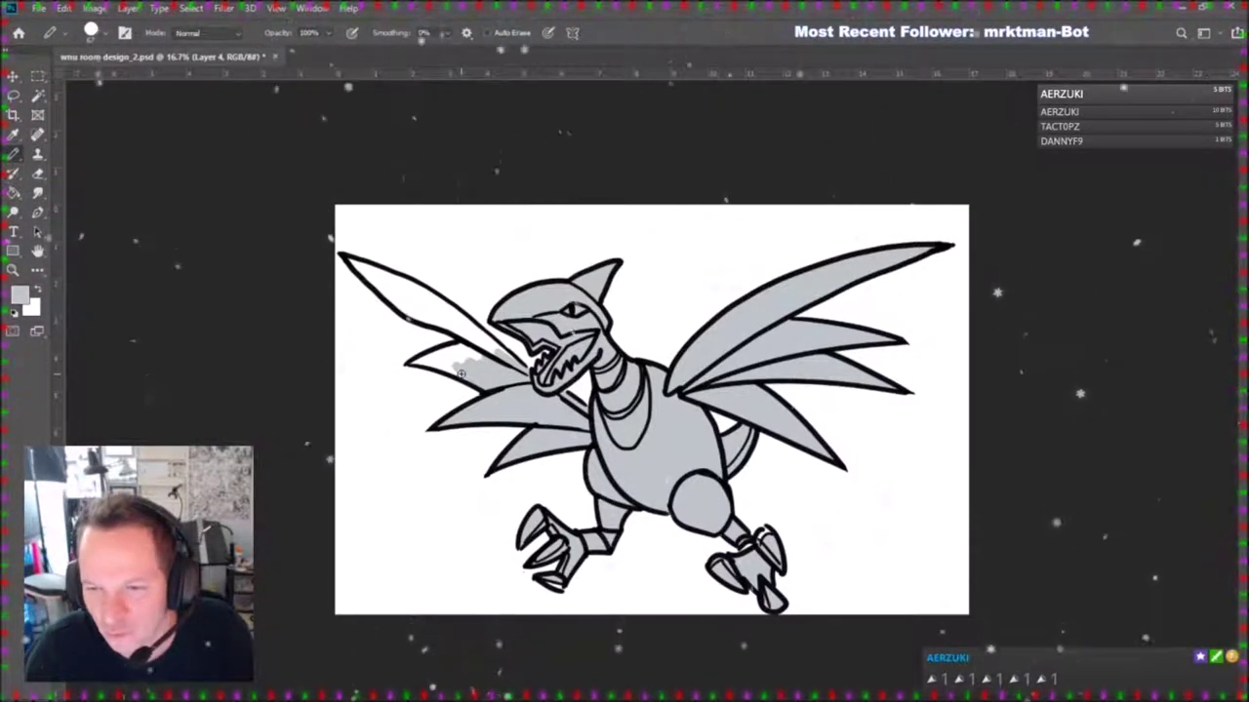
mouse_move(462, 373)
left_mouse_down()
mouse_move(379, 285)
mouse_move(435, 305)
mouse_move(394, 279)
mouse_move(493, 342)
left_mouse_up()
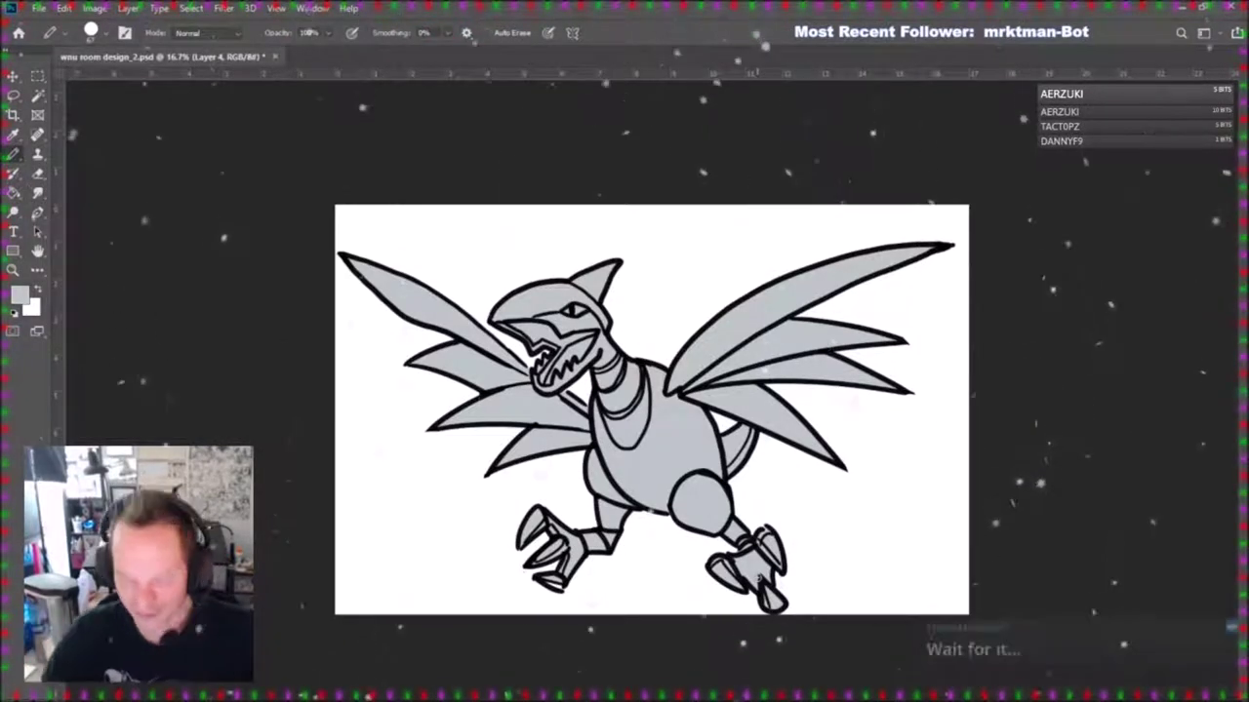
Choose a dark slate grey and paint the creature's neck and collar with it.
key("i")
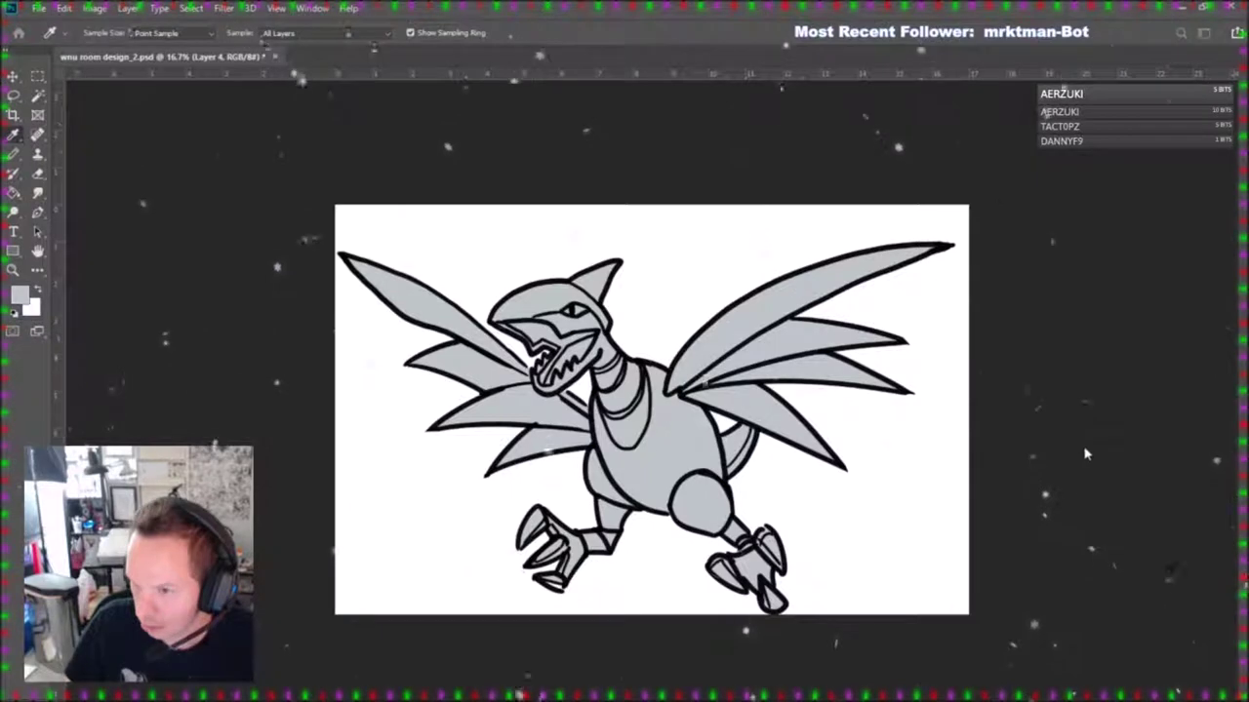
key("d")
key("b")
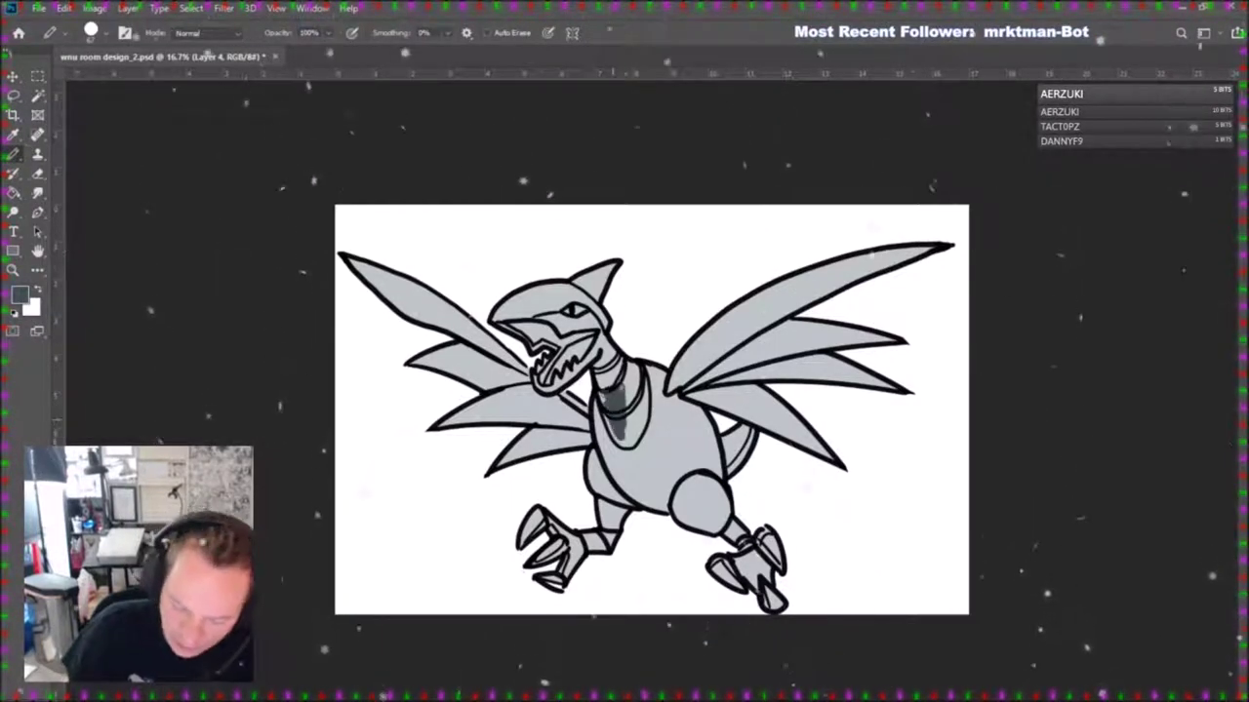
left_click_drag(605, 374, 615, 394)
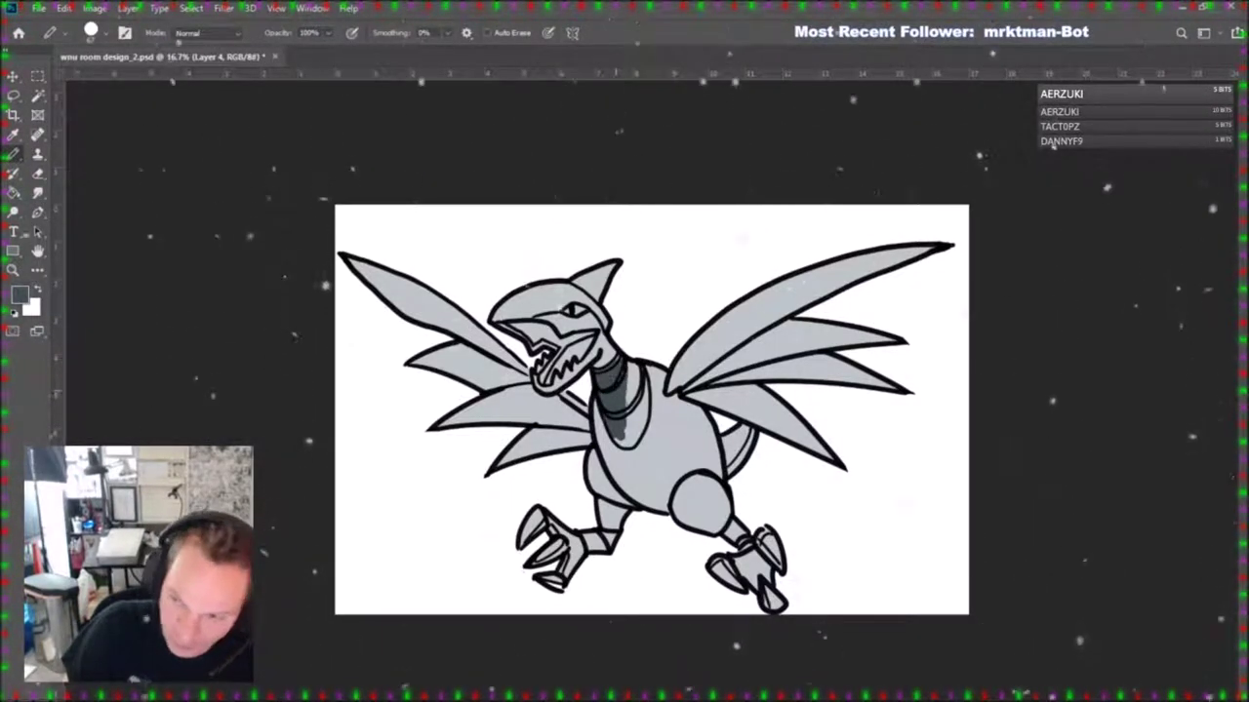
left_click_drag(639, 420, 635, 373)
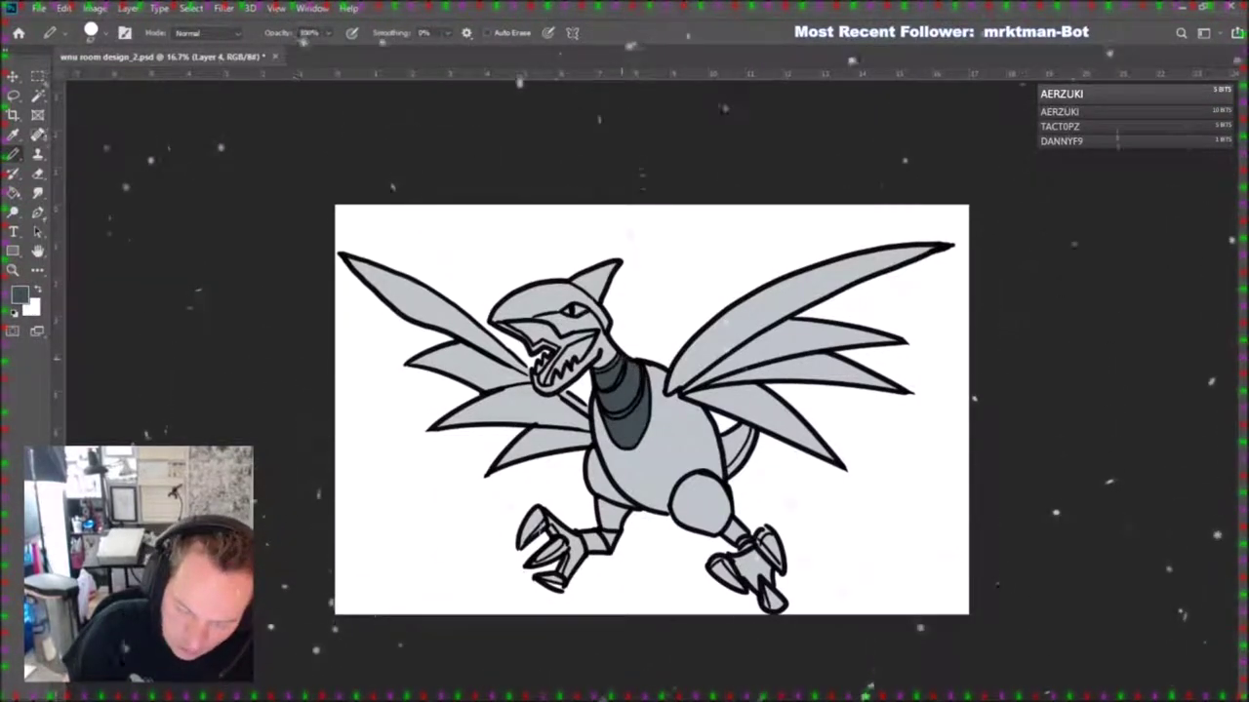
Paint the palms of both feet and the tail dark slate grey, leaving the talons light grey.
mouse_move(743, 563)
left_mouse_down()
mouse_move(749, 583)
mouse_move(767, 573)
left_mouse_up()
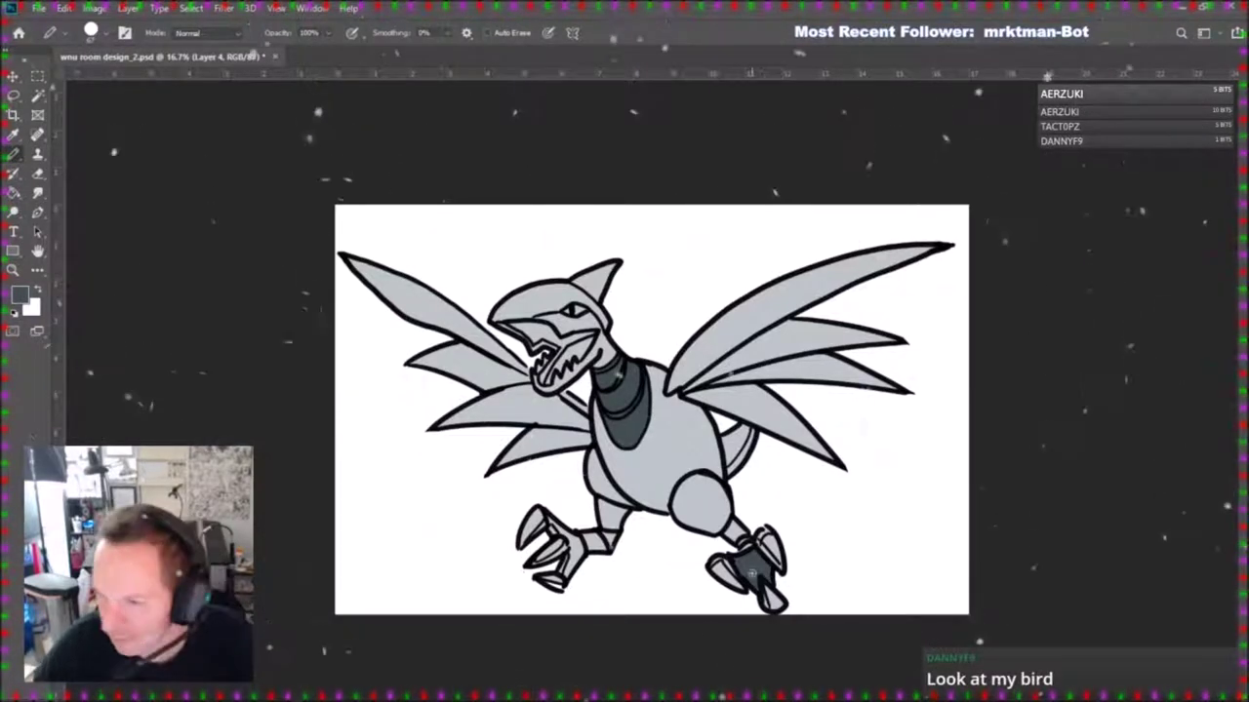
left_click_drag(564, 574, 573, 538)
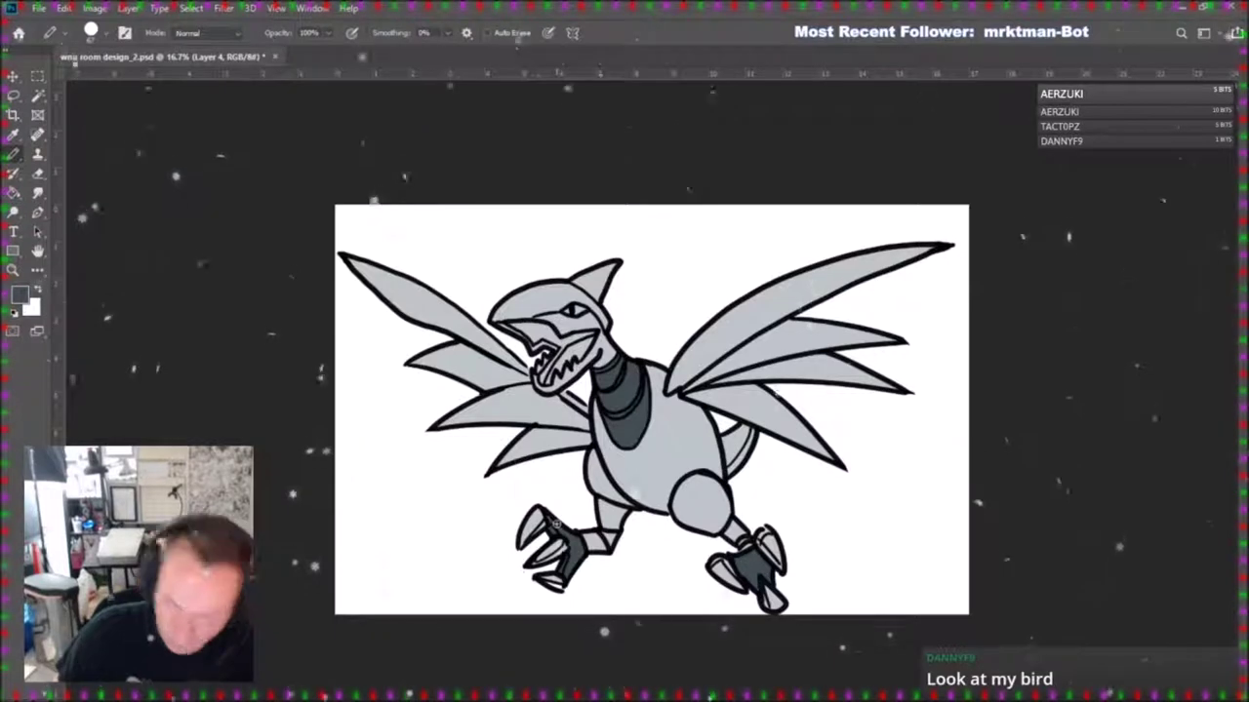
mouse_move(738, 442)
left_mouse_down()
mouse_move(729, 470)
mouse_move(725, 443)
mouse_move(751, 430)
left_mouse_up()
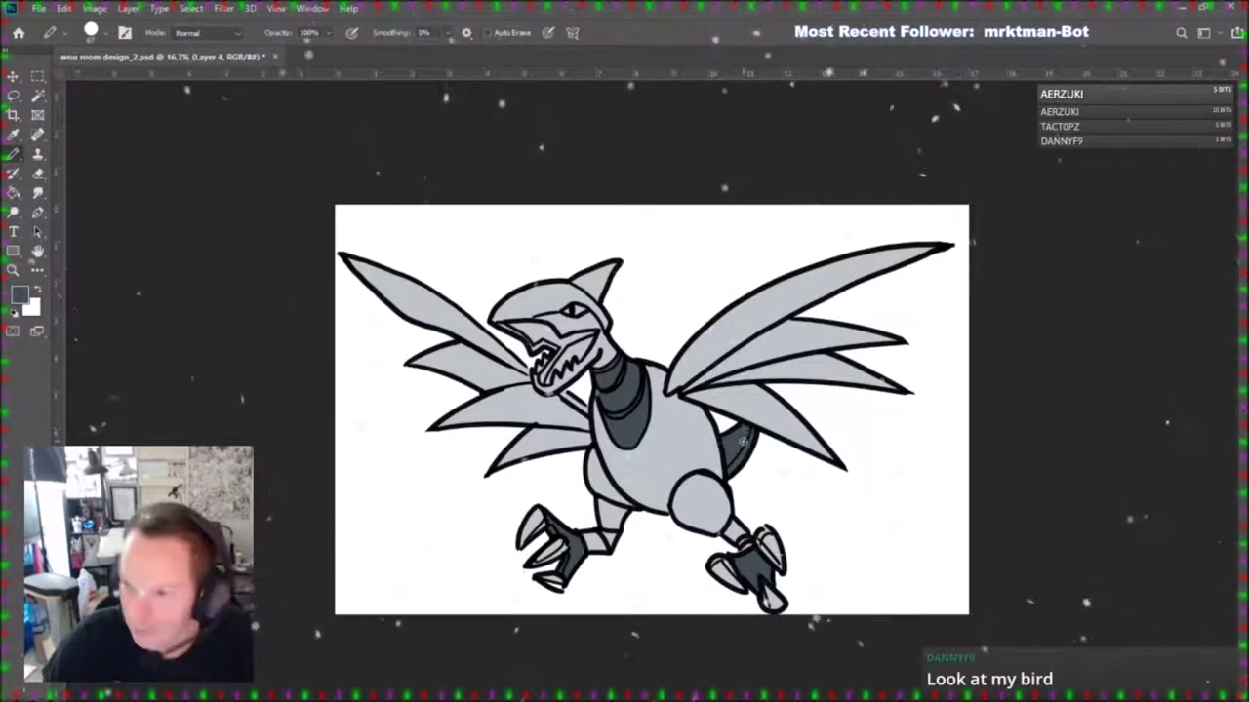
Choose a dark red and select the light grey fill with the Magic Wand to confine the painting to it.
key("i")
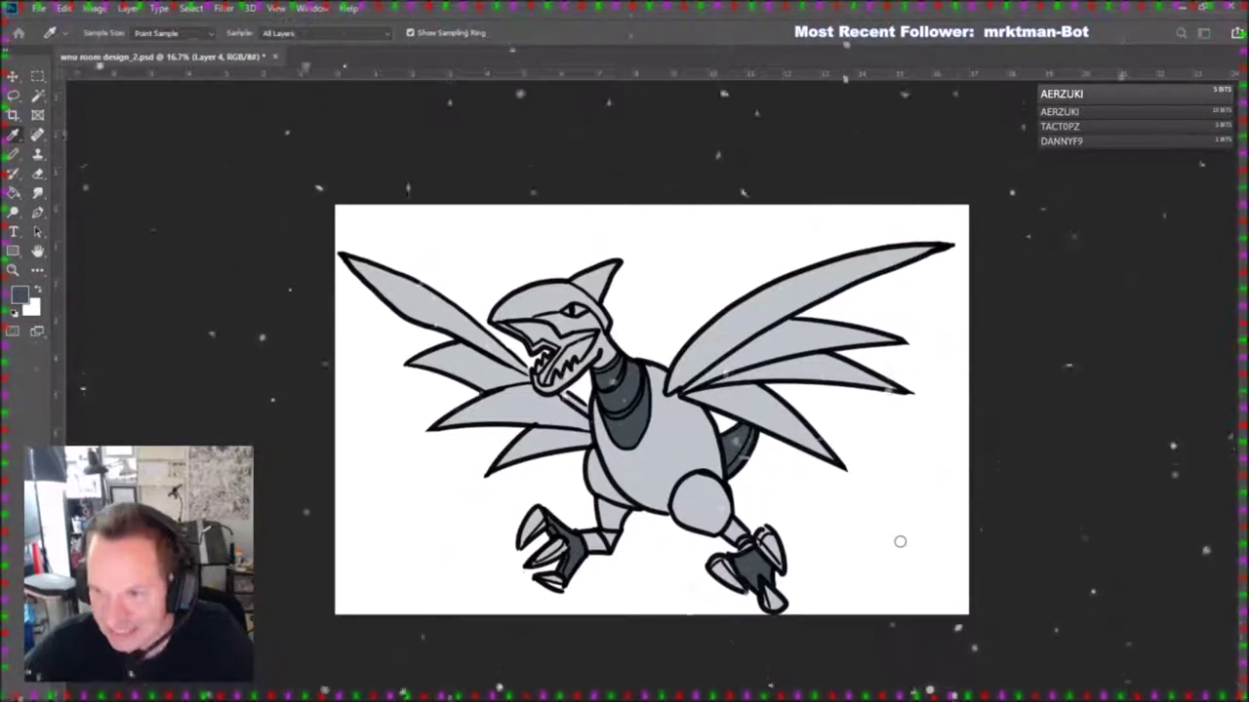
key("b")
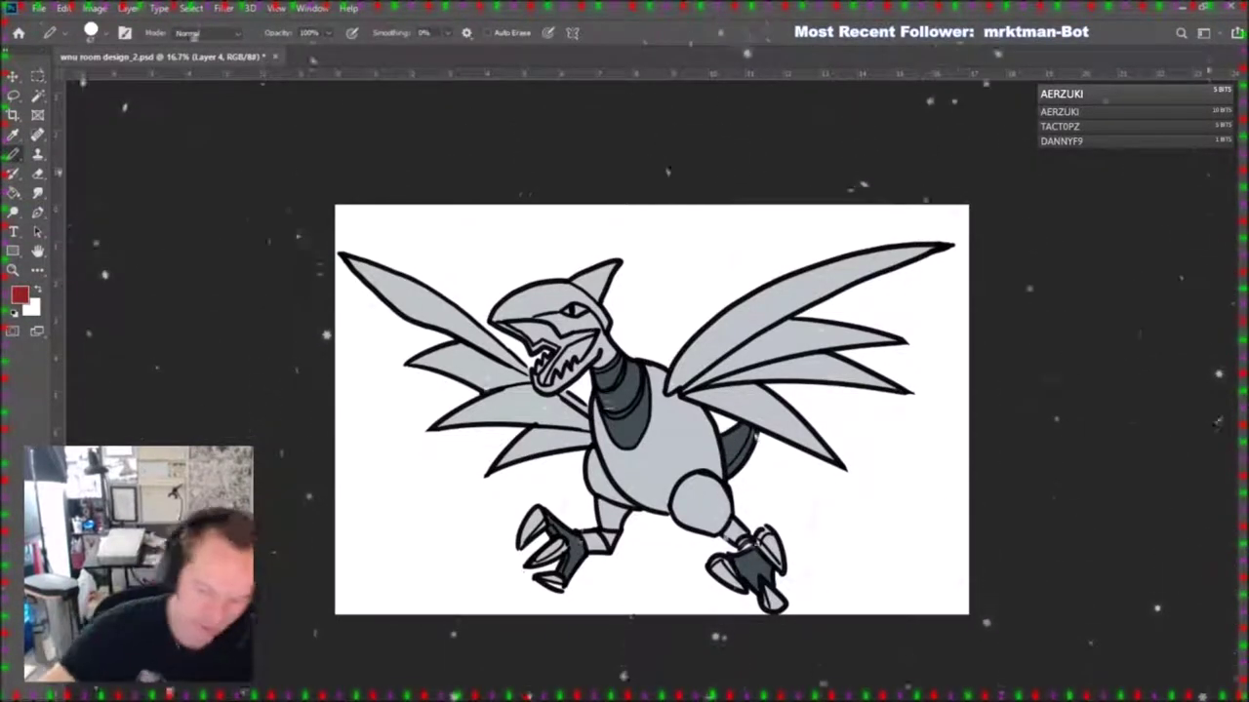
left_click_drag(424, 361, 444, 359)
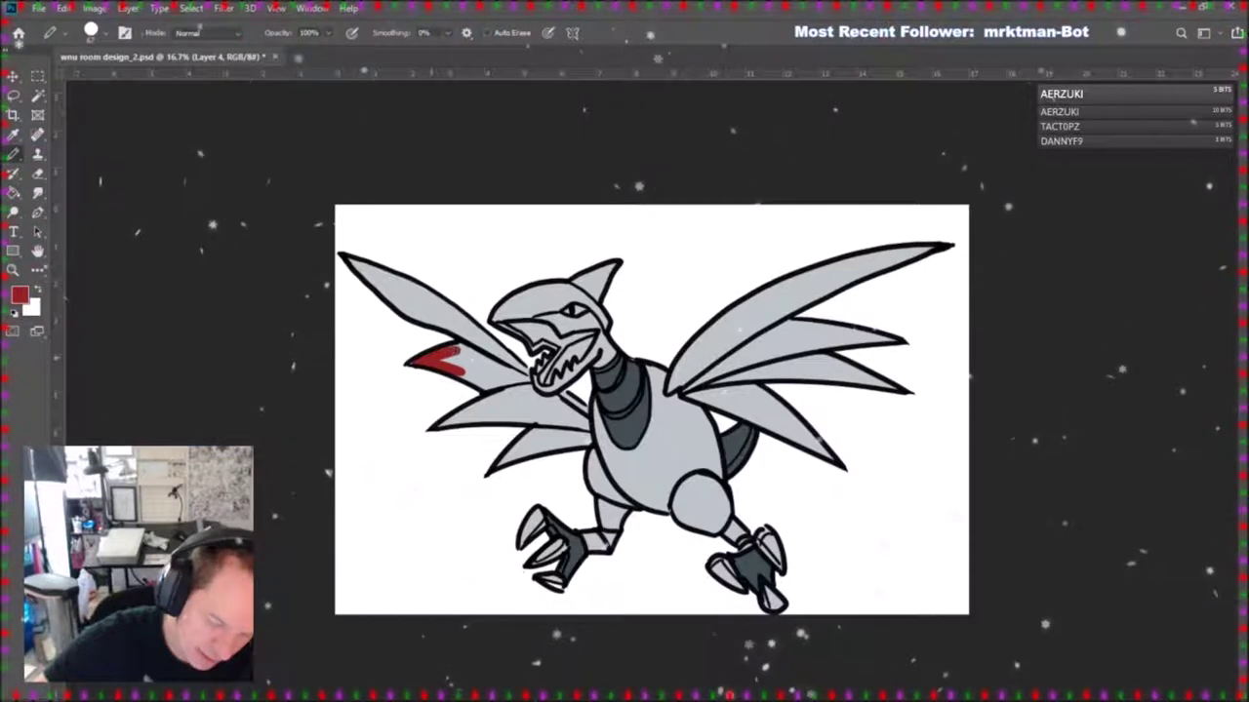
key("ctrl+z")
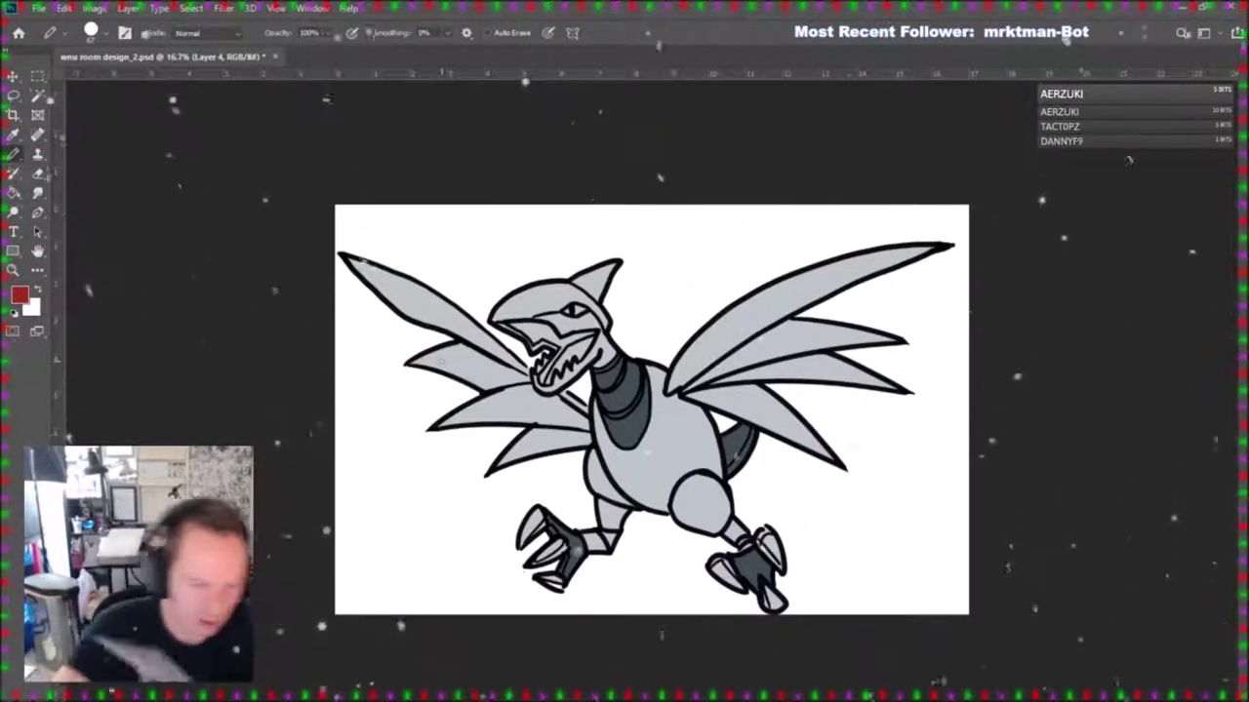
key("w")
left_click(548, 419)
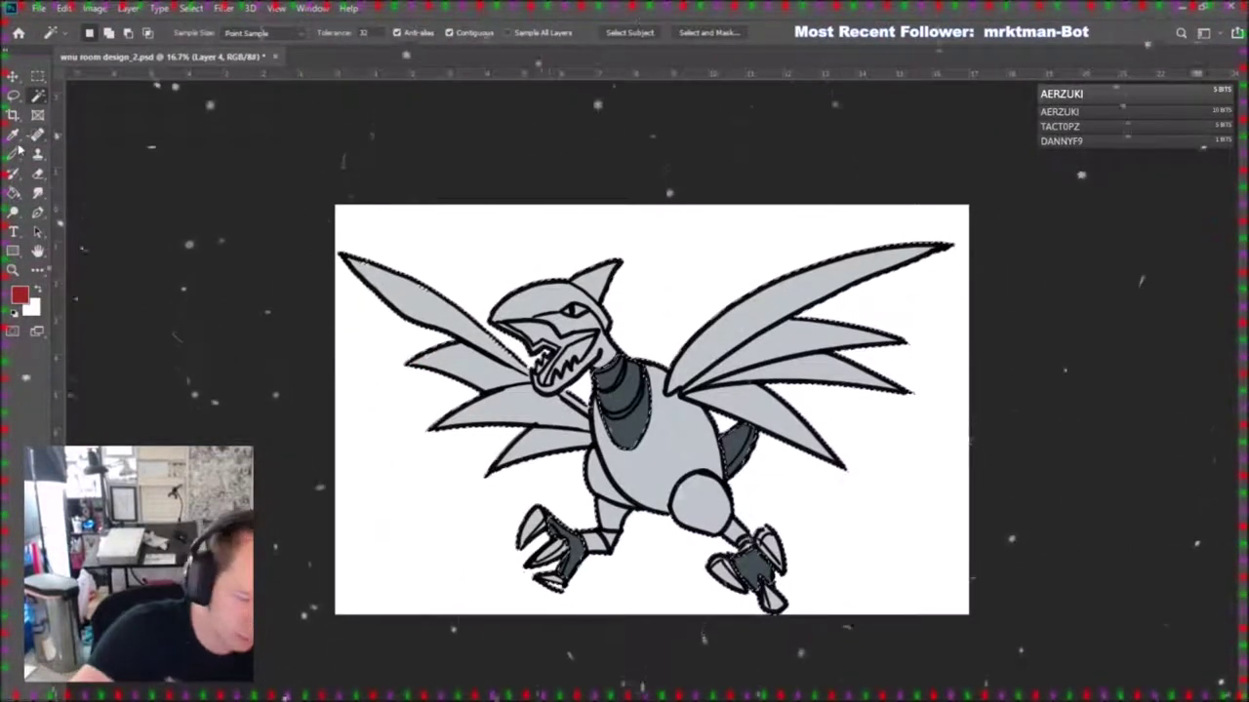
Paint dark red along the upper edges and bases of the lower feathers on both wings with the Pencil tool.
key("b")
mouse_move(453, 348)
left_mouse_down()
mouse_move(486, 363)
mouse_move(470, 419)
left_mouse_up()
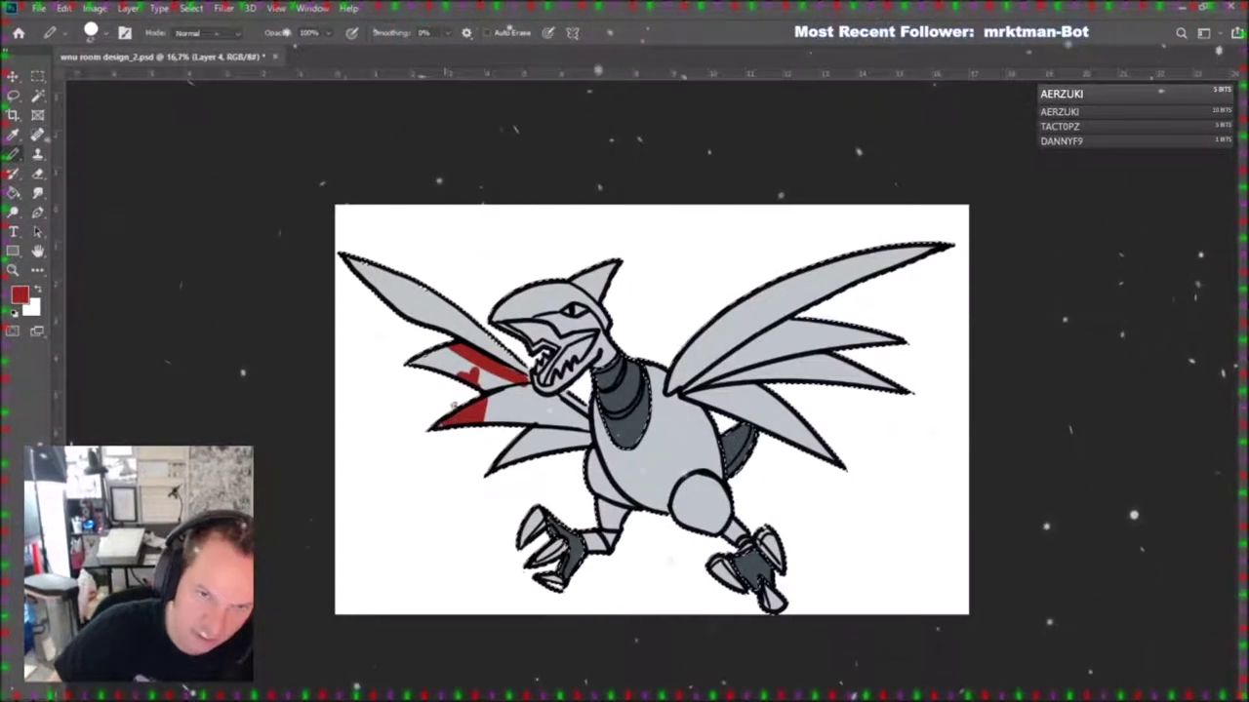
mouse_move(582, 430)
left_mouse_down()
mouse_move(586, 444)
mouse_move(582, 419)
left_mouse_up()
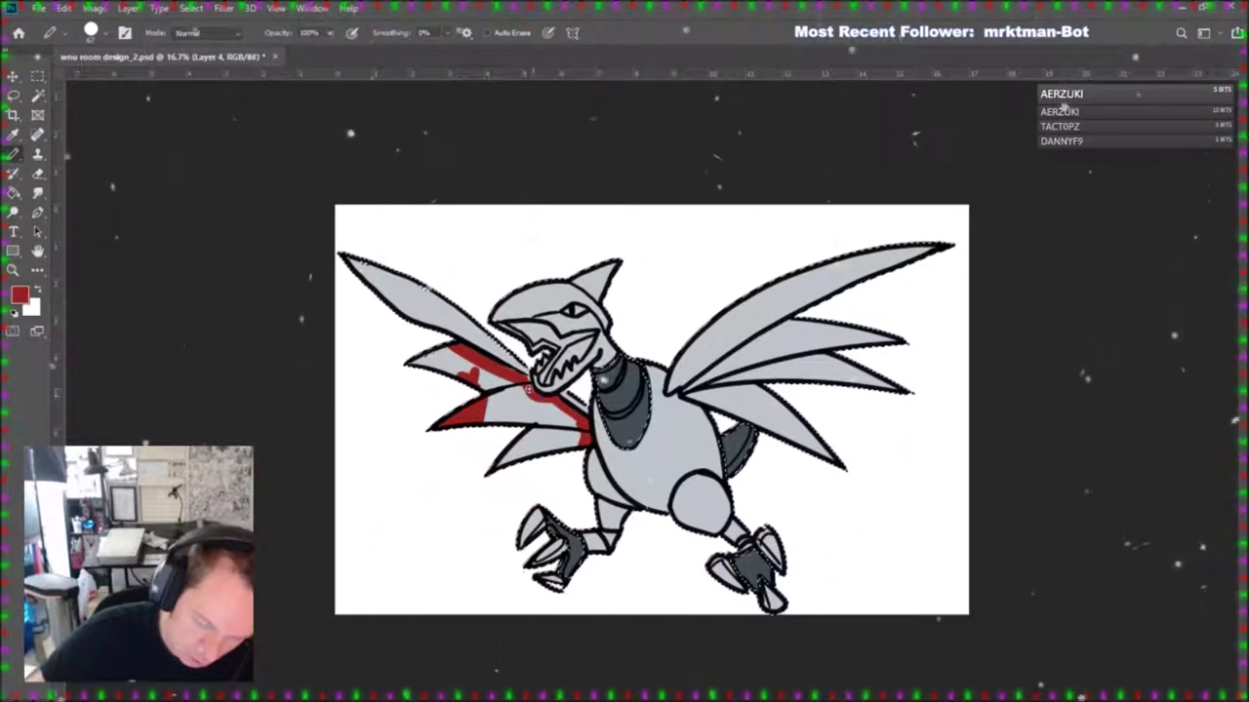
mouse_move(713, 405)
left_mouse_down()
mouse_move(689, 394)
mouse_move(795, 322)
left_mouse_up()
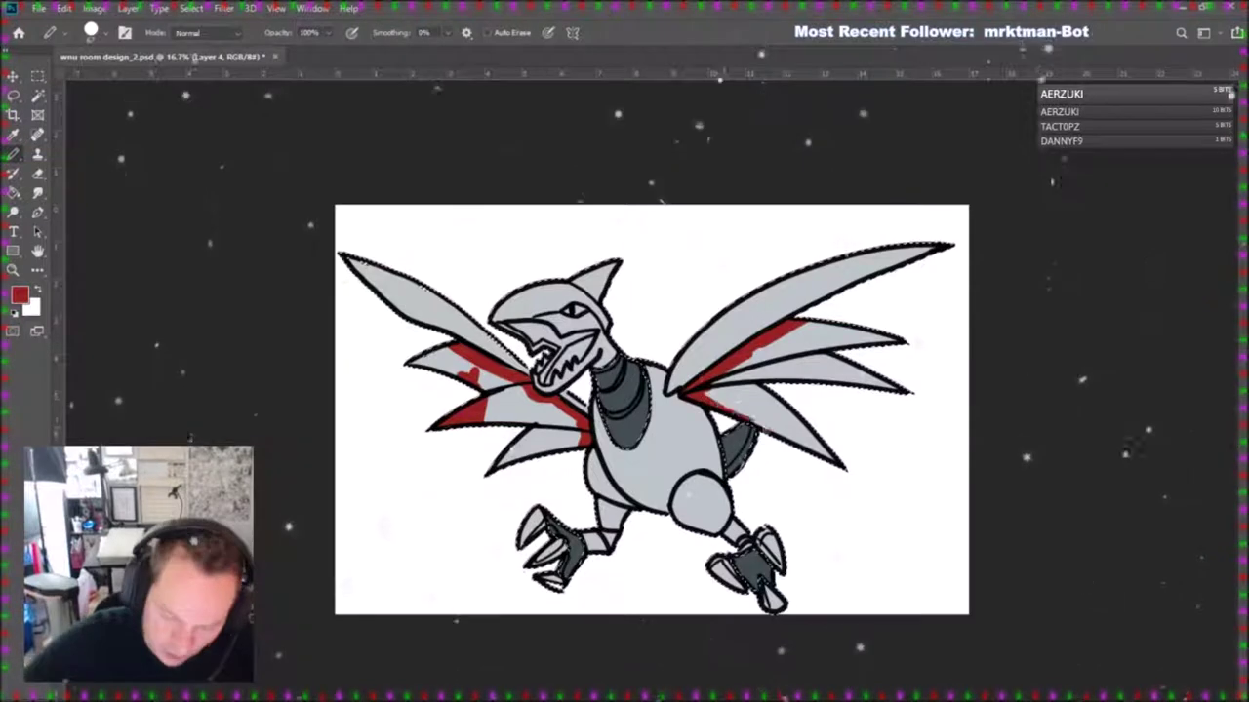
left_click_drag(781, 441, 834, 460)
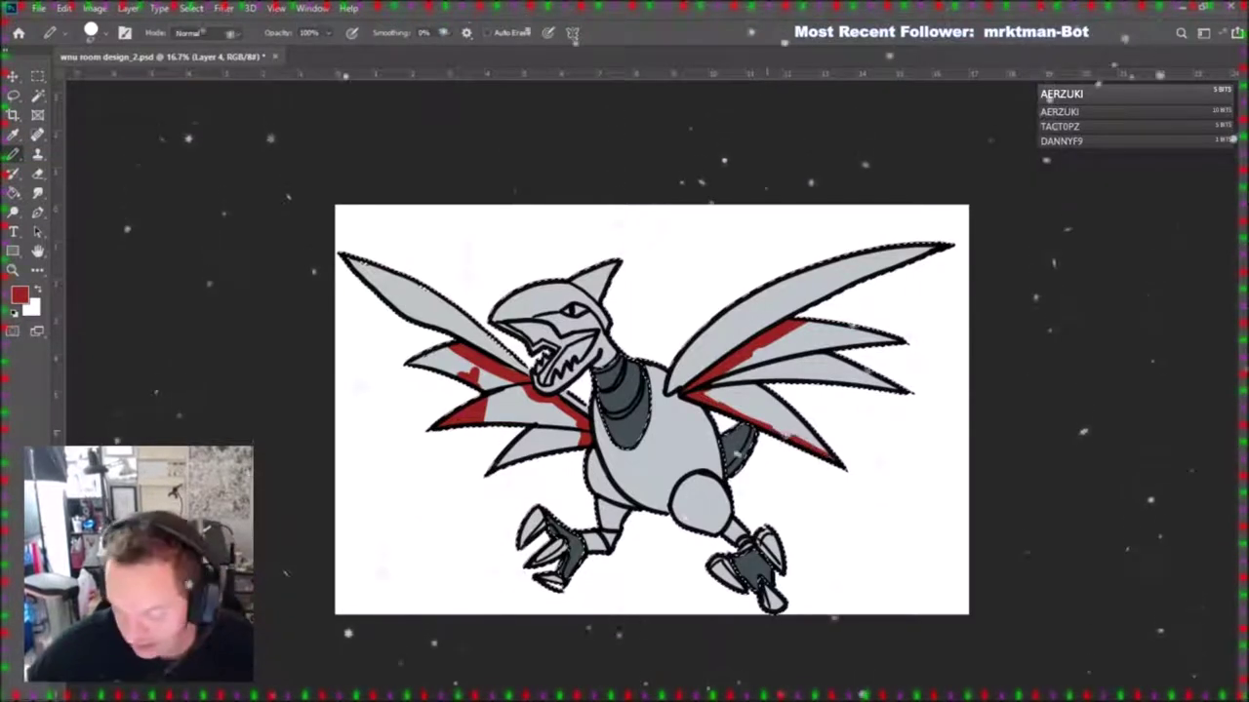
Fill the rest of the lower feathers on both wings dark red with the Paint Bucket and clear the selection.
left_click(13, 194)
left_click(526, 451)
left_click(512, 430)
left_click(758, 409)
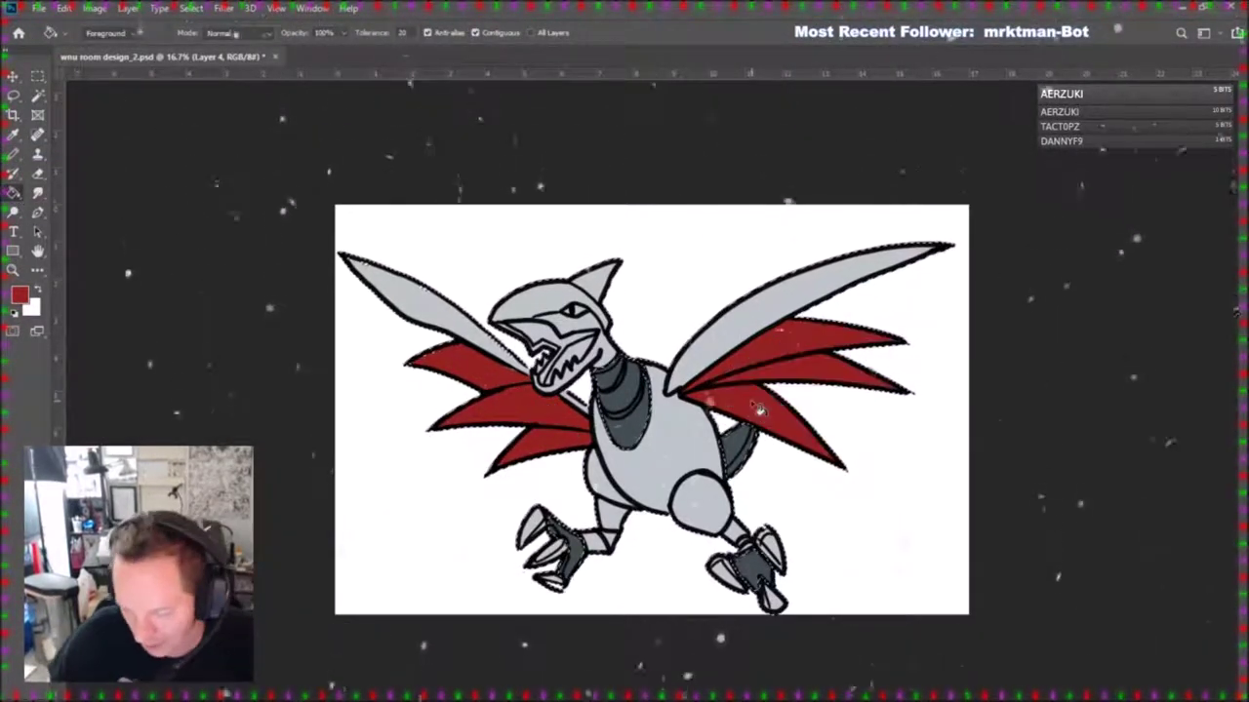
key("b")
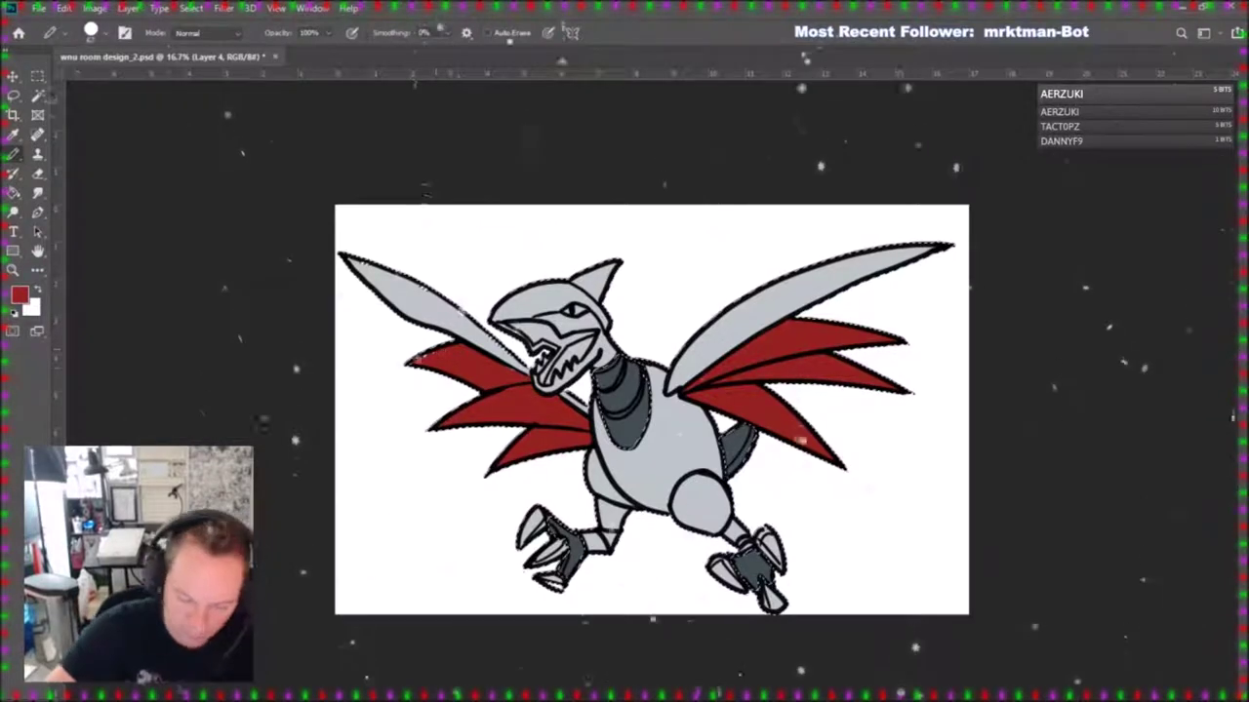
key("ctrl+d")
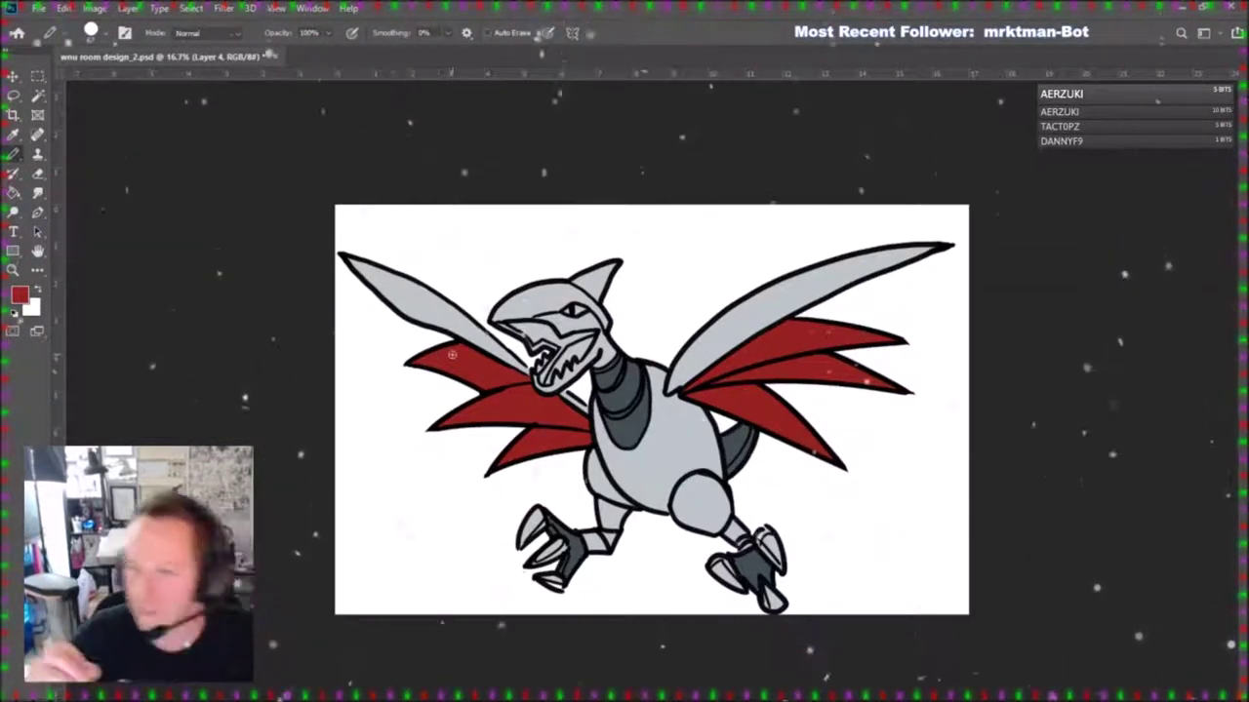
Paint the inside of the upper beak a muted red and the inside of the lower beak a lighter pink.
key("i")
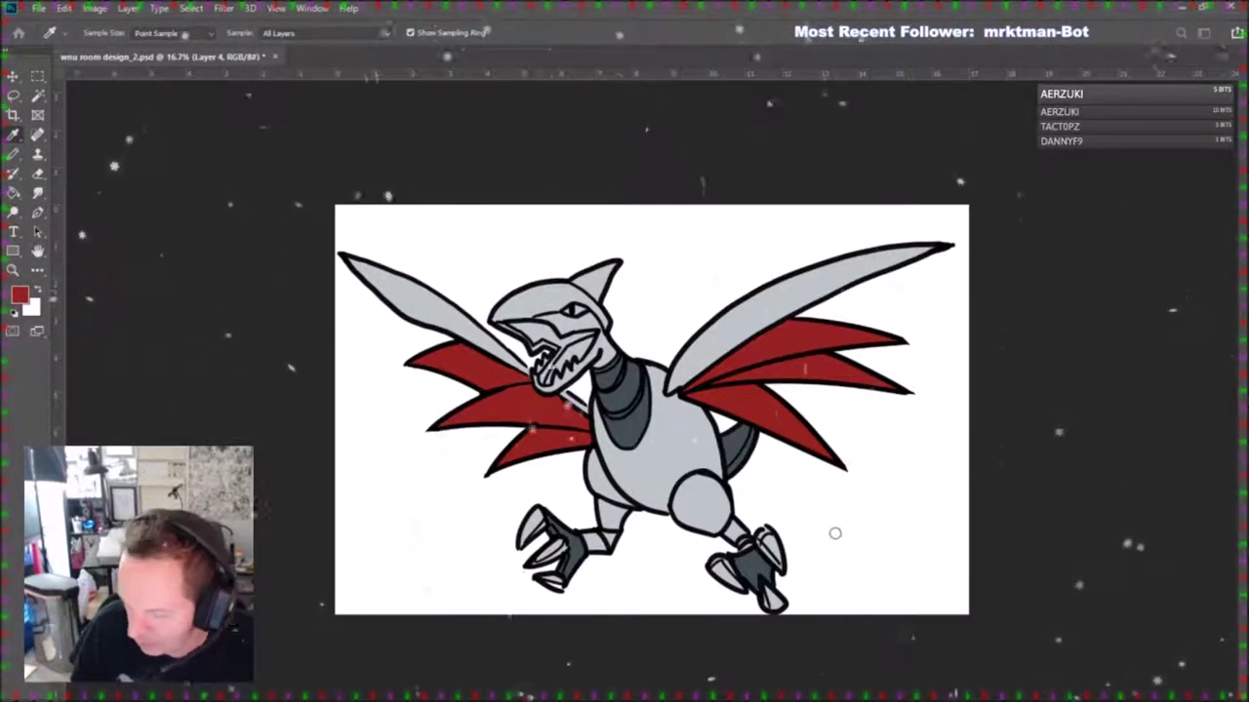
left_click(1093, 458)
key("b")
mouse_move(538, 339)
left_mouse_down()
mouse_move(521, 329)
mouse_move(543, 333)
left_mouse_up()
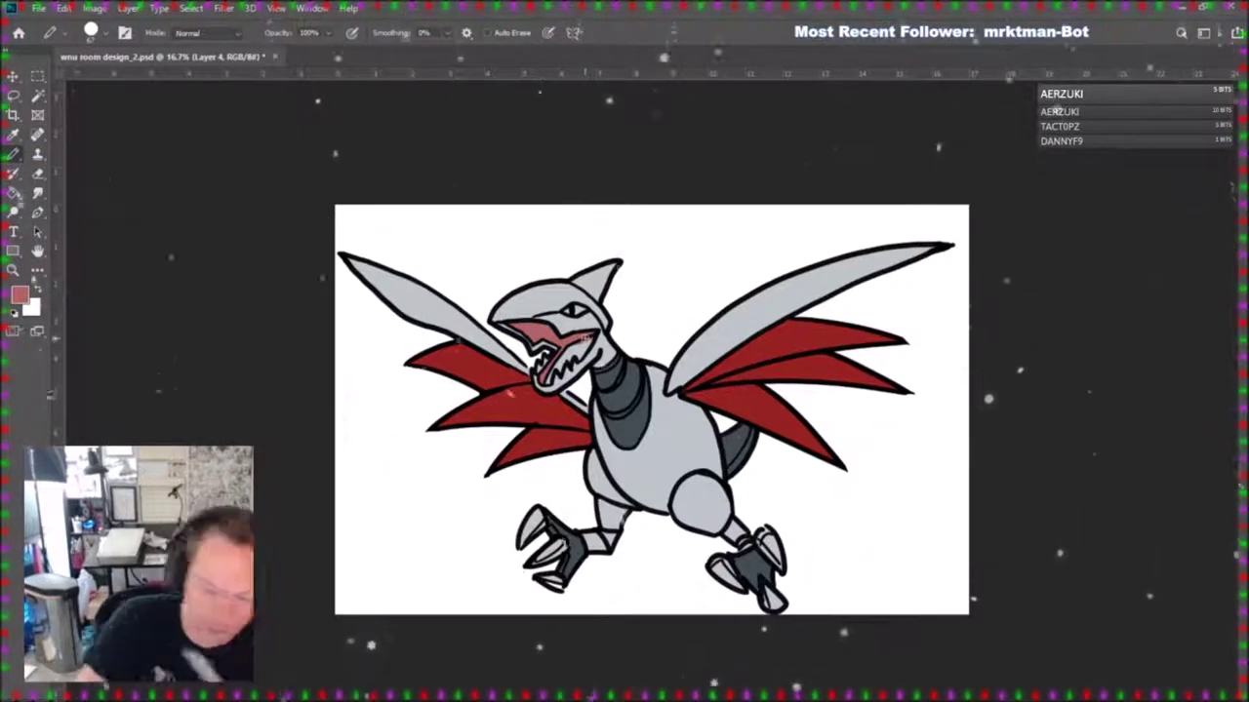
key("i")
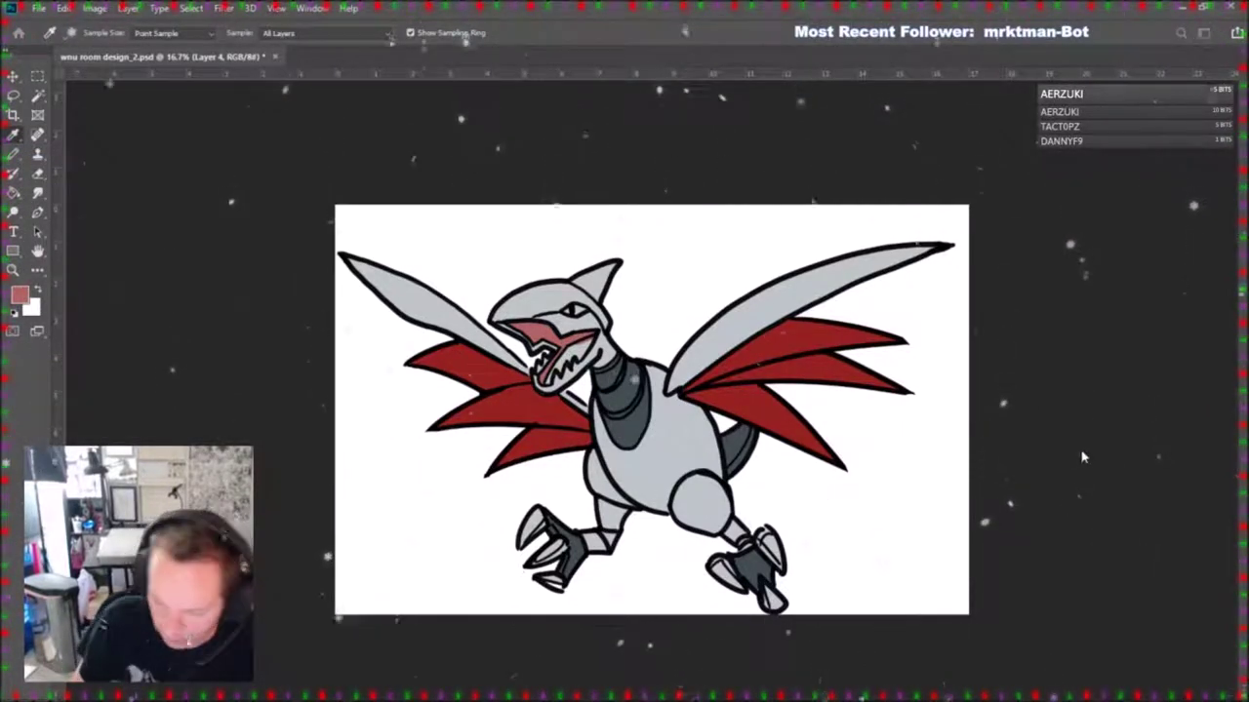
left_click(550, 373)
key("b")
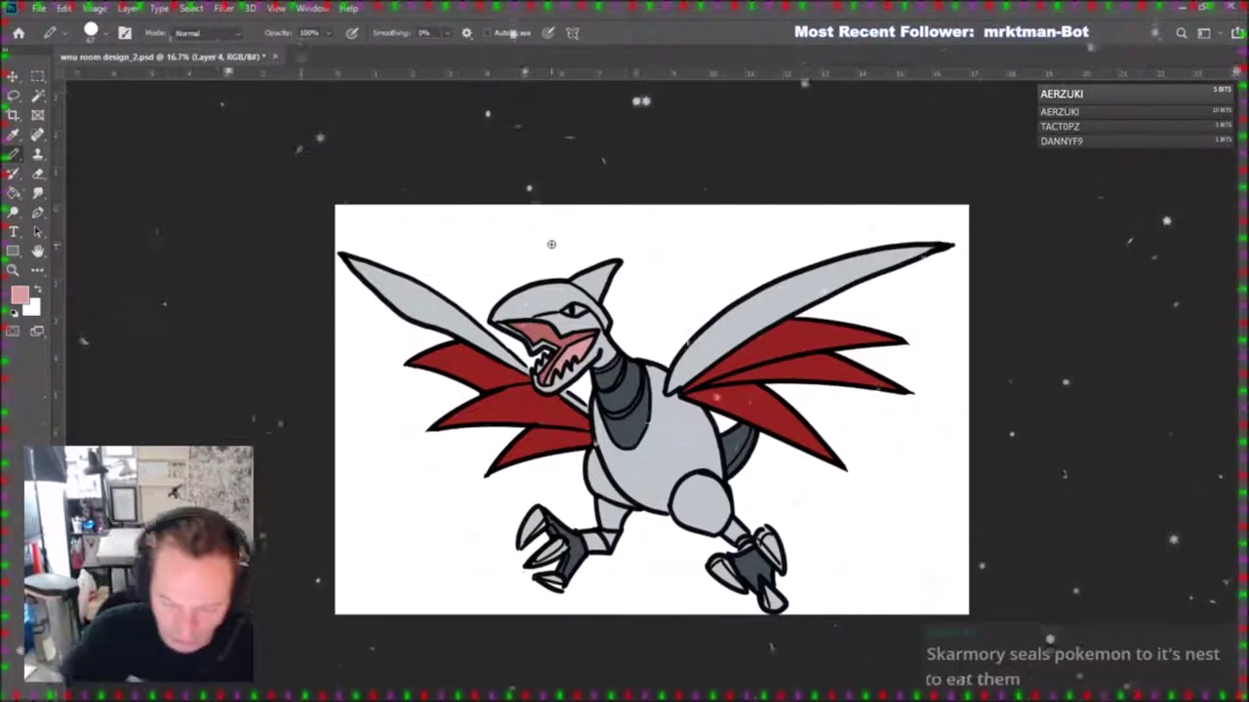
Choose a bright yellow and paint the creature's eye with it, leaving the pupil black.
key("i")
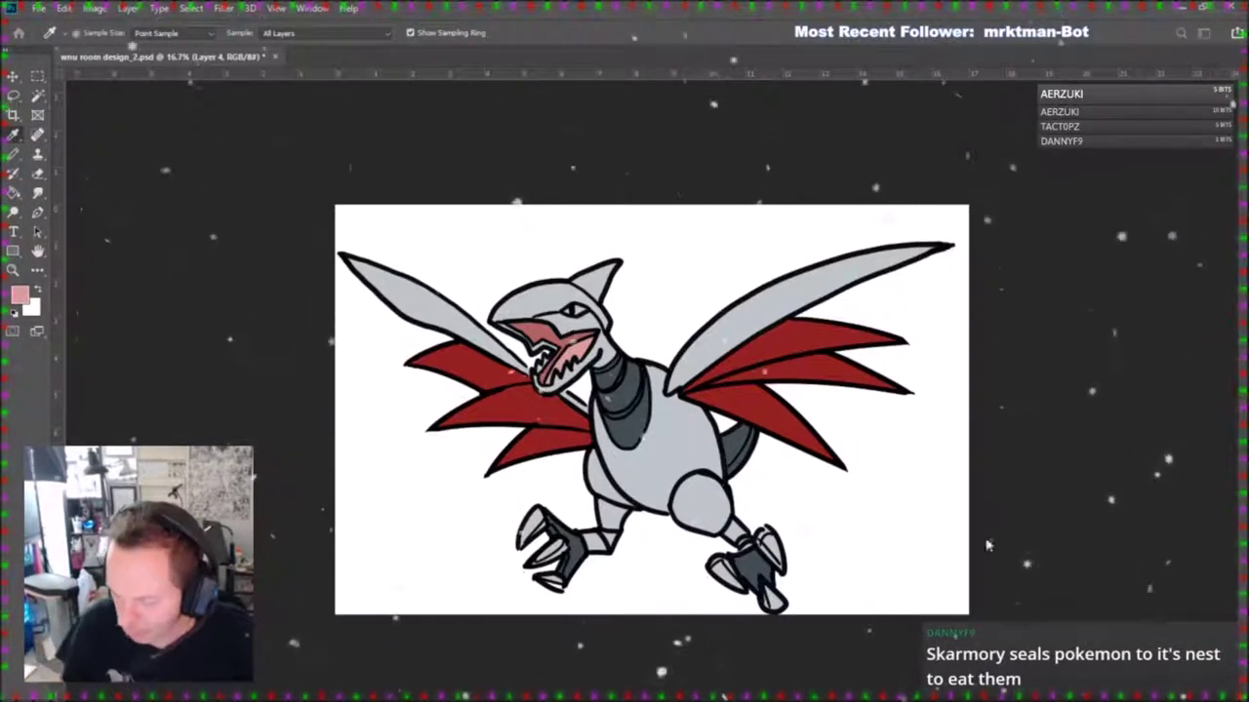
left_click(1075, 456)
key("b")
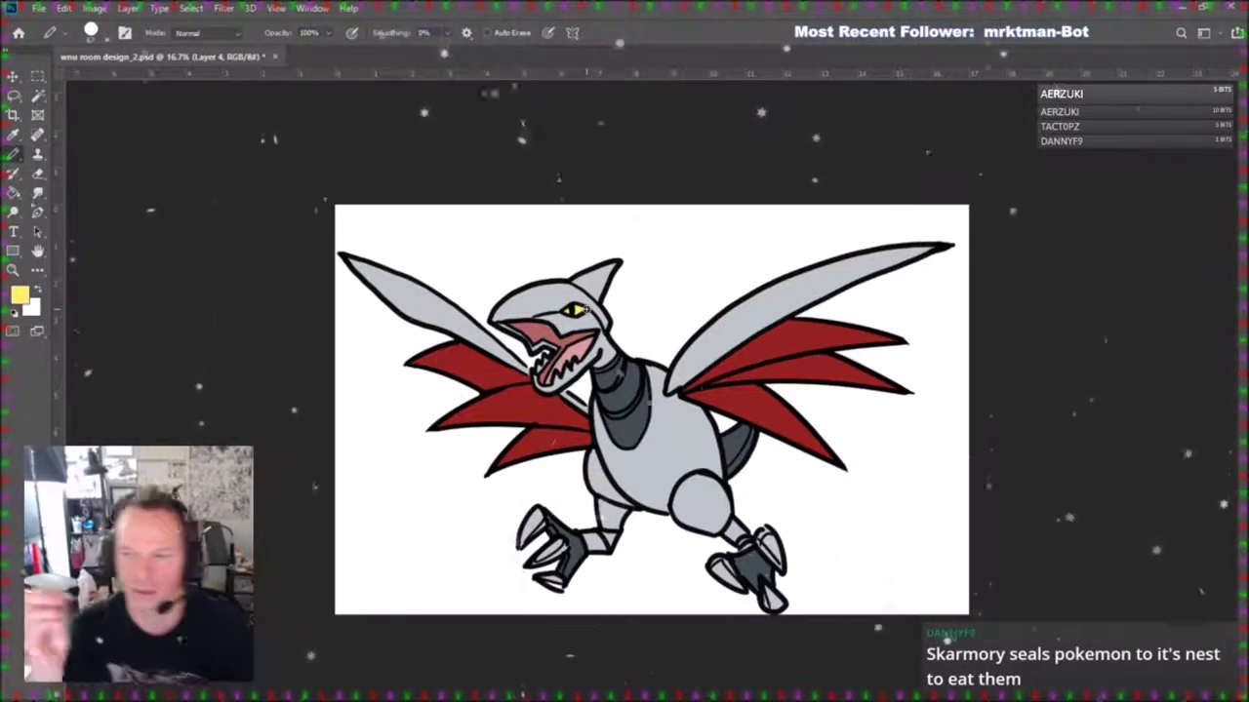
Select the white background with the Magic Wand, invert the selection to the creature and add a new layer for shading.
key("z")
left_click(740, 454, "alt")
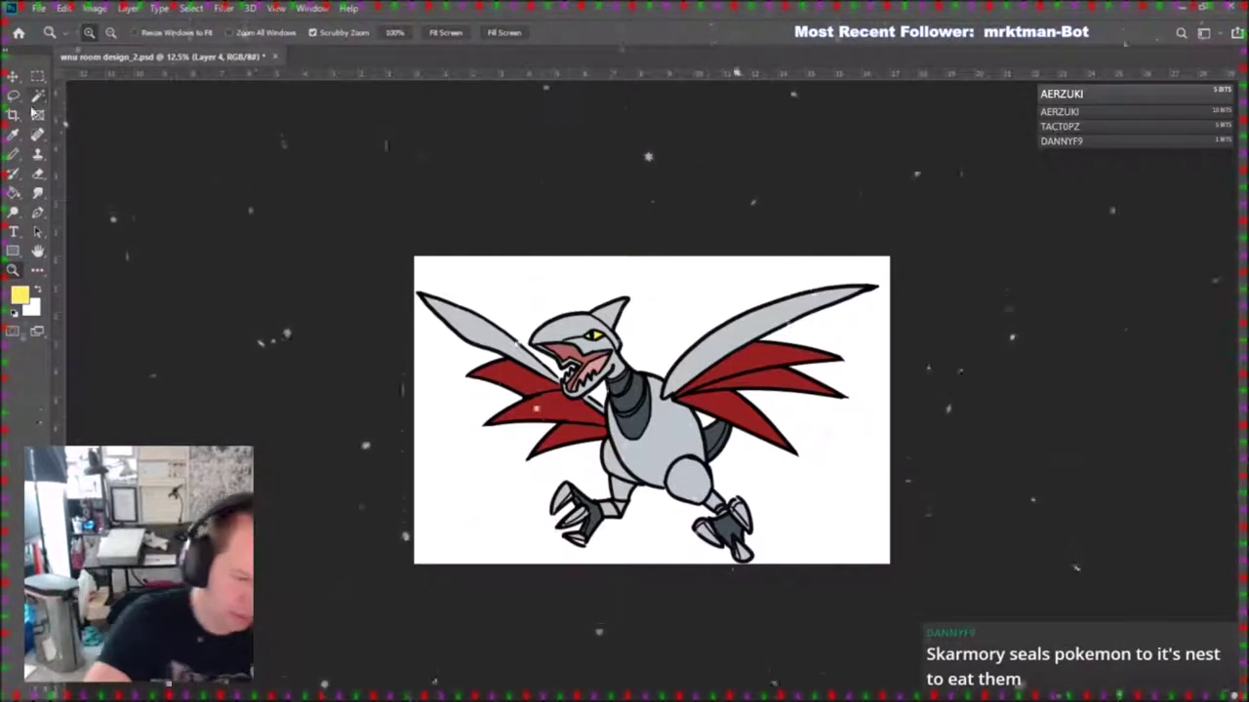
key("w")
left_click(716, 315)
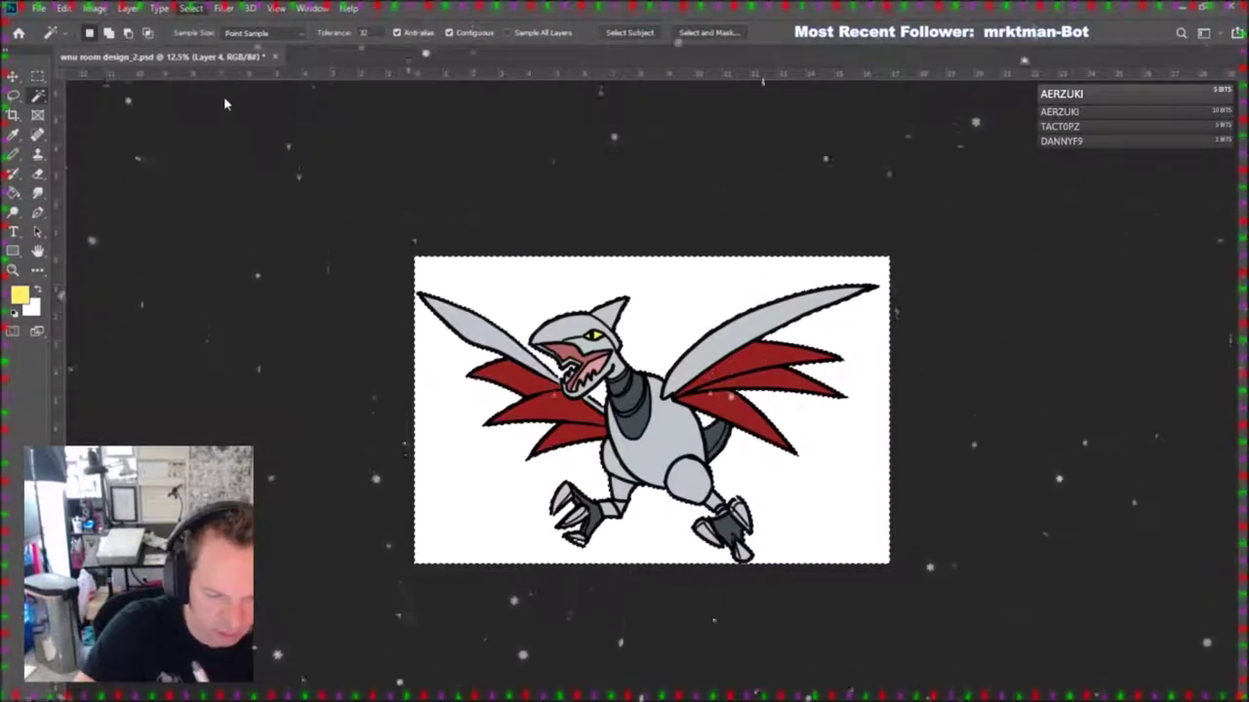
key("ctrl+shift+i")
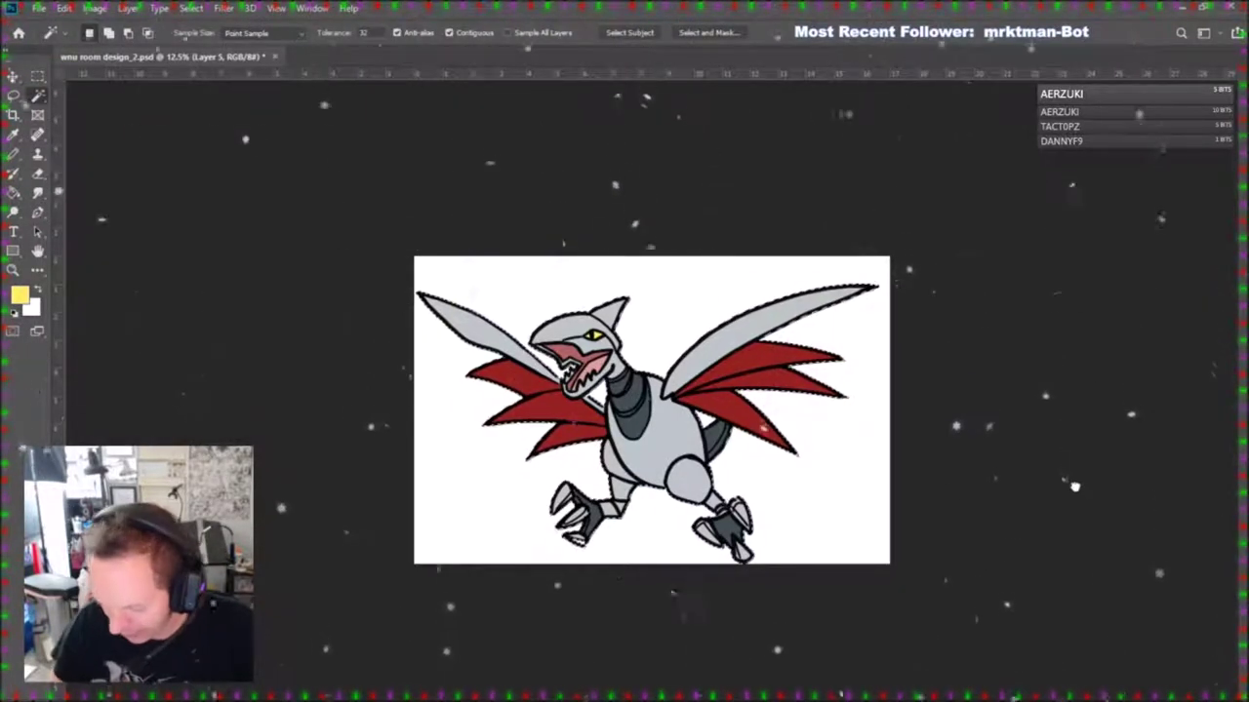
Choose a very dark purple for the Brush and try a shadow stroke along the belly at 75% opacity.
key("i")
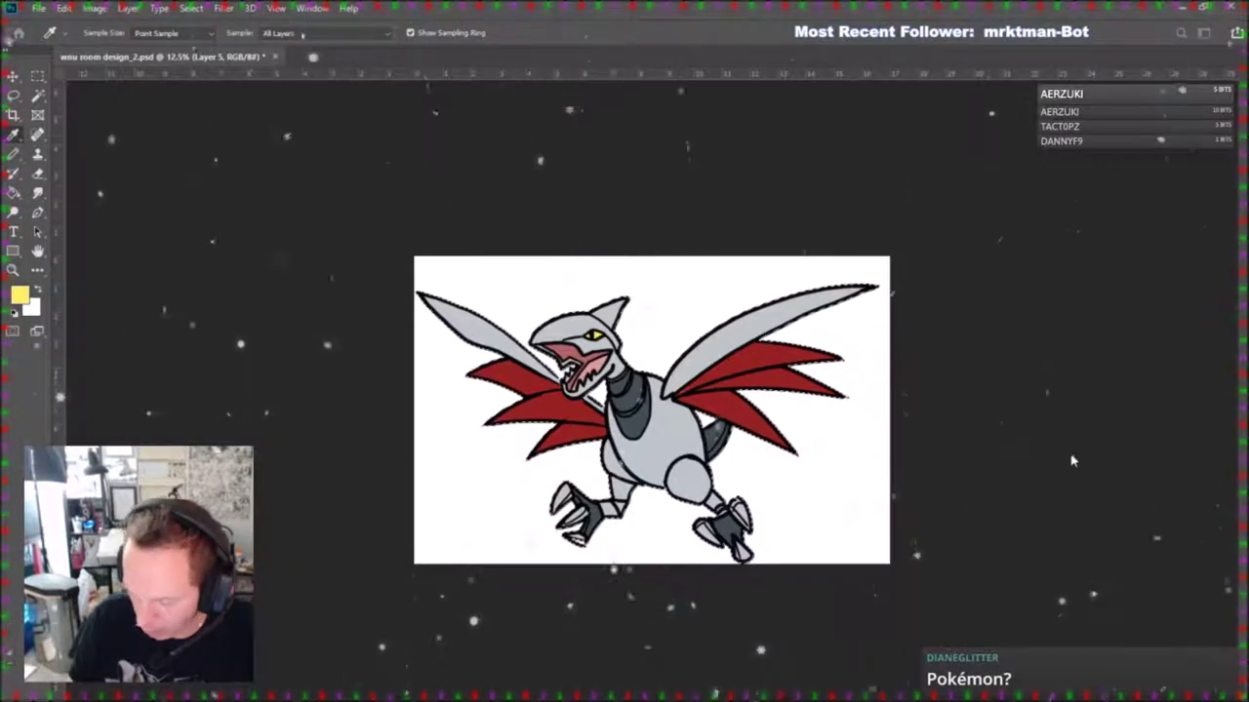
key("b")
key("d")
left_click(67, 159)
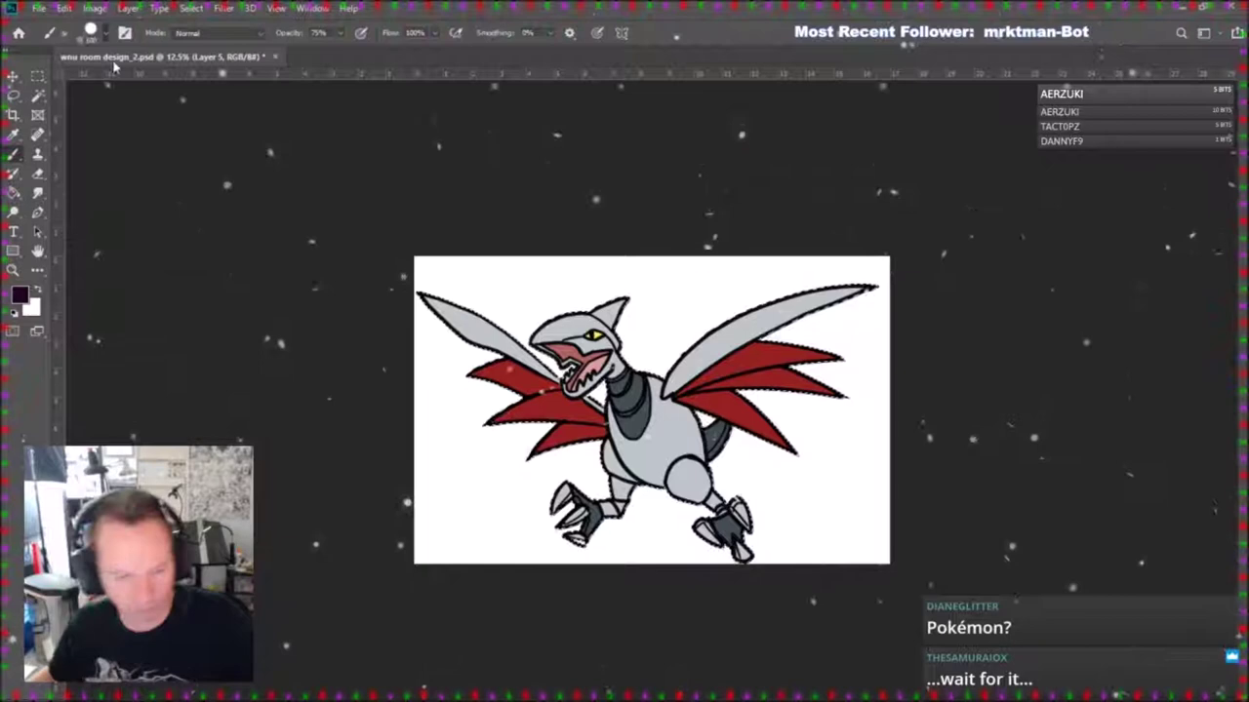
mouse_move(624, 418)
left_mouse_down()
mouse_move(671, 502)
mouse_move(620, 422)
left_mouse_up()
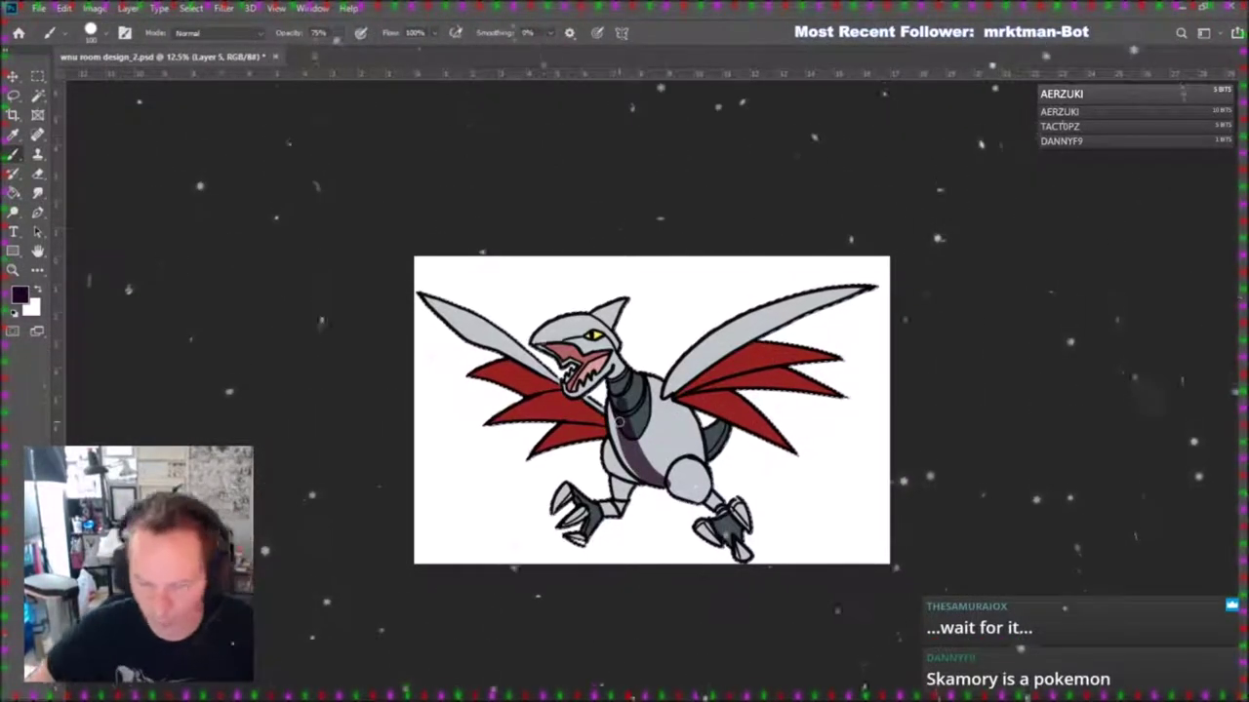
key("ctrl+z")
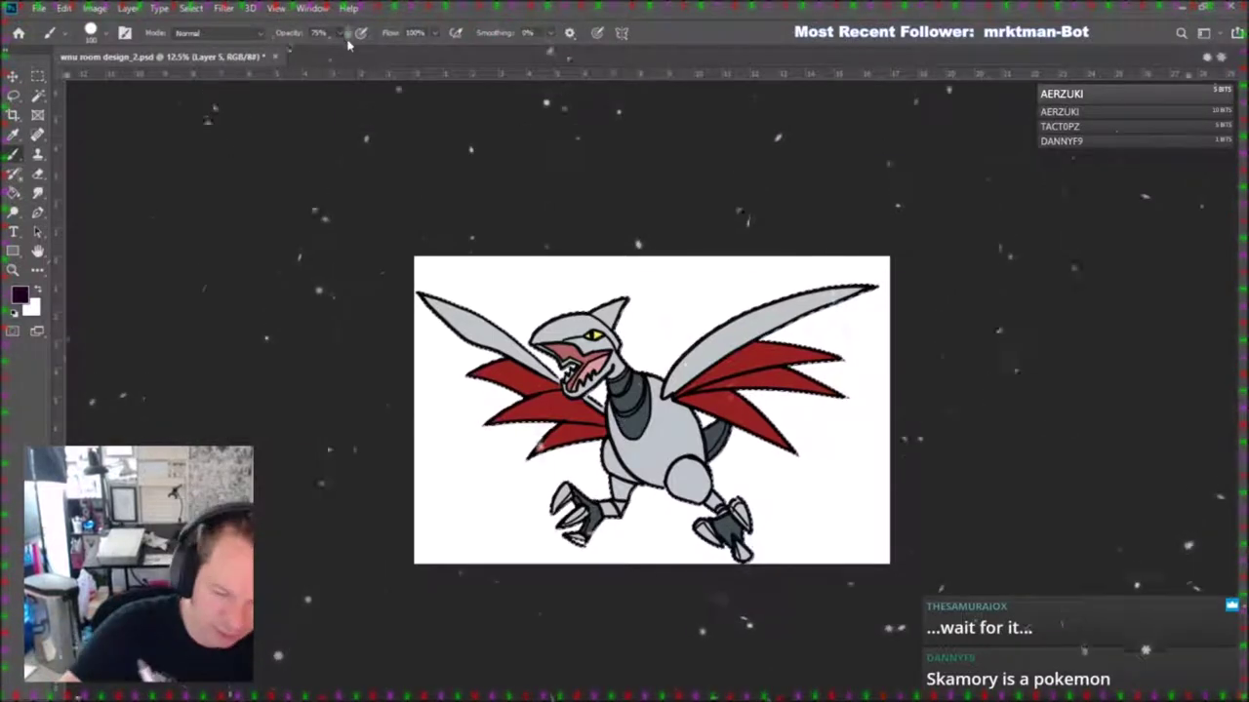
Brush dark purple shadows over the head, body, wings and legs at 100% opacity, fade them to 30% and refine their edges with the Eraser.
key("0")
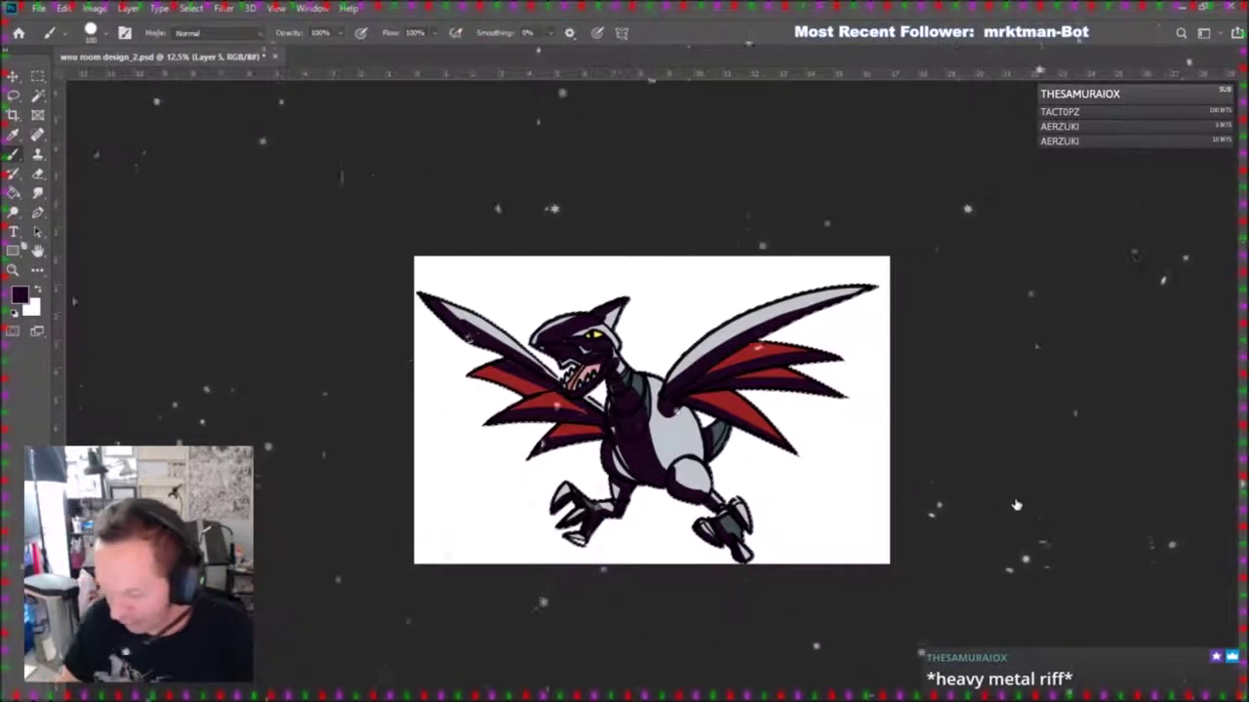
type("30")
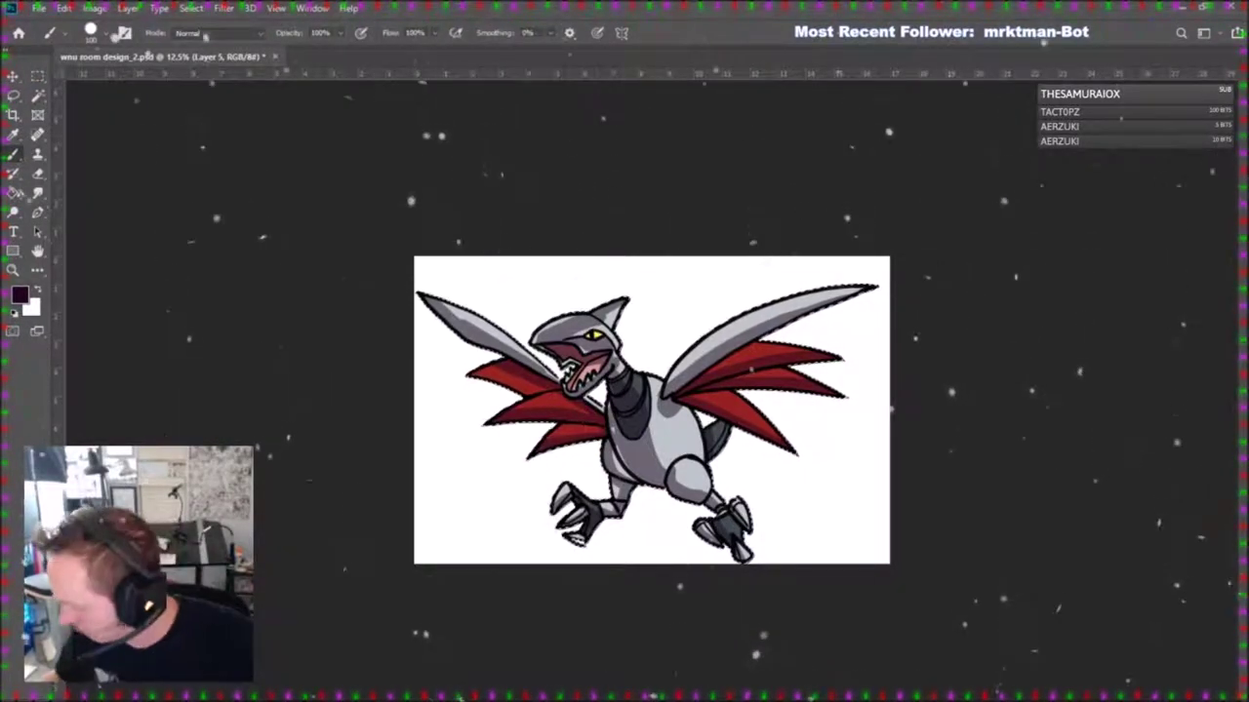
key("e")
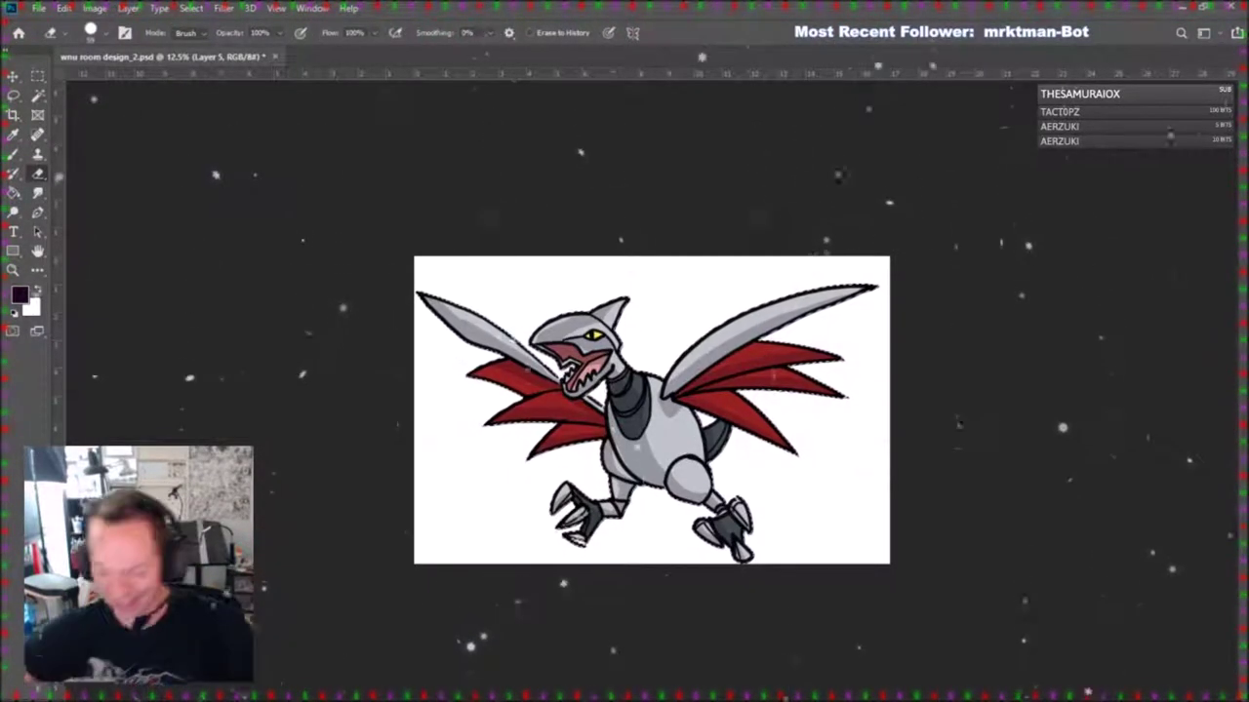
Brush translucent white highlights onto the body, thigh, neck and feathers on a separate layer and clear the selection.
key("b")
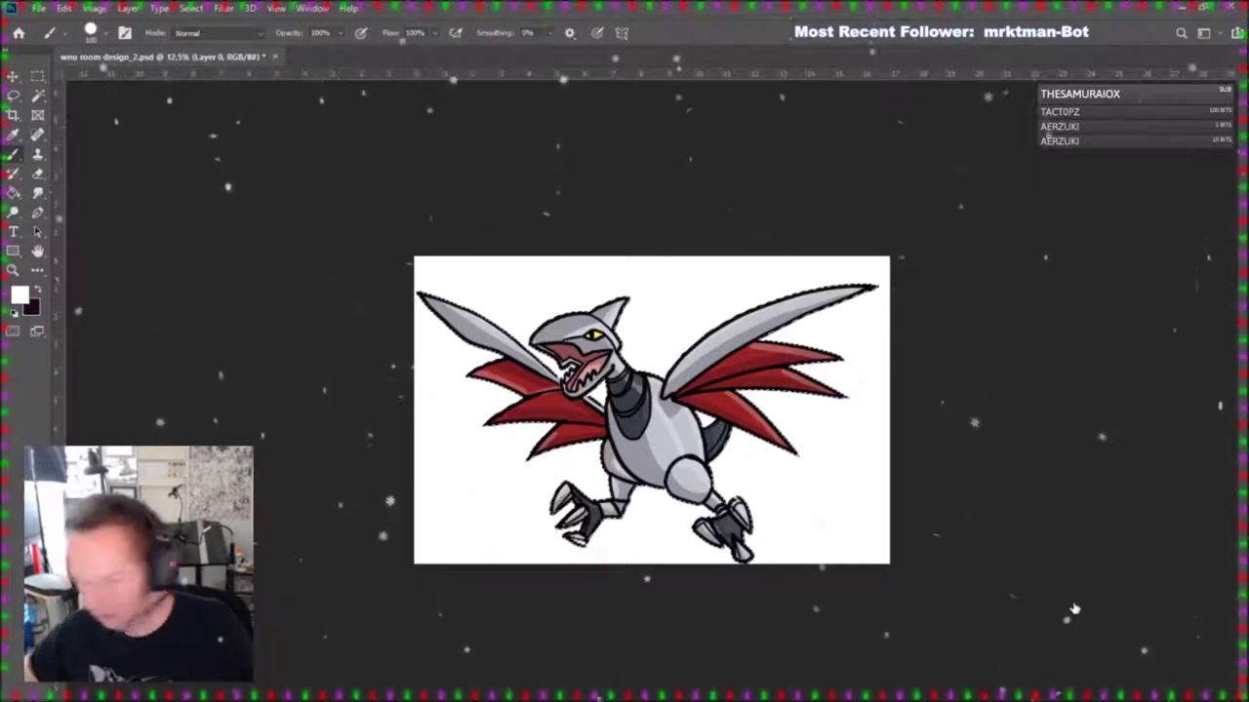
key("ctrl+d")
Add a new layer and choose a pale yellow as the background colour.
key("ctrl+shift+alt+n")
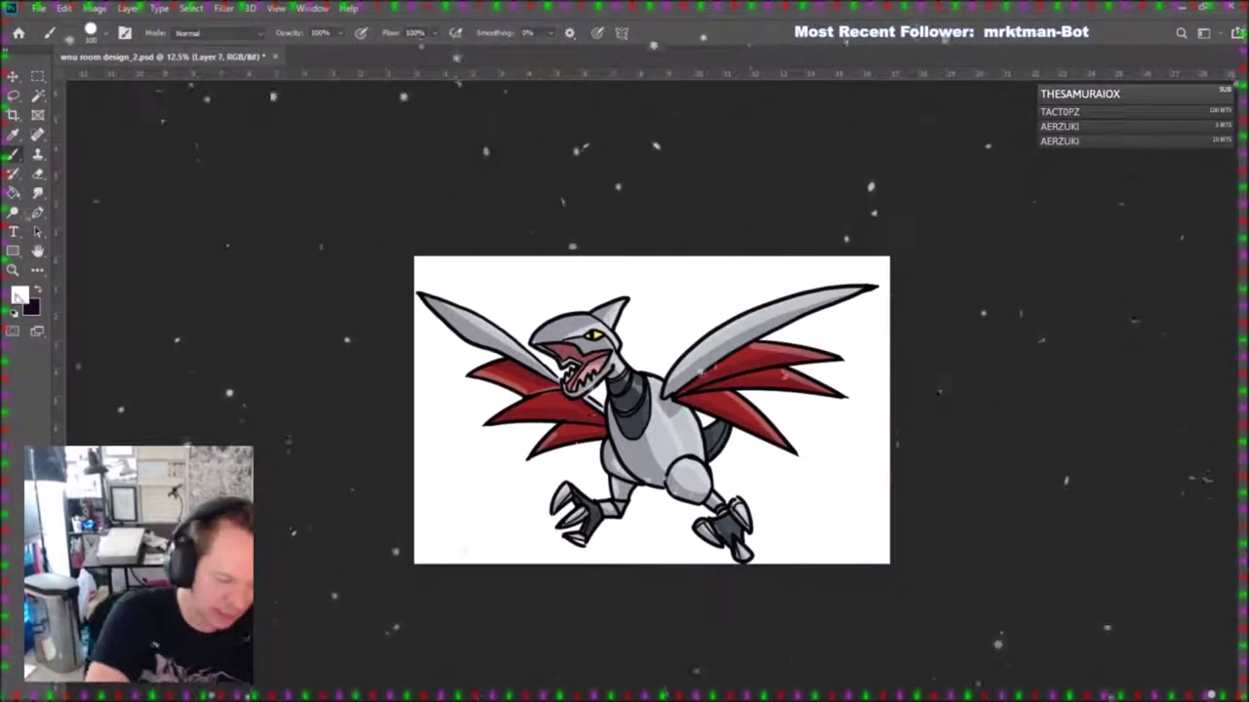
key("i")
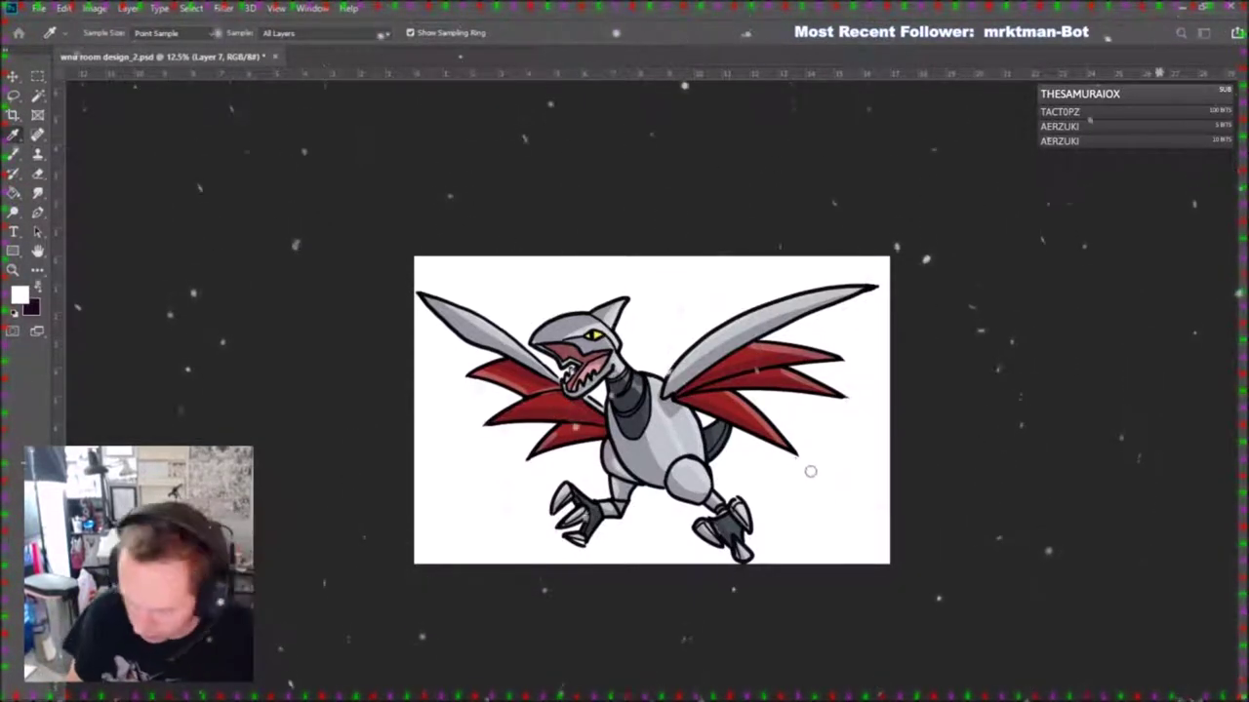
key("b")
Fill the background around the creature with pale yellow using the Paint Bucket and soften it to a light cream.
left_click(13, 271)
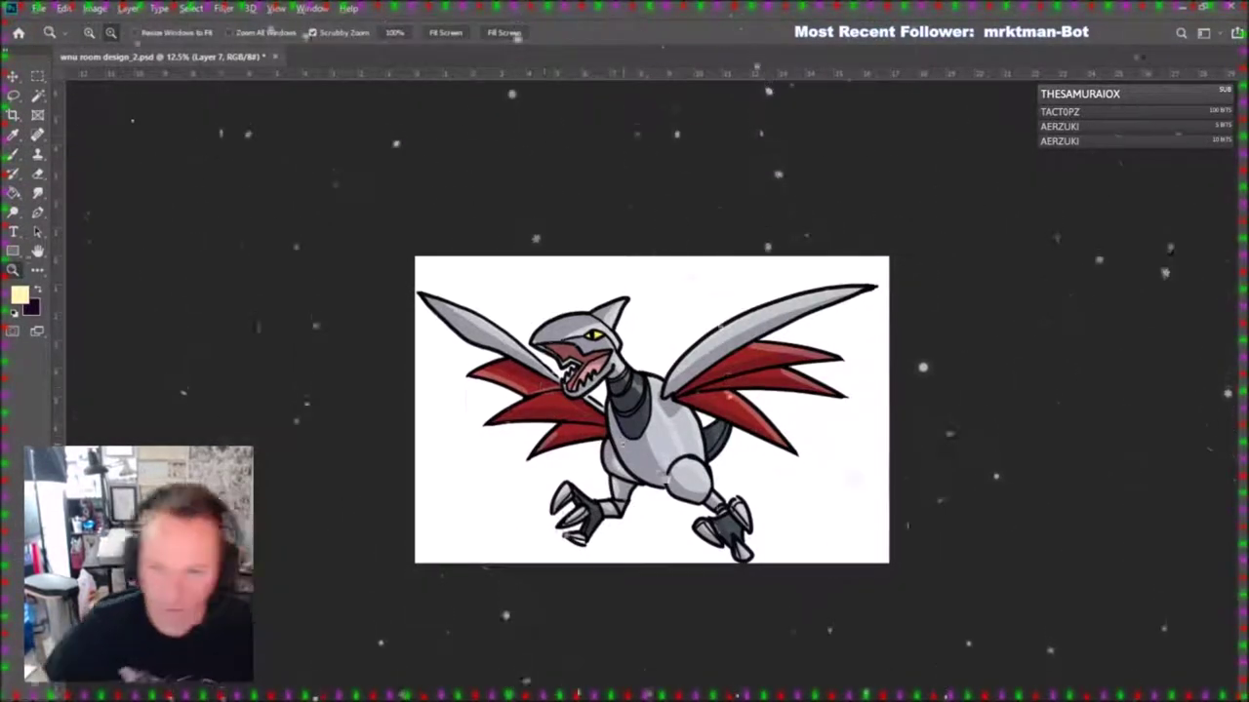
left_click(629, 437, "alt")
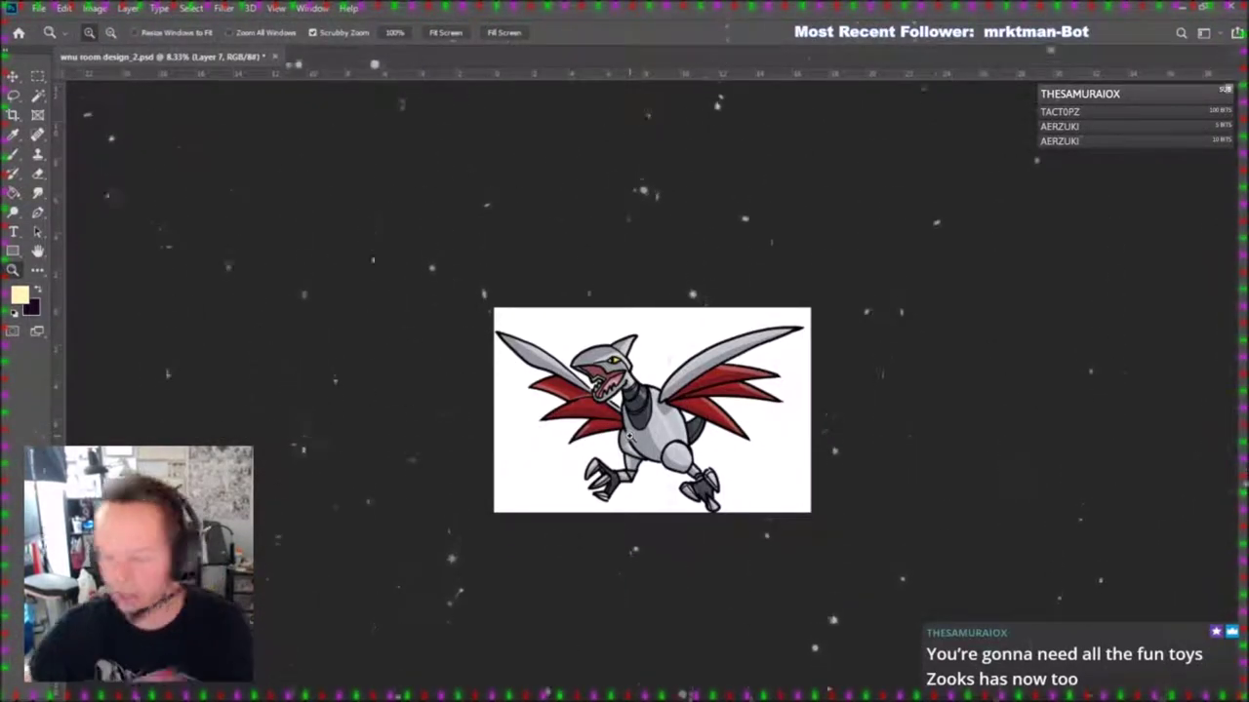
left_click(641, 214)
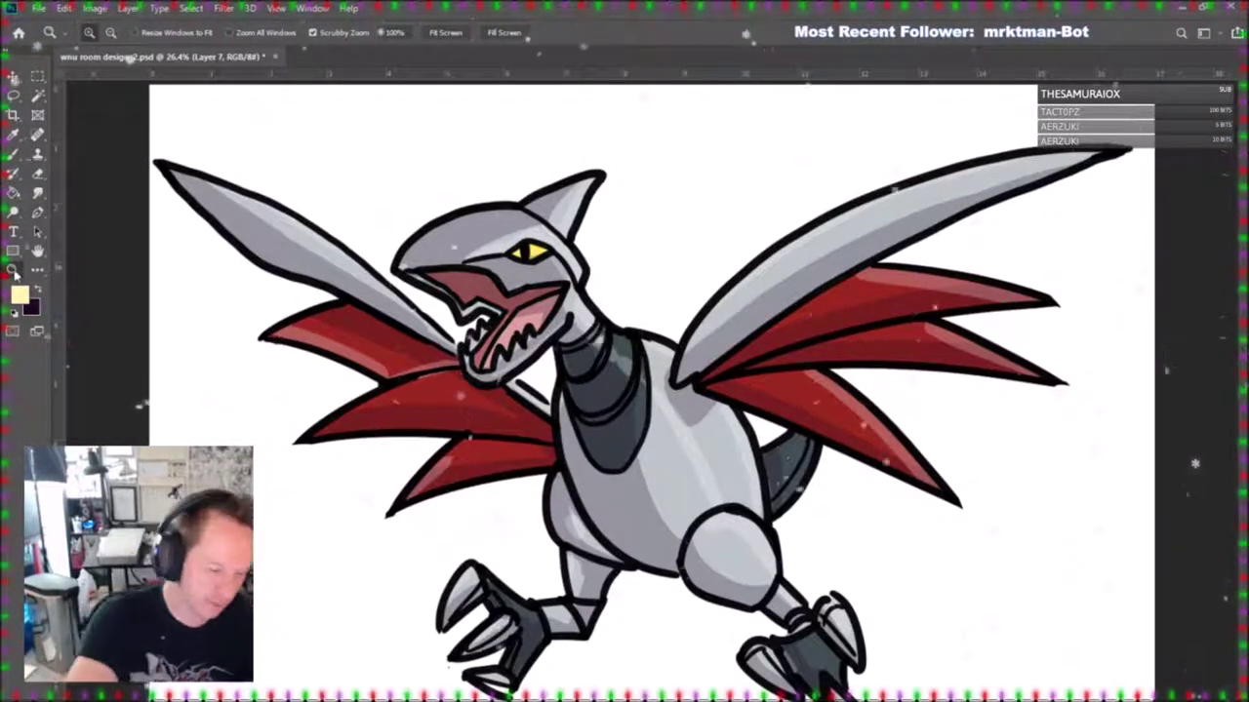
left_click(690, 448, "alt")
left_click(693, 455, "alt")
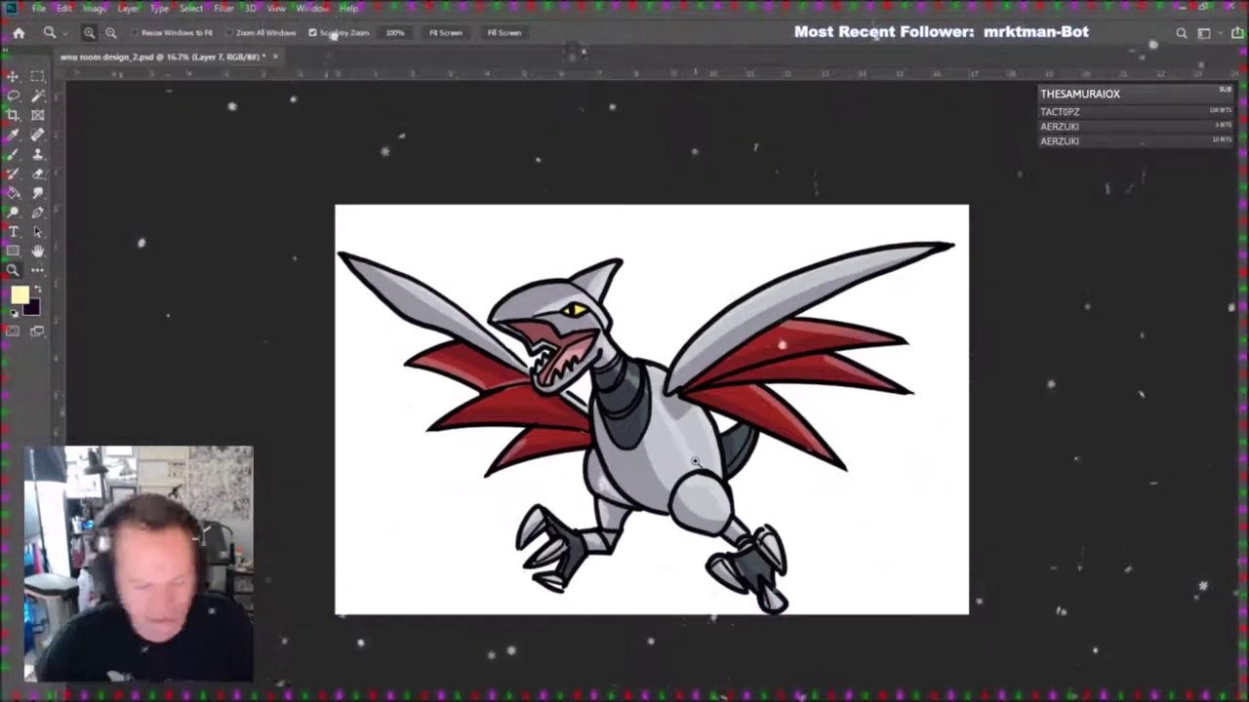
key("b")
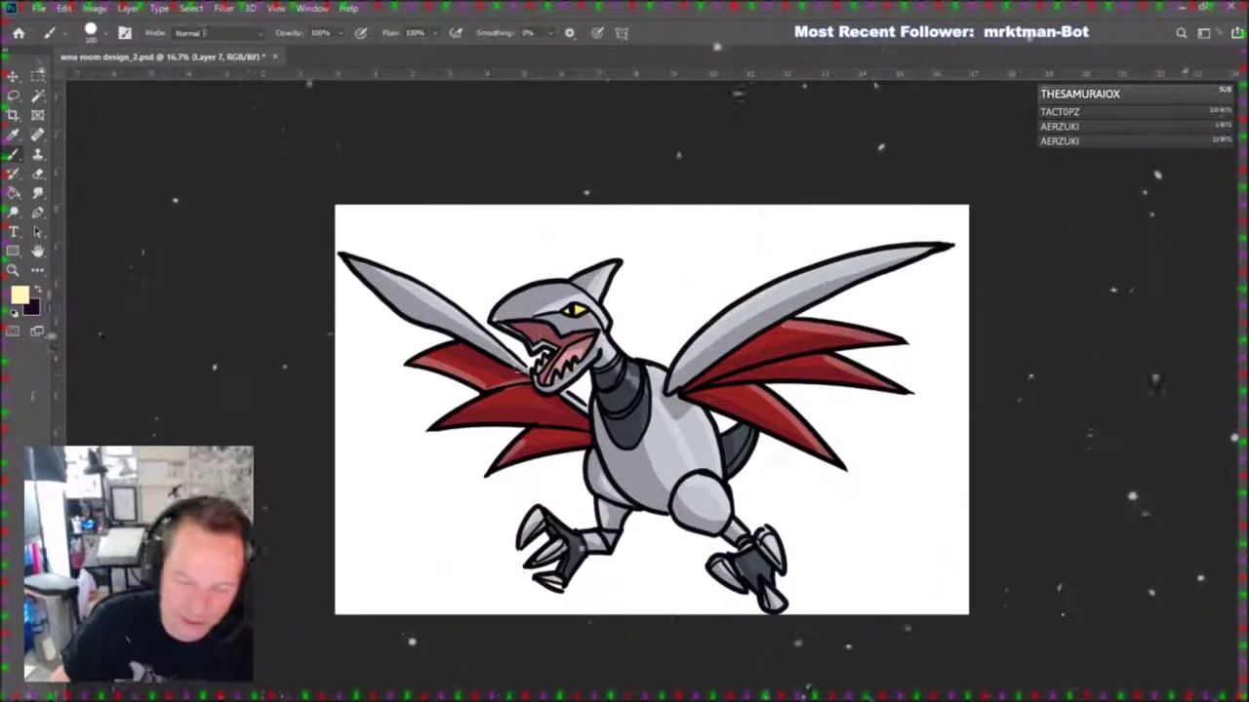
left_click(14, 193)
left_click(597, 240)
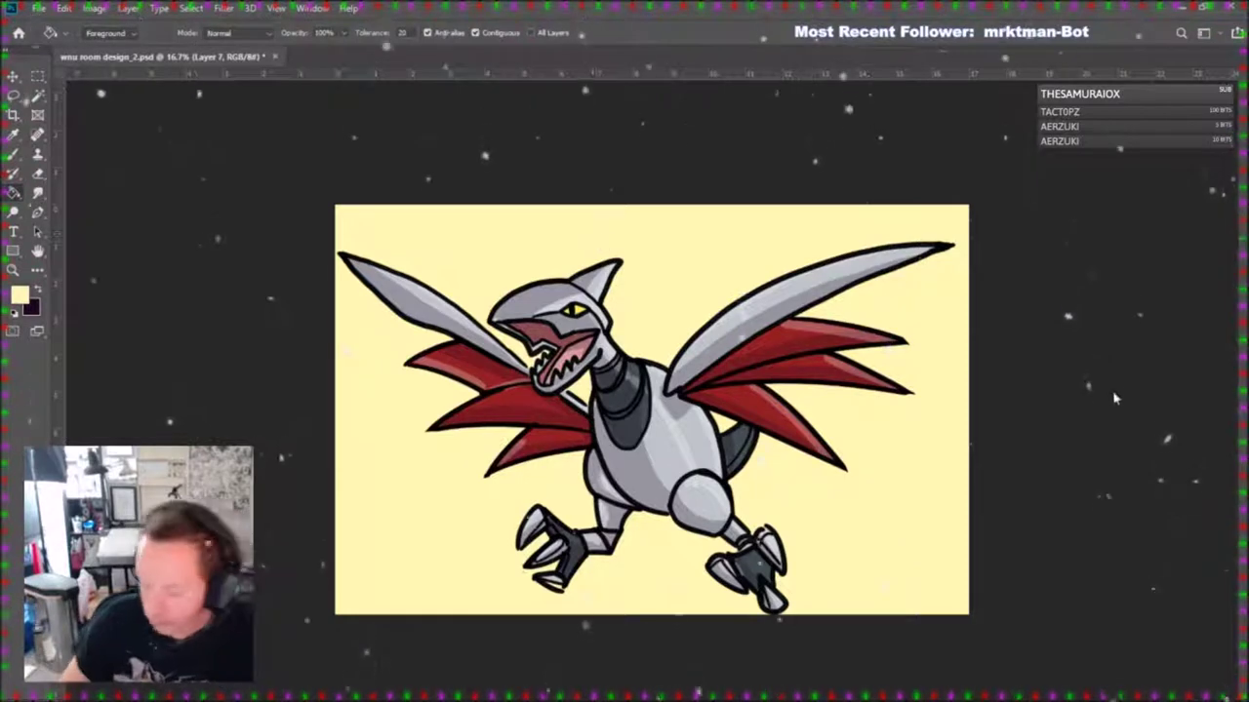
key("ctrl+z")
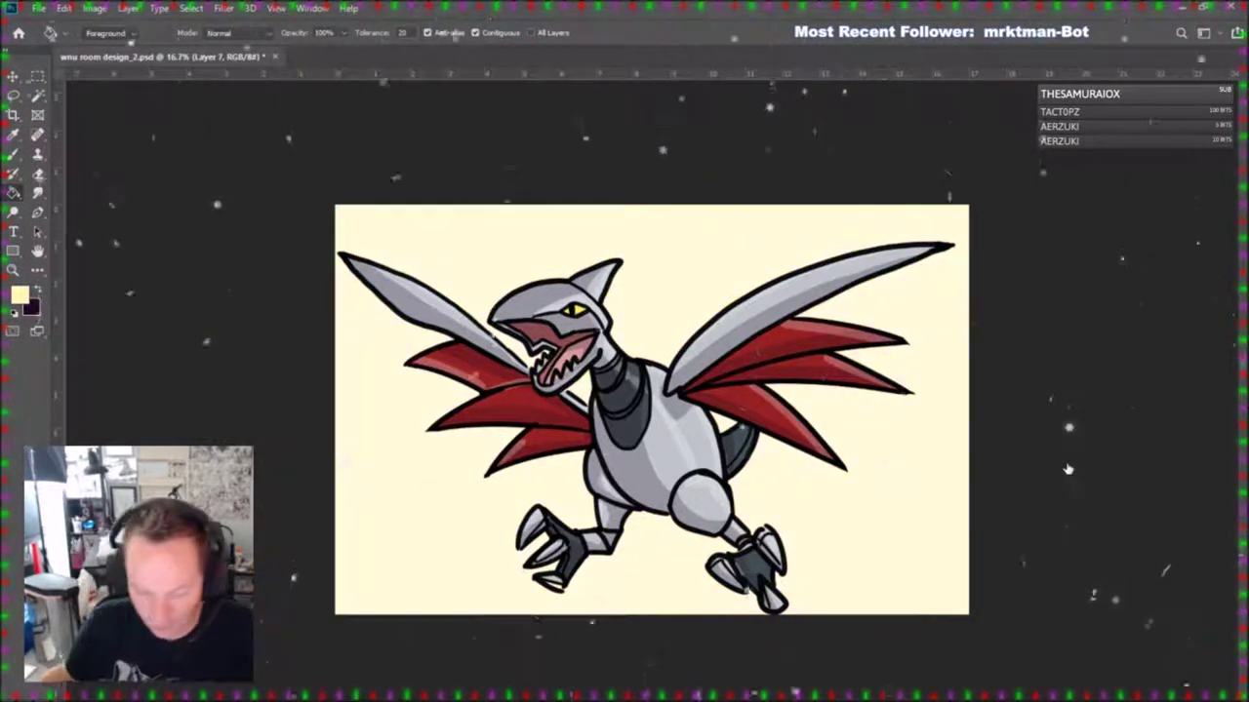
Add a new layer and brush a soft orange tint around the background's edges at 50% opacity.
key("ctrl+shift+alt+n")
left_click(16, 300)
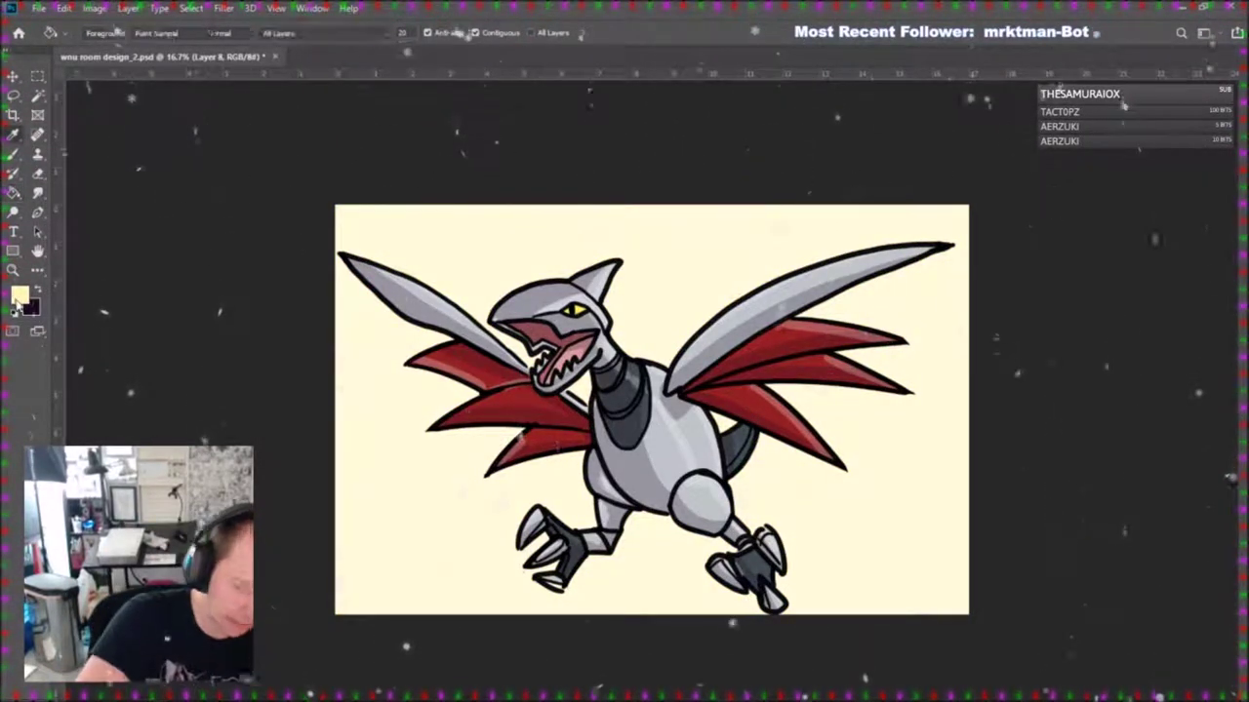
key("i")
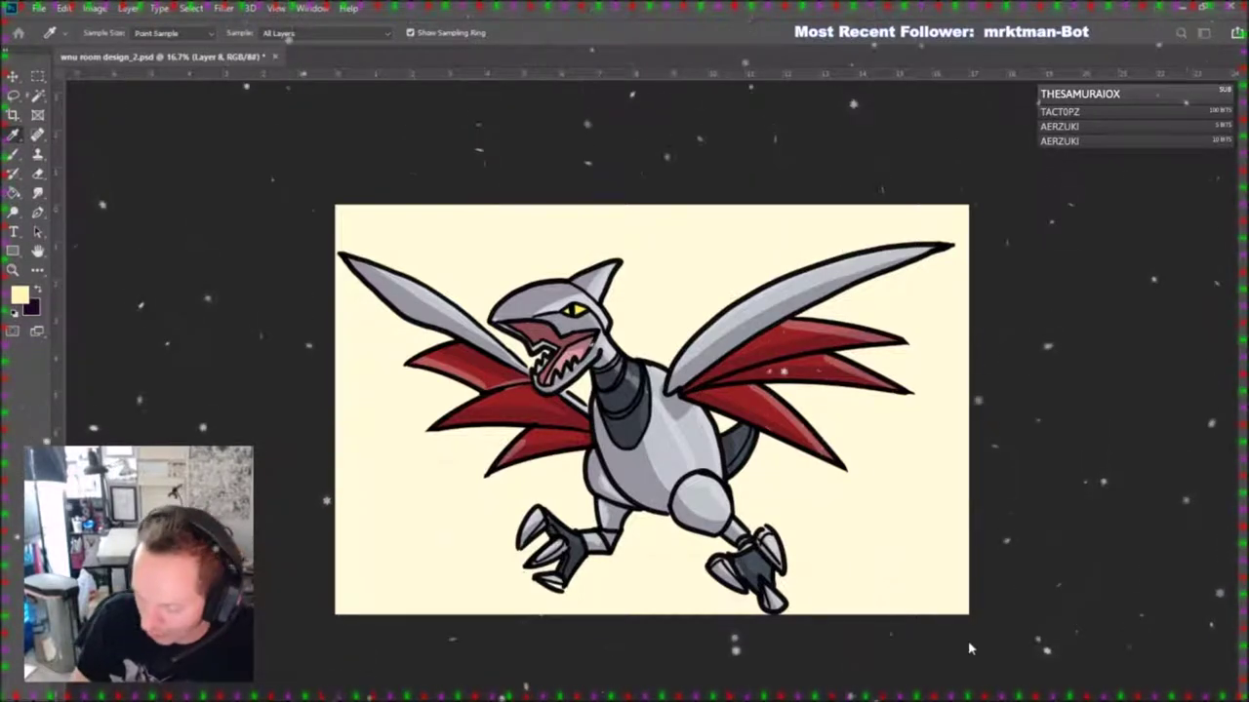
key("b")
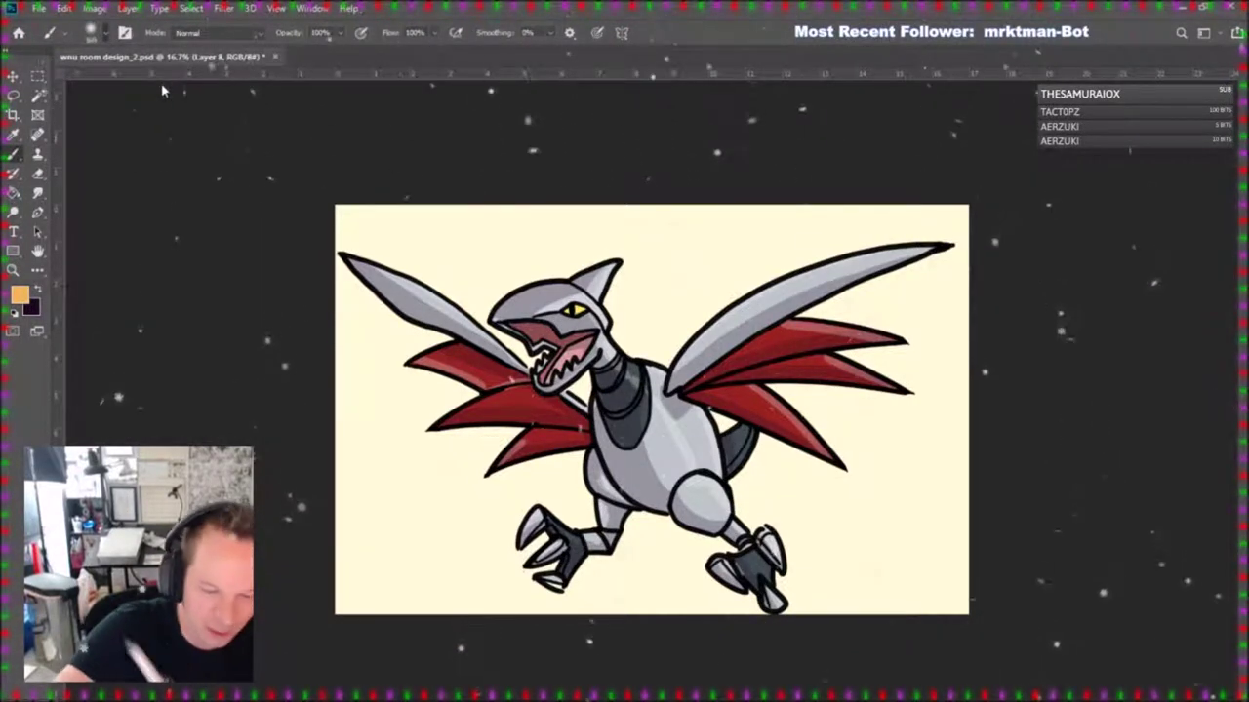
left_click(296, 33)
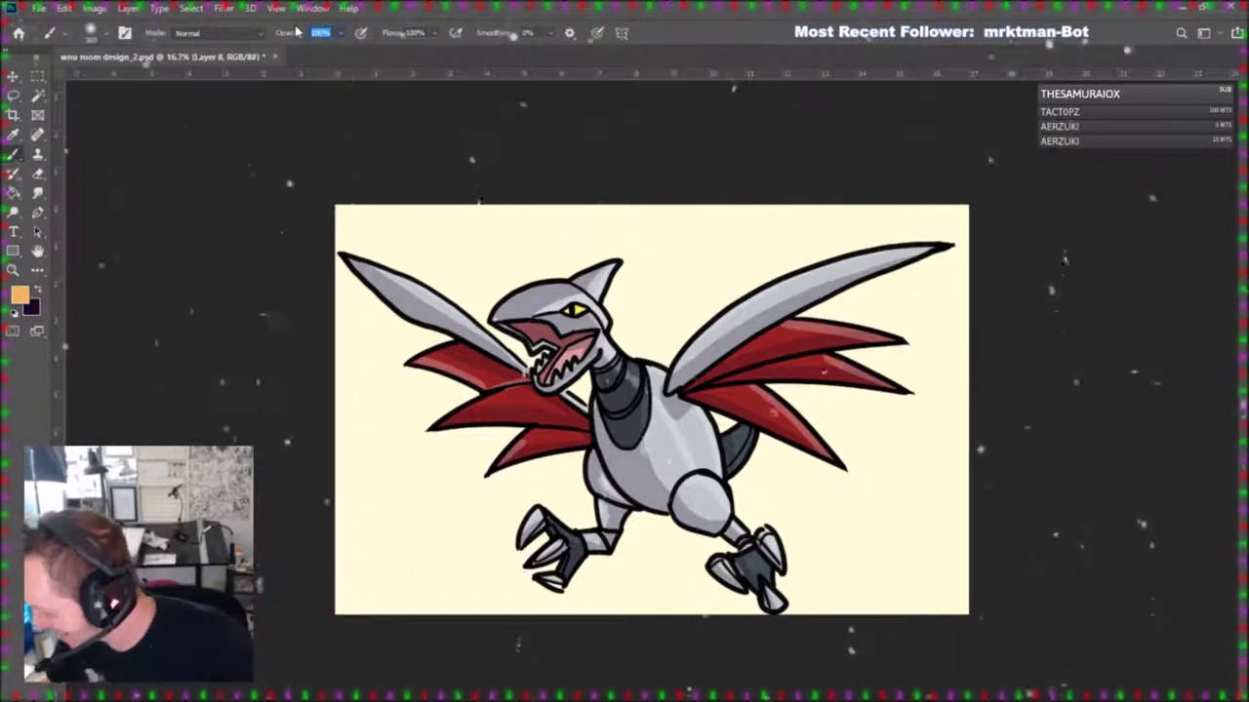
type("50")
key("Return")
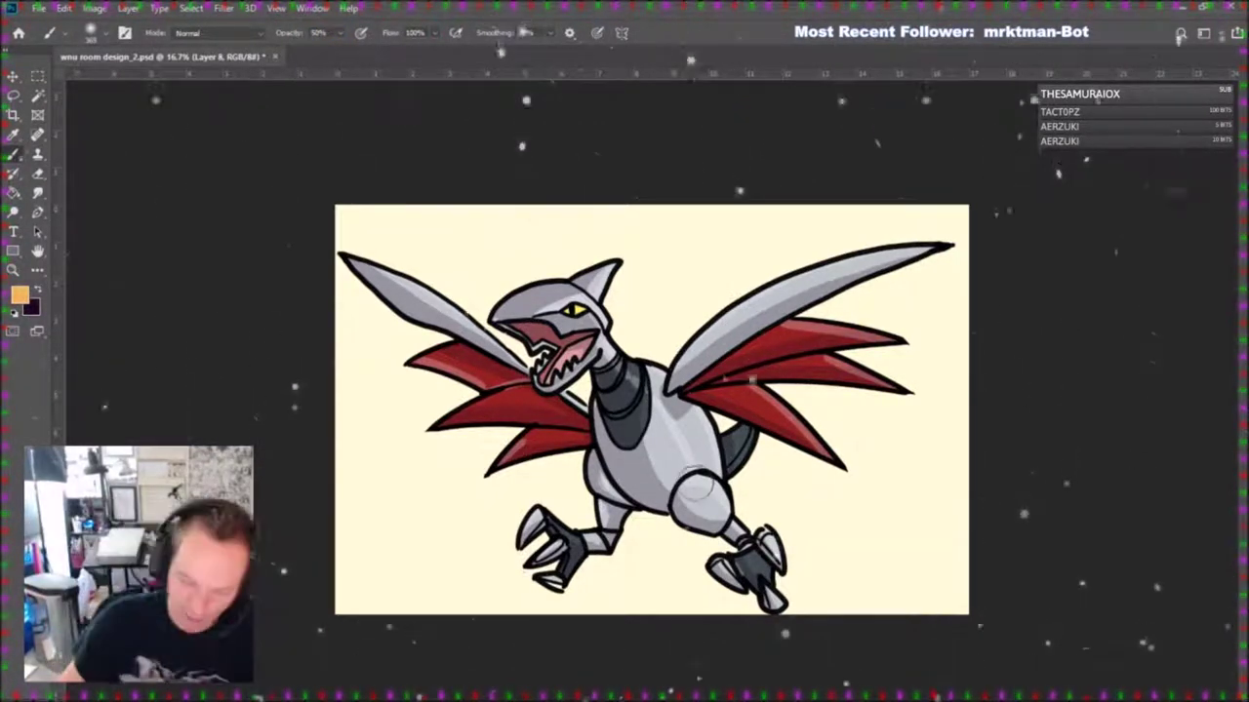
mouse_move(432, 542)
left_mouse_down()
mouse_move(414, 590)
mouse_move(361, 546)
mouse_move(481, 609)
mouse_move(360, 459)
mouse_move(353, 530)
mouse_move(378, 471)
mouse_move(341, 536)
mouse_move(355, 216)
mouse_move(423, 218)
mouse_move(464, 244)
mouse_move(525, 195)
mouse_move(698, 234)
mouse_move(699, 257)
mouse_move(613, 219)
mouse_move(879, 202)
mouse_move(953, 209)
mouse_move(955, 511)
mouse_move(912, 574)
mouse_move(906, 519)
mouse_move(914, 561)
mouse_move(868, 603)
mouse_move(631, 608)
mouse_move(720, 620)
left_mouse_up()
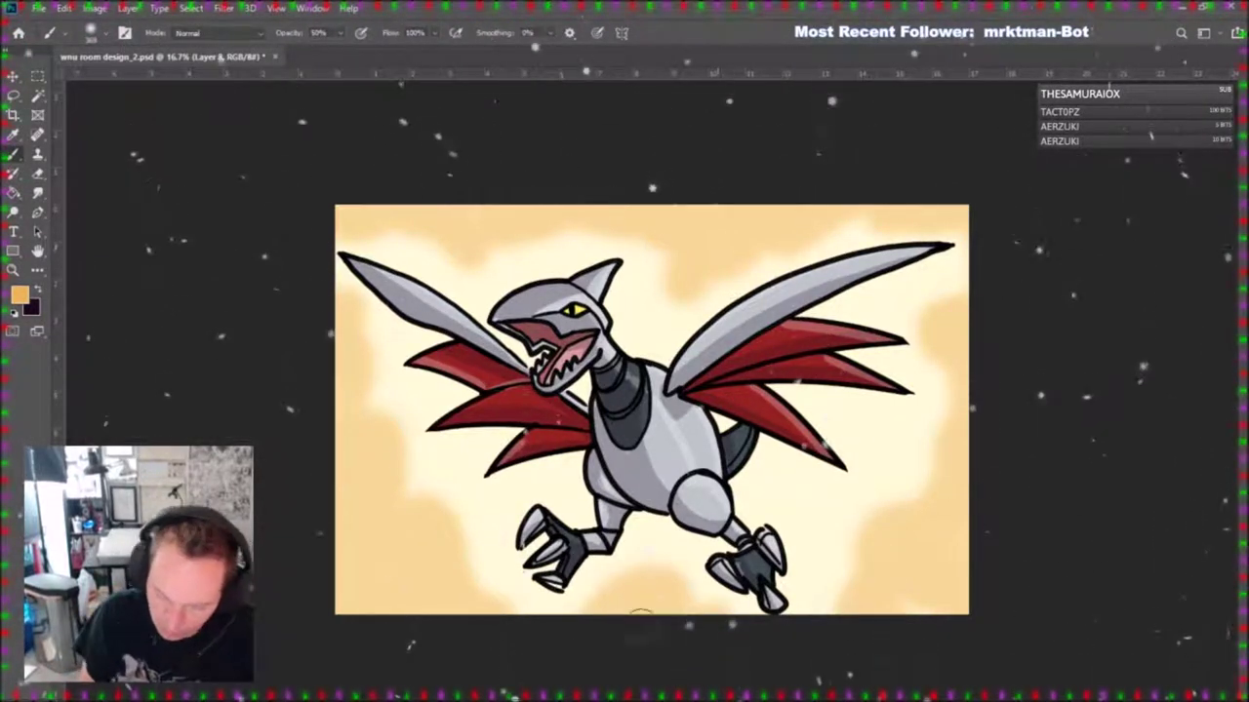
Fade the orange background tint to a lighter strength and save the artwork as scarmory.psd.
key("ctrl+z")
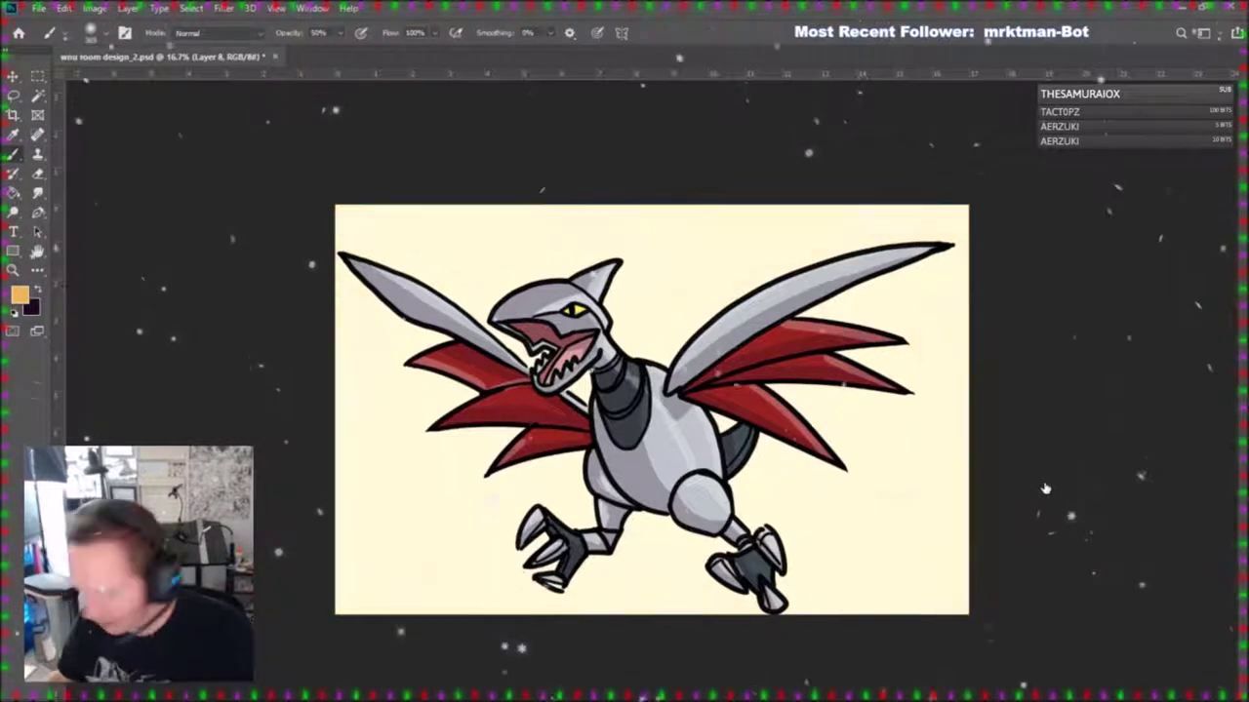
key("ctrl+shift+z")
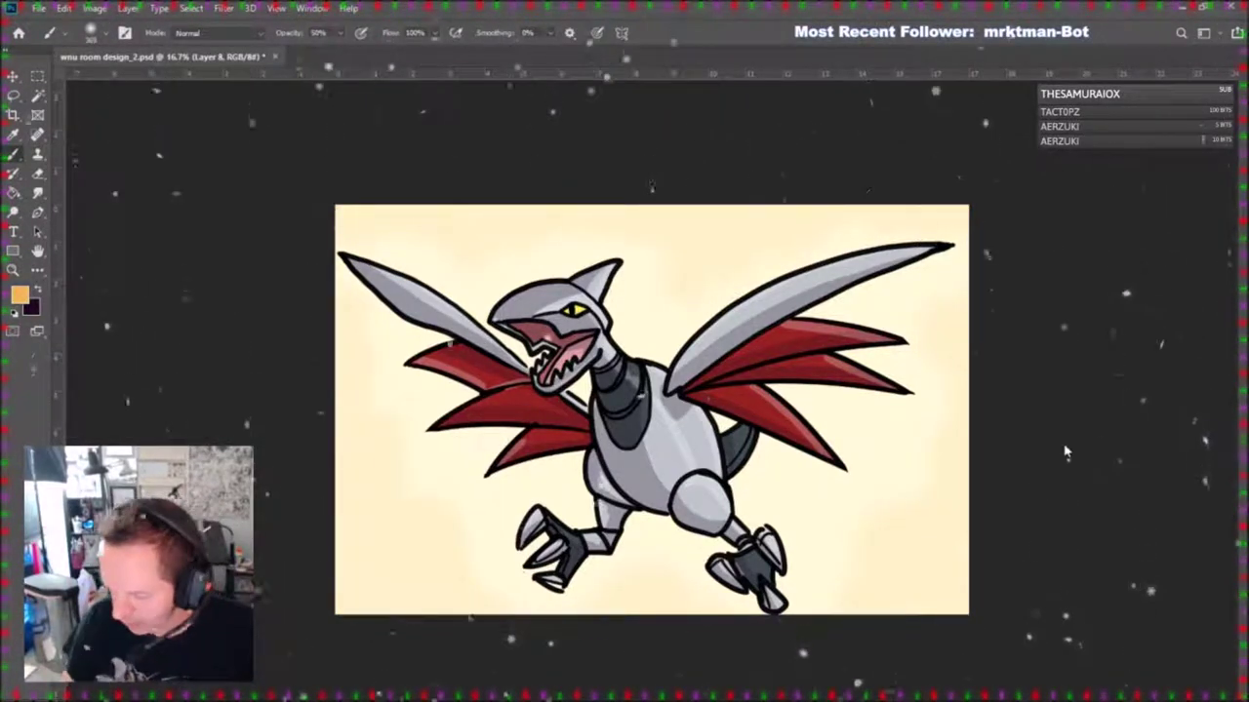
key("ctrl+shift+z")
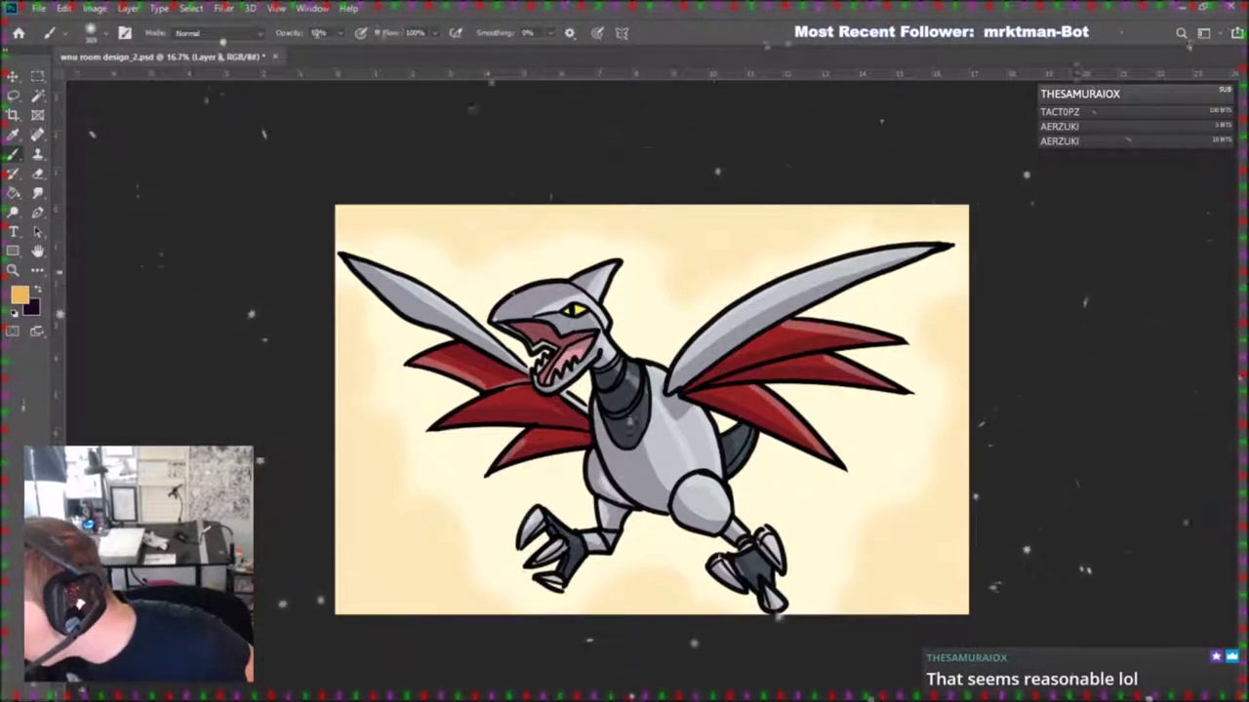
key("Return")
key("ctrl+0")
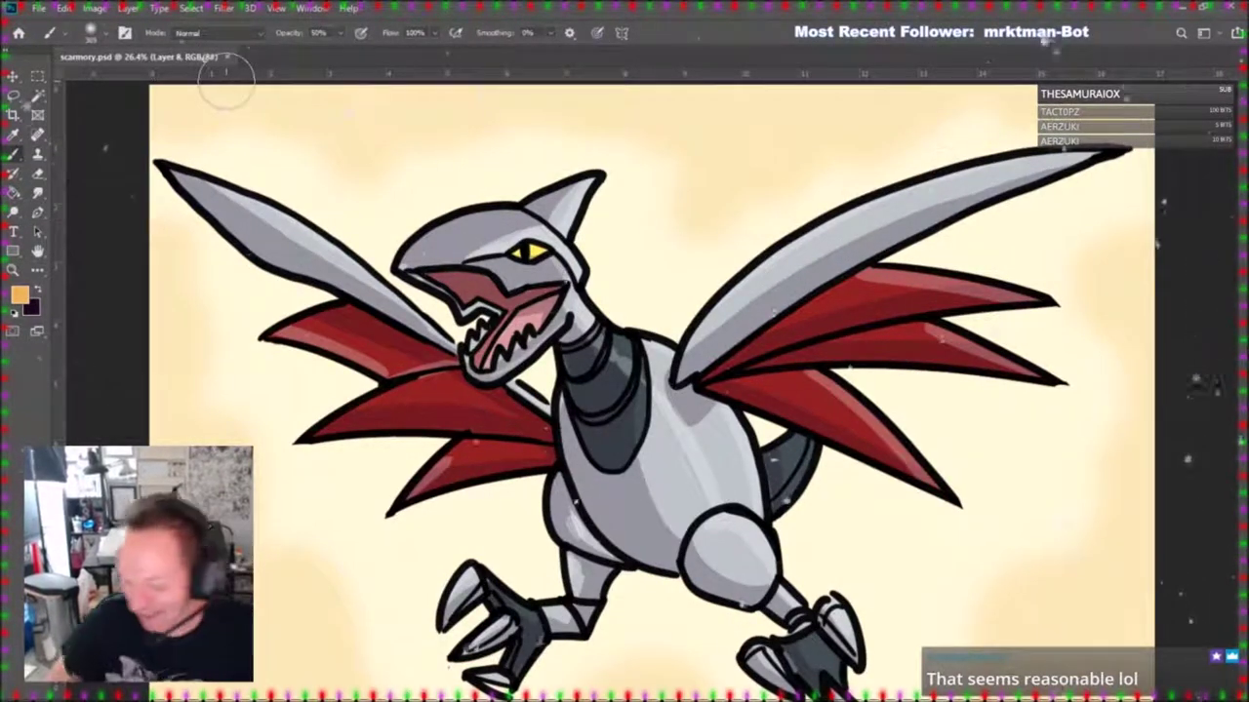
Delete the creature's artwork layers to leave a white base and resize the canvas to a tall portrait format.
left_click(1074, 632)
key("Delete")
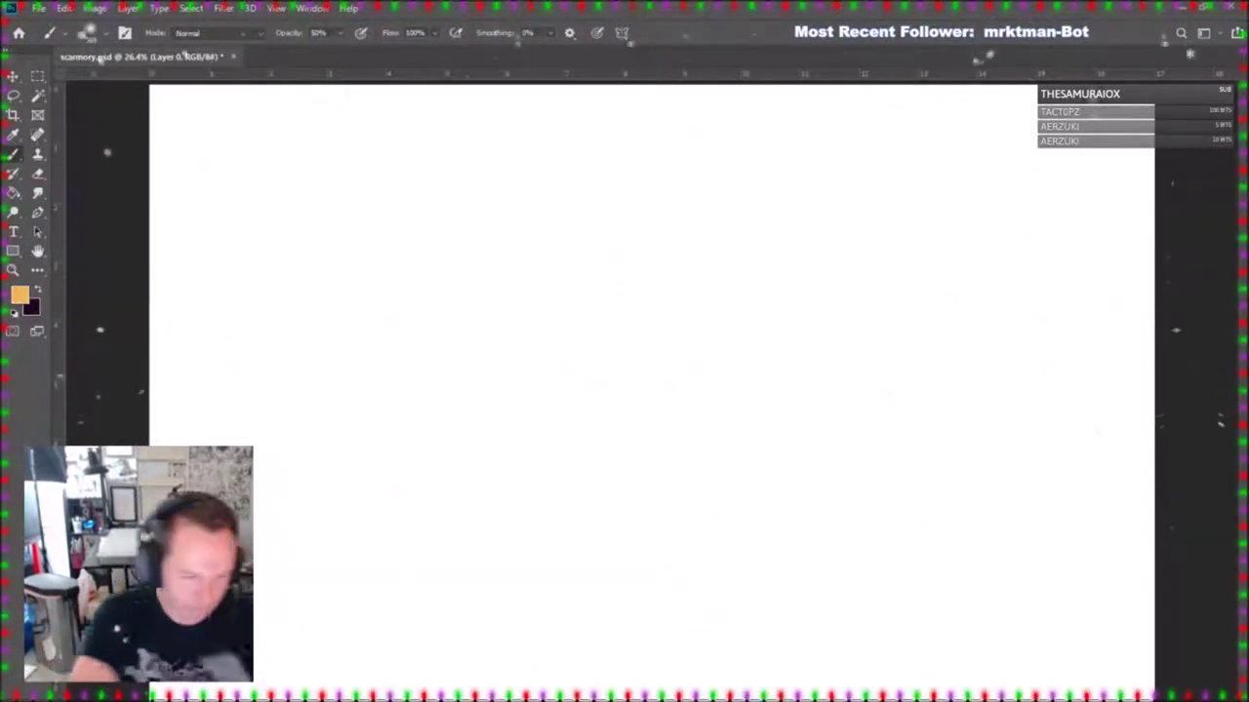
double_click(13, 272)
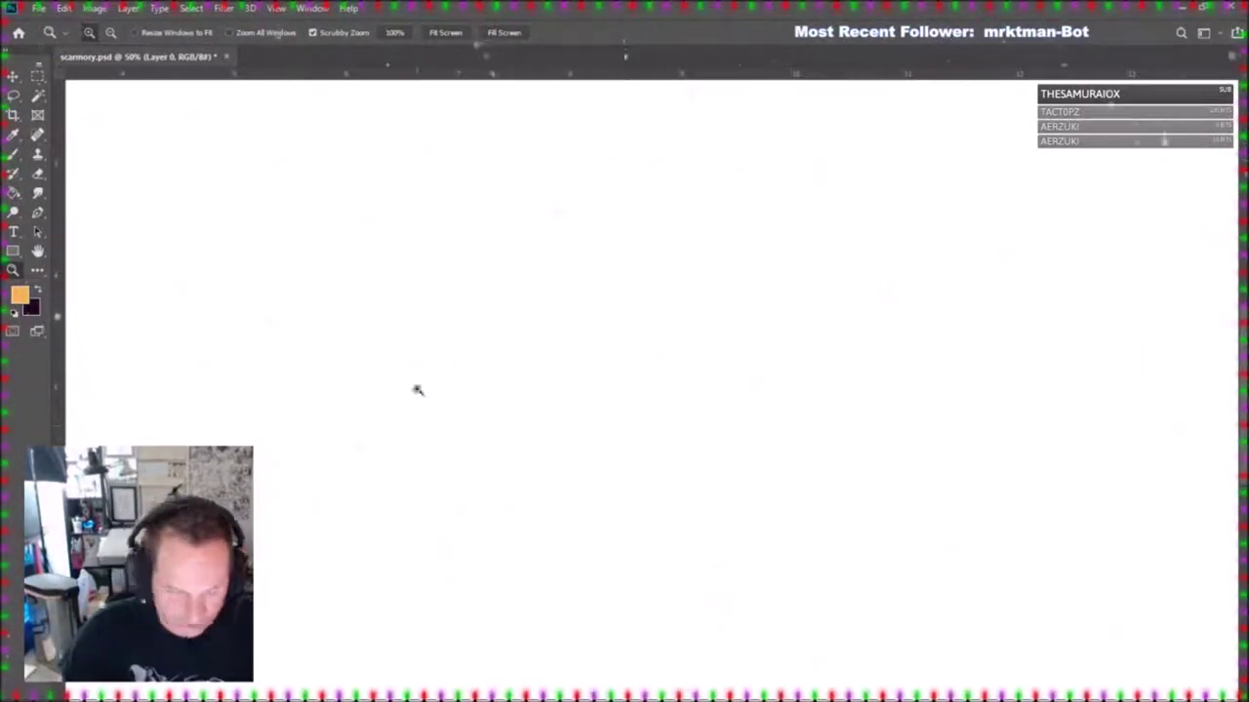
mouse_move(164, 60)
left_mouse_down()
mouse_move(204, 106)
mouse_move(172, 62)
left_mouse_up()
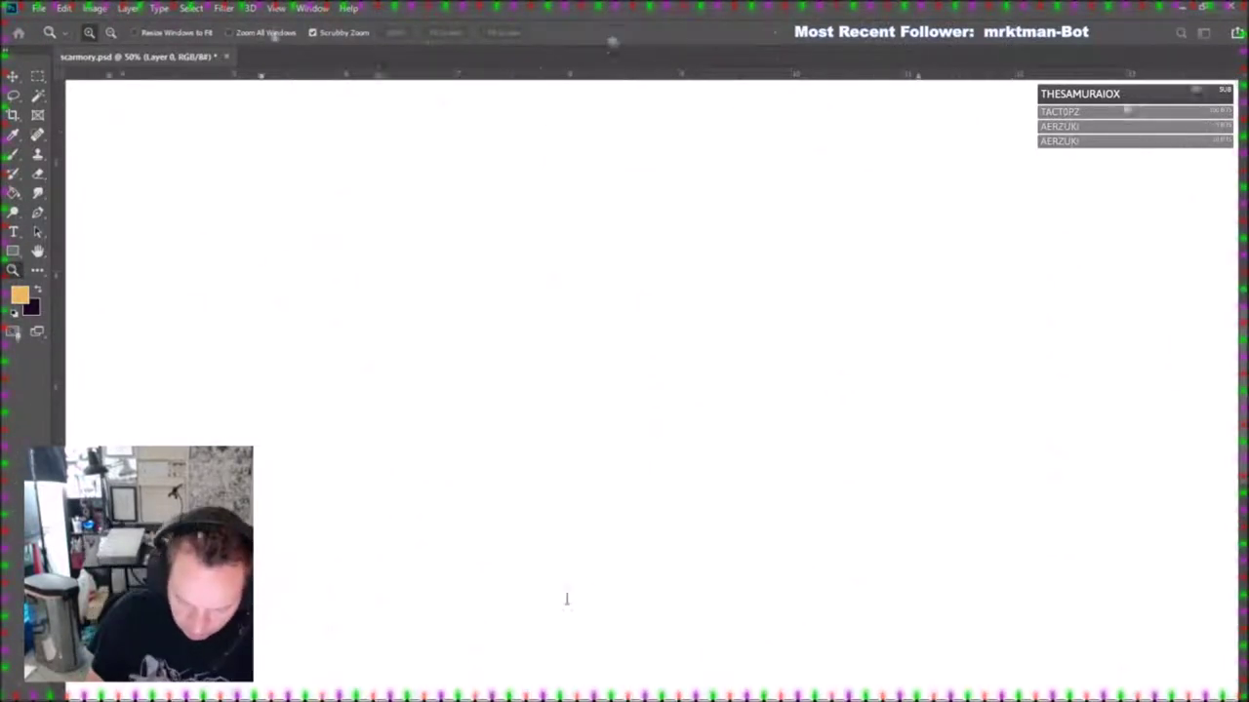
key("Return")
left_click(542, 660, "alt")
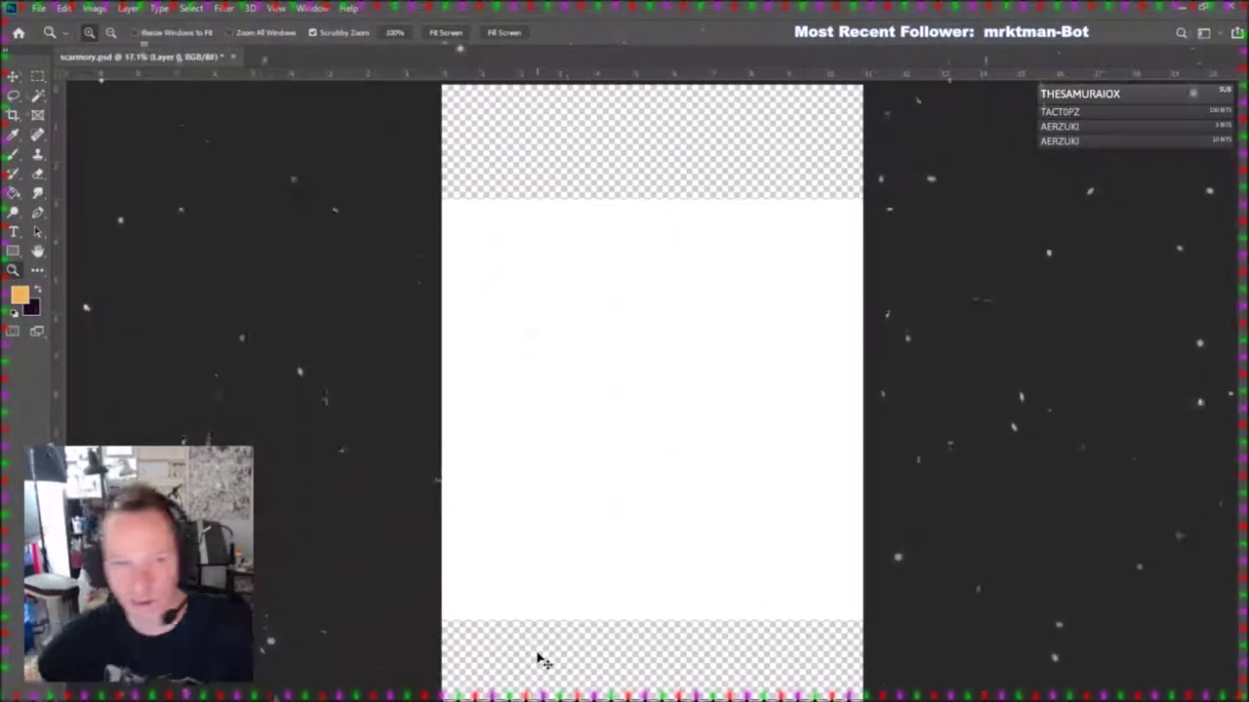
Fill the whole portrait canvas with white using the Paint Bucket and add a new layer.
key("d")
key("x")
key("g")
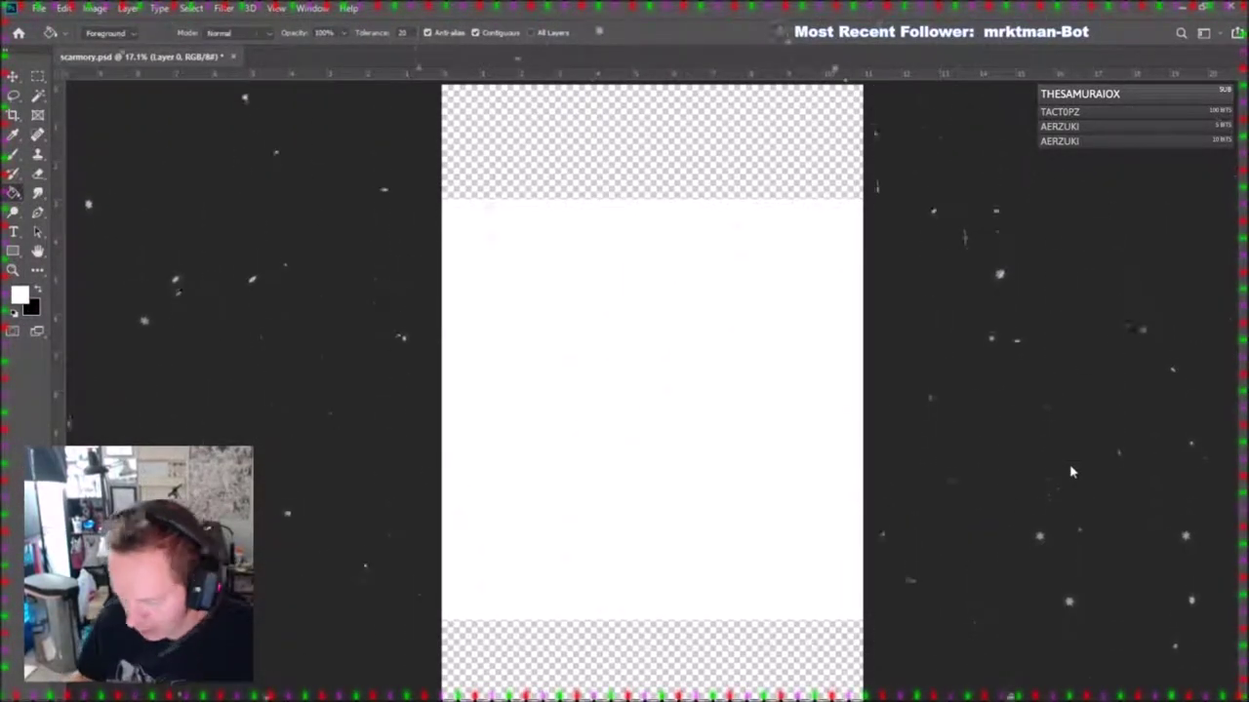
left_click(713, 268)
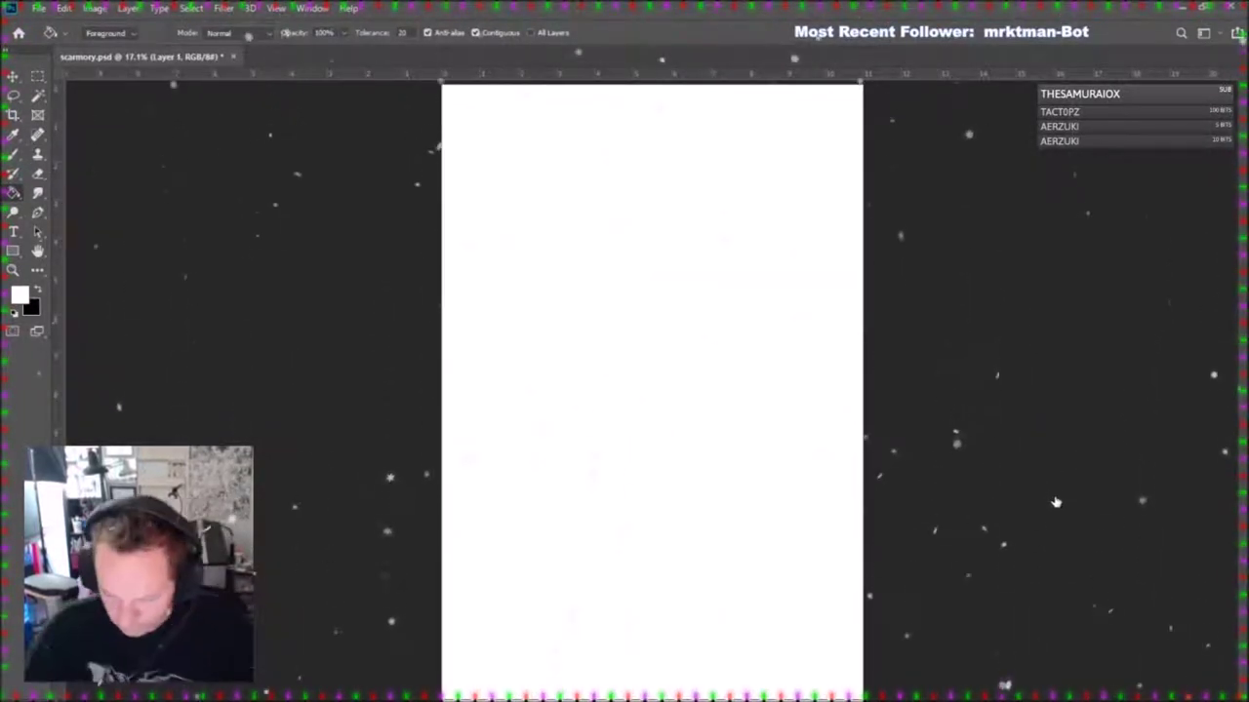
Sketch a standing figure with an oval head, T-shirt torso, bent arms and upper legs in dark red at 75% brush opacity.
key("i")
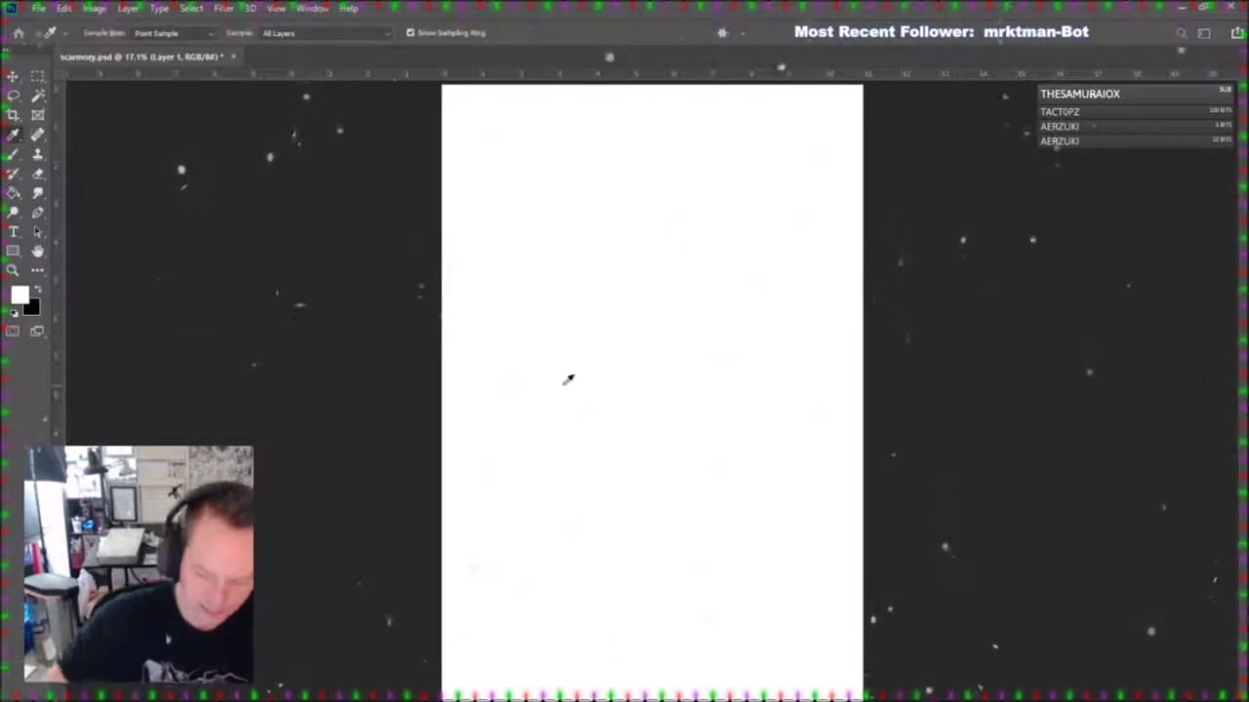
left_click(1086, 435)
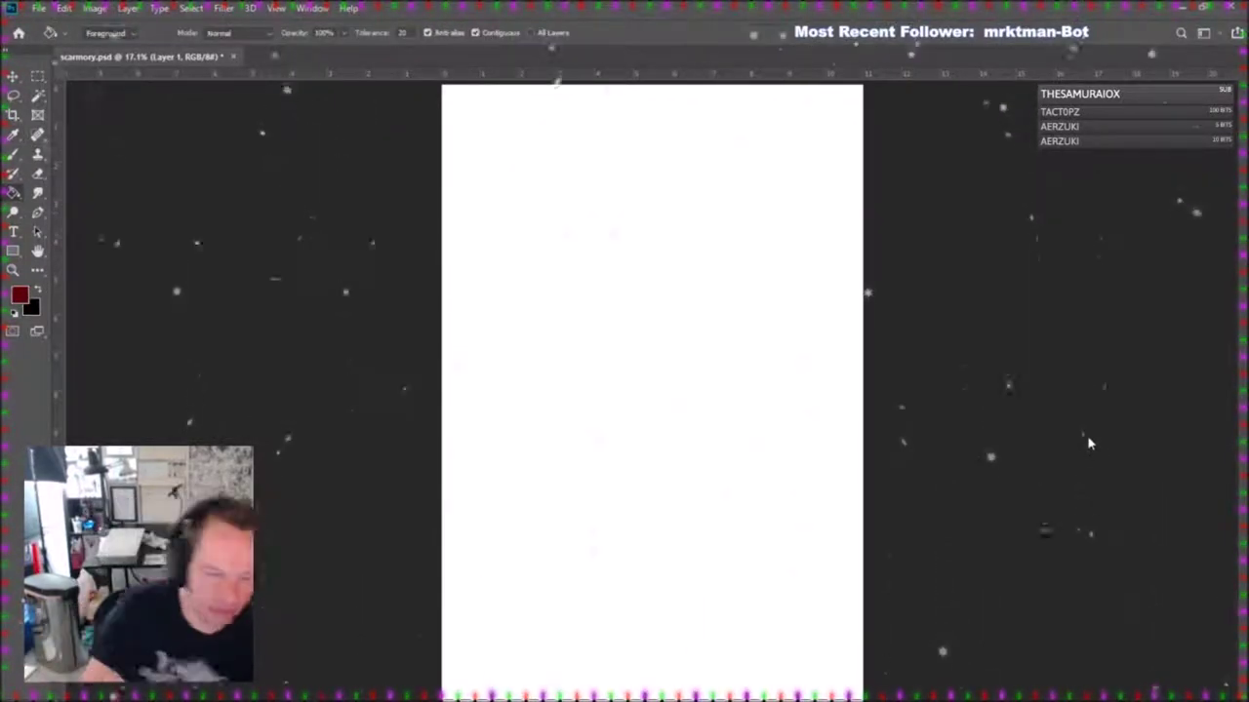
left_click(14, 154)
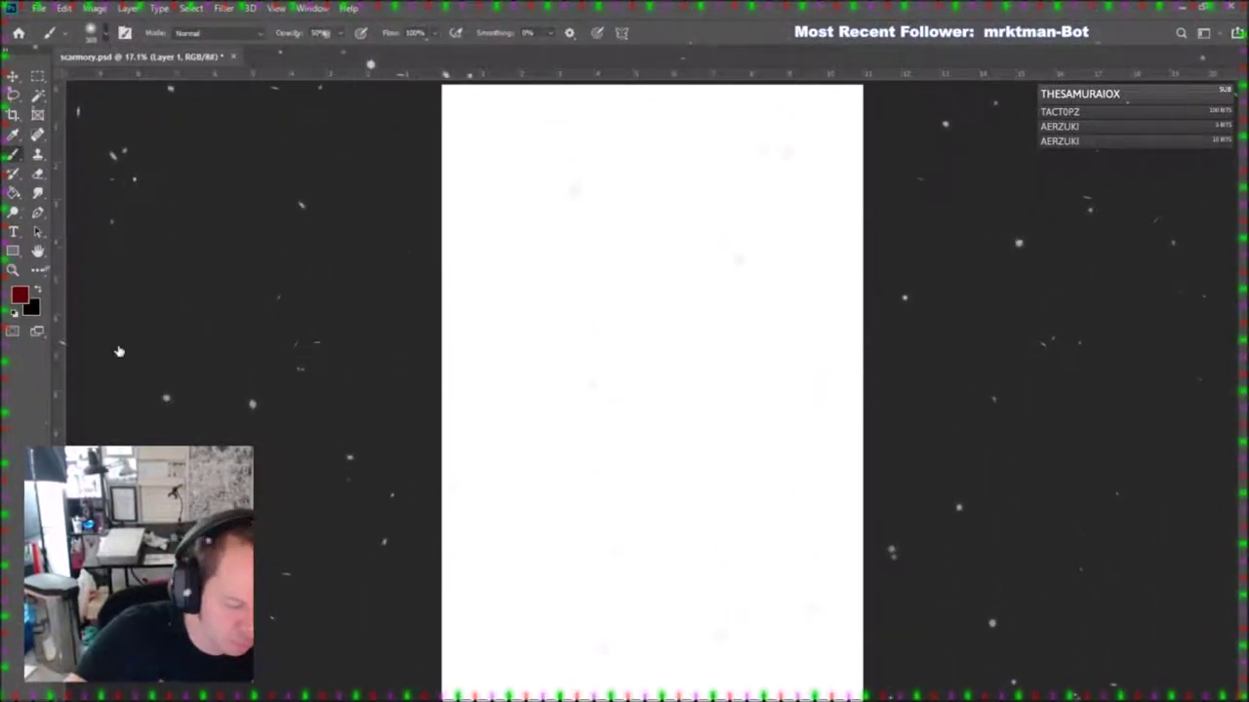
type("75")
key("Return")
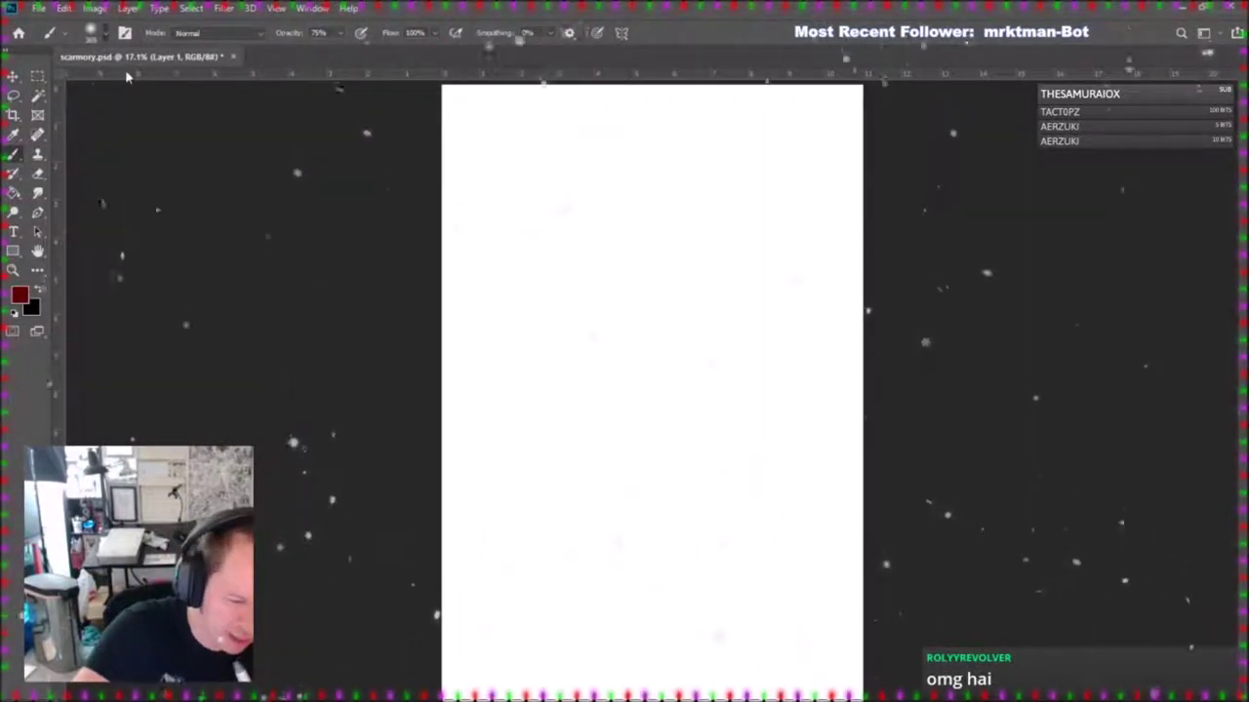
mouse_move(590, 234)
left_mouse_down()
mouse_move(683, 272)
mouse_move(684, 198)
mouse_move(625, 157)
mouse_move(649, 357)
mouse_move(685, 340)
left_mouse_up()
mouse_move(586, 347)
left_mouse_down()
mouse_move(732, 360)
mouse_move(581, 439)
mouse_move(584, 458)
left_mouse_up()
left_click_drag(588, 381, 605, 495)
mouse_move(576, 353)
left_mouse_down()
mouse_move(542, 429)
mouse_move(587, 454)
left_mouse_up()
mouse_move(703, 359)
left_mouse_down()
mouse_move(715, 466)
mouse_move(719, 352)
mouse_move(753, 441)
left_mouse_up()
left_click_drag(714, 450, 763, 441)
mouse_move(564, 441)
left_mouse_down()
mouse_move(538, 542)
mouse_move(585, 579)
mouse_move(567, 540)
mouse_move(595, 562)
left_mouse_up()
mouse_move(596, 570)
left_mouse_down()
mouse_move(714, 561)
mouse_move(702, 577)
left_mouse_up()
mouse_move(673, 357)
left_mouse_down()
mouse_move(694, 408)
mouse_move(716, 581)
left_mouse_up()
mouse_move(712, 349)
left_mouse_down()
mouse_move(761, 459)
mouse_move(718, 581)
left_mouse_up()
left_click_drag(786, 497, 721, 573)
left_click_drag(754, 478, 707, 507)
mouse_move(740, 441)
left_mouse_down()
mouse_move(717, 519)
mouse_move(779, 512)
left_mouse_up()
mouse_move(580, 379)
left_mouse_down()
mouse_move(599, 556)
mouse_move(708, 589)
left_mouse_up()
mouse_move(597, 577)
left_mouse_down()
mouse_move(587, 663)
mouse_move(568, 688)
left_mouse_up()
left_click_drag(636, 640, 689, 632)
left_click_drag(714, 573, 729, 688)
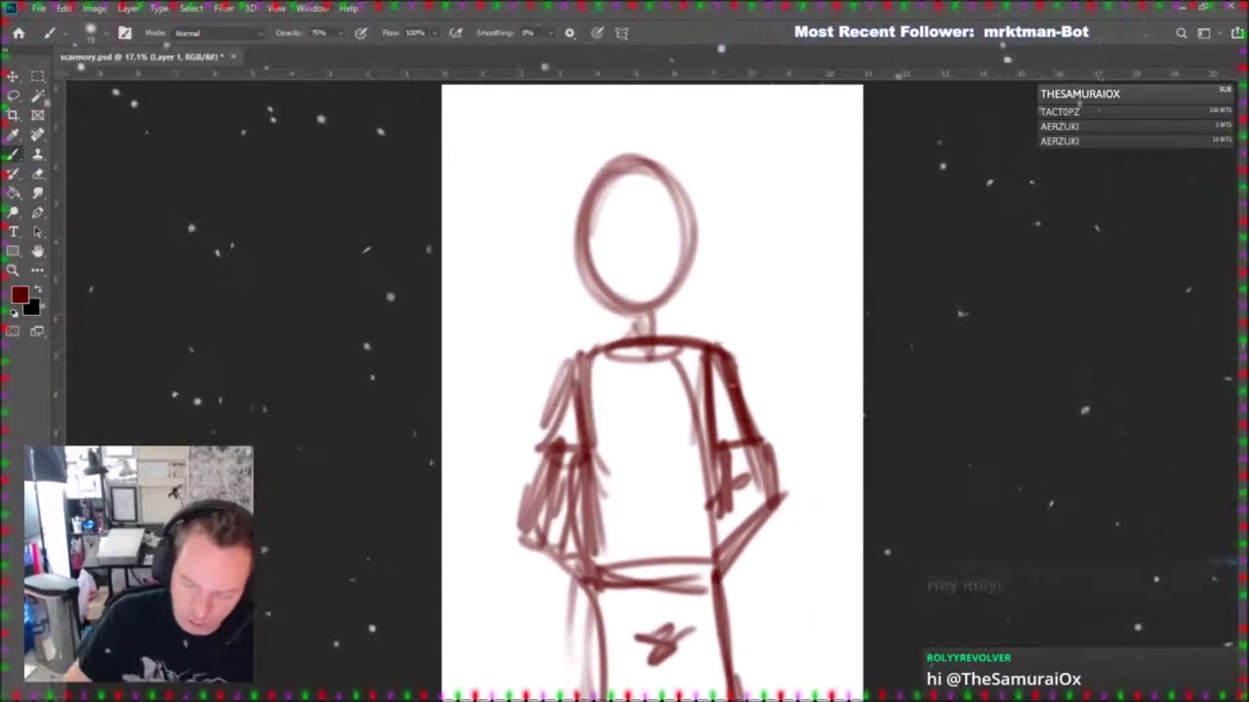
Sketch glasses, nose, mouth and an ear on the figure's head.
left_click_drag(655, 172, 620, 308)
mouse_move(585, 244)
left_mouse_down()
mouse_move(650, 314)
mouse_move(632, 223)
left_mouse_up()
left_click_drag(632, 224, 581, 228)
mouse_move(581, 222)
left_mouse_down()
mouse_move(655, 221)
mouse_move(687, 252)
left_mouse_up()
mouse_move(654, 213)
left_mouse_down()
mouse_move(687, 258)
mouse_move(644, 272)
mouse_move(658, 264)
mouse_move(656, 294)
left_mouse_up()
left_click_drag(571, 243, 583, 293)
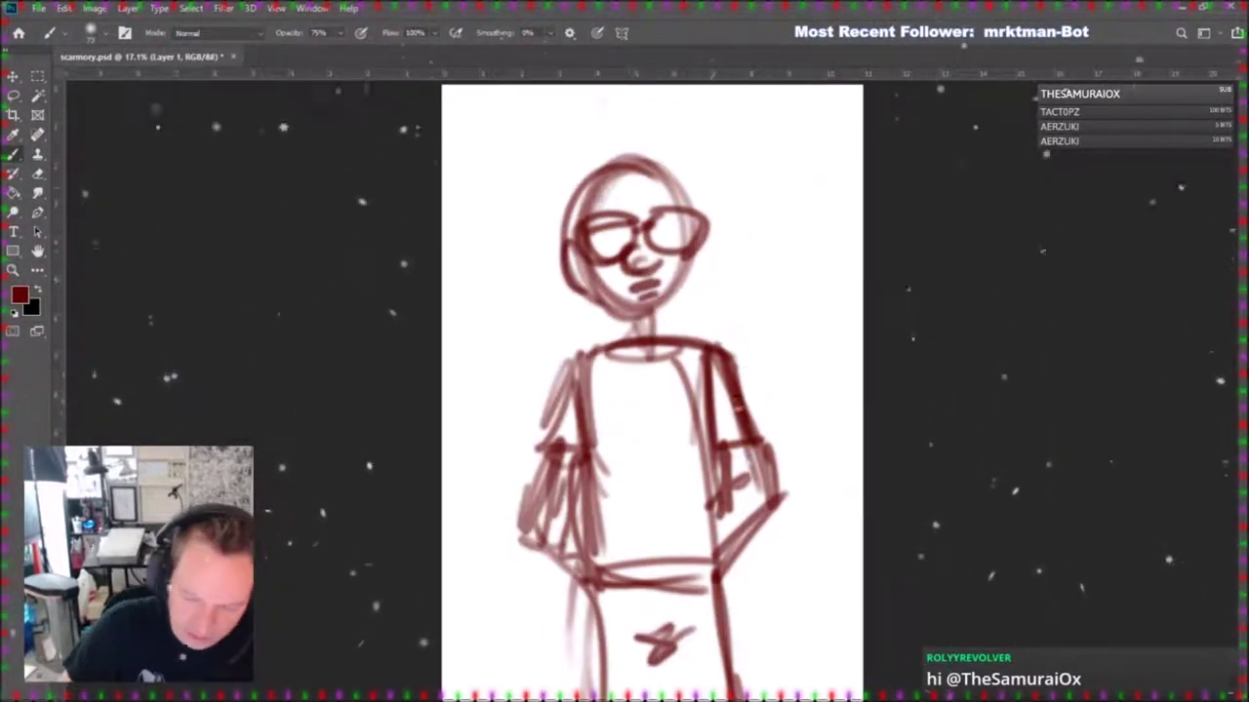
Sketch tall centre-parted hair with a jagged fringe and the sides of the neck.
left_click_drag(632, 182, 597, 209)
left_click_drag(612, 157, 566, 215)
left_click_drag(574, 155, 558, 226)
left_click_drag(536, 193, 571, 112)
left_click_drag(640, 185, 665, 167)
mouse_move(579, 117)
left_mouse_down()
mouse_move(641, 150)
mouse_move(641, 176)
mouse_move(671, 108)
mouse_move(705, 178)
mouse_move(668, 195)
left_mouse_up()
left_click_drag(671, 285, 681, 340)
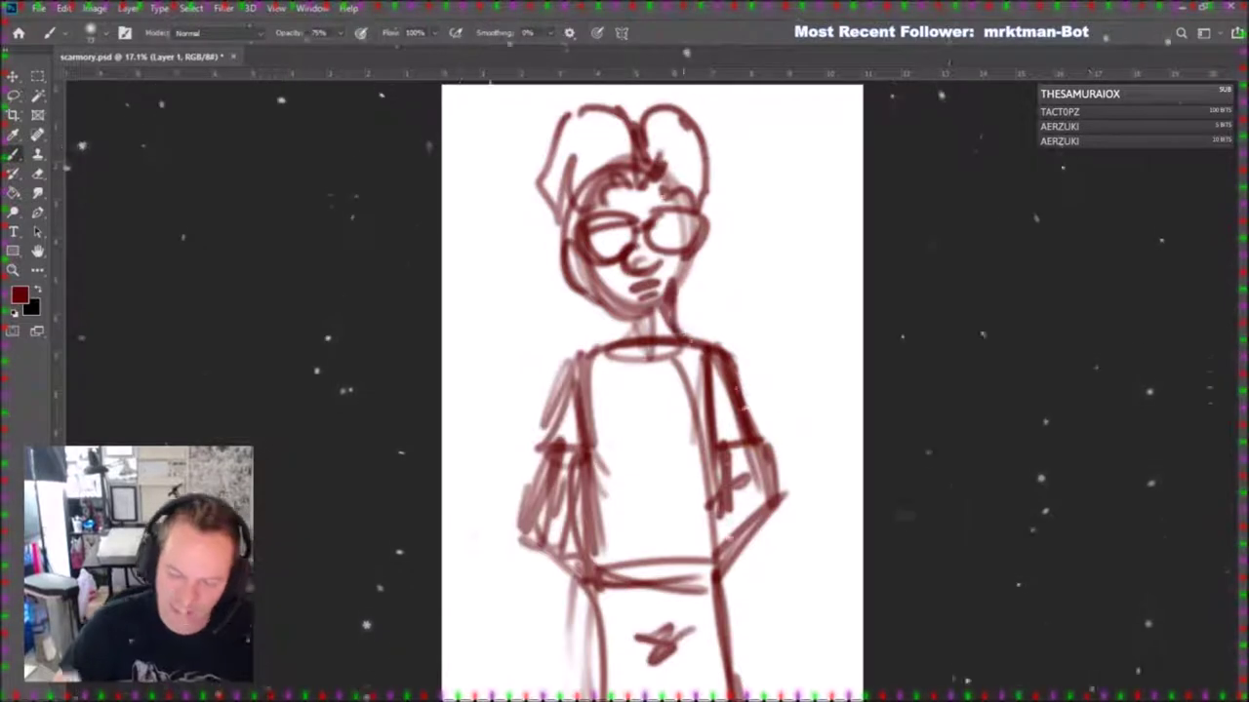
left_click_drag(597, 292, 607, 347)
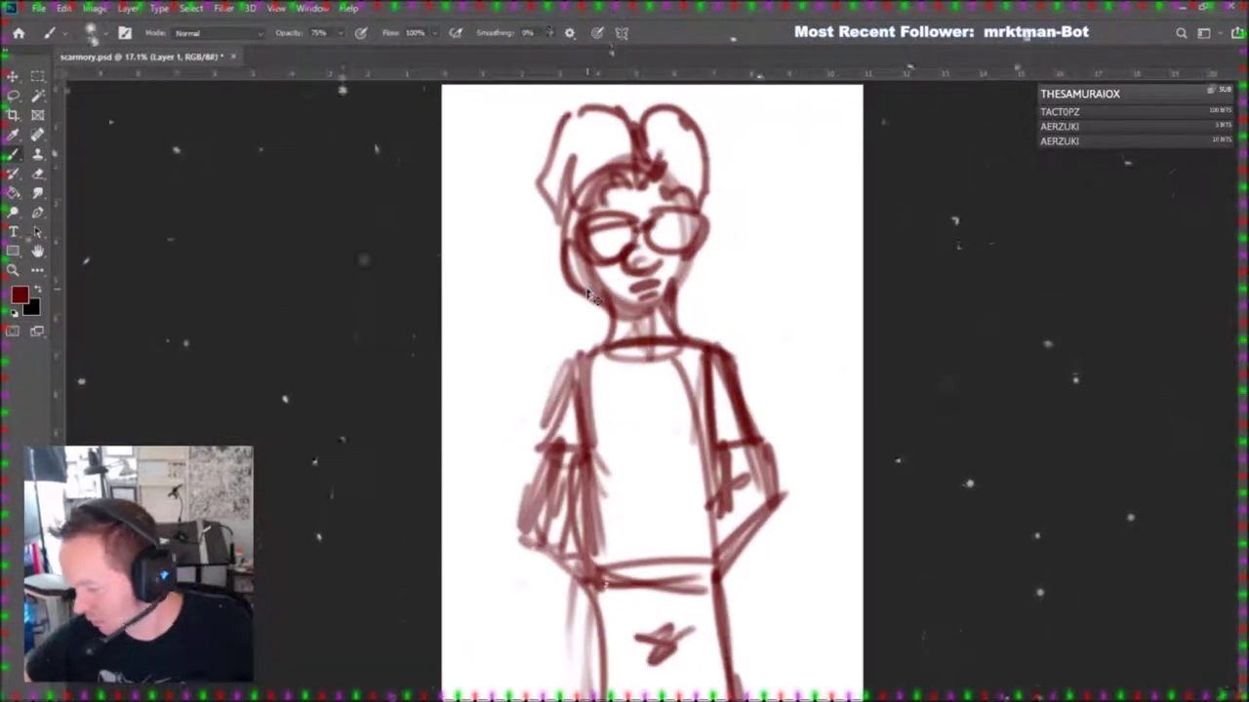
Scale the figure sketch down to about 83% and centre it on the canvas.
key("ctrl+t")
left_click_drag(795, 98, 755, 186)
left_click_drag(736, 259, 756, 181)
left_click_drag(772, 106, 764, 123)
left_click_drag(669, 406, 674, 389)
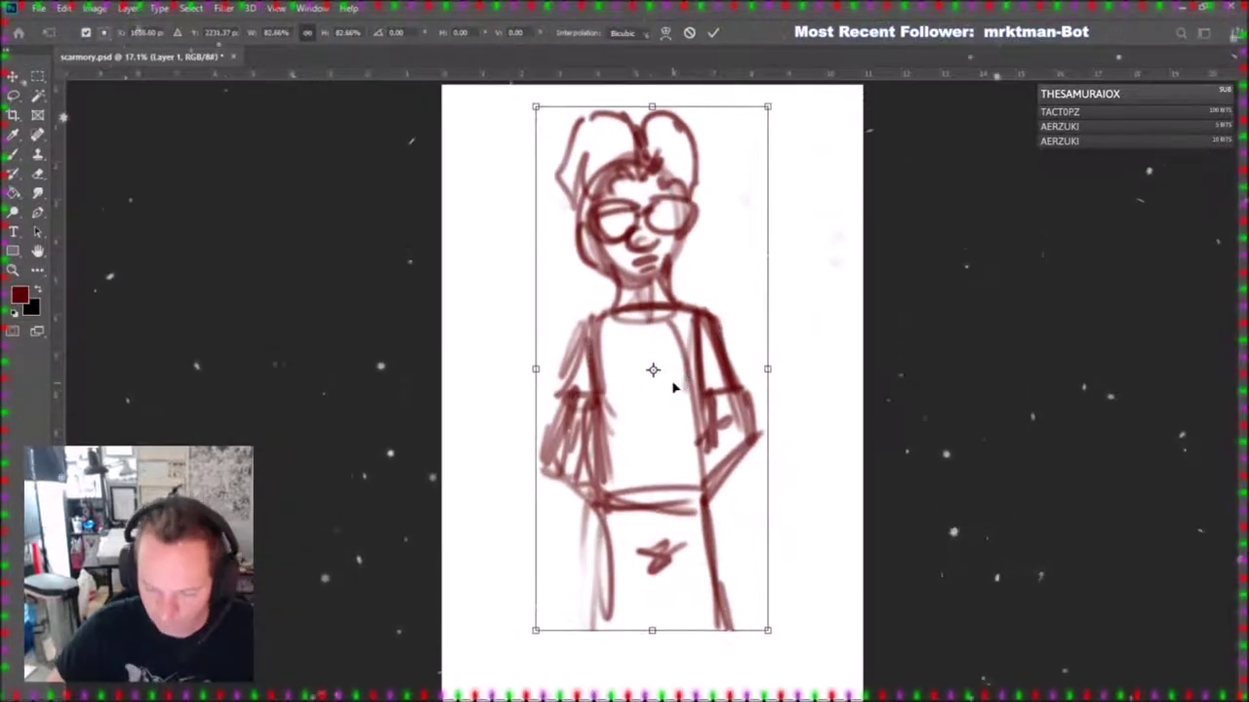
key("Return")
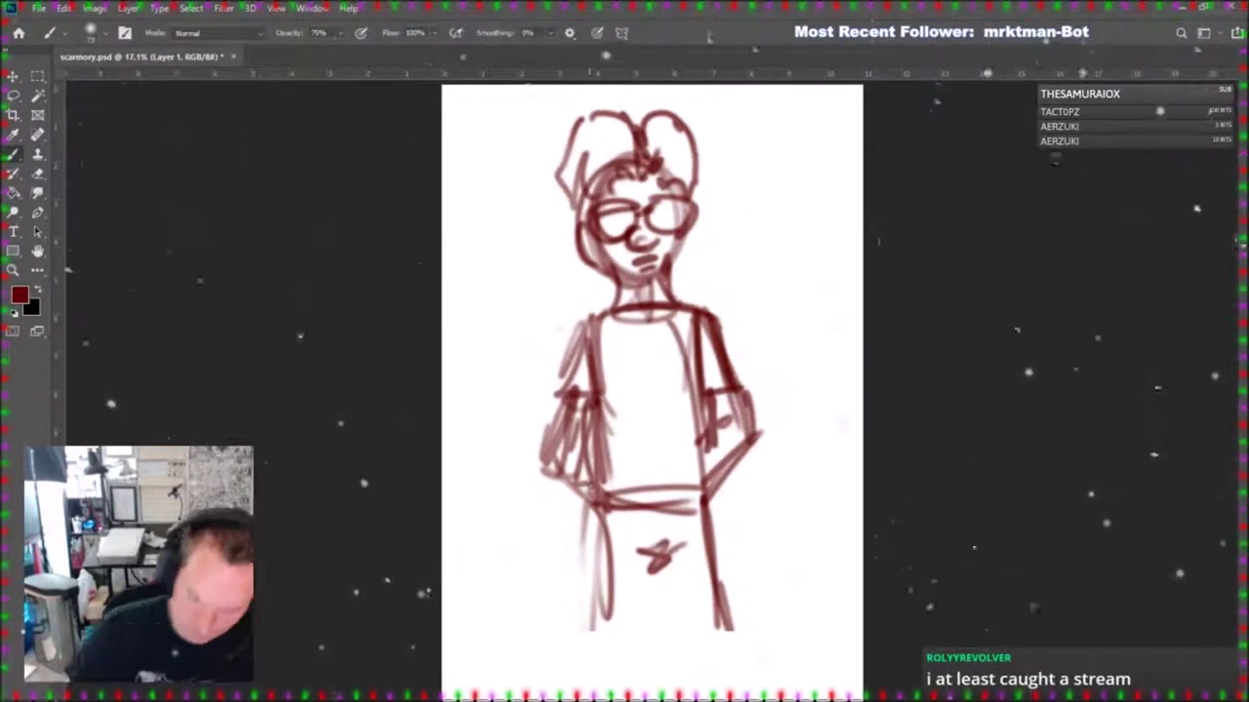
Redraw the shirt's sides and rounded hem and extend the trouser legs down the canvas.
left_click_drag(581, 417, 597, 507)
left_click_drag(574, 376, 581, 509)
mouse_move(587, 325)
left_mouse_down()
mouse_move(601, 511)
mouse_move(714, 490)
left_mouse_up()
left_click_drag(688, 324, 704, 503)
mouse_move(585, 517)
left_mouse_down()
mouse_move(582, 647)
mouse_move(646, 687)
left_mouse_up()
left_click_drag(661, 587, 652, 636)
left_click_drag(696, 513, 724, 651)
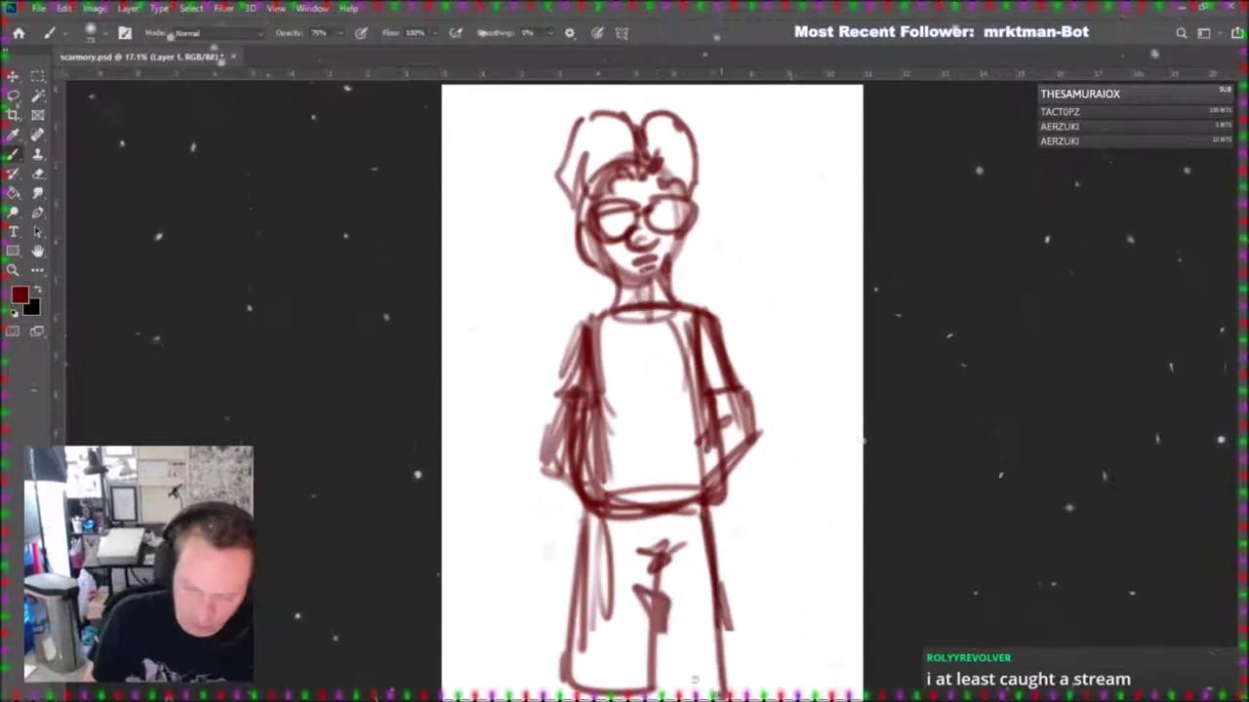
Sketch arms hanging down along both sides of the body and a square graphic on the shirt's chest.
mouse_move(597, 308)
left_mouse_down()
mouse_move(556, 400)
mouse_move(546, 597)
mouse_move(558, 625)
left_mouse_up()
mouse_move(697, 312)
left_mouse_down()
mouse_move(733, 572)
mouse_move(728, 624)
left_mouse_up()
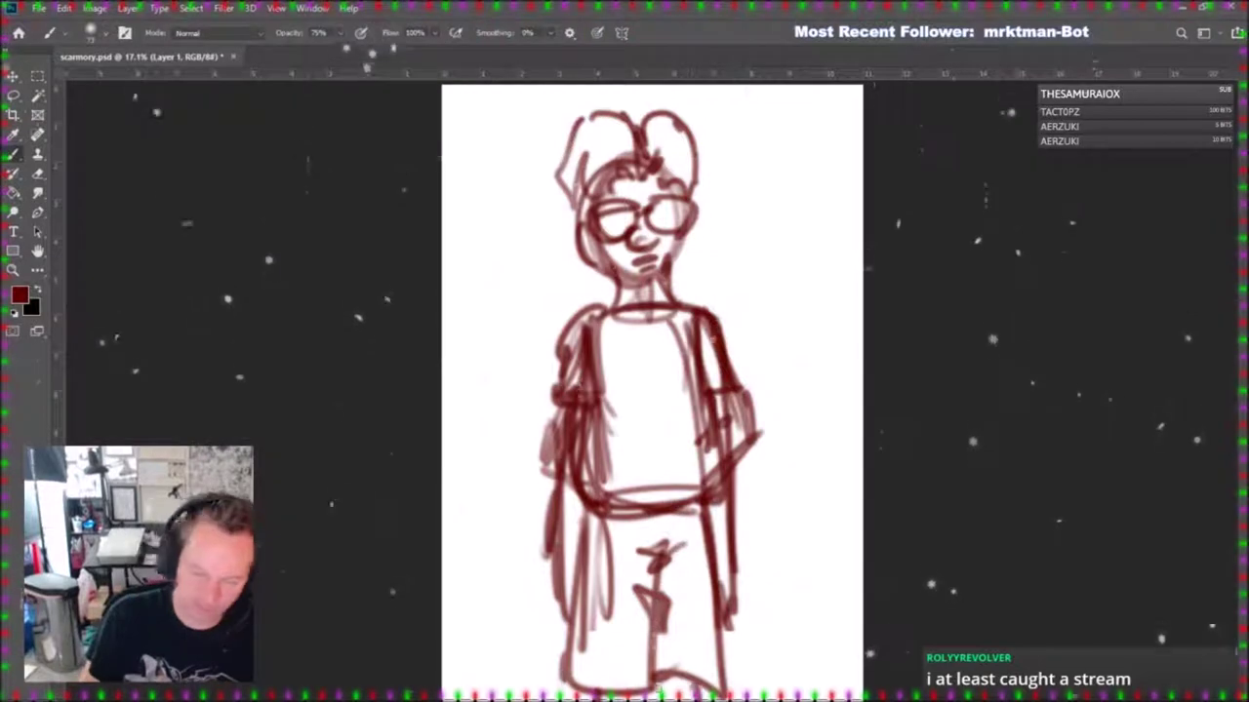
mouse_move(614, 353)
left_mouse_down()
mouse_move(687, 361)
mouse_move(604, 357)
mouse_move(655, 346)
left_mouse_up()
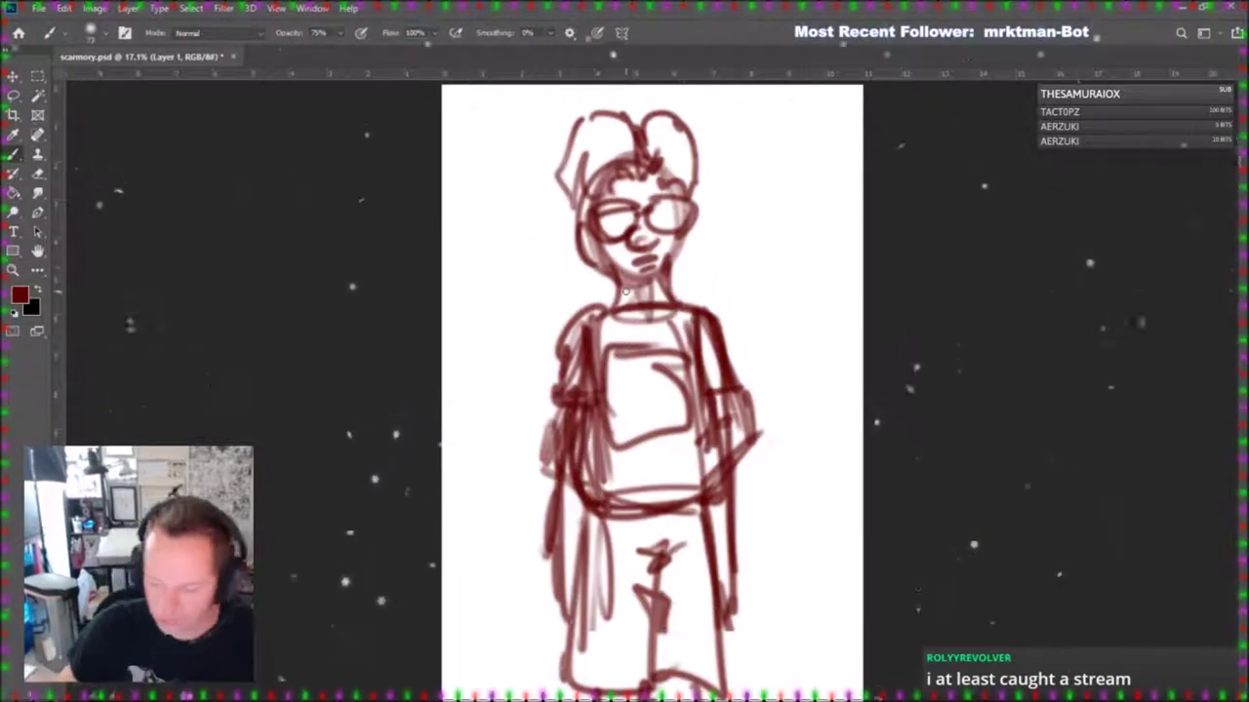
Fade the sketch layer, add a new layer above it and choose a darker red-brown for the line-art brush.
left_click(1064, 501)
key("ctrl+z")
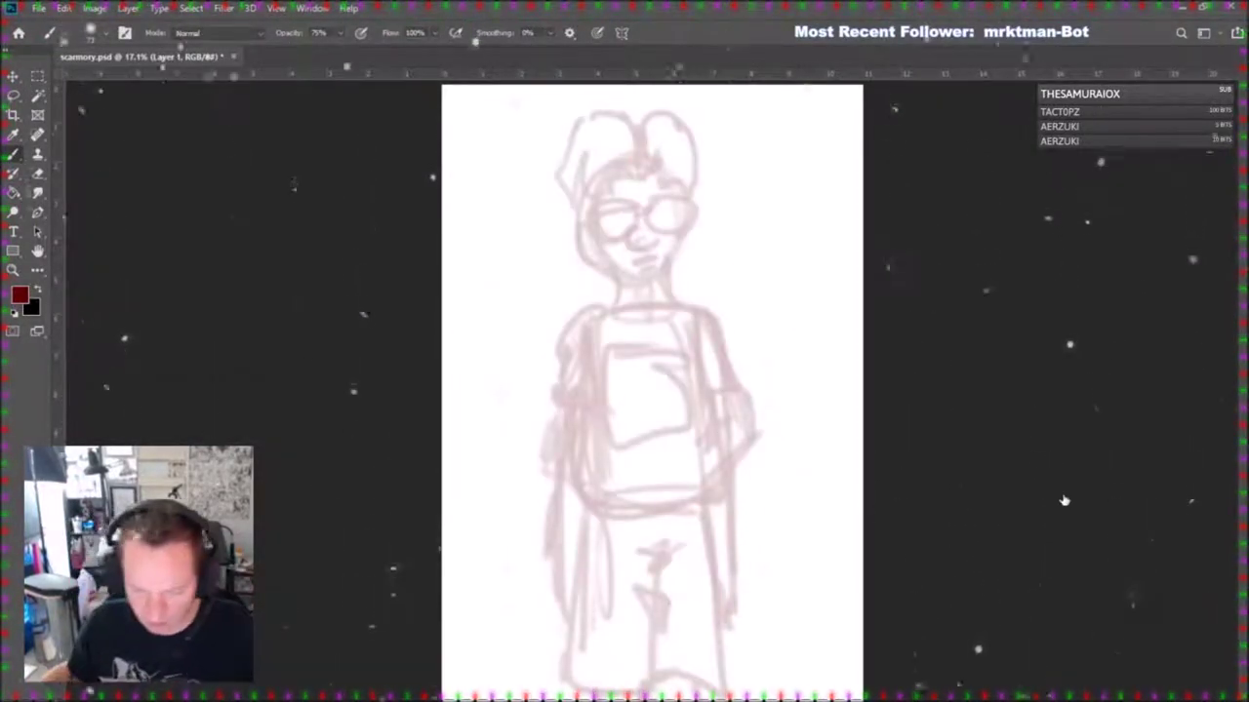
key("i")
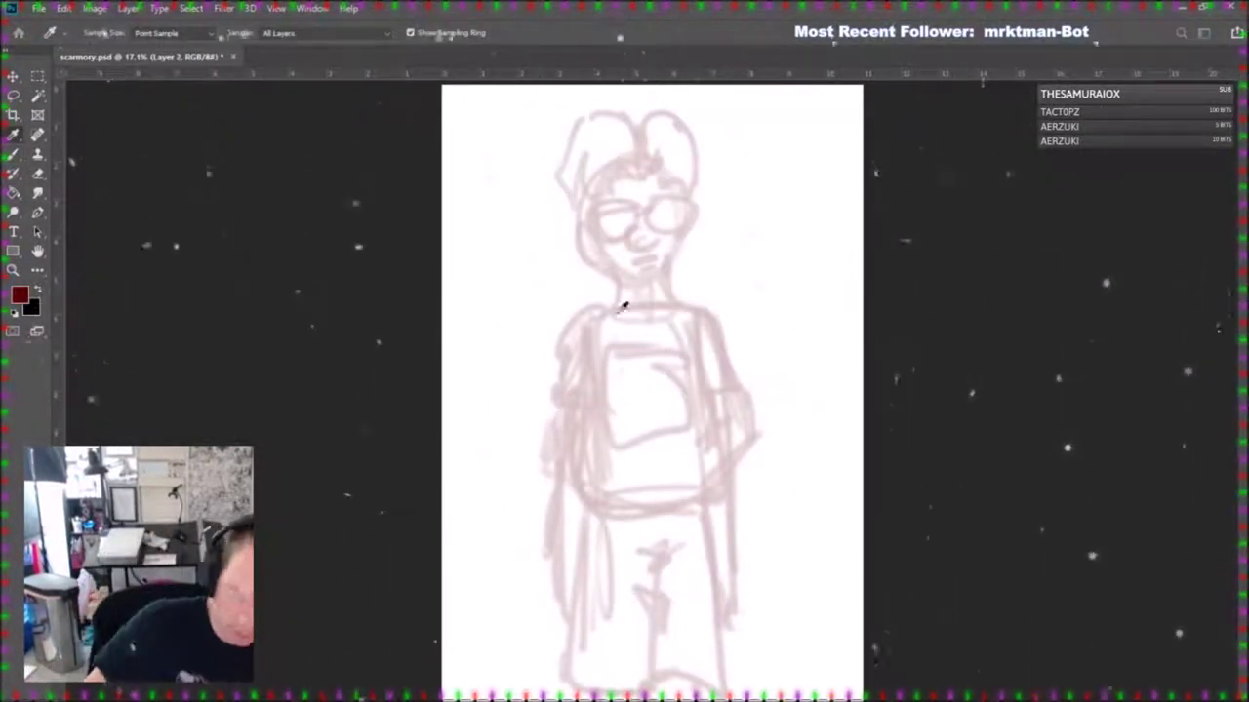
key("b")
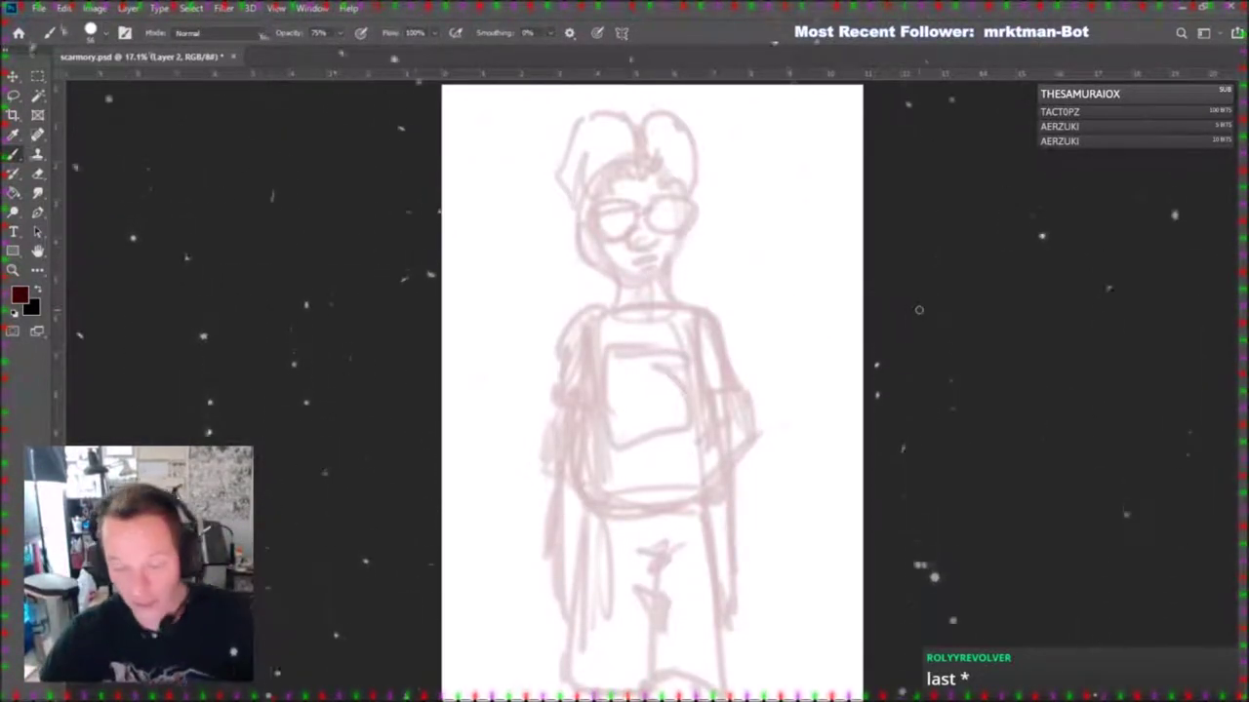
Ink the hair outline, centre parting, fringe strands and ear over the faded sketch.
mouse_move(579, 226)
left_mouse_down()
mouse_move(590, 260)
mouse_move(583, 199)
mouse_move(562, 181)
mouse_move(568, 134)
mouse_move(616, 107)
left_mouse_up()
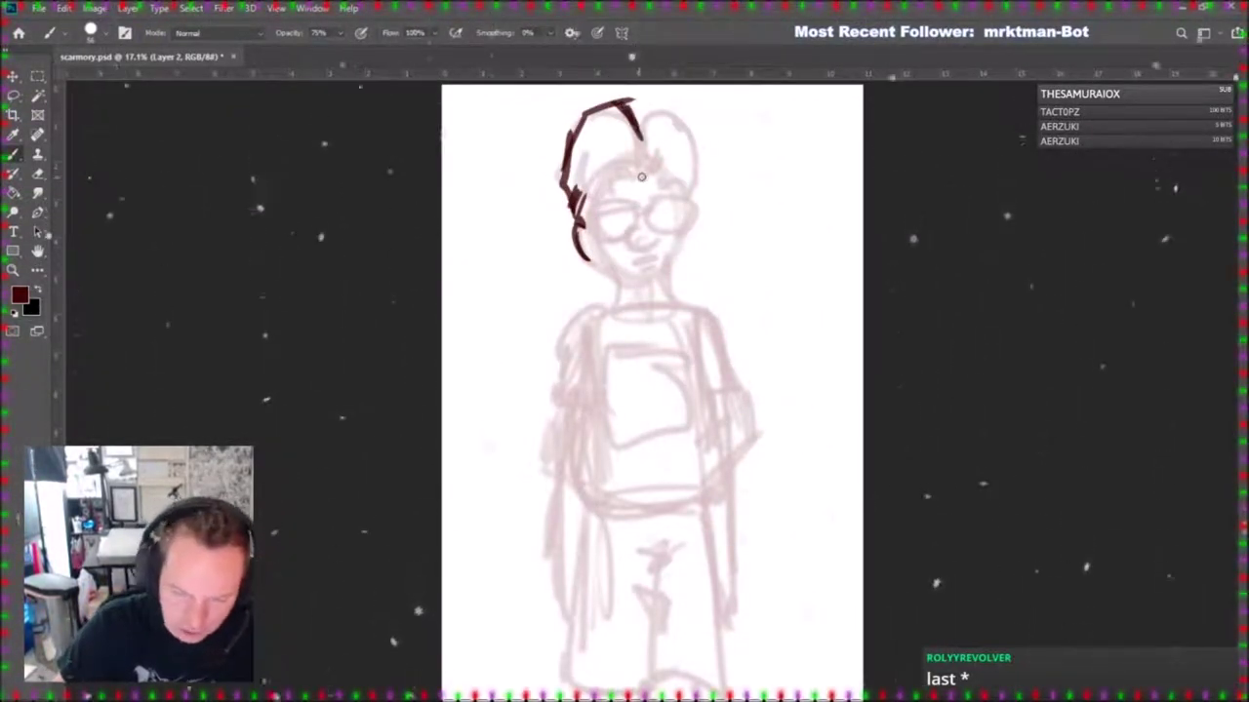
mouse_move(626, 170)
left_mouse_down()
mouse_move(603, 191)
mouse_move(582, 182)
mouse_move(611, 137)
left_mouse_up()
mouse_move(639, 138)
left_mouse_down()
mouse_move(646, 172)
mouse_move(676, 166)
mouse_move(688, 190)
left_mouse_up()
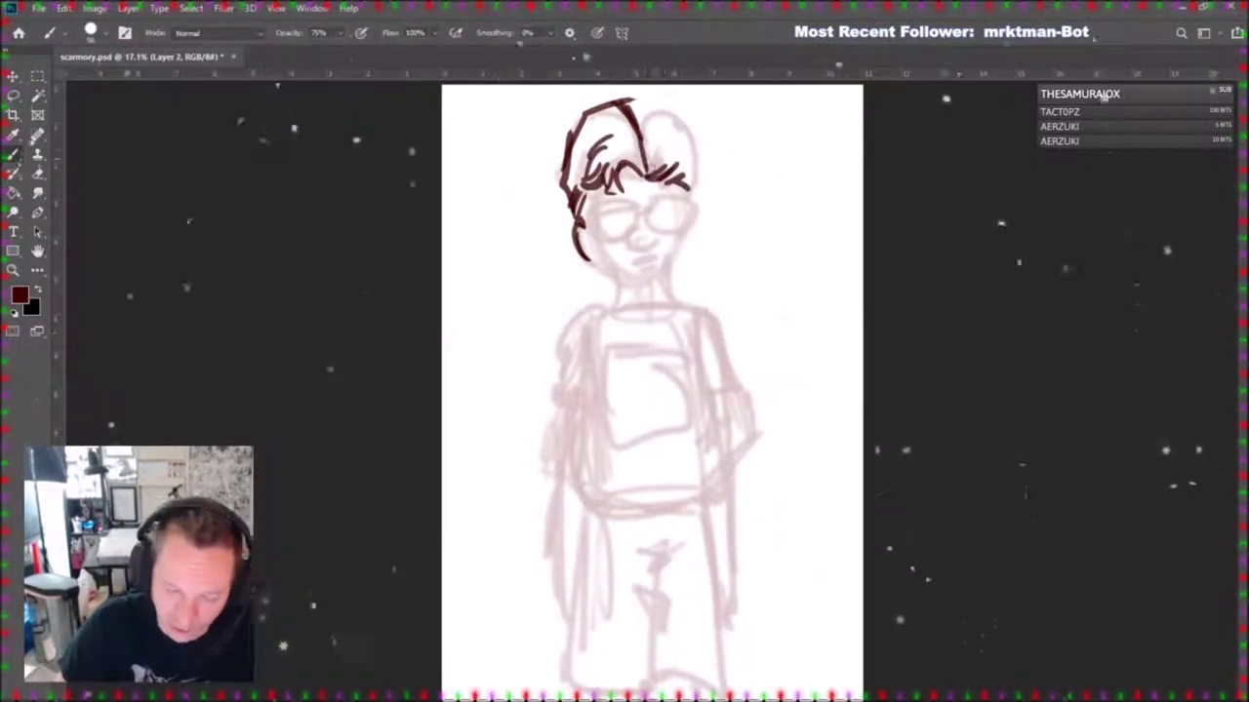
mouse_move(637, 114)
left_mouse_down()
mouse_move(683, 111)
mouse_move(699, 178)
mouse_move(687, 195)
left_mouse_up()
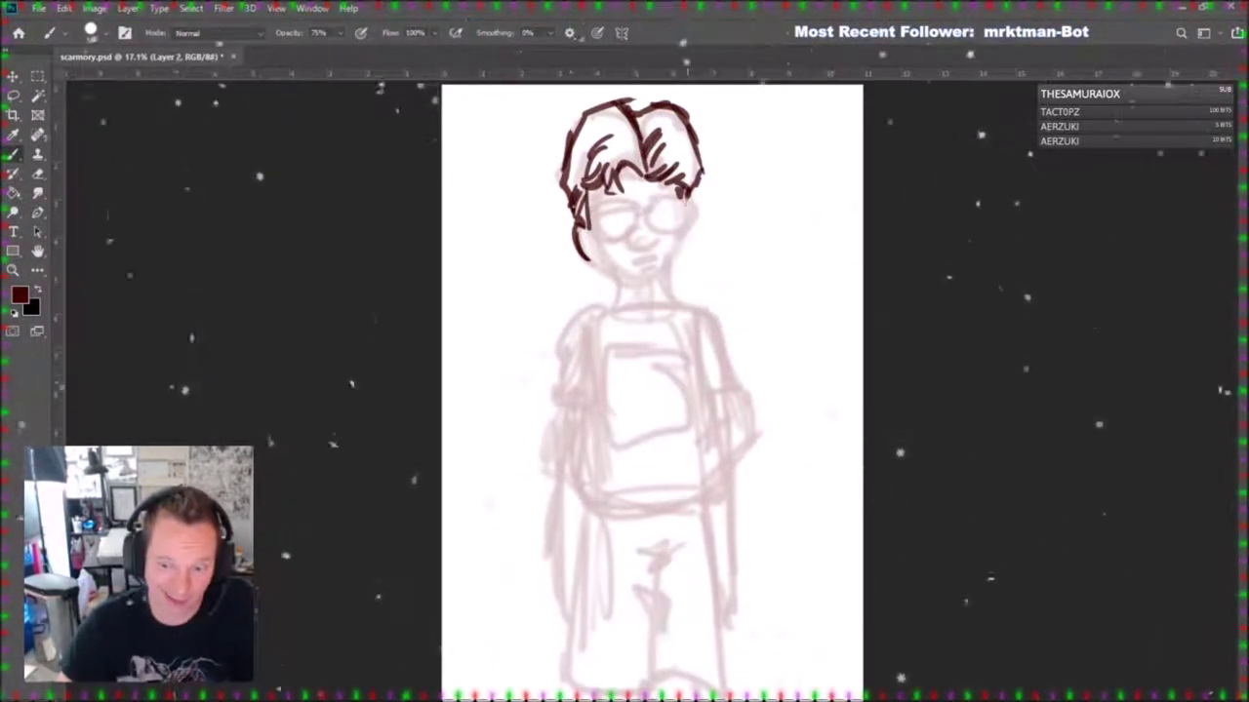
Ink the nose, mouth, dot eyes, jawline, second ear and neck over the faded sketch.
mouse_move(628, 234)
left_mouse_down()
mouse_move(646, 250)
mouse_move(659, 240)
mouse_move(656, 250)
left_mouse_up()
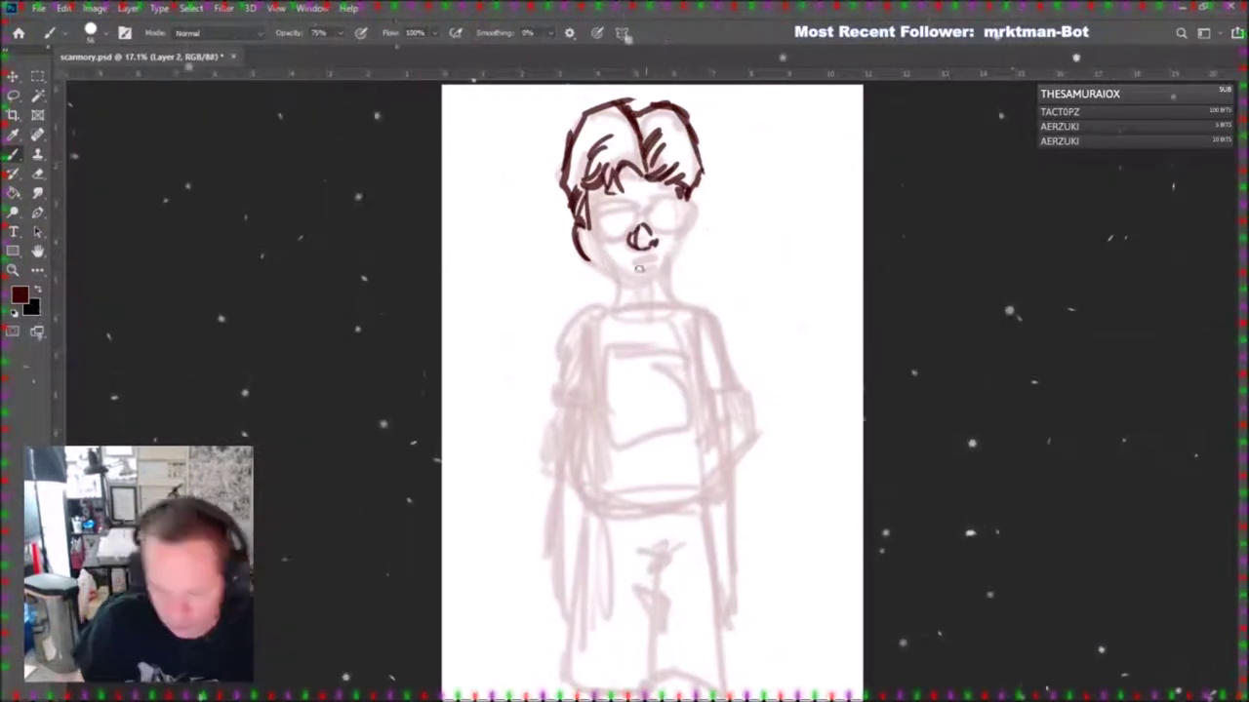
mouse_move(634, 261)
left_mouse_down()
mouse_move(650, 269)
mouse_move(610, 278)
mouse_move(670, 280)
mouse_move(688, 233)
left_mouse_up()
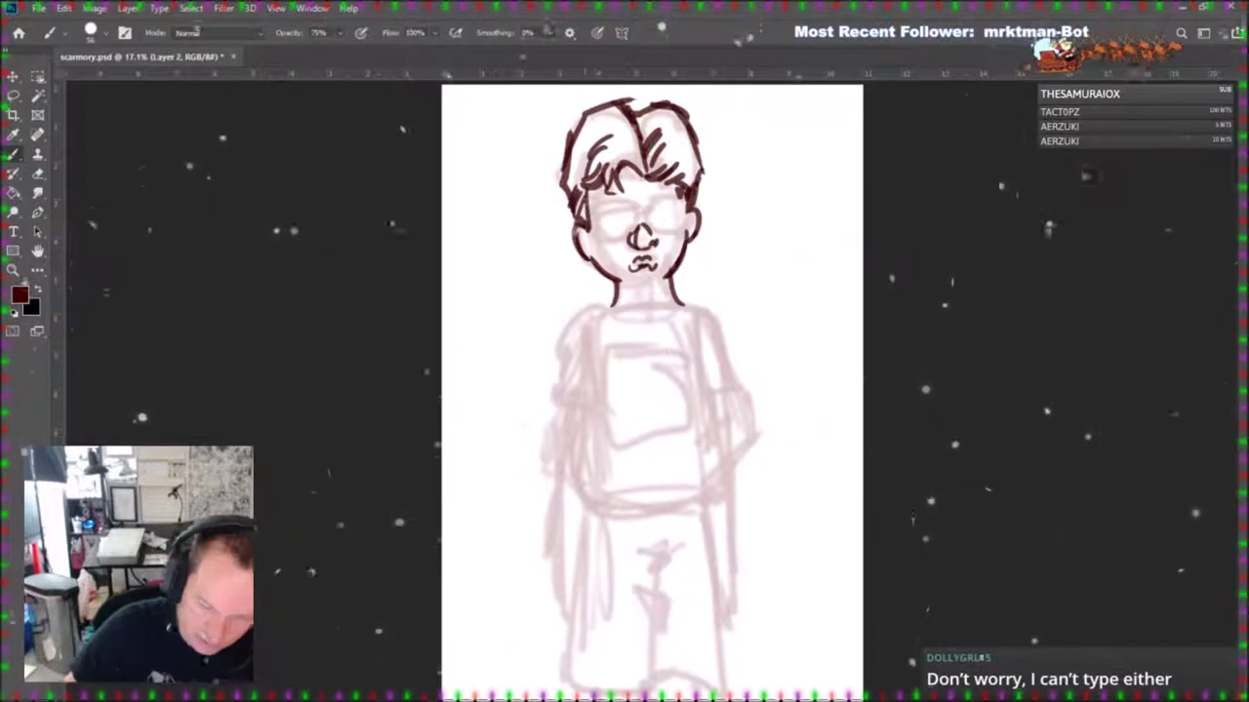
left_click(618, 219)
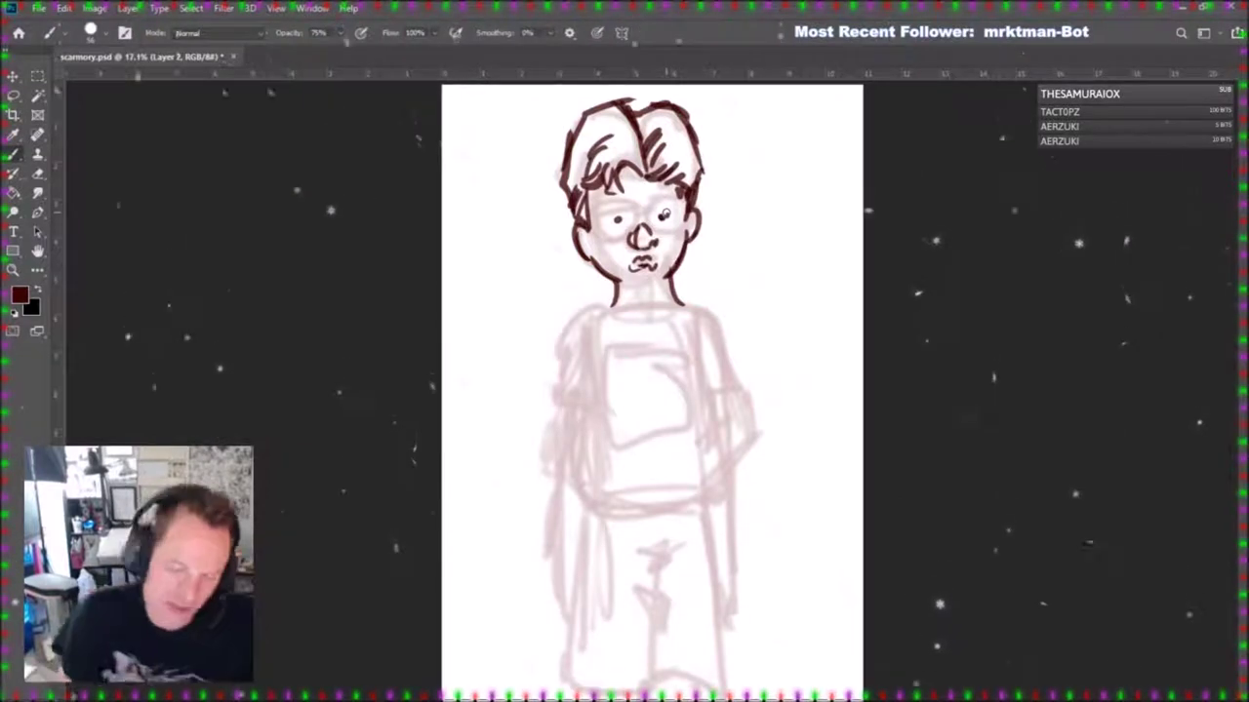
Ink the T-shirt with its round collar, shoulders, short cuffed sleeves, sides and rounded hem.
left_click_drag(612, 308, 683, 308)
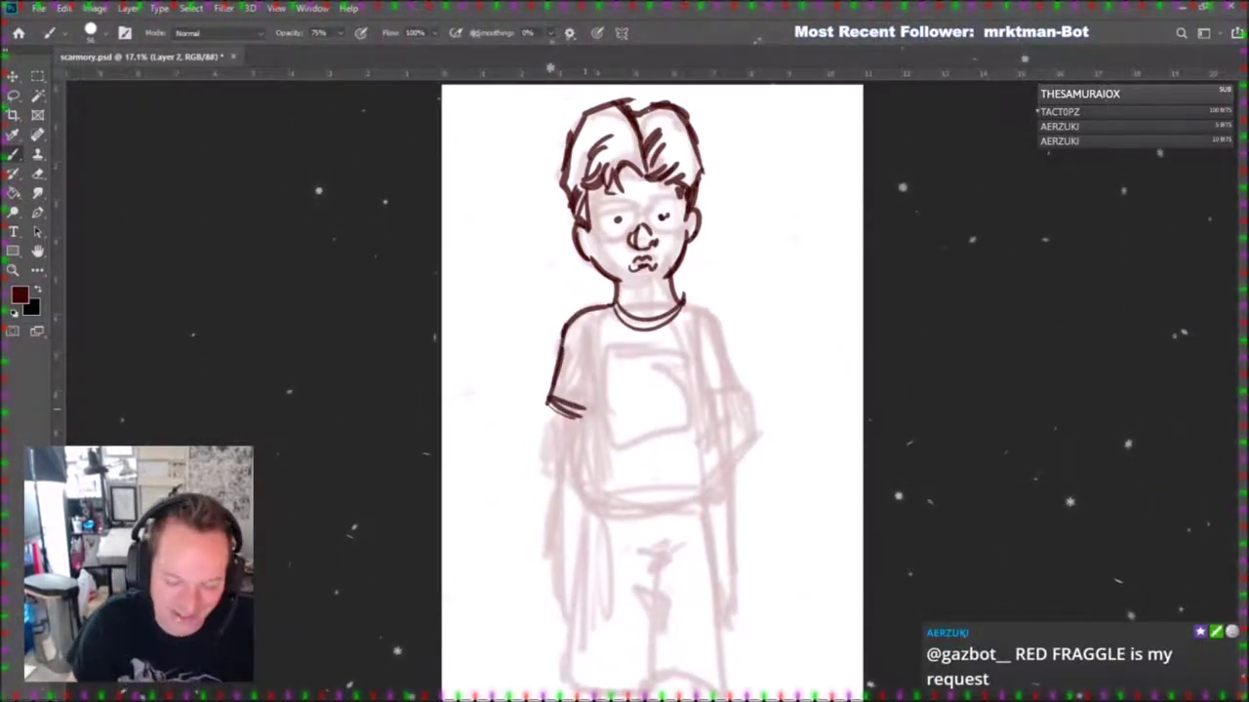
left_click_drag(716, 317, 740, 390)
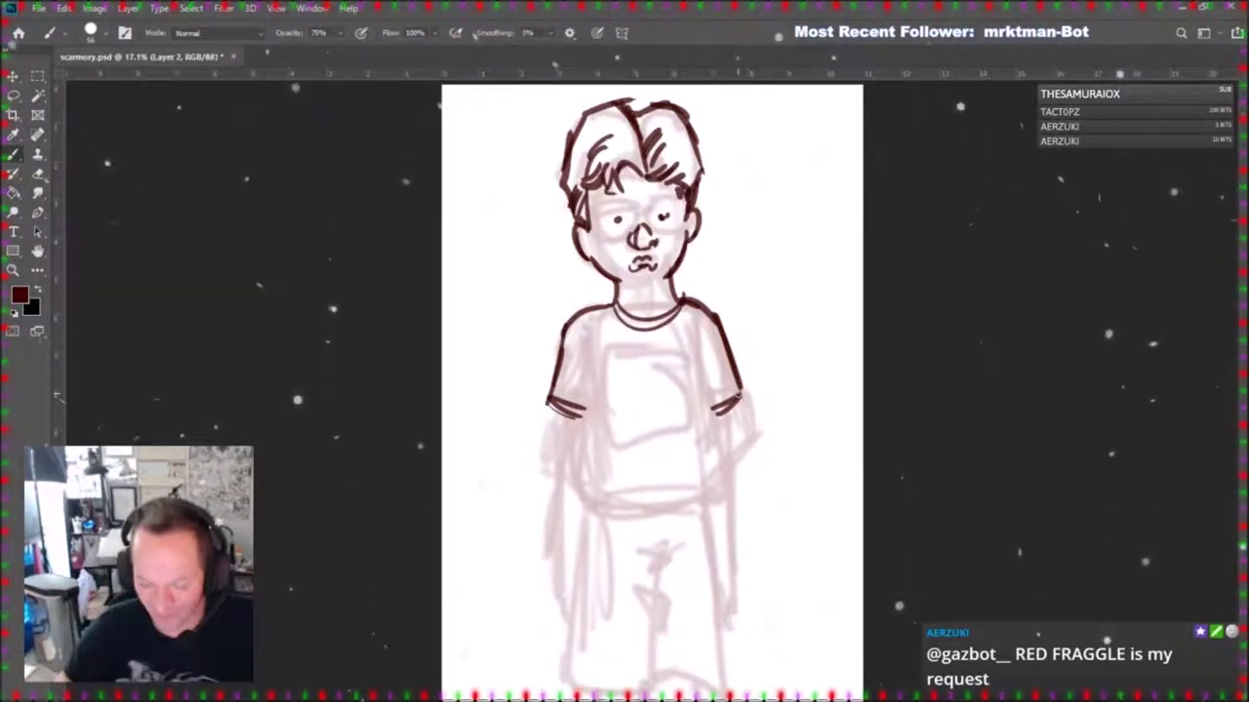
mouse_move(589, 377)
left_mouse_down()
mouse_move(572, 499)
mouse_move(610, 530)
mouse_move(666, 536)
left_mouse_up()
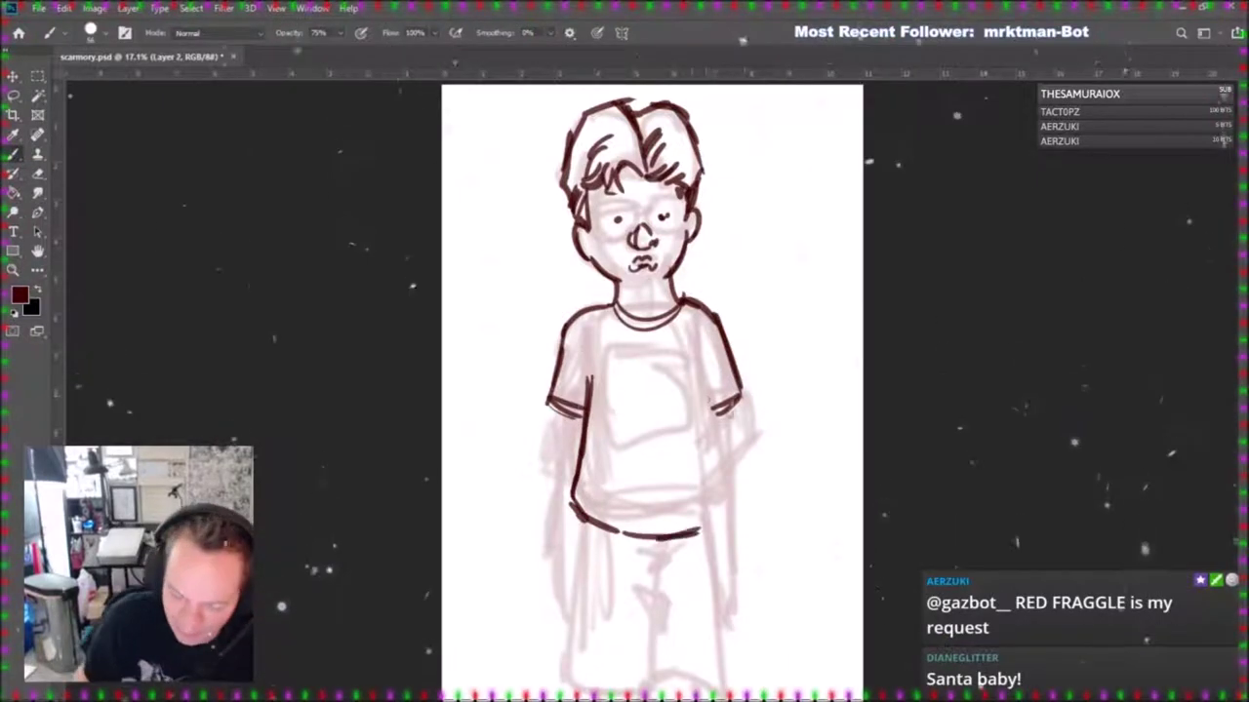
left_click_drag(705, 379, 727, 501)
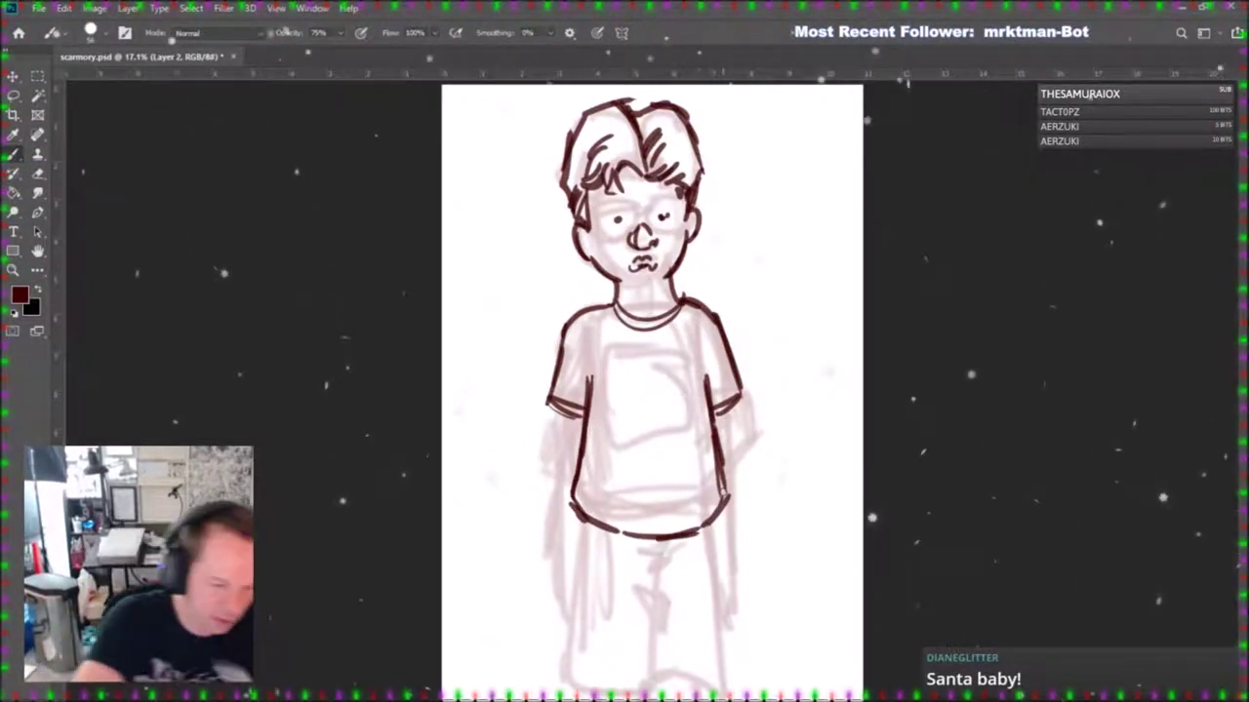
Erase the shirt's low hem and lower corners and redraw the hem higher, along the sketched waistline.
key("e")
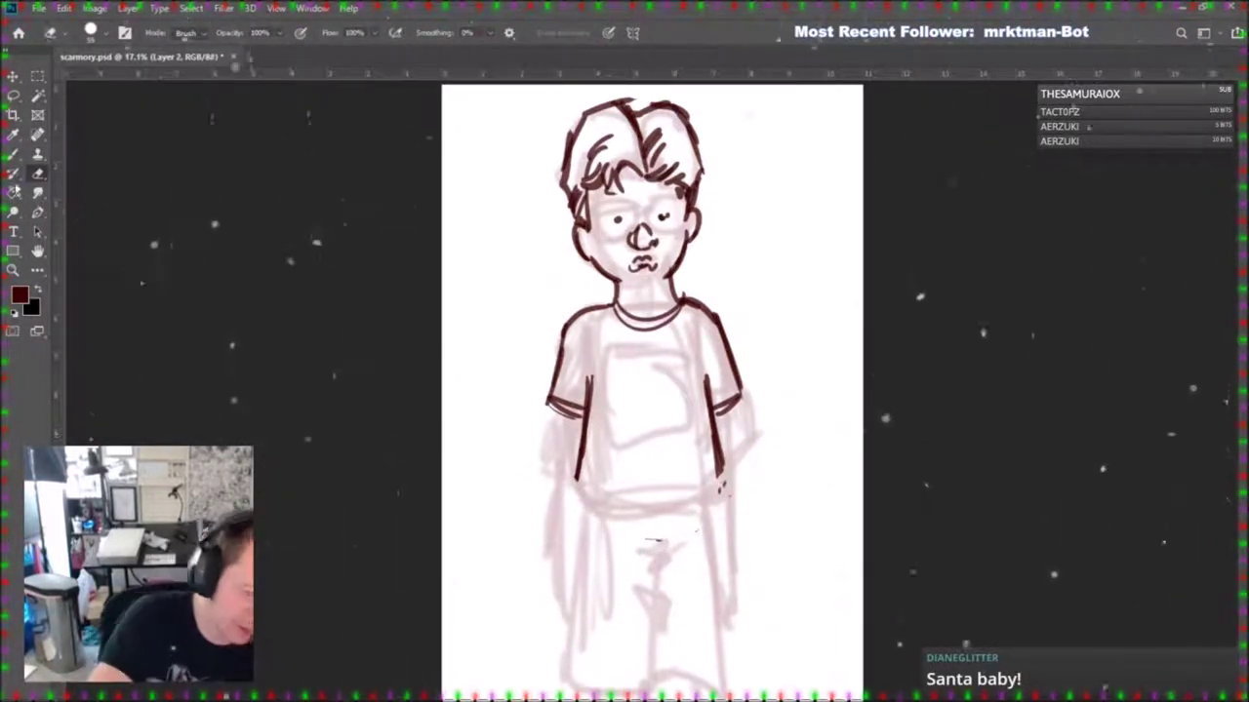
key("b")
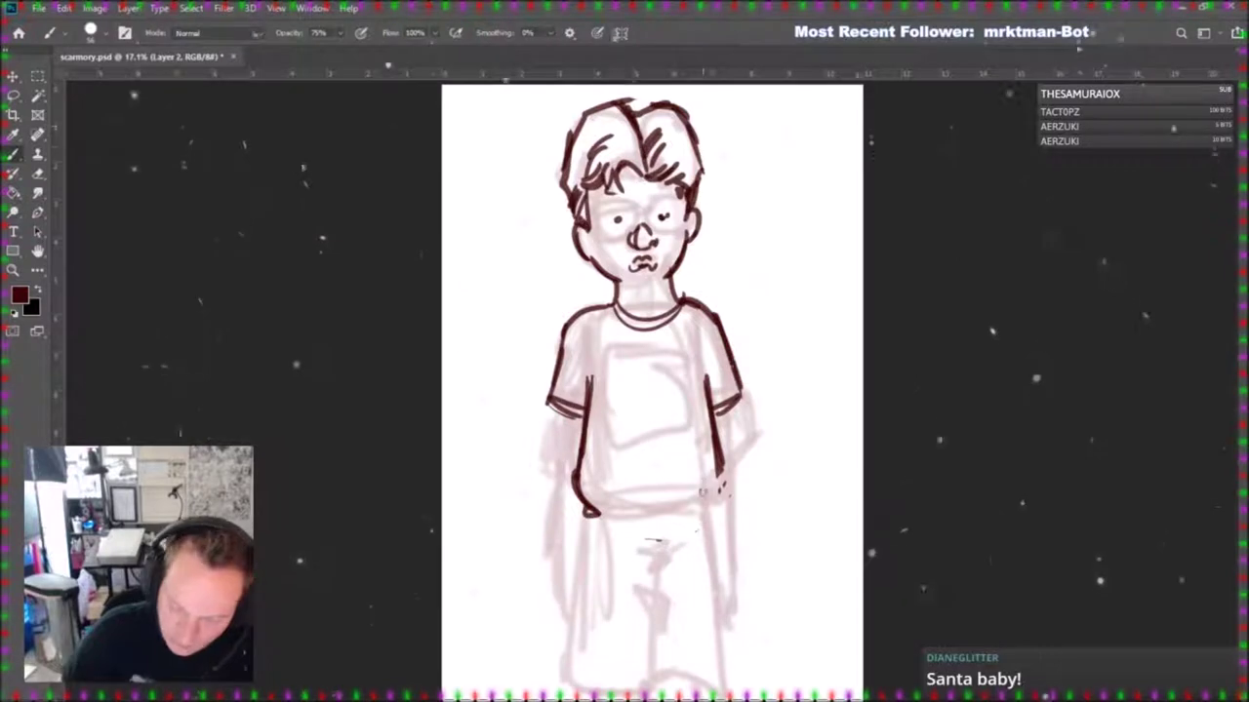
left_click_drag(612, 519, 704, 505)
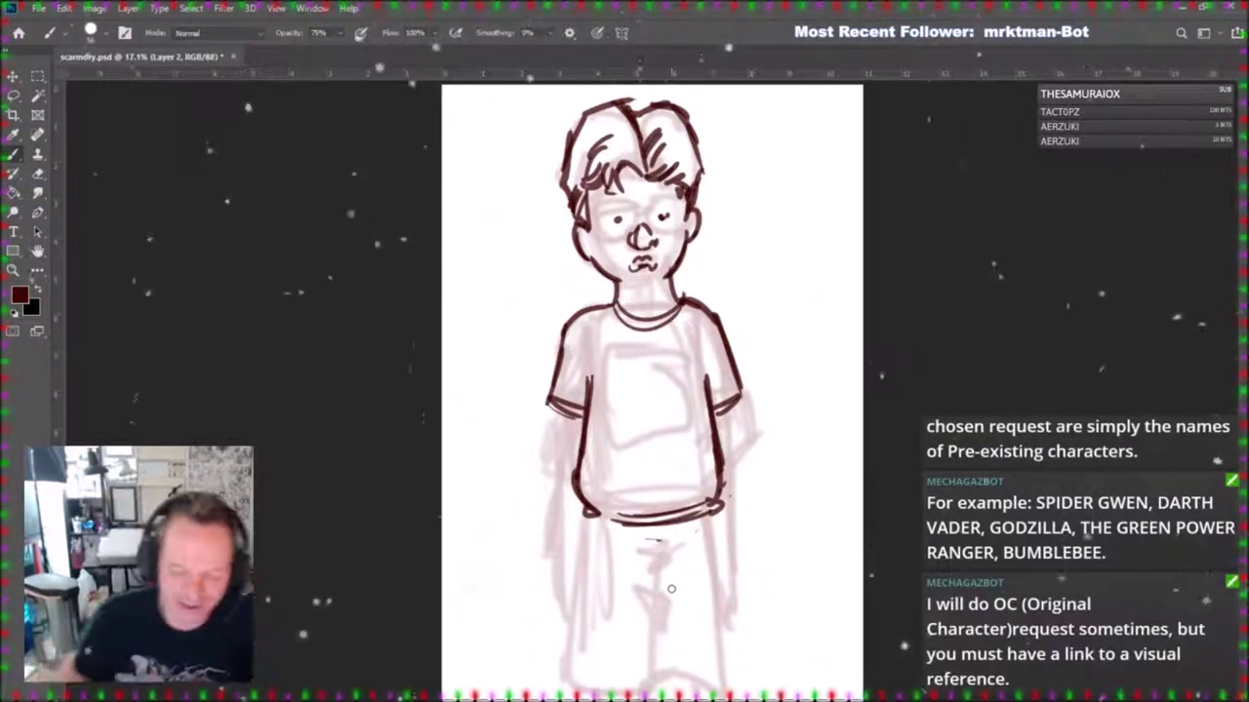
Ink the shorts with their outer sides, centre seam and leg hems, and scatter irregular camouflage-like shapes across both legs.
mouse_move(582, 519)
left_mouse_down()
mouse_move(572, 665)
mouse_move(627, 691)
mouse_move(653, 687)
left_mouse_up()
mouse_move(659, 572)
left_mouse_down()
mouse_move(657, 676)
mouse_move(678, 551)
mouse_move(720, 544)
mouse_move(736, 663)
left_mouse_up()
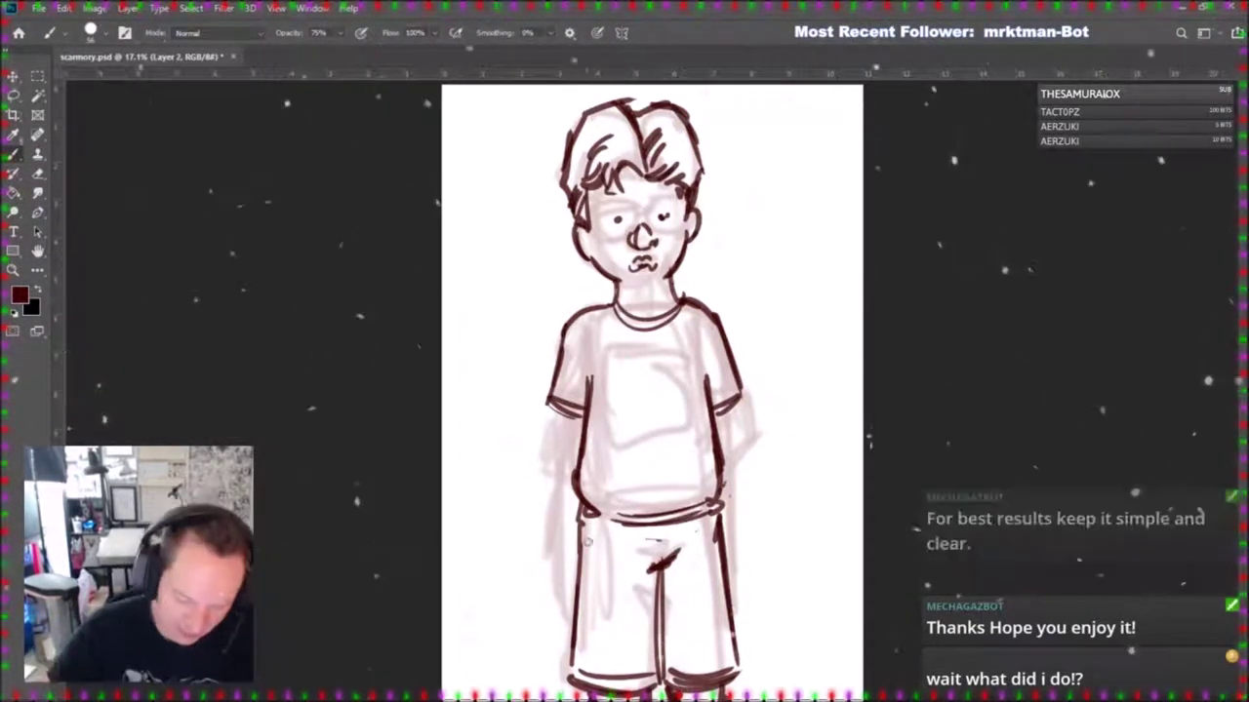
mouse_move(580, 614)
left_mouse_down()
mouse_move(635, 597)
mouse_move(647, 616)
mouse_move(608, 625)
mouse_move(636, 634)
left_mouse_up()
mouse_move(576, 644)
left_mouse_down()
mouse_move(593, 651)
mouse_move(598, 681)
left_mouse_up()
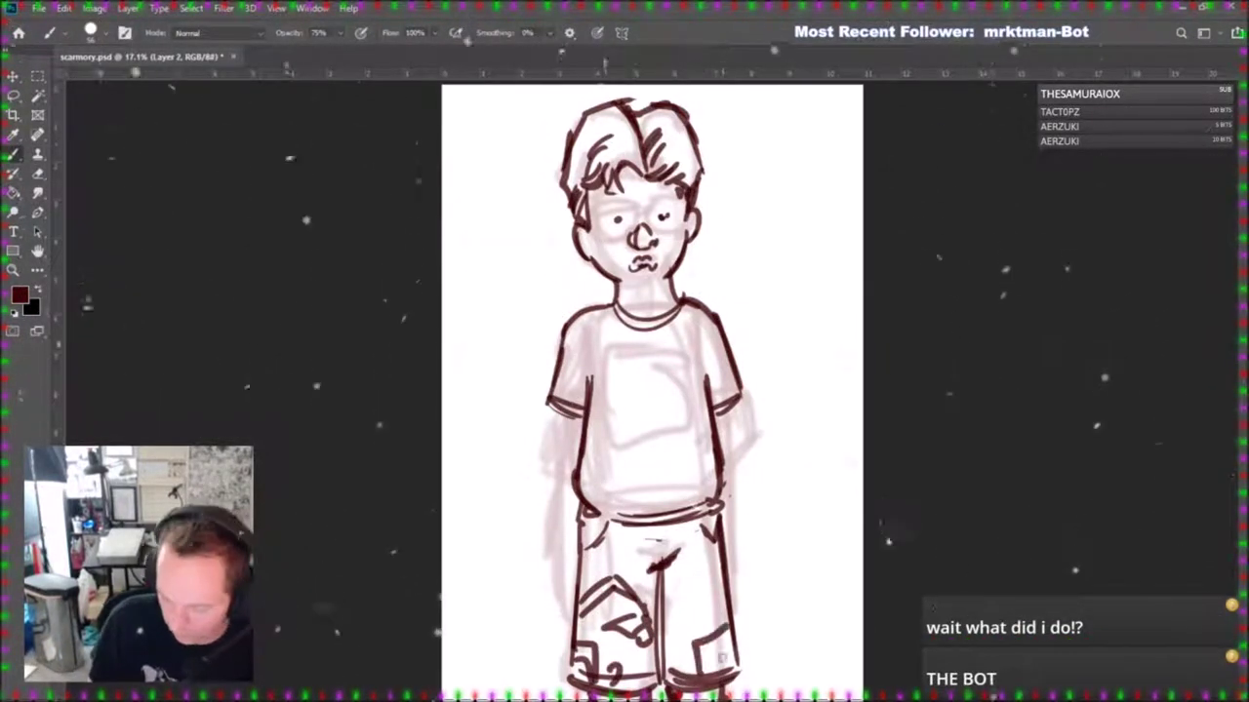
left_click_drag(671, 599, 701, 612)
left_click_drag(700, 599, 711, 583)
mouse_move(613, 532)
left_mouse_down()
mouse_move(636, 558)
mouse_move(626, 584)
mouse_move(603, 566)
left_mouse_up()
left_click_drag(691, 569, 692, 552)
Ink both arms hanging from the sleeves down beside the shorts with the brush at 75% opacity.
left_click_drag(548, 404, 541, 469)
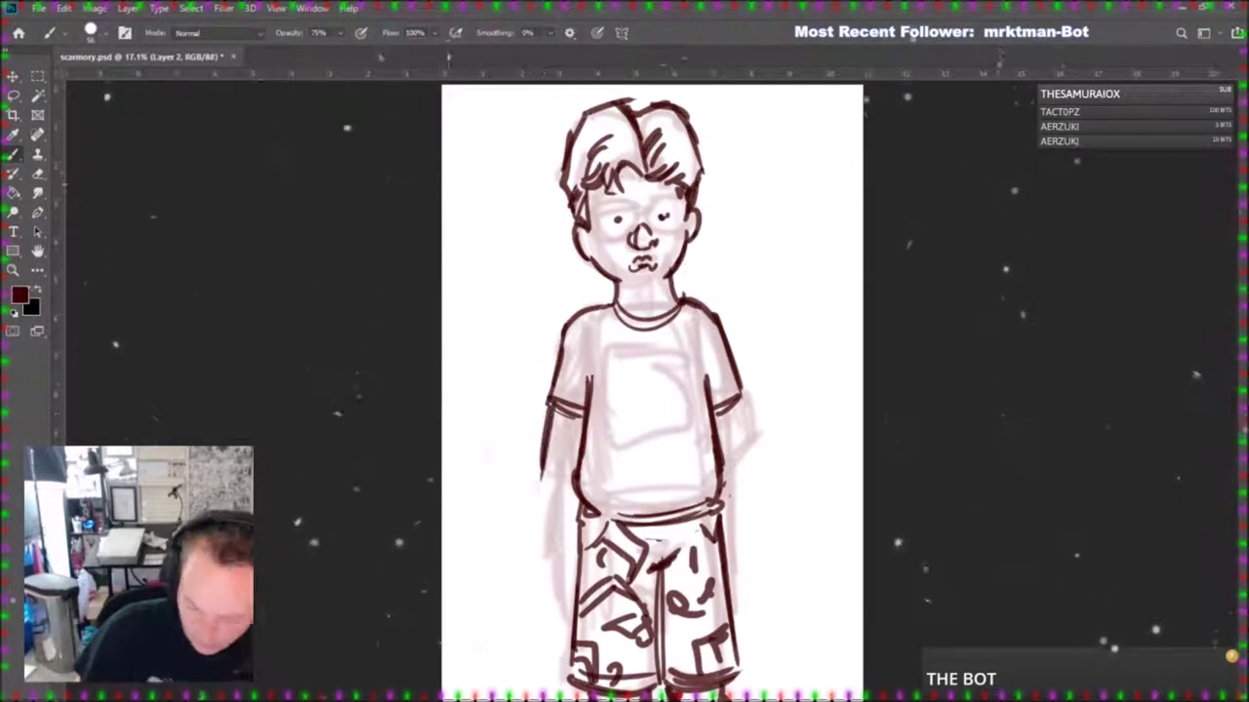
key("7")
key("5")
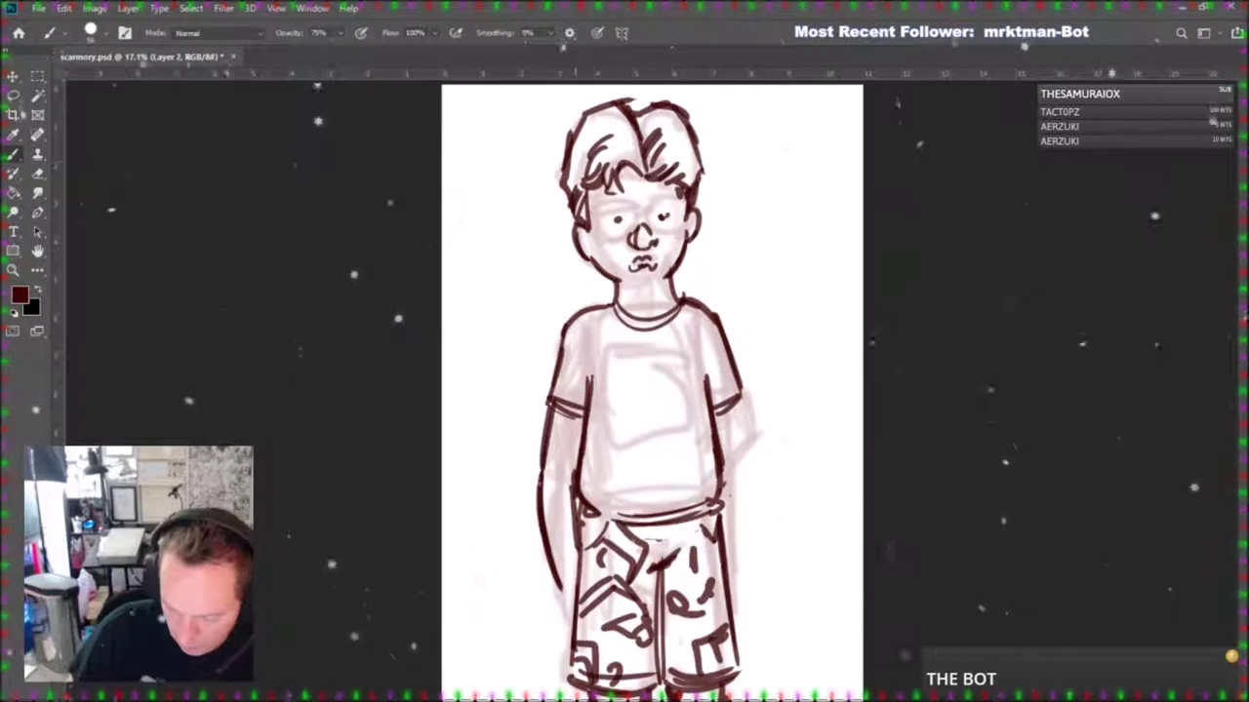
mouse_move(747, 414)
left_mouse_down()
mouse_move(755, 496)
mouse_move(734, 600)
left_mouse_up()
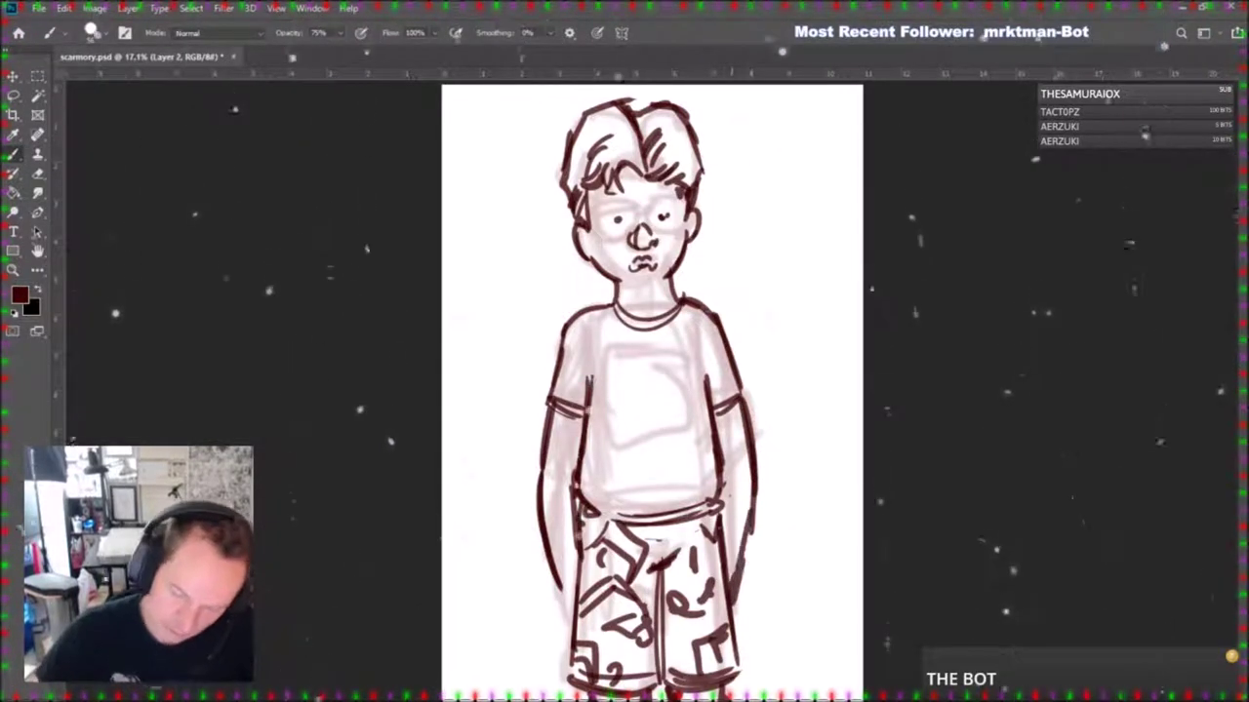
Ink rectangular glasses around the eyes and add a pointed chin and inner-ear details.
mouse_move(594, 209)
left_mouse_down()
mouse_move(651, 210)
mouse_move(654, 231)
left_mouse_up()
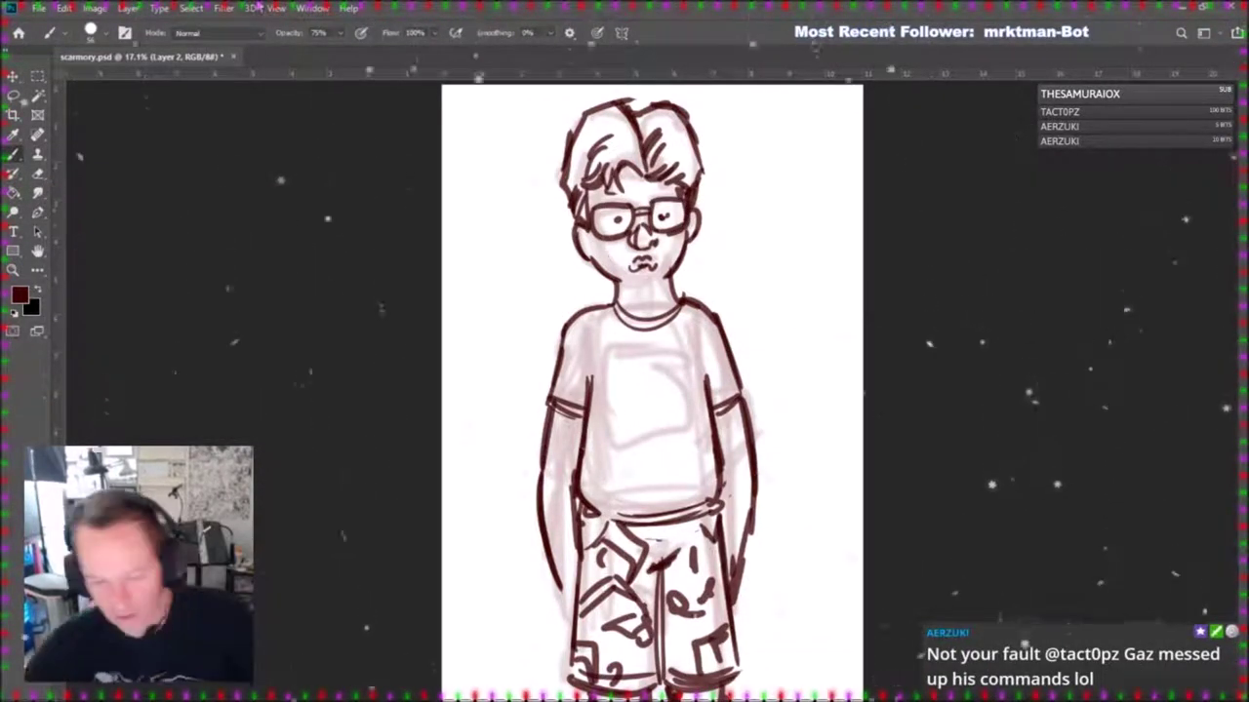
mouse_move(615, 278)
left_mouse_down()
mouse_move(638, 291)
mouse_move(669, 268)
left_mouse_up()
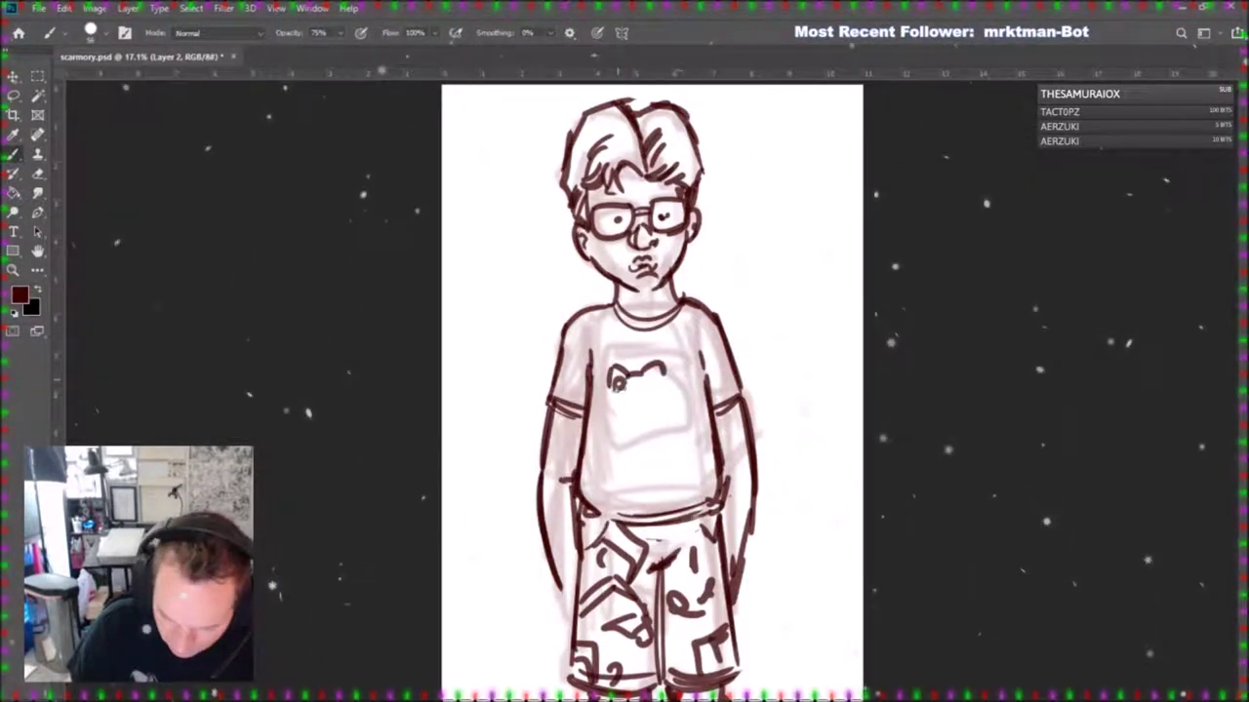
Draw a scruffy cat's head with facial features and fluffy cheeks on the shirt's chest.
mouse_move(638, 388)
left_mouse_down()
mouse_move(620, 404)
mouse_move(648, 409)
mouse_move(636, 408)
mouse_move(640, 426)
mouse_move(660, 396)
left_mouse_up()
mouse_move(615, 435)
left_mouse_down()
mouse_move(607, 388)
mouse_move(659, 423)
left_mouse_up()
mouse_move(670, 423)
left_mouse_down()
mouse_move(683, 389)
mouse_move(677, 411)
left_mouse_up()
left_click_drag(617, 427, 599, 420)
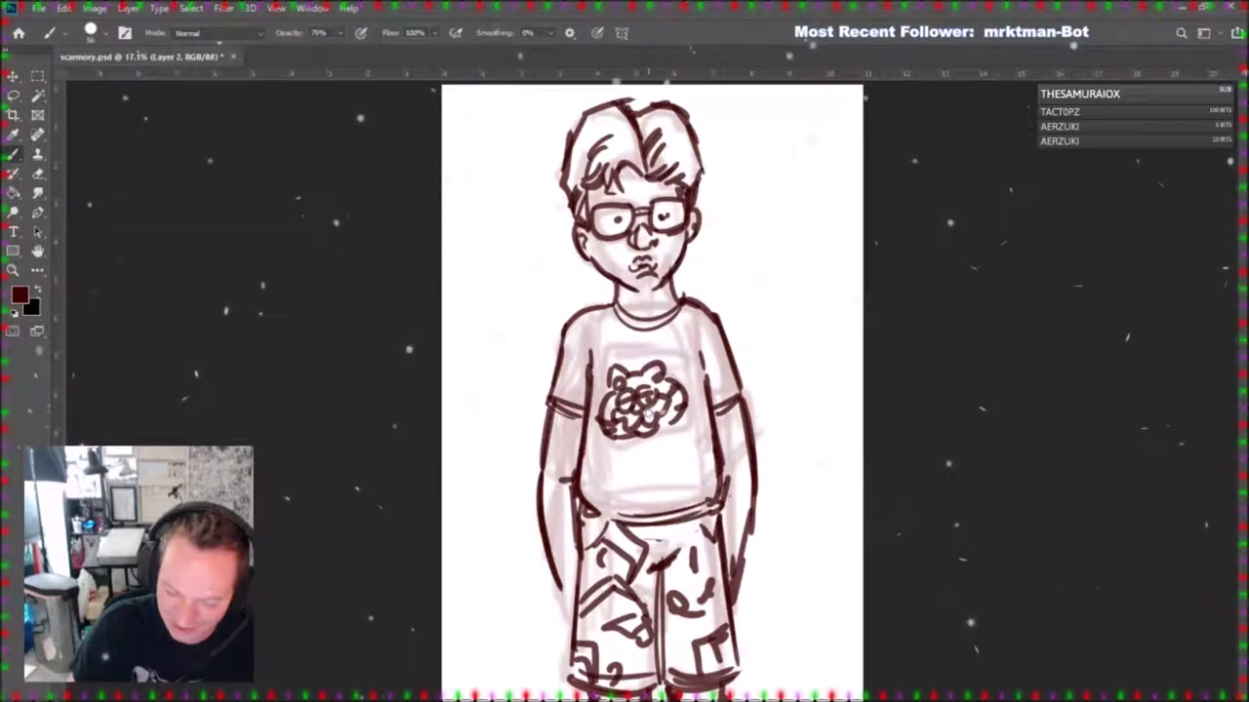
Draw the seated cat's front legs, rounded back, haunch and paws beneath its head on the shirt.
left_click_drag(634, 437, 625, 483)
left_click_drag(636, 482, 630, 497)
left_click_drag(620, 439, 630, 486)
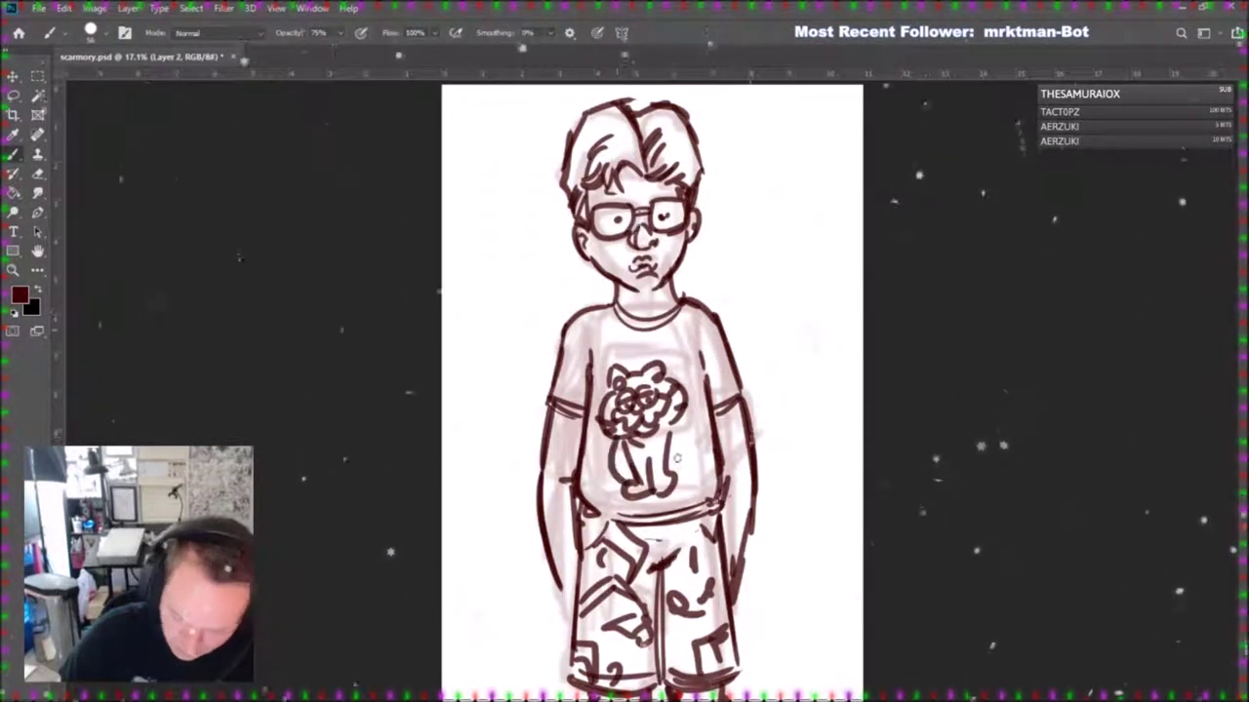
left_click_drag(682, 418, 700, 482)
mouse_move(671, 439)
left_mouse_down()
mouse_move(701, 492)
mouse_move(677, 491)
left_mouse_up()
left_click_drag(677, 486, 663, 501)
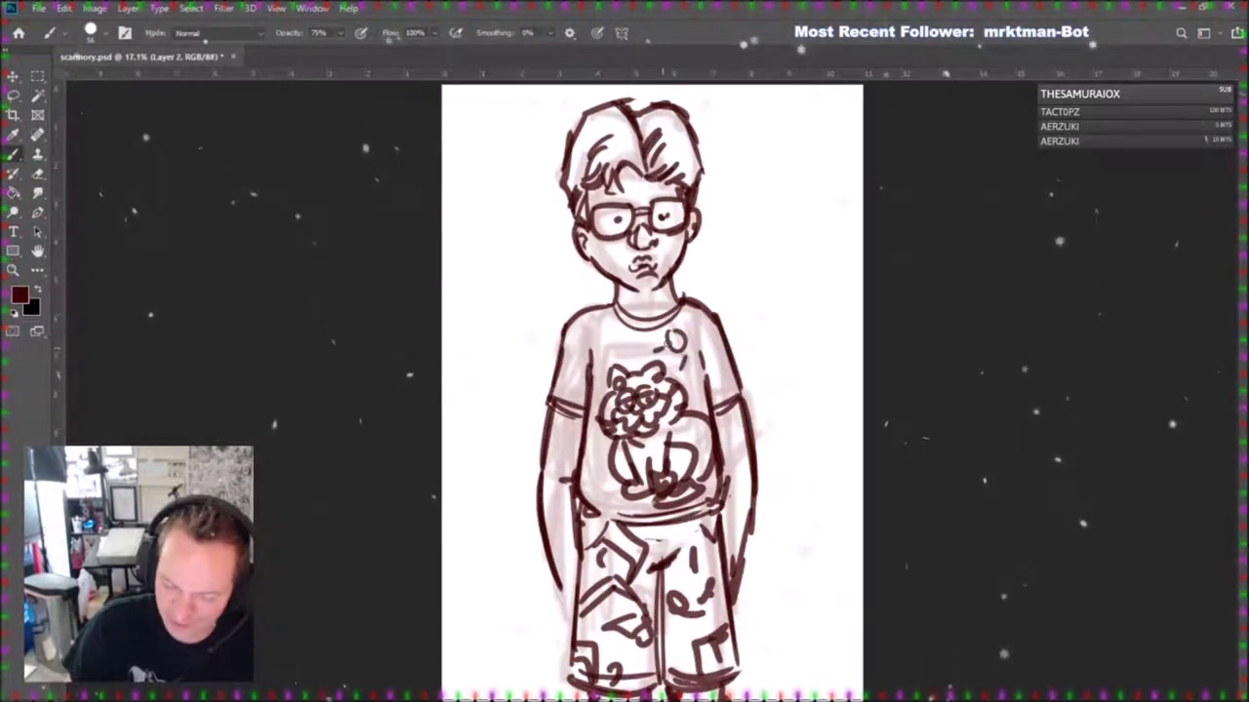
Hide the sketch layer, extend the arm's outline down to the shorts and create a new layer for colour.
left_click(1123, 421)
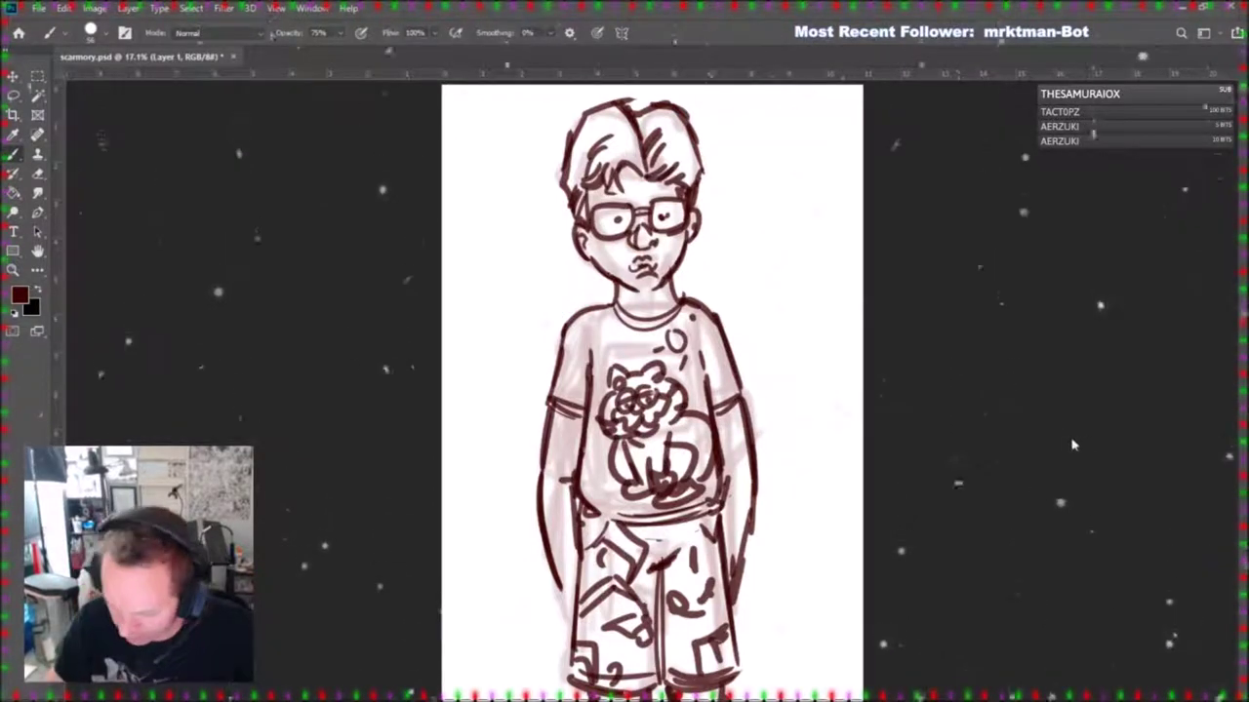
left_click(989, 500)
left_click(1105, 405)
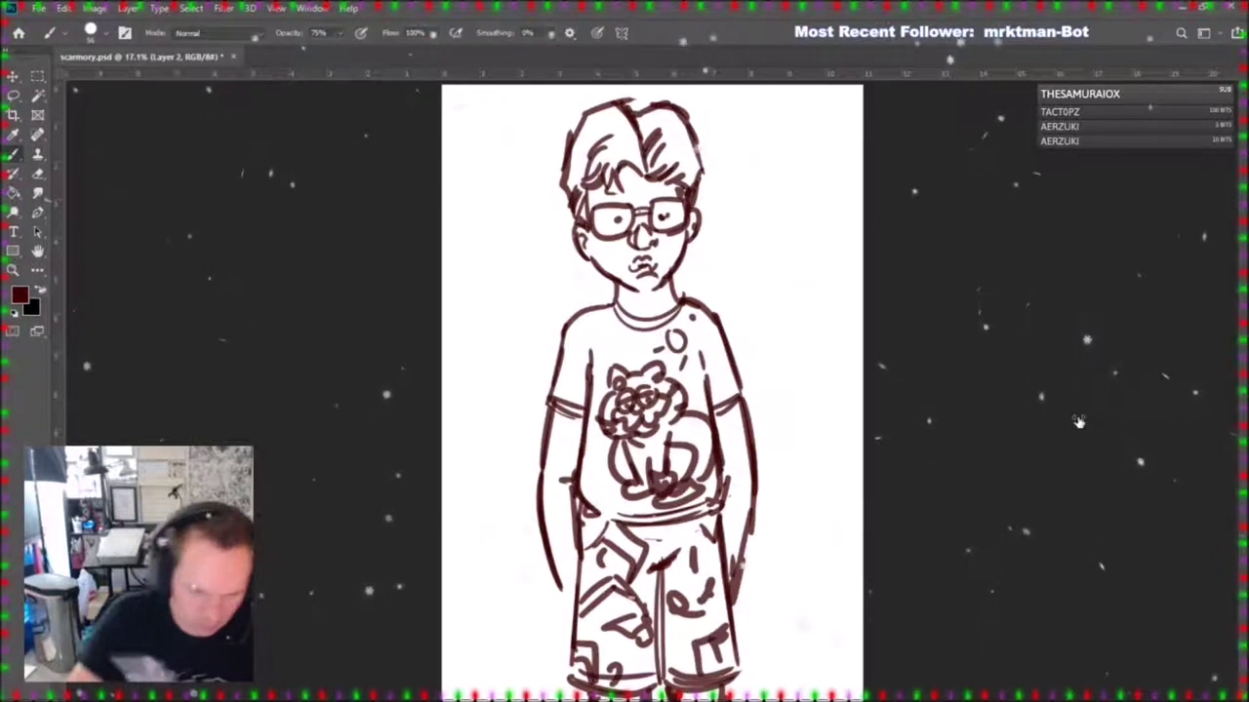
left_click_drag(555, 574, 570, 601)
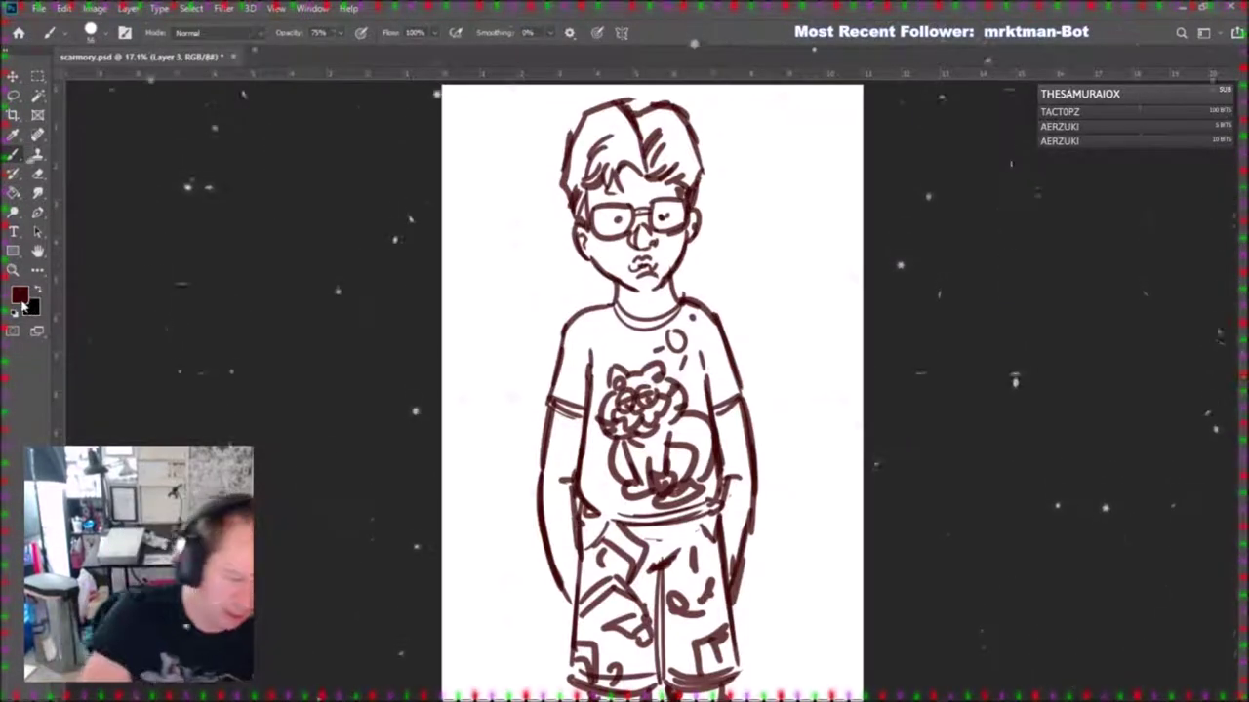
Pick a tan skin tone and paint the bare arm beside the cat's head with the Pencil tool.
key("i")
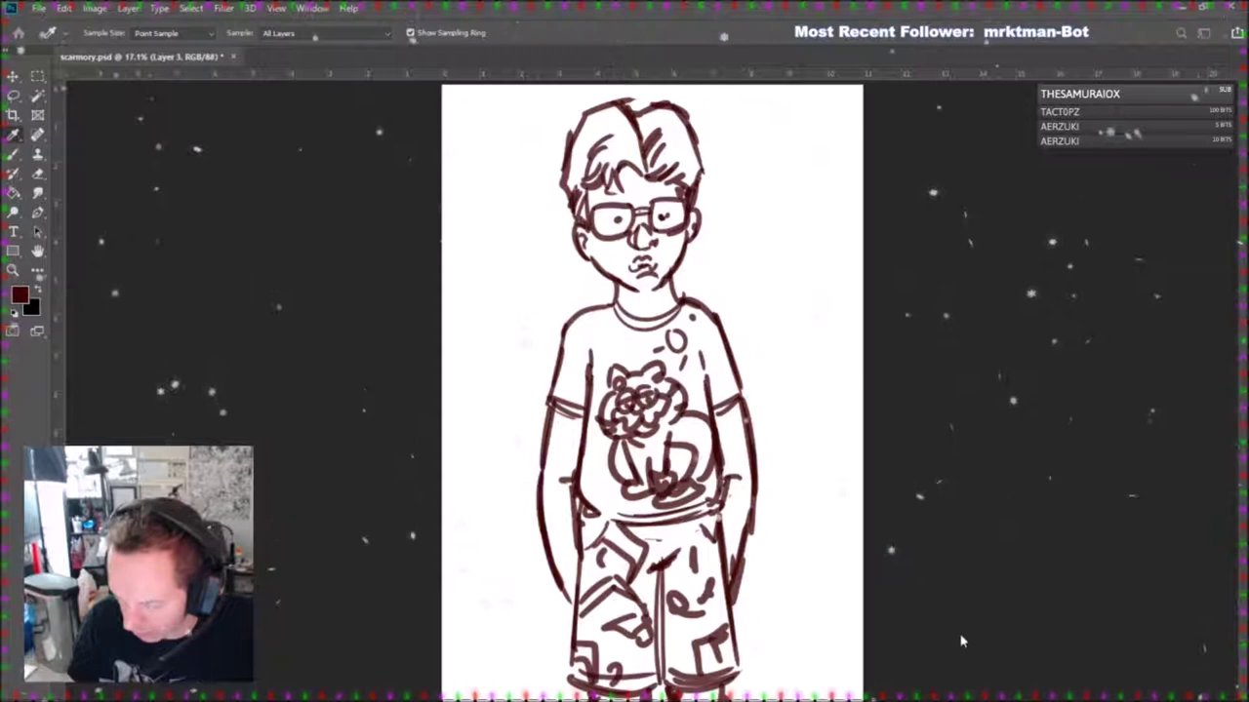
left_click(1056, 458, "alt")
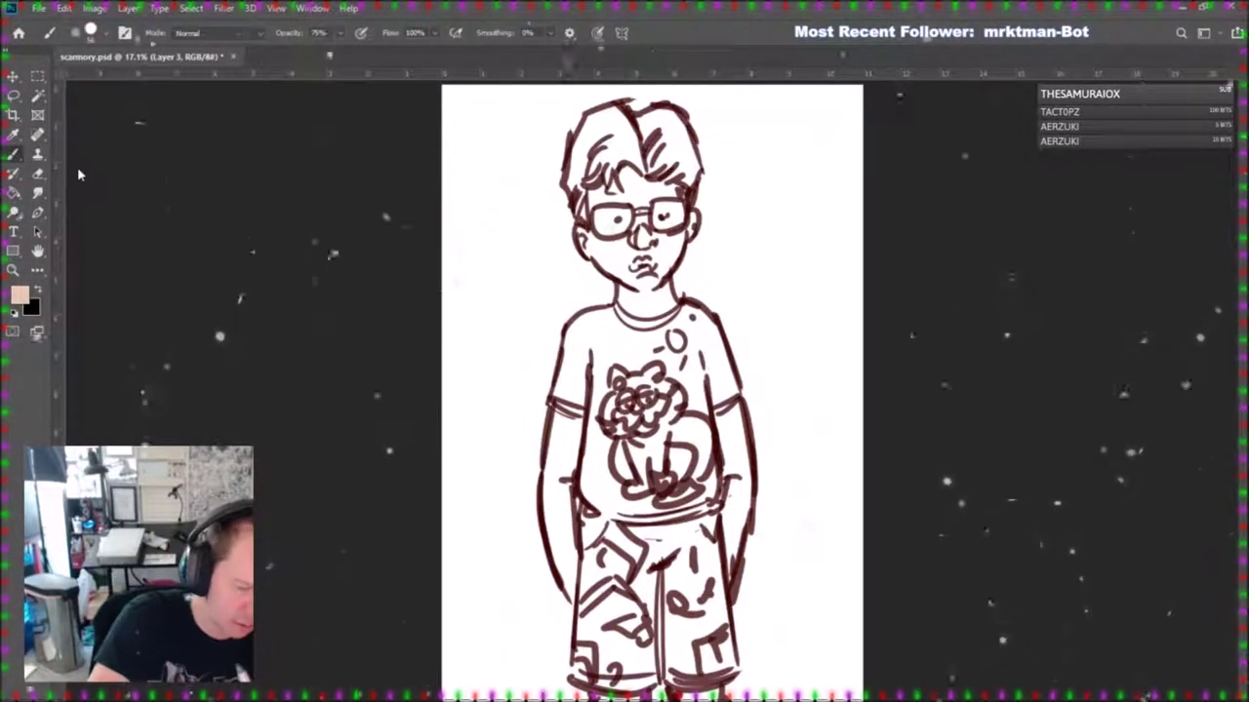
key("shift+b")
mouse_move(567, 575)
left_mouse_down()
mouse_move(550, 496)
mouse_move(570, 585)
mouse_move(560, 425)
mouse_move(551, 488)
mouse_move(574, 488)
left_mouse_up()
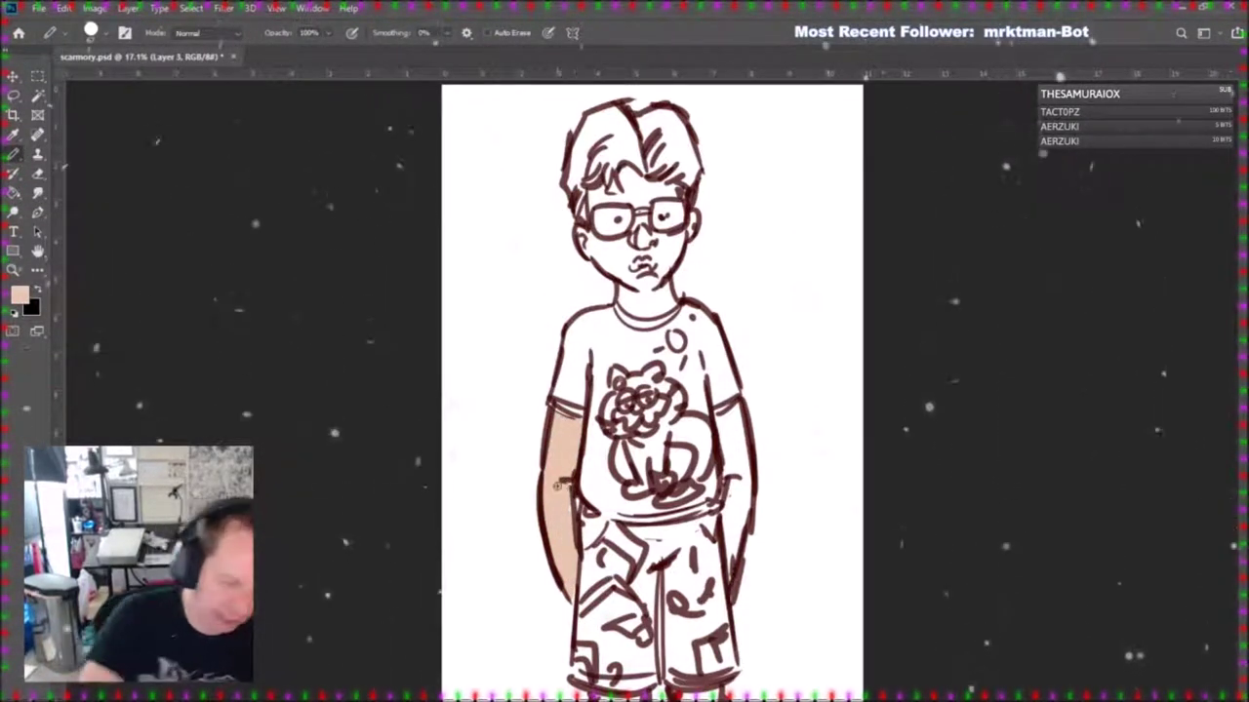
Choose a paler peach skin tone and refill the painted arm with the Paint Bucket.
key("i")
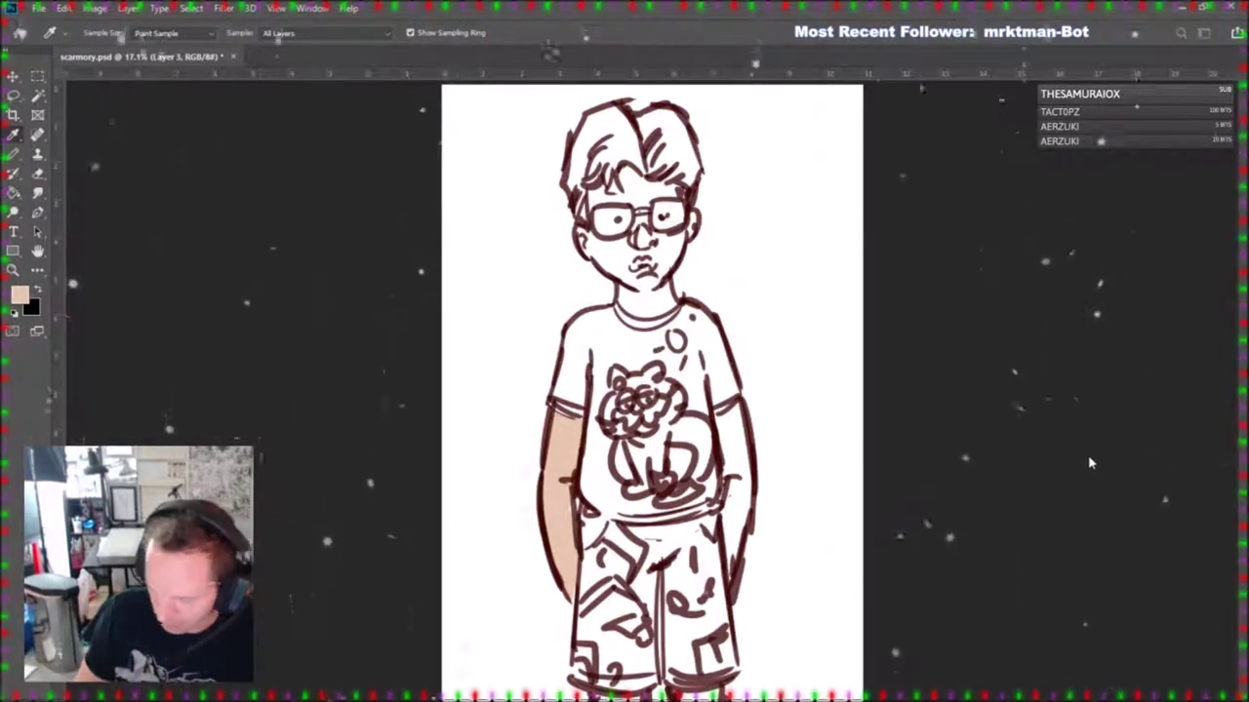
key("g")
left_click(566, 439)
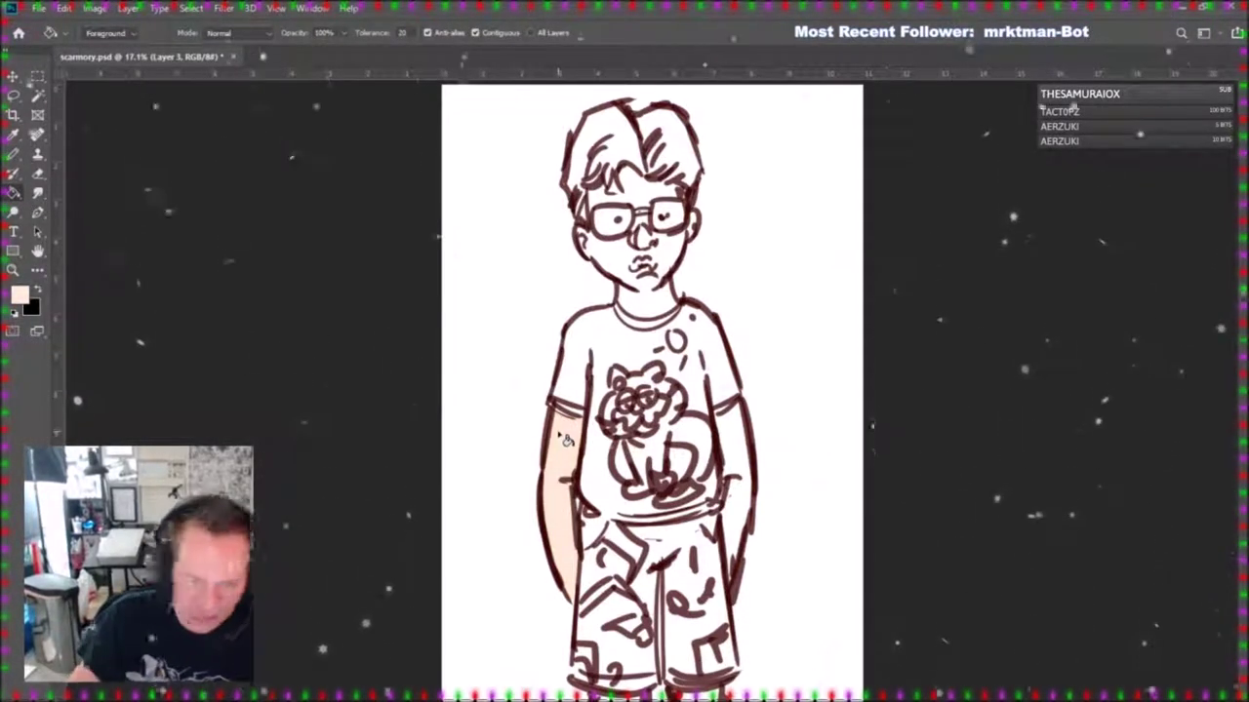
Paint the other arm, the neck, face and ears with the pale peach skin tone using the Pencil tool.
key("b")
left_click_drag(743, 511, 732, 429)
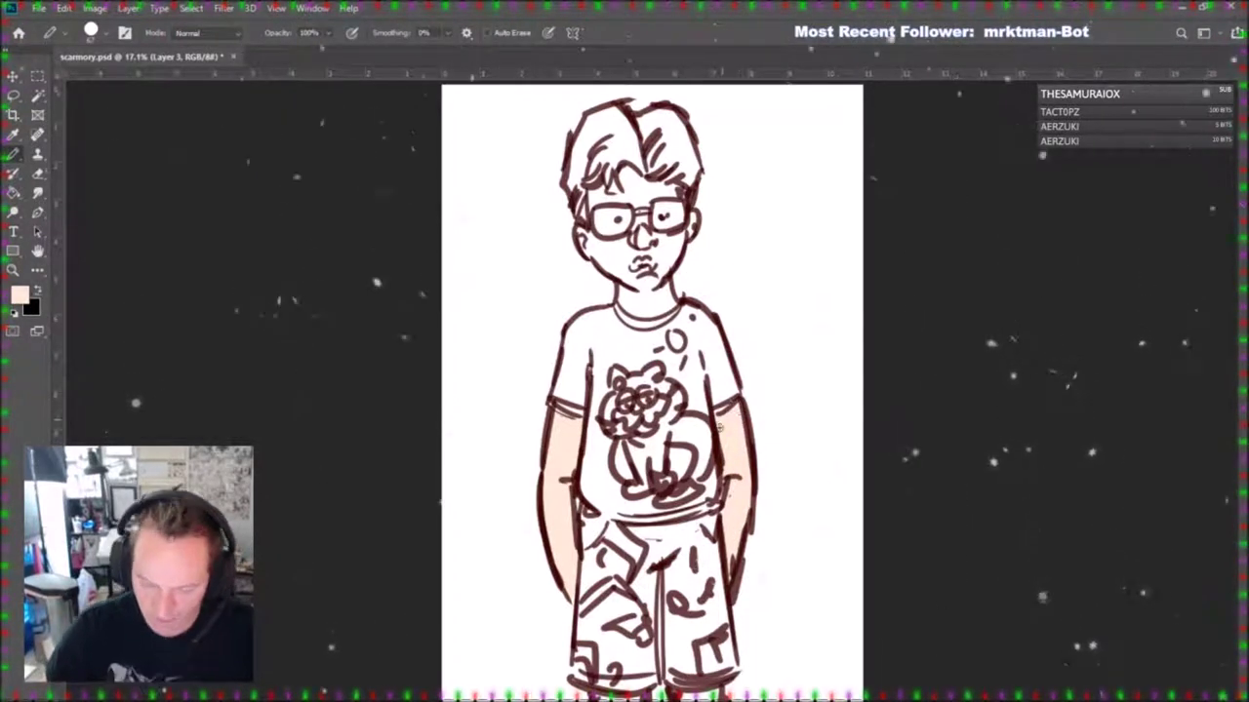
mouse_move(639, 295)
left_mouse_down()
mouse_move(632, 308)
mouse_move(646, 279)
mouse_move(660, 308)
left_mouse_up()
mouse_move(664, 265)
left_mouse_down()
mouse_move(693, 225)
mouse_move(641, 285)
mouse_move(585, 234)
mouse_move(591, 193)
mouse_move(634, 177)
mouse_move(671, 188)
mouse_move(681, 213)
mouse_move(606, 215)
left_mouse_up()
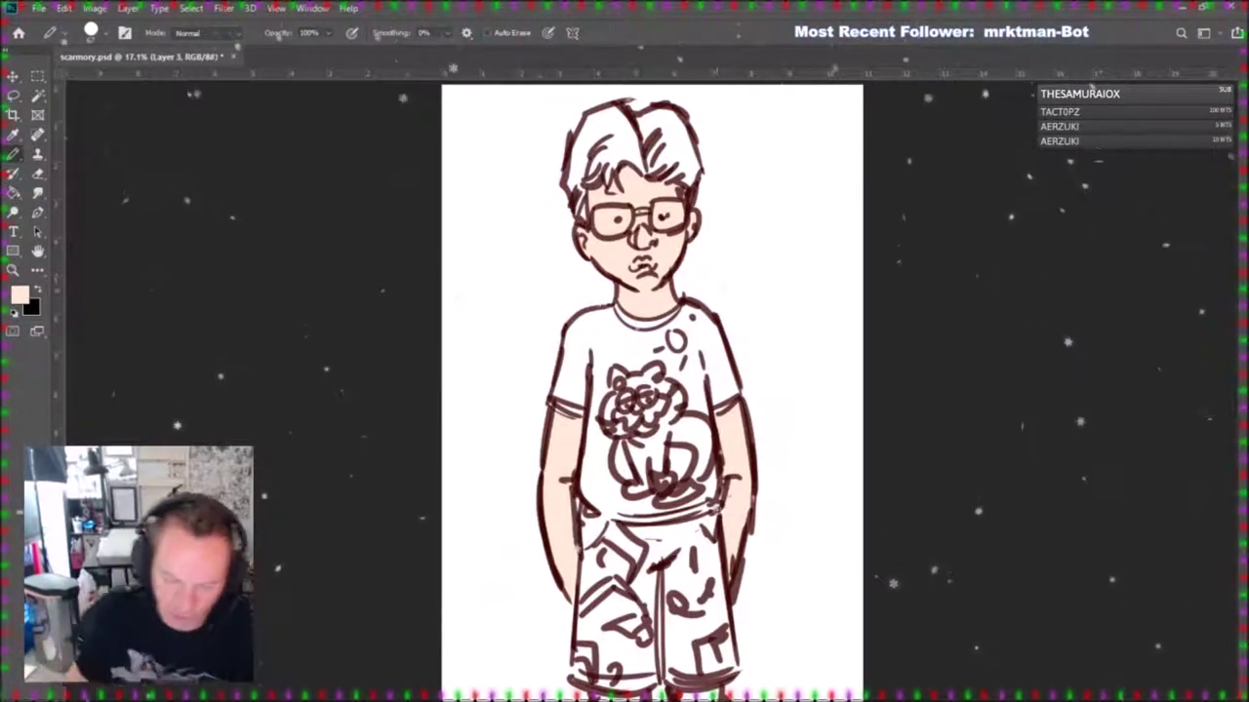
Pick a purple, outline the inside of the shorts with the Pencil tool and fill both legs with the Paint Bucket.
key("i")
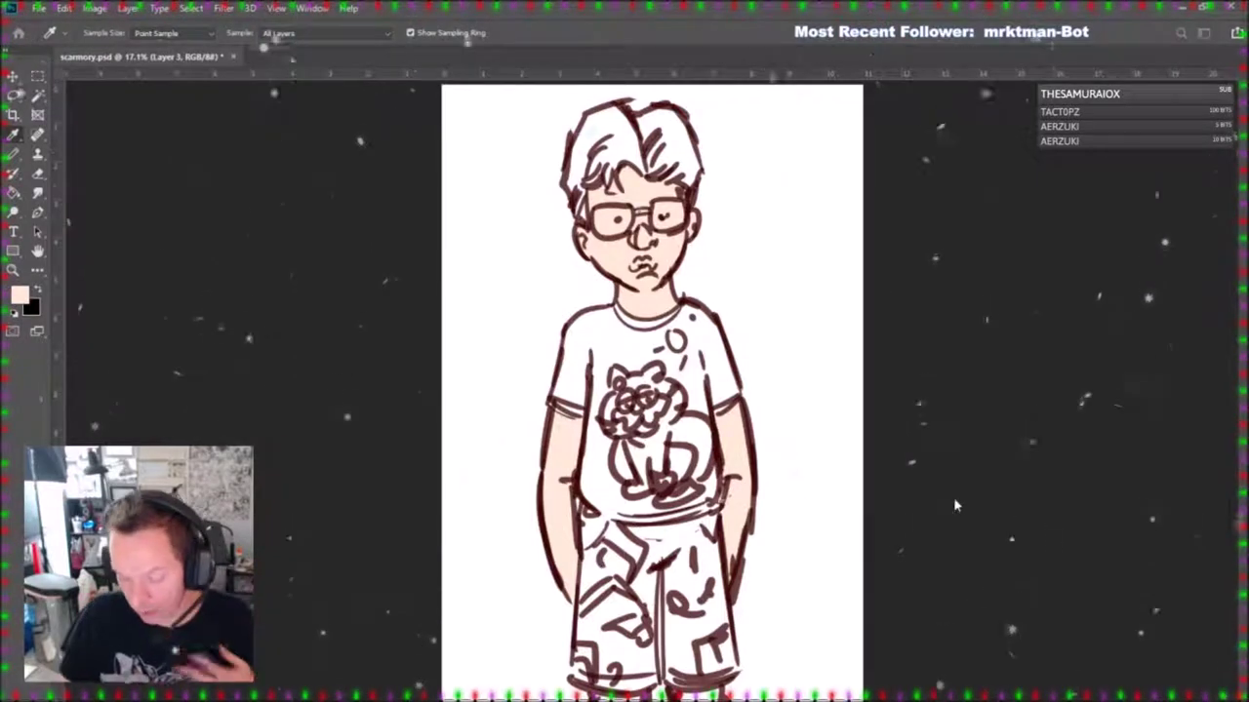
left_click(1087, 455)
key("b")
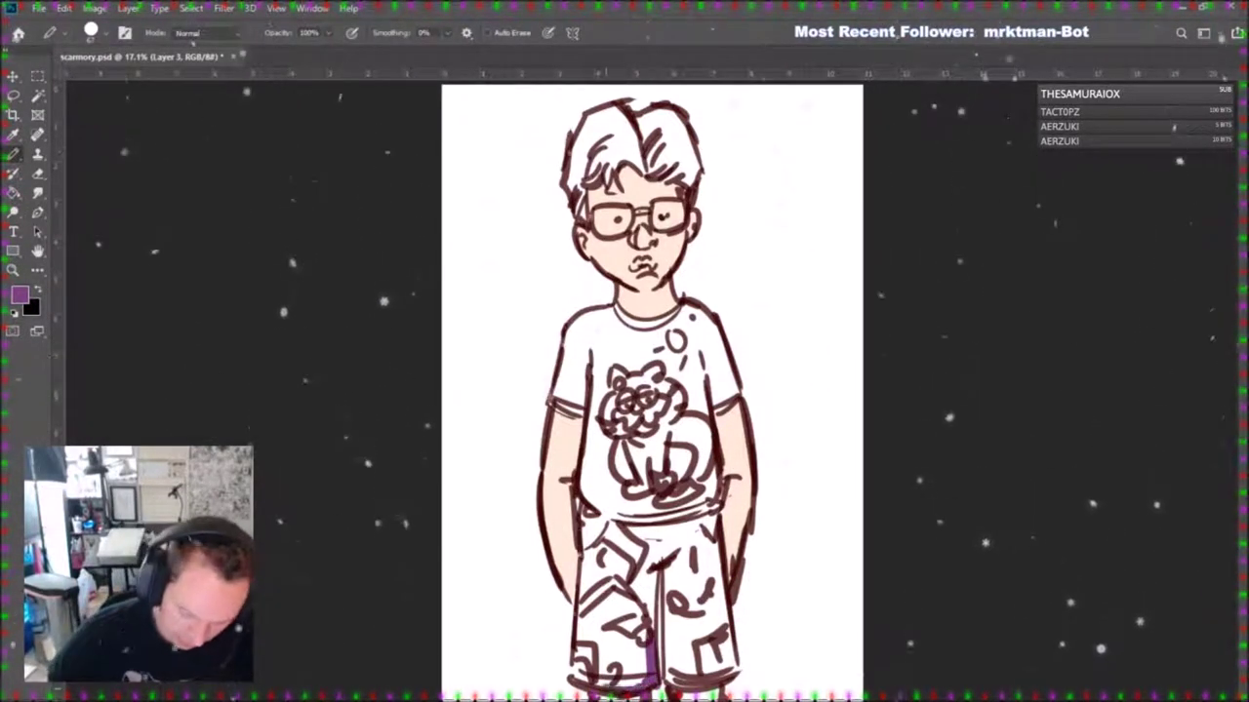
mouse_move(576, 655)
left_mouse_down()
mouse_move(595, 521)
mouse_move(645, 531)
mouse_move(717, 522)
mouse_move(727, 663)
mouse_move(671, 660)
mouse_move(666, 568)
mouse_move(645, 636)
mouse_move(685, 552)
mouse_move(716, 646)
left_mouse_up()
left_click(13, 192)
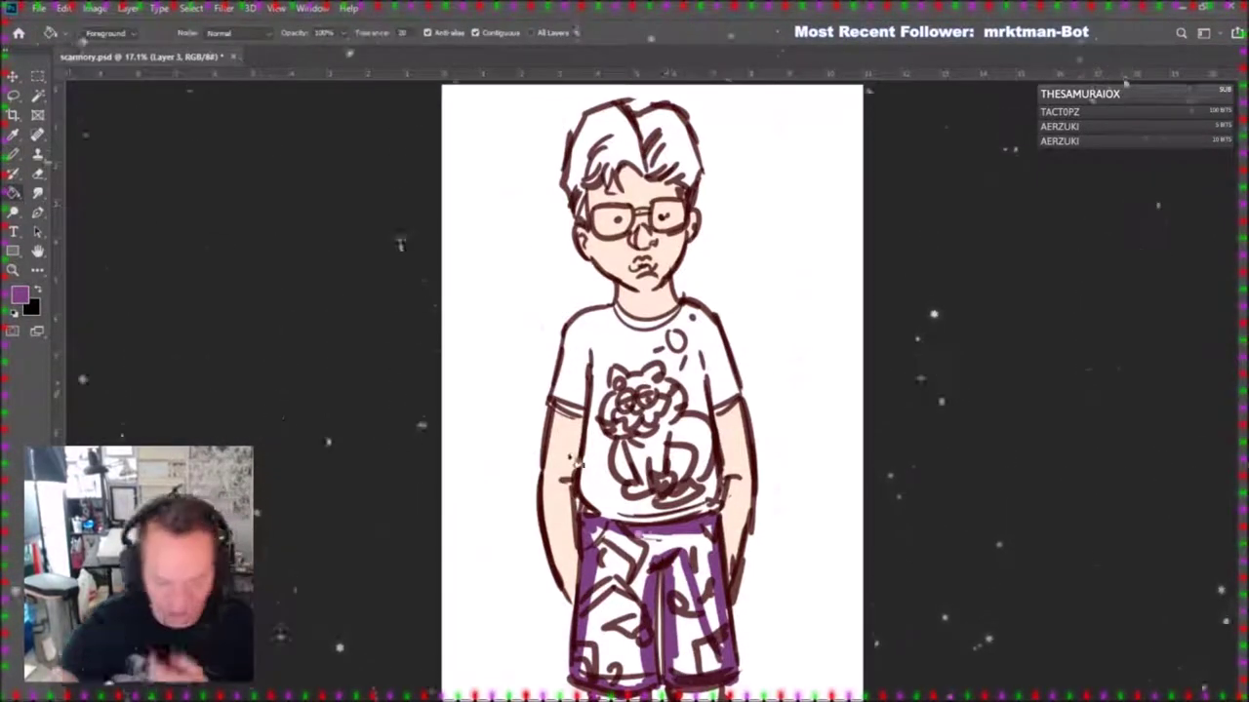
left_click(665, 554)
left_click(695, 616)
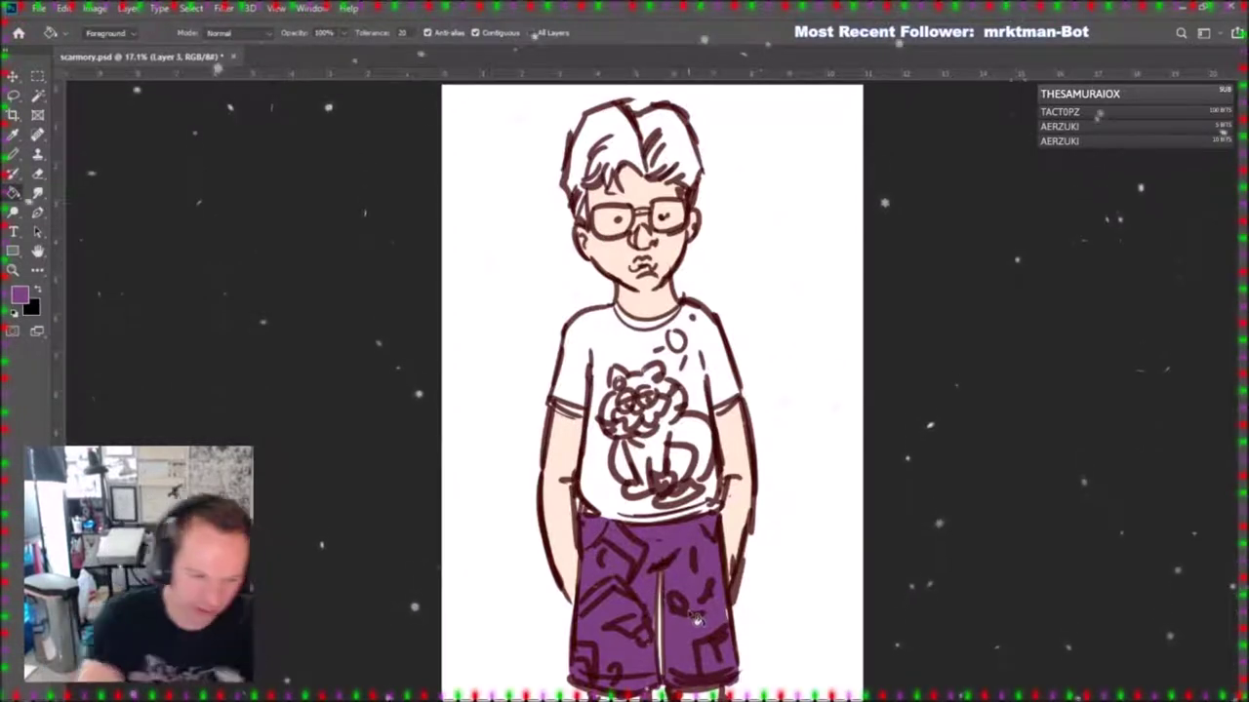
key("b")
key("alt+0")
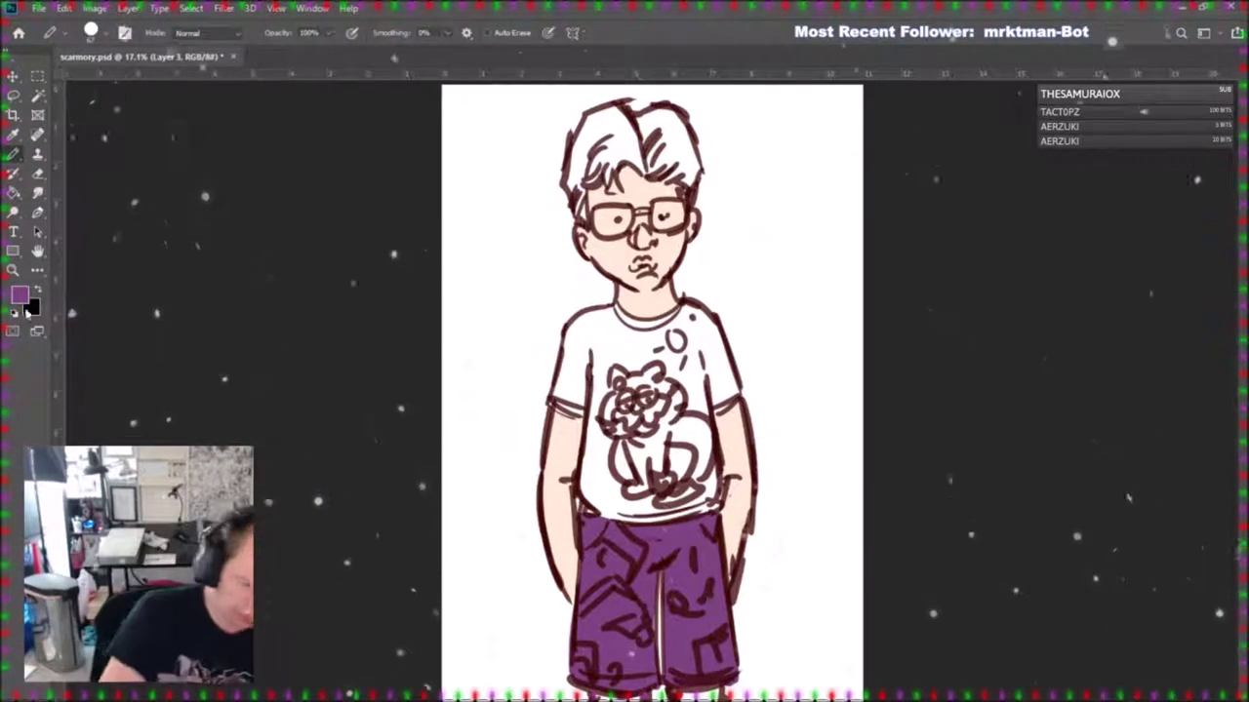
Pick a bright orange and paint the cat's head, body, legs and tail on the T-shirt with the Pencil tool.
key("i")
left_click(632, 242)
key("b")
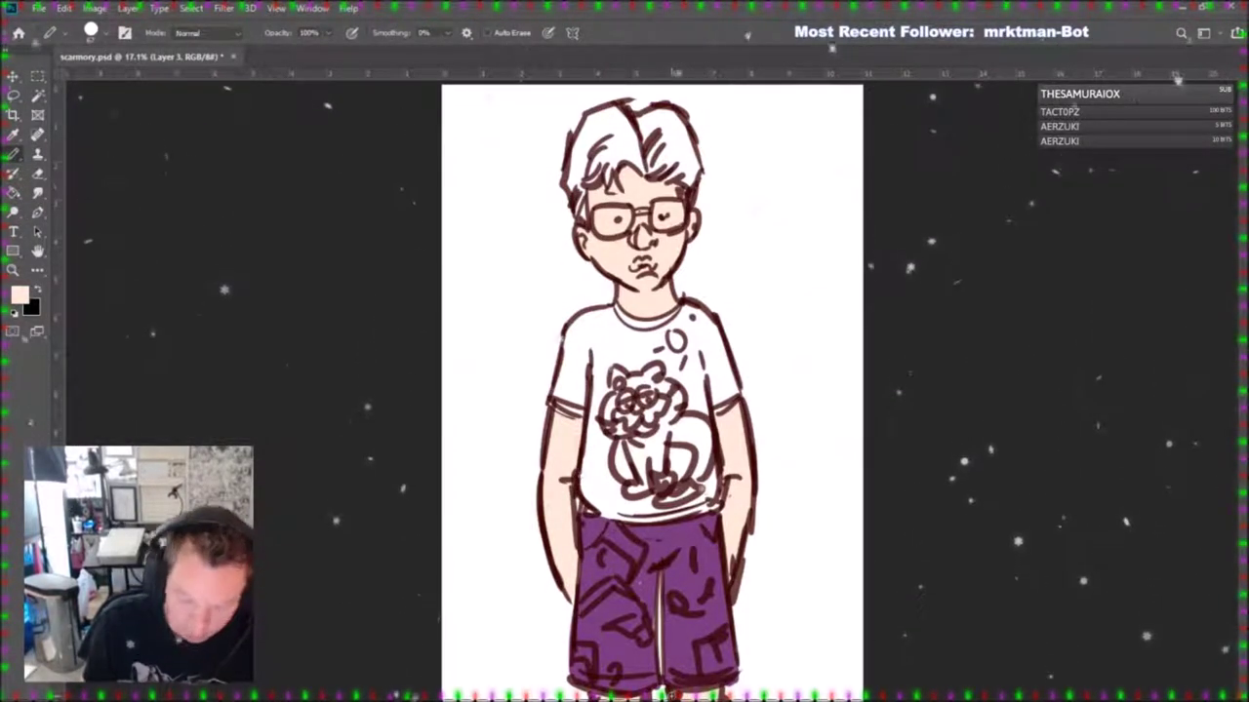
key("i")
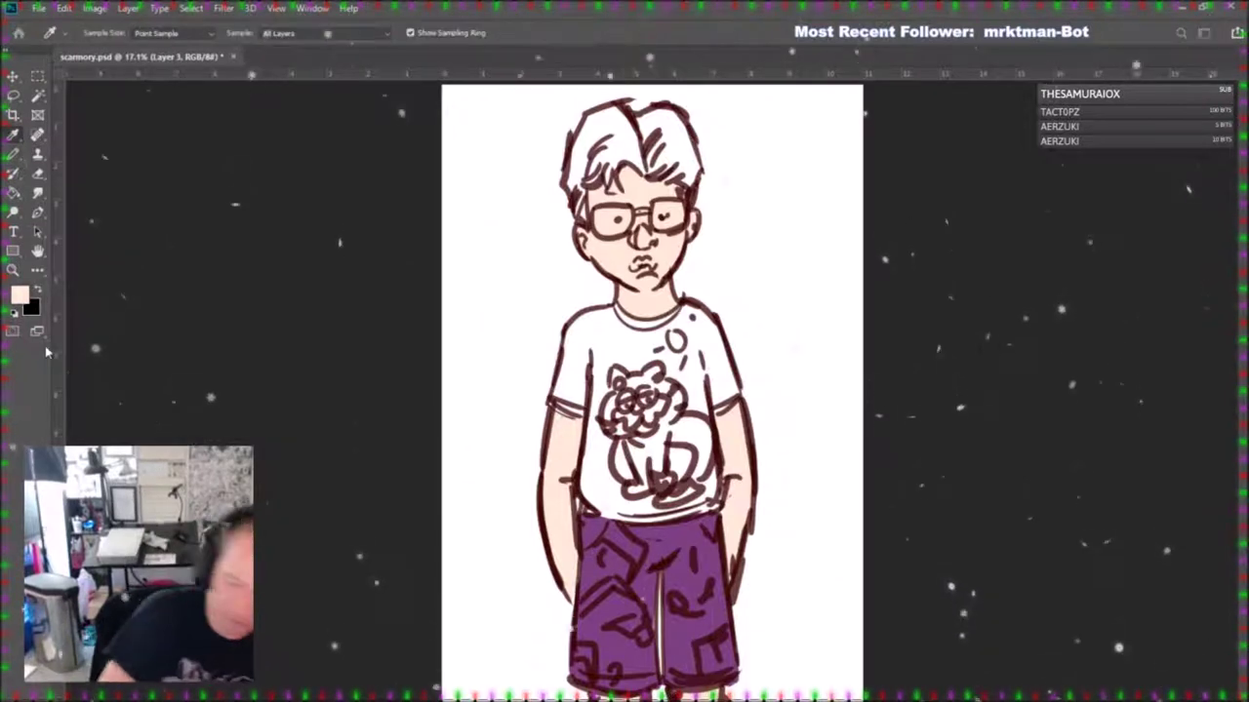
key("b")
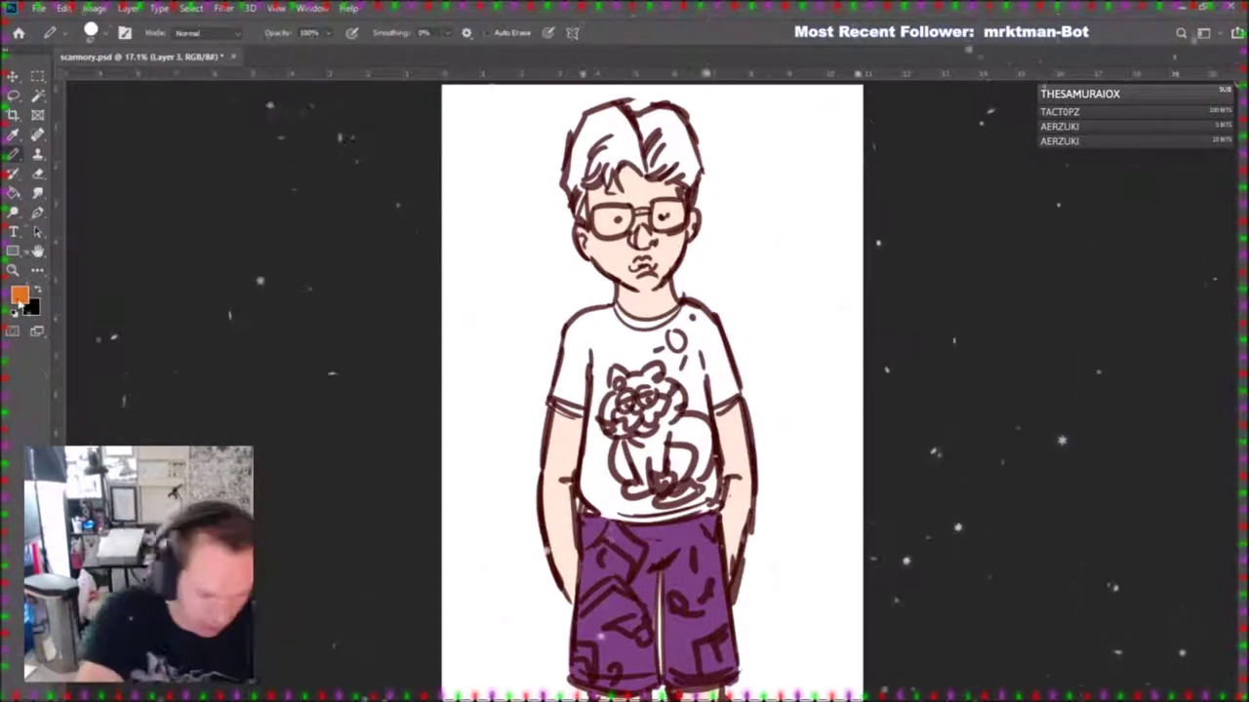
key("i")
key("b")
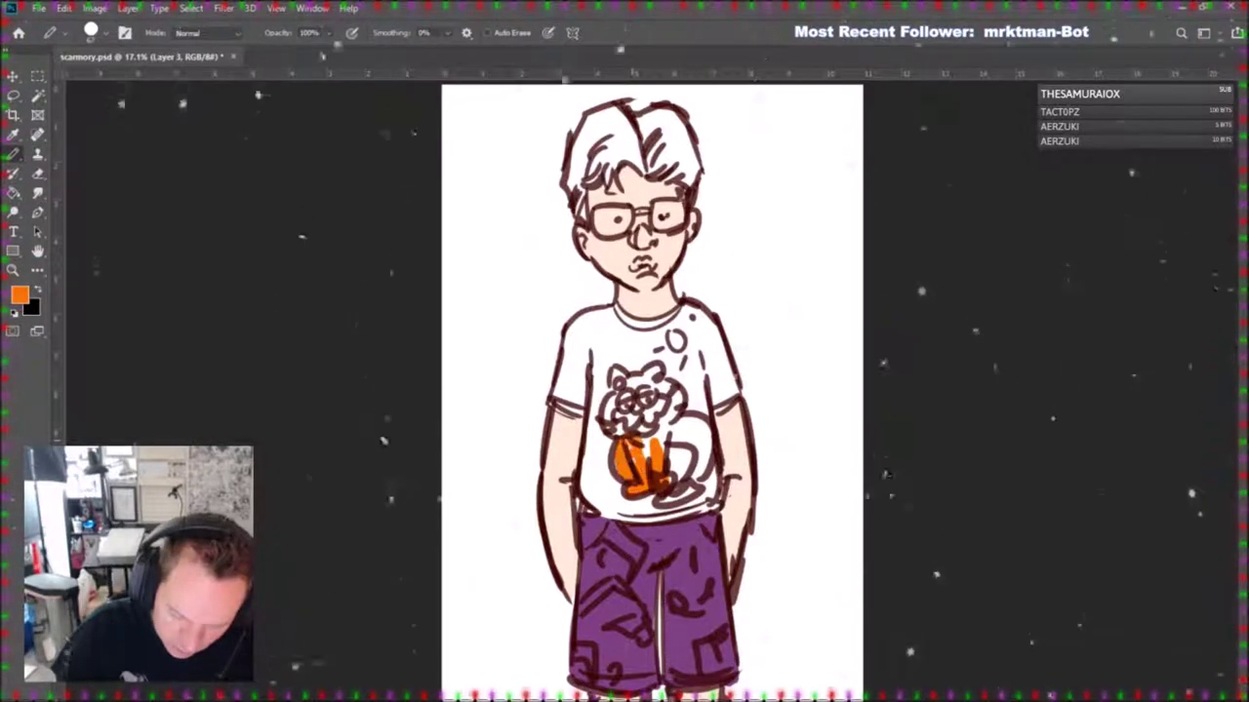
mouse_move(629, 429)
left_mouse_down()
mouse_move(618, 373)
mouse_move(639, 395)
mouse_move(644, 438)
mouse_move(657, 452)
mouse_move(656, 414)
mouse_move(659, 453)
mouse_move(678, 452)
mouse_move(673, 487)
mouse_move(676, 448)
mouse_move(674, 490)
mouse_move(688, 487)
mouse_move(707, 435)
mouse_move(667, 385)
left_mouse_up()
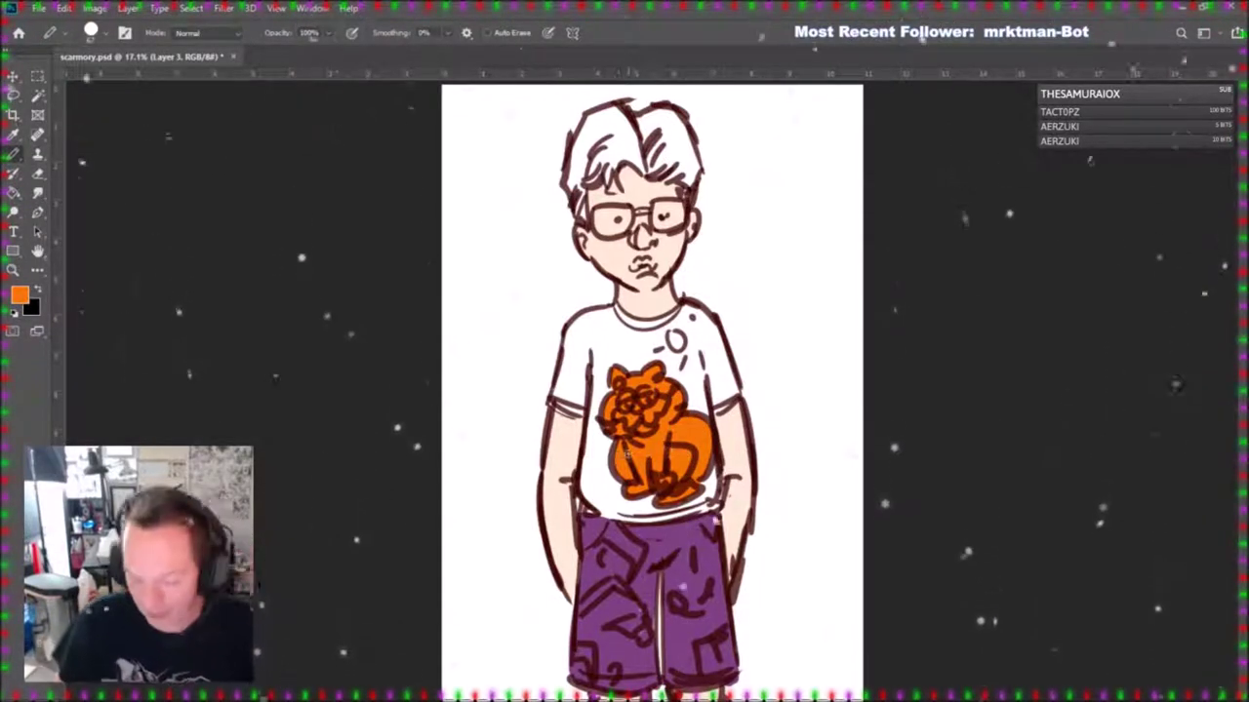
Pick a bright yellow and paint the cat's muzzle with the Pencil tool.
key("i")
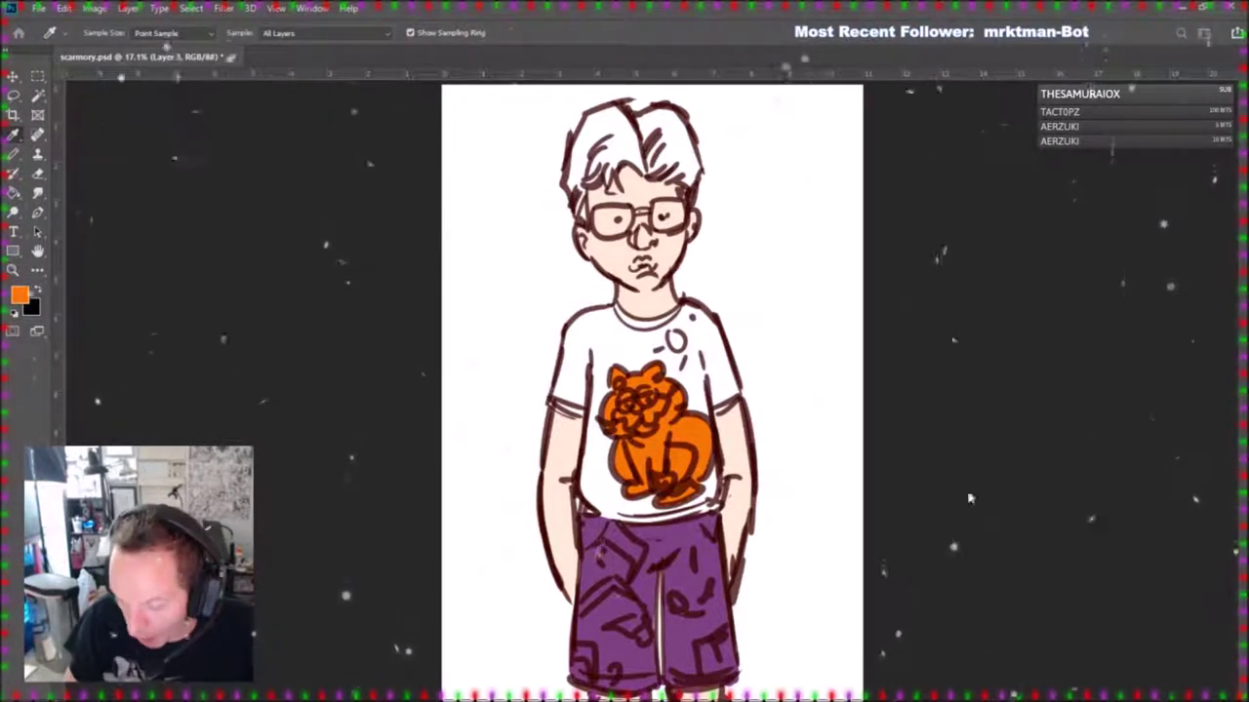
key("b")
left_click_drag(619, 414, 651, 408)
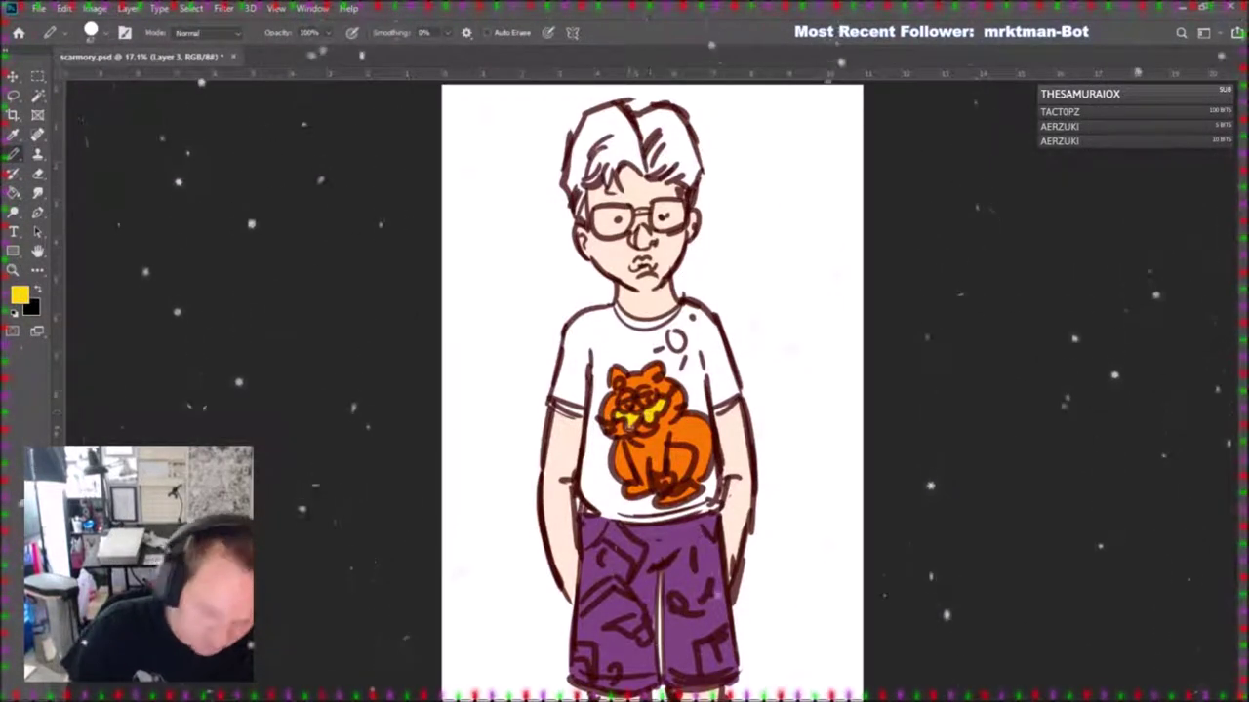
Paint the cat's nose light pink and its eyes white with the Pencil tool.
key("i")
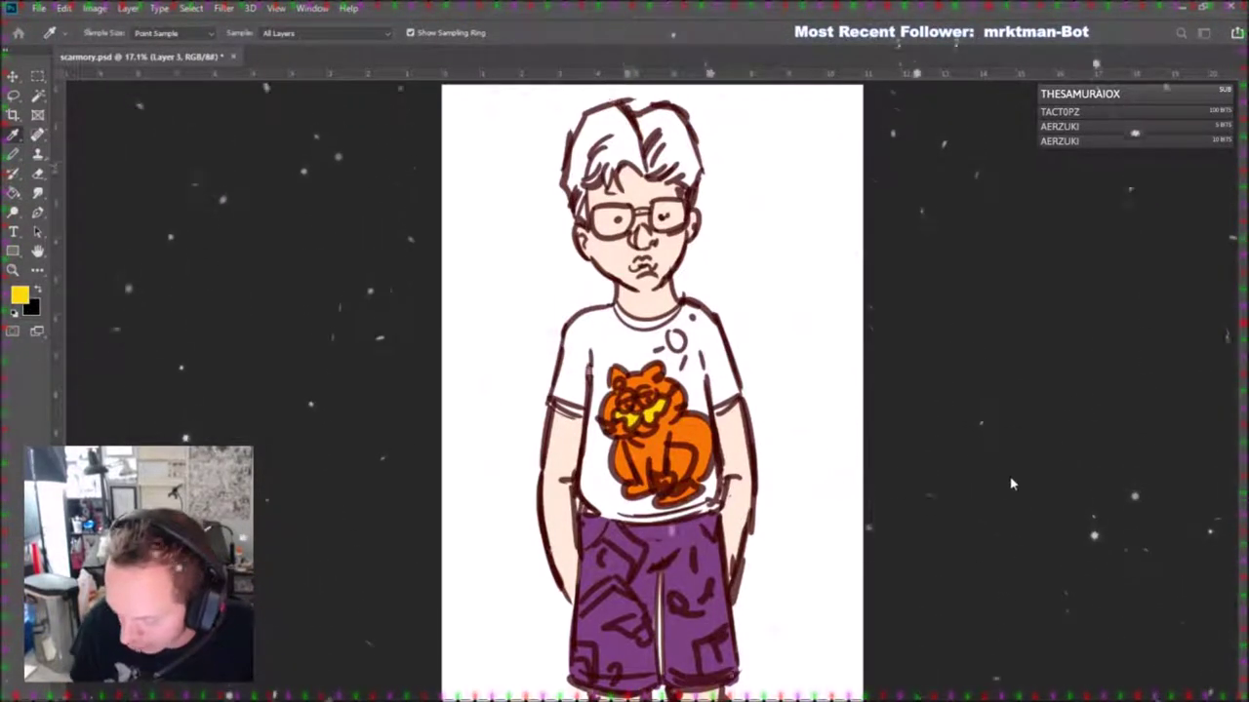
left_click(1074, 450)
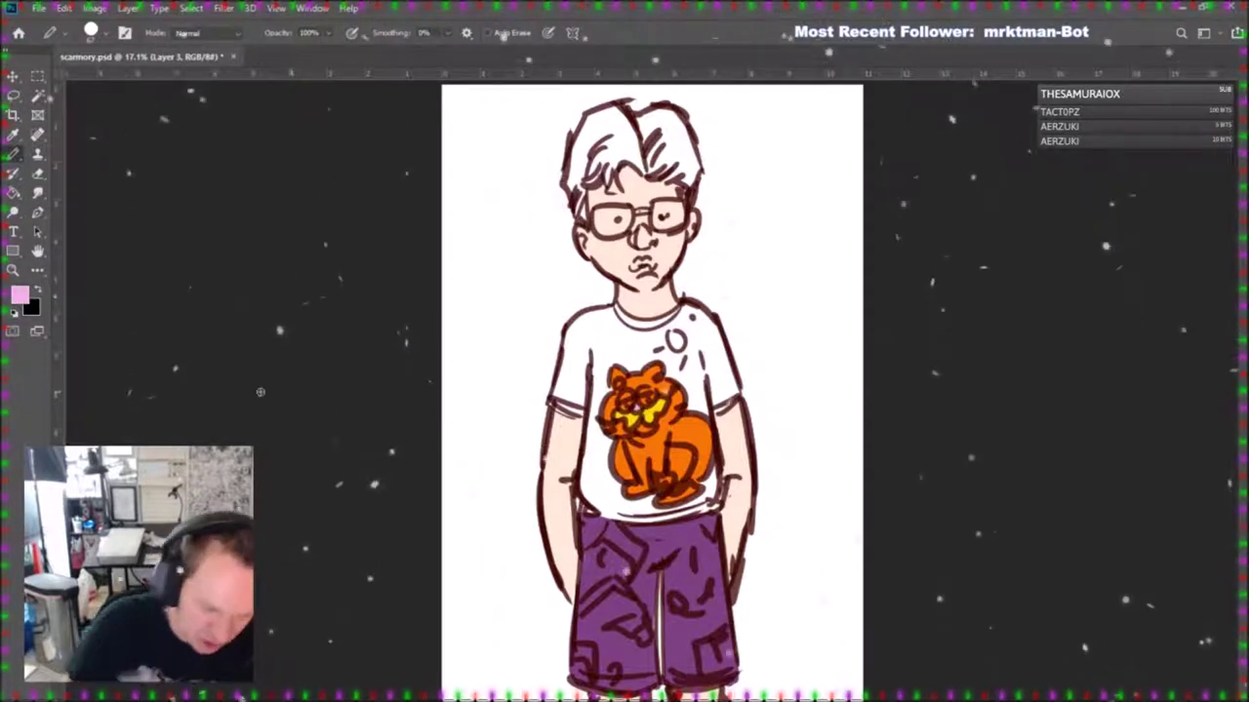
key("i")
left_click(664, 361)
key("b")
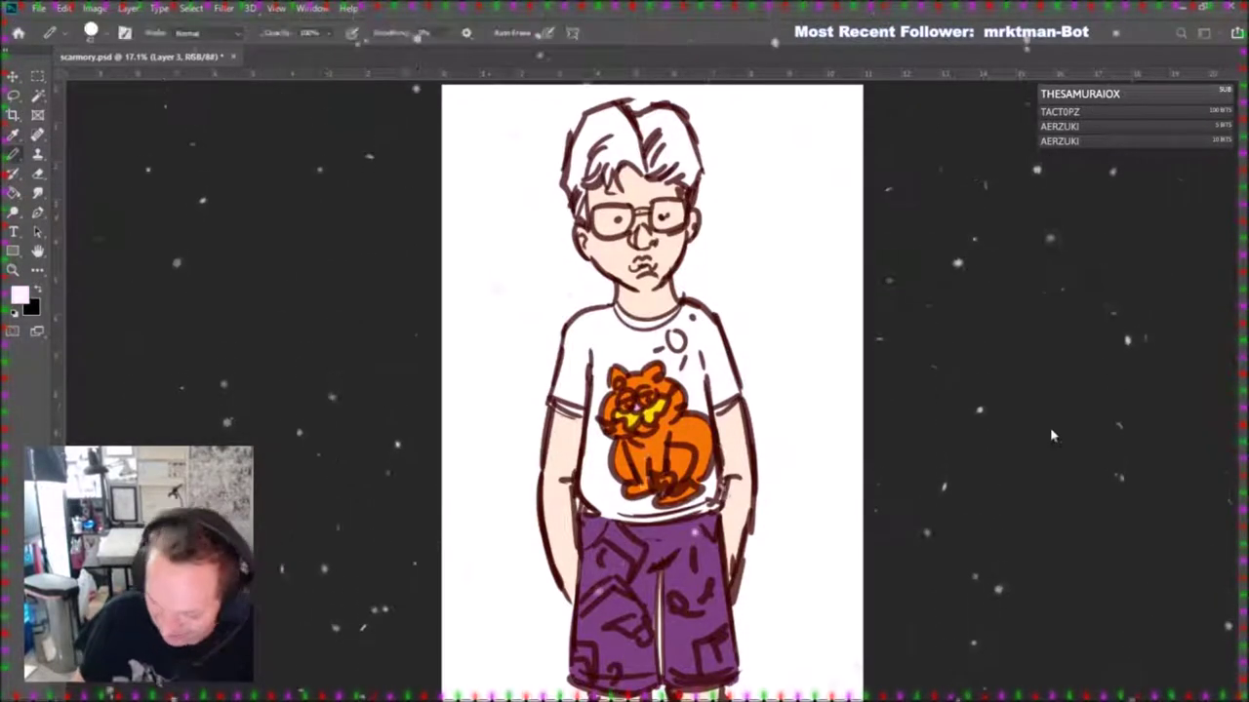
left_click_drag(624, 407, 629, 406)
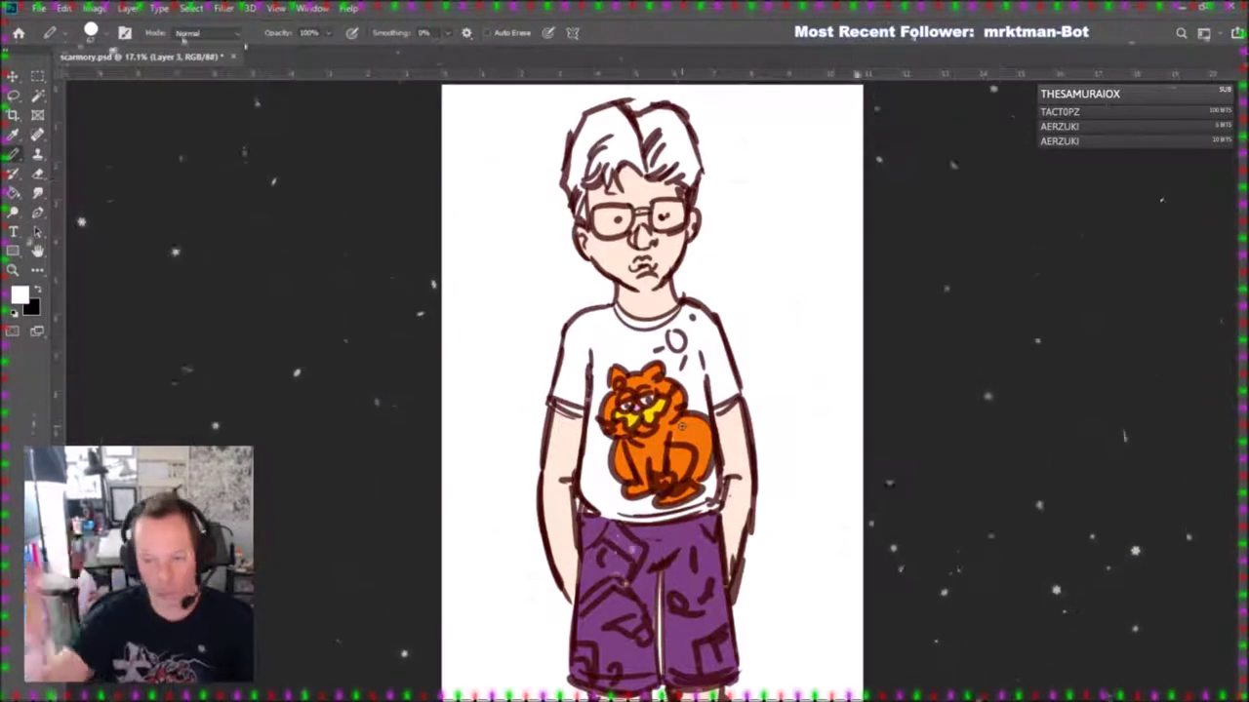
Pick a bright blue, outline the inside of the T-shirt with the Pencil tool and fill the shirt around the cat with the Paint Bucket.
key("i")
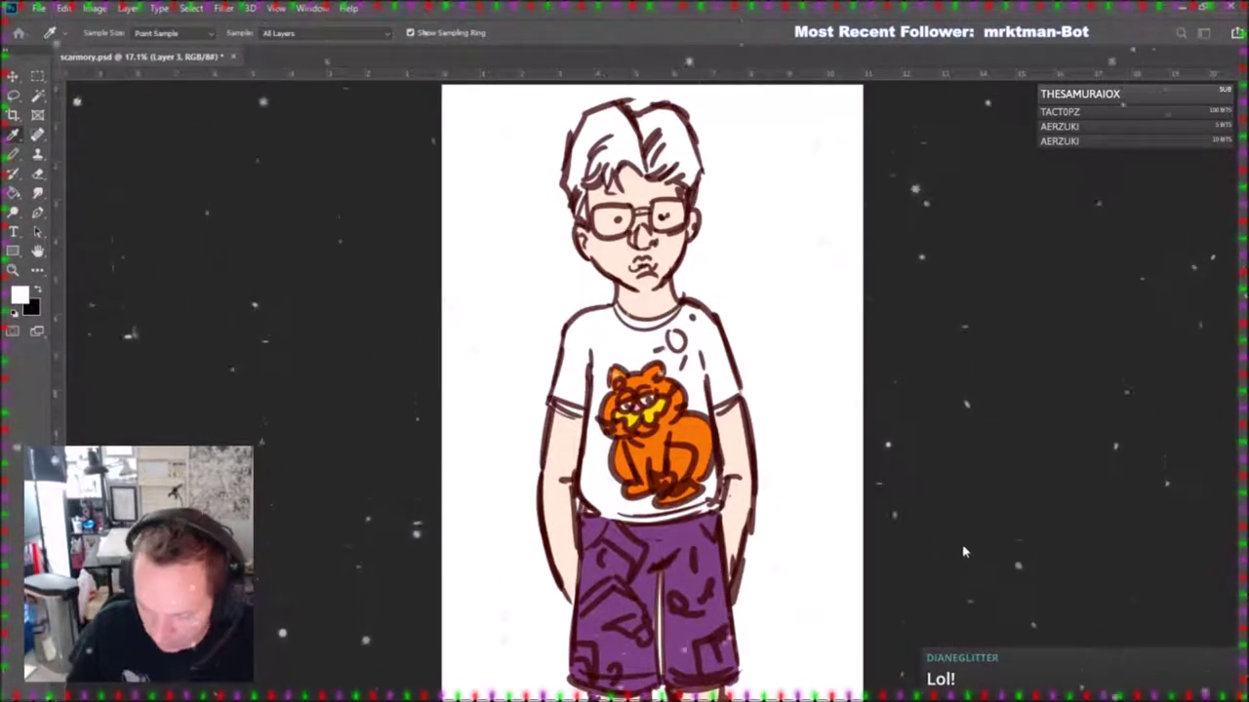
key("b")
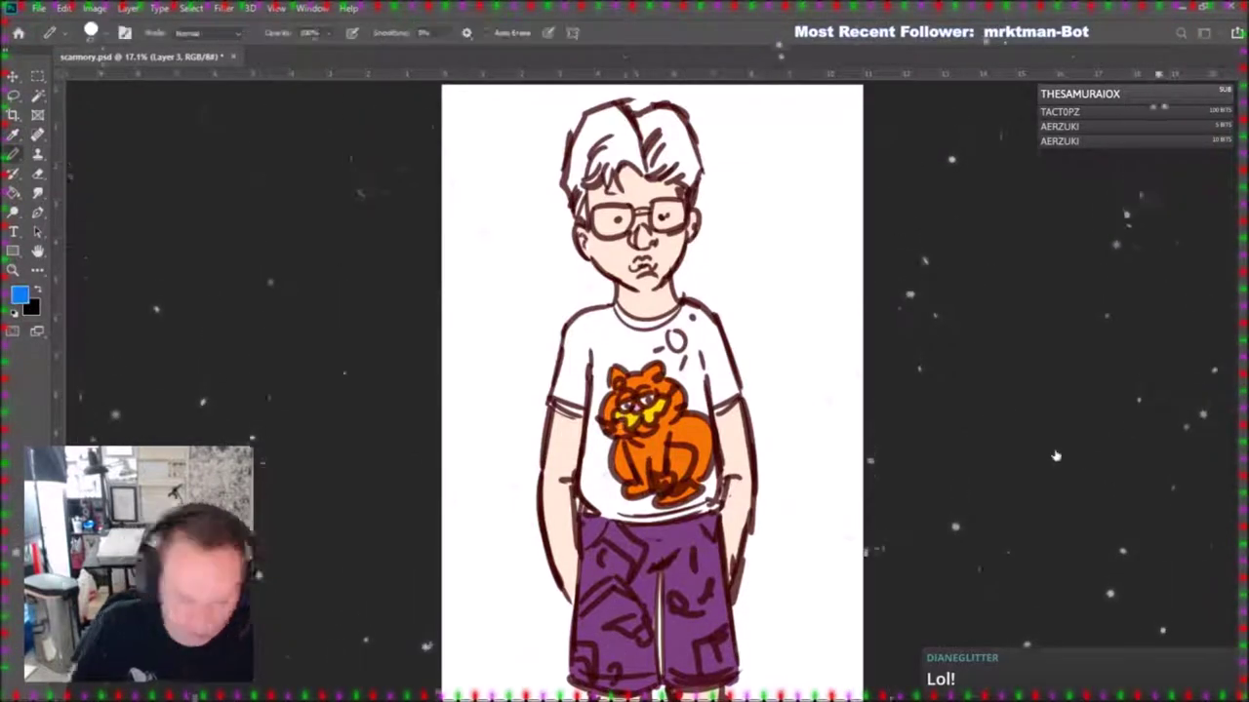
mouse_move(602, 515)
left_mouse_down()
mouse_move(586, 497)
mouse_move(589, 444)
left_mouse_up()
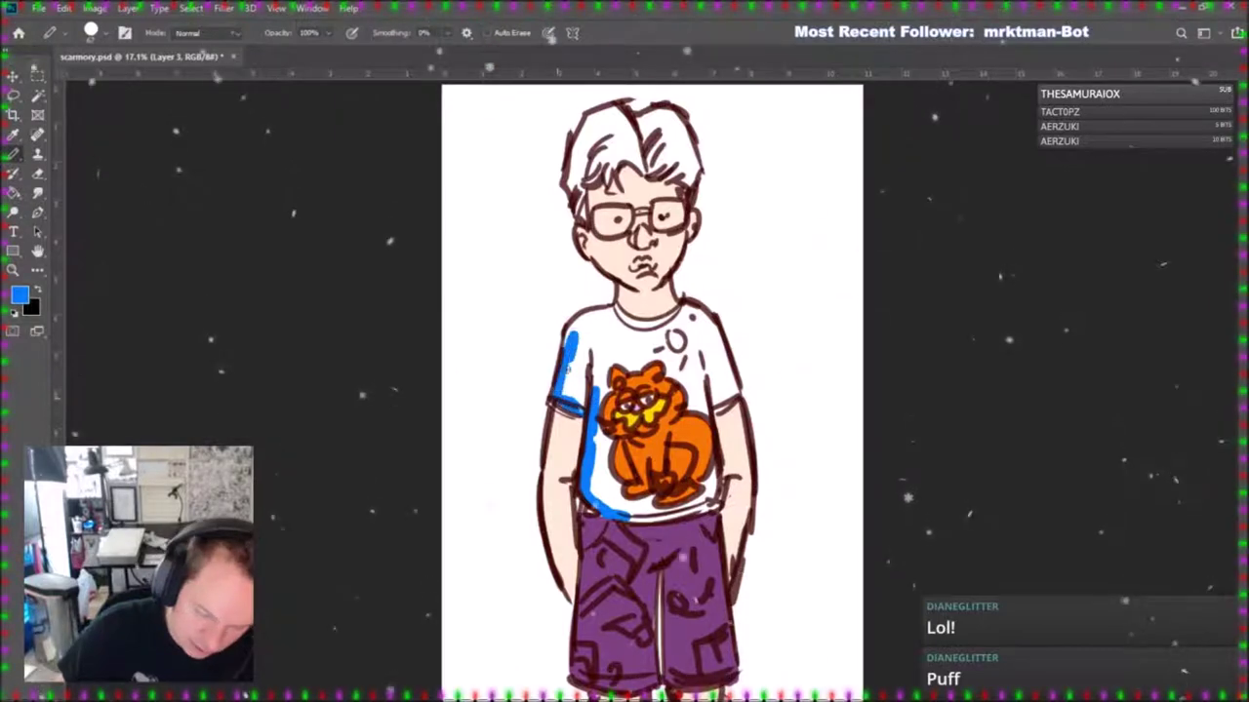
left_click_drag(582, 318, 632, 314)
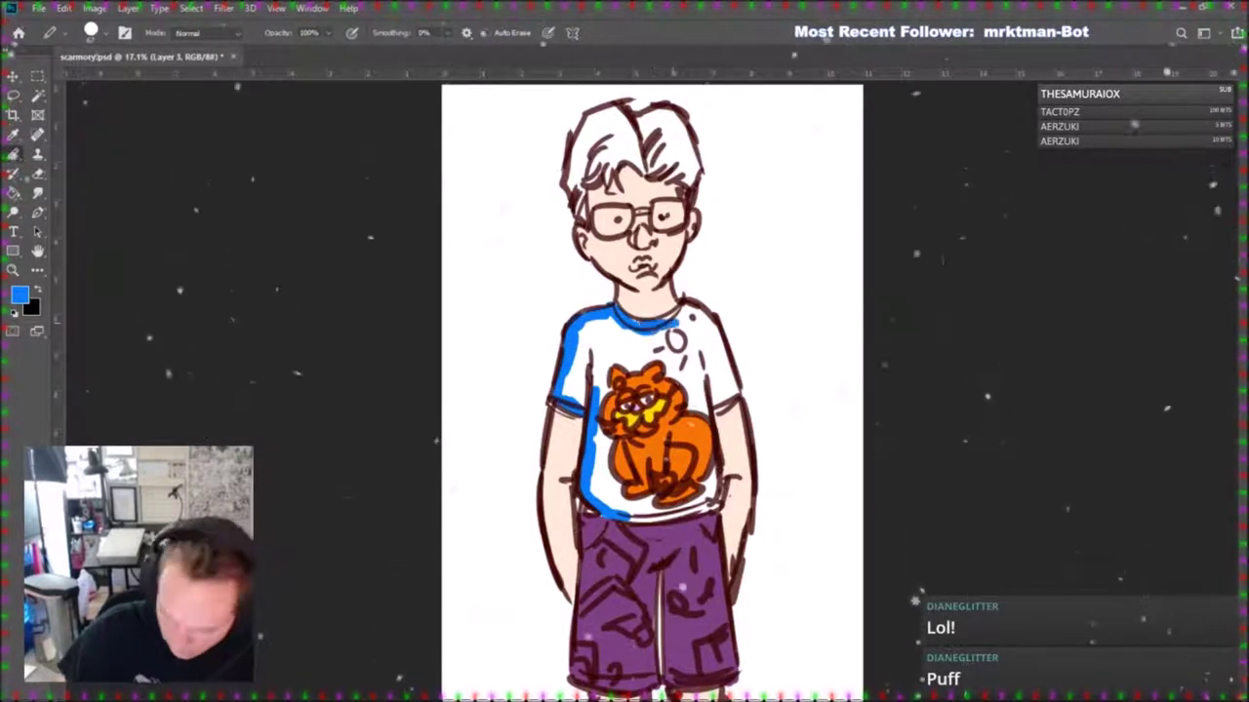
left_click_drag(706, 314, 737, 394)
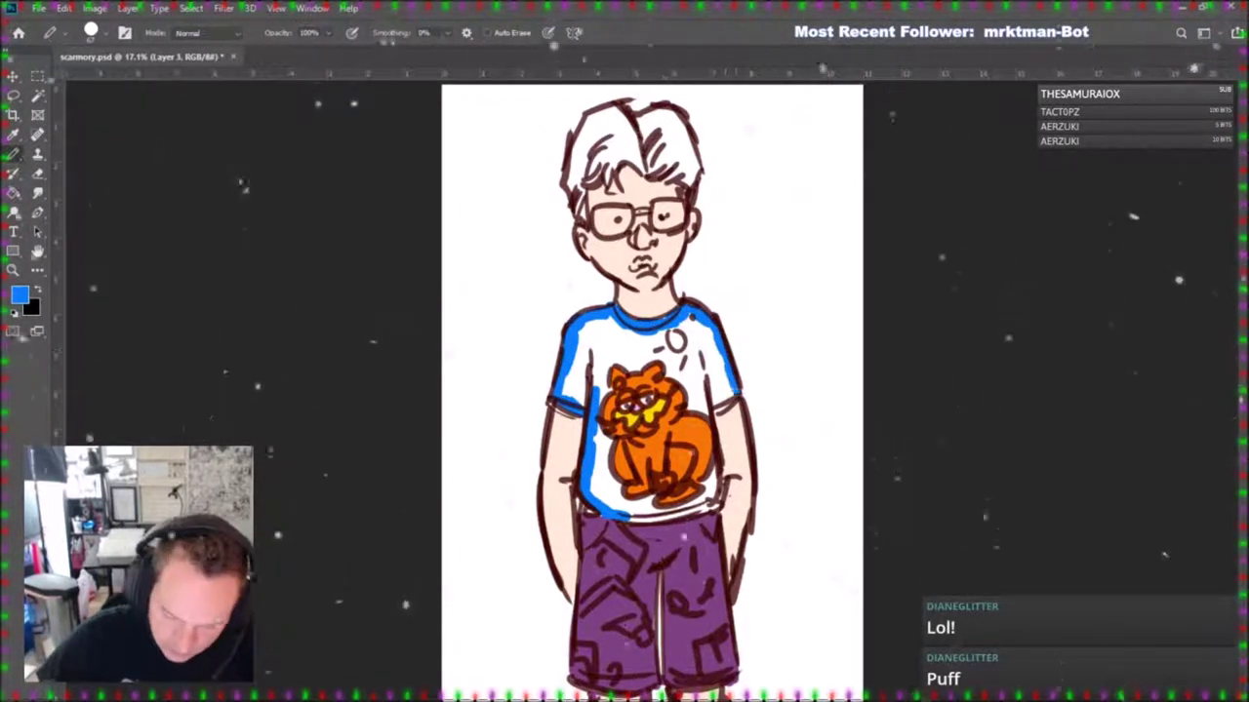
left_click_drag(634, 515, 714, 505)
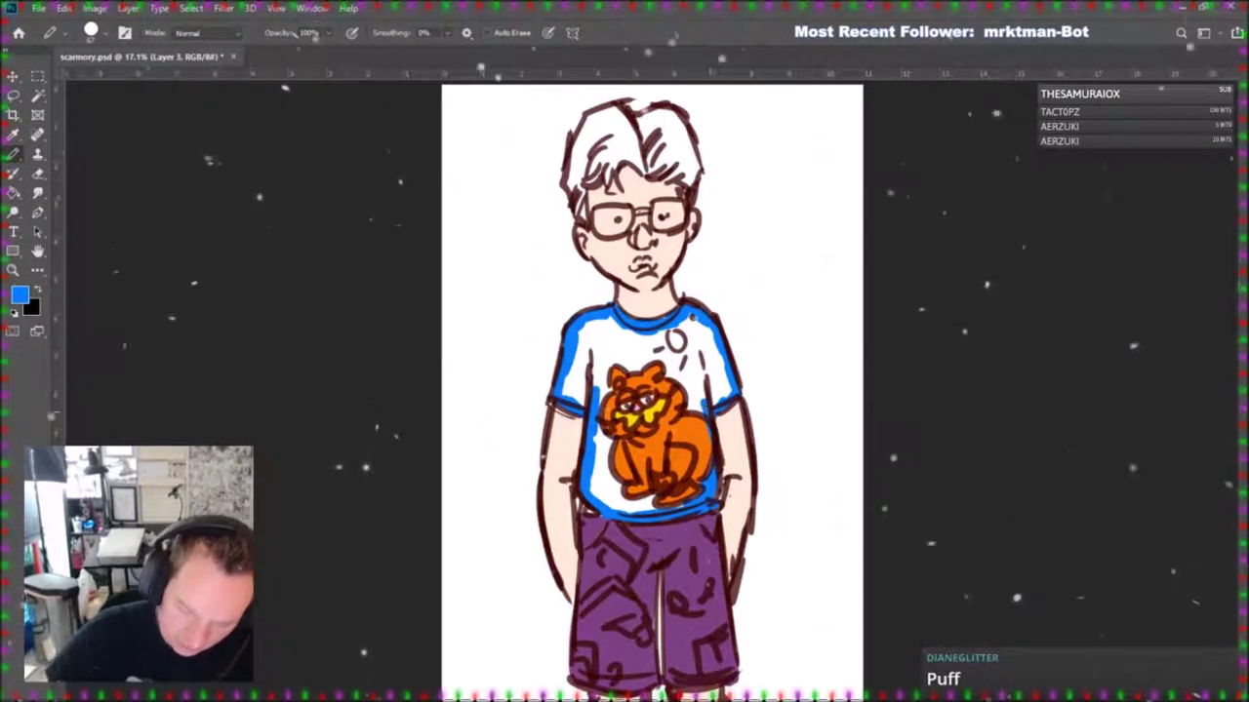
key("g")
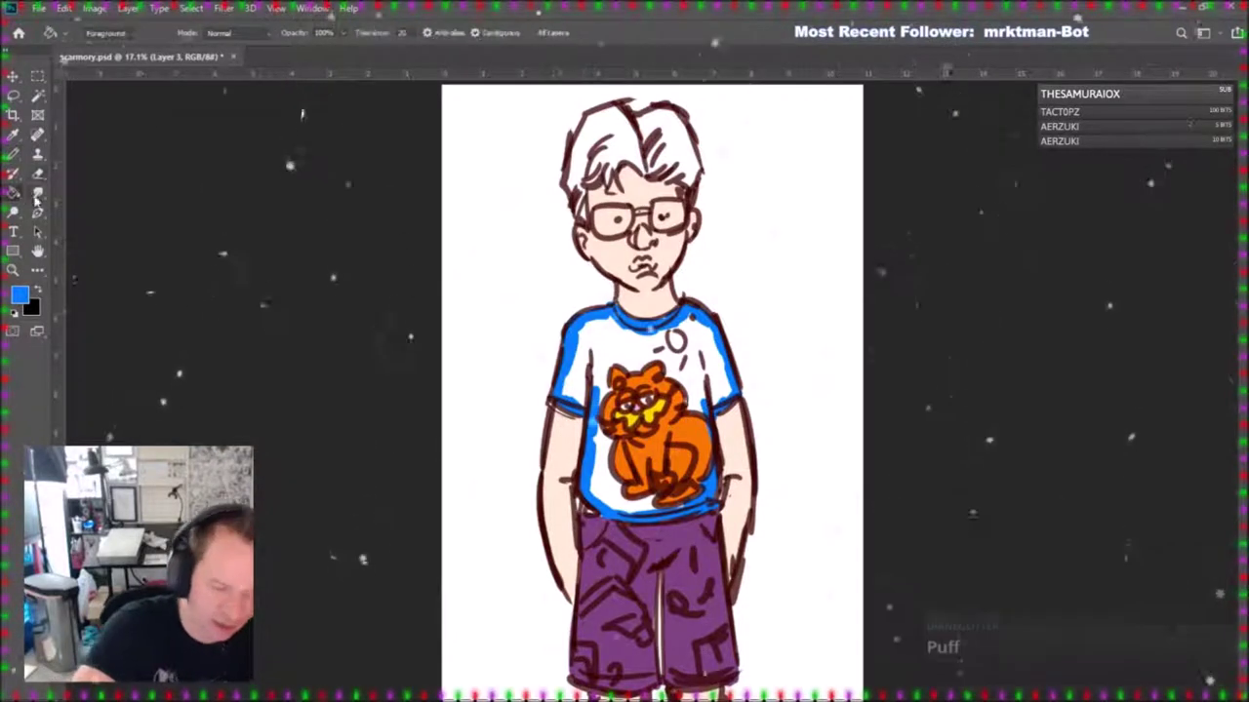
left_click(700, 376)
Sample the yellow of the cat's muzzle and paint the sun and its rays on the shirt with the Pencil tool.
key("i")
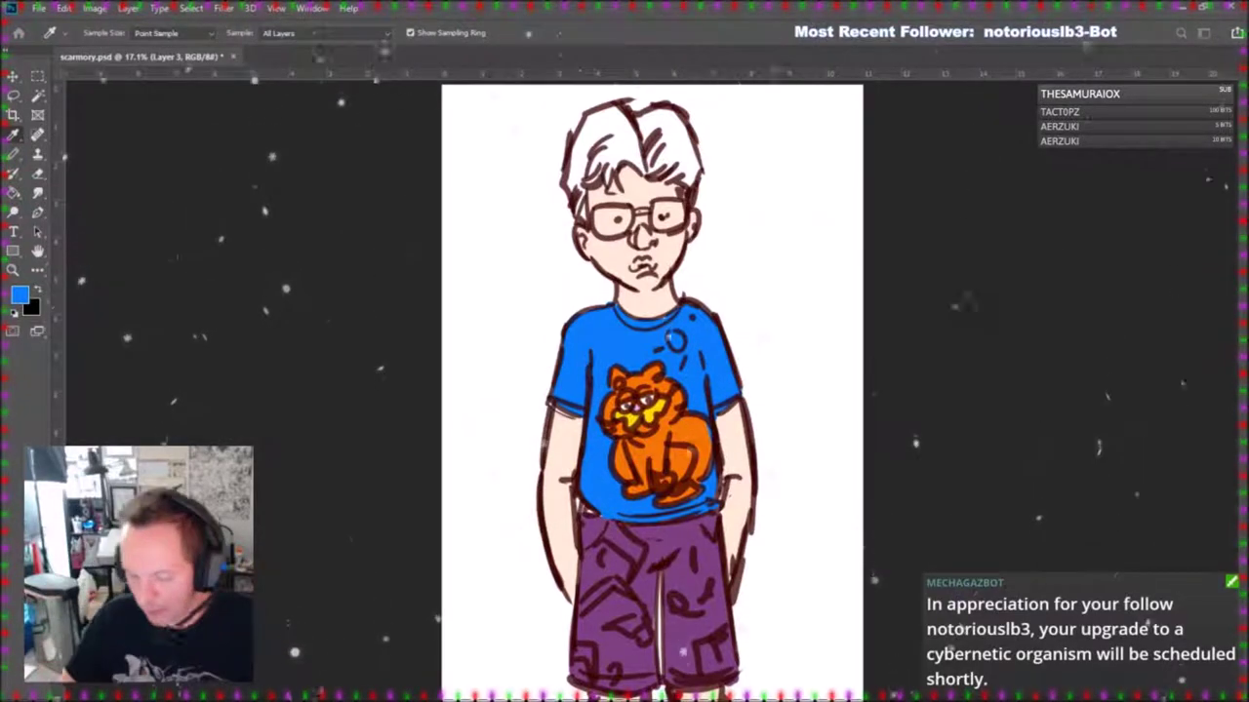
left_click(638, 415)
key("g")
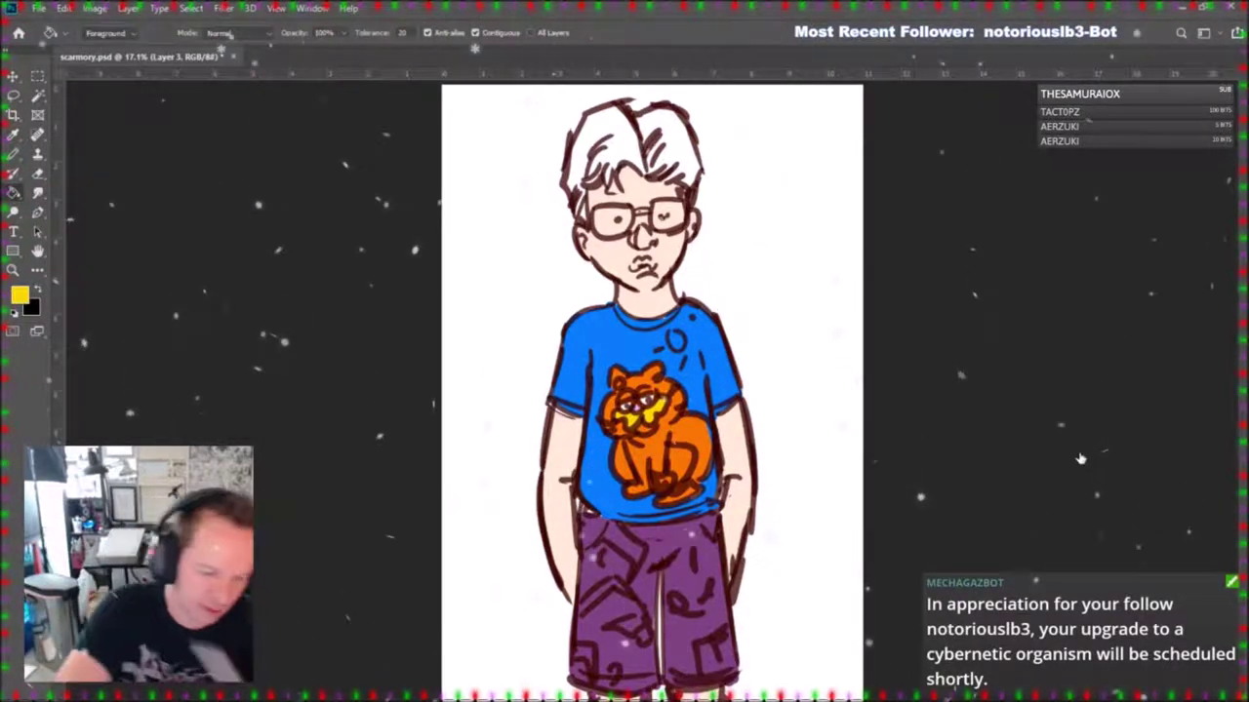
left_click(14, 158)
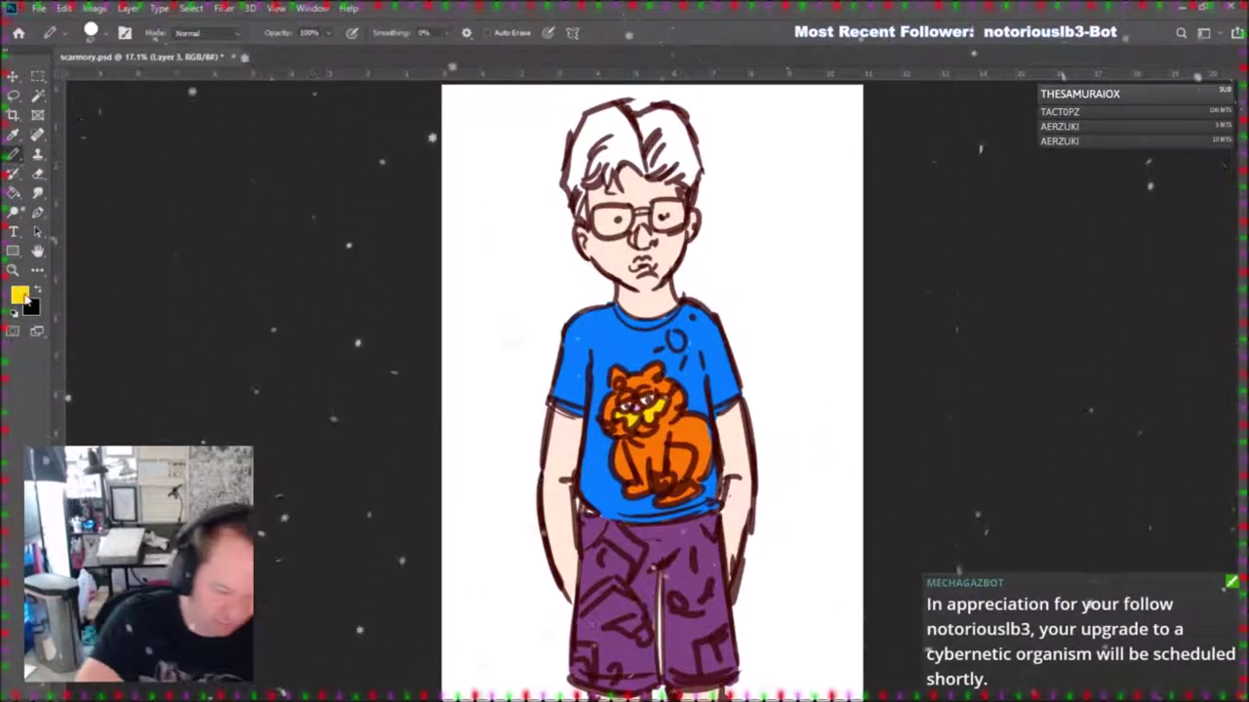
key("i")
left_click(708, 431, "alt")
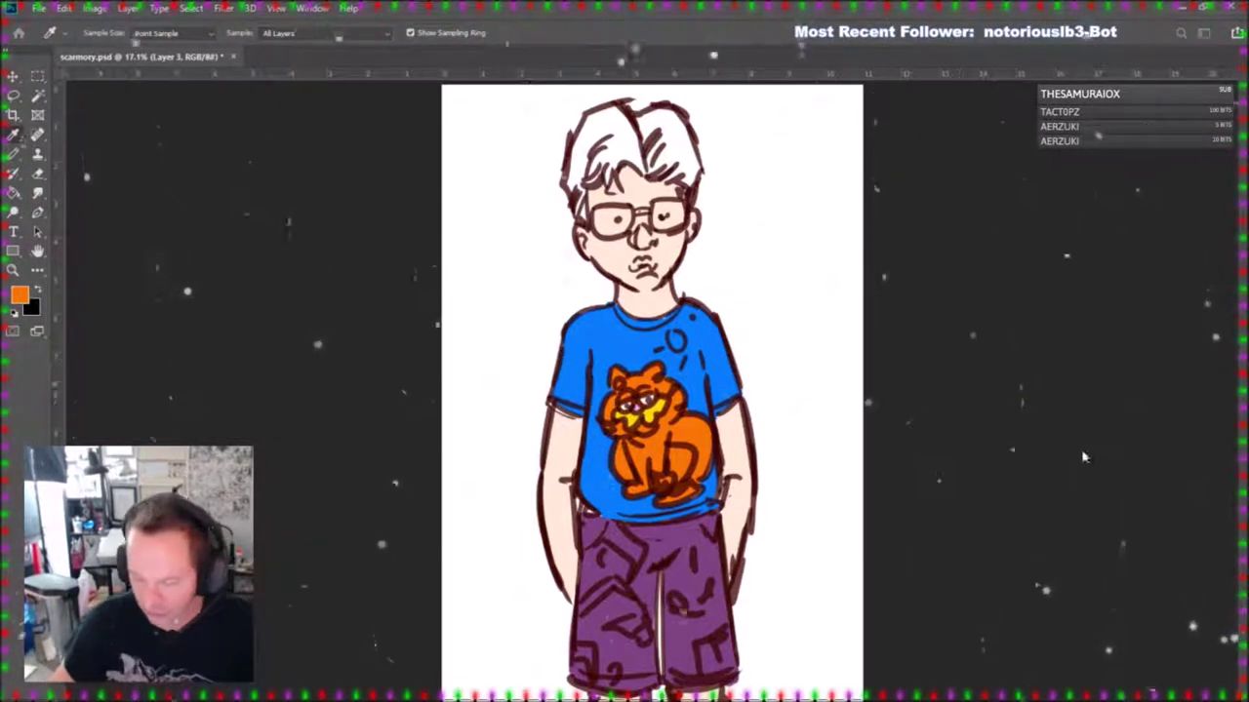
left_click(705, 395, "alt")
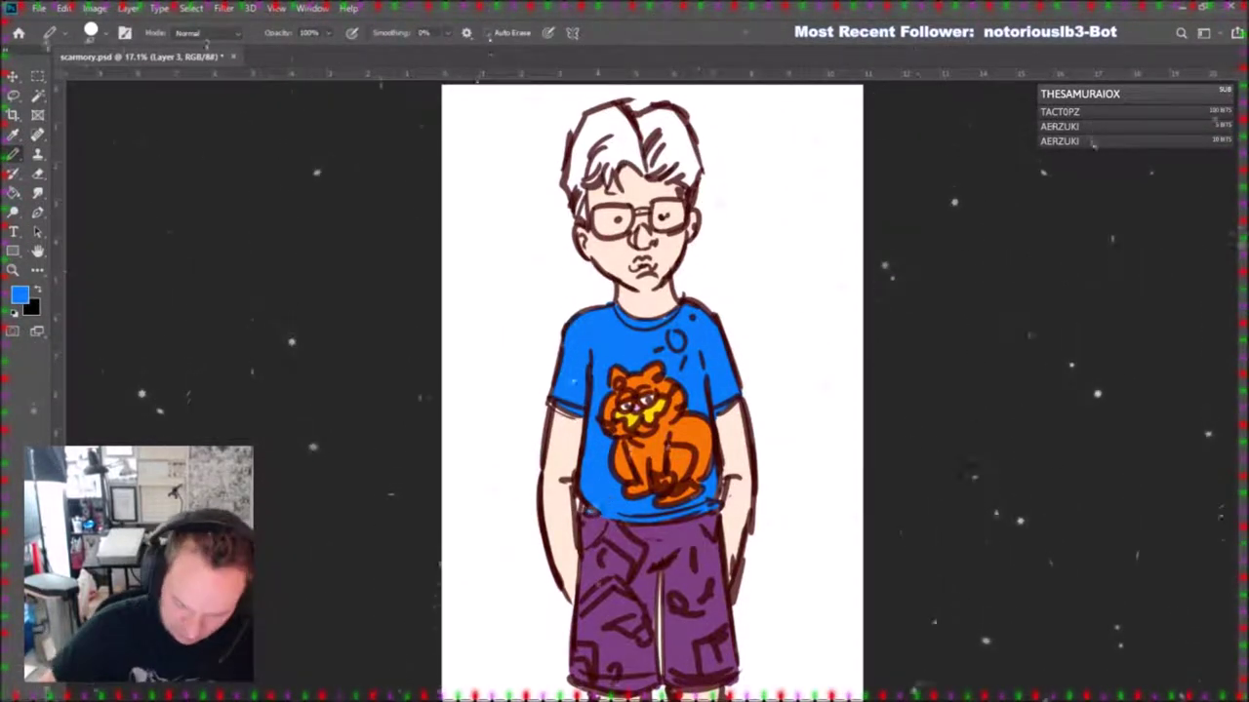
key("i")
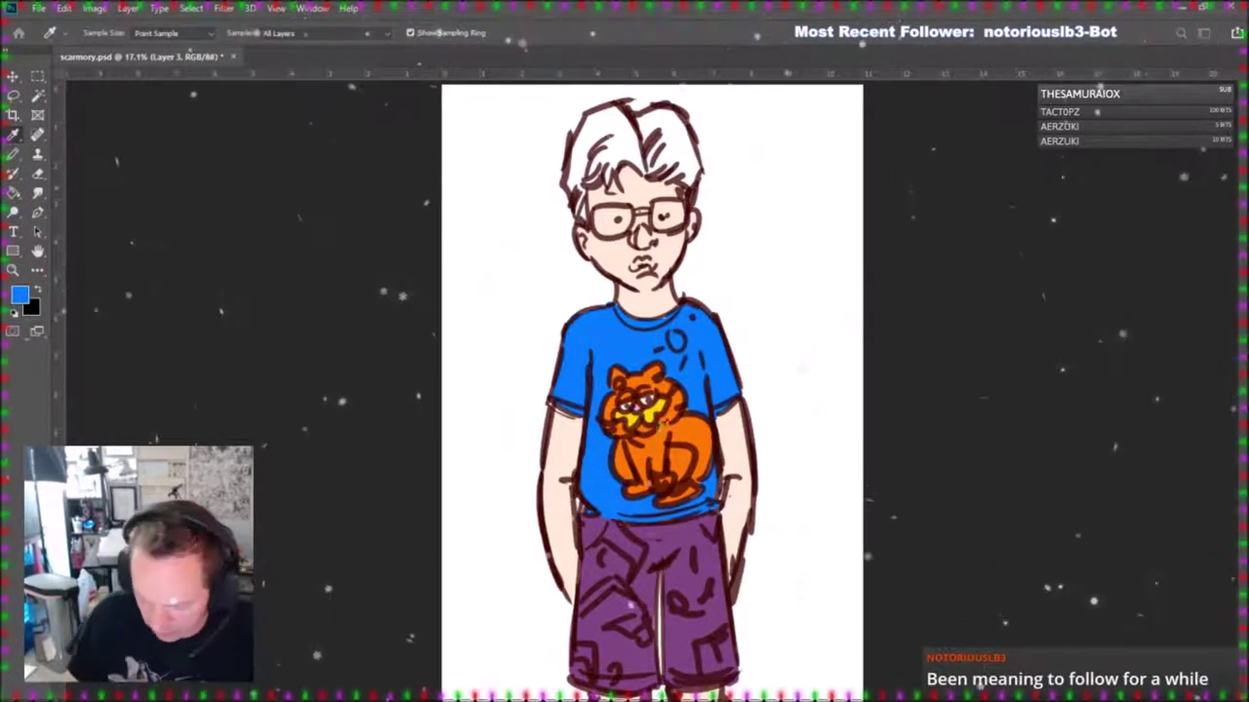
left_click(639, 417, "alt")
left_click_drag(672, 336, 663, 344)
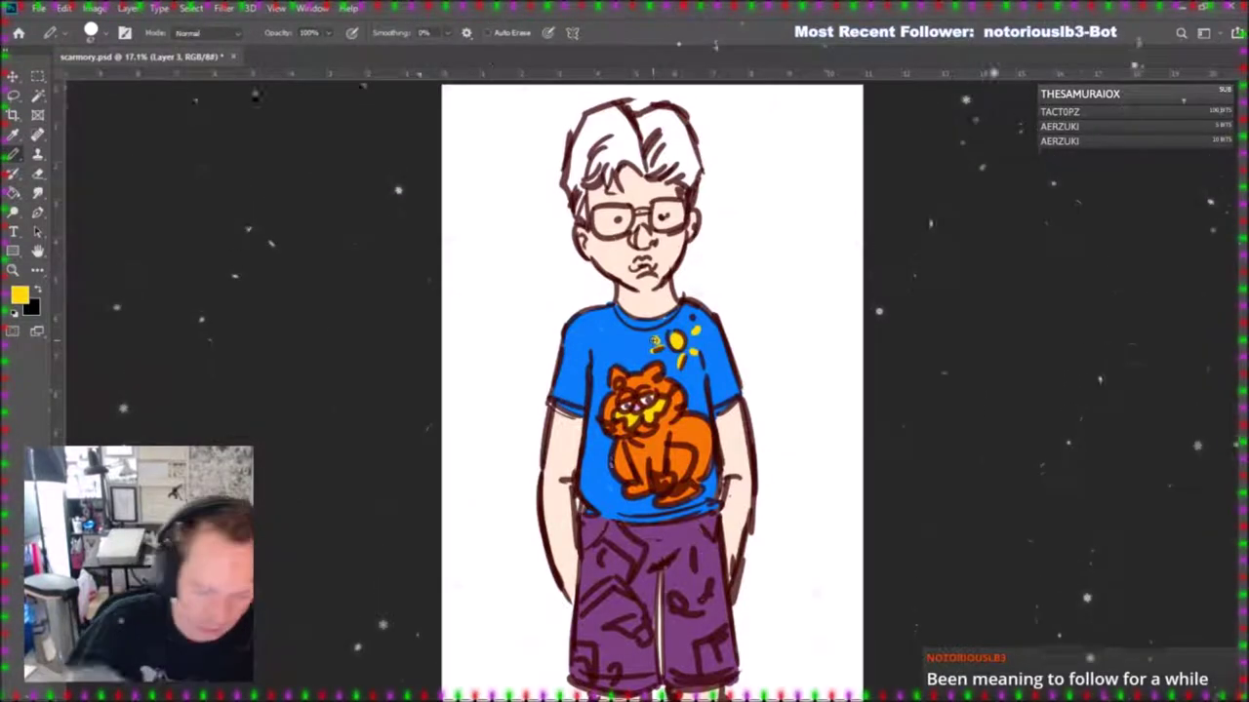
Pick a light brown and paint both halves of the parted hair with the Pencil tool.
key("i")
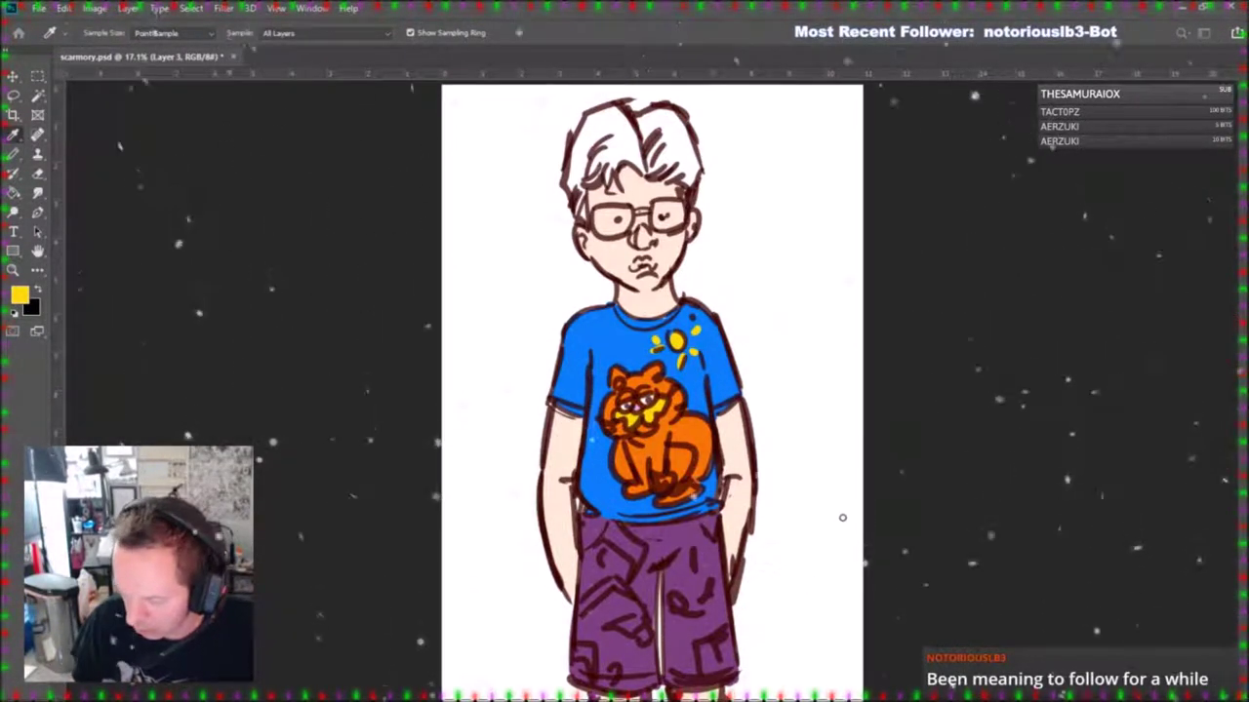
left_click(1099, 452)
key("b")
mouse_move(579, 201)
left_mouse_down()
mouse_move(572, 177)
mouse_move(585, 141)
mouse_move(618, 133)
left_mouse_up()
left_click_drag(606, 184, 630, 136)
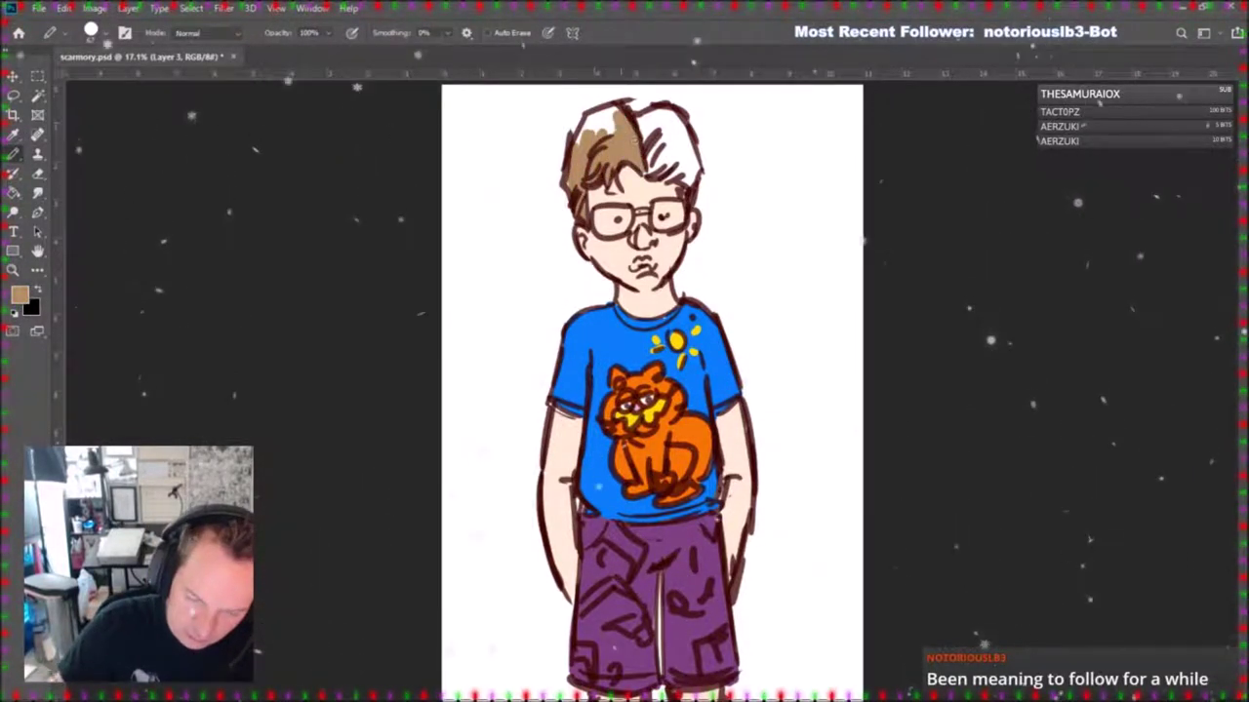
left_click_drag(642, 176, 664, 129)
left_click_drag(648, 179, 684, 135)
mouse_move(671, 185)
left_mouse_down()
mouse_move(696, 138)
mouse_move(642, 110)
mouse_move(669, 111)
left_mouse_up()
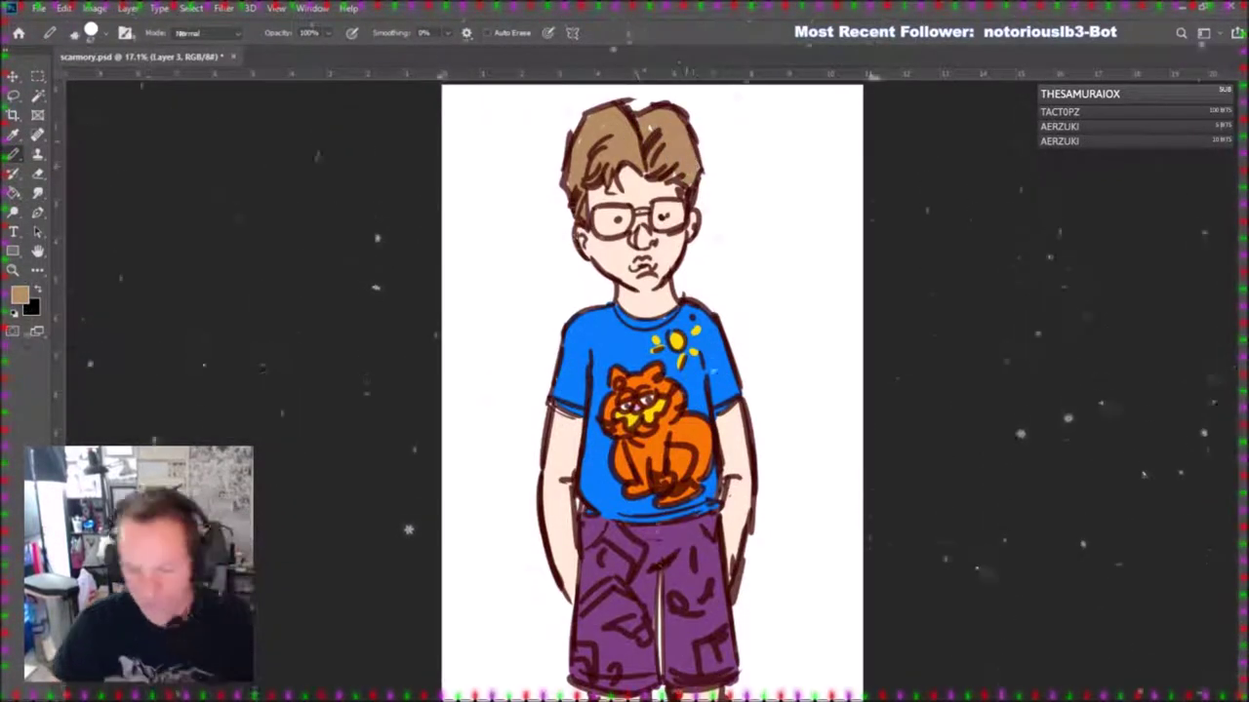
Pick a pale blue and paint both lenses of the glasses with the Pencil tool.
key("i")
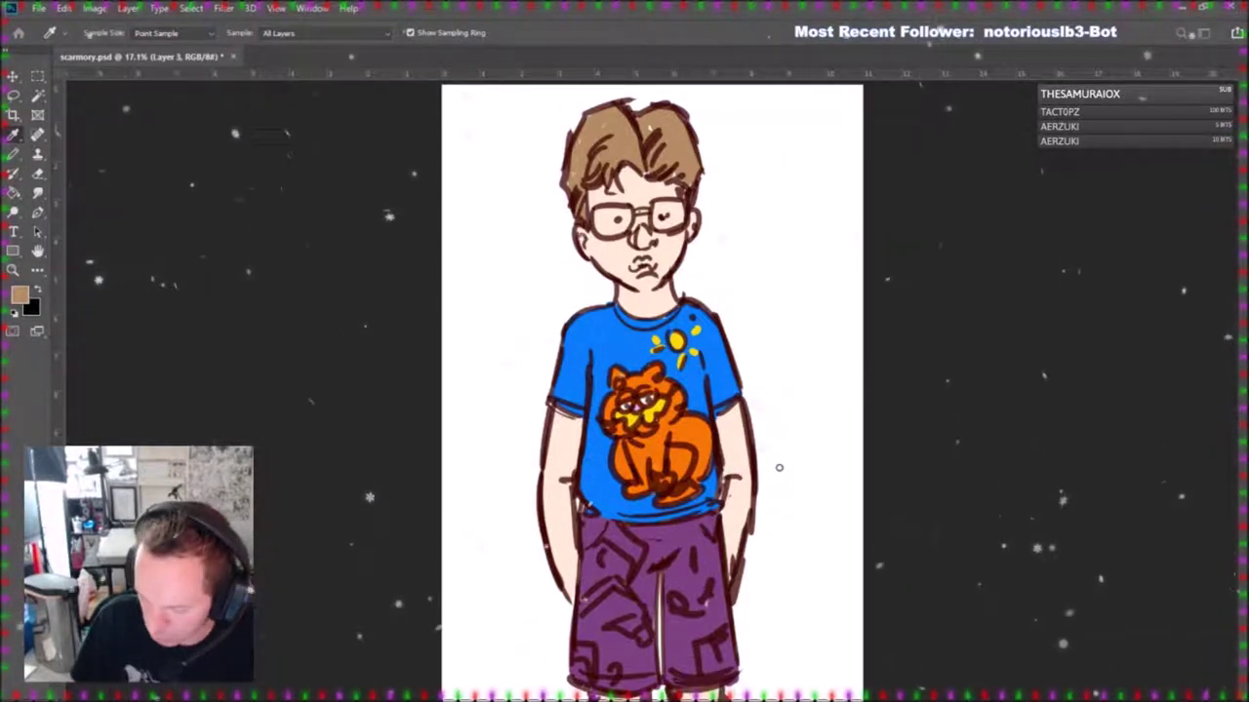
key("b")
mouse_move(599, 218)
left_mouse_down()
mouse_move(607, 228)
mouse_move(622, 217)
left_mouse_up()
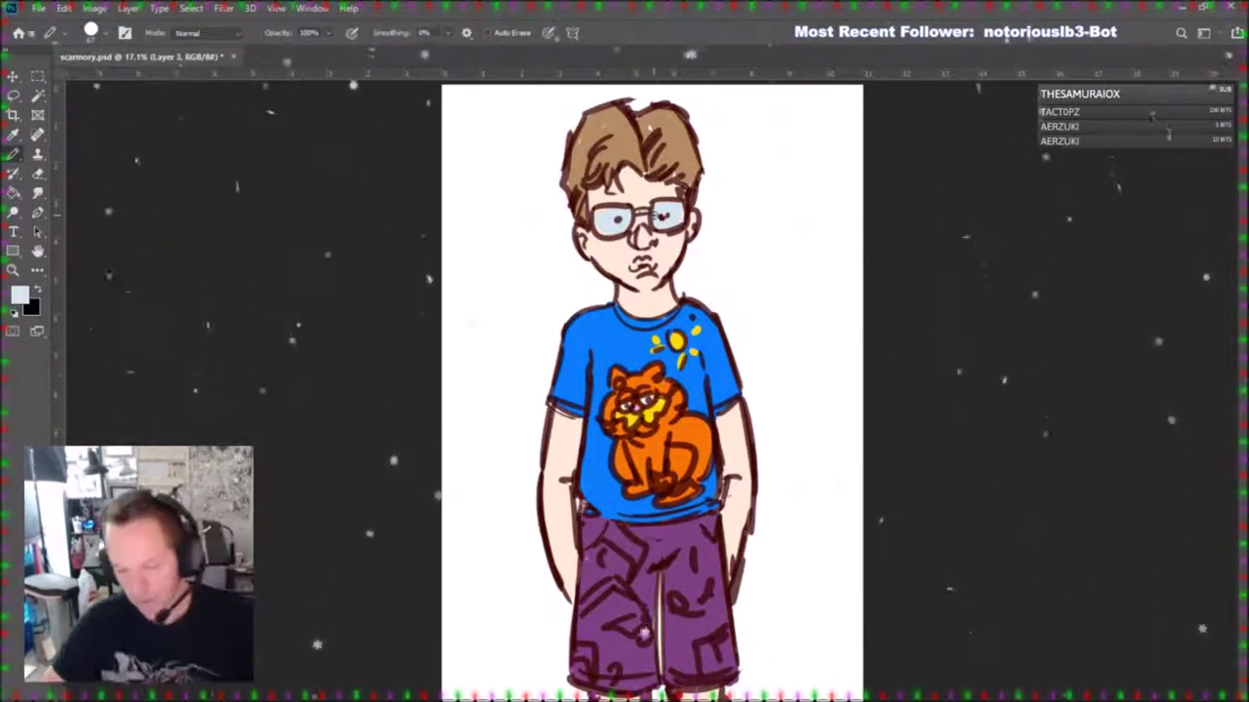
Pick a soft pink and paint the figure's nose and lips with the Pencil tool.
key("i")
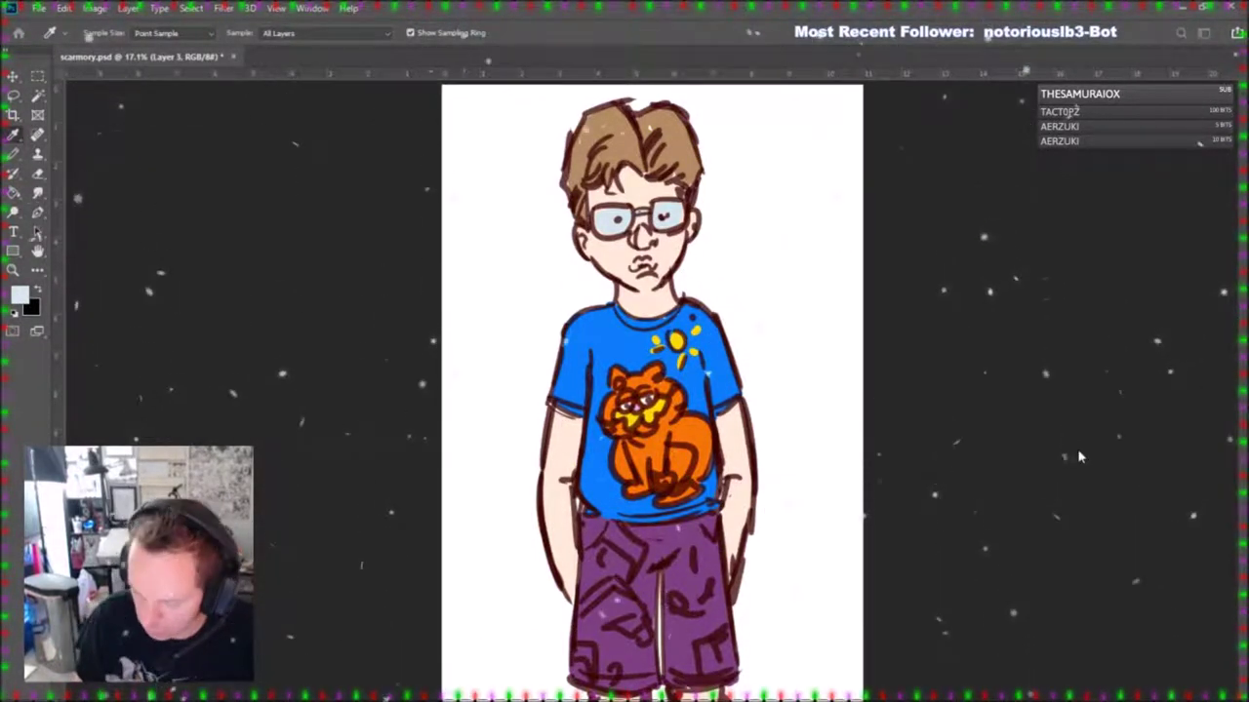
left_click(1086, 460)
key("b")
left_click_drag(639, 232, 651, 268)
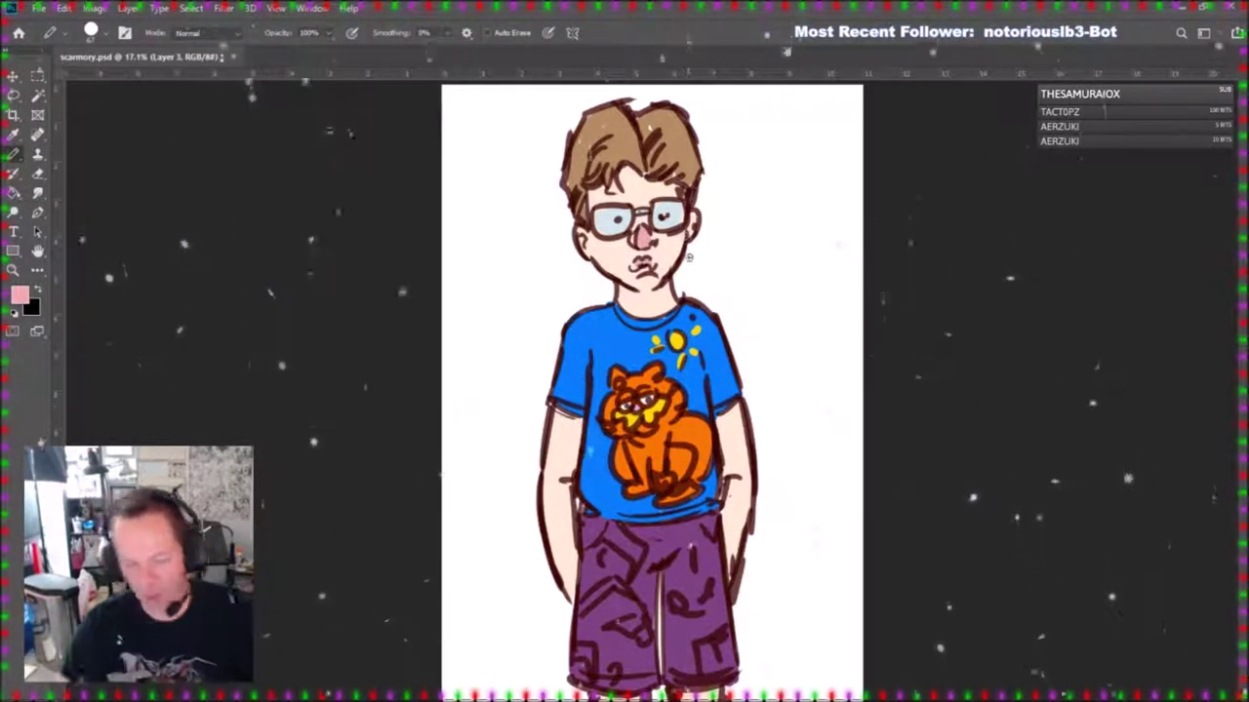
Pick a muted brown and paint the pattern shapes on both legs of the purple shorts with the Pencil tool.
key("i")
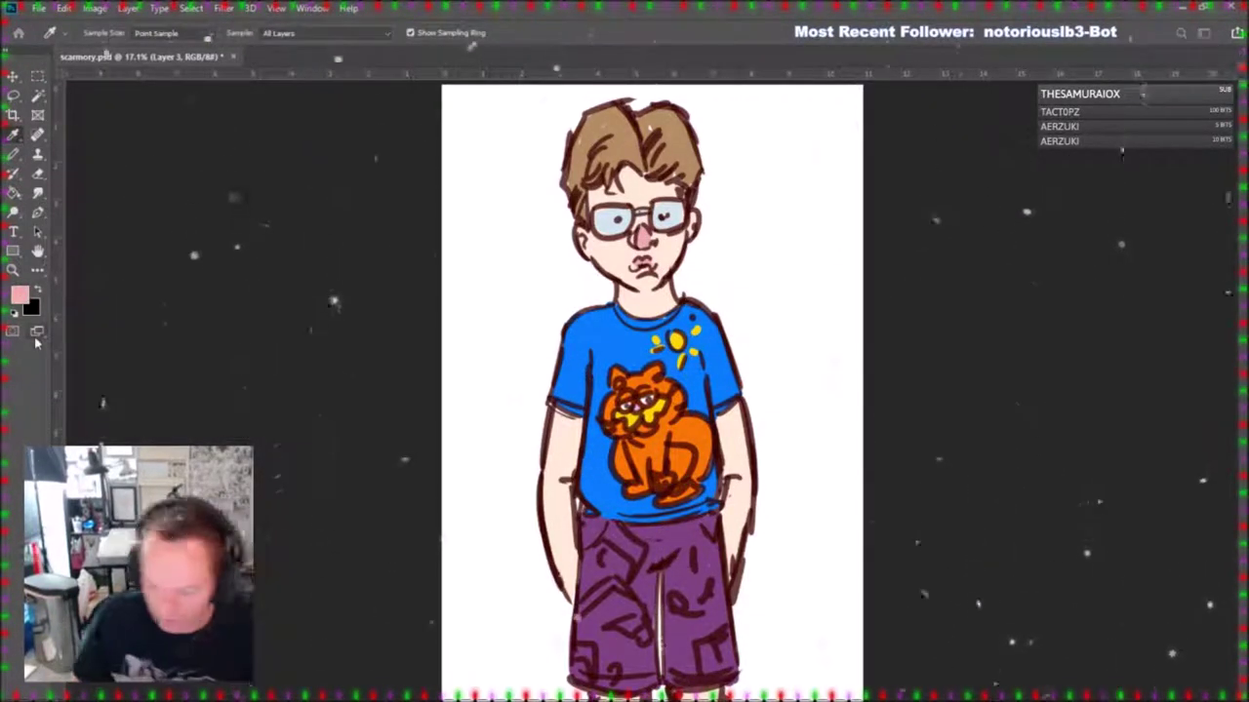
left_click(1082, 453)
key("b")
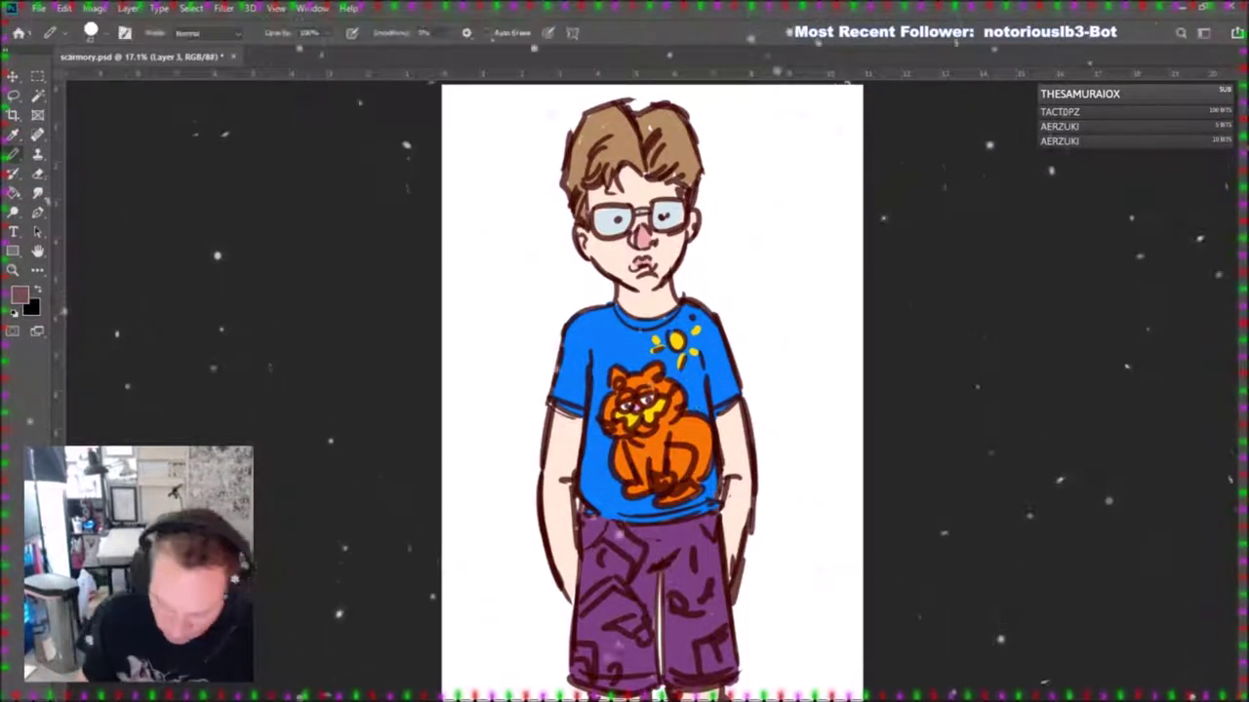
mouse_move(581, 629)
left_mouse_down()
mouse_move(610, 624)
mouse_move(624, 652)
mouse_move(607, 663)
left_mouse_up()
left_click_drag(681, 568, 694, 585)
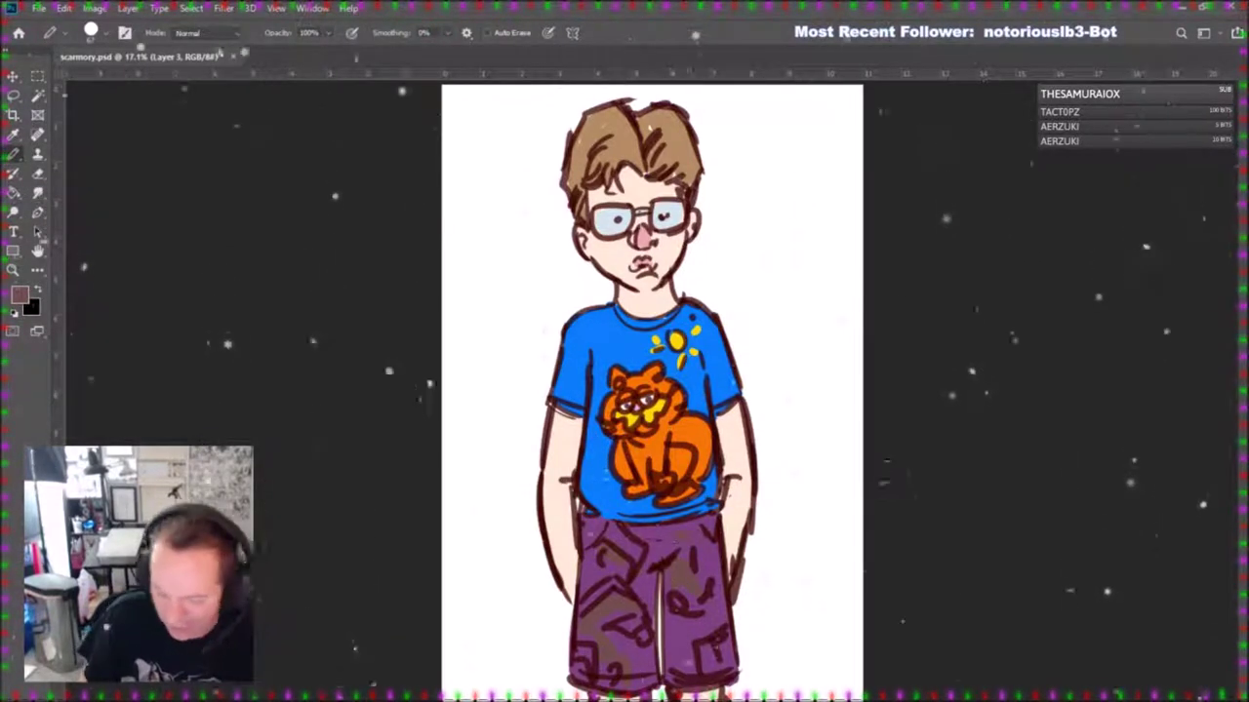
Pick a pale pink and paint light accents over the pattern shapes on both legs of the purple shorts with the Pencil tool.
key("i")
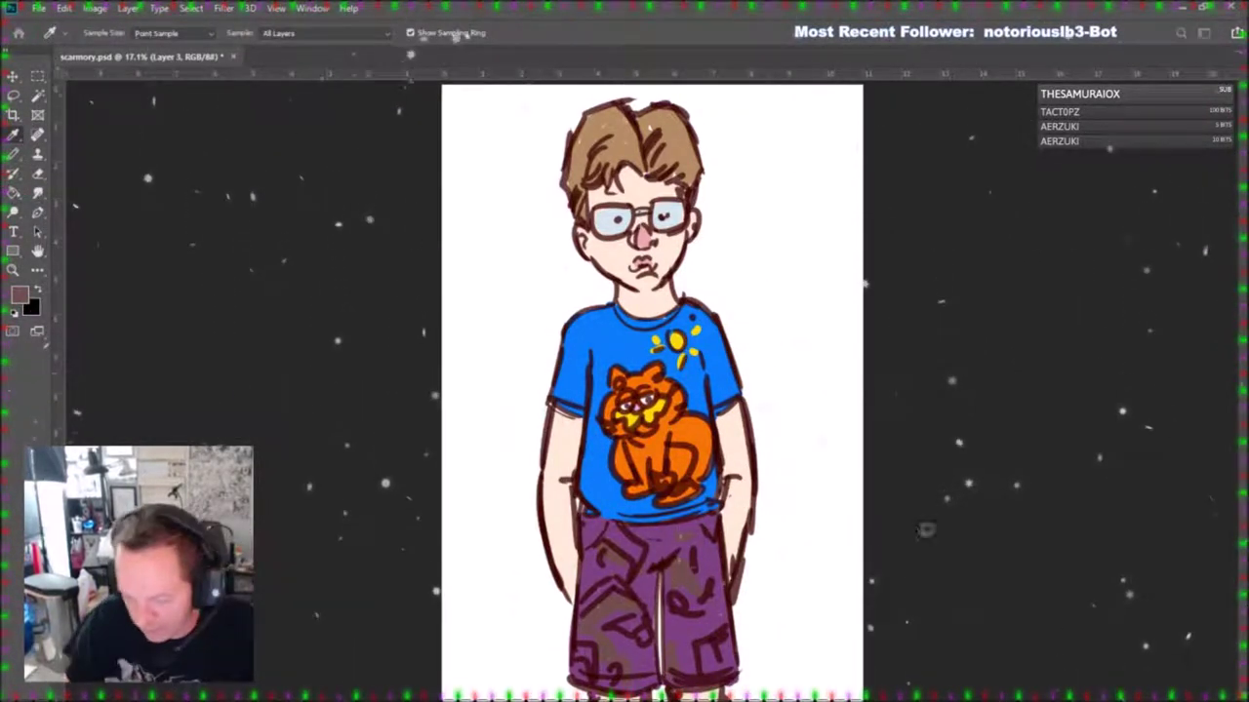
left_click(1085, 455)
mouse_move(582, 609)
left_mouse_down()
mouse_move(618, 585)
mouse_move(638, 607)
left_mouse_up()
mouse_move(641, 618)
left_mouse_down()
mouse_move(621, 626)
mouse_move(621, 673)
left_mouse_up()
mouse_move(602, 536)
left_mouse_down()
mouse_move(634, 558)
mouse_move(669, 620)
left_mouse_up()
left_click_drag(708, 532, 714, 554)
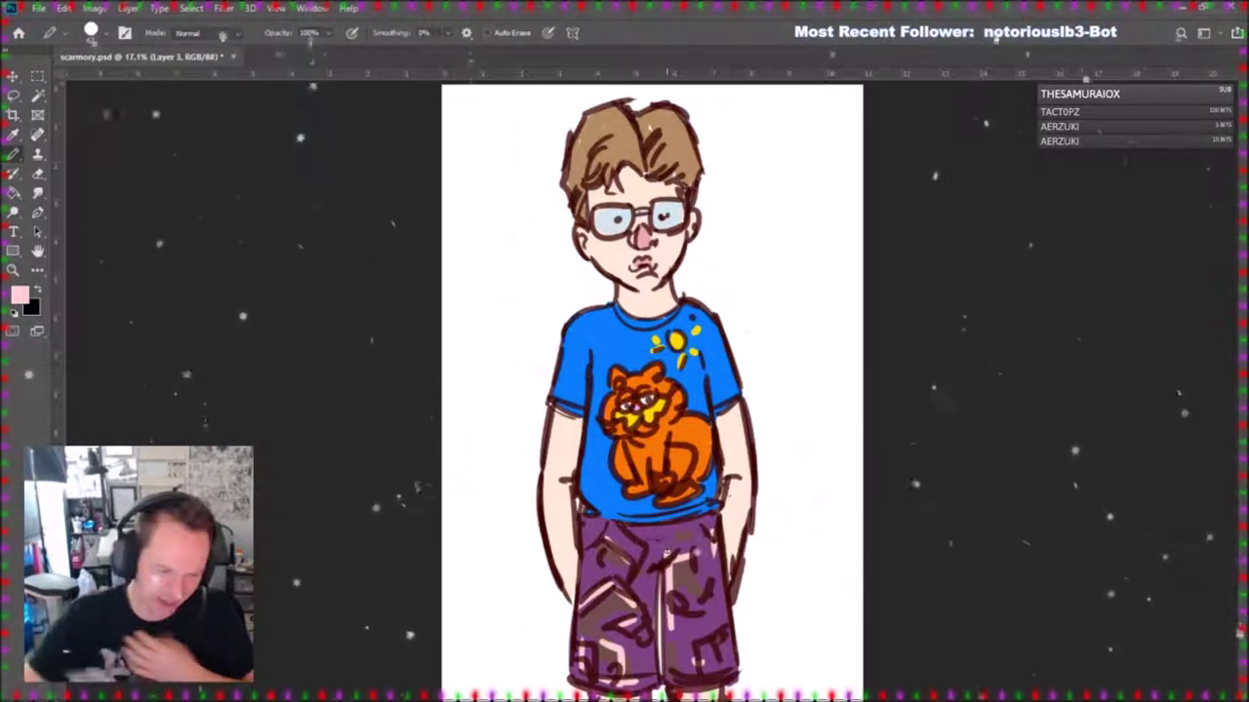
Pick white and add highlight strokes along the waistband and over the pattern shapes of the purple shorts.
key("i")
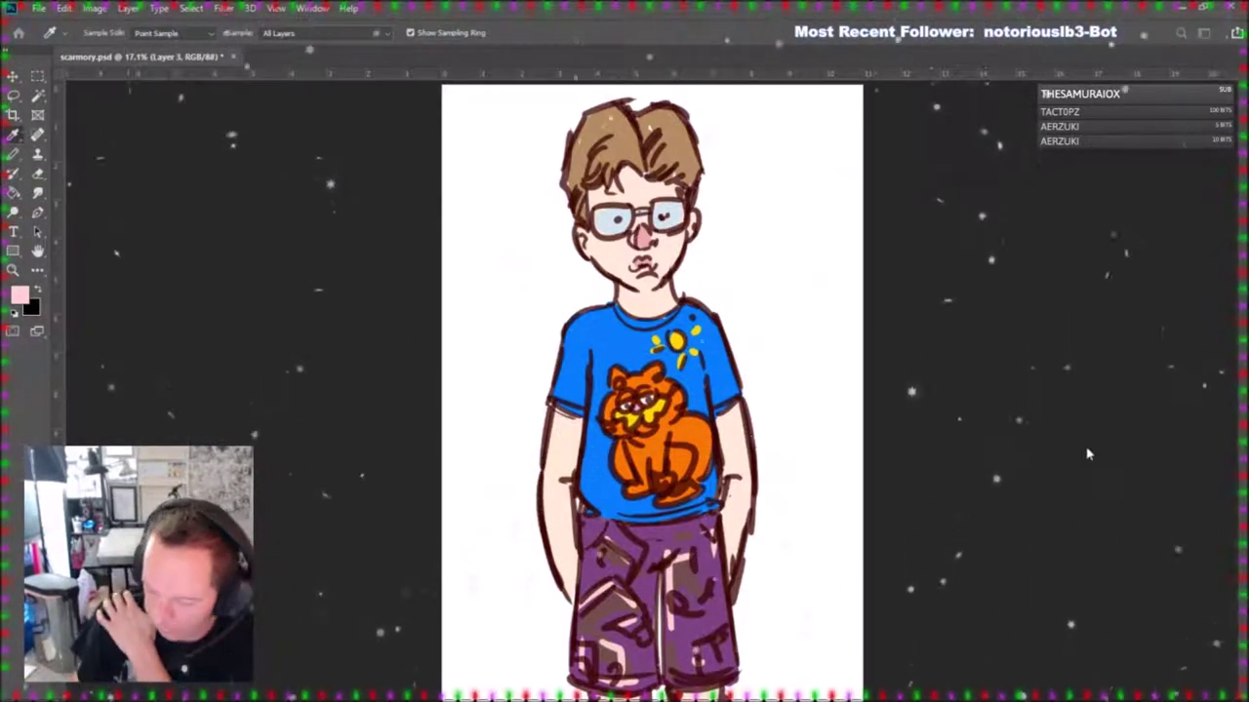
left_click(800, 487)
key("b")
left_click_drag(647, 534, 710, 527)
left_click_drag(605, 559, 621, 568)
left_click_drag(605, 638, 621, 643)
key("z")
key("ctrl+minus")
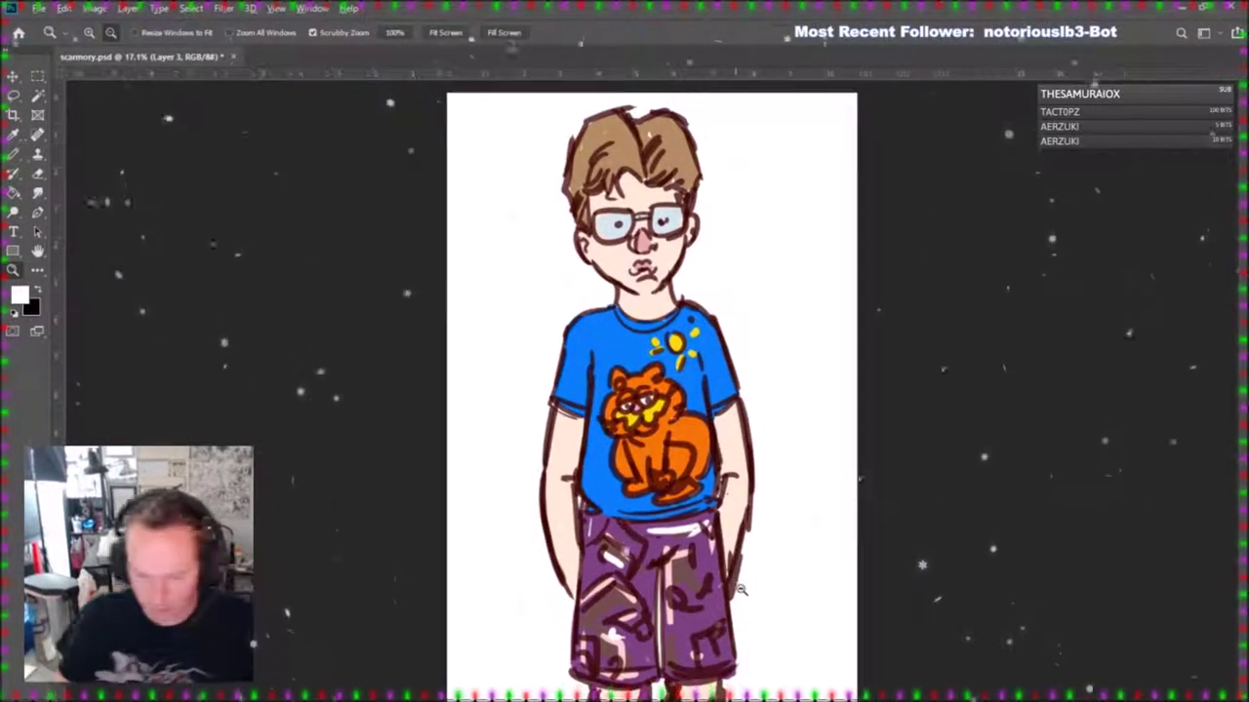
key("ctrl+minus")
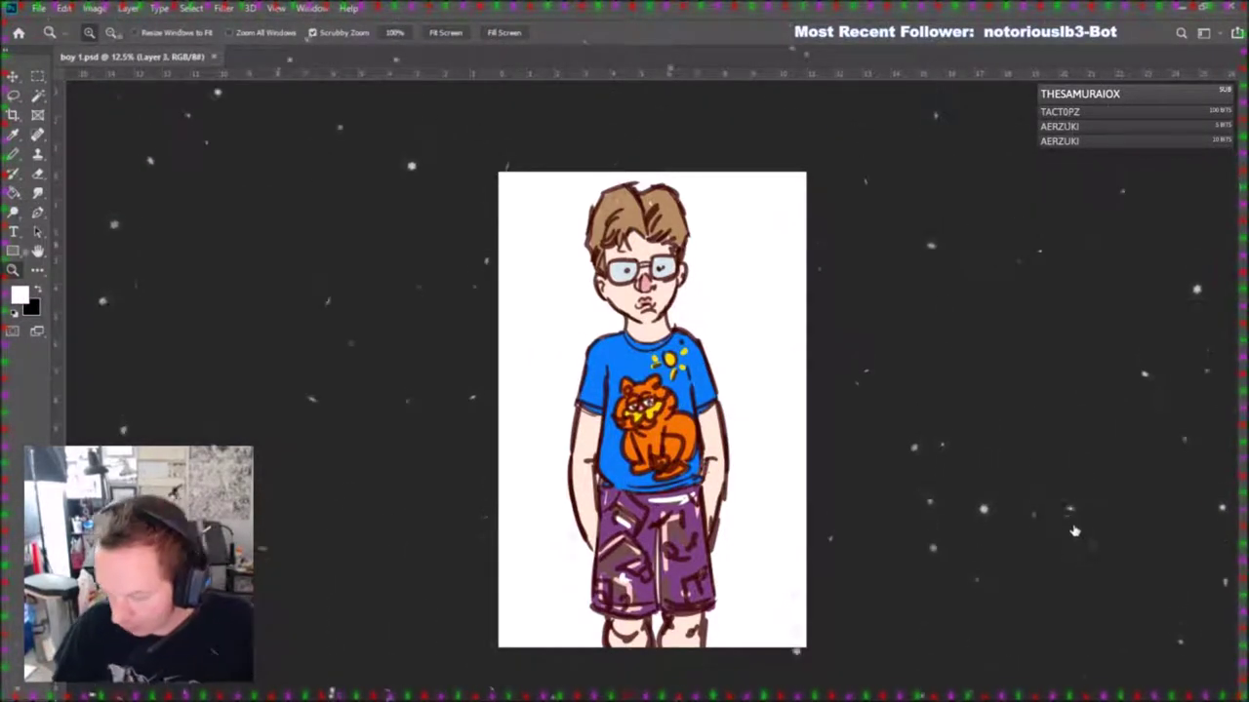
Remove the finished figure's artwork from the boy 1 document and add an empty layer above the white background.
left_click(1072, 539)
key("Delete")
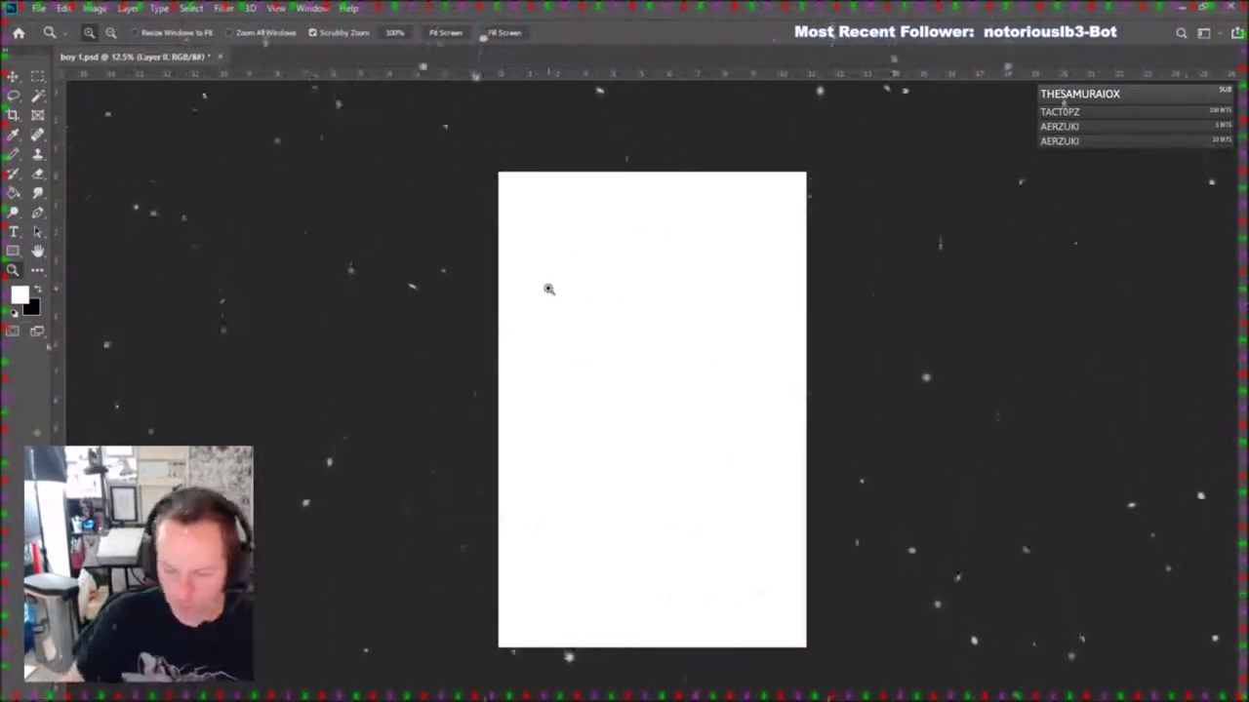
key("ctrl+0")
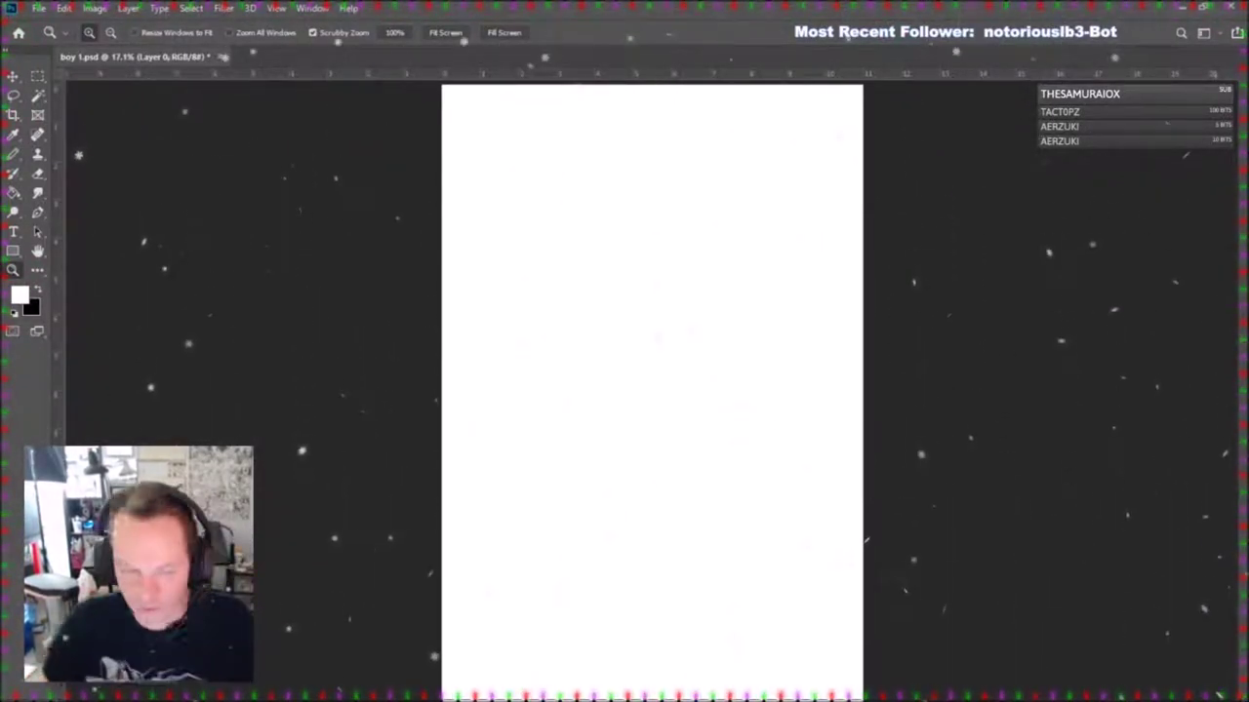
left_click(671, 489, "alt")
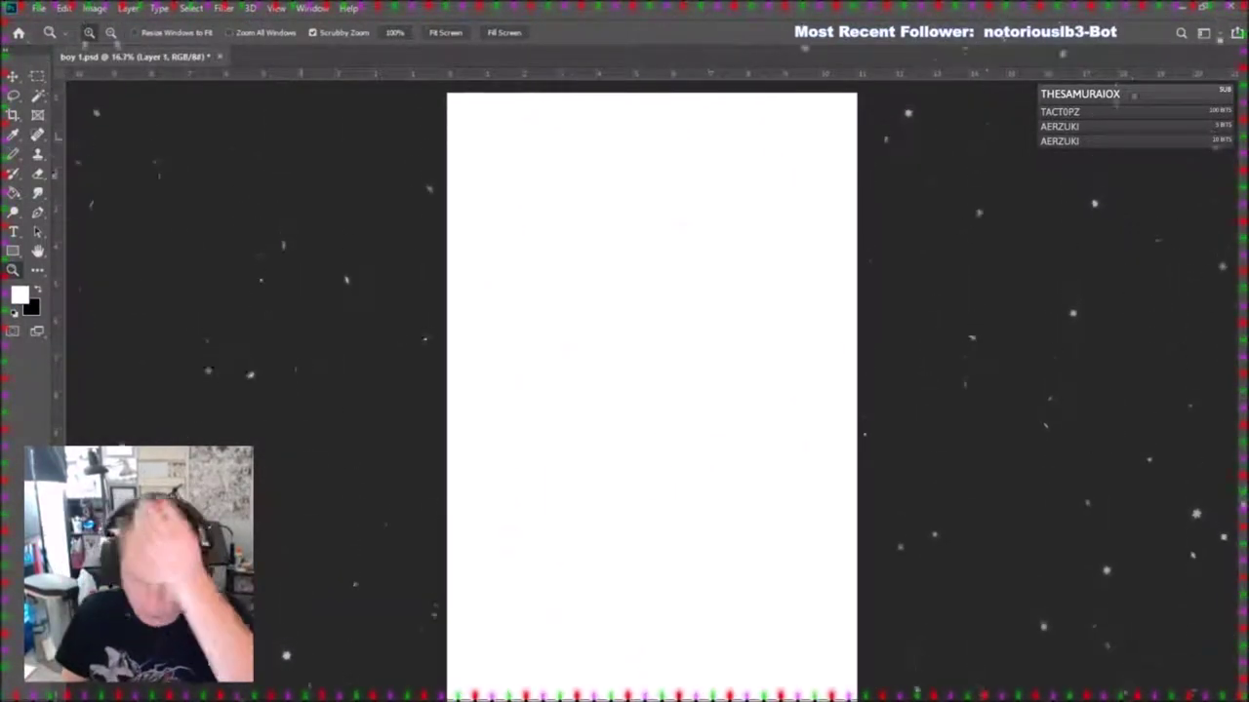
Switch from the Pencil to the Brush tool and set it to a muted reddish brown at 75% opacity.
left_click(13, 156)
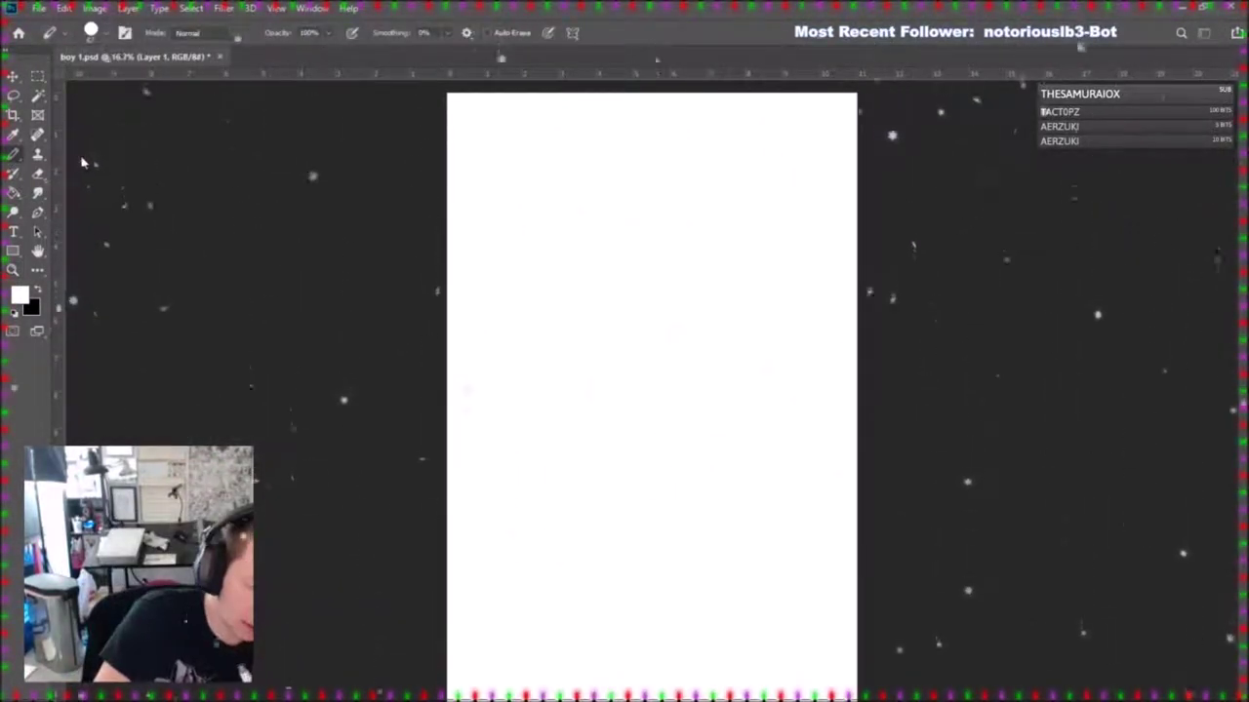
left_click(84, 162)
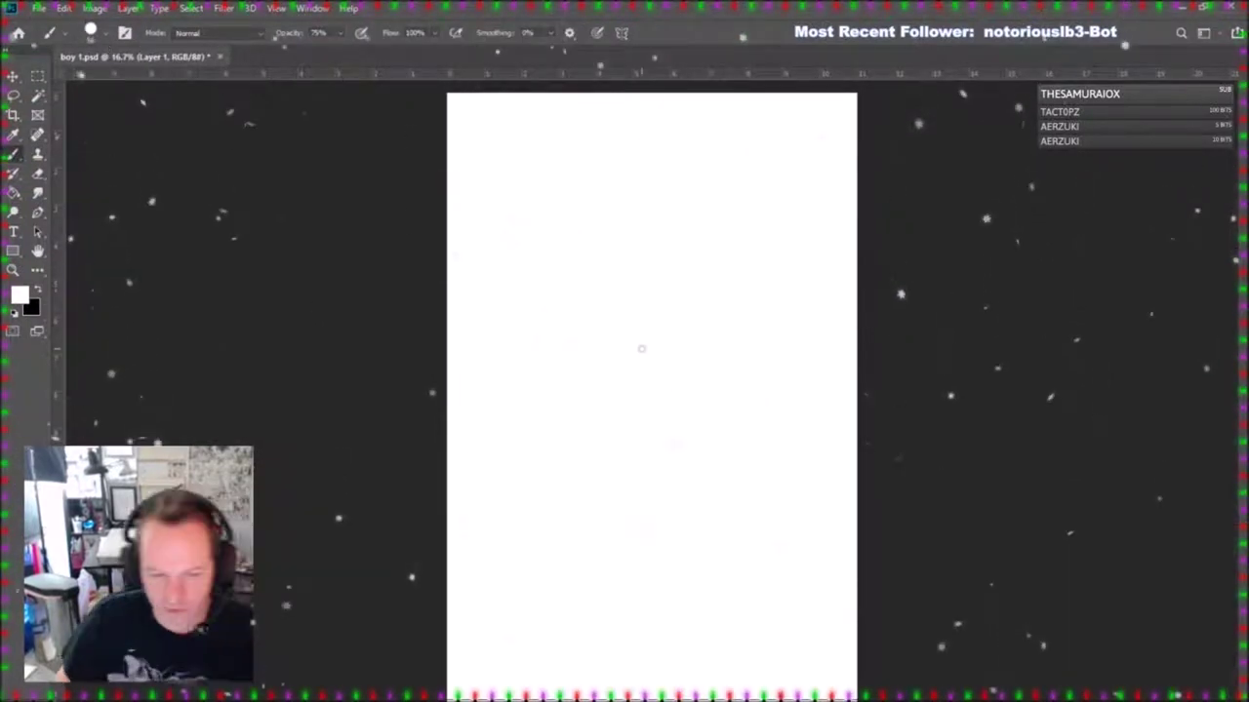
left_click(1086, 457, "alt")
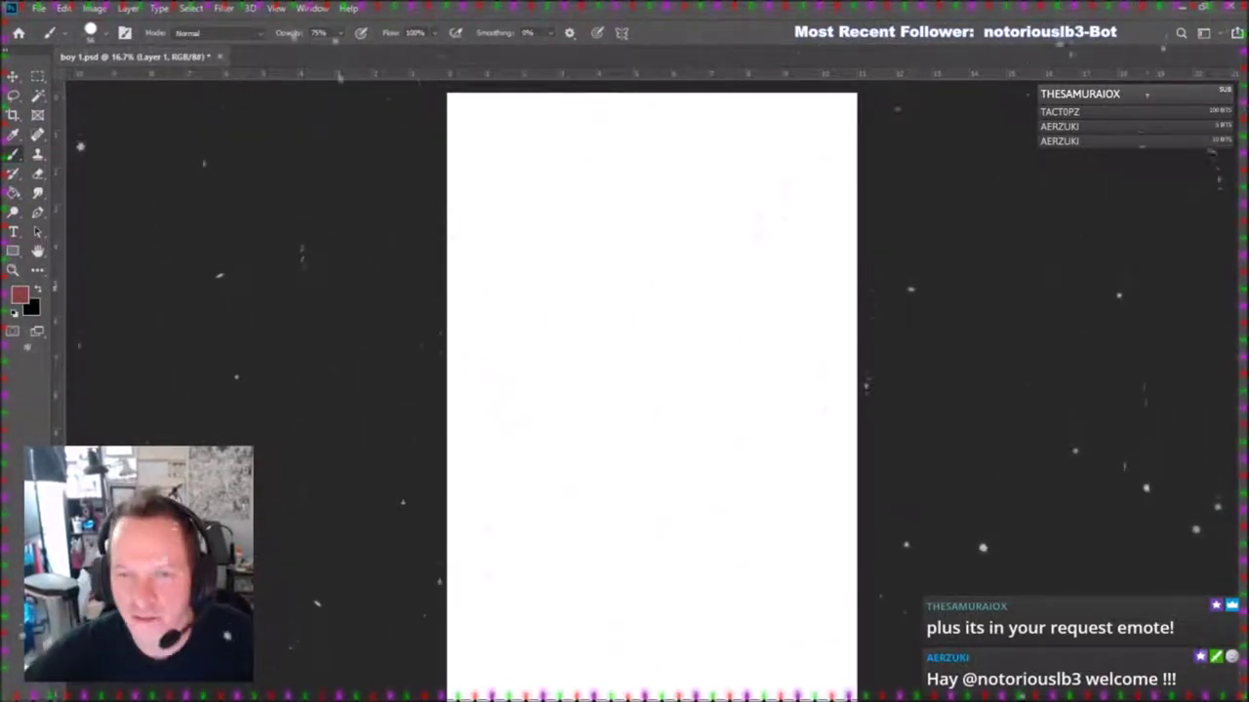
key("7")
key("5")
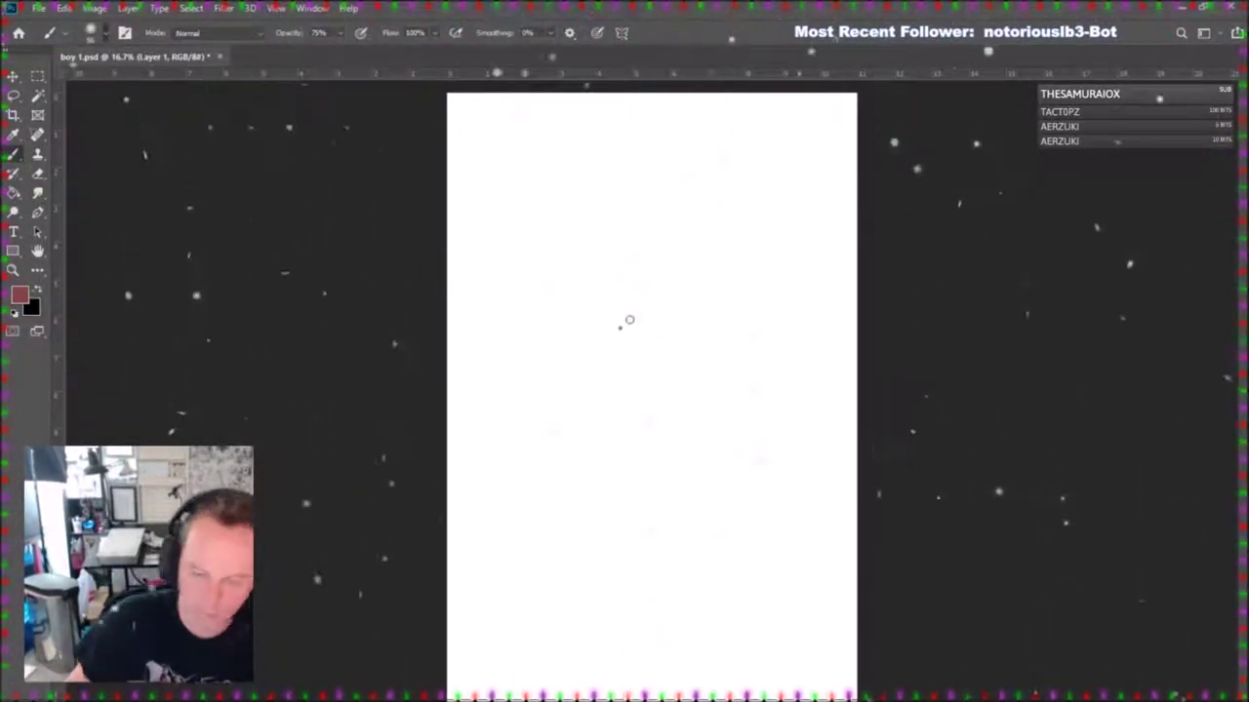
Sketch a large tilted oval for the head in mid-canvas, with a curved eye line and a vertical centre guide.
left_click_drag(633, 446, 735, 241)
mouse_move(753, 410)
left_mouse_down()
mouse_move(566, 384)
mouse_move(728, 194)
left_mouse_up()
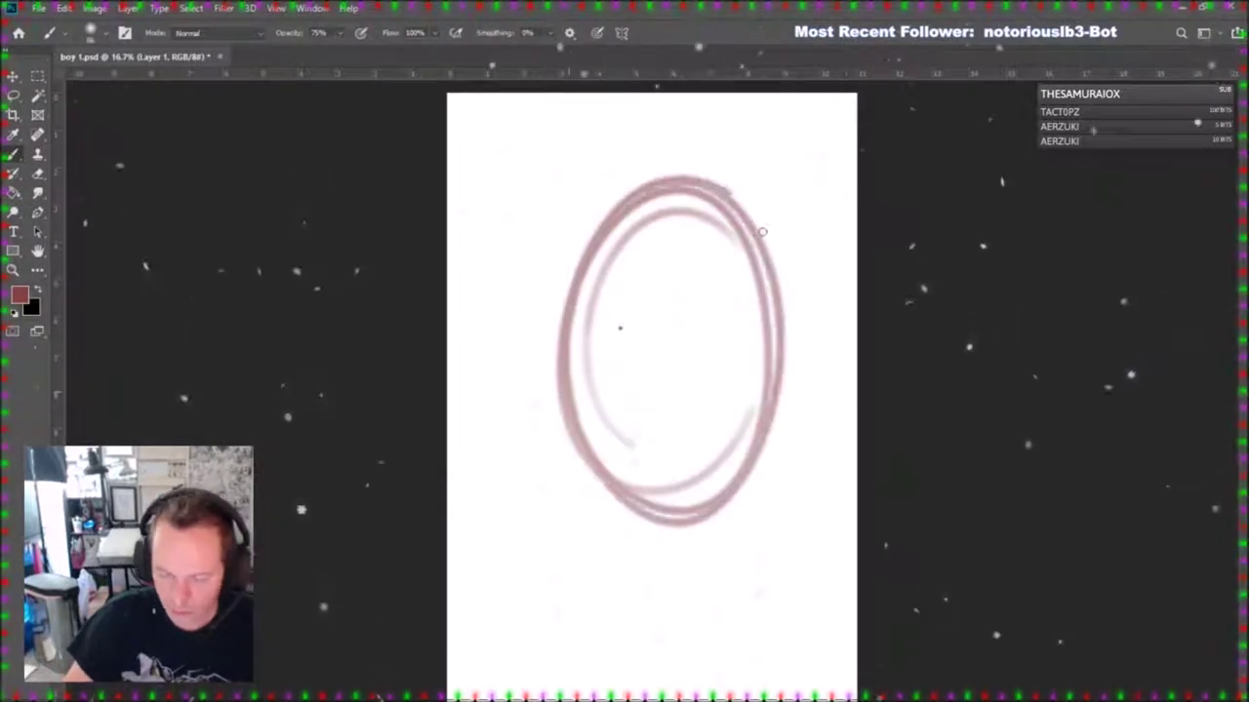
left_click_drag(763, 232, 717, 171)
mouse_move(575, 298)
left_mouse_down()
mouse_move(751, 312)
mouse_move(781, 356)
left_mouse_up()
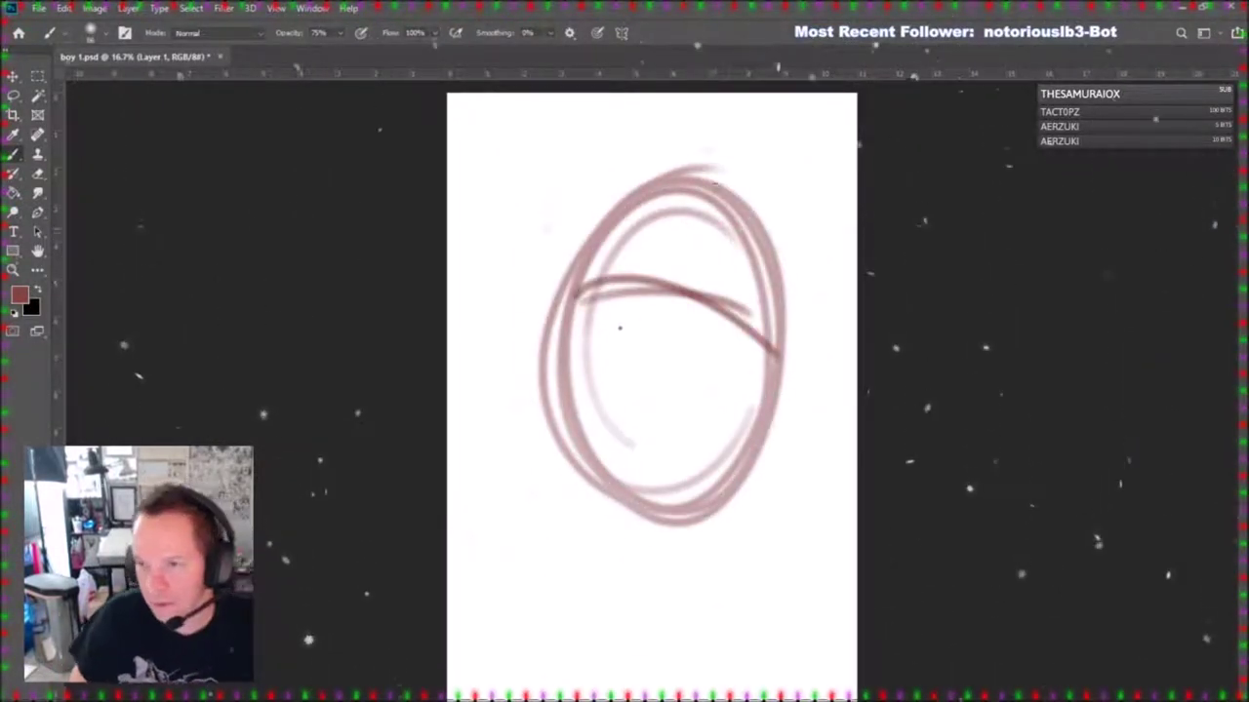
left_click_drag(719, 183, 639, 475)
left_click_drag(704, 248, 629, 515)
mouse_move(563, 292)
left_mouse_down()
mouse_move(757, 341)
mouse_move(771, 367)
left_mouse_up()
left_click_drag(587, 291, 777, 377)
left_click_drag(780, 302, 658, 549)
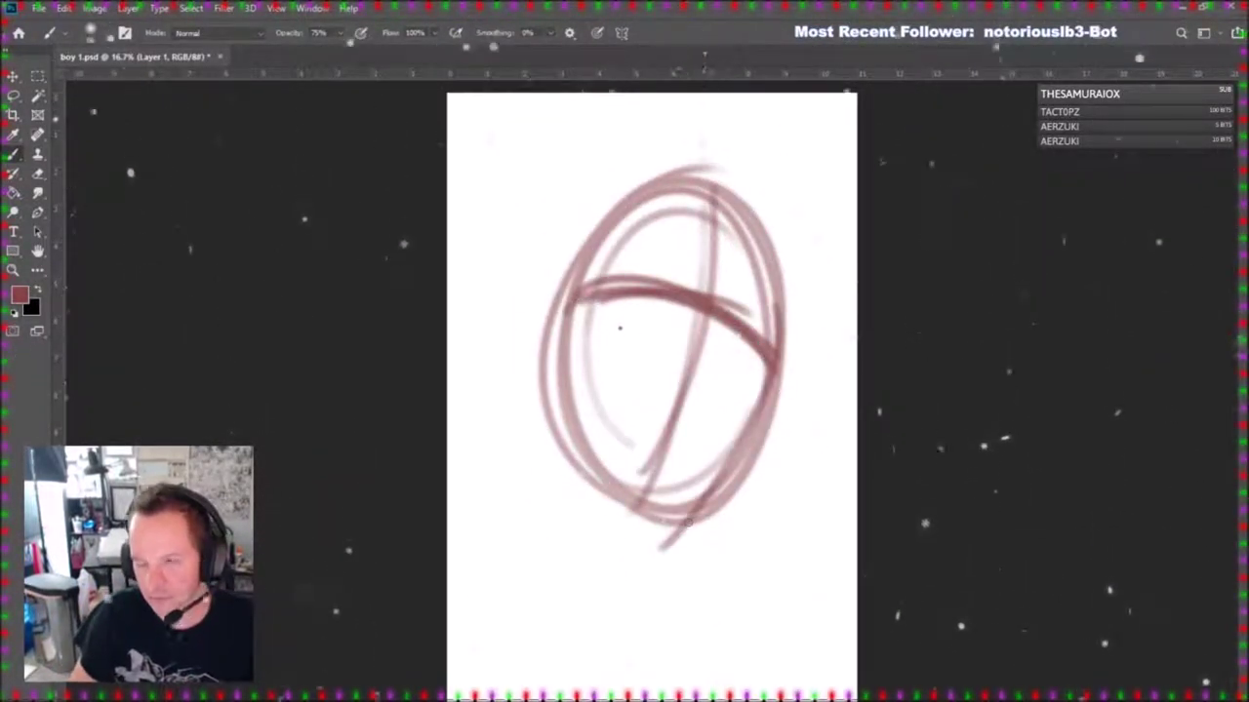
Rough in the neck, collar, round near shoulder and sloping torso lines below the head oval.
left_click_drag(590, 475, 580, 558)
left_click_drag(649, 517, 667, 577)
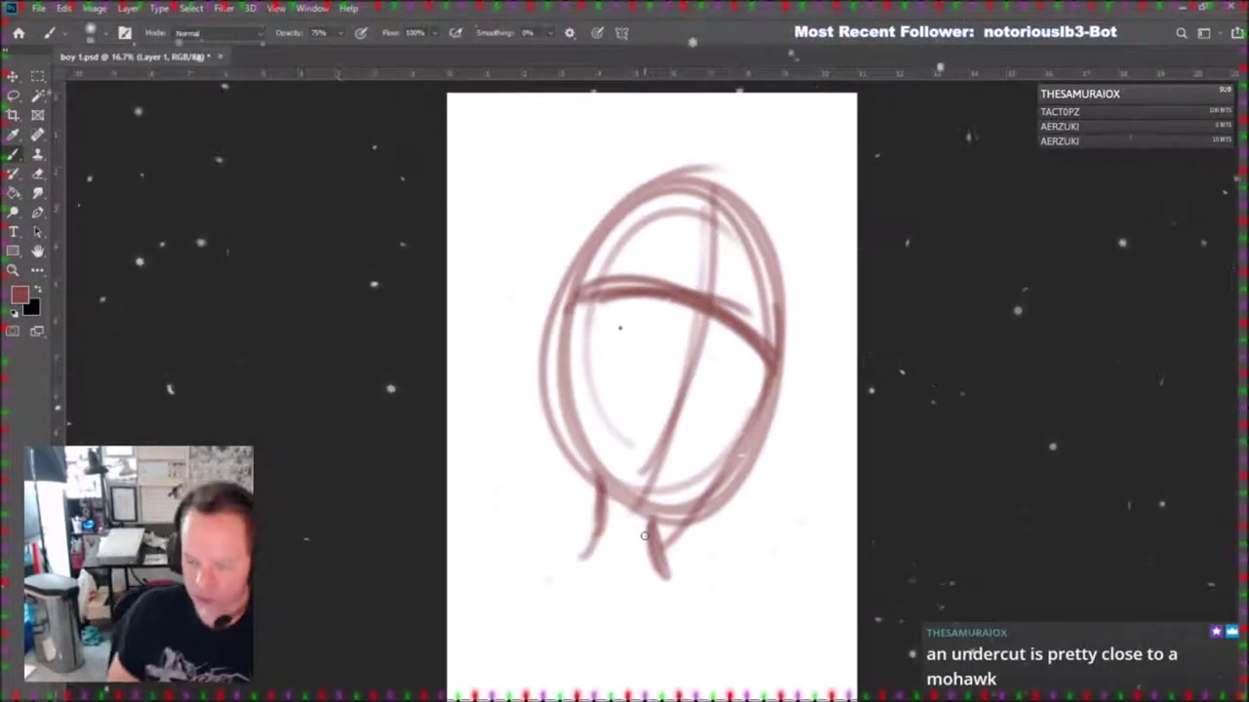
left_click_drag(503, 515, 495, 603)
mouse_move(493, 546)
left_mouse_down()
mouse_move(564, 535)
mouse_move(488, 595)
mouse_move(459, 546)
mouse_move(468, 527)
mouse_move(568, 589)
mouse_move(464, 688)
left_mouse_up()
left_click_drag(547, 619, 454, 693)
left_click_drag(605, 519, 574, 551)
mouse_move(600, 464)
left_mouse_down()
mouse_move(580, 534)
mouse_move(649, 548)
mouse_move(651, 589)
left_mouse_up()
left_click_drag(642, 544, 684, 574)
mouse_move(590, 512)
left_mouse_down()
mouse_move(667, 611)
mouse_move(655, 579)
mouse_move(704, 663)
left_mouse_up()
left_click_drag(665, 597, 720, 688)
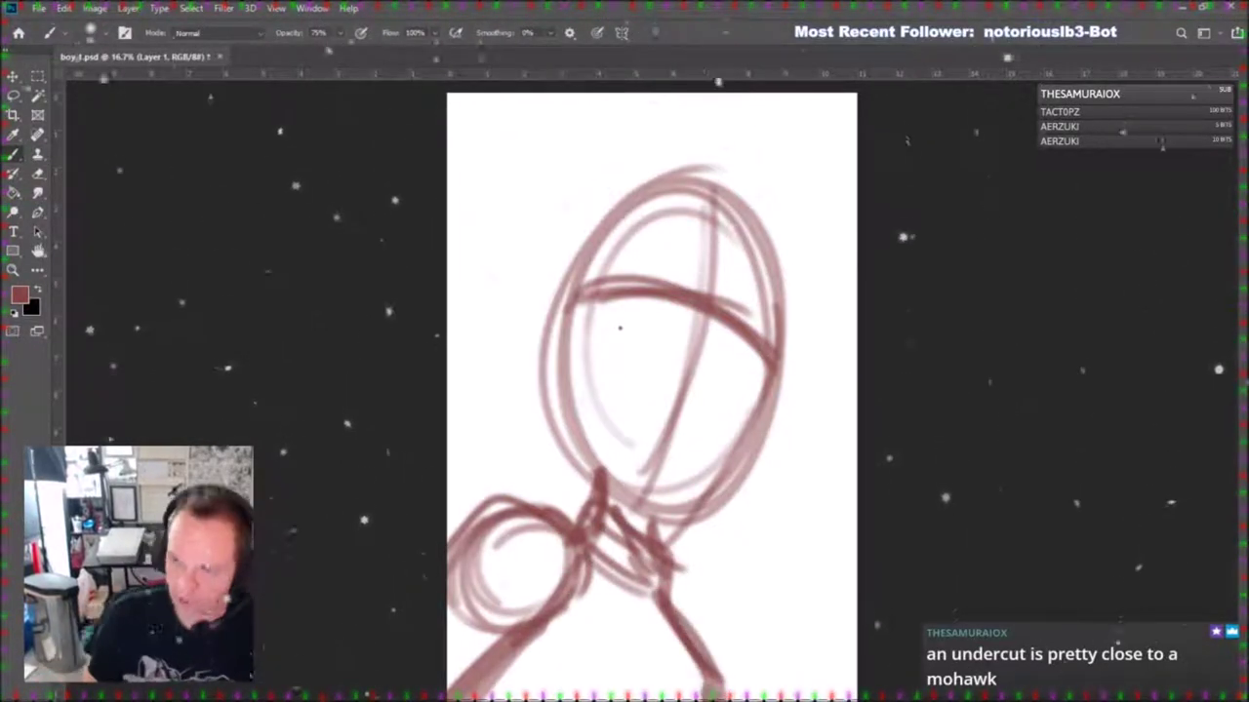
mouse_move(468, 663)
left_mouse_down()
mouse_move(460, 586)
mouse_move(632, 572)
mouse_move(710, 656)
left_mouse_up()
mouse_move(648, 577)
left_mouse_down()
mouse_move(700, 621)
mouse_move(727, 683)
left_mouse_up()
left_click_drag(665, 583, 718, 656)
left_click_drag(561, 526, 473, 614)
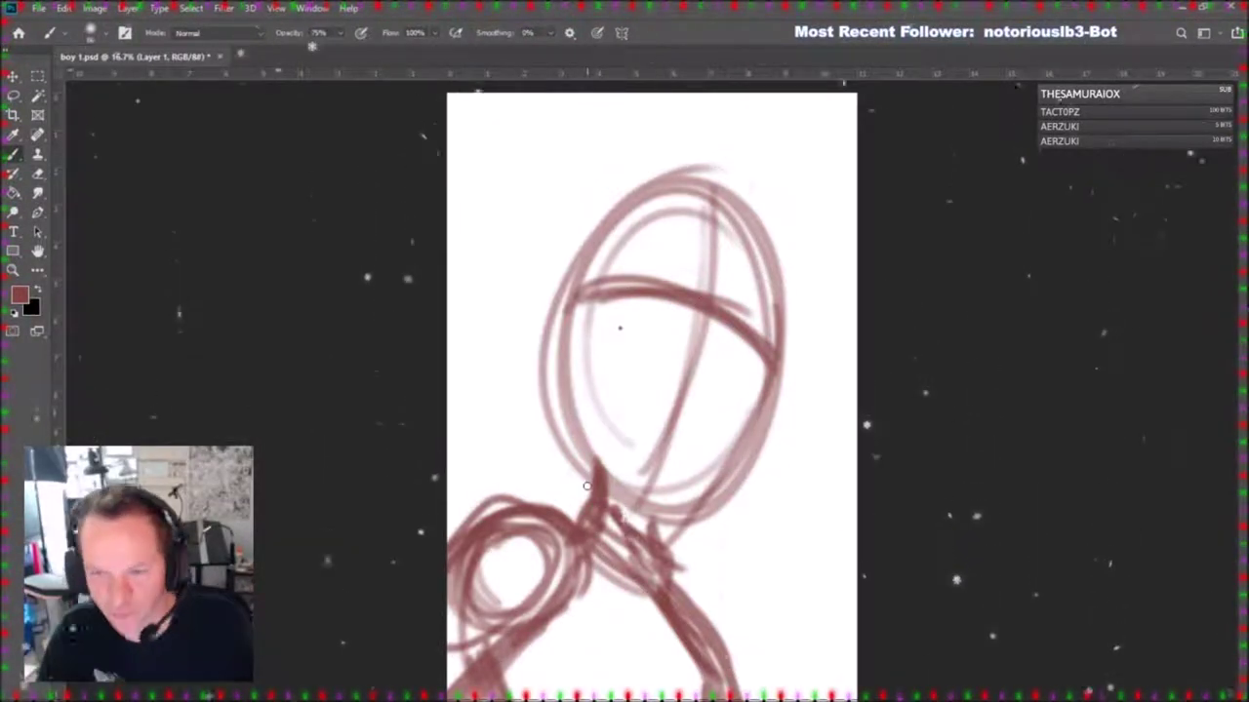
Sketch the ear at the head's left side and strengthen the cheek, jaw, chin and neck lines.
mouse_move(552, 281)
left_mouse_down()
mouse_move(535, 332)
mouse_move(546, 375)
mouse_move(575, 397)
left_mouse_up()
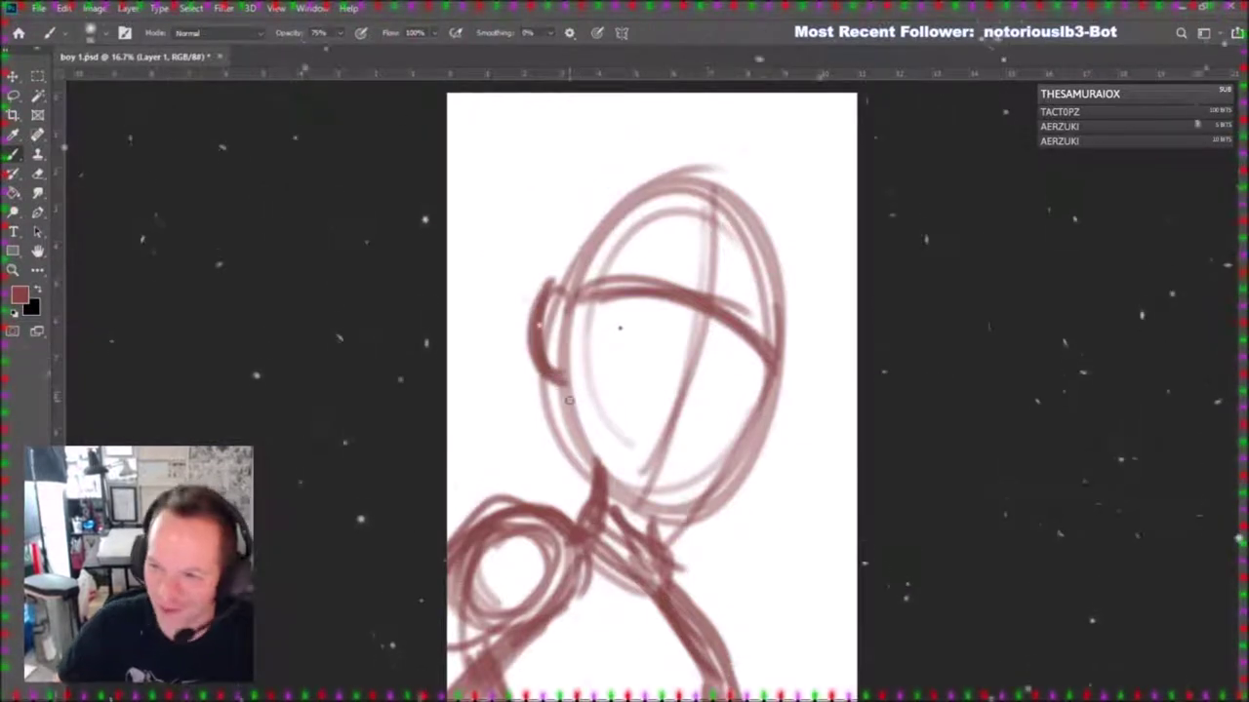
mouse_move(605, 466)
left_mouse_down()
mouse_move(660, 513)
mouse_move(684, 516)
mouse_move(664, 519)
mouse_move(693, 521)
mouse_move(673, 510)
mouse_move(764, 445)
left_mouse_up()
left_click_drag(679, 508, 755, 450)
mouse_move(609, 482)
left_mouse_down()
mouse_move(679, 513)
mouse_move(746, 470)
left_mouse_up()
left_click_drag(664, 502, 776, 429)
left_click_drag(746, 470, 788, 385)
left_click_drag(563, 376, 589, 515)
mouse_move(586, 460)
left_mouse_down()
mouse_move(566, 532)
mouse_move(578, 490)
left_mouse_up()
left_click_drag(604, 494, 663, 552)
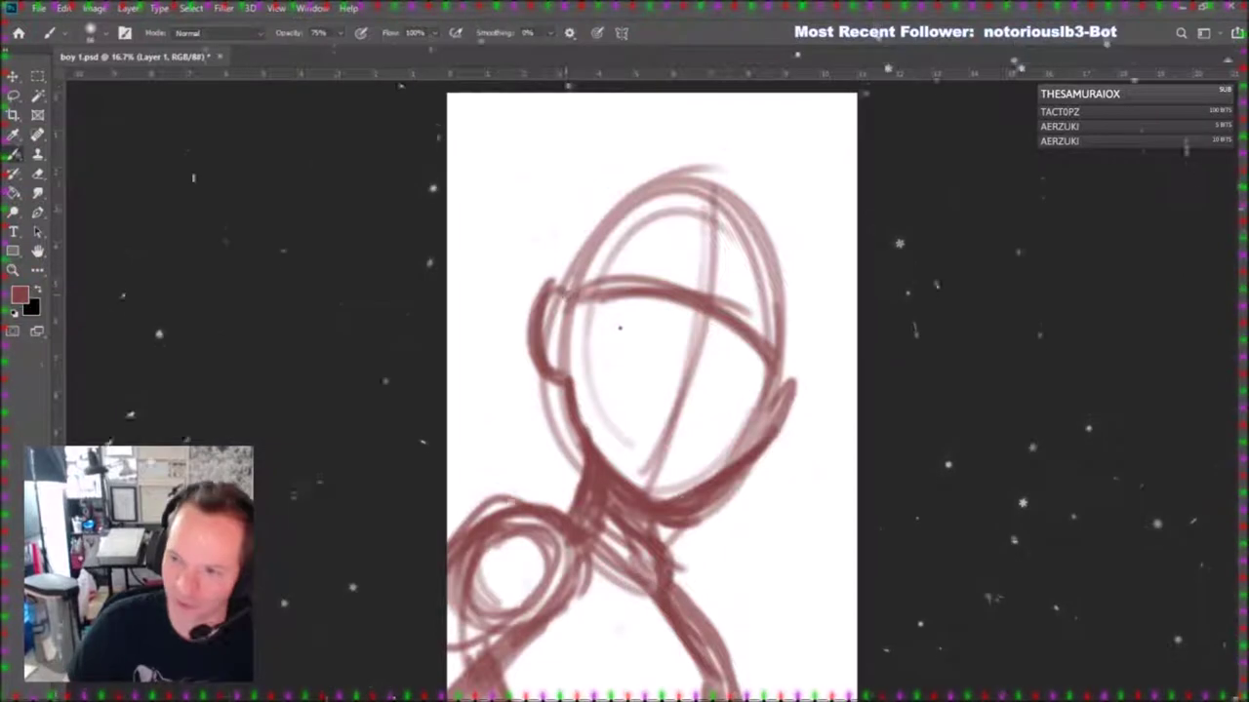
Sketch the swept hair on the left side of the head, with loose fringe strands falling over the forehead.
left_click_drag(552, 302, 579, 230)
left_click_drag(572, 341, 625, 236)
left_click_drag(590, 288, 634, 213)
left_click_drag(563, 249, 636, 180)
left_click_drag(621, 222, 640, 176)
mouse_move(584, 217)
left_mouse_down()
mouse_move(636, 176)
mouse_move(522, 250)
mouse_move(583, 154)
mouse_move(651, 115)
left_mouse_up()
left_click_drag(561, 184, 669, 117)
mouse_move(589, 203)
left_mouse_down()
mouse_move(685, 151)
mouse_move(700, 161)
mouse_move(649, 281)
left_mouse_up()
left_click_drag(673, 193, 671, 287)
left_click_drag(661, 297, 625, 324)
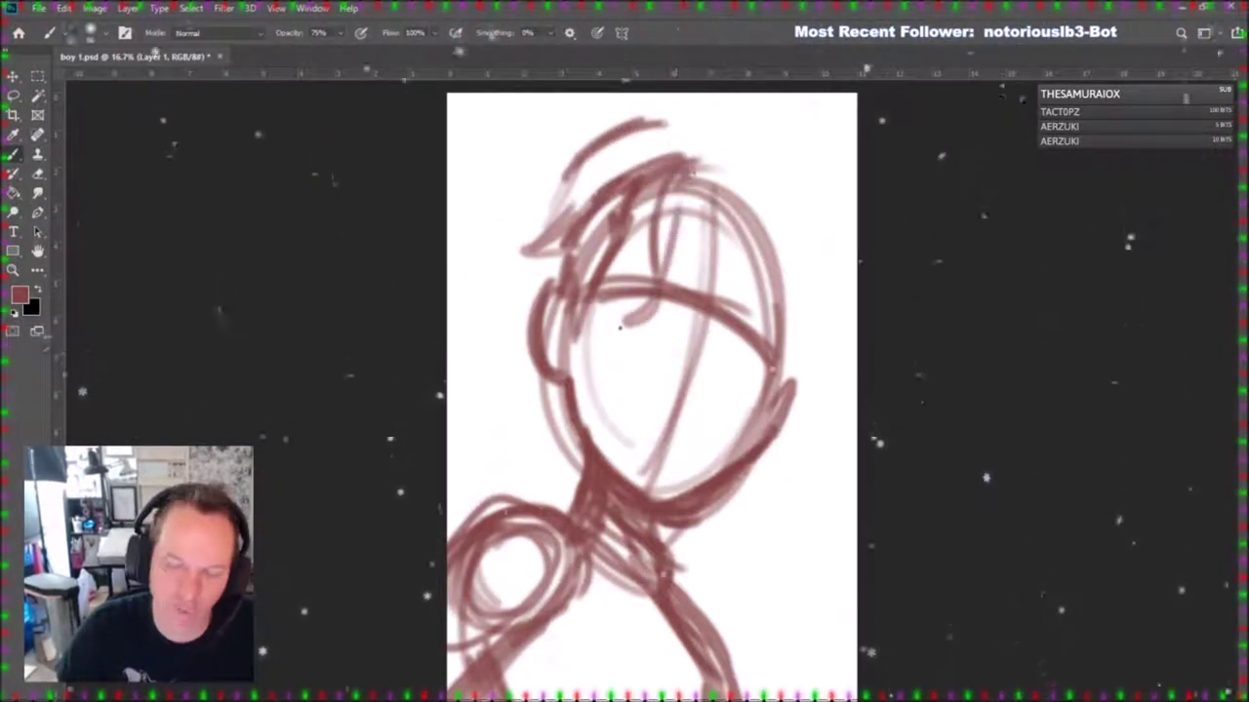
Sketch the parting and the long bob of hair curving down the right side of the face to below the jaw.
left_click_drag(693, 163, 702, 275)
mouse_move(667, 119)
left_mouse_down()
mouse_move(719, 143)
mouse_move(712, 178)
left_mouse_up()
left_click_drag(706, 128, 772, 130)
left_click_drag(728, 118, 799, 144)
left_click_drag(712, 181, 763, 275)
mouse_move(724, 197)
left_mouse_down()
mouse_move(795, 337)
mouse_move(733, 466)
left_mouse_up()
mouse_move(731, 474)
left_mouse_down()
mouse_move(753, 508)
mouse_move(726, 536)
left_mouse_up()
left_click_drag(777, 439, 741, 532)
left_click_drag(751, 476, 724, 526)
left_click_drag(798, 420, 771, 497)
mouse_move(761, 119)
left_mouse_down()
mouse_move(815, 161)
mouse_move(854, 274)
mouse_move(782, 447)
mouse_move(829, 346)
left_mouse_up()
mouse_move(837, 208)
left_mouse_down()
mouse_move(798, 480)
mouse_move(718, 552)
left_mouse_up()
mouse_move(745, 510)
left_mouse_down()
mouse_move(722, 536)
mouse_move(673, 537)
mouse_move(710, 541)
mouse_move(733, 502)
left_mouse_up()
left_click_drag(802, 400, 816, 423)
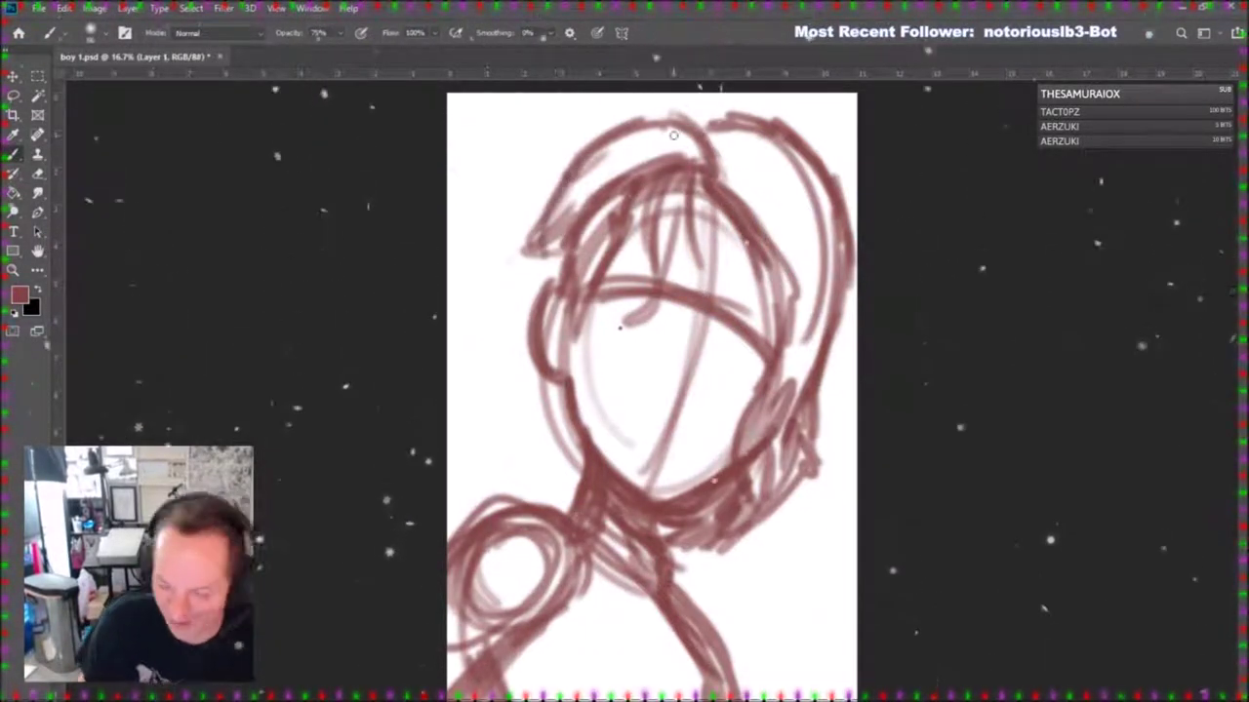
Sketch both arched eyebrows and the two eyes along the curved eye line.
mouse_move(623, 262)
left_mouse_down()
mouse_move(651, 255)
mouse_move(696, 292)
left_mouse_up()
mouse_move(626, 262)
left_mouse_down()
mouse_move(673, 258)
mouse_move(690, 279)
left_mouse_up()
mouse_move(757, 300)
left_mouse_down()
mouse_move(738, 304)
mouse_move(796, 318)
left_mouse_up()
mouse_move(603, 300)
left_mouse_down()
mouse_move(661, 287)
mouse_move(694, 302)
mouse_move(624, 302)
mouse_move(788, 365)
left_mouse_up()
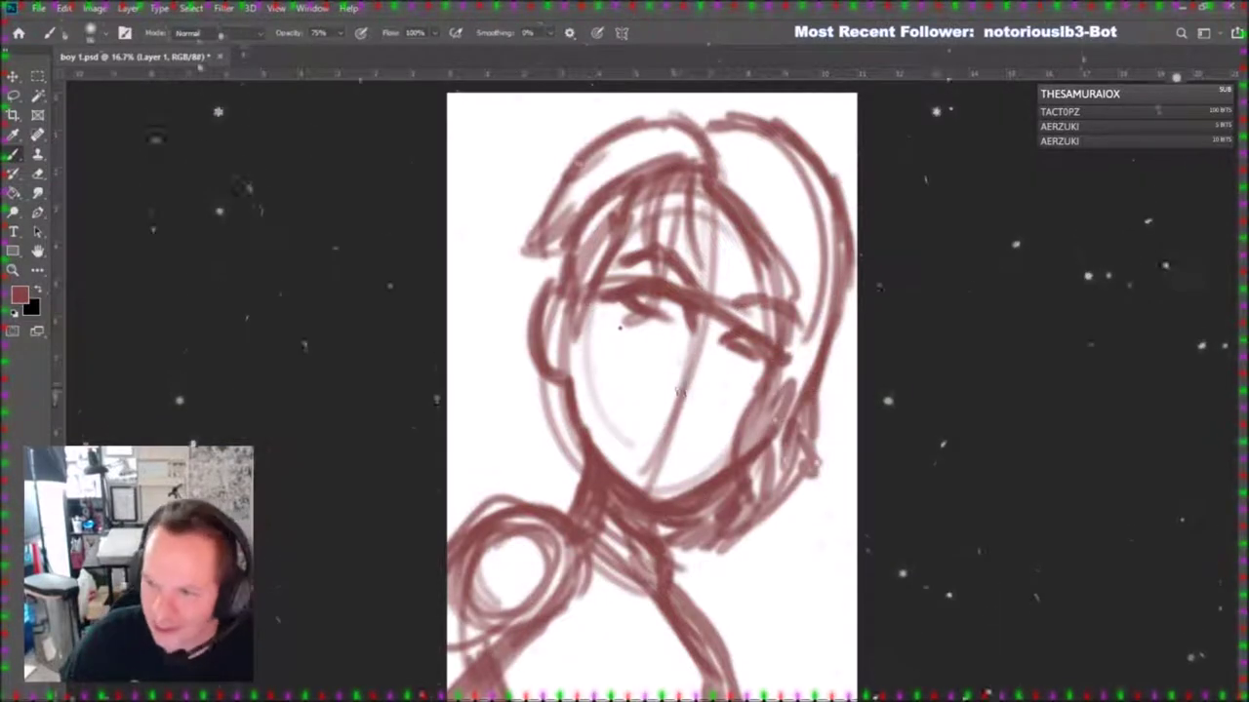
Sketch the nose on the centre guide and smiling, slightly open lips with a lower-lip shadow beneath it.
mouse_move(681, 390)
left_mouse_down()
mouse_move(701, 398)
mouse_move(707, 365)
mouse_move(695, 376)
mouse_move(714, 388)
mouse_move(716, 335)
mouse_move(739, 303)
mouse_move(720, 394)
left_mouse_up()
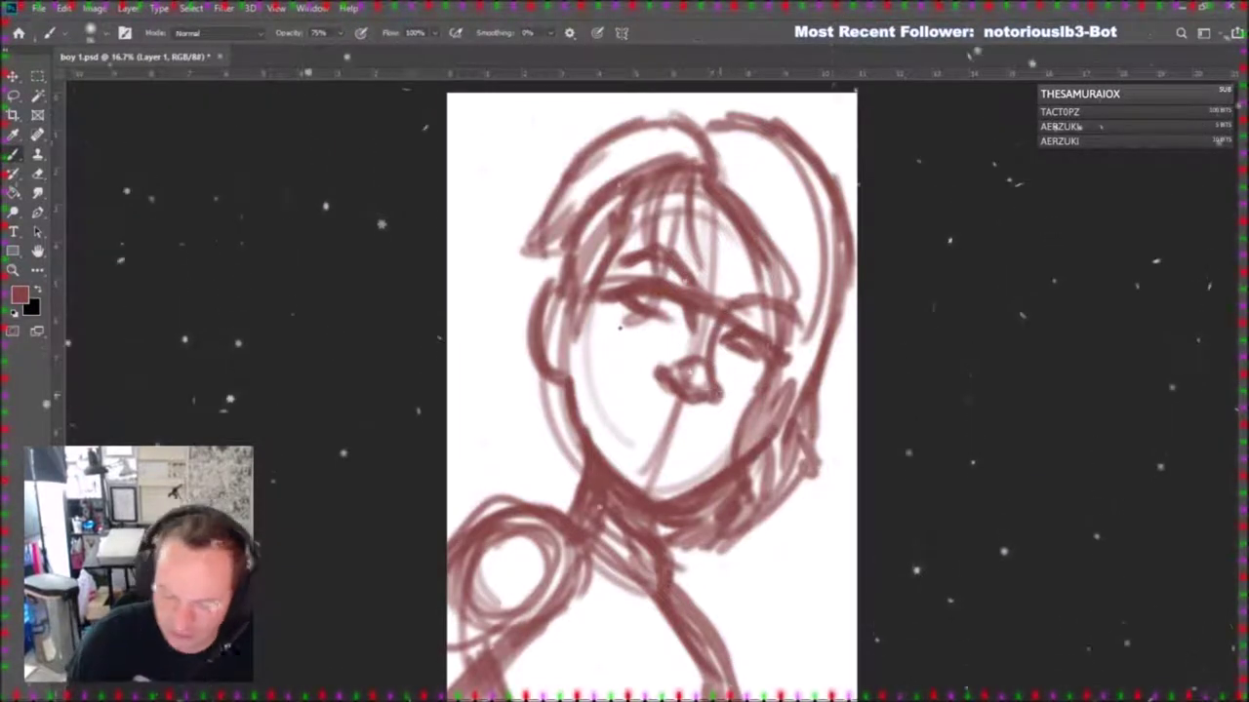
left_click_drag(605, 388, 667, 405)
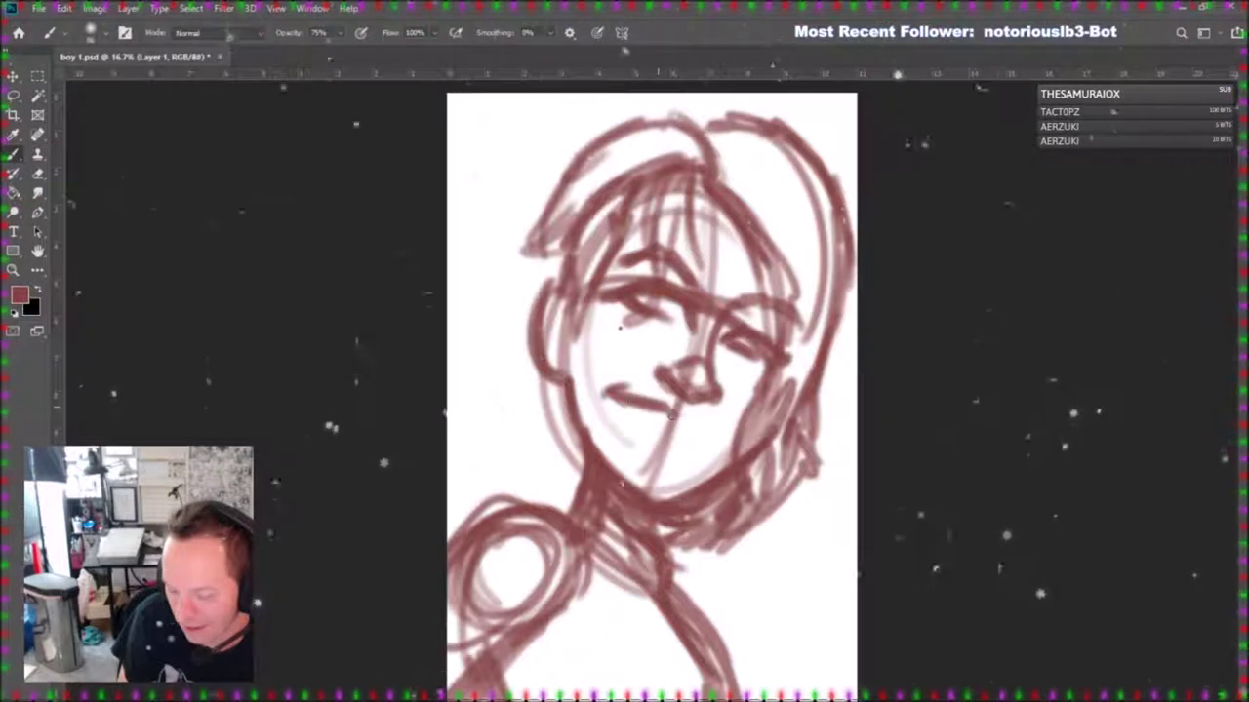
left_click_drag(672, 414, 715, 428)
mouse_move(626, 395)
left_mouse_down()
mouse_move(720, 429)
mouse_move(651, 429)
mouse_move(696, 445)
mouse_move(628, 454)
mouse_move(683, 459)
mouse_move(708, 428)
left_mouse_up()
left_click_drag(646, 455, 697, 454)
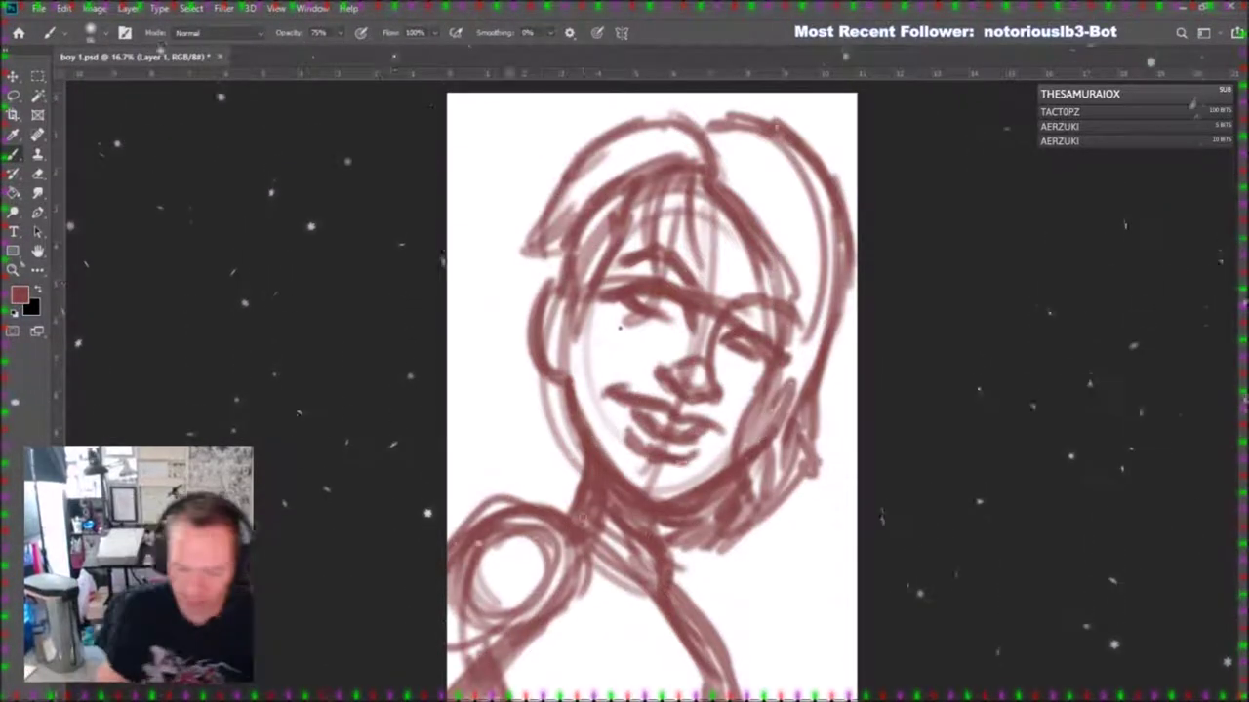
Strengthen the rounded near shoulder, add fold strokes below it, and widen the far shoulder line.
left_click_drag(453, 526, 573, 534)
mouse_move(450, 533)
left_mouse_down()
mouse_move(517, 495)
mouse_move(546, 502)
left_mouse_up()
mouse_move(452, 517)
left_mouse_down()
mouse_move(569, 517)
mouse_move(572, 491)
left_mouse_up()
left_click_drag(459, 560, 448, 524)
mouse_move(494, 653)
left_mouse_down()
mouse_move(568, 619)
mouse_move(563, 648)
left_mouse_up()
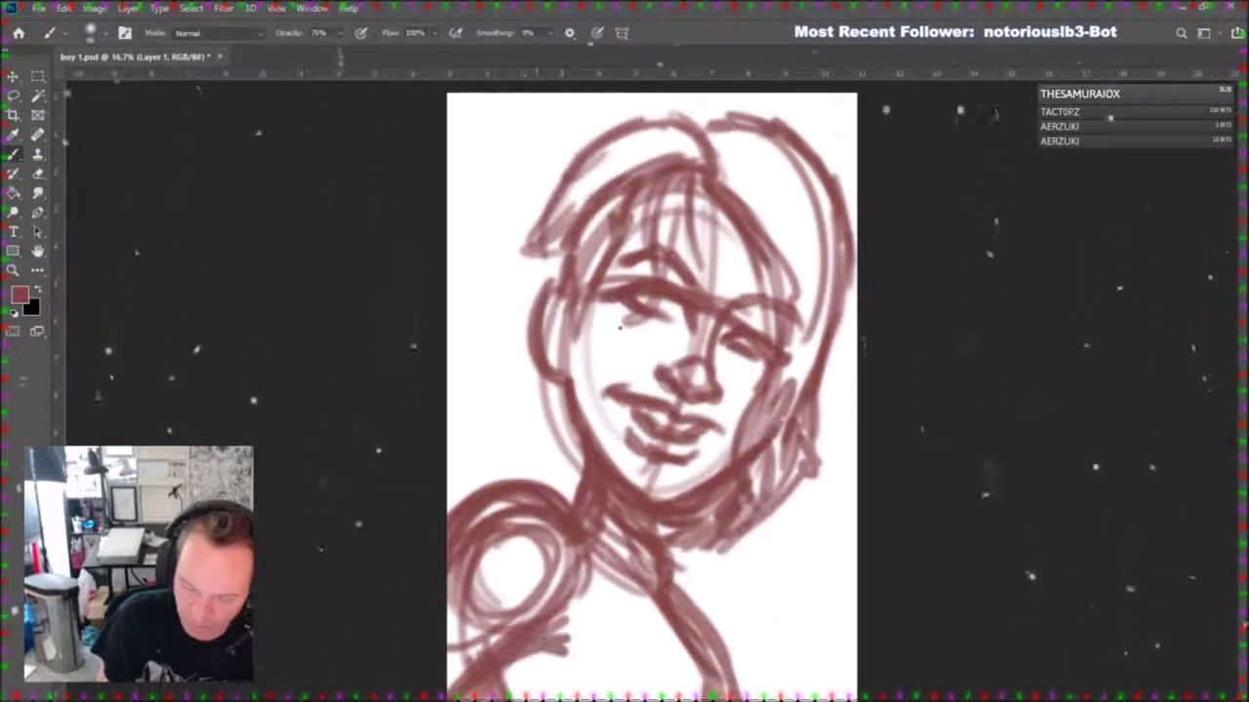
left_click_drag(671, 560, 727, 641)
left_click_drag(681, 581, 731, 650)
left_click_drag(711, 608, 744, 677)
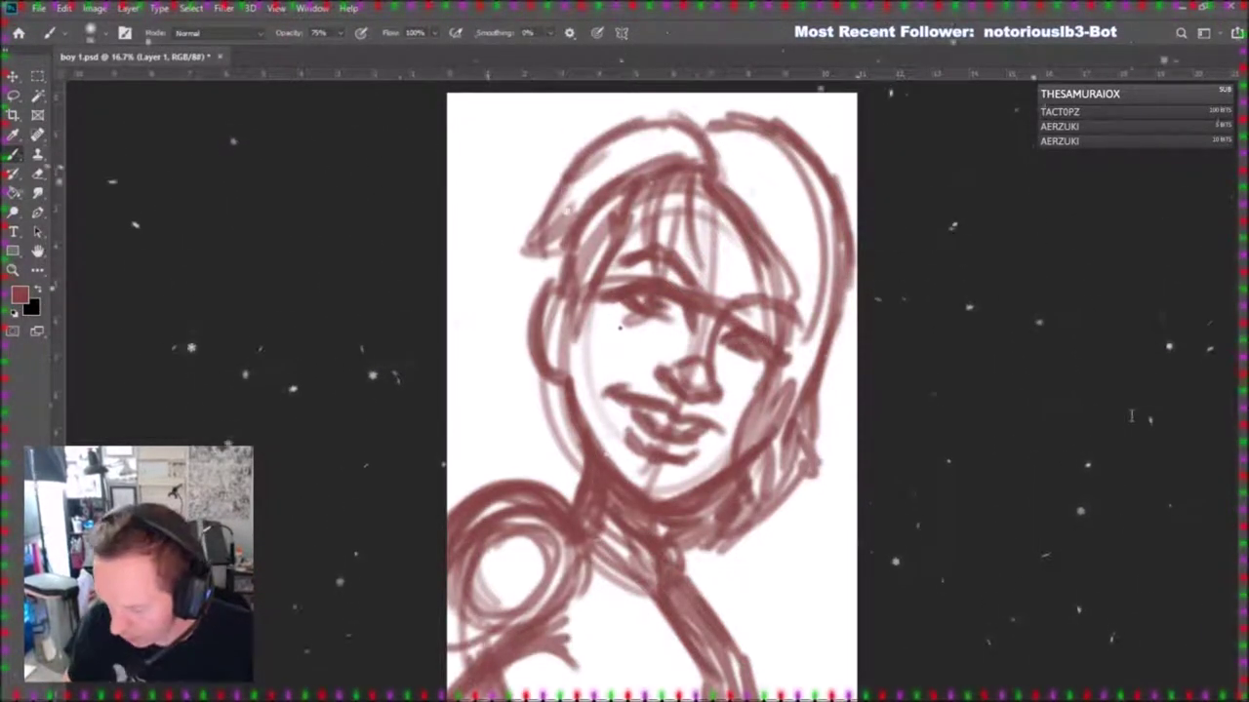
Fade the sketch layer to 30% opacity and prepare the Brush with a dark maroon on a new layer for inking.
type("30")
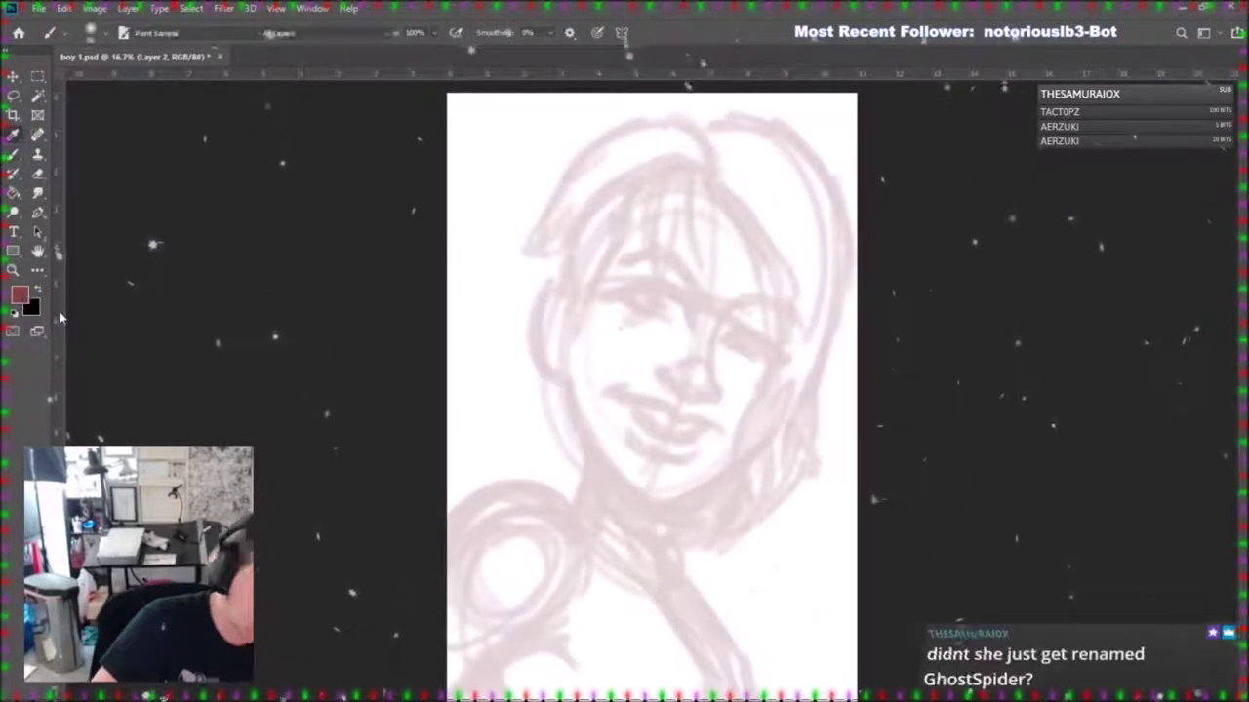
type("i")
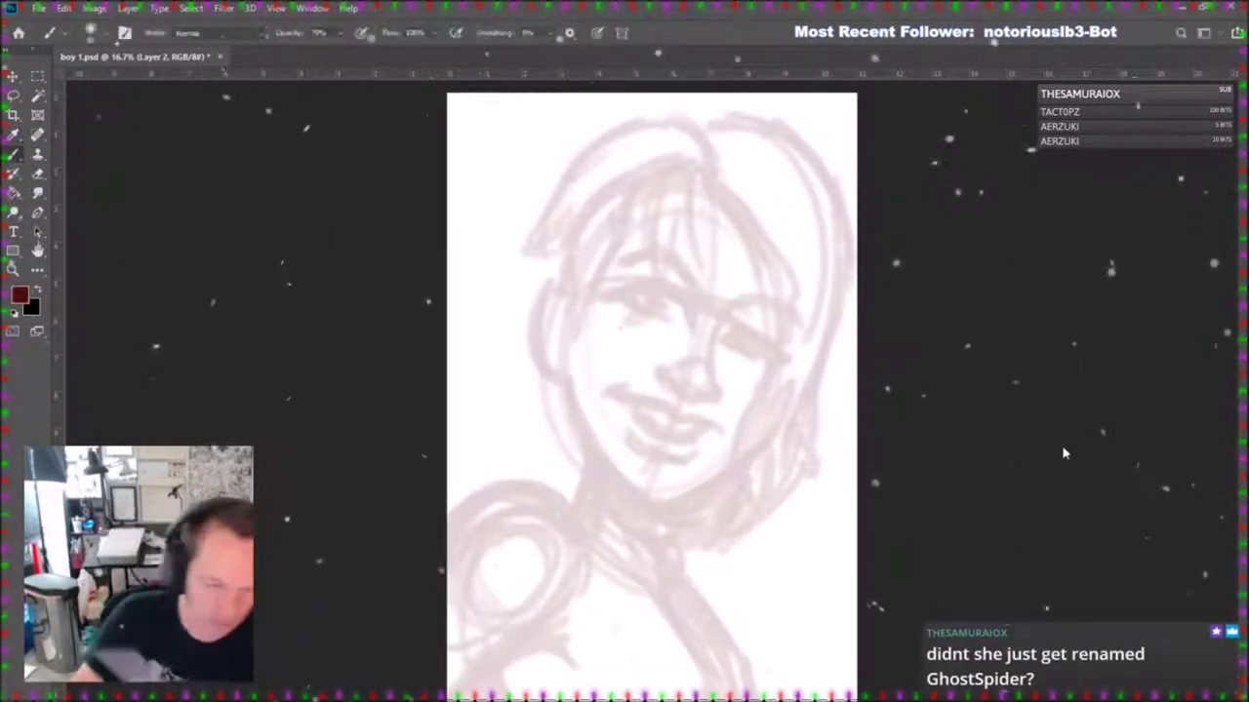
type("b")
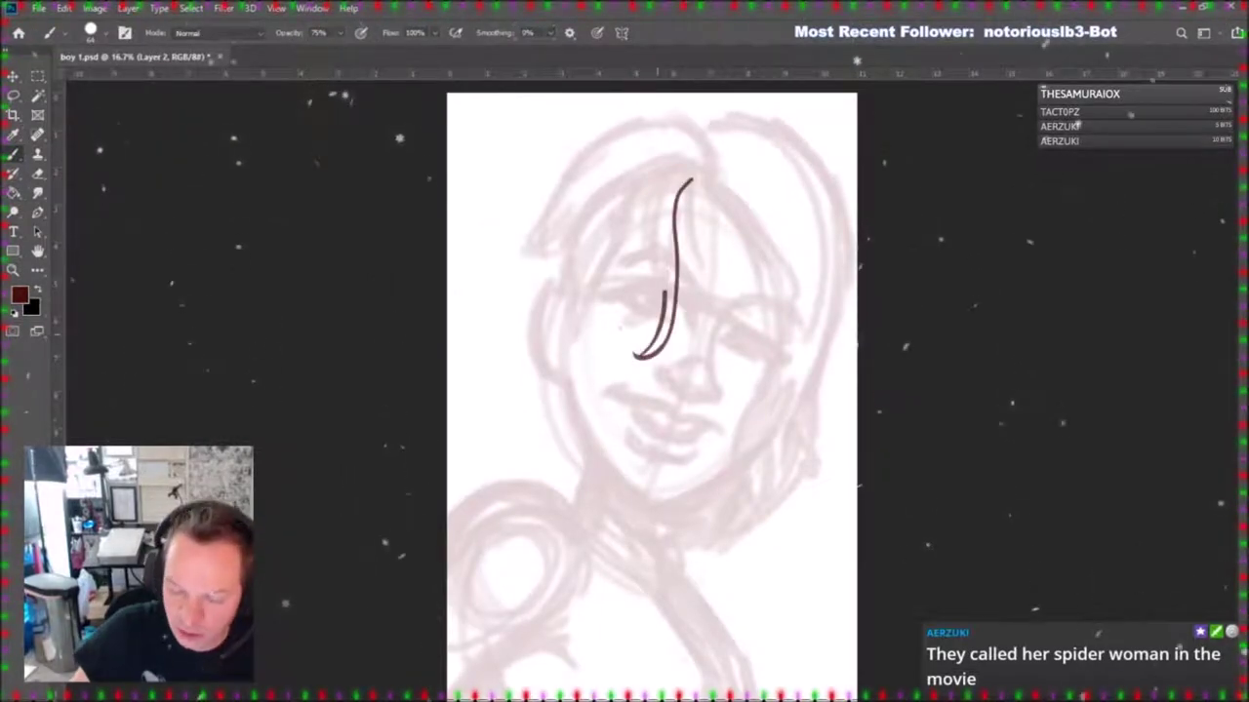
Ink the swept hair and fringe strands on the left of the parting and the inner hairline on its right.
left_click_drag(660, 179, 588, 359)
mouse_move(664, 168)
left_mouse_down()
mouse_move(582, 281)
mouse_move(684, 156)
mouse_move(521, 243)
mouse_move(548, 250)
mouse_move(577, 230)
mouse_move(573, 211)
mouse_move(560, 211)
left_mouse_up()
mouse_move(542, 244)
left_mouse_down()
mouse_move(581, 146)
mouse_move(630, 117)
left_mouse_up()
left_click_drag(554, 204, 694, 109)
mouse_move(586, 144)
left_mouse_down()
mouse_move(643, 102)
mouse_move(716, 116)
left_mouse_up()
mouse_move(701, 168)
left_mouse_down()
mouse_move(681, 143)
mouse_move(693, 129)
left_mouse_up()
left_click_drag(551, 240, 652, 121)
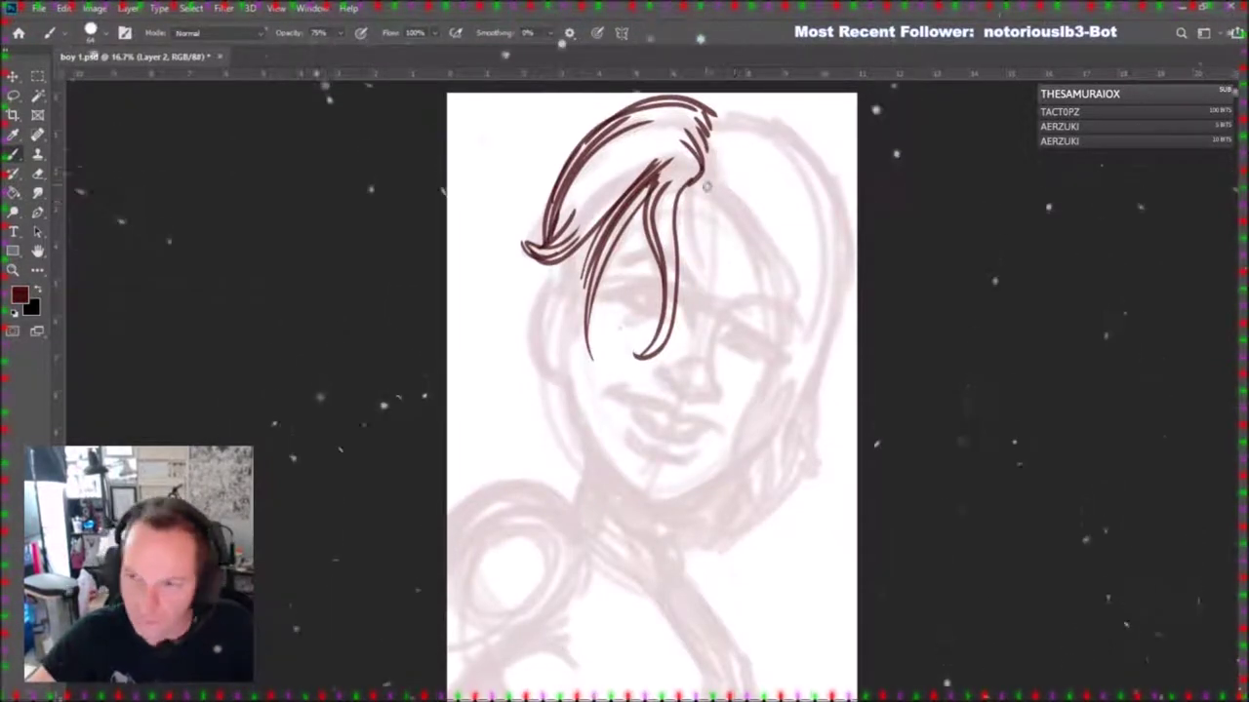
left_click_drag(702, 183, 769, 252)
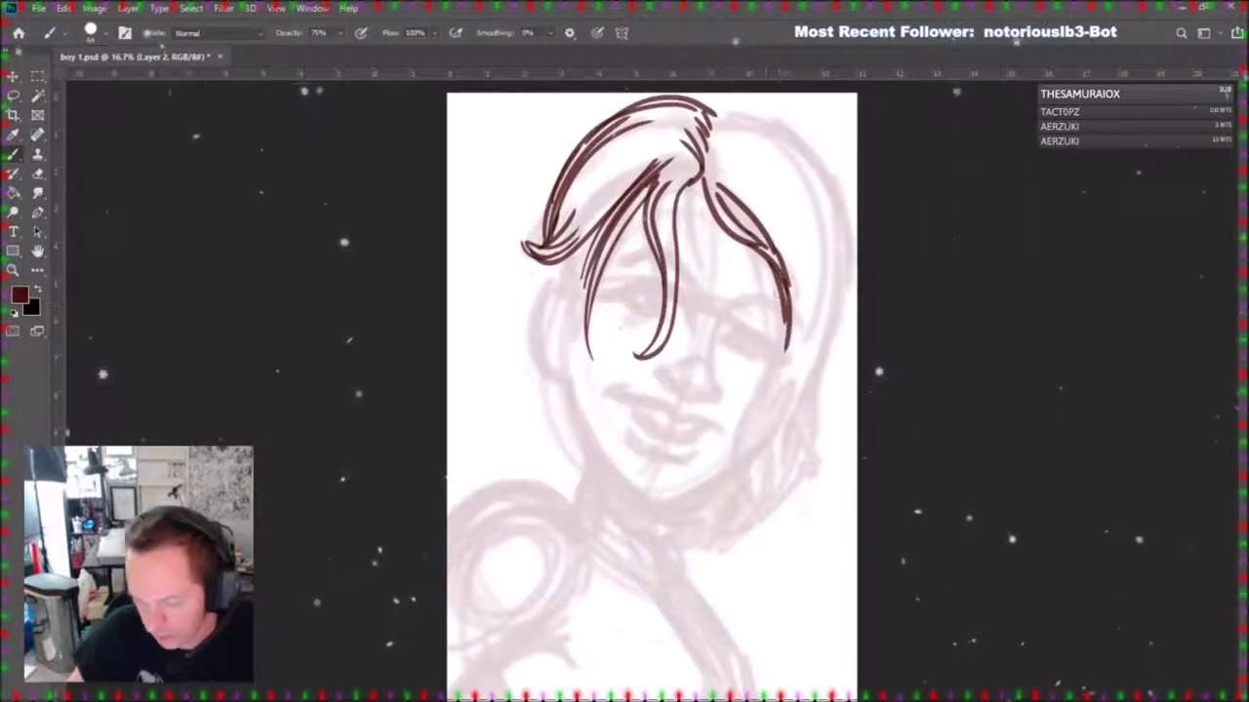
Ink both eyes with irises and lashes, the eyebrows above them, and the start of the near nostril.
mouse_move(605, 288)
left_mouse_down()
mouse_move(673, 295)
mouse_move(681, 318)
left_mouse_up()
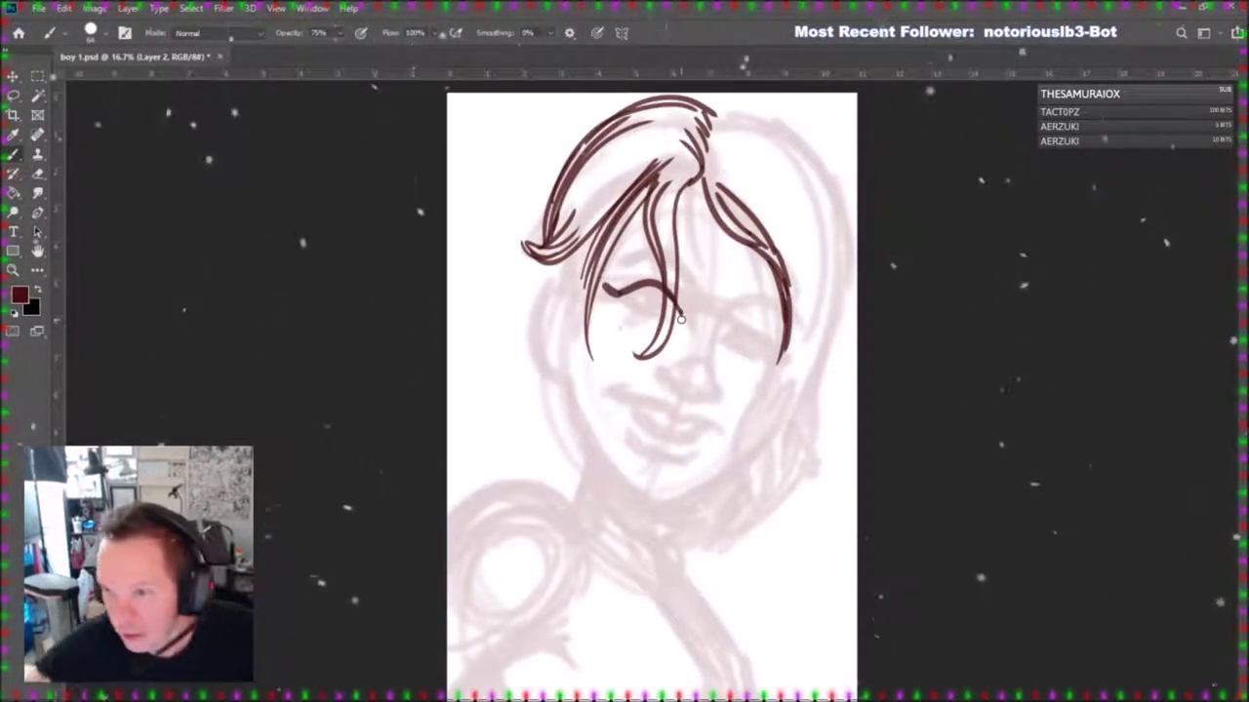
mouse_move(614, 294)
left_mouse_down()
mouse_move(686, 332)
mouse_move(656, 290)
left_mouse_up()
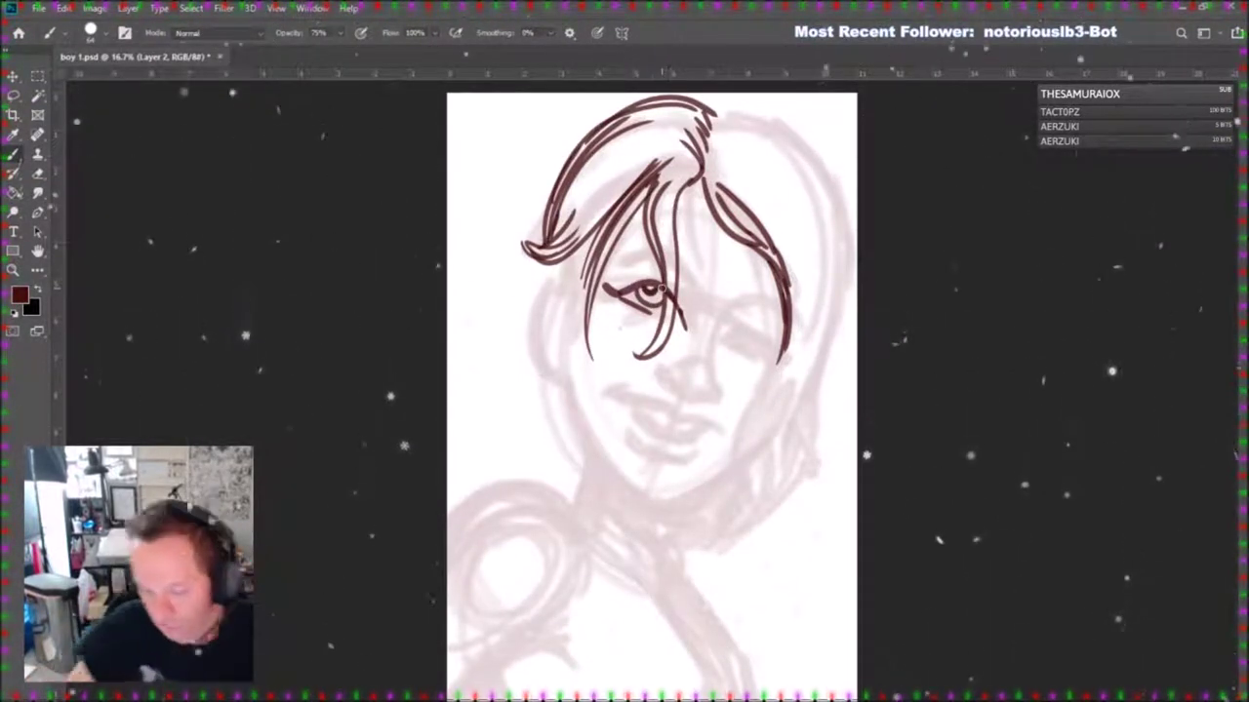
mouse_move(723, 338)
left_mouse_down()
mouse_move(756, 335)
mouse_move(781, 357)
left_mouse_up()
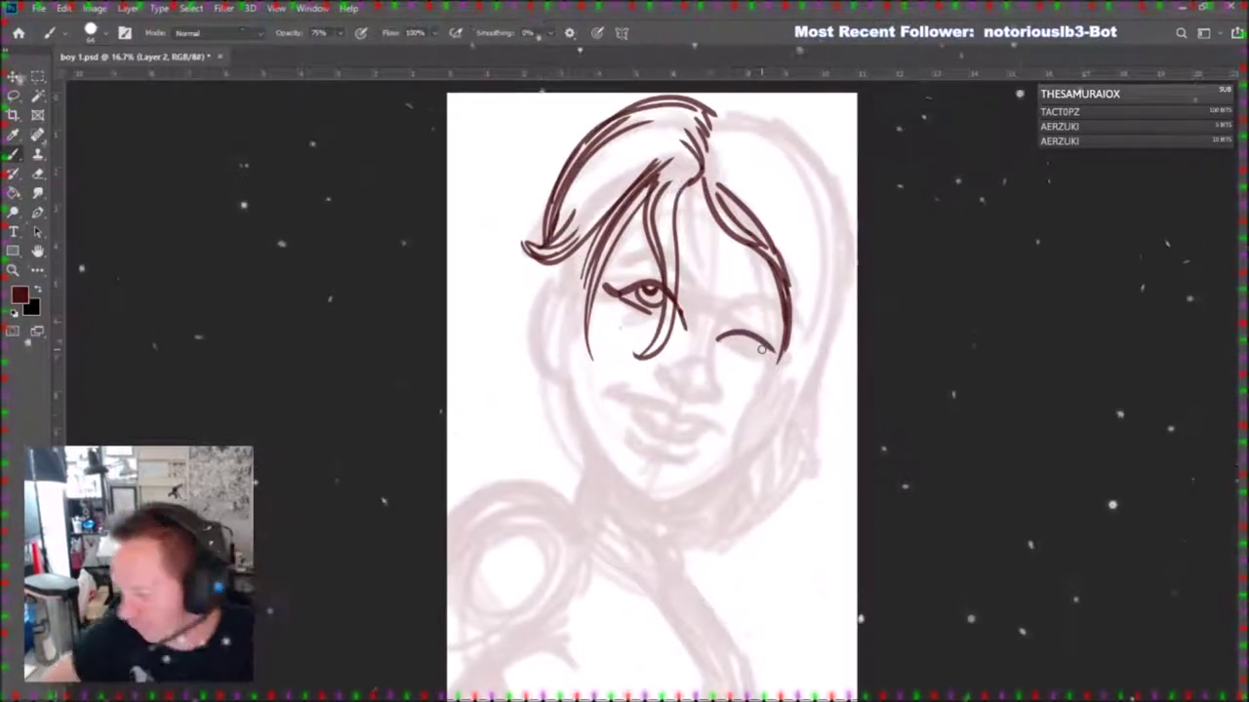
key("ctrl+z")
left_click_drag(718, 339, 798, 349)
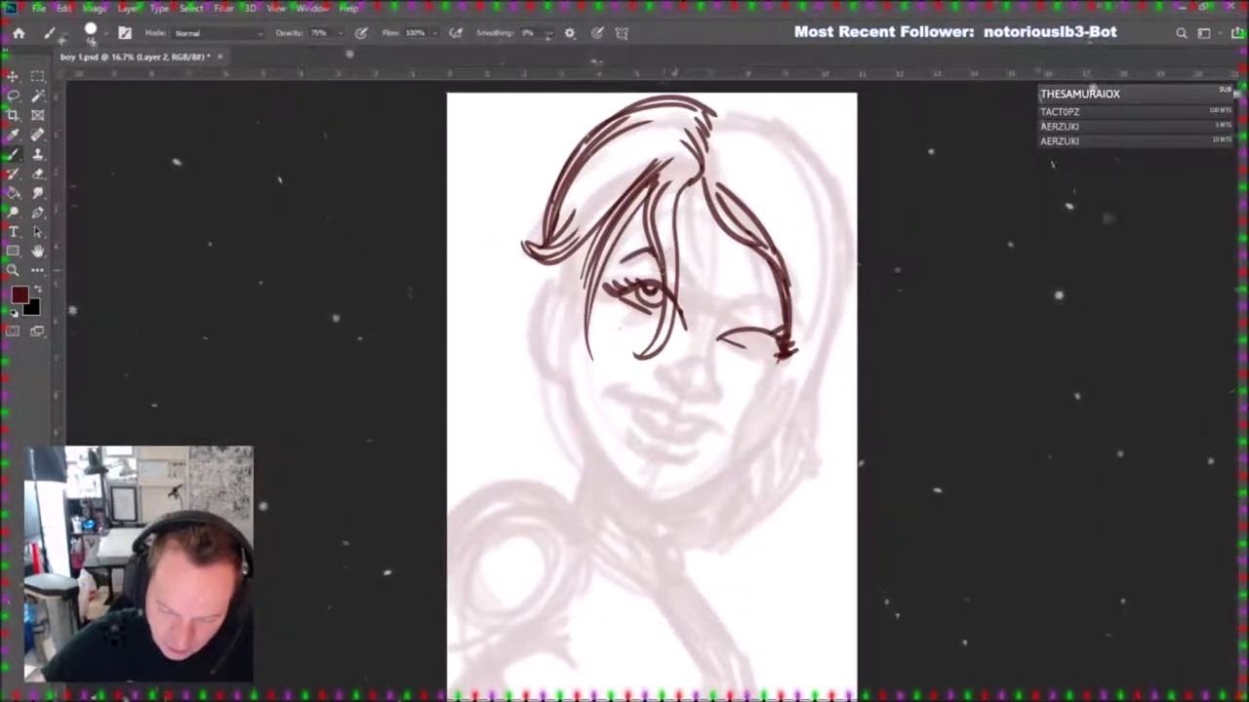
mouse_move(677, 274)
left_mouse_down()
mouse_move(698, 303)
mouse_move(788, 307)
mouse_move(757, 337)
left_mouse_up()
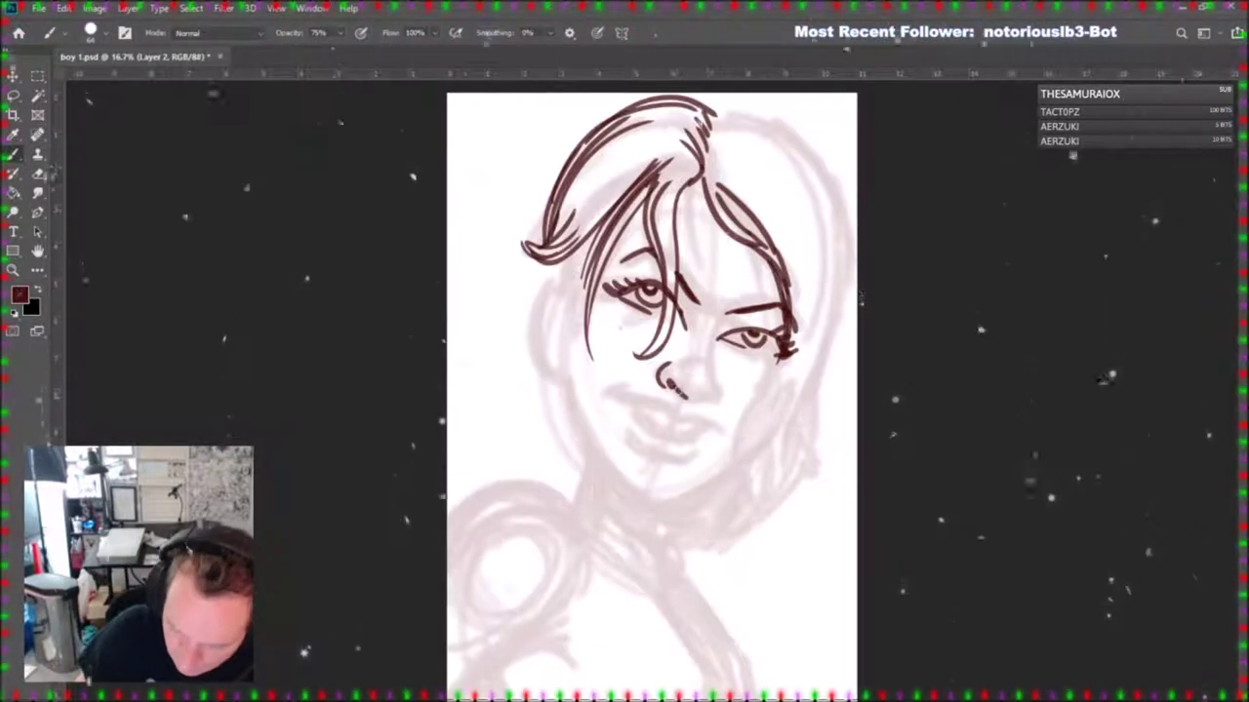
Ink the underside of the nose from the near nostril and undo the last three nose strokes.
left_click_drag(676, 390, 712, 400)
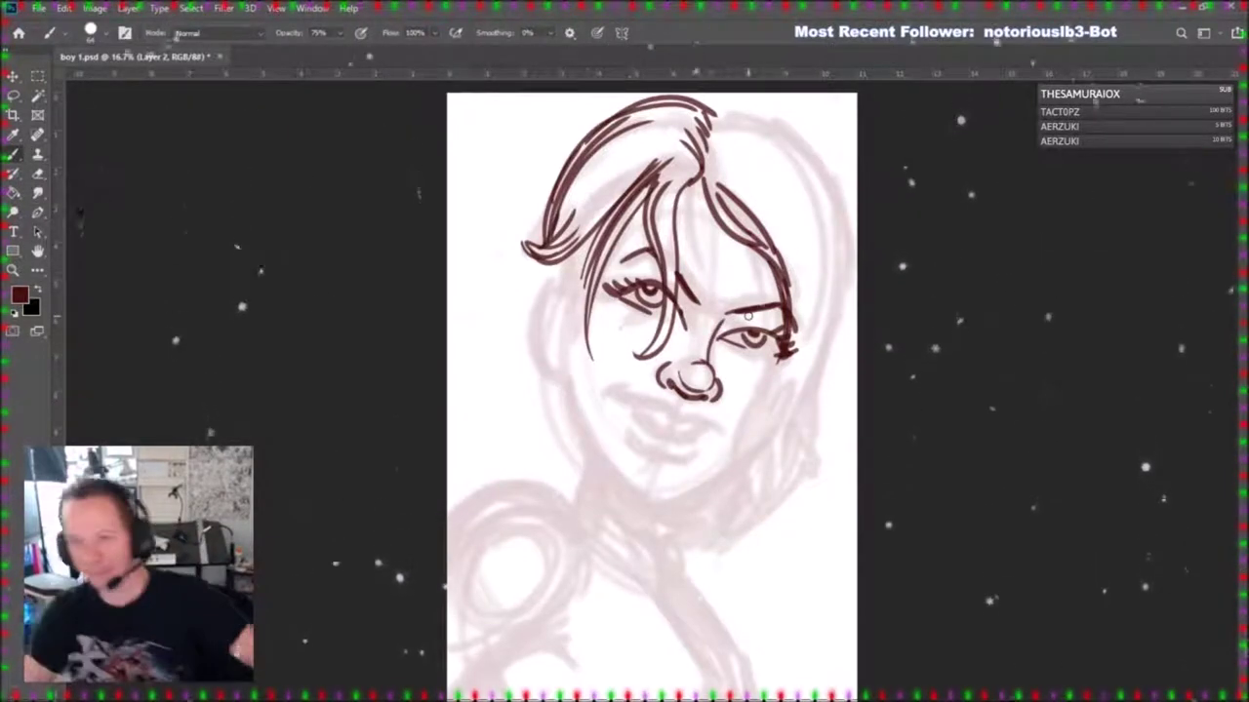
key("ctrl+z")
key("ctrl+z")
key("ctrl+z")
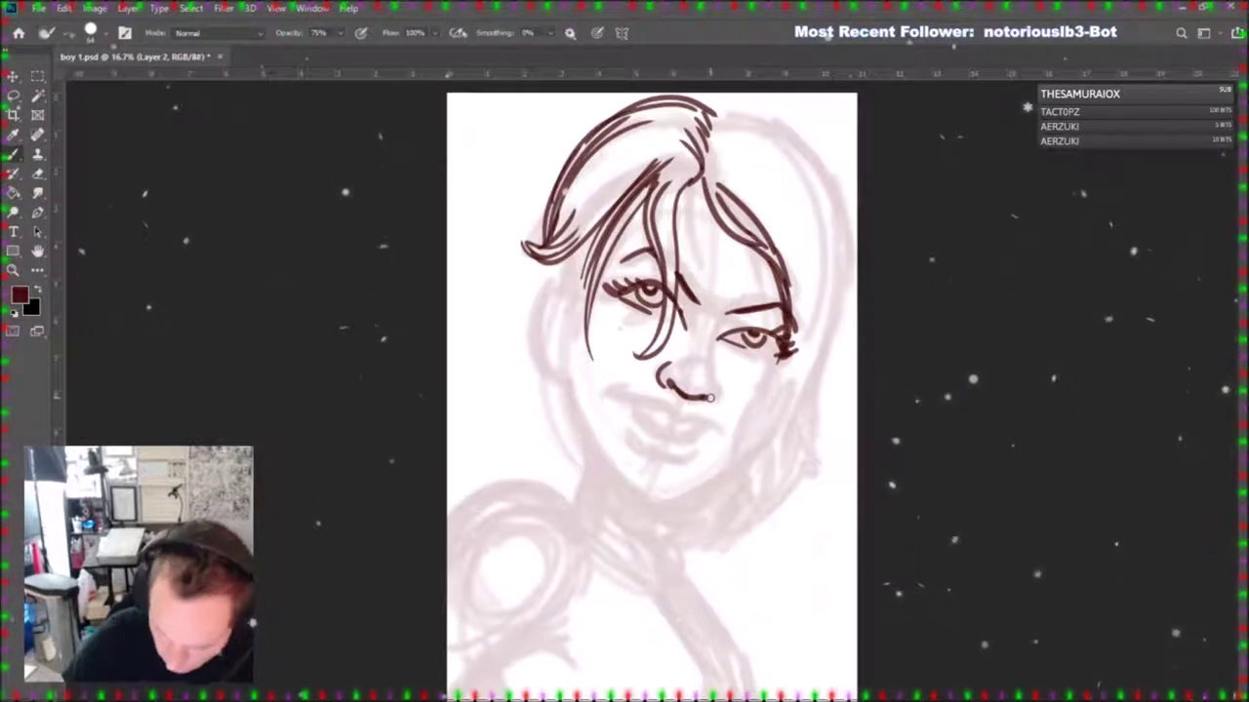
Ink the underside of the nose, its rounded tip and the bridge line running up to the brow.
left_click_drag(694, 399, 715, 382)
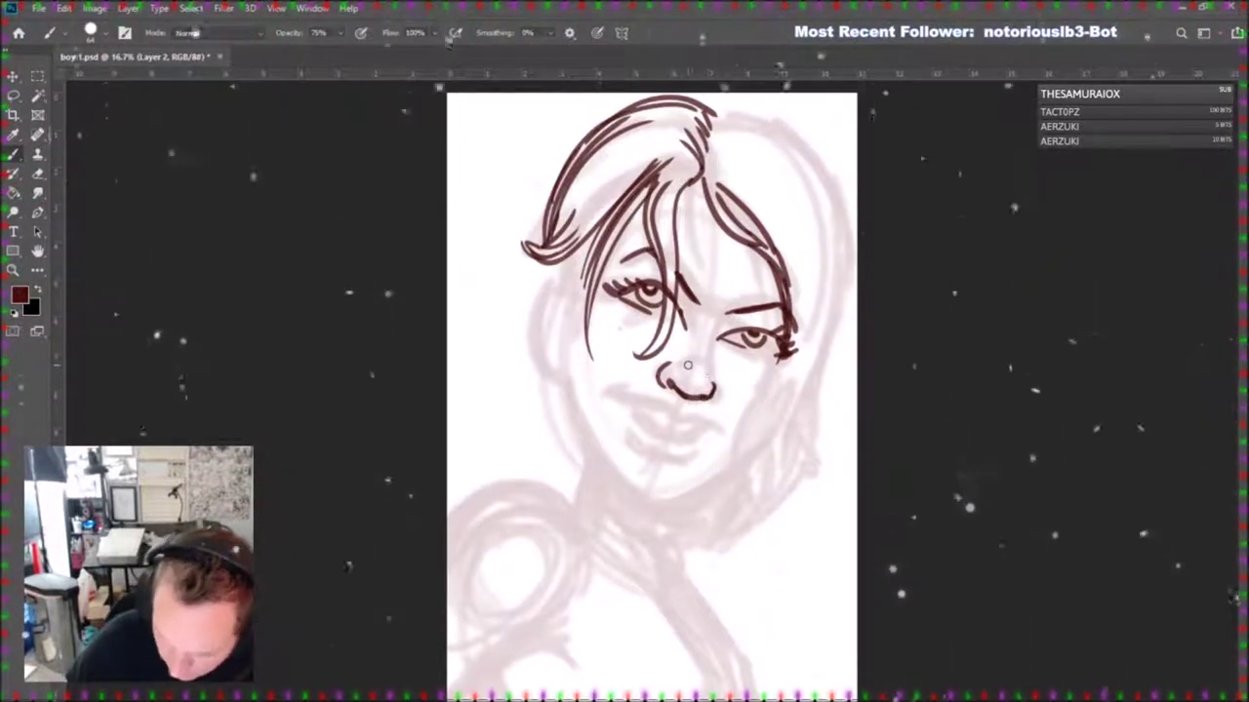
left_click_drag(690, 364, 710, 384)
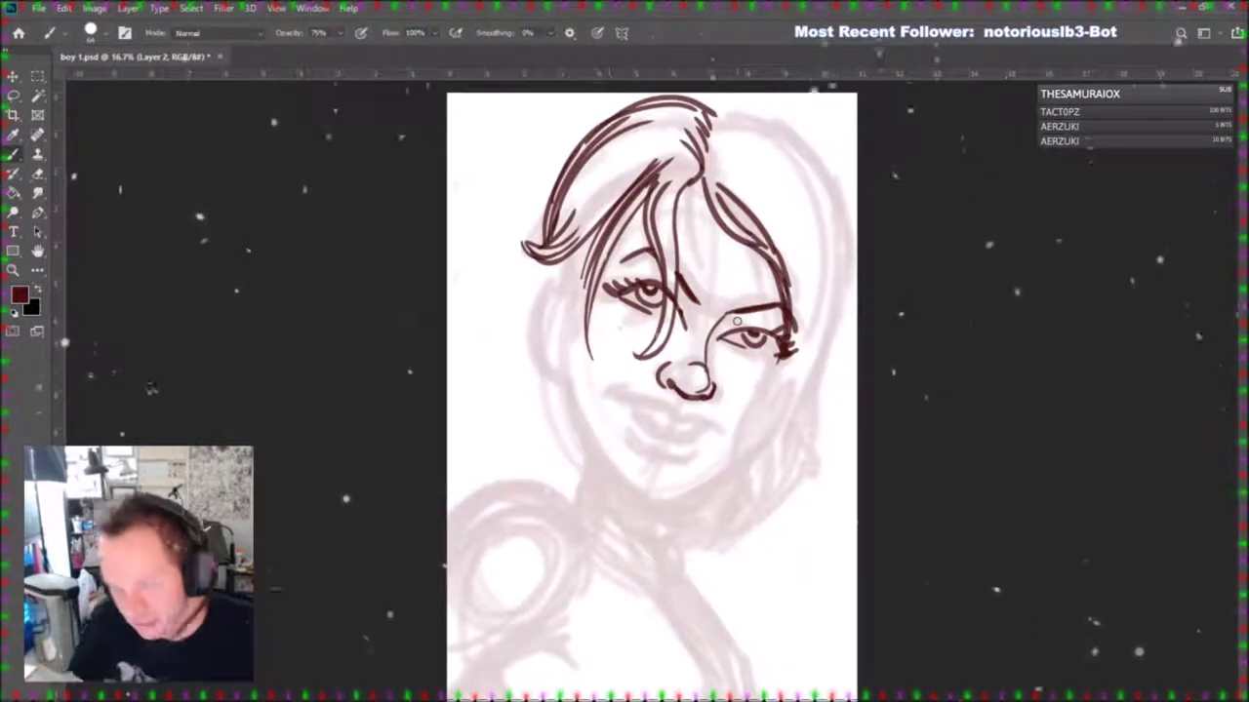
left_click_drag(617, 398, 677, 418)
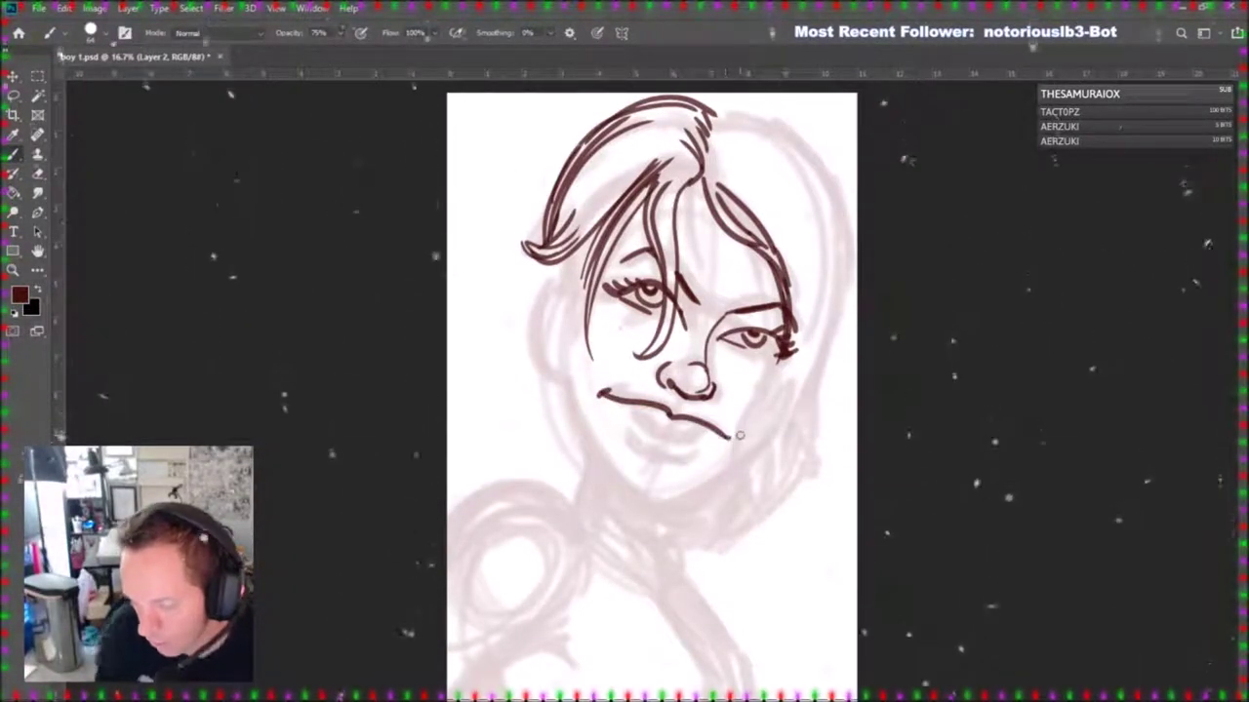
key("ctrl+z")
key("ctrl+z")
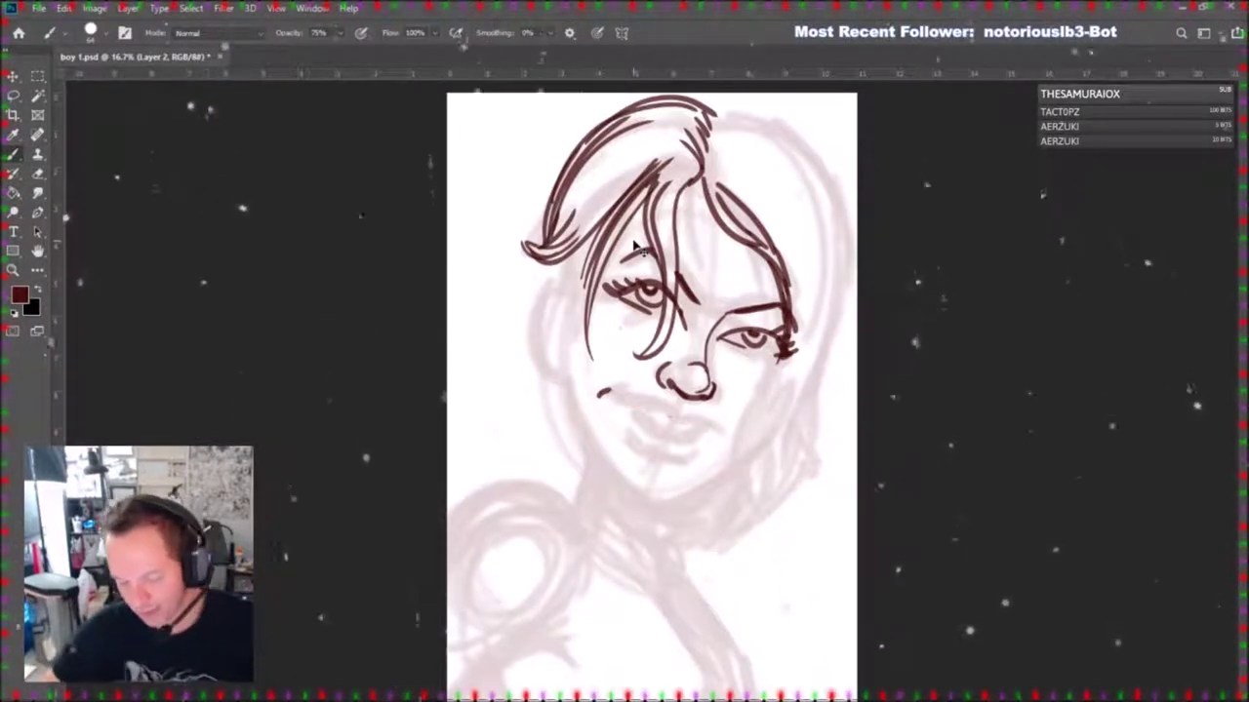
Ink the mouth line across the sketched lips, reinforce it, and draw the lower edge of the slightly open mouth.
left_click_drag(598, 394, 723, 428)
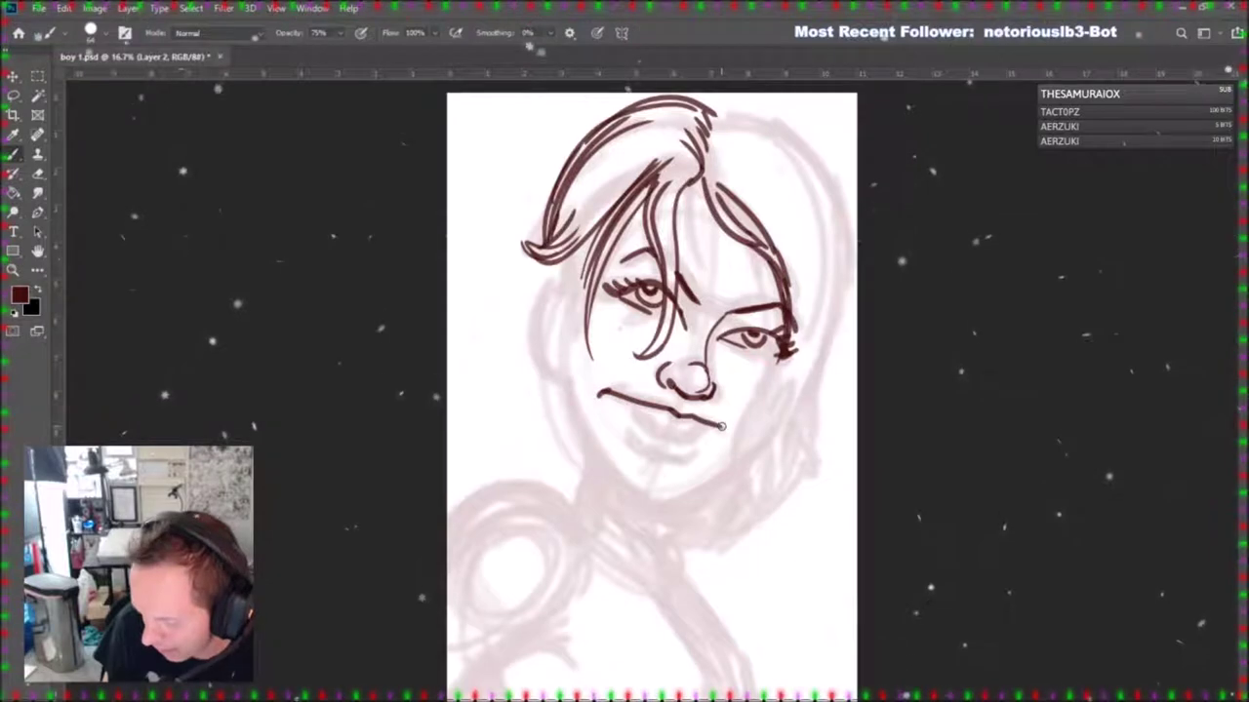
left_click_drag(607, 393, 719, 426)
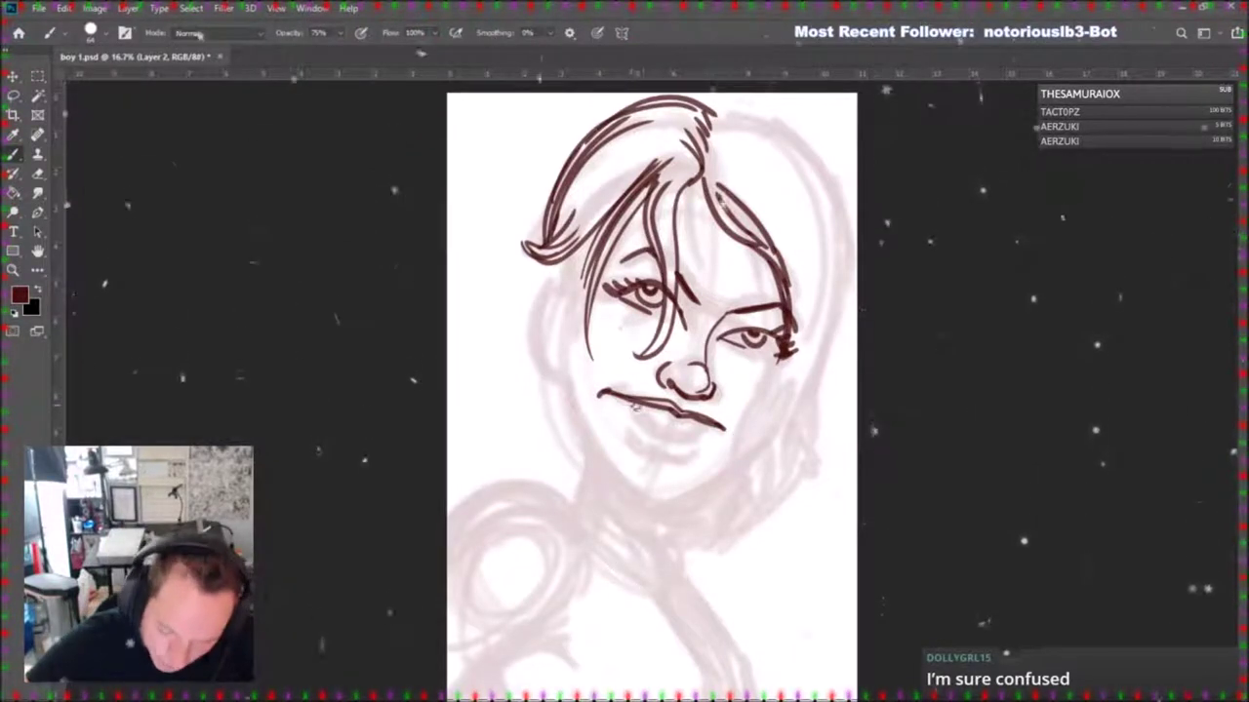
left_click_drag(633, 406, 663, 424)
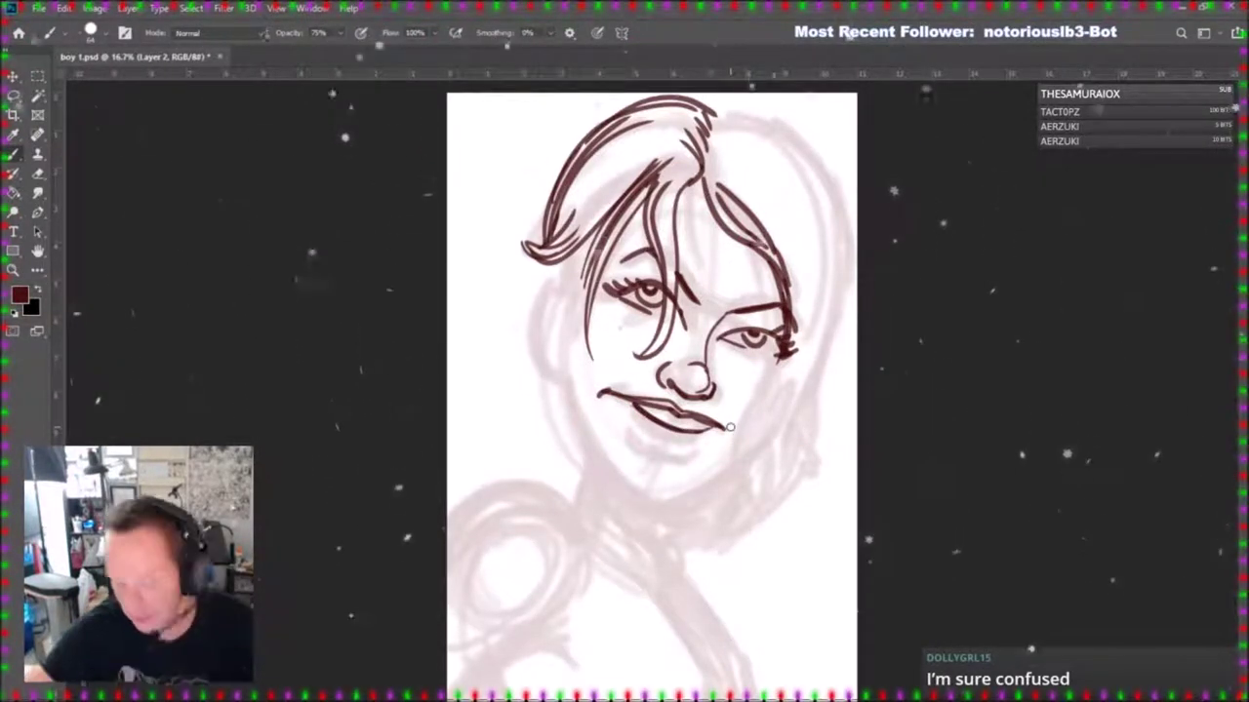
Erase the overlong end of the mouth line, redraw a short mouth corner, and ink the lower lip's curve.
key("e")
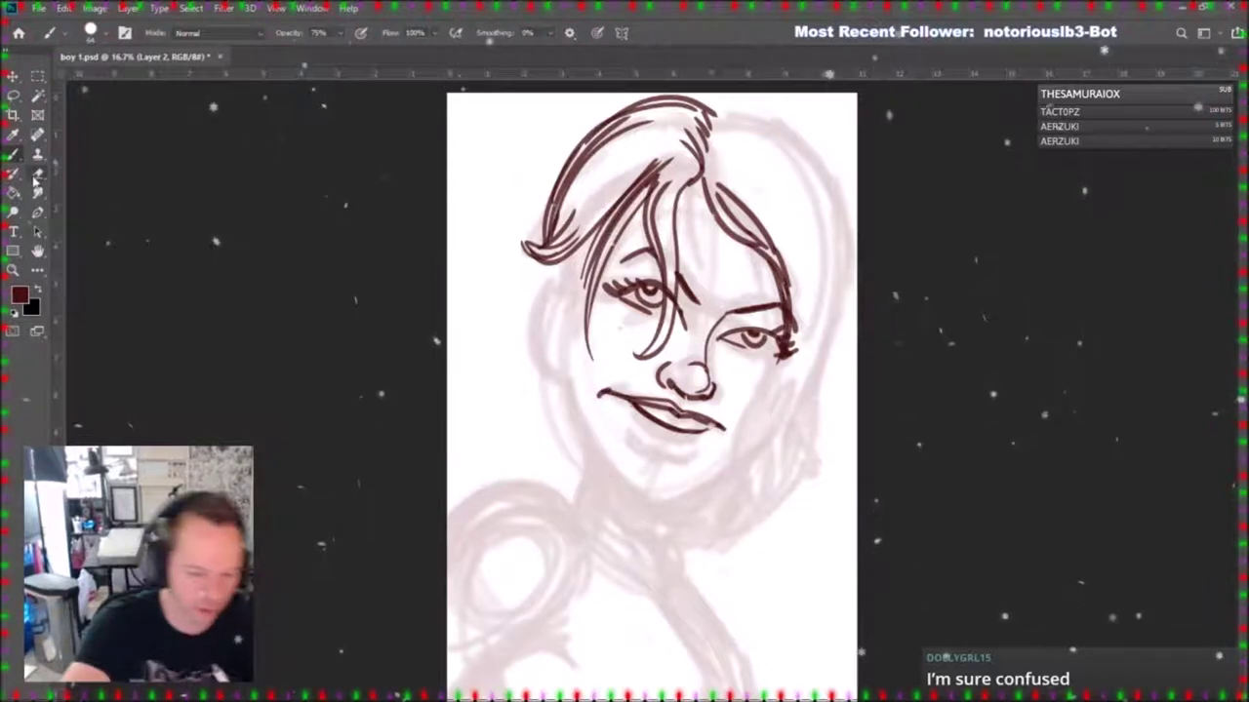
left_click_drag(612, 391, 623, 398)
left_click(14, 154)
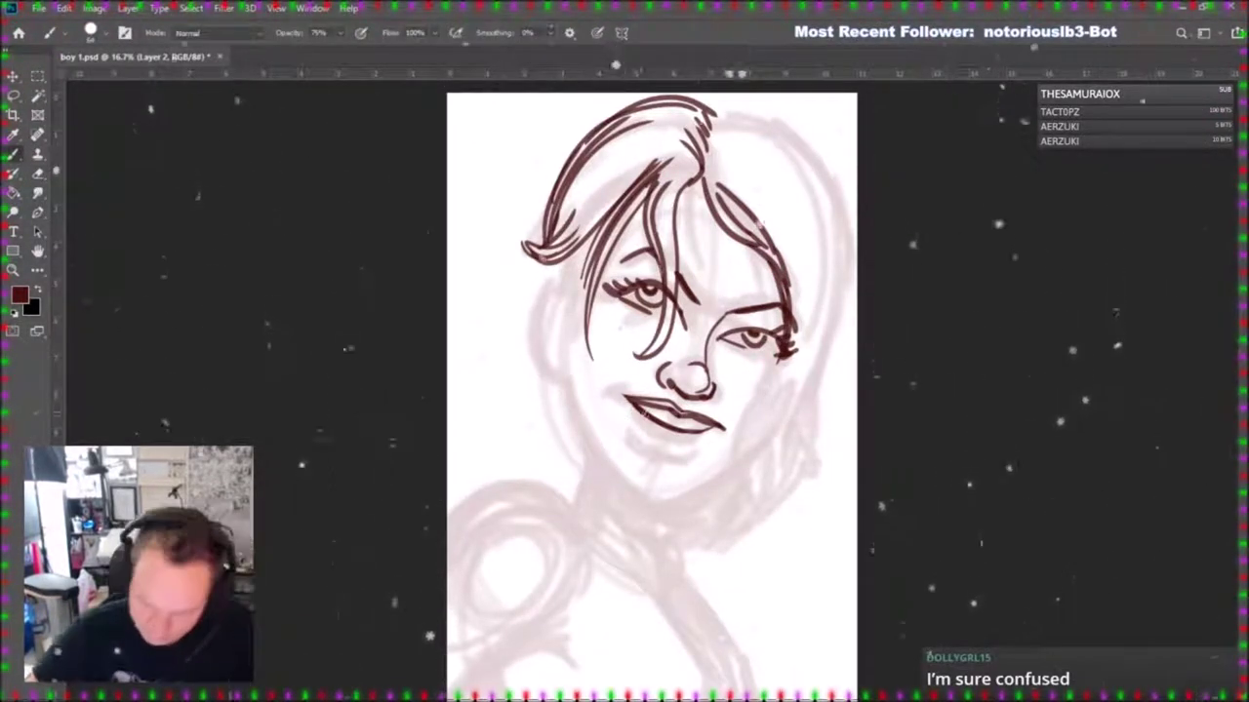
left_click_drag(616, 389, 703, 441)
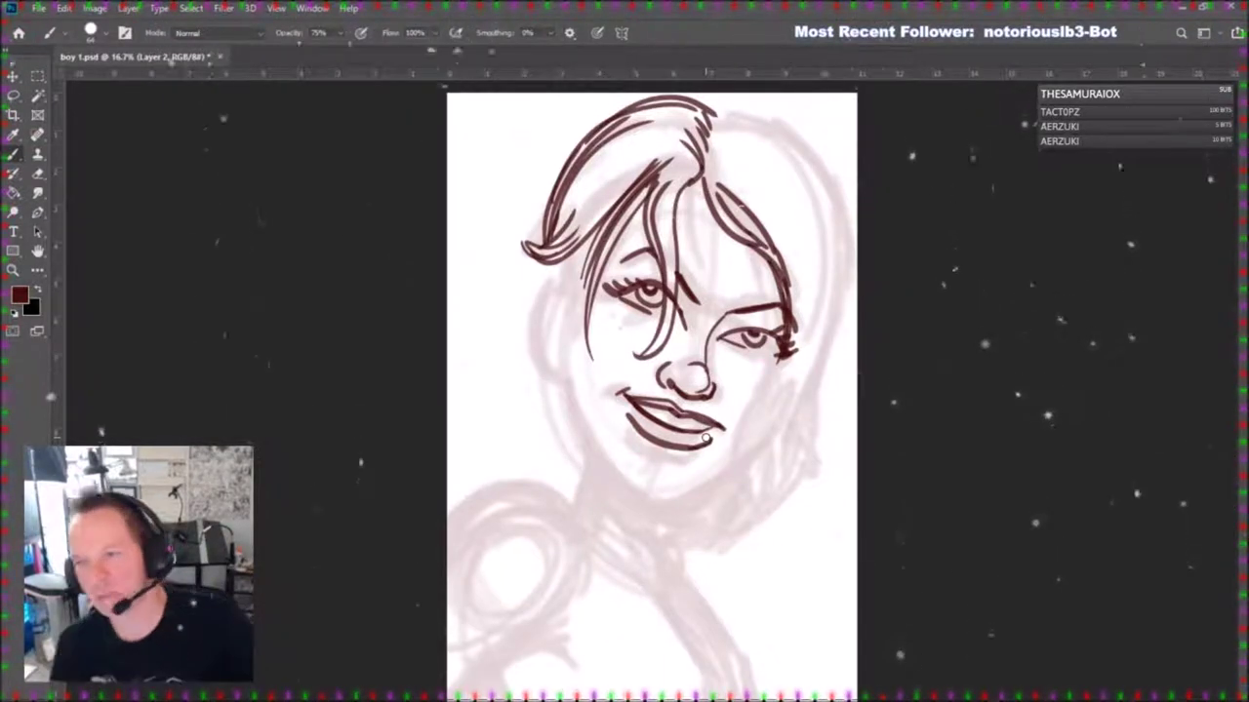
Ink the ear with the hairline in front of it, and the face contour around the chin to the opposite cheek.
mouse_move(549, 283)
left_mouse_down()
mouse_move(518, 357)
mouse_move(556, 388)
mouse_move(533, 320)
mouse_move(541, 338)
mouse_move(558, 315)
left_mouse_up()
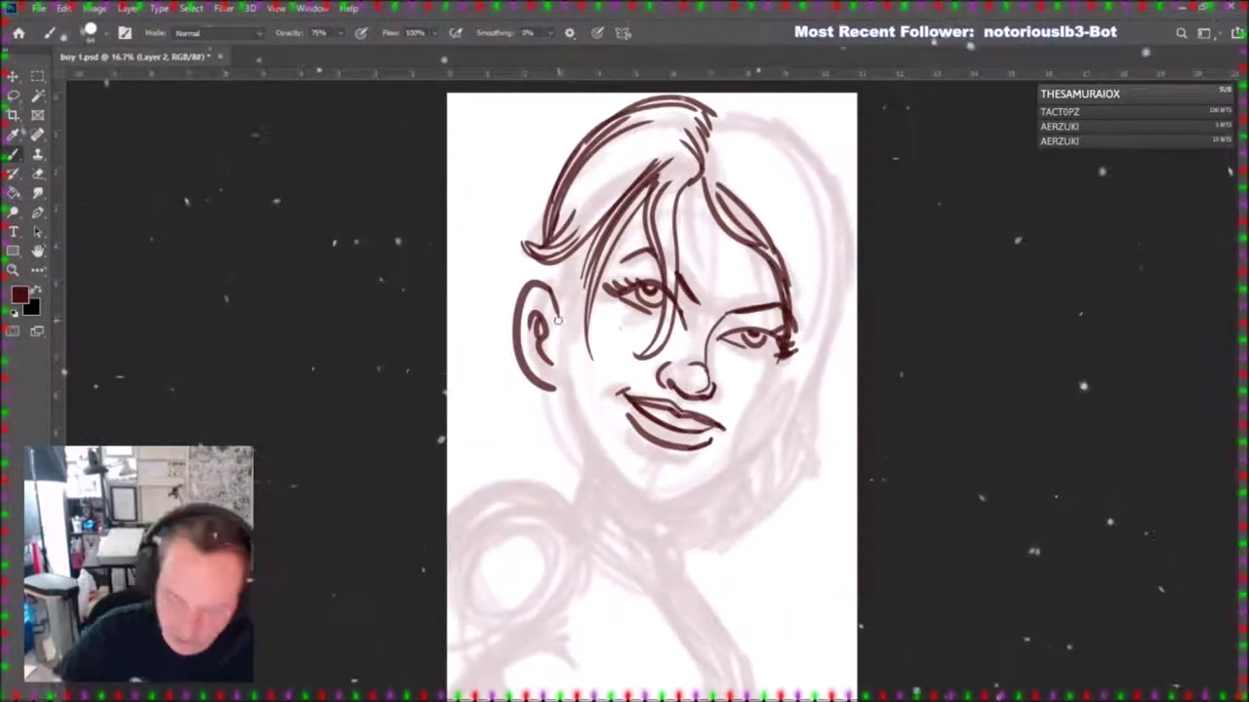
mouse_move(562, 332)
left_mouse_down()
mouse_move(585, 262)
mouse_move(542, 291)
mouse_move(549, 302)
left_mouse_up()
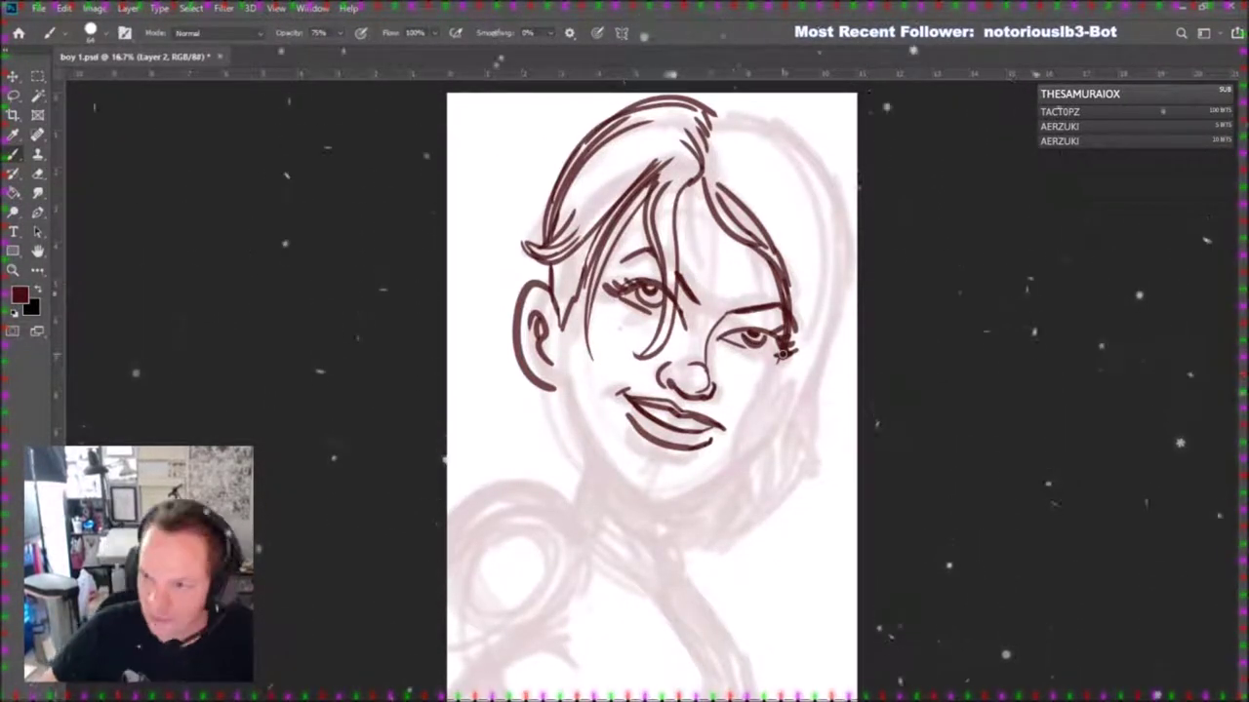
mouse_move(557, 386)
left_mouse_down()
mouse_move(612, 470)
mouse_move(654, 499)
left_mouse_up()
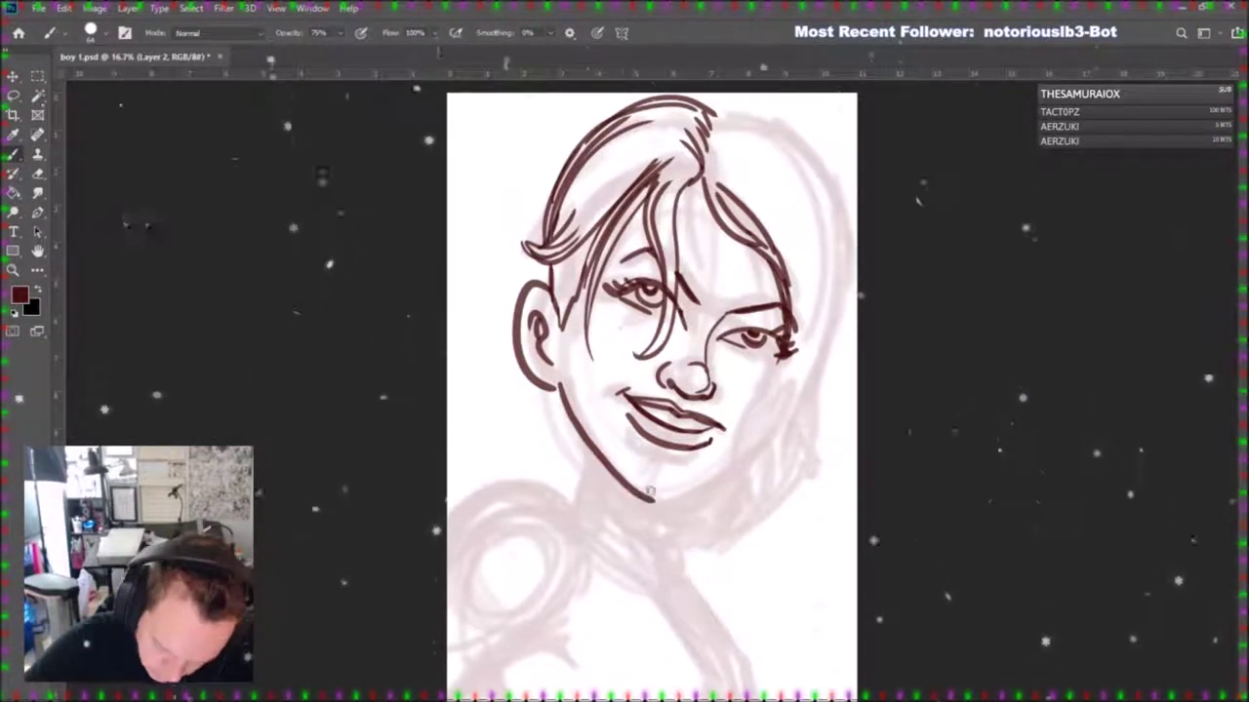
mouse_move(649, 499)
left_mouse_down()
mouse_move(722, 474)
mouse_move(775, 415)
left_mouse_up()
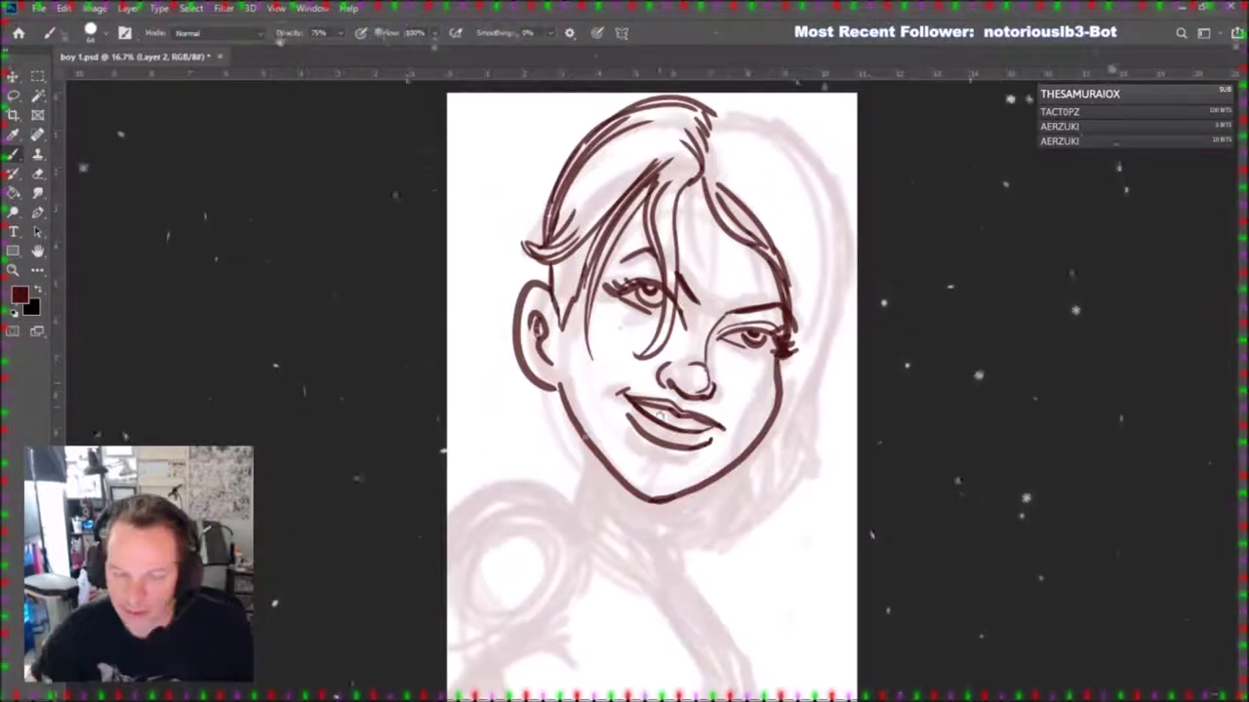
Add small tooth lines inside the mouth and a short crease below the lower lip.
left_click_drag(656, 406, 680, 423)
left_click_drag(692, 419, 691, 426)
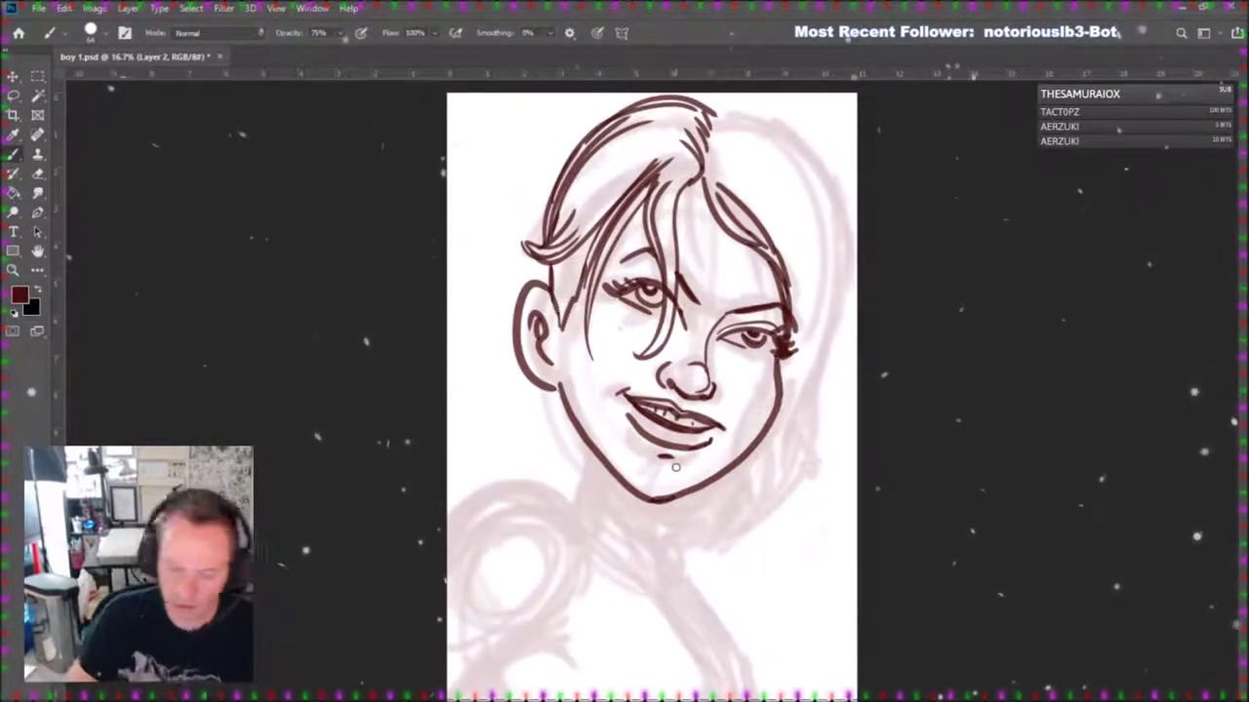
Hatch the hair at the temple above the ear and add curved strands fanning out from the parting.
left_click_drag(560, 310, 580, 271)
left_click_drag(564, 285, 587, 252)
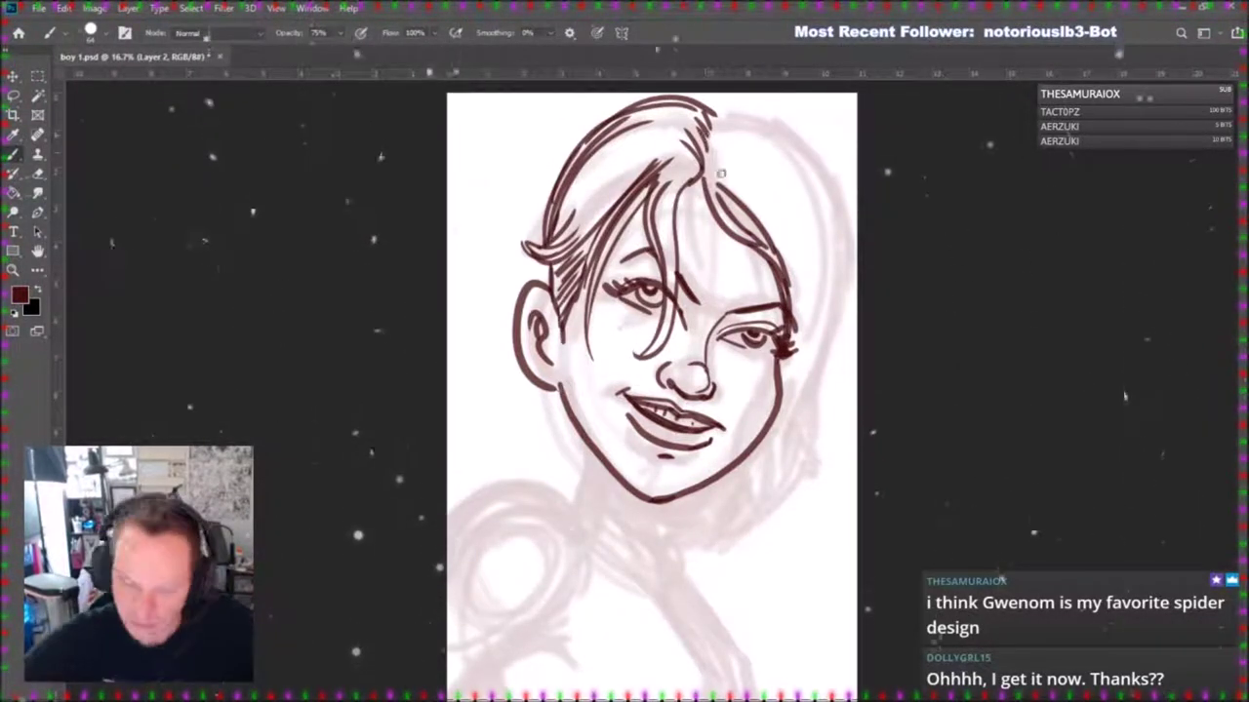
mouse_move(710, 183)
left_mouse_down()
mouse_move(755, 168)
mouse_move(761, 109)
mouse_move(767, 193)
left_mouse_up()
left_click_drag(720, 183, 775, 216)
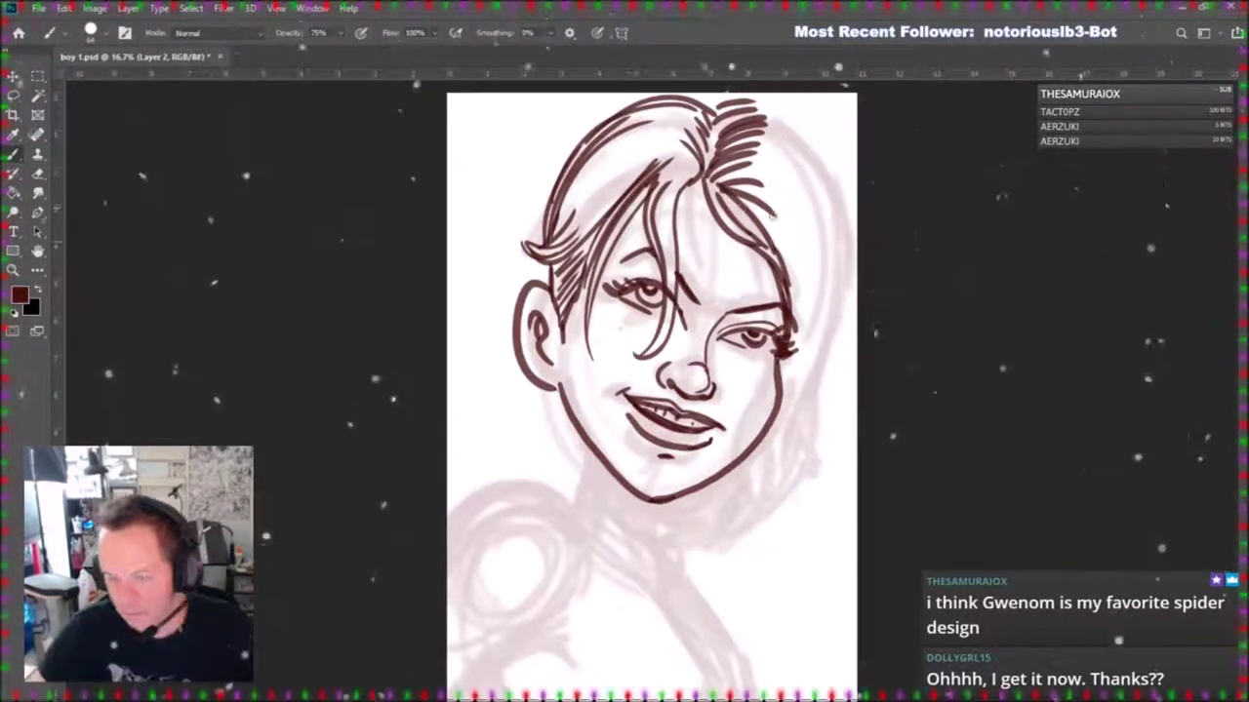
Ink the long lock of hair sweeping past the cheek and curling to a tip below the jaw.
mouse_move(770, 233)
left_mouse_down()
mouse_move(820, 409)
mouse_move(685, 561)
mouse_move(717, 597)
left_mouse_up()
mouse_move(699, 495)
left_mouse_down()
mouse_move(691, 599)
mouse_move(819, 433)
left_mouse_up()
mouse_move(714, 576)
left_mouse_down()
mouse_move(838, 417)
mouse_move(836, 367)
left_mouse_up()
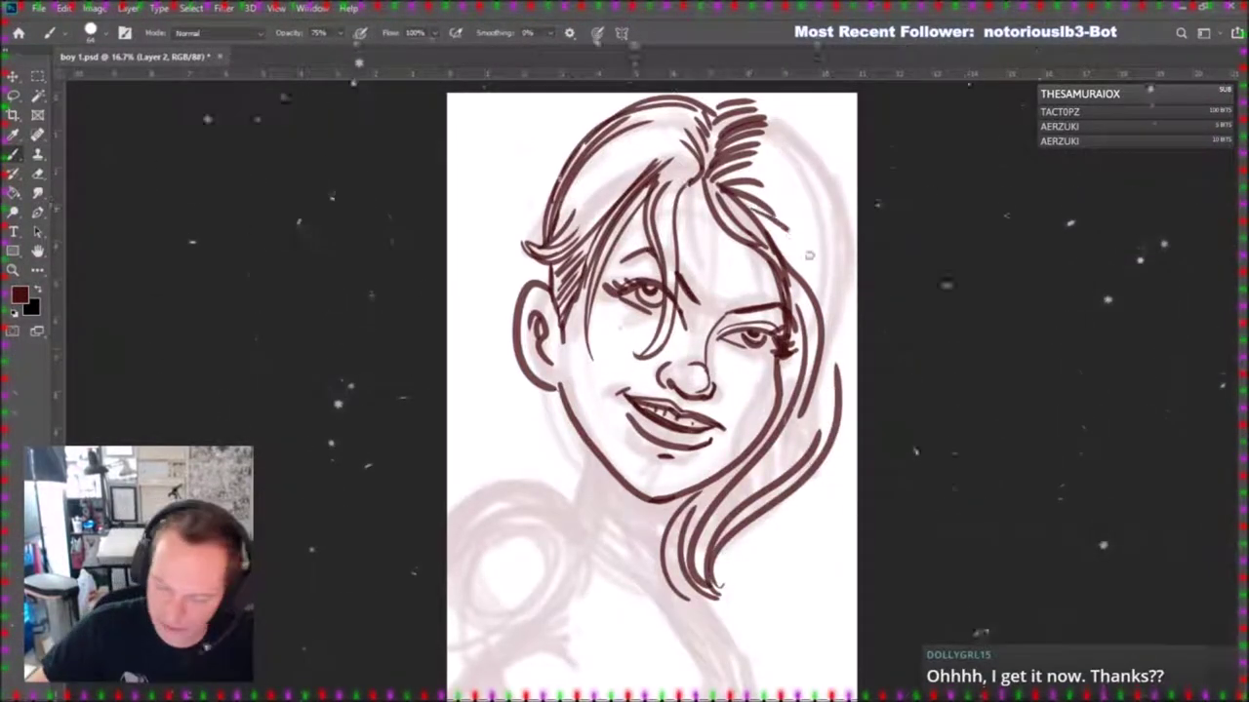
Ink long strands flowing from the parting and the outer hair contour from the crown down beside the cheek.
left_click_drag(753, 209, 837, 363)
left_click_drag(759, 189, 841, 357)
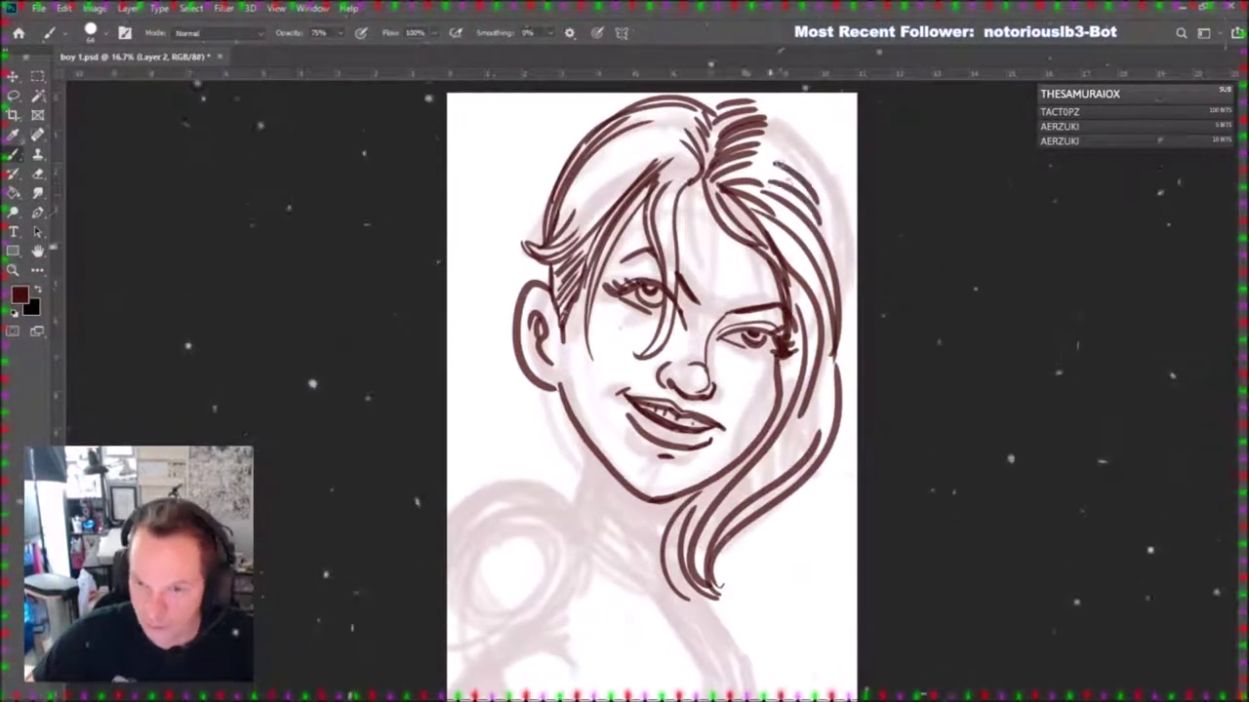
mouse_move(746, 105)
left_mouse_down()
mouse_move(827, 181)
mouse_move(841, 228)
left_mouse_up()
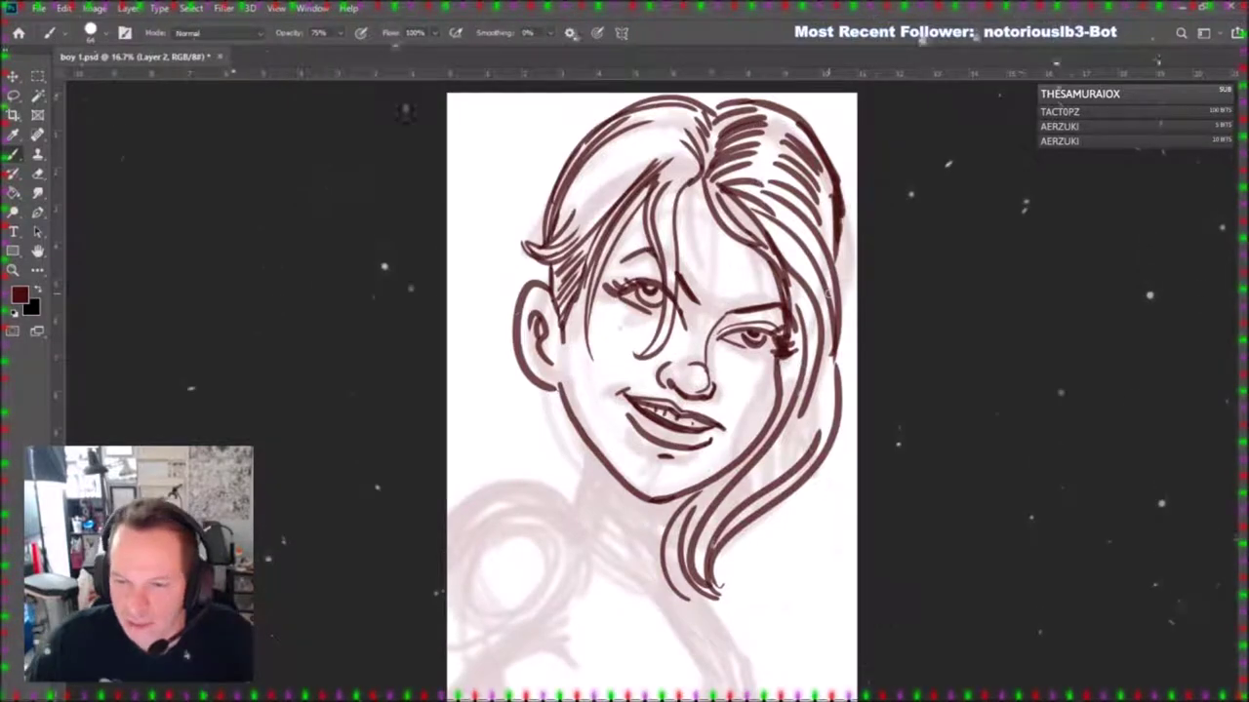
left_click_drag(837, 240, 838, 356)
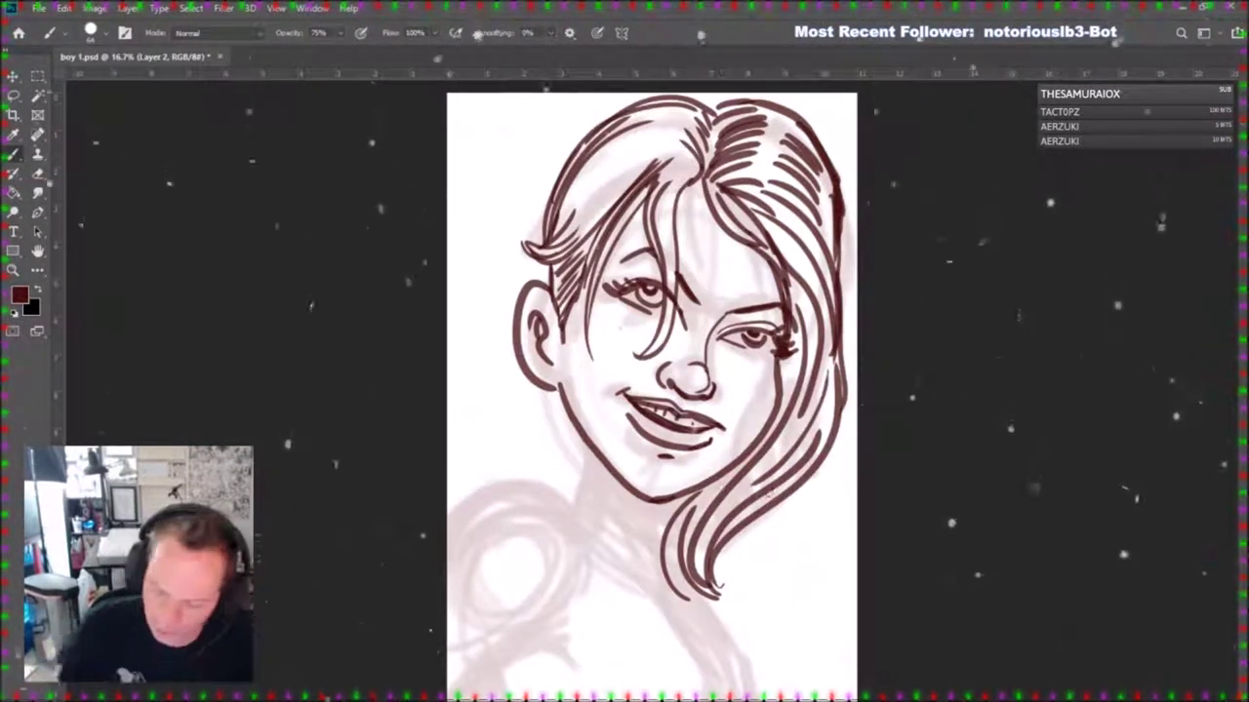
Add a flick at the long lock's tip and fill the dark gap between the cheek and the hair.
left_click_drag(710, 573, 741, 598)
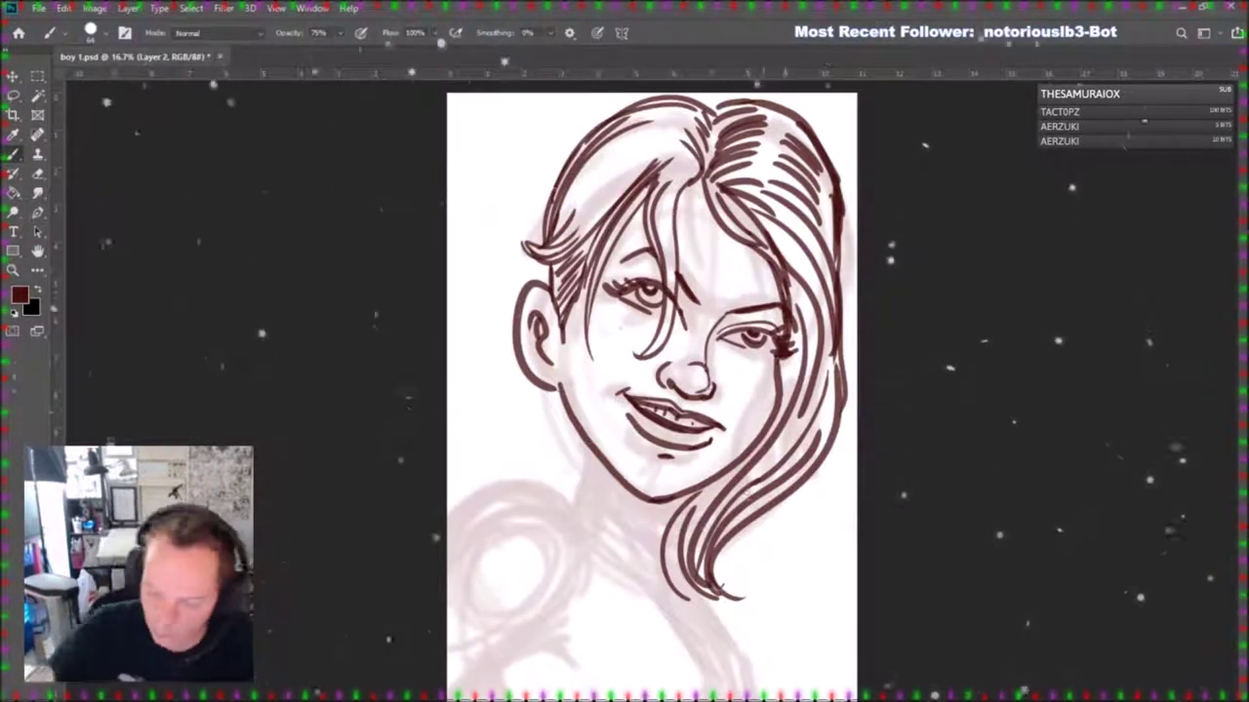
left_click_drag(784, 357, 784, 394)
left_click_drag(802, 299, 759, 455)
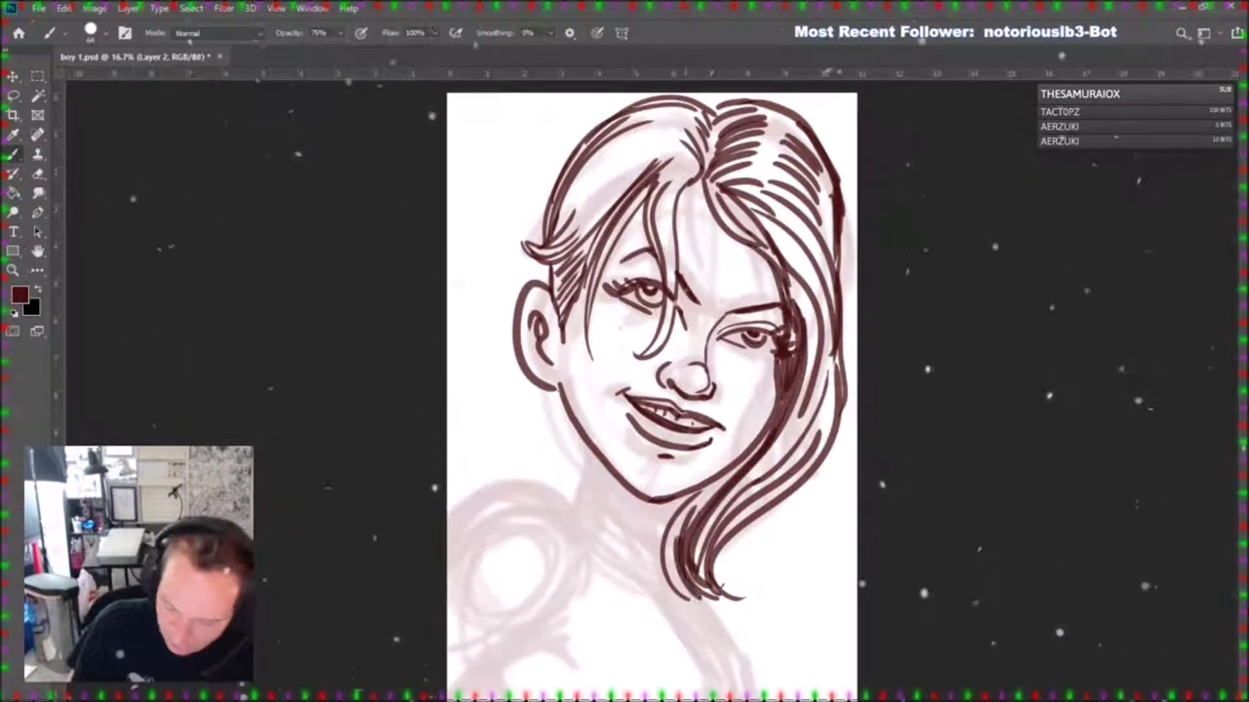
Erase the heavy outer hair contour beside the face and redraw it as a smooth curve with inner strands.
left_click_drag(837, 208, 838, 322)
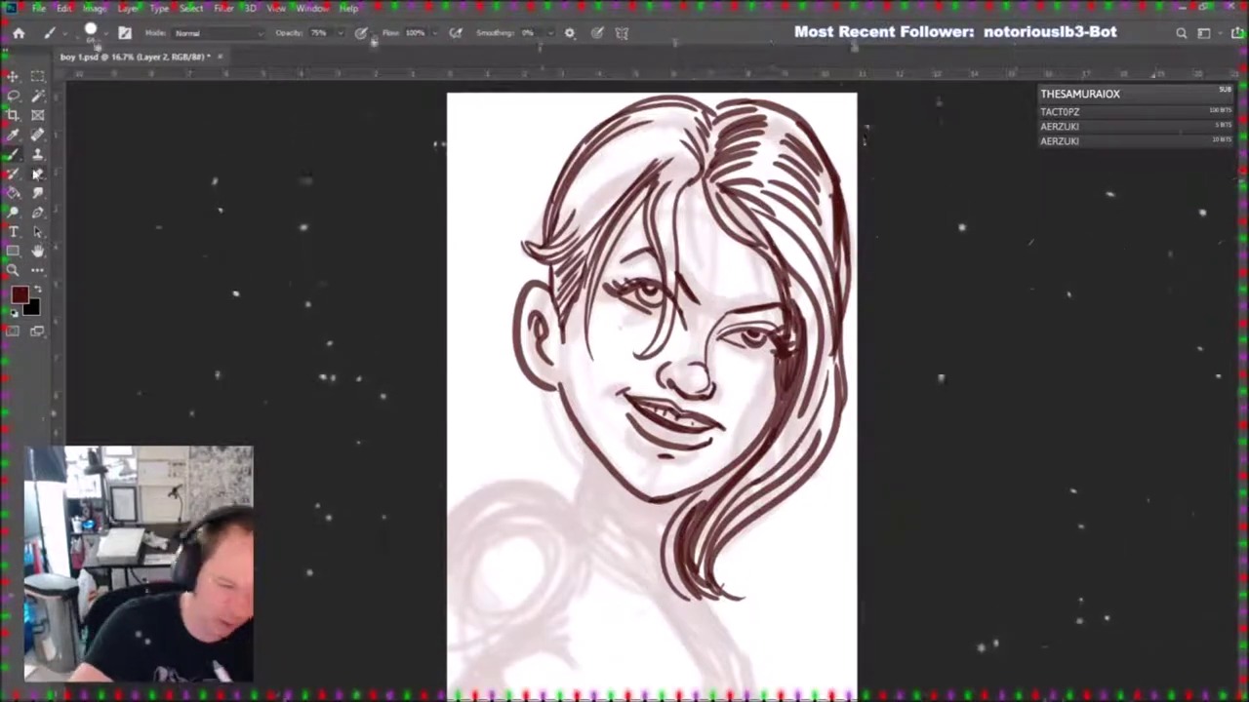
key("e")
left_click_drag(844, 287, 849, 196)
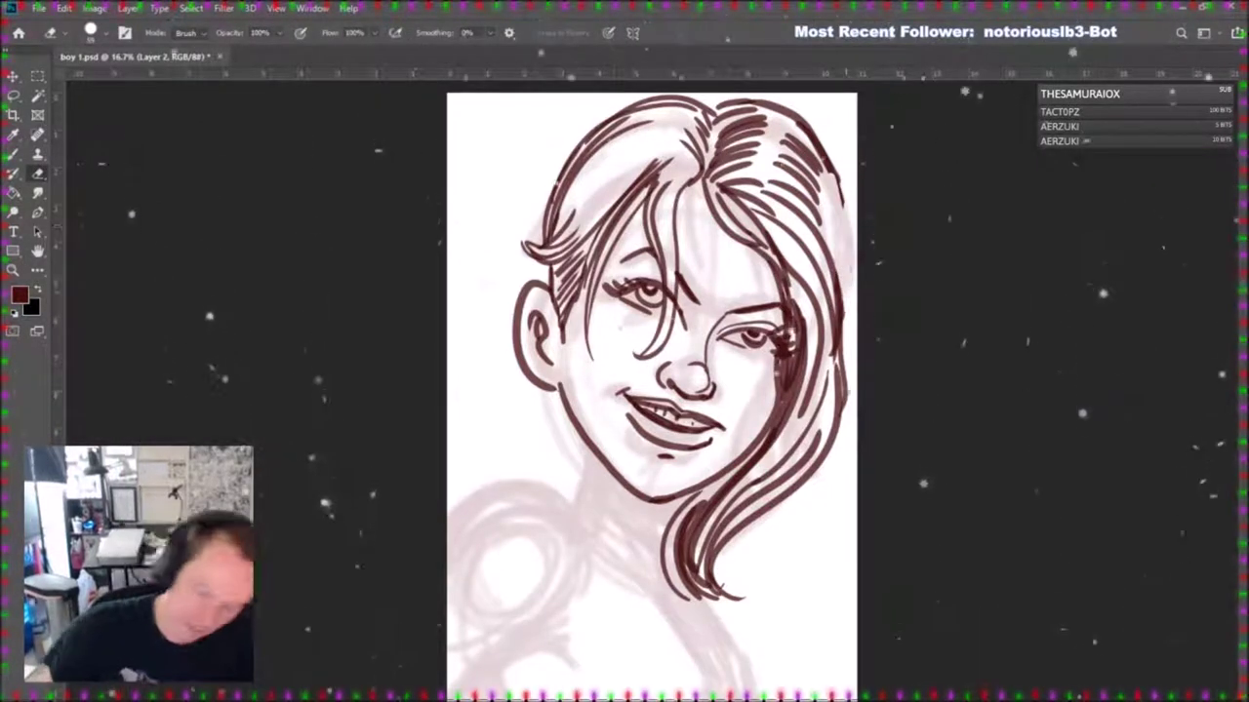
key("b")
left_click_drag(826, 168, 841, 359)
left_click_drag(827, 208, 839, 305)
mouse_move(832, 167)
left_mouse_down()
mouse_move(838, 366)
mouse_move(818, 408)
left_mouse_up()
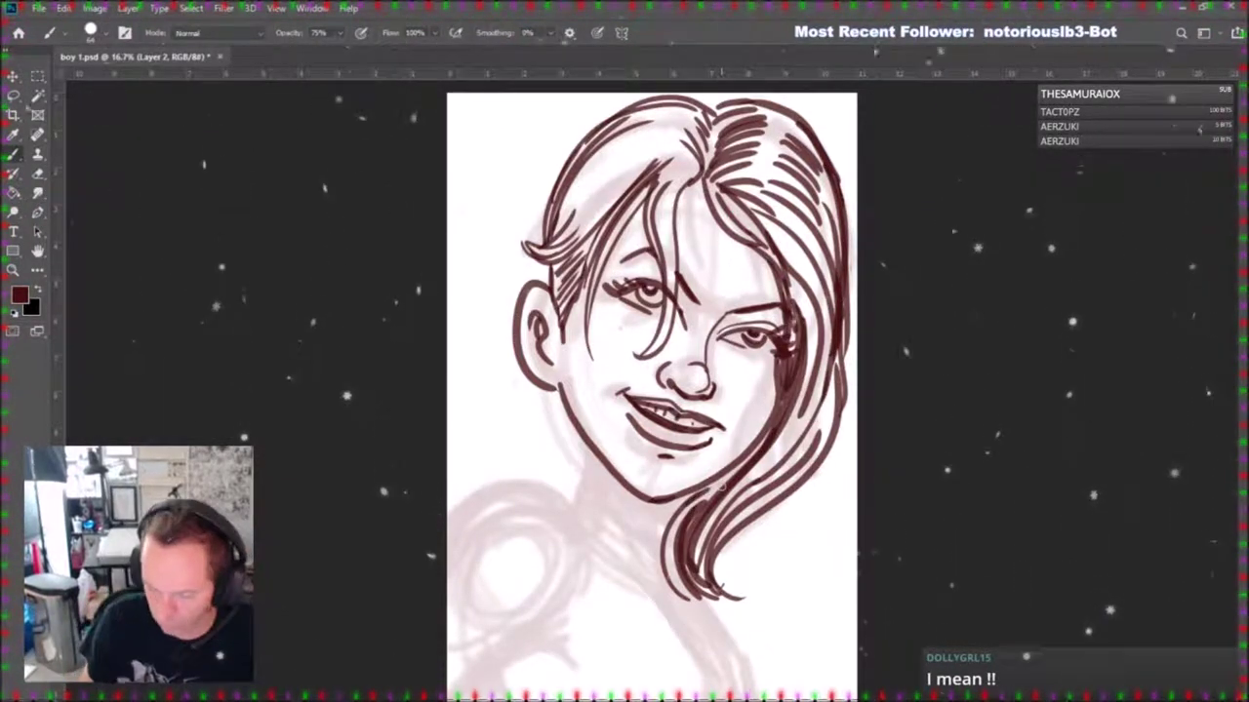
Erase the lower end of the long lock and redraw it as shorter, flicked tips just below the jaw.
left_click(38, 174)
mouse_move(670, 542)
left_mouse_down()
mouse_move(680, 597)
mouse_move(702, 546)
mouse_move(727, 606)
mouse_move(680, 508)
mouse_move(706, 569)
mouse_move(741, 598)
left_mouse_up()
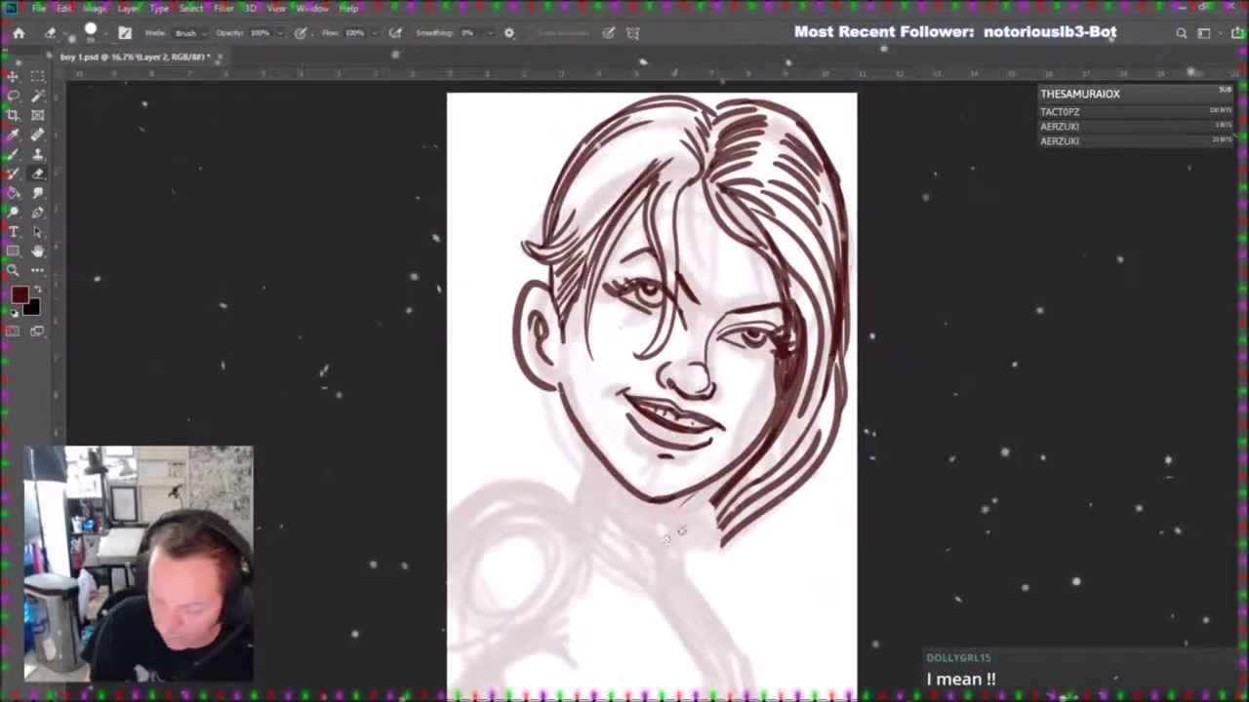
left_click(13, 155)
mouse_move(778, 504)
left_mouse_down()
mouse_move(773, 558)
mouse_move(685, 562)
mouse_move(720, 529)
mouse_move(688, 543)
left_mouse_up()
left_click_drag(724, 493, 681, 537)
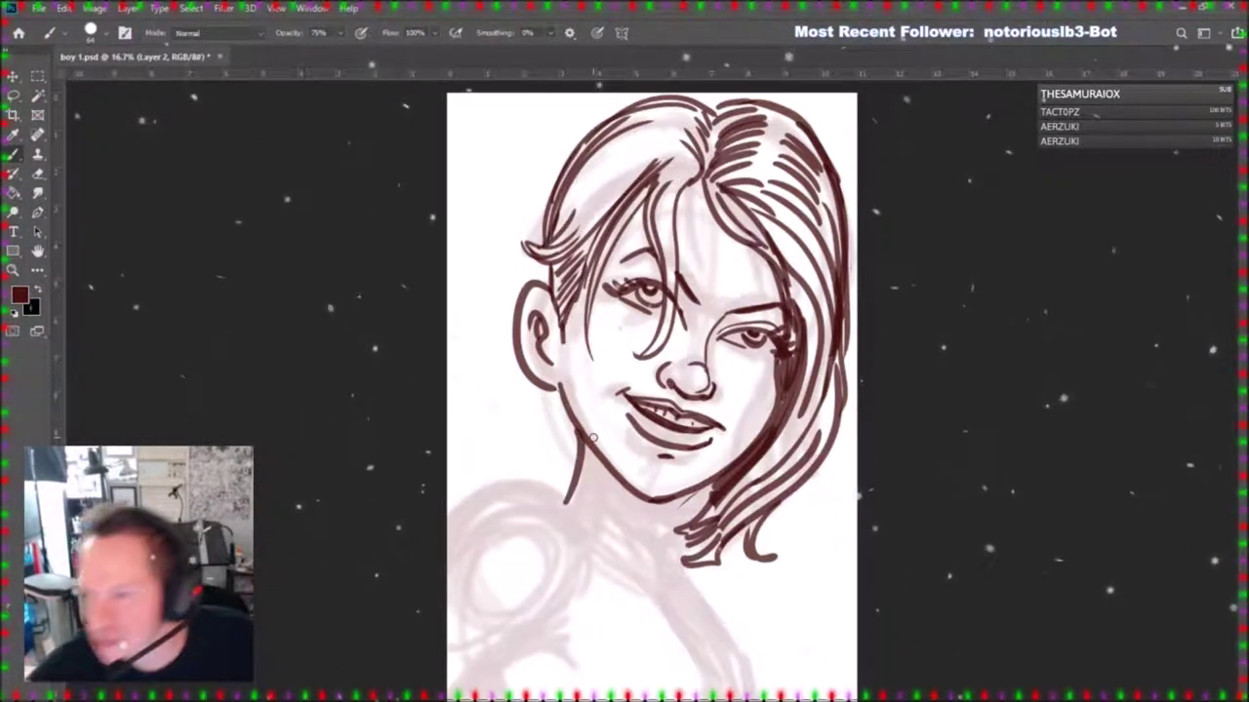
Ink the neck's sides with the shadow edge under the chin, and the shoulder's upper contour out to the canvas edge.
mouse_move(577, 476)
left_mouse_down()
mouse_move(669, 512)
mouse_move(655, 507)
mouse_move(663, 563)
left_mouse_up()
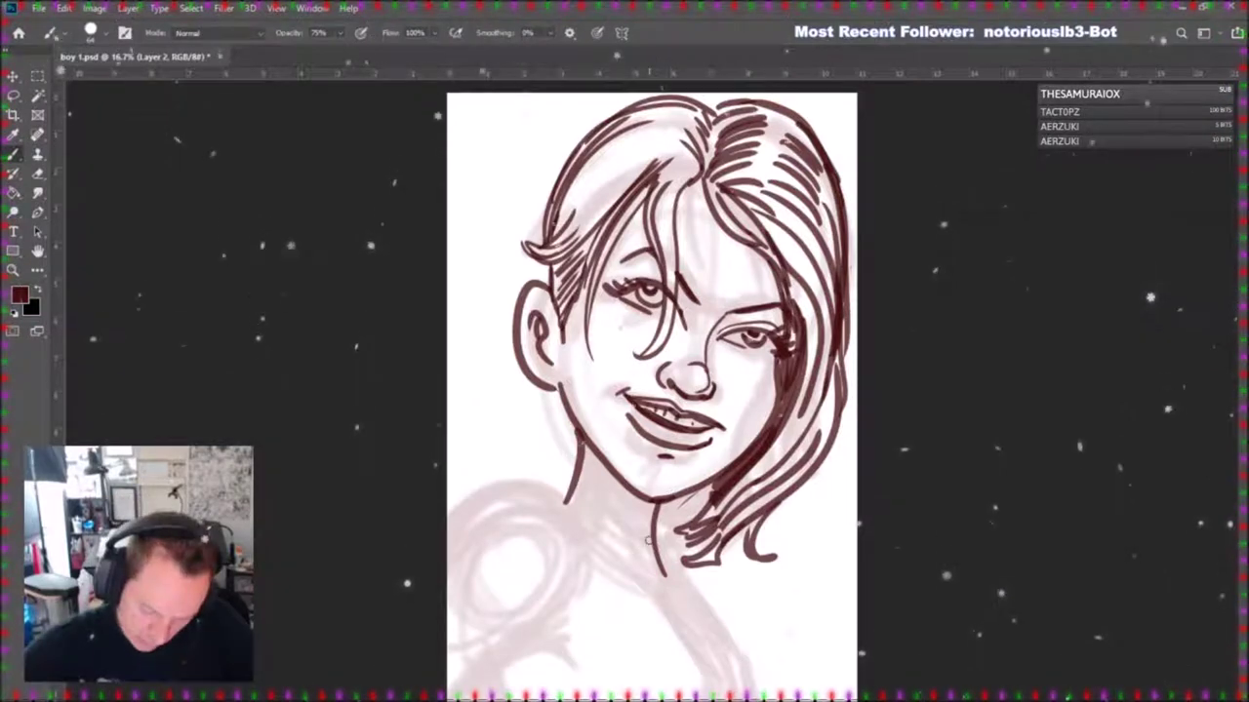
mouse_move(647, 540)
left_mouse_down()
mouse_move(612, 523)
mouse_move(584, 480)
left_mouse_up()
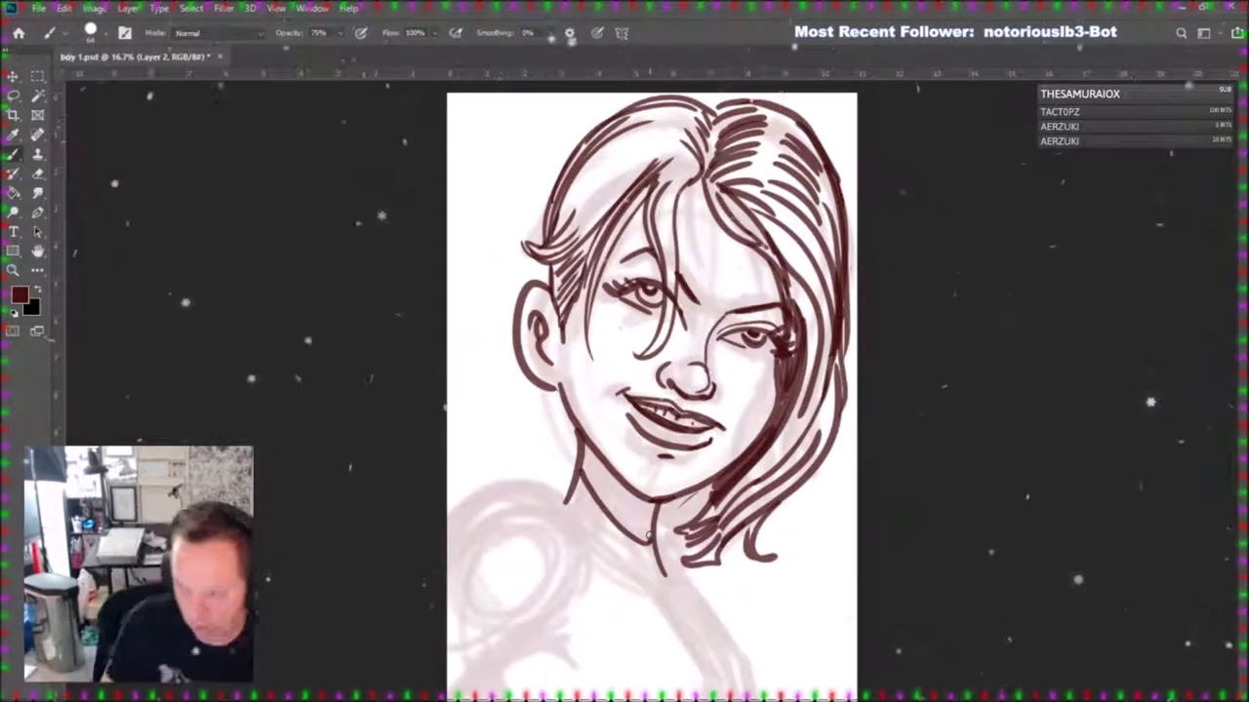
left_click_drag(564, 503, 405, 618)
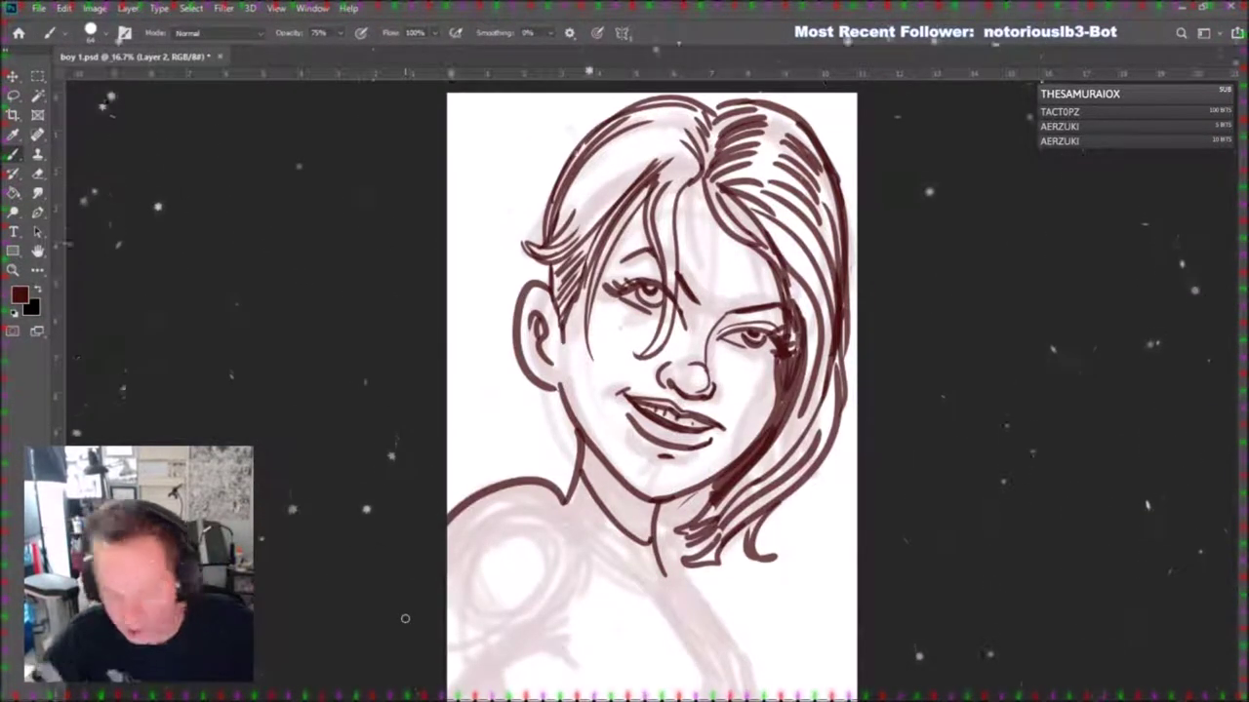
Ink the collar edge around the base of the neck, with a thicker line where it meets the shoulder.
left_click_drag(591, 543, 545, 478)
mouse_move(546, 476)
left_mouse_down()
mouse_move(620, 555)
mouse_move(590, 543)
left_mouse_up()
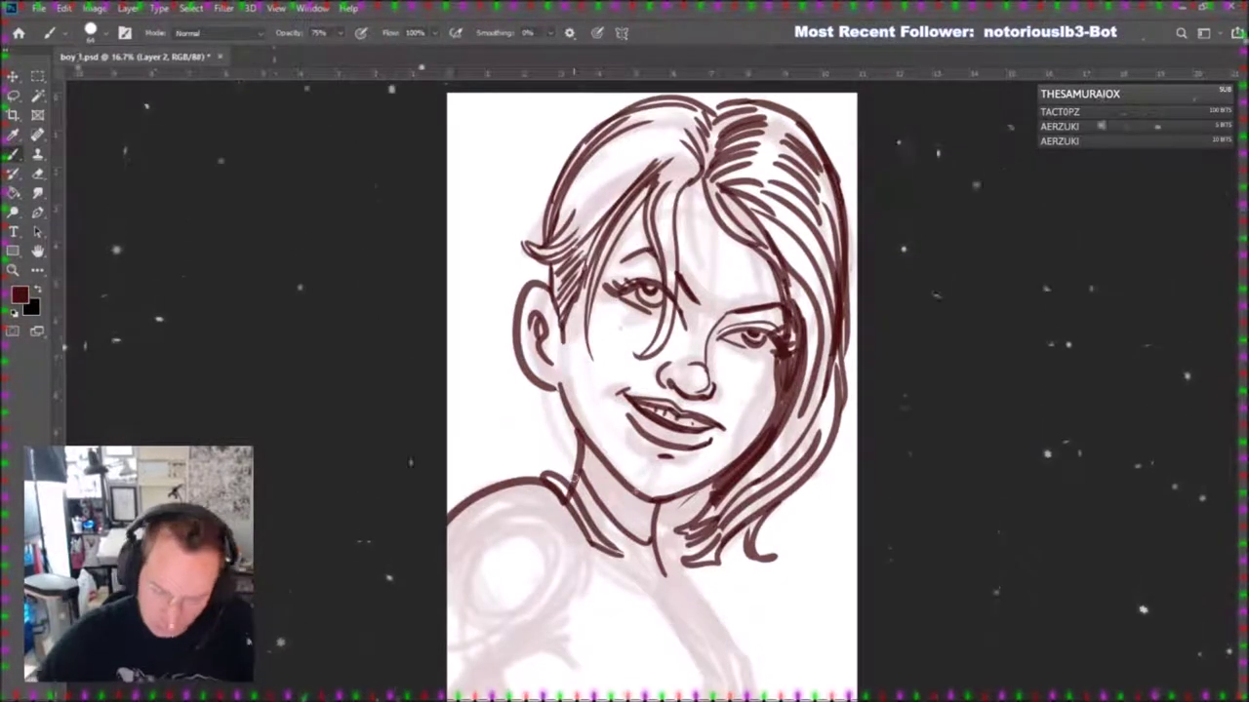
key("e")
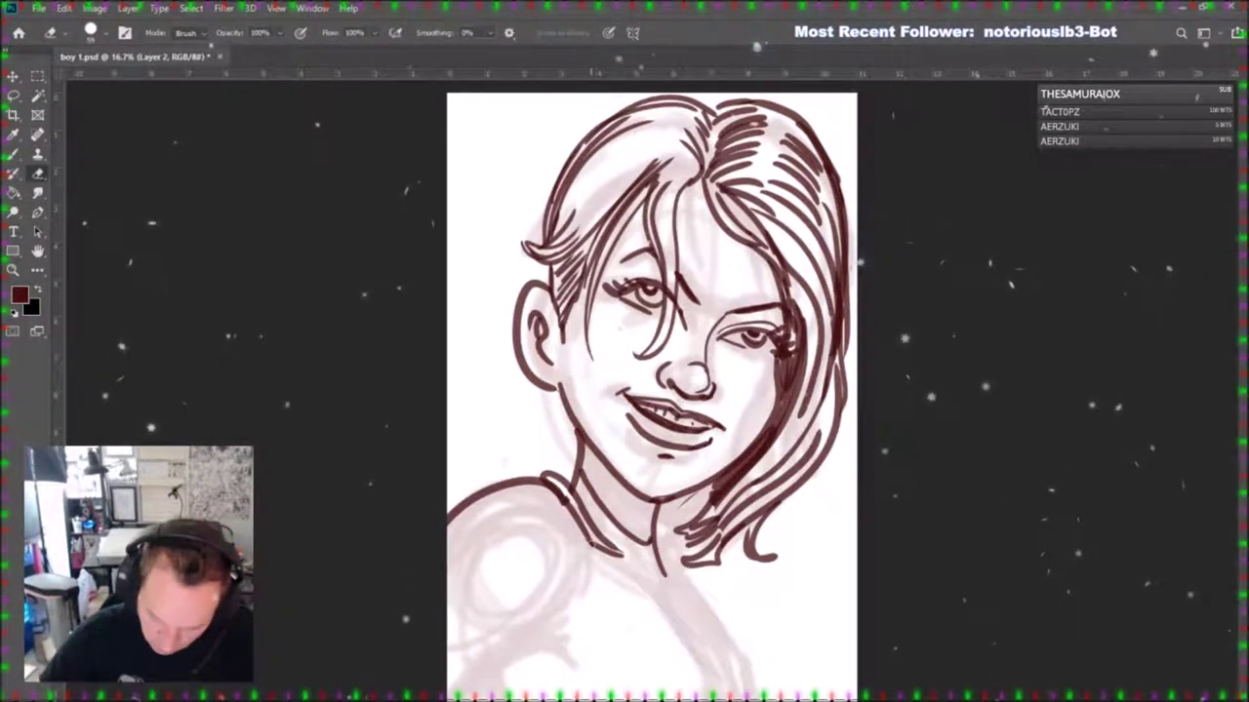
key("b")
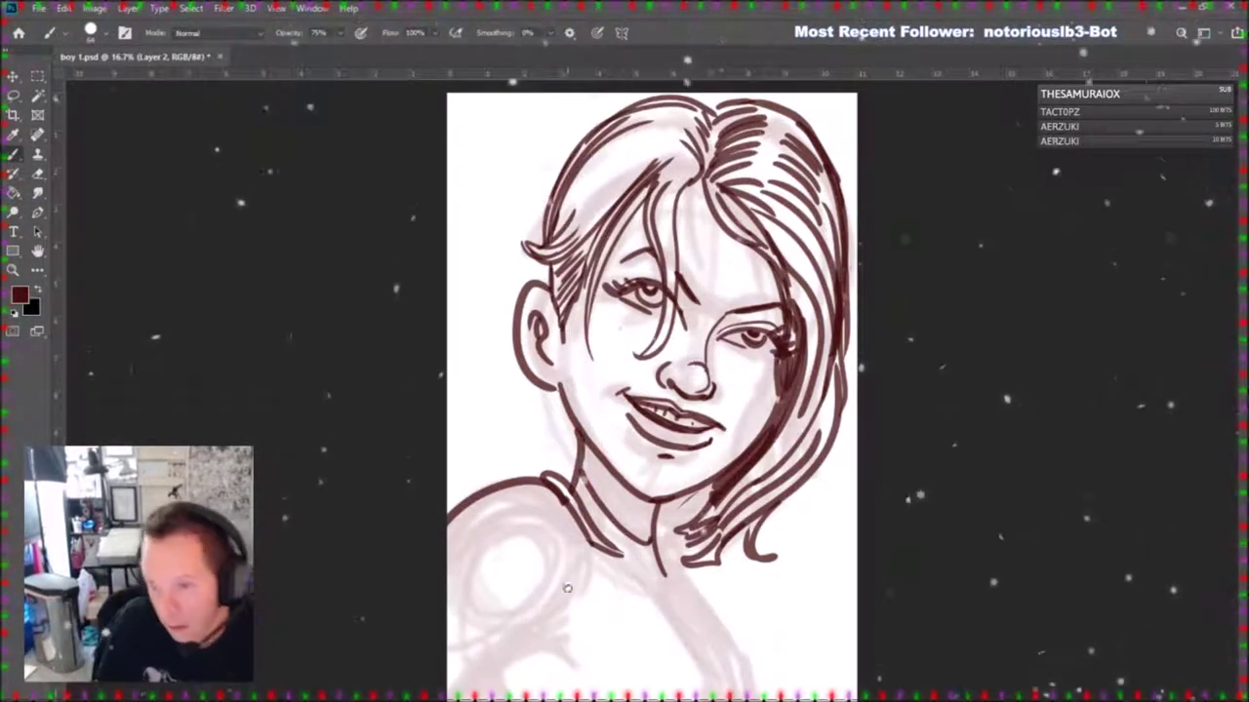
Ink the arm's underside and armpit crease, the far shoulder's contour, and the garment's pointed neckline edges down the chest.
left_click_drag(560, 619, 451, 694)
left_click_drag(529, 645, 570, 633)
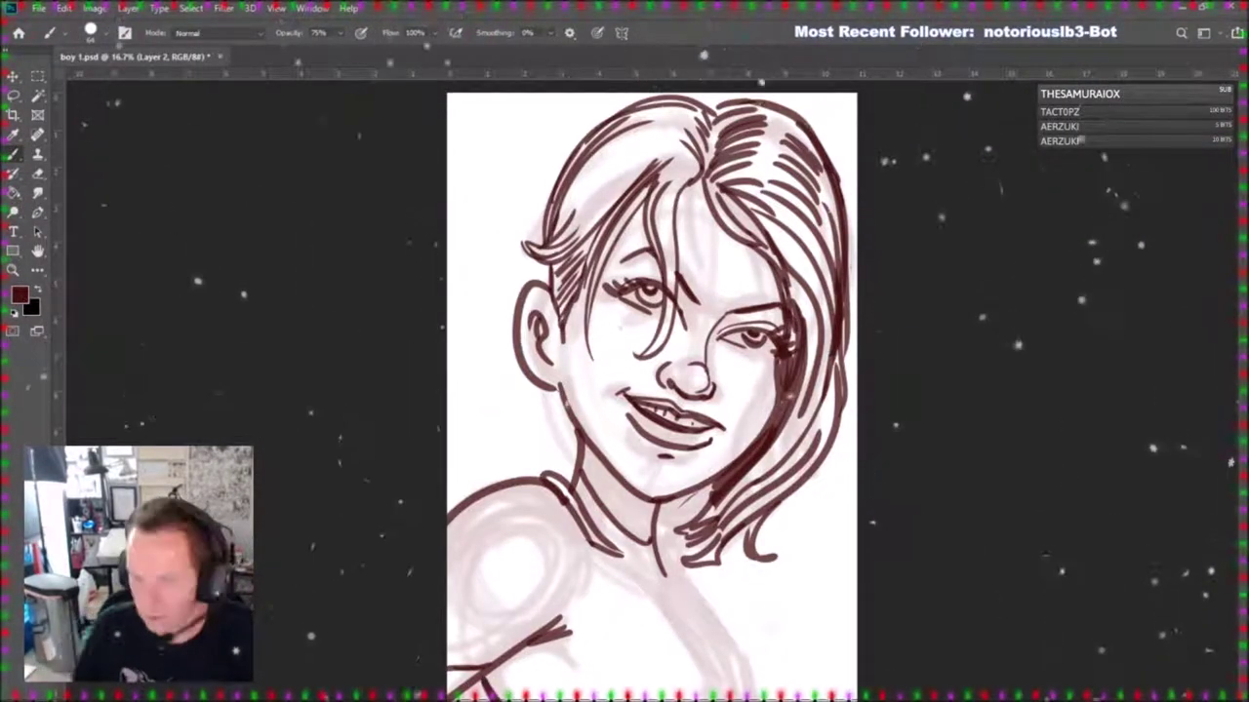
left_click_drag(654, 552, 751, 677)
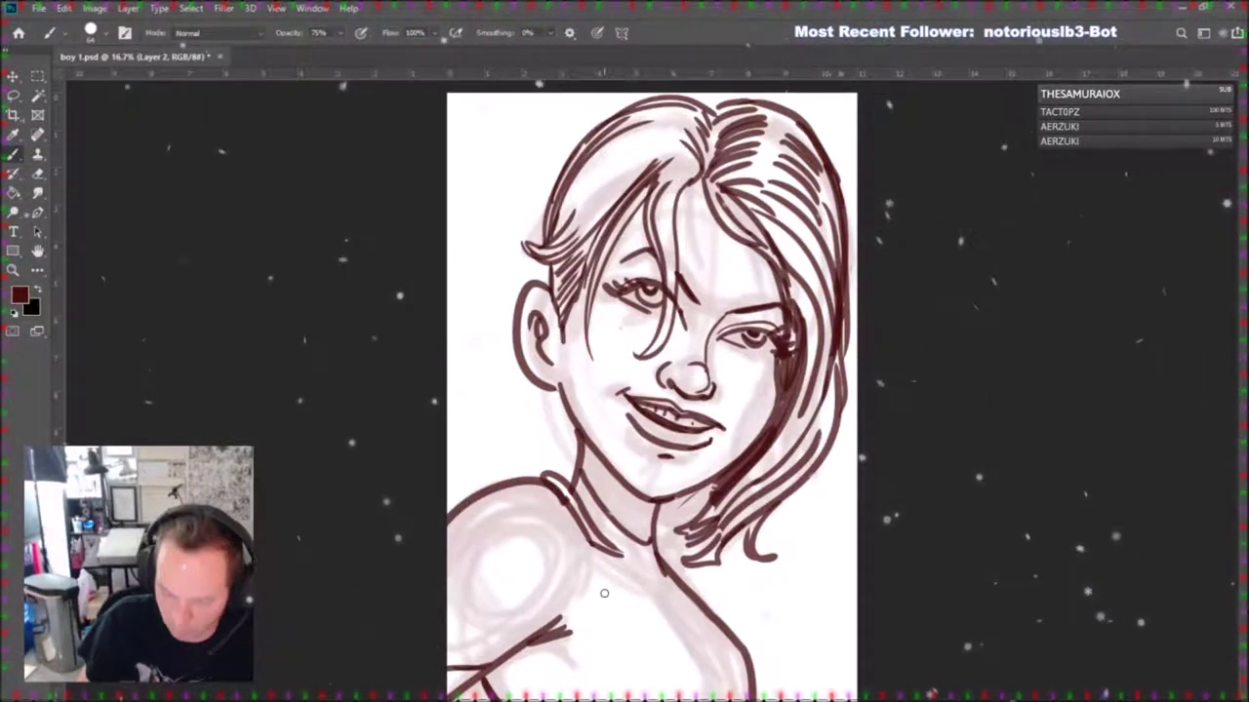
left_click_drag(614, 571, 611, 683)
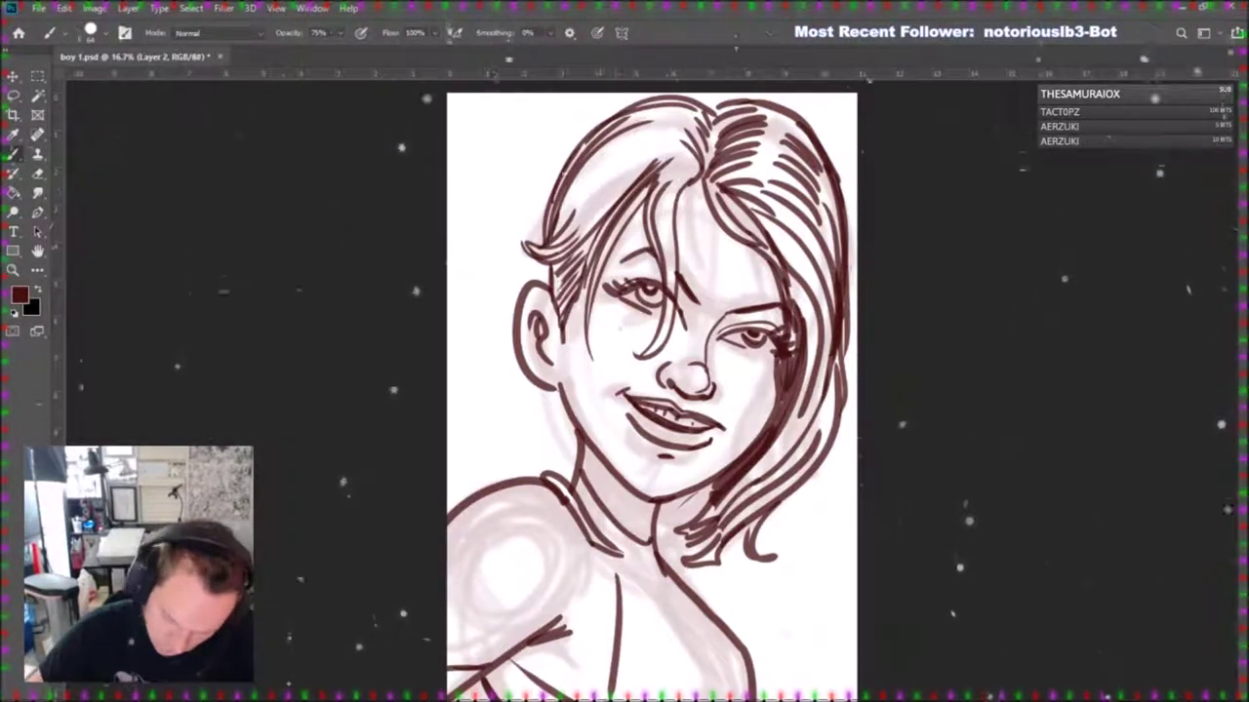
left_click_drag(618, 575, 709, 665)
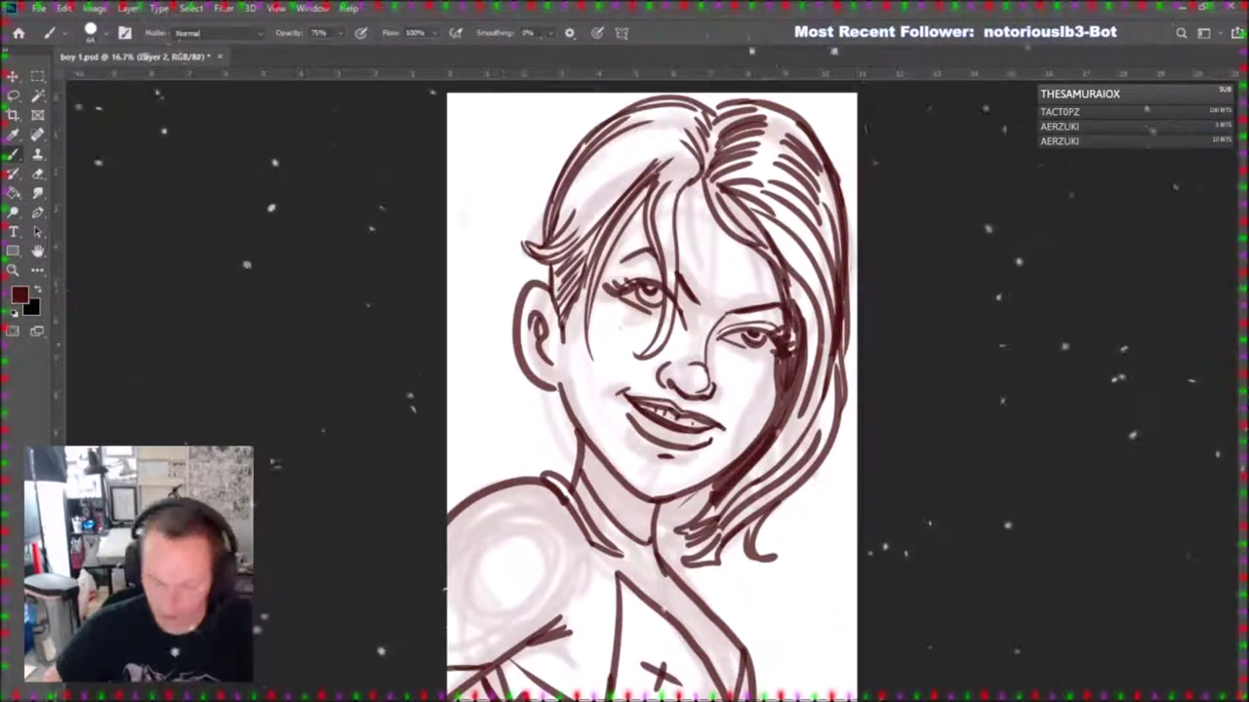
Add short, dark hair strands behind the jaw, just above the far side of the neck.
key("e")
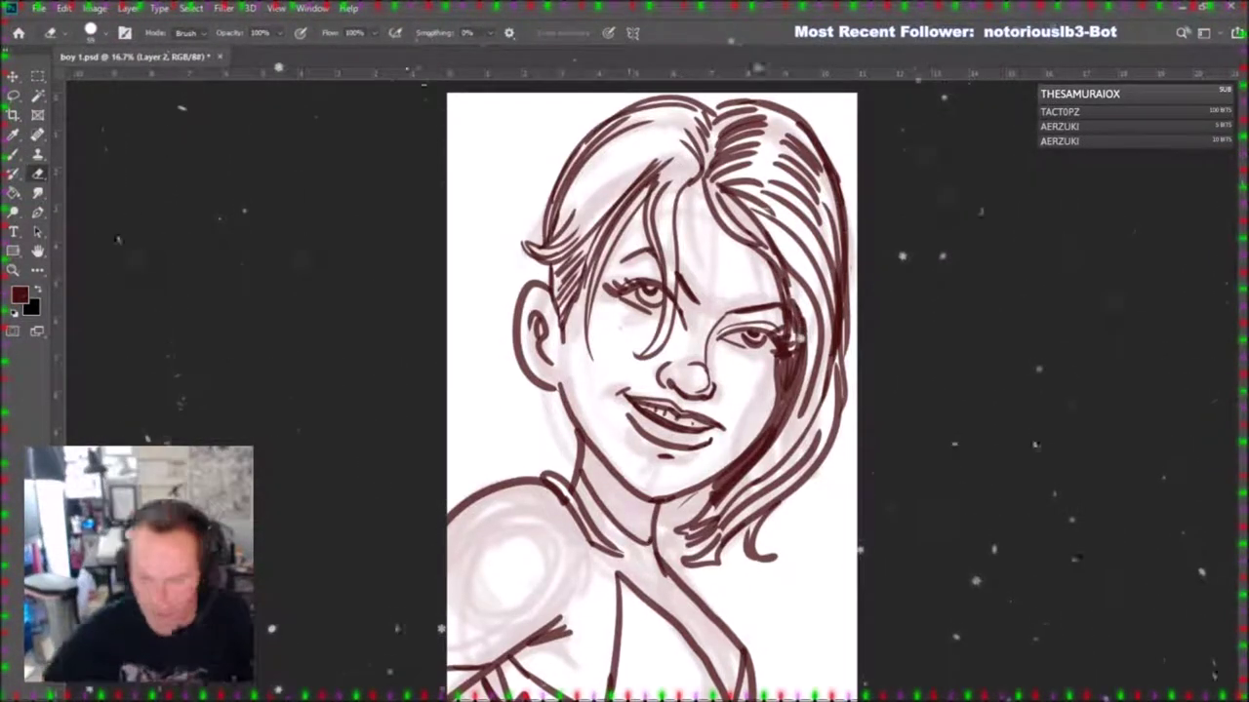
key("b")
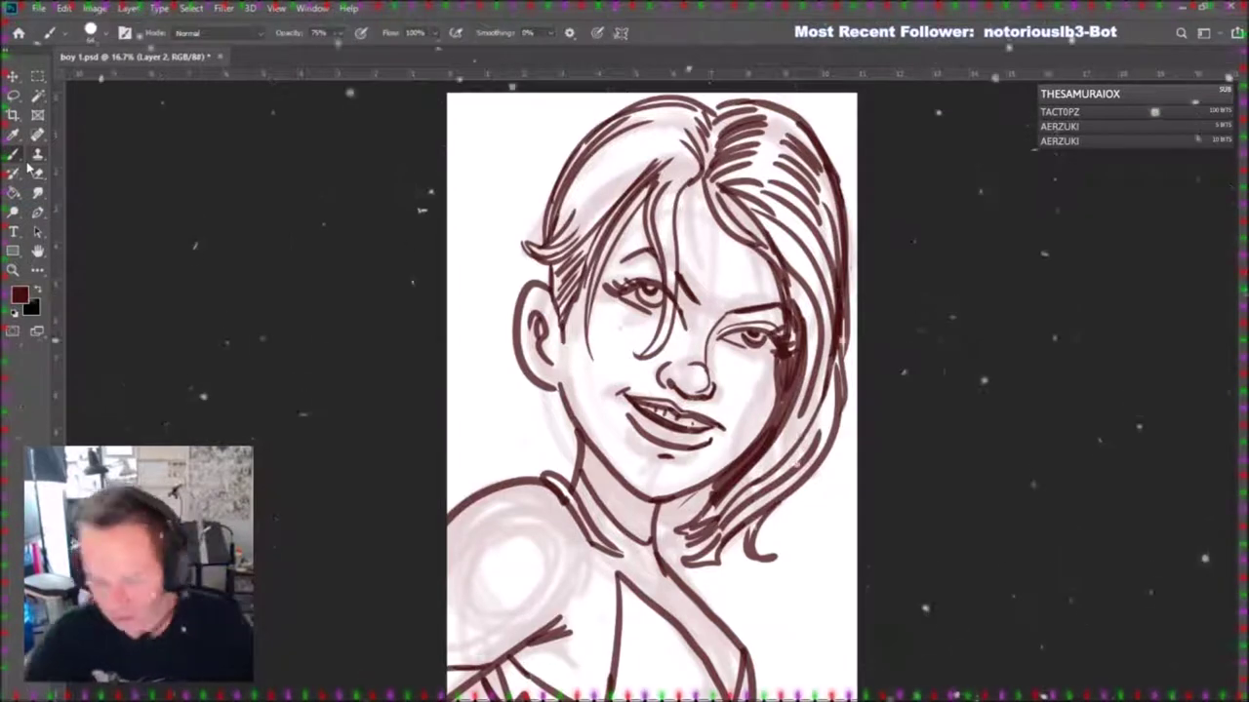
left_click_drag(671, 504, 682, 529)
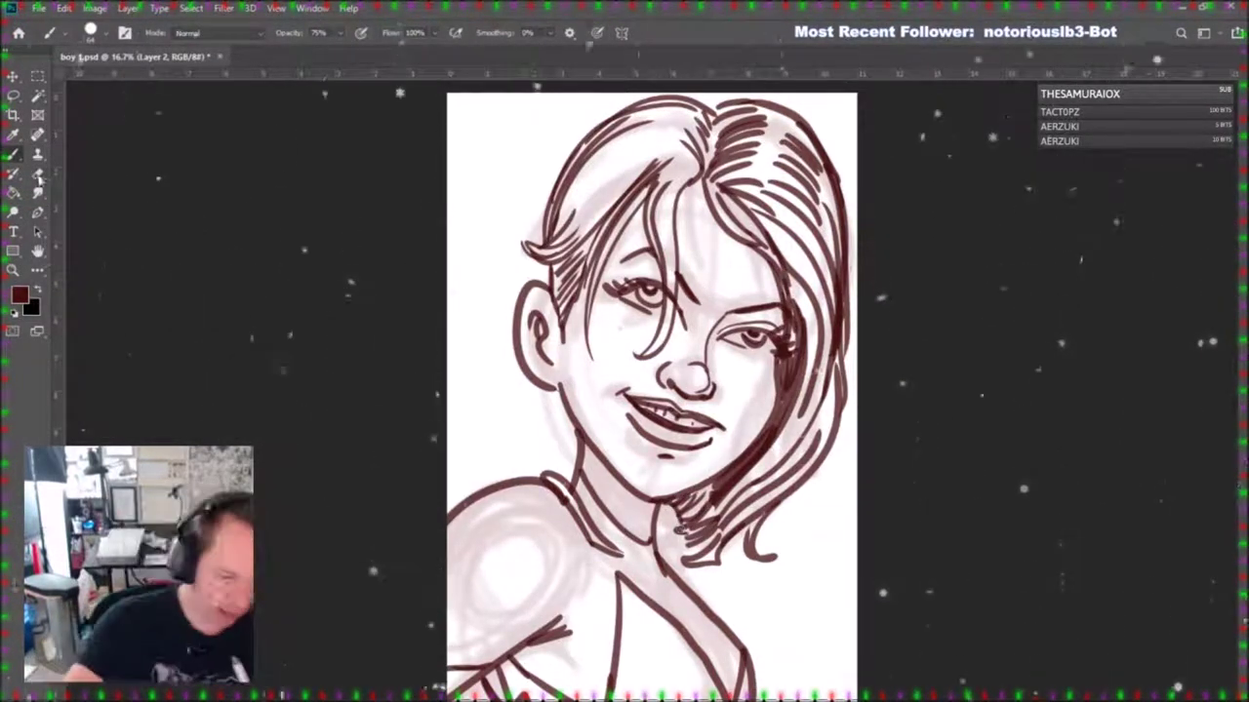
Erase the iris of the eye beside the long hair and redraw it lighter, then trim the line ends at the mouth corners.
key("e")
left_click_drag(742, 336, 763, 339)
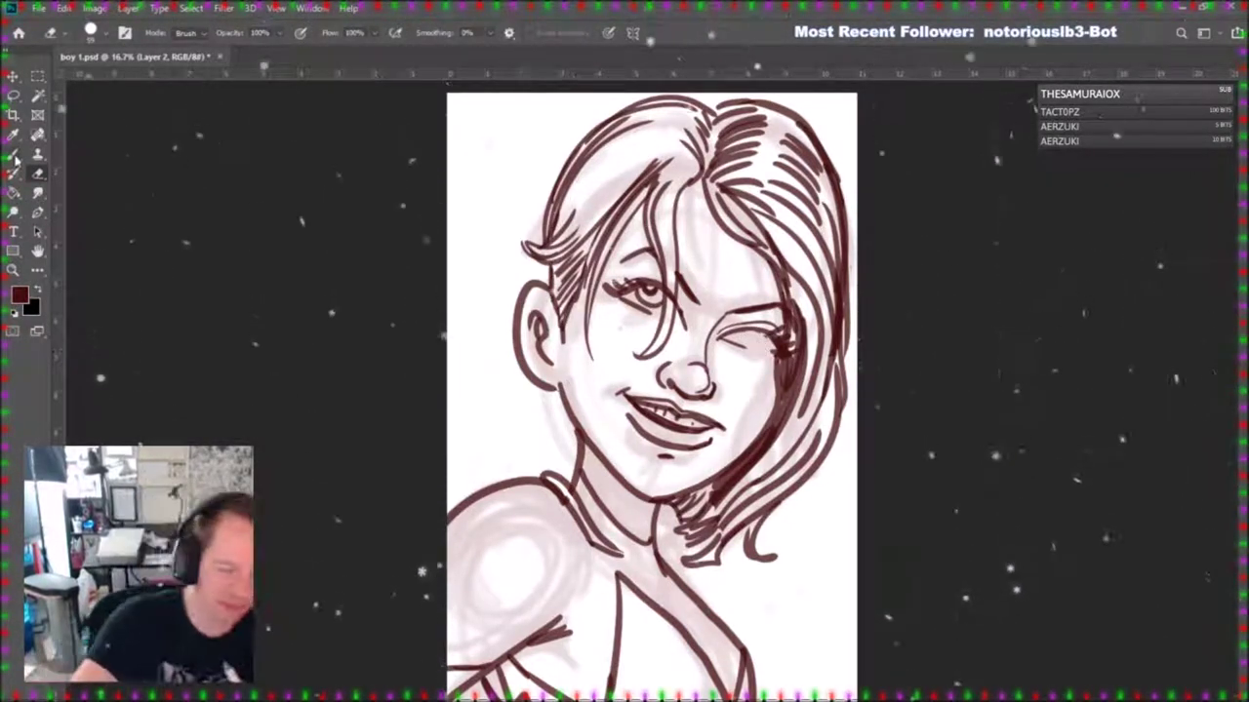
key("b")
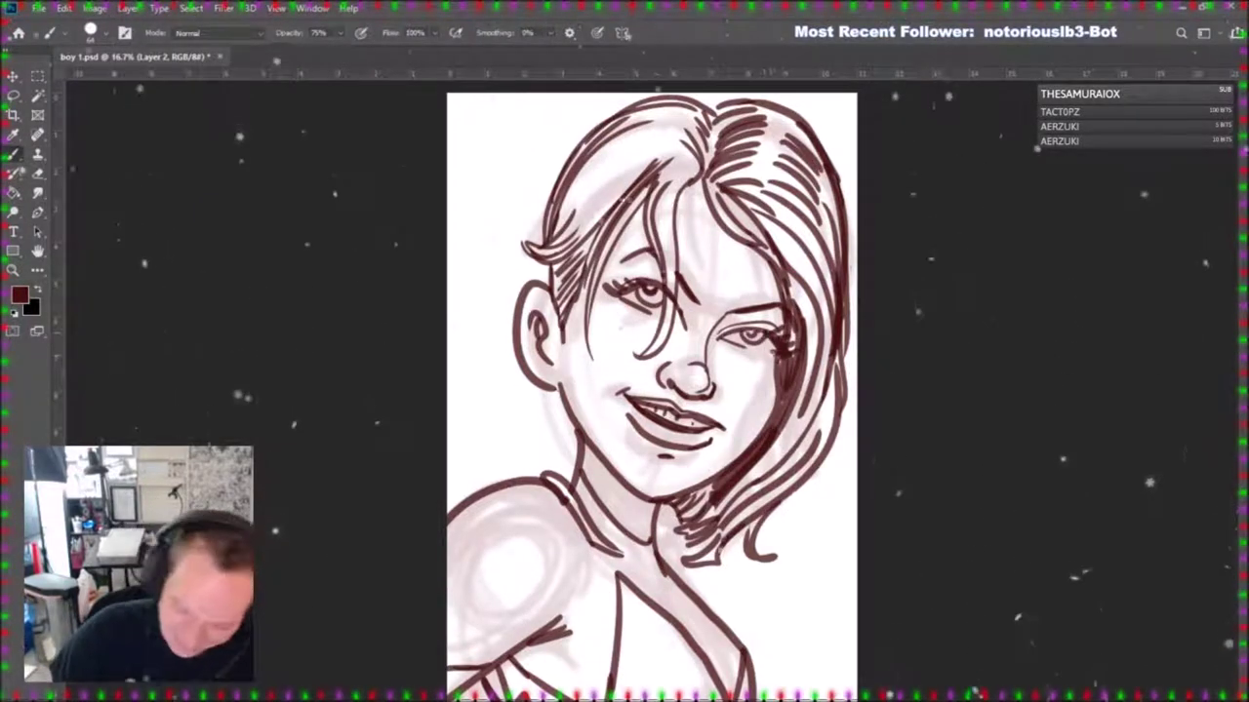
key("e")
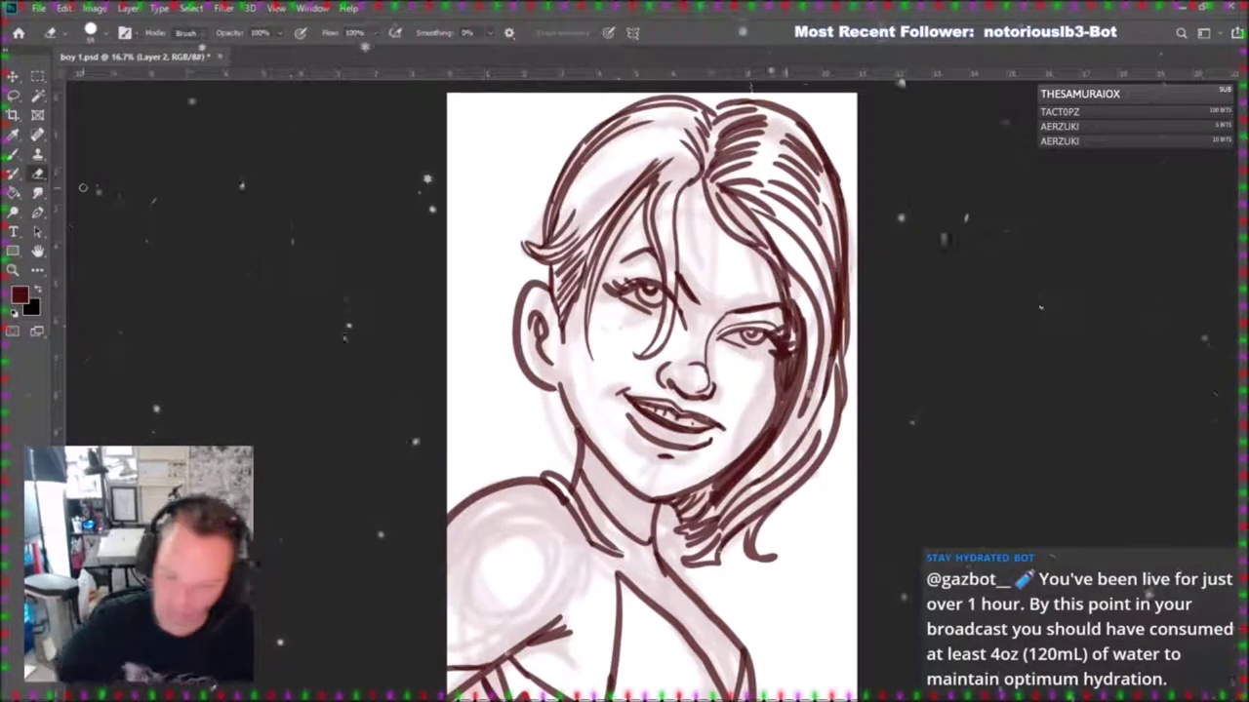
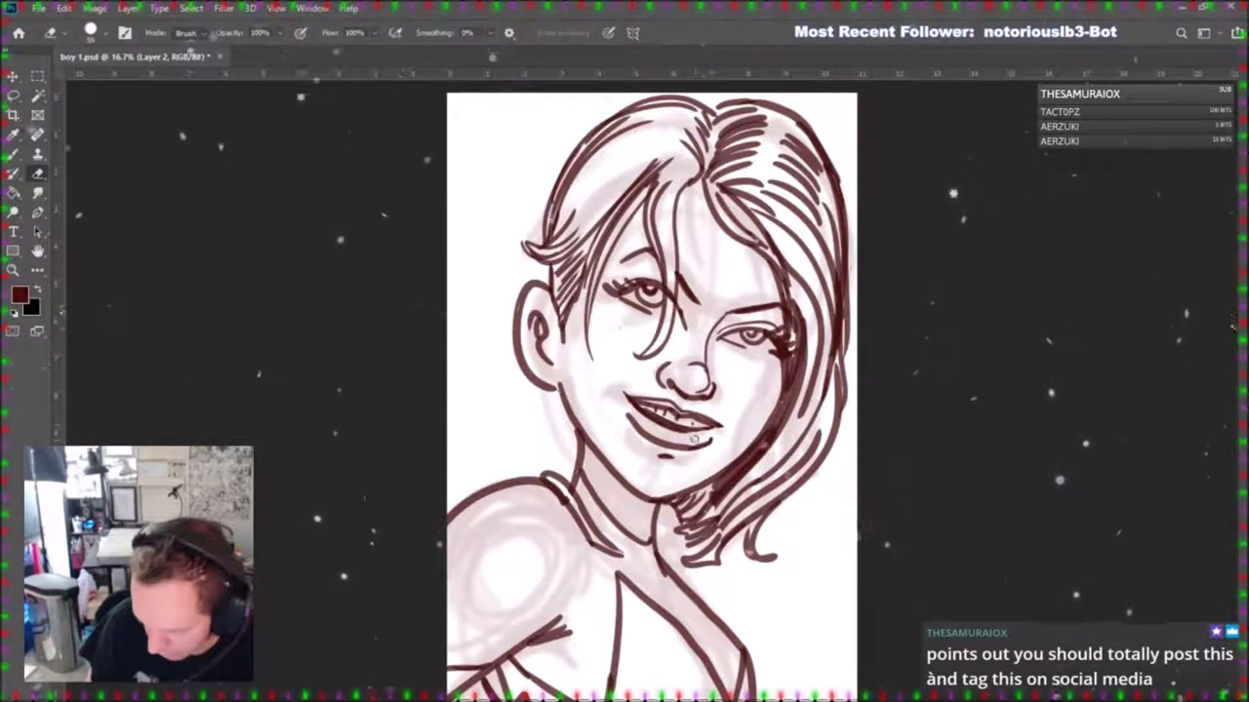
key("b")
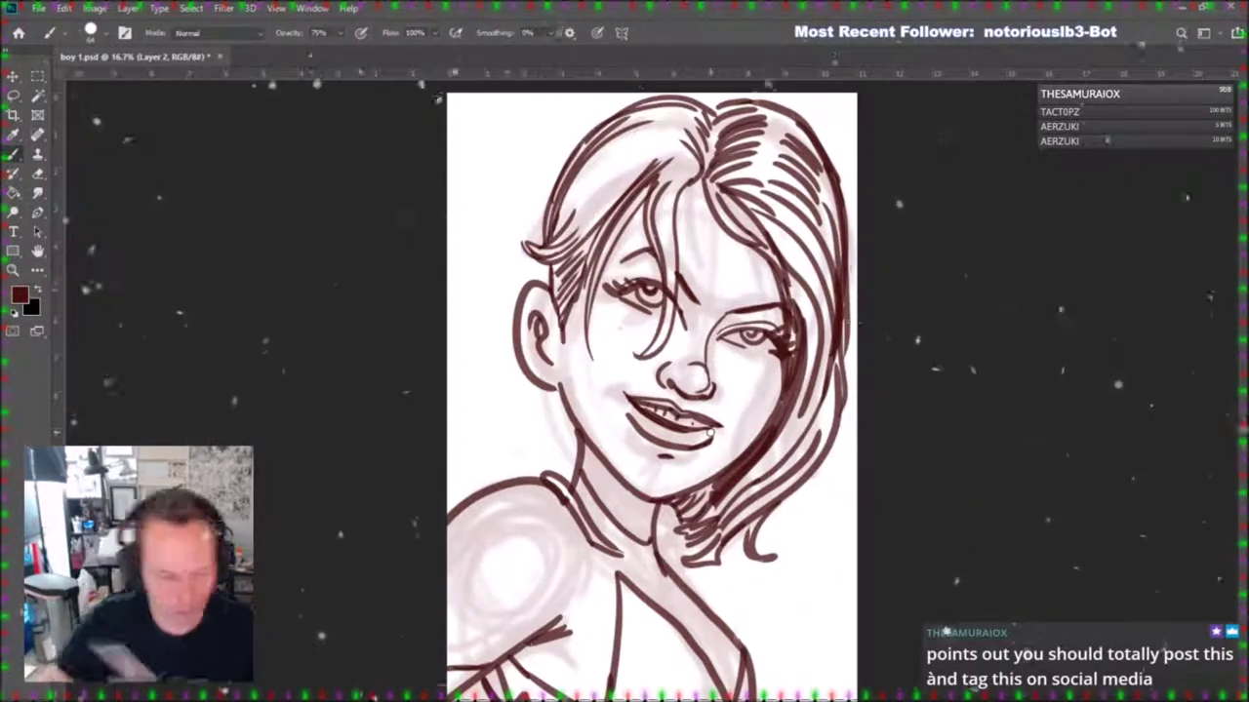
left_click(14, 95)
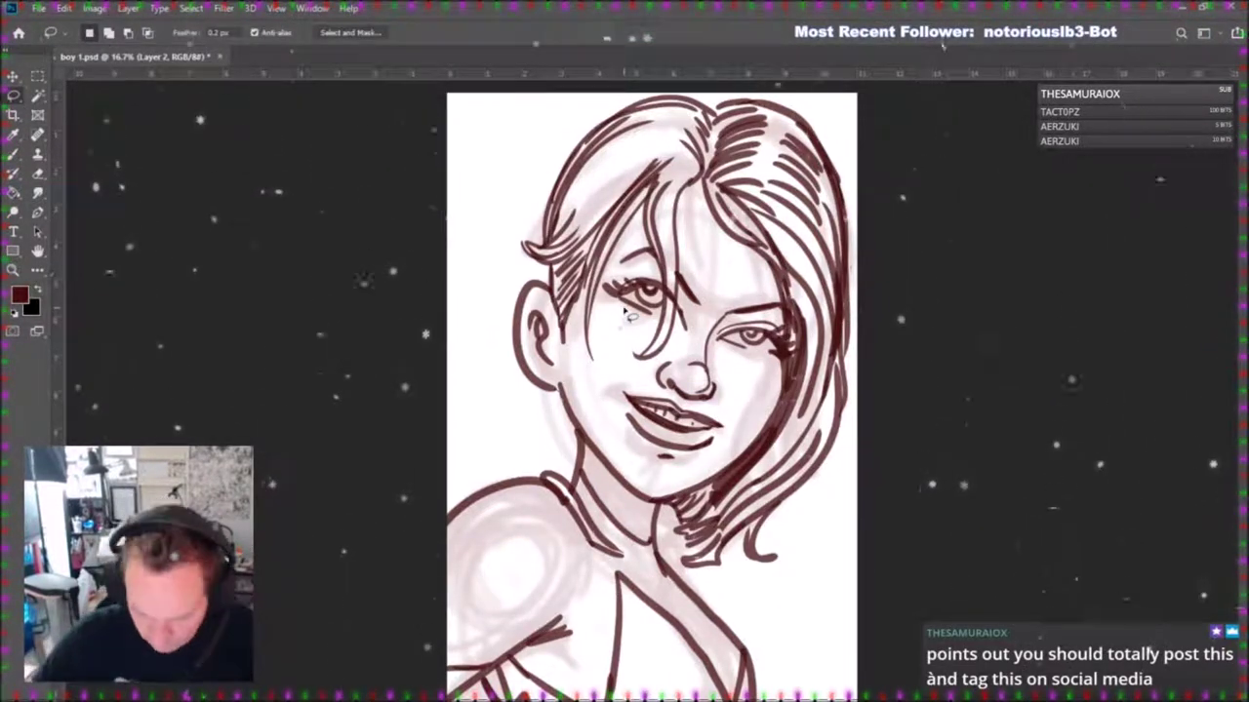
mouse_move(606, 299)
left_mouse_down()
mouse_move(653, 273)
mouse_move(673, 304)
mouse_move(665, 316)
mouse_move(606, 290)
left_mouse_up()
left_click(13, 77)
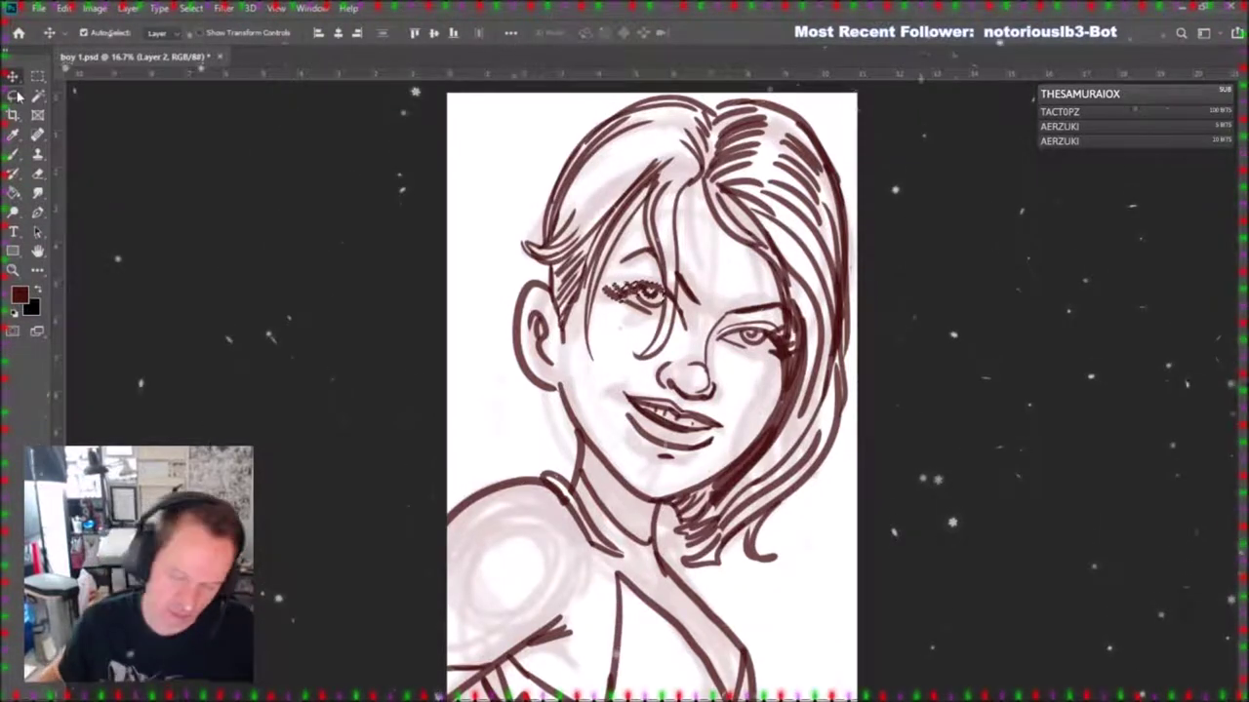
key("ctrl+d")
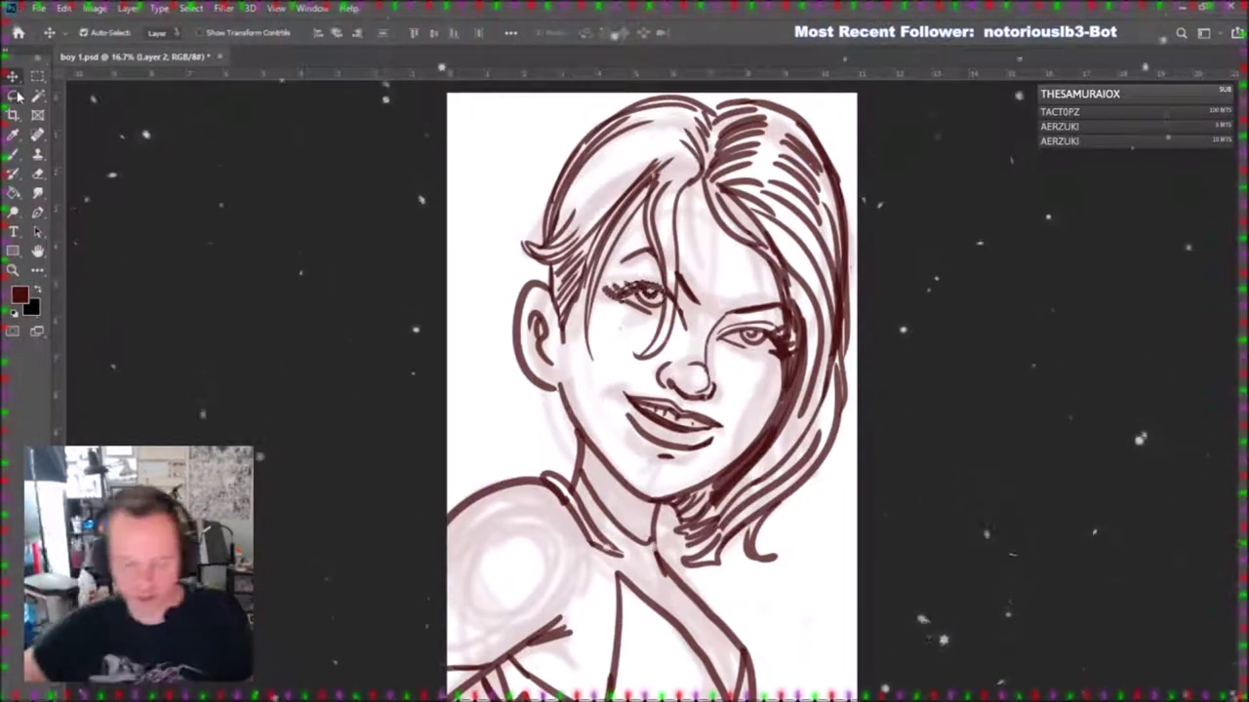
key("ctrl+e")
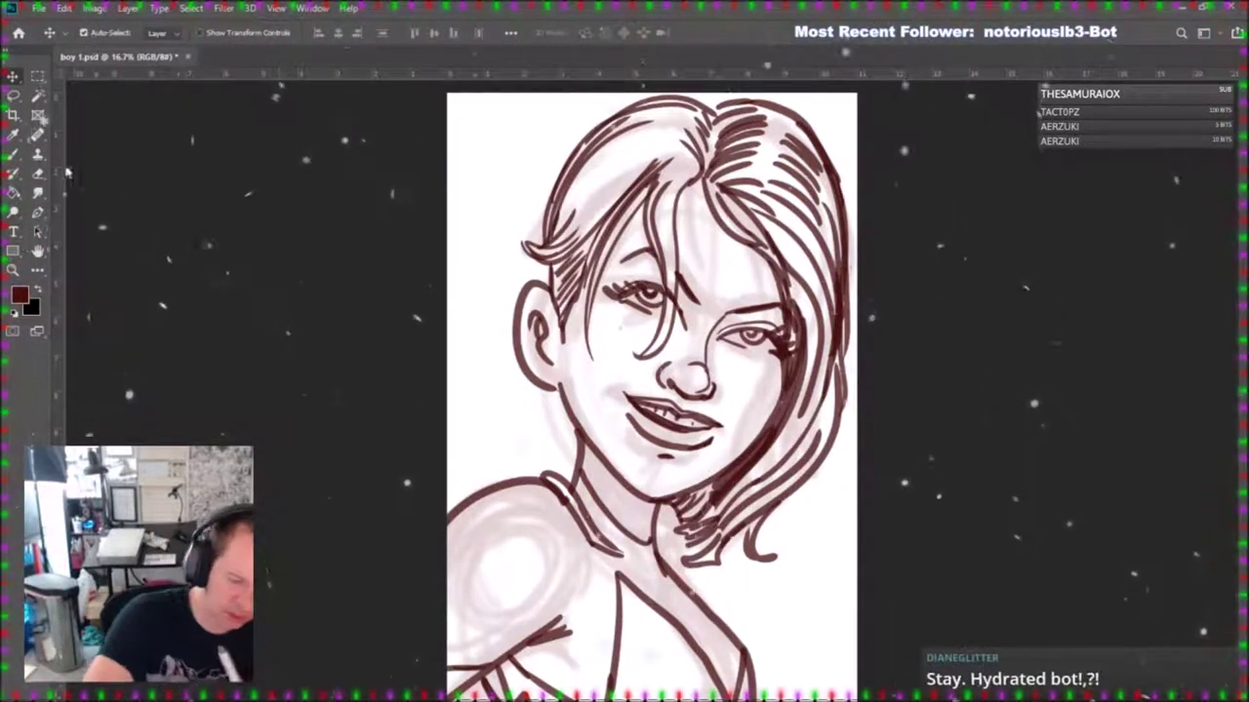
Trim the outer lash tips of the ear-side eye, and ink thin loose strands over the forehead and the long hair's outer side.
key("e")
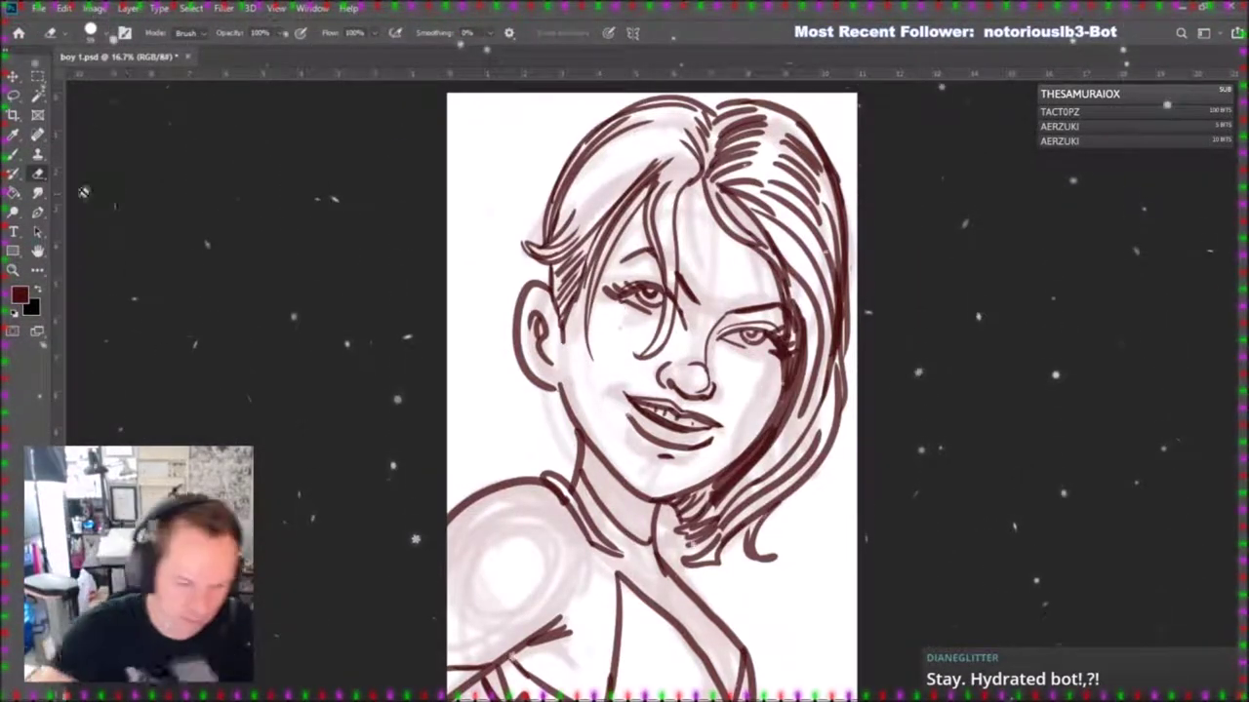
key("ctrl+z")
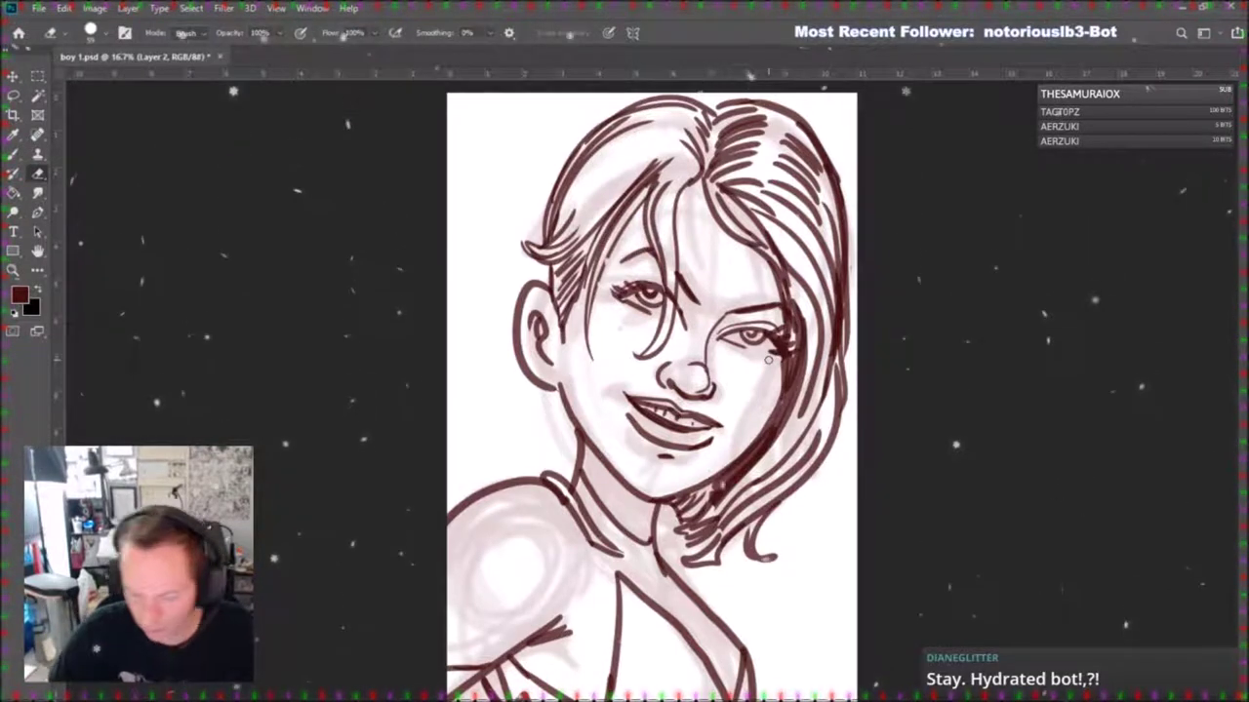
key("b")
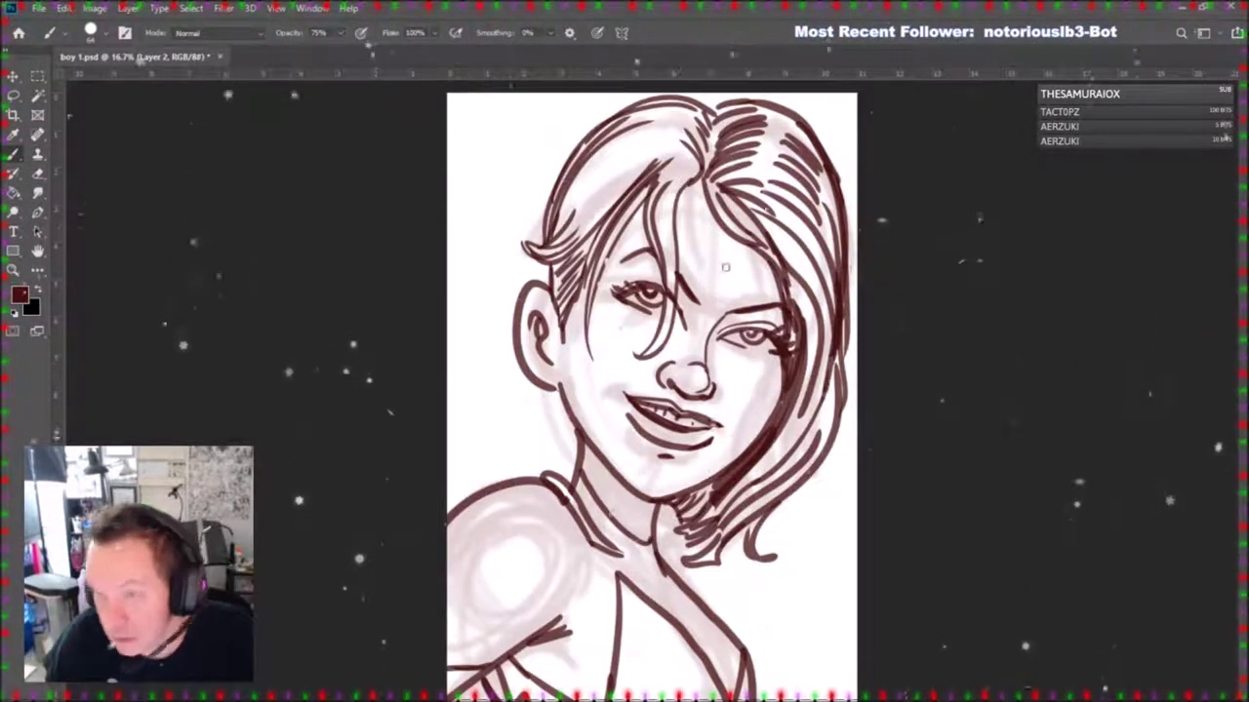
left_click_drag(619, 370, 678, 149)
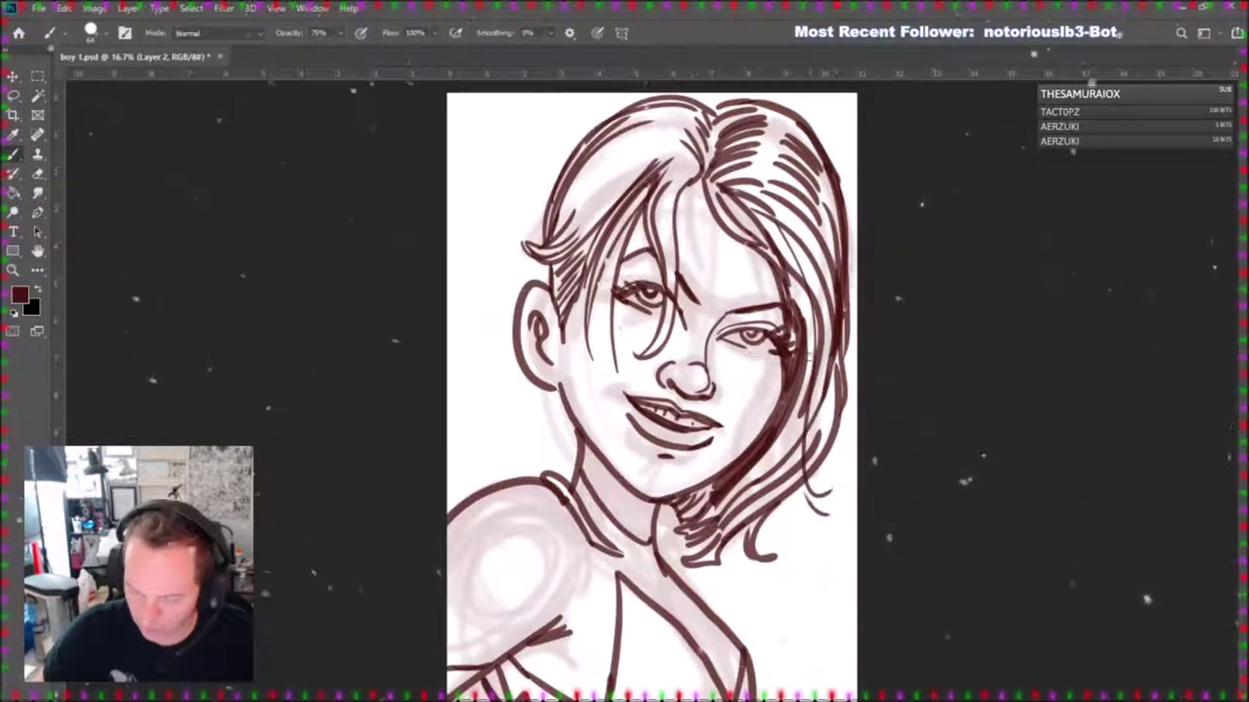
Hide the rough sketch beneath the line art to show the whole portrait as clean lines.
key("z")
key("ctrl+minus")
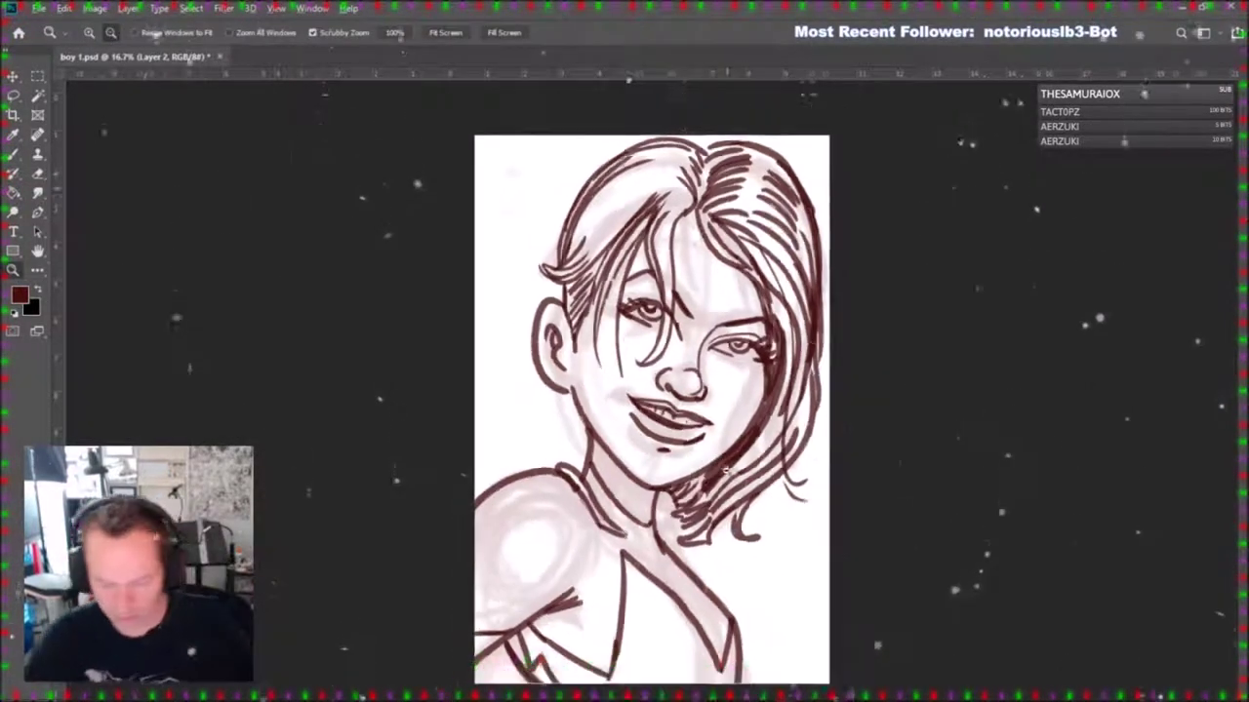
left_click(990, 501)
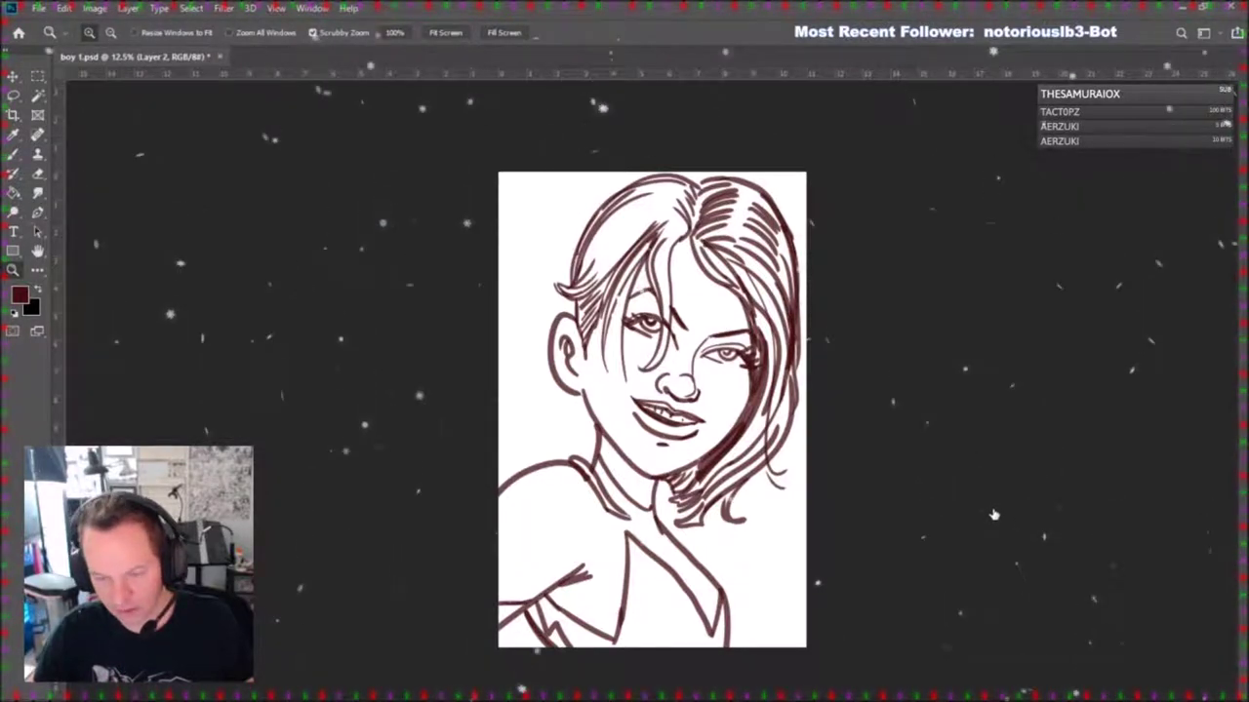
Lasso the top of the hair, scale it proportionally to 106.36%, and nudge it left and down to fit the head.
left_click(14, 96)
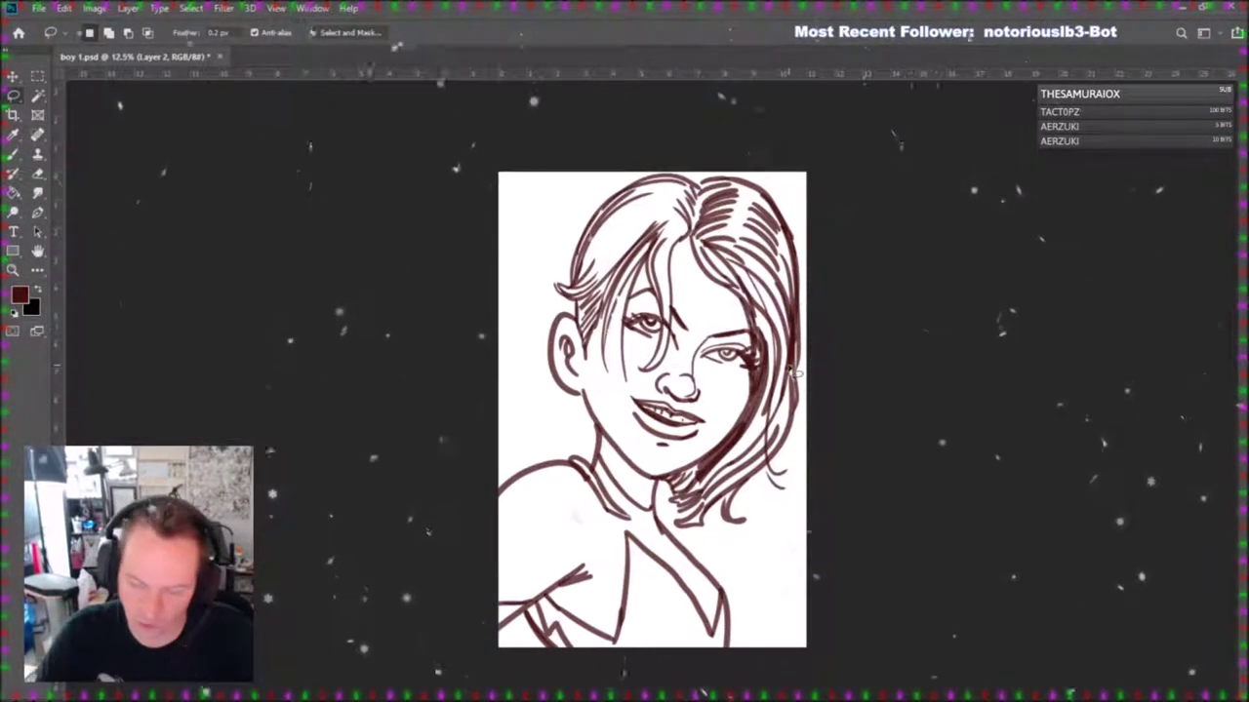
mouse_move(792, 372)
left_mouse_down()
mouse_move(820, 376)
mouse_move(776, 286)
left_mouse_up()
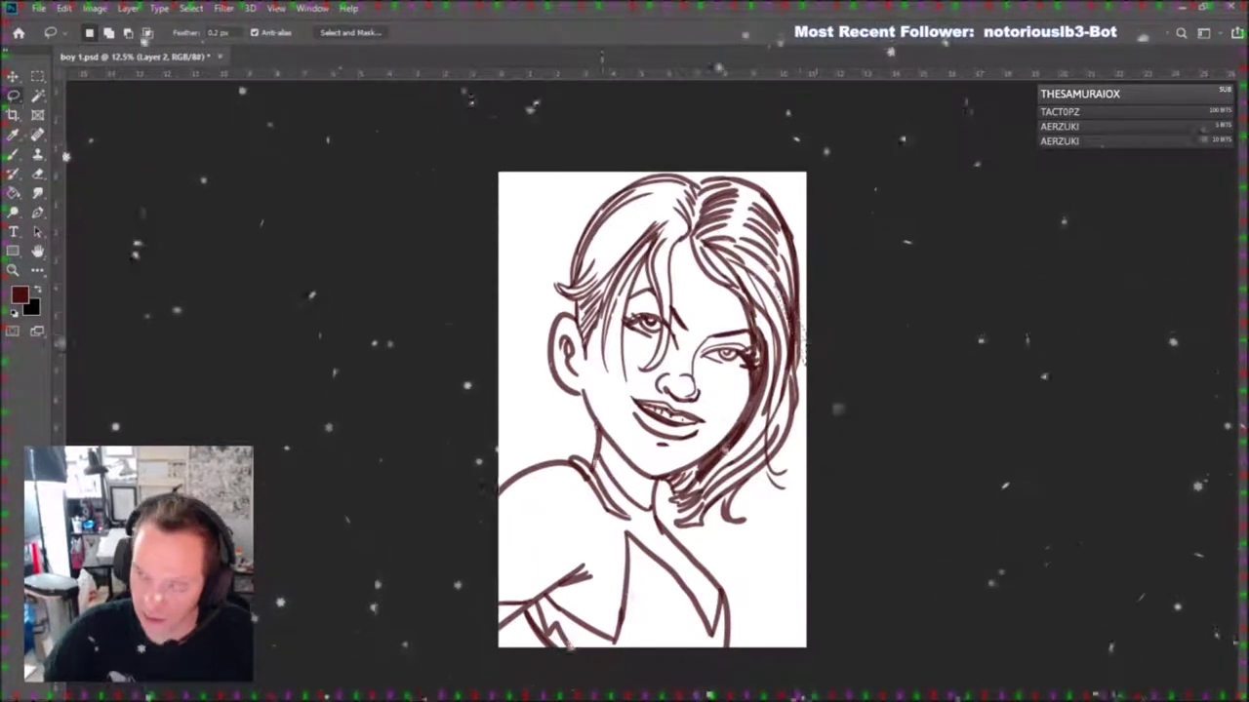
mouse_move(569, 237)
left_mouse_down()
mouse_move(660, 222)
mouse_move(805, 276)
mouse_move(655, 124)
mouse_move(537, 209)
left_mouse_up()
left_click(12, 76)
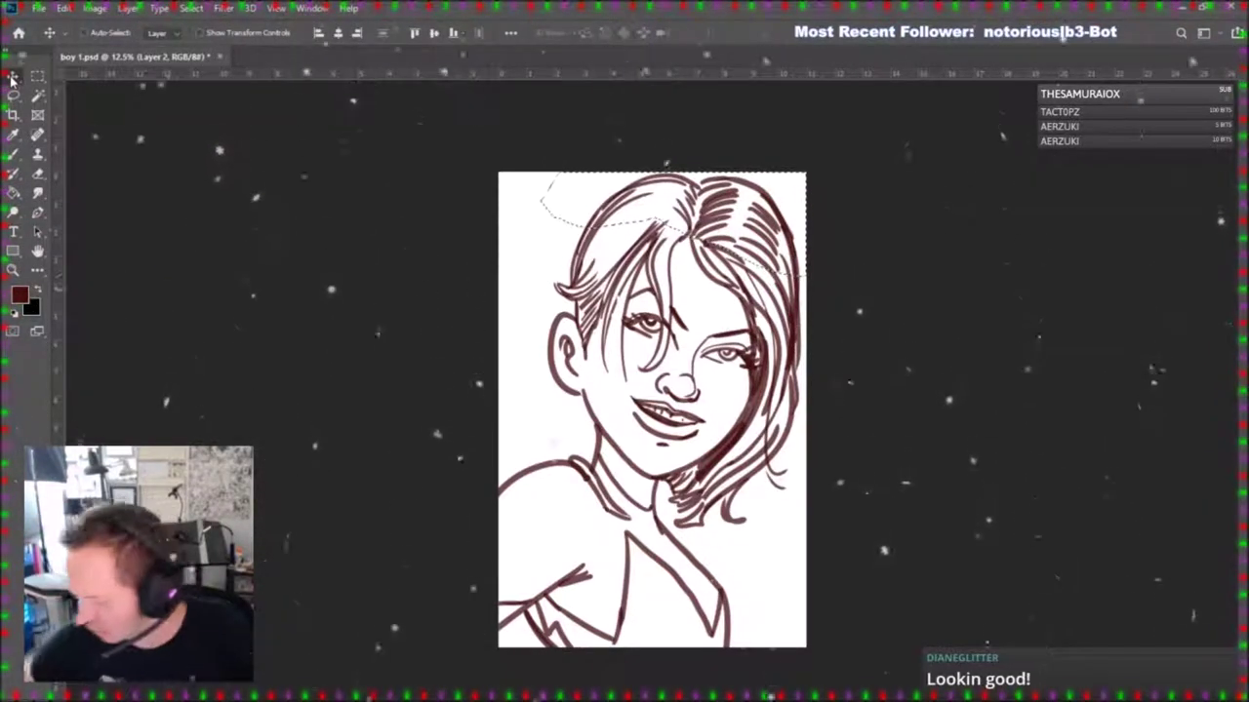
key("ctrl+t")
mouse_move(806, 225)
left_mouse_down()
mouse_move(824, 224)
mouse_move(774, 209)
left_mouse_up()
key("Left")
key("Left")
key("Left")
key("Left")
key("Left")
key("Left")
key("Left")
key("Down")
key("Down")
key("Down")
key("Down")
key("Down")
key("Down")
key("Down")
key("Down")
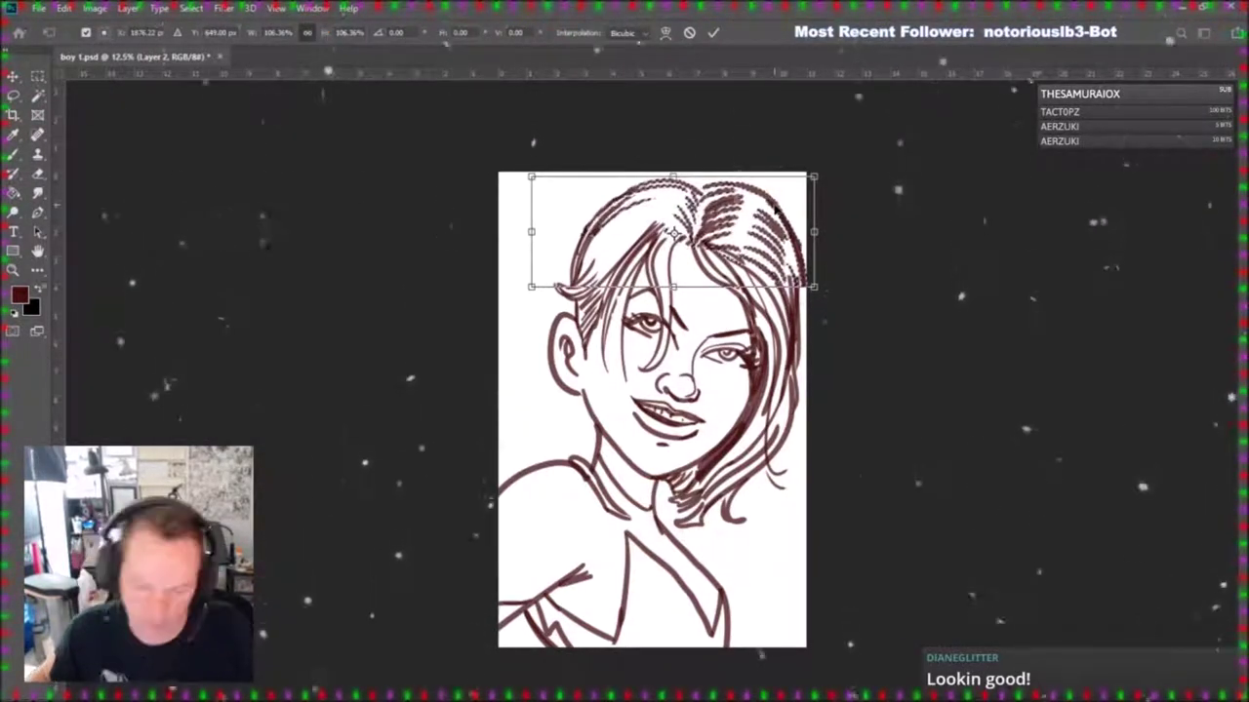
key("Return")
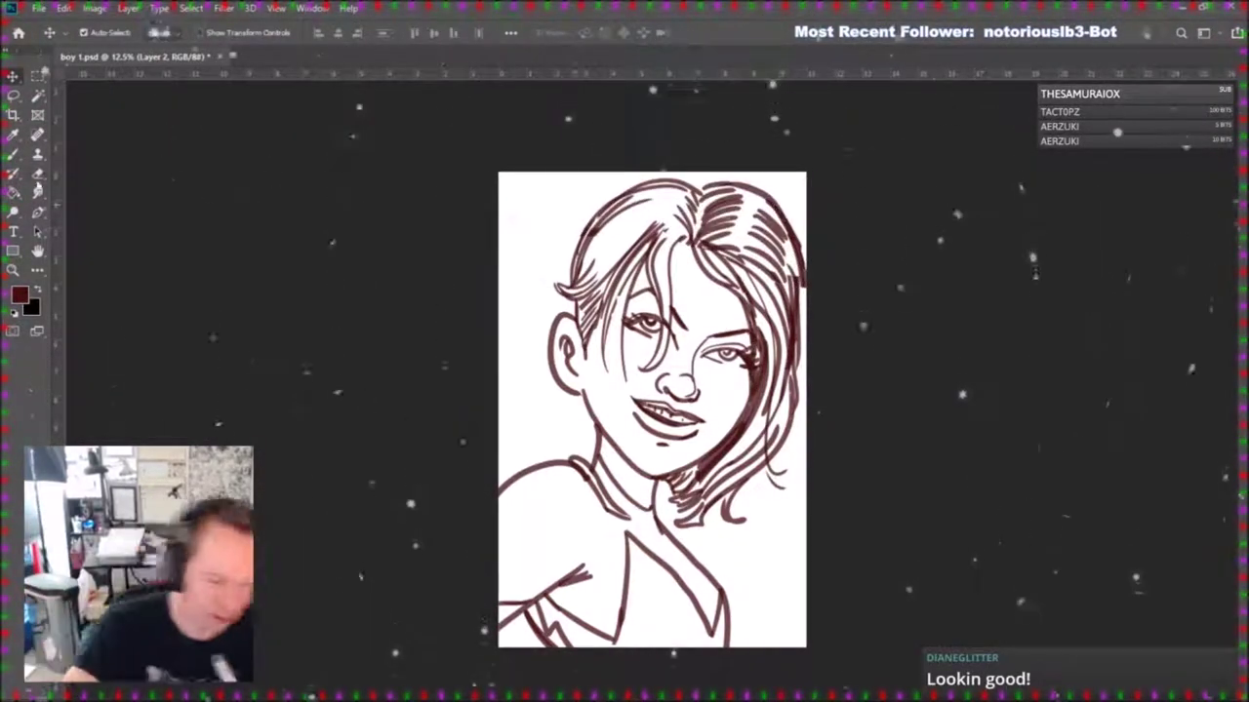
Erase the misaligned outer hair line where the enlarged crown meets the long side, and redraw it as a continuous contour.
left_click(38, 173)
mouse_move(802, 252)
left_mouse_down()
mouse_move(801, 288)
mouse_move(795, 255)
left_mouse_up()
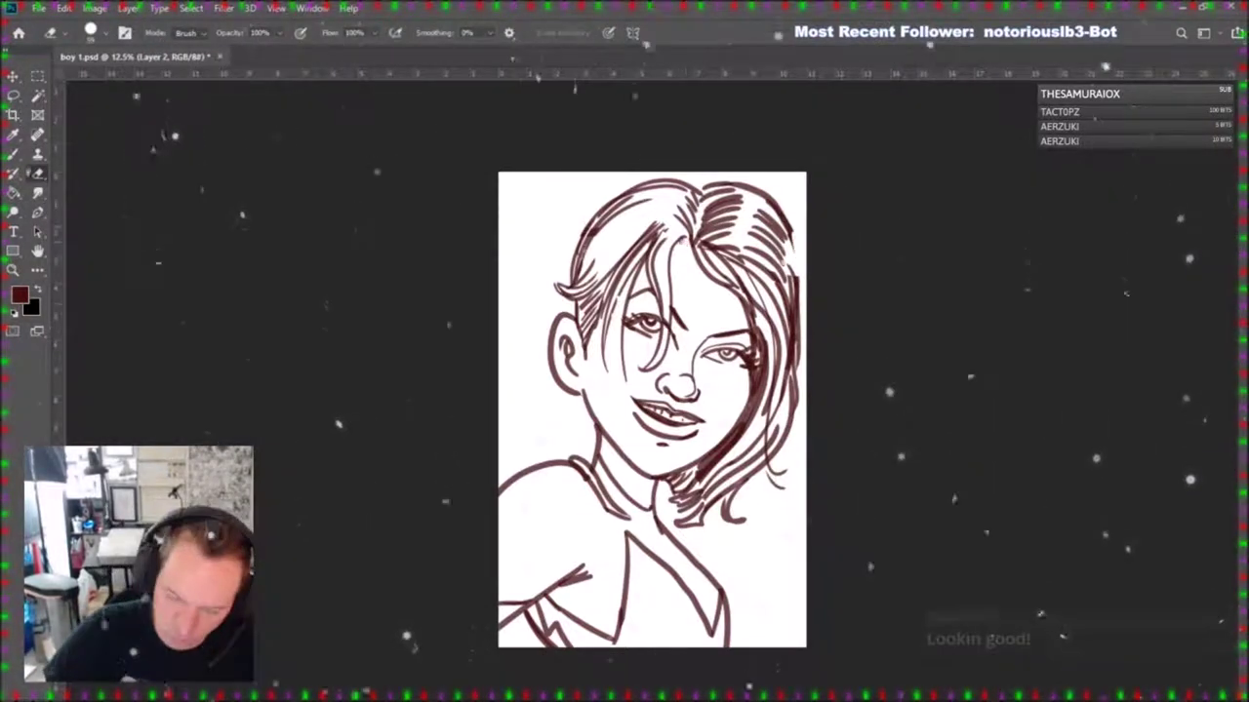
key("b")
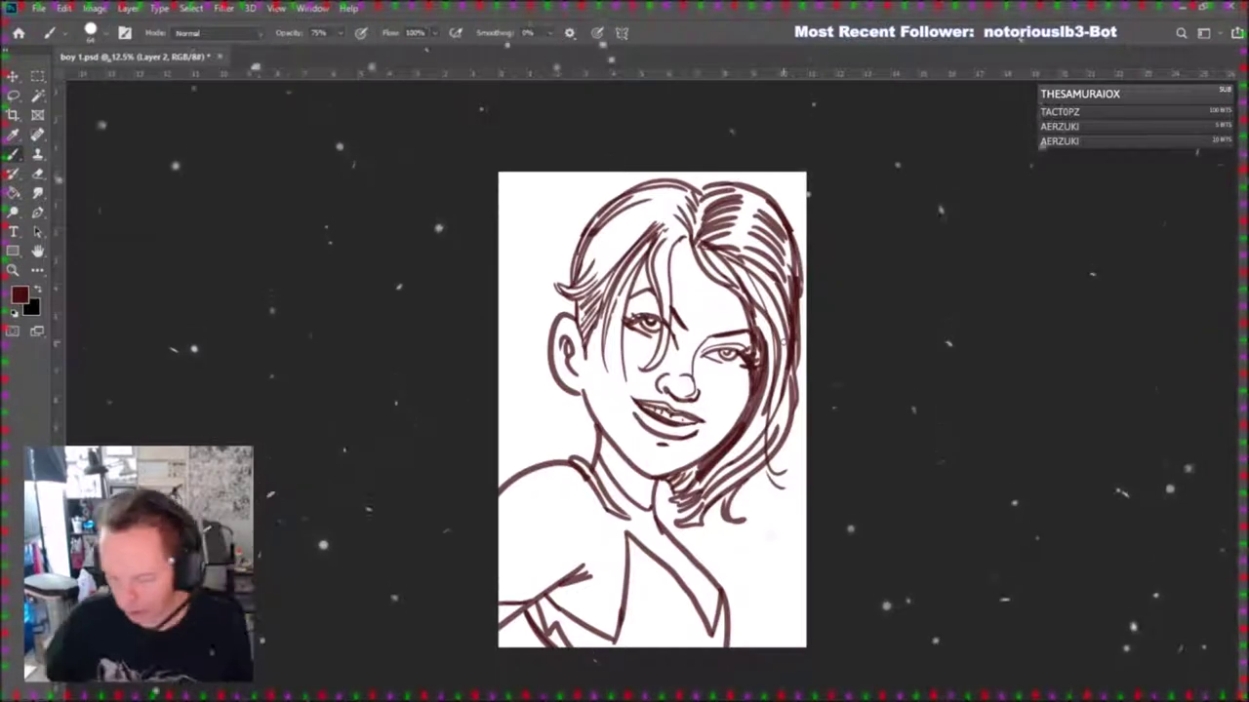
On a new layer, trace the figure's outer silhouette along the shoulders, neck, ear and hair with a thick bright red Pencil line.
key("ctrl+shift+alt+n")
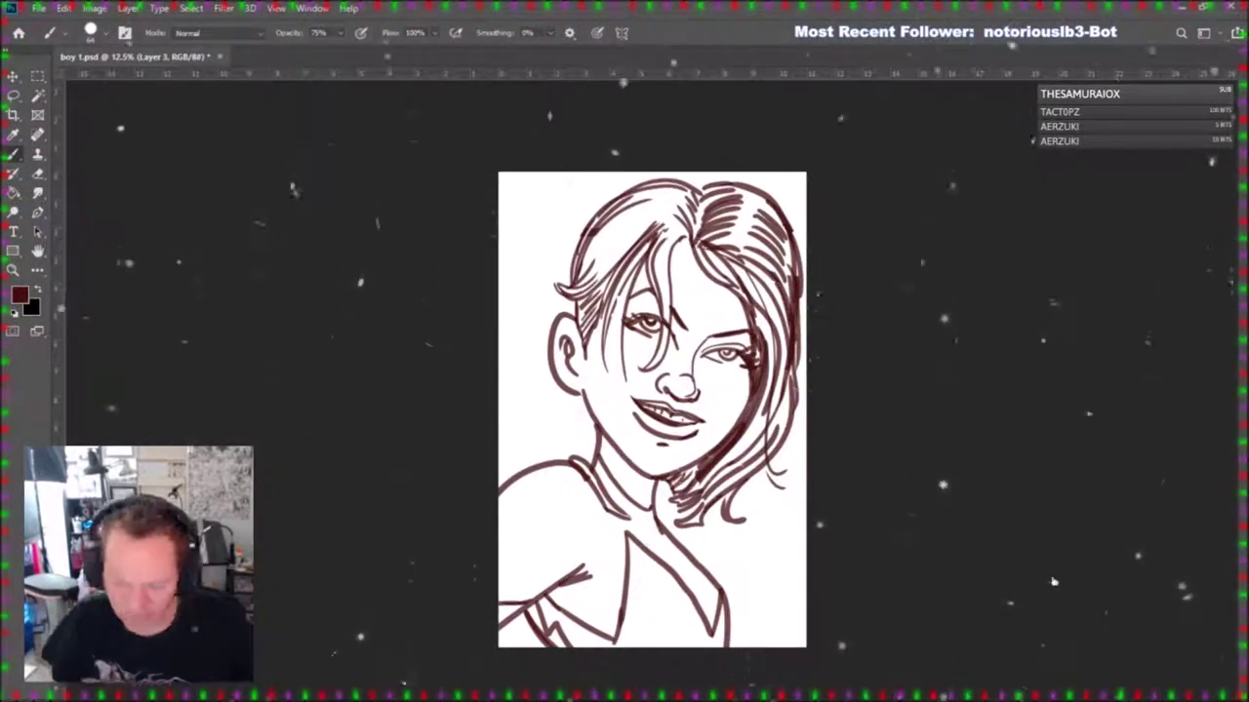
key("i")
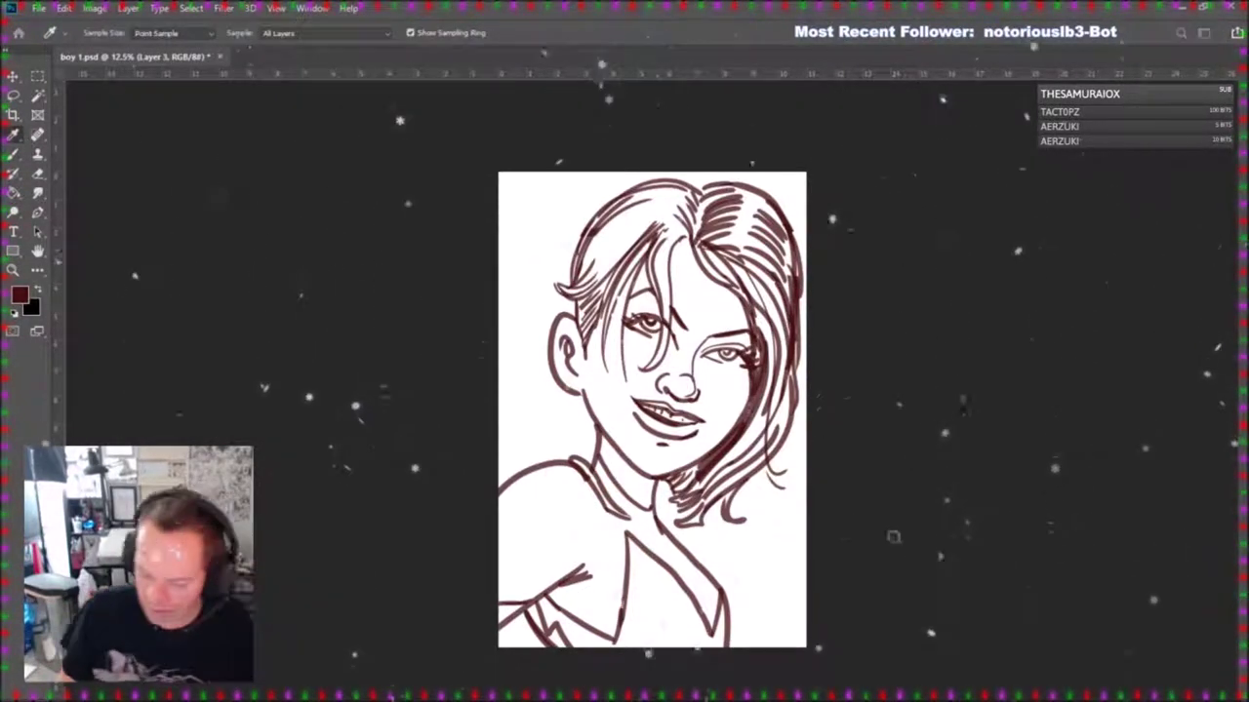
key("b")
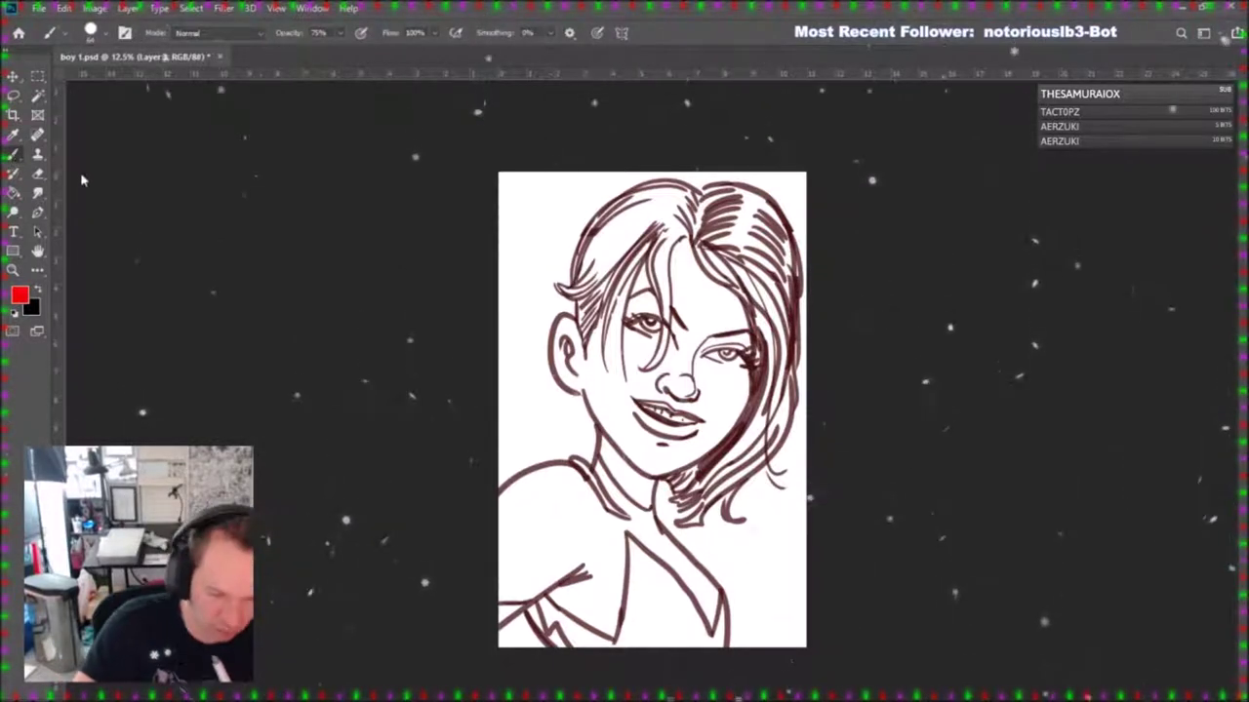
key("shift+b")
left_click_drag(672, 548, 711, 578)
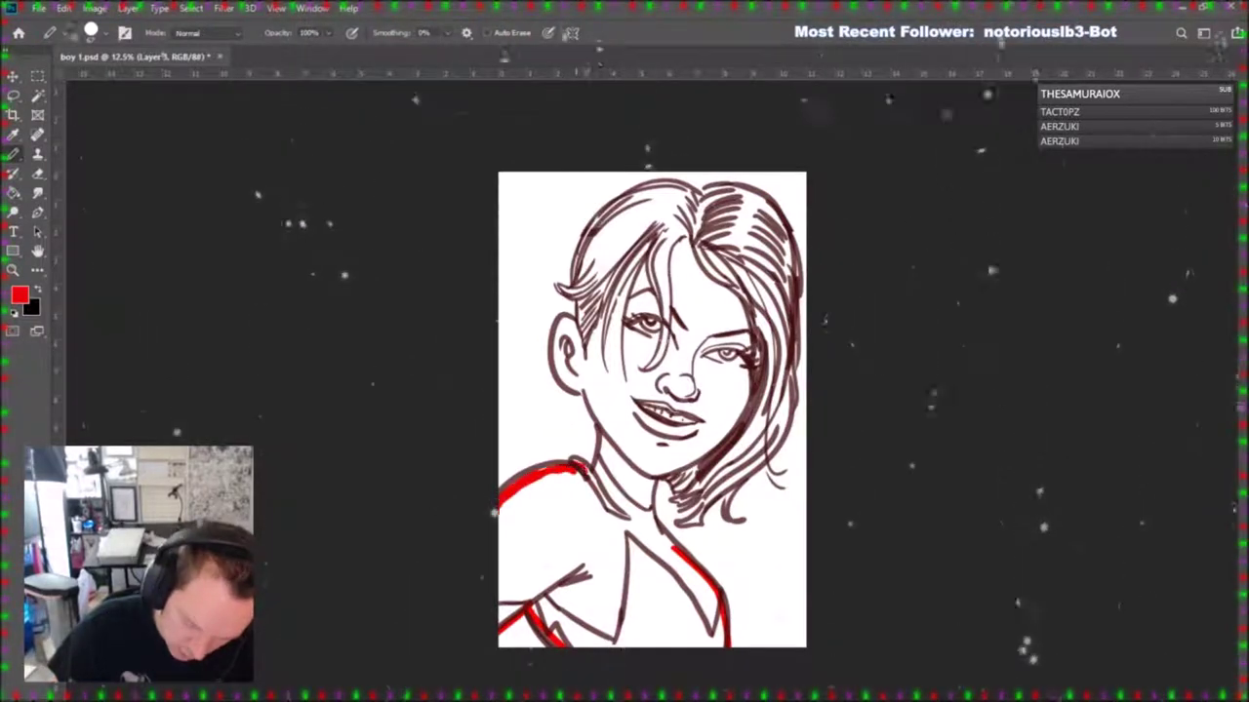
left_click_drag(590, 476, 605, 420)
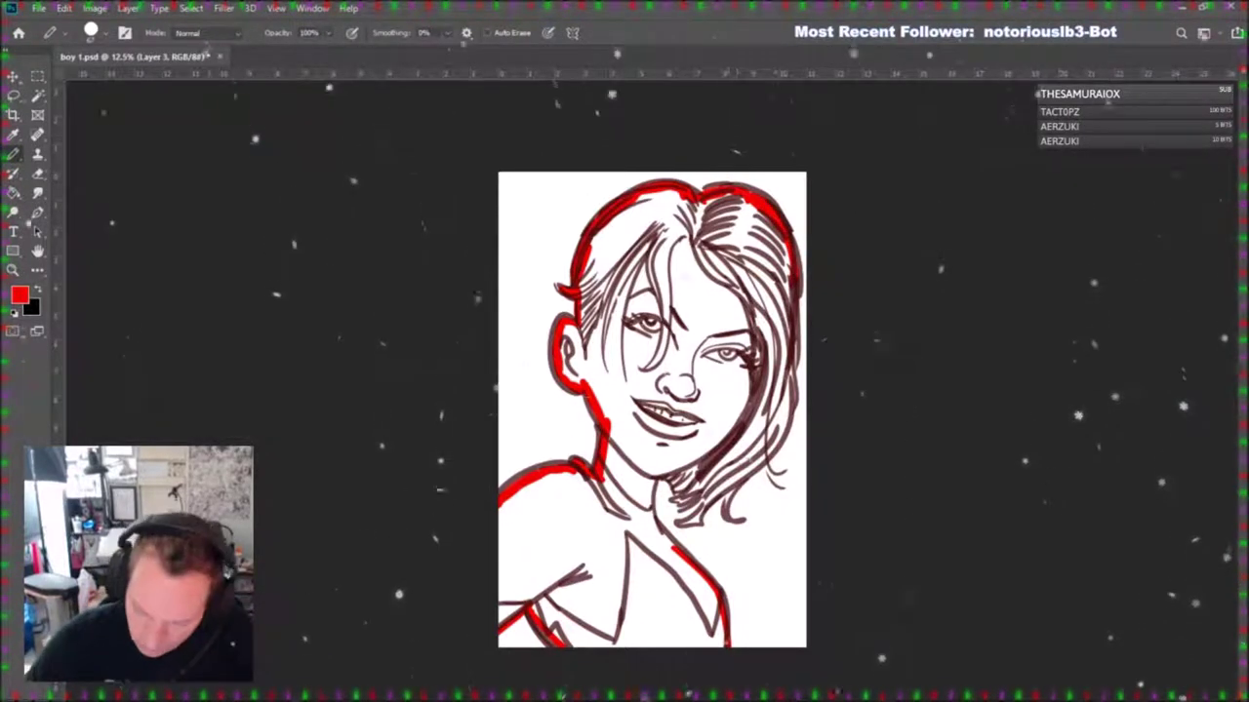
mouse_move(724, 519)
left_mouse_down()
mouse_move(787, 424)
mouse_move(794, 310)
left_mouse_up()
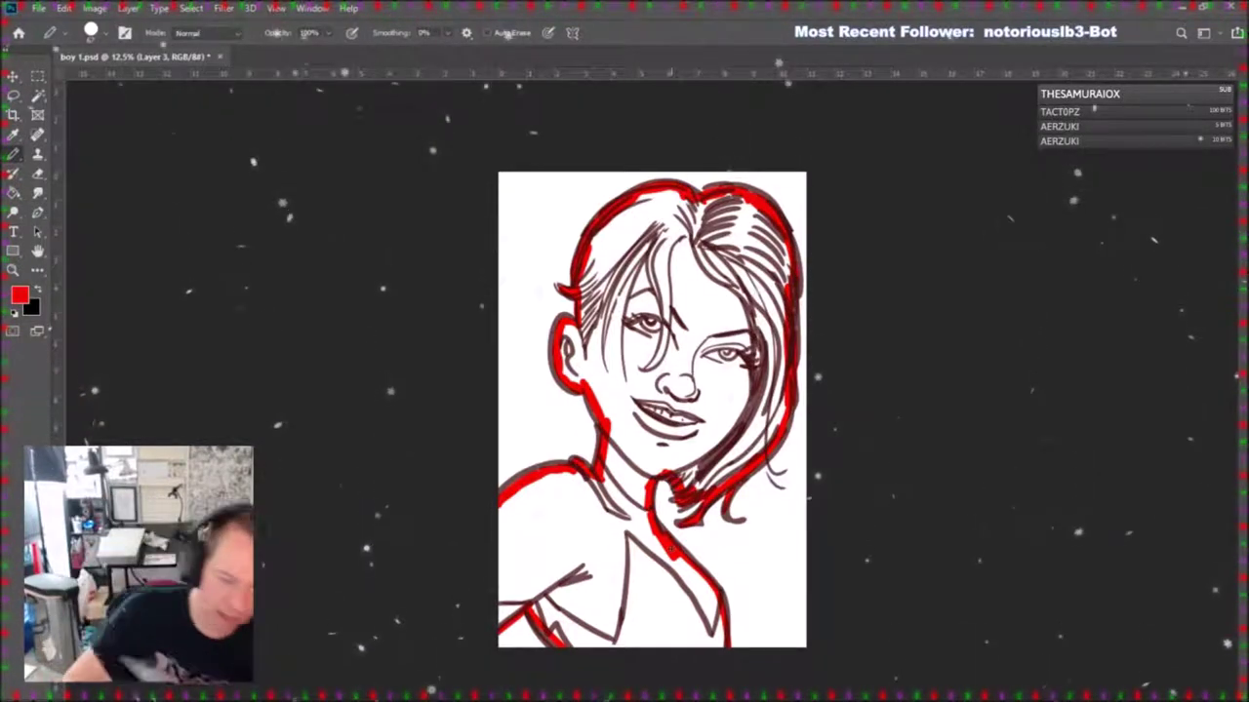
Fill the outlined figure with bright red, switch the foreground colour to white, and select the red area with the Magic Wand.
key("g")
left_click(713, 391)
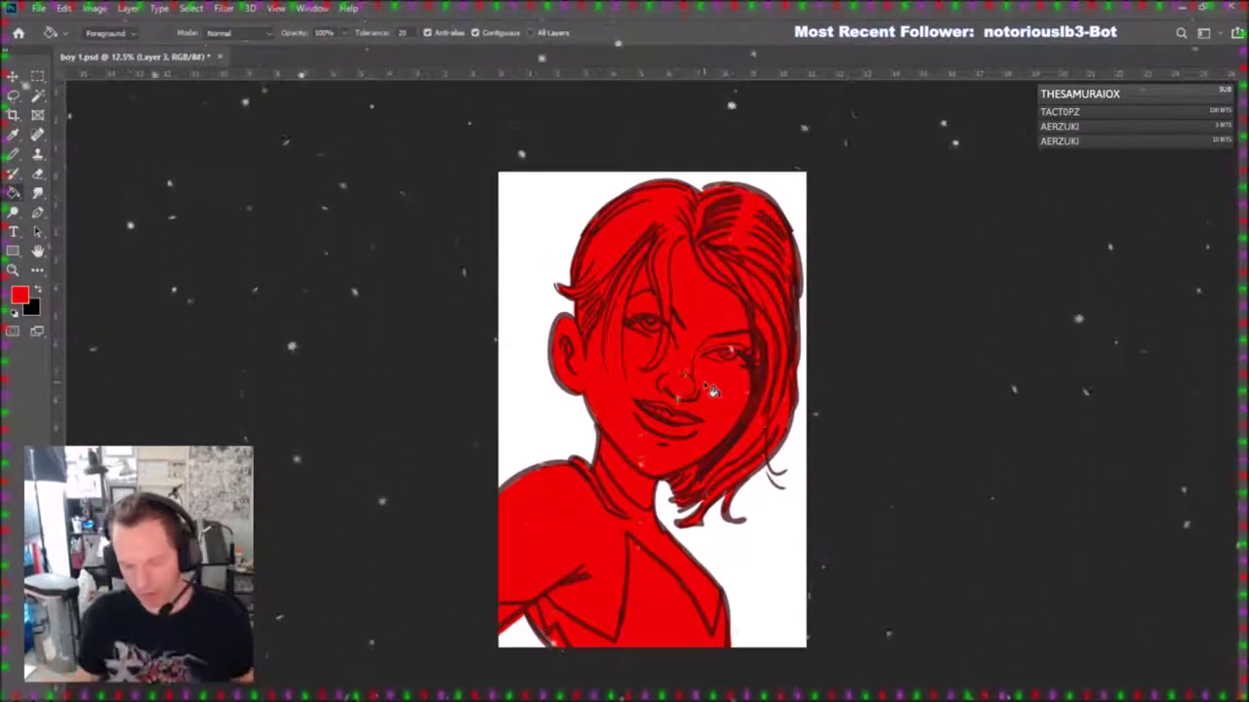
left_click(42, 291)
key("w")
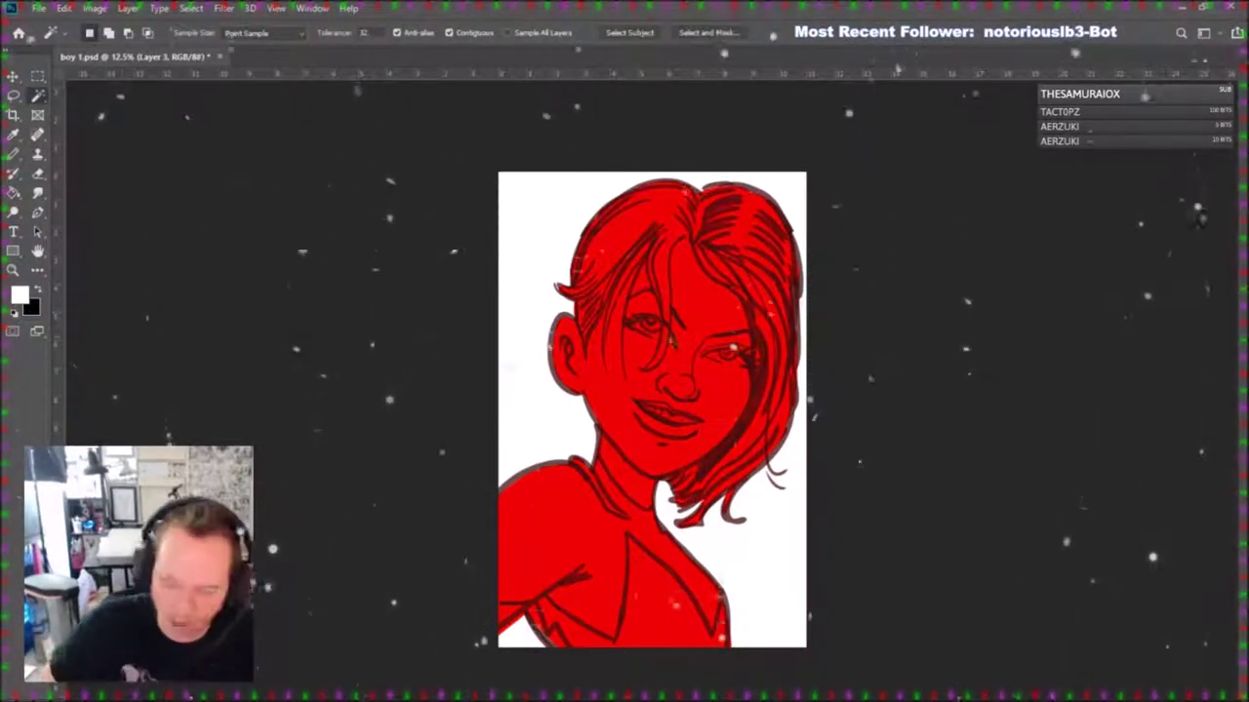
left_click(680, 335)
Draw white Pencil borders along the jacket's sleeve, lapels and collar inside the selection, and fill the jacket with white.
left_click(15, 154)
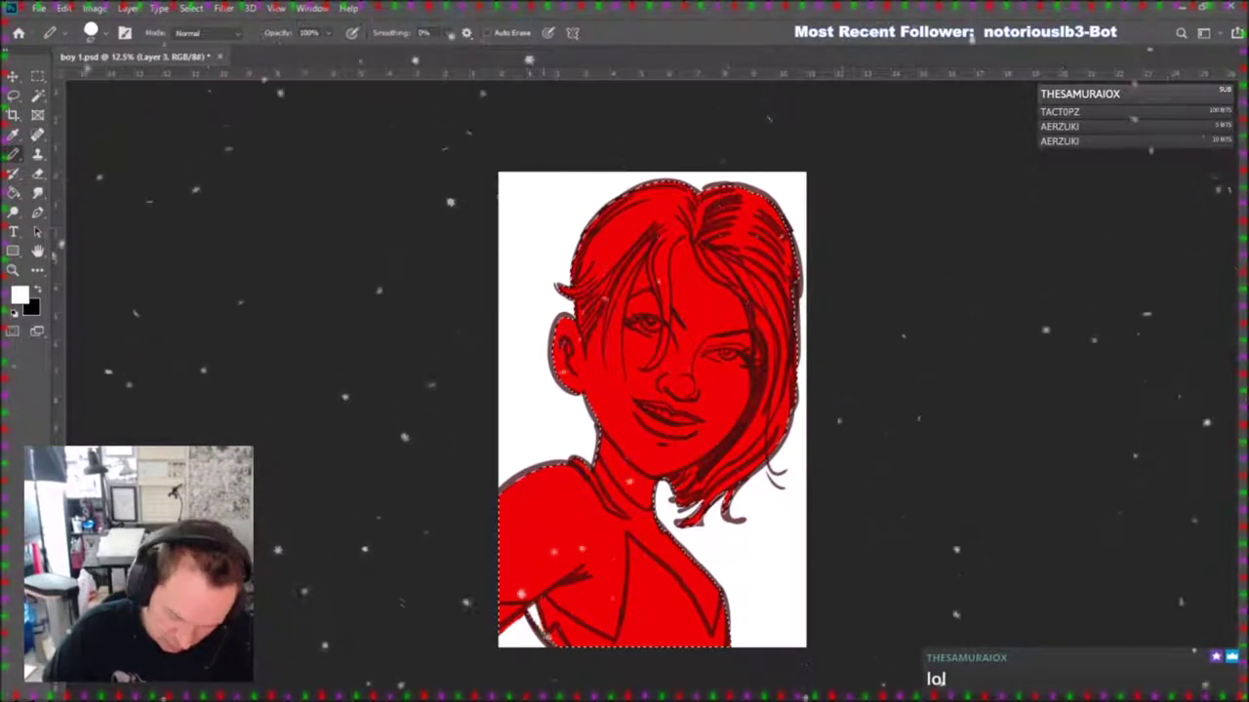
left_click_drag(502, 597, 544, 591)
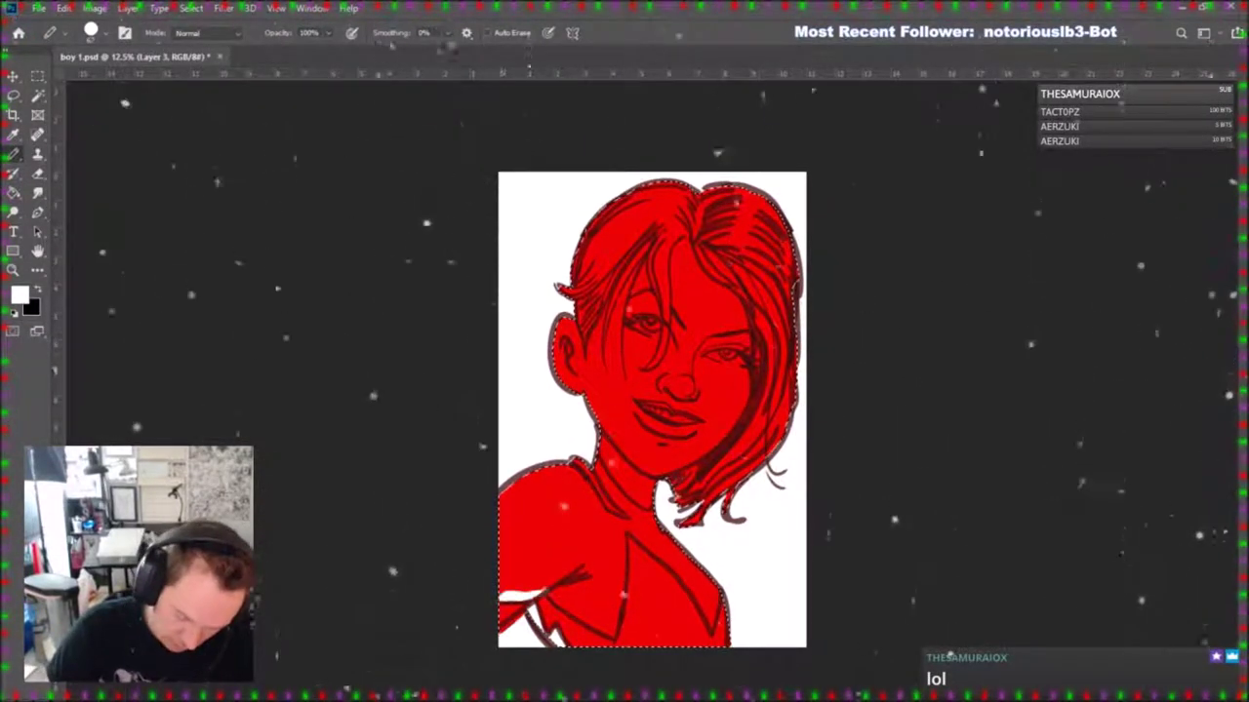
left_click_drag(611, 633, 619, 586)
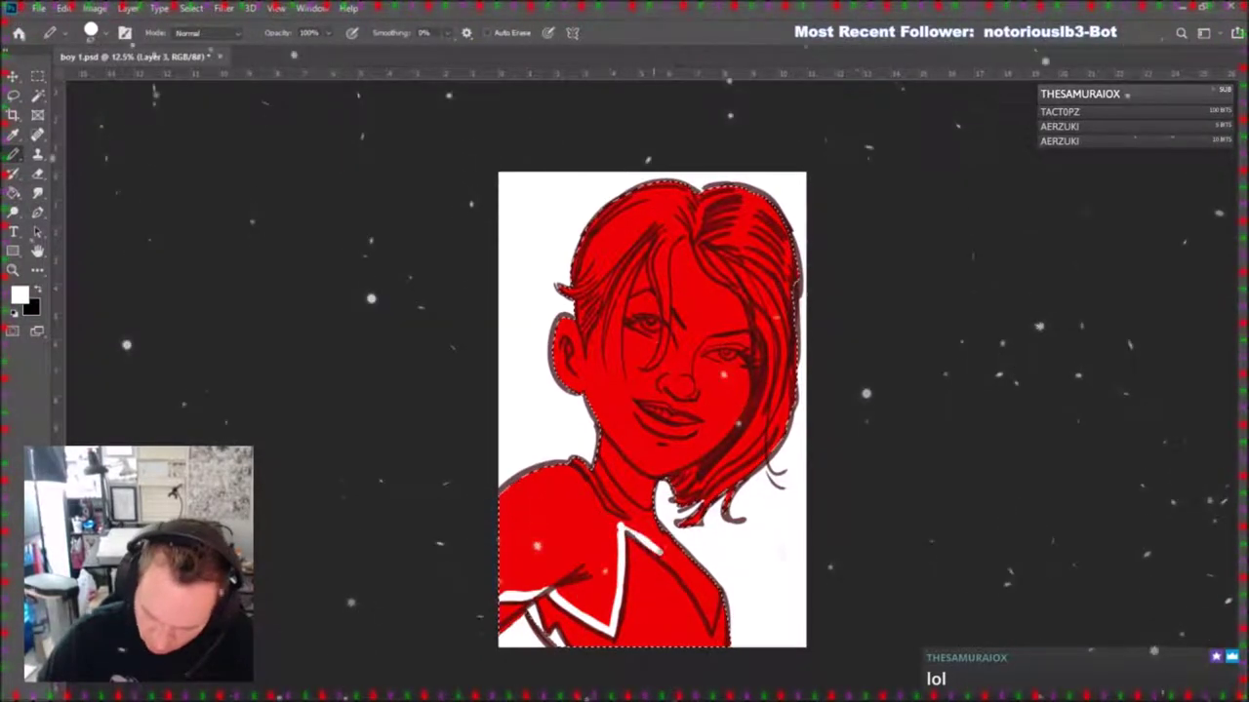
left_click_drag(683, 573, 715, 617)
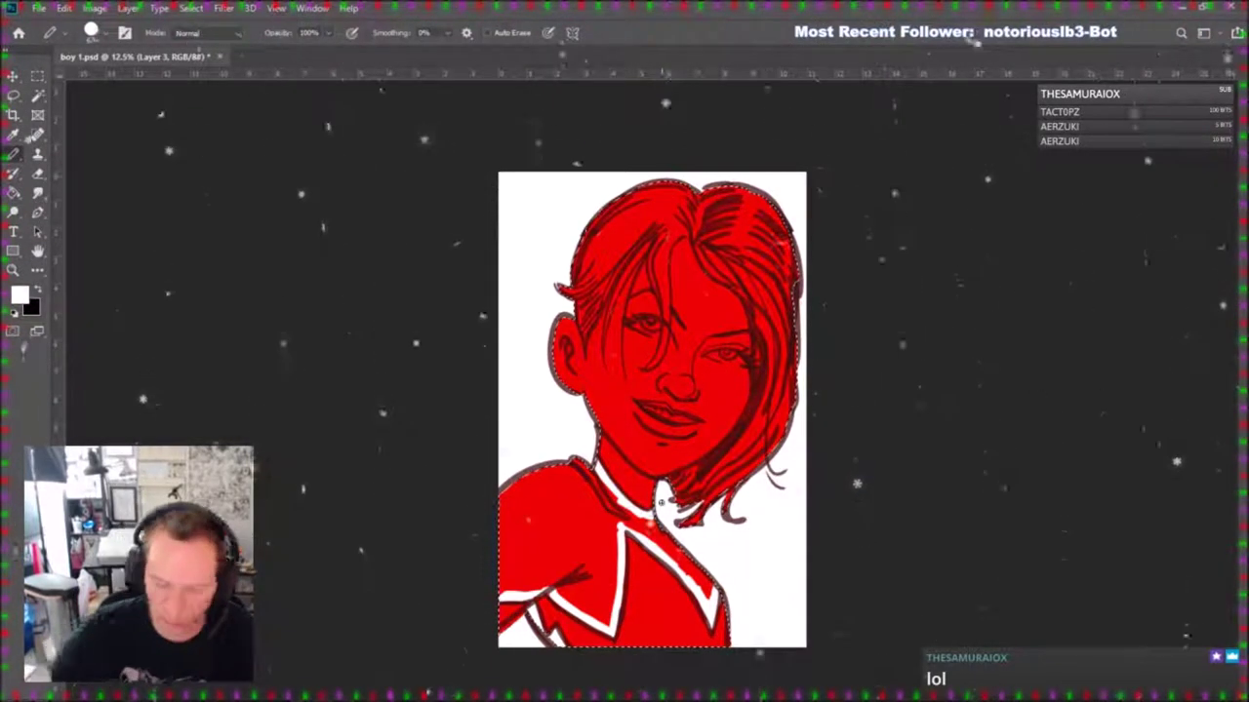
key("g")
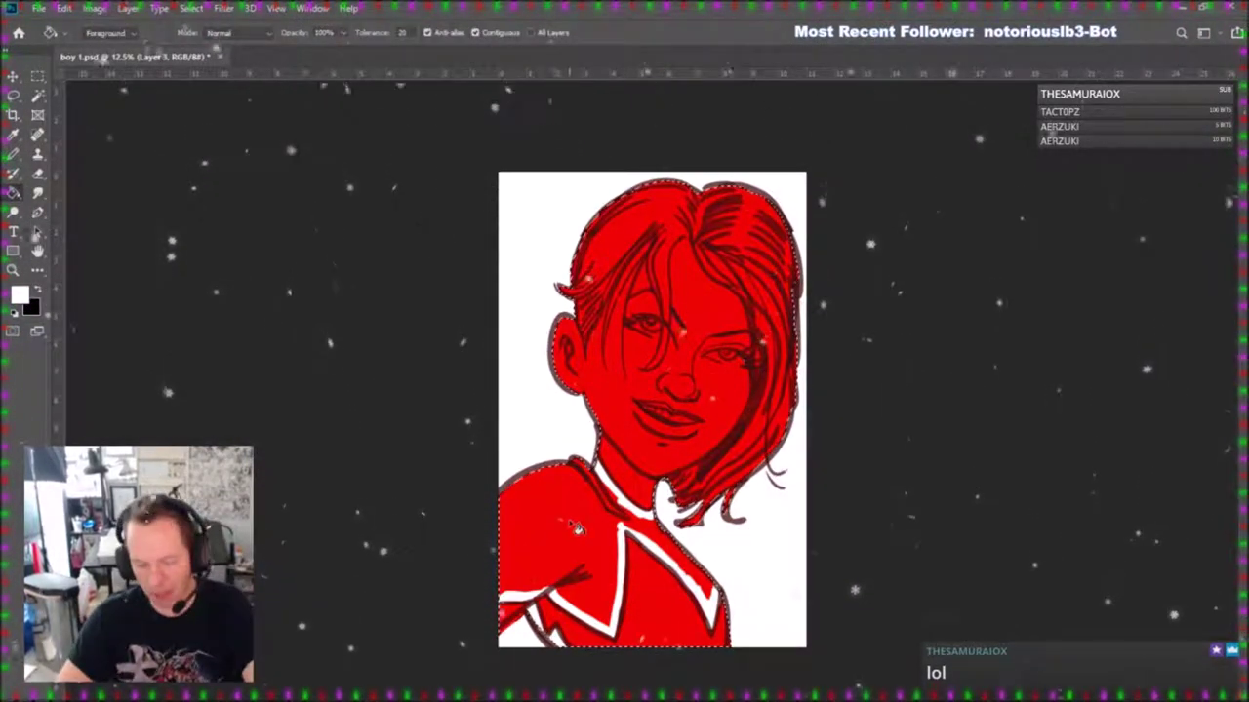
left_click(575, 535)
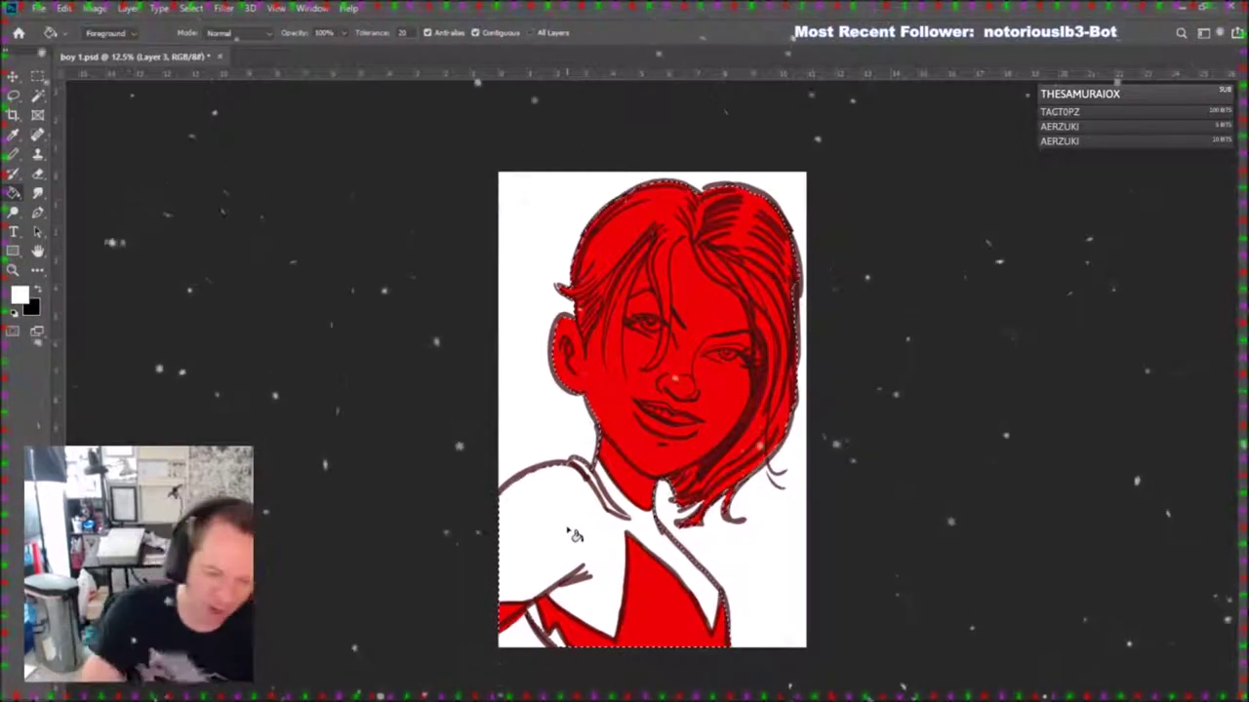
Deselect, choose the dark brown of the line art, and fill the red shirt area between the lapels with it.
left_click(39, 175)
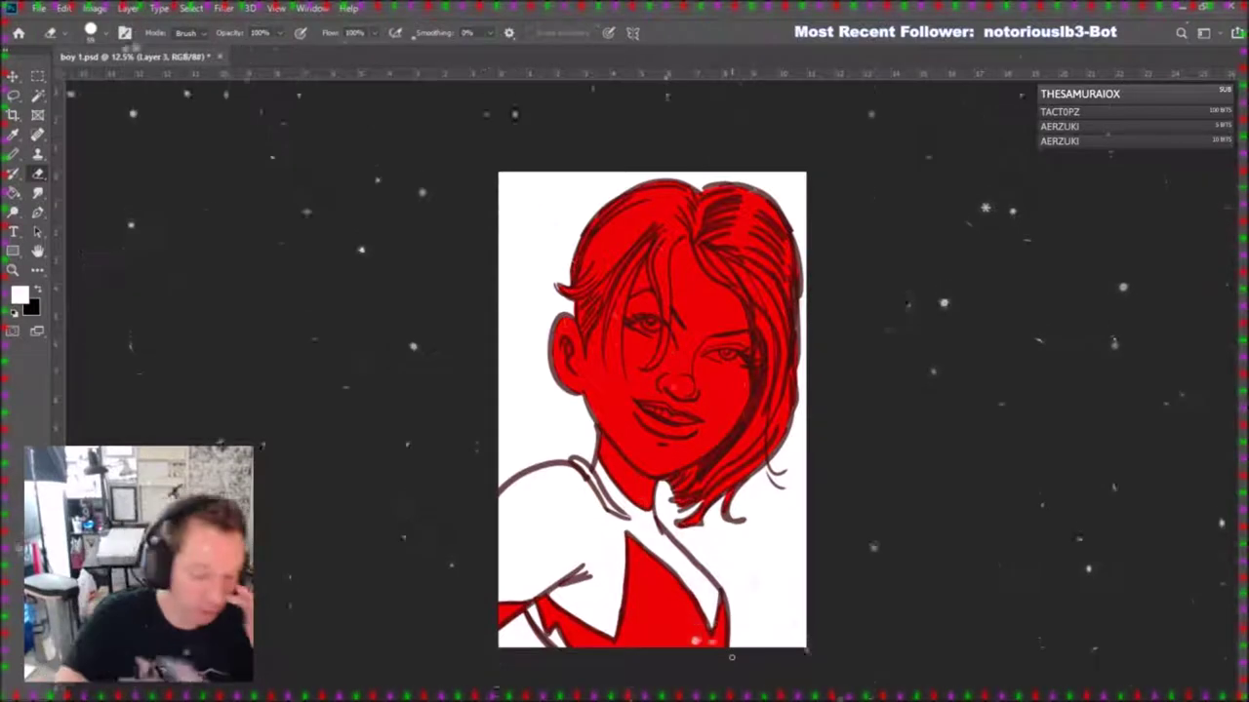
key("i")
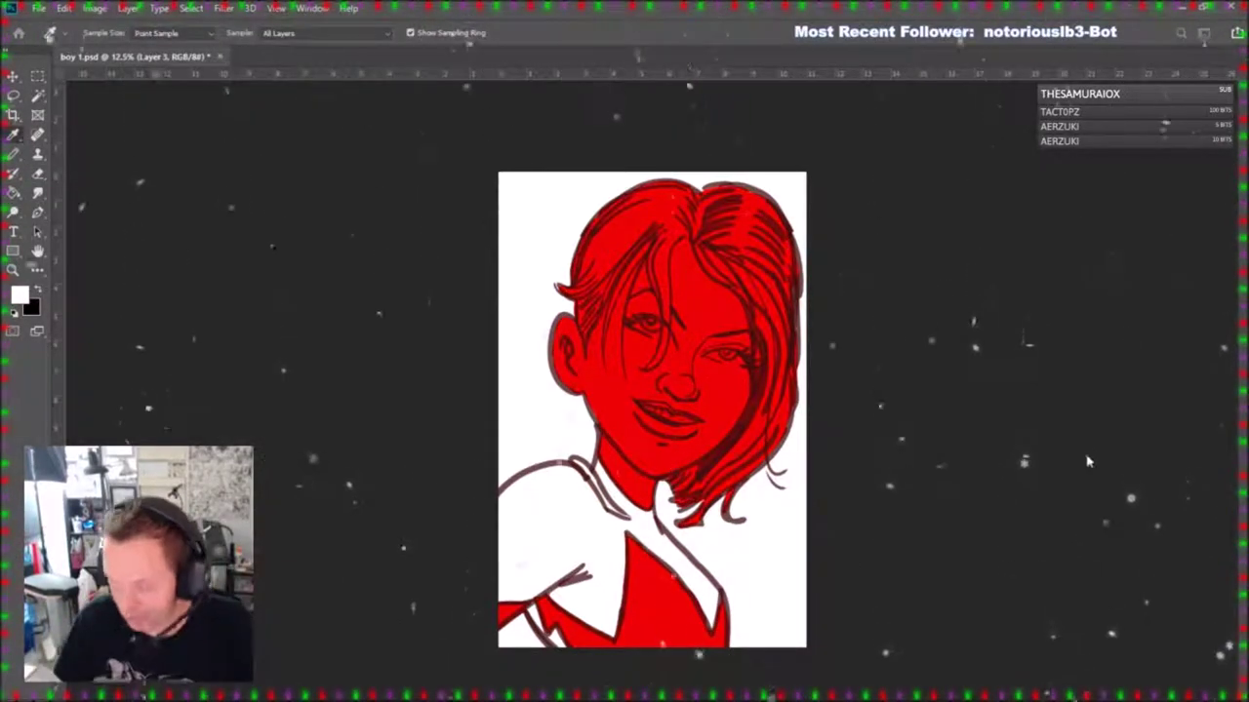
key("e")
left_click(18, 192)
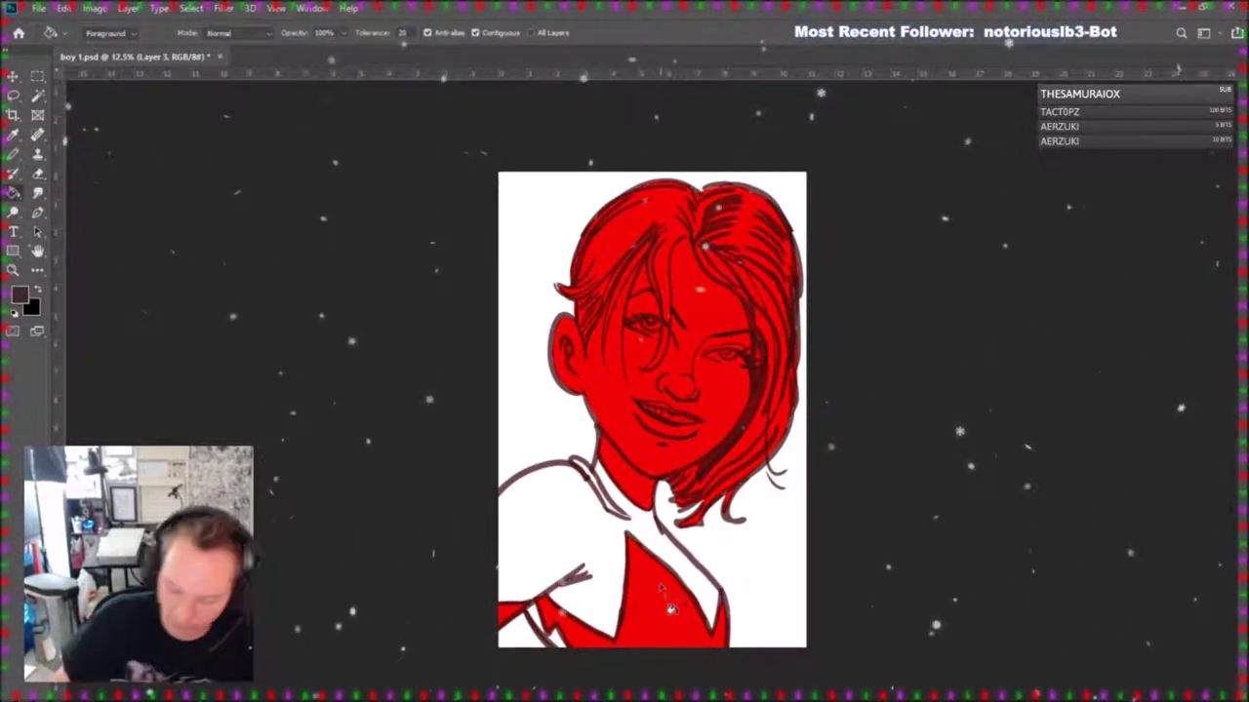
left_click(661, 618)
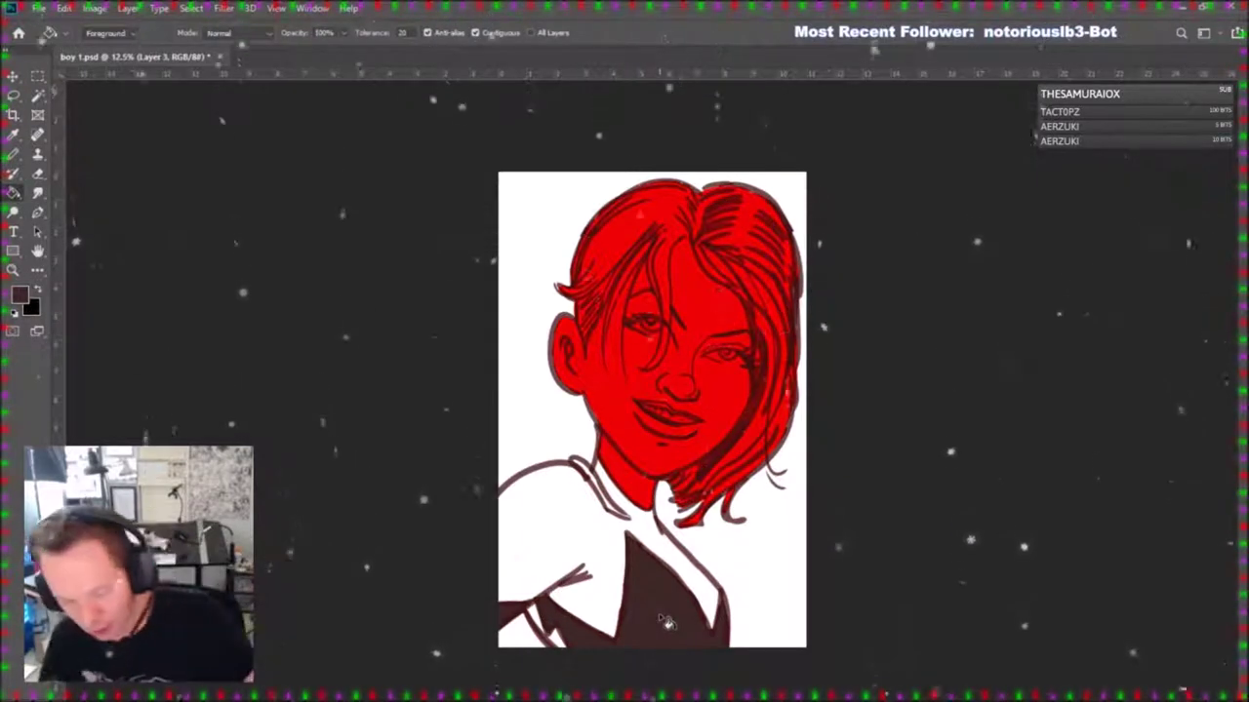
Duplicate the line art layer, Layer 2, and merge the copy back down to strengthen the lines.
left_click(1059, 468)
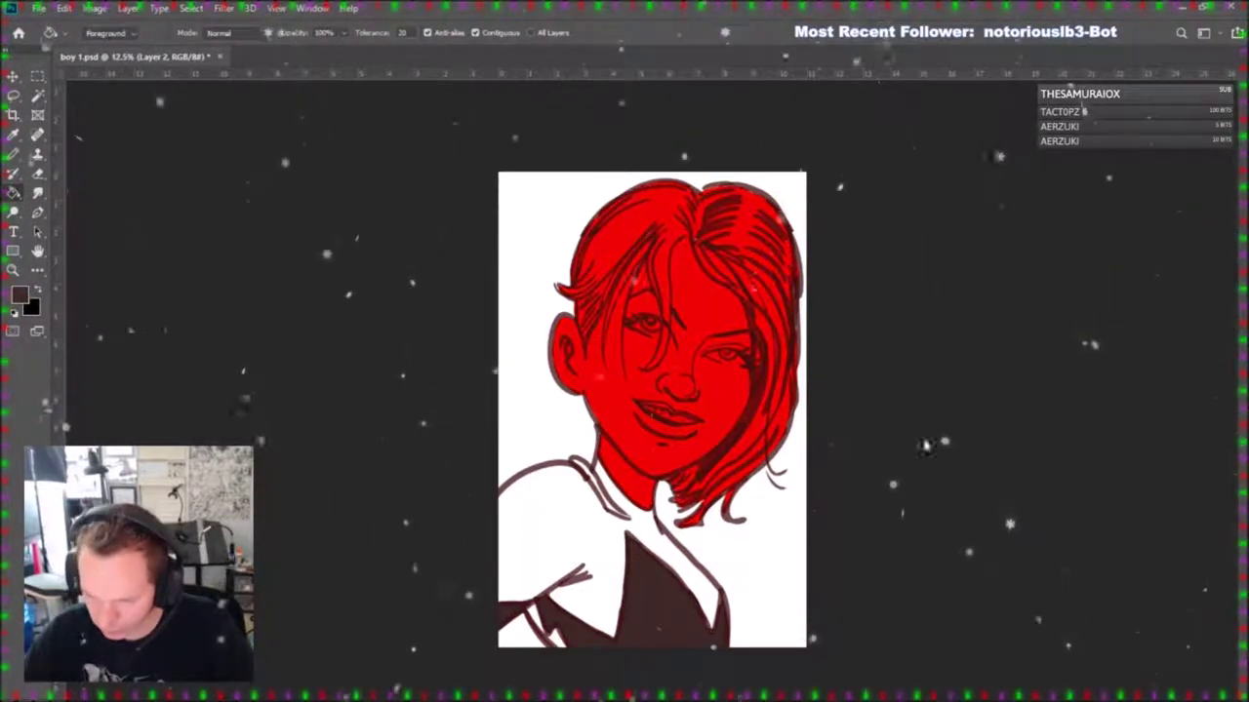
key("ctrl+j")
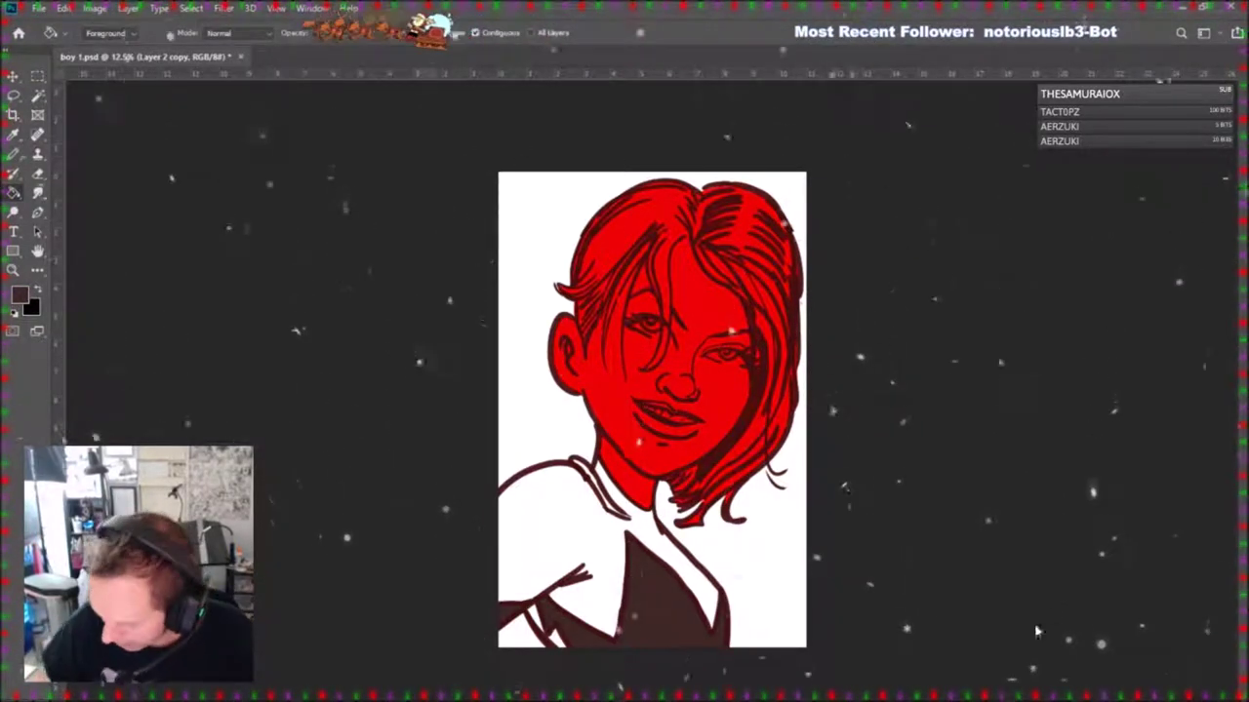
key("ctrl+e")
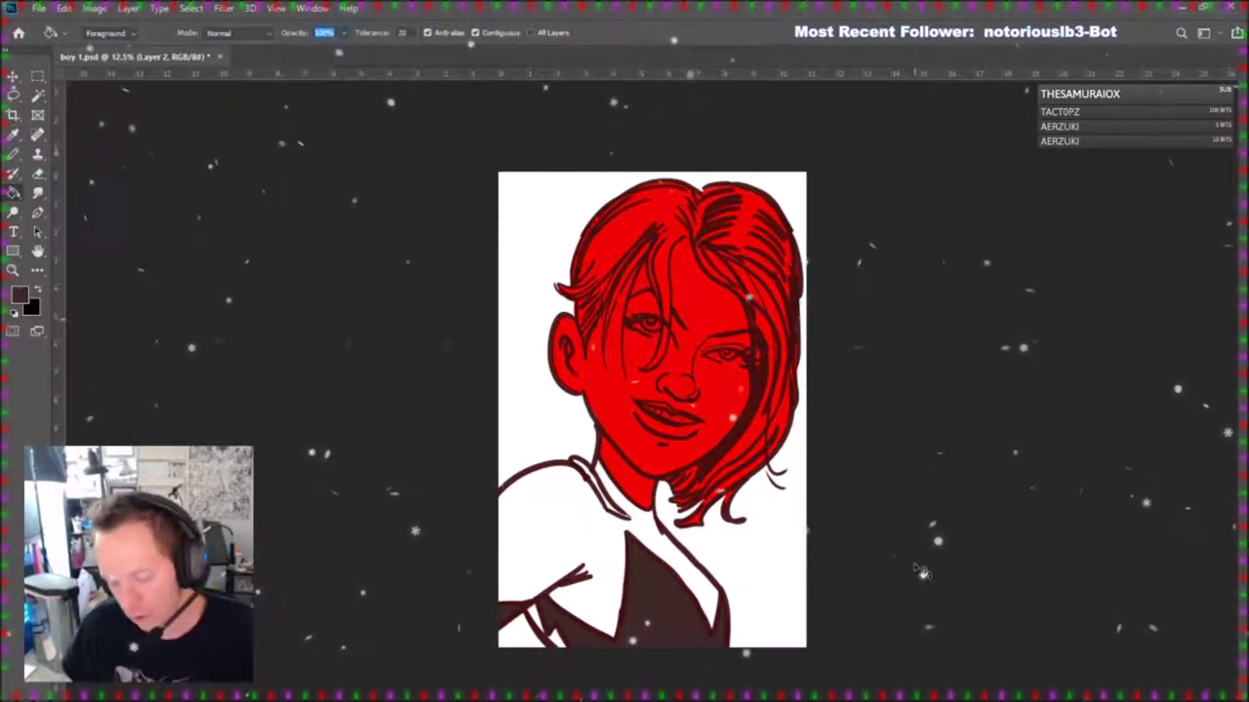
On Layer 3, paint the whites of both eyes and the teeth with a white Pencil.
left_click(14, 173)
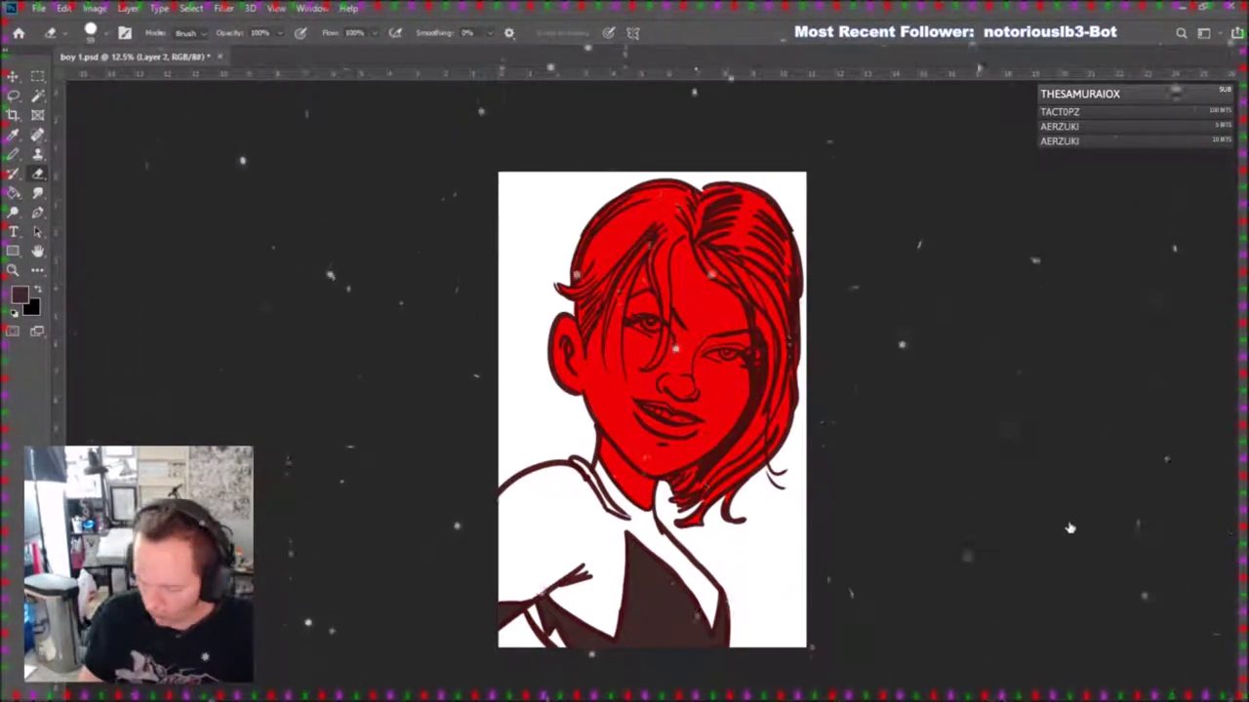
left_click(41, 287)
key("shift+b")
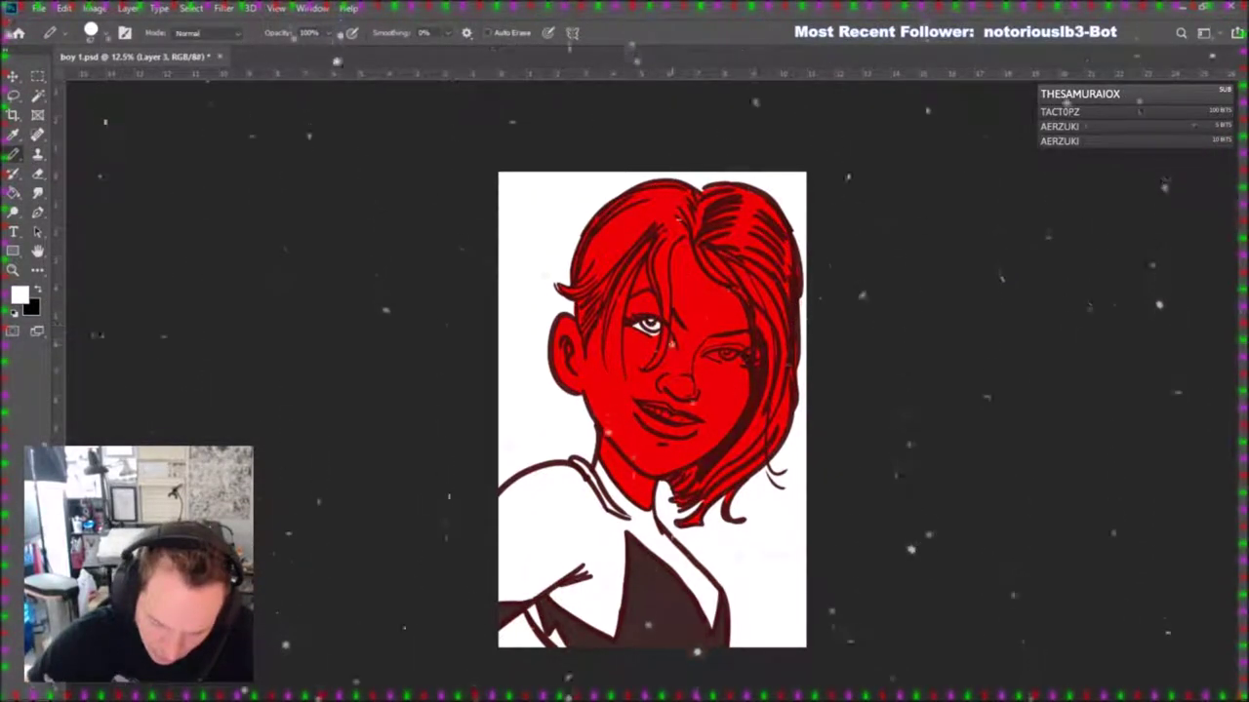
left_click_drag(711, 355, 728, 359)
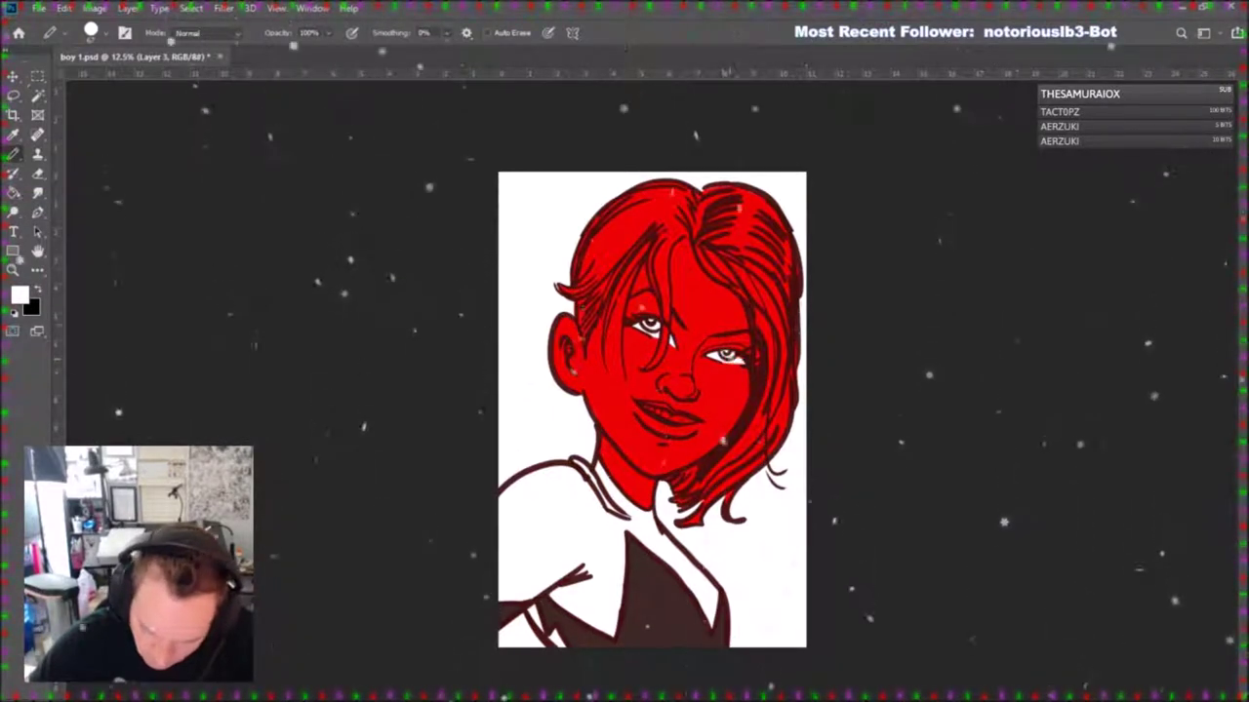
left_click_drag(649, 412, 671, 414)
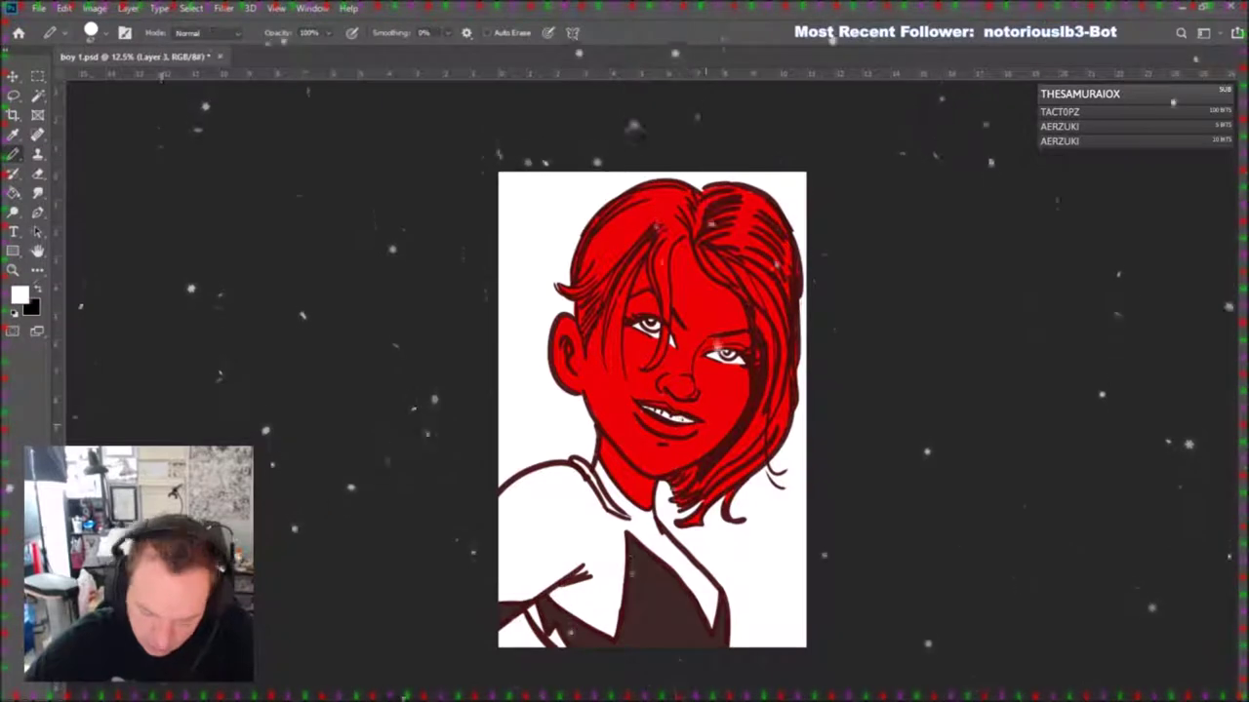
Set the foreground colour to golden yellow and select the red head area with the Magic Wand.
left_click(20, 298)
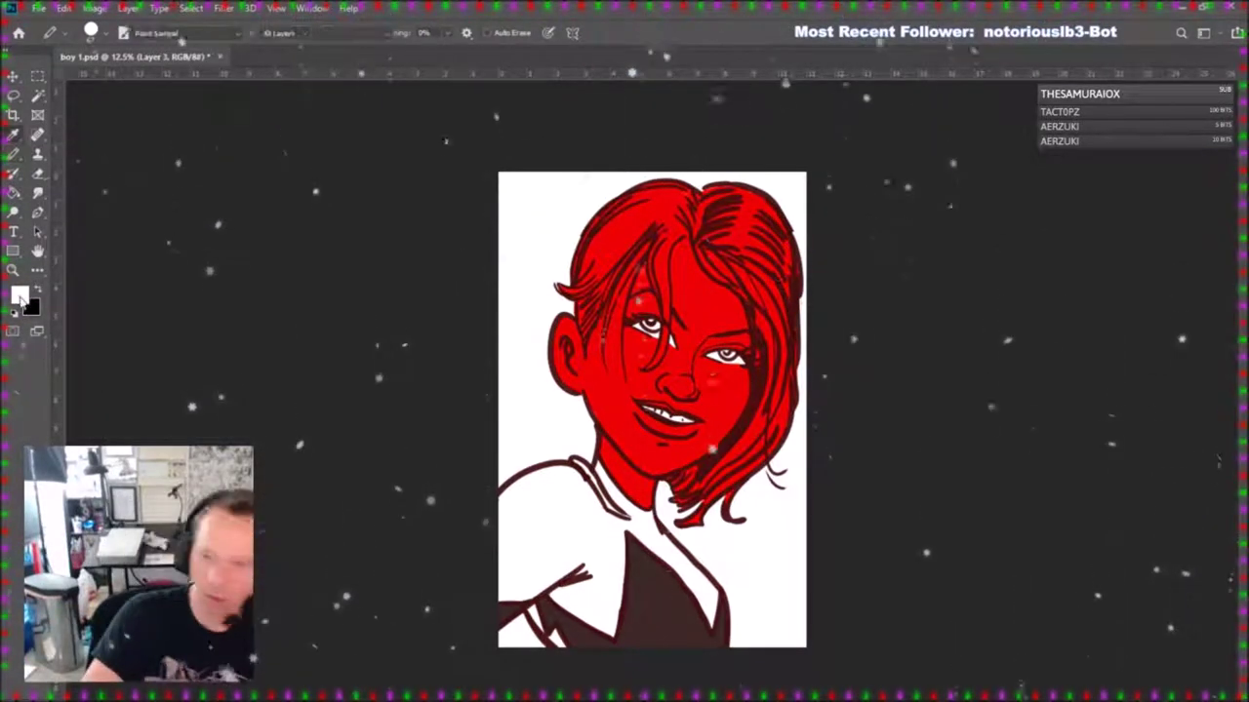
key("i")
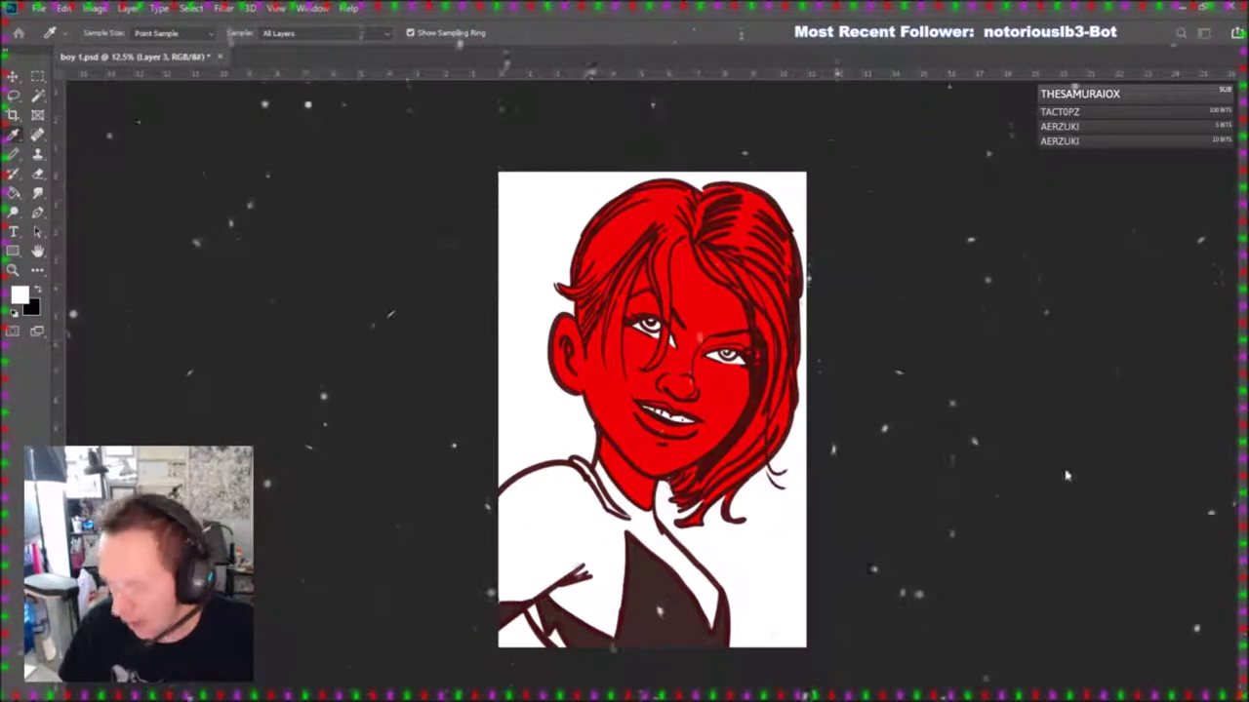
key("b")
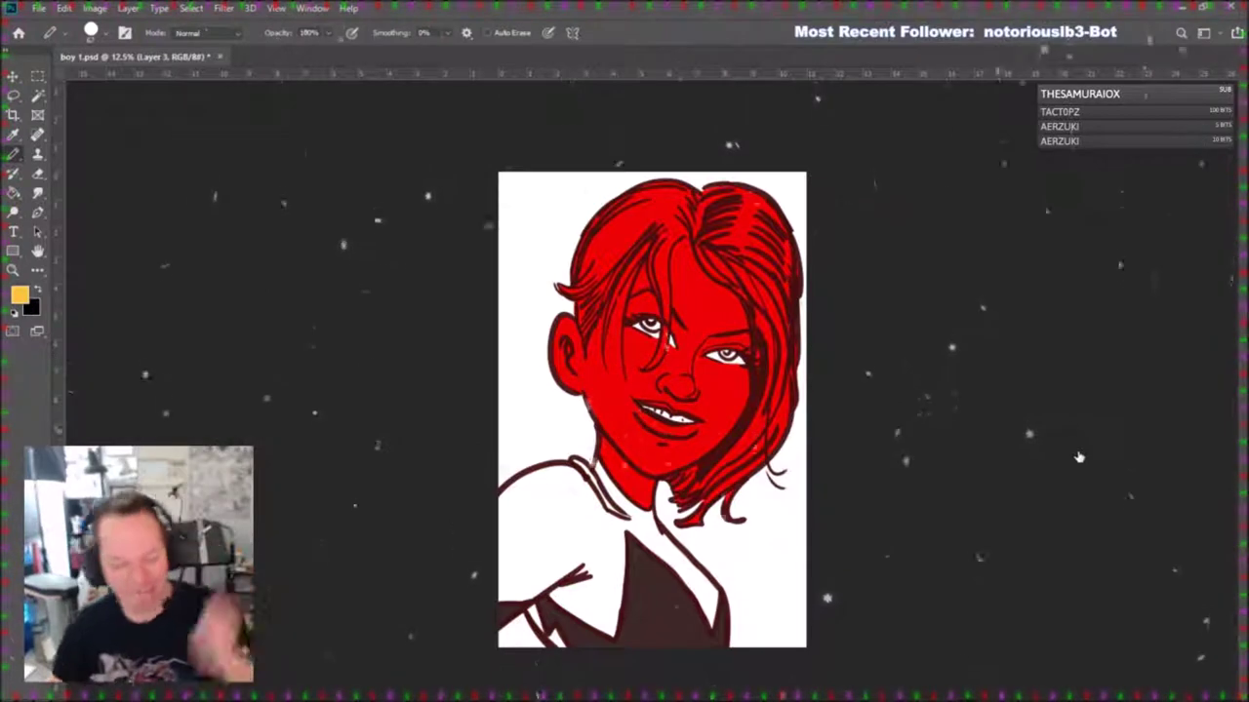
left_click(36, 98)
left_click(629, 472)
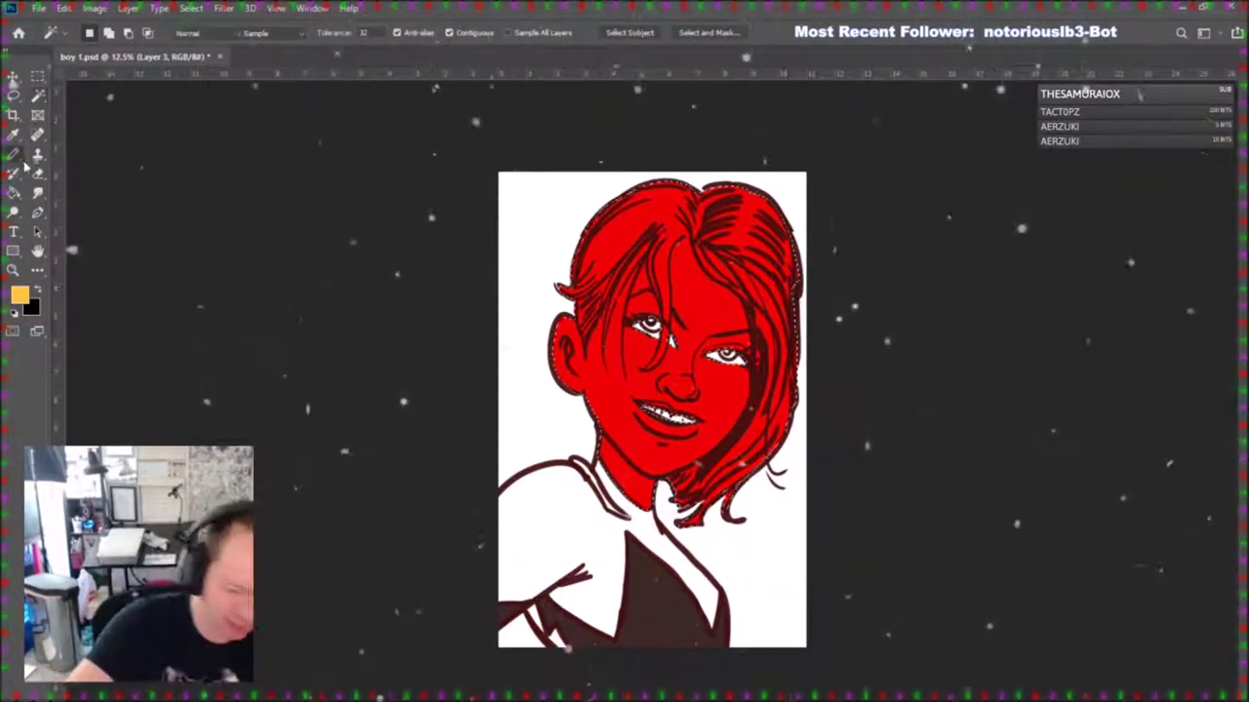
Trace the inner edge of the hair and the loose strands over the forehead with the golden yellow Pencil.
left_click(14, 155)
left_click_drag(696, 509, 686, 481)
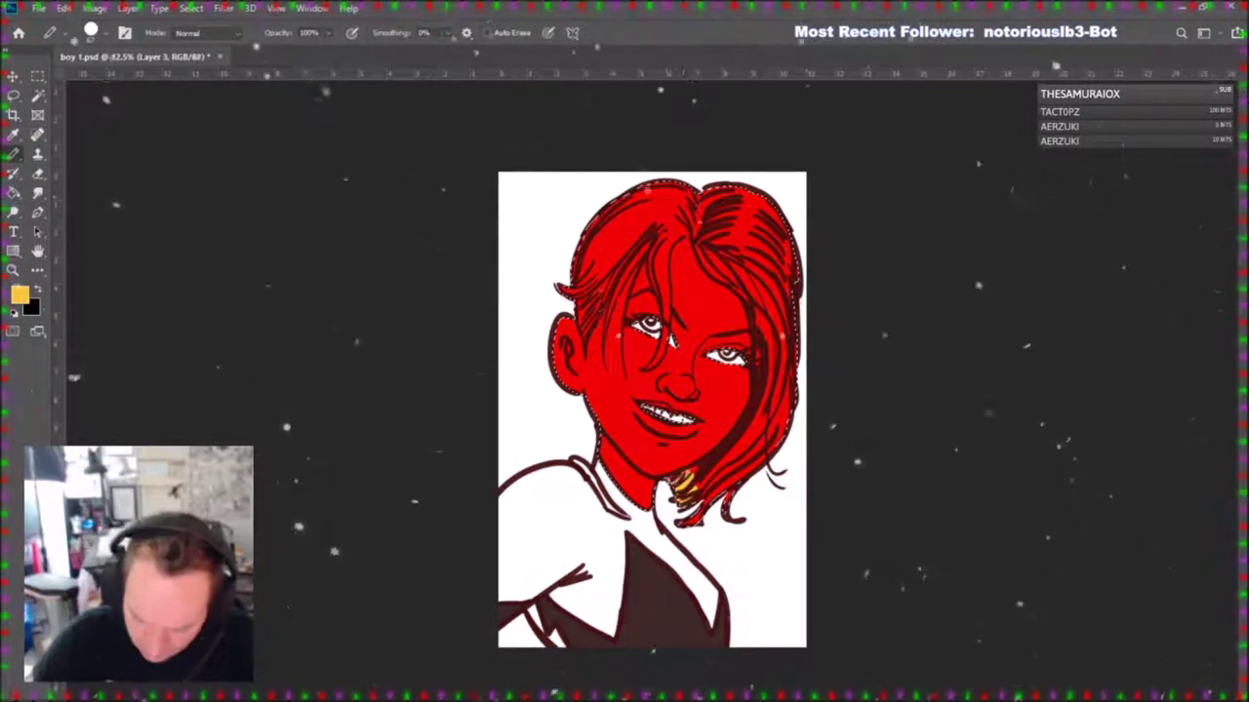
left_click_drag(769, 351, 701, 246)
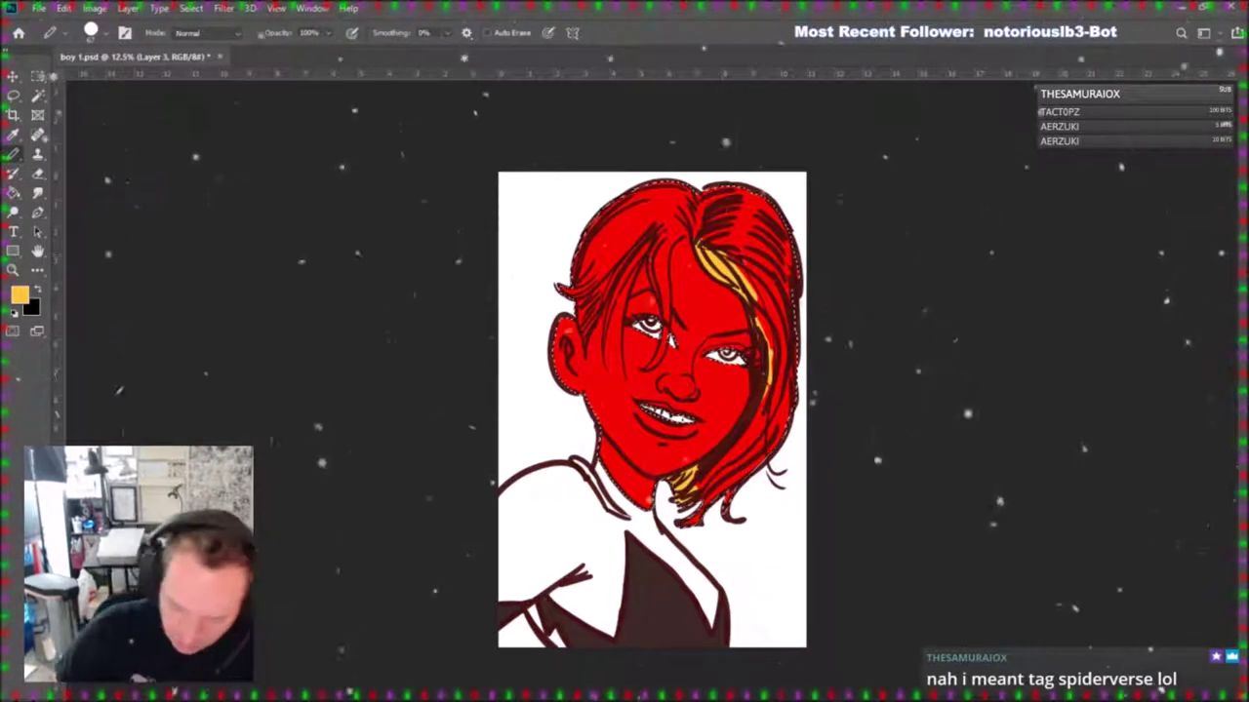
mouse_move(584, 336)
left_mouse_down()
mouse_move(603, 263)
mouse_move(657, 213)
left_mouse_up()
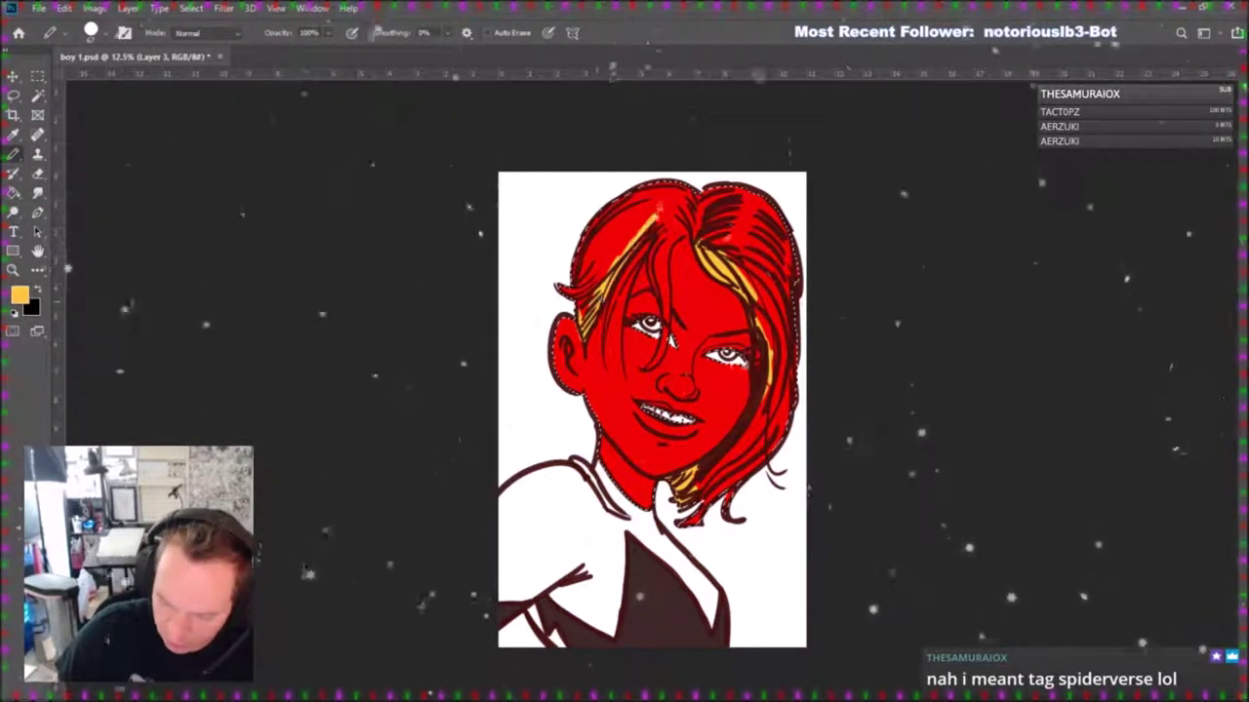
left_click_drag(604, 339, 649, 242)
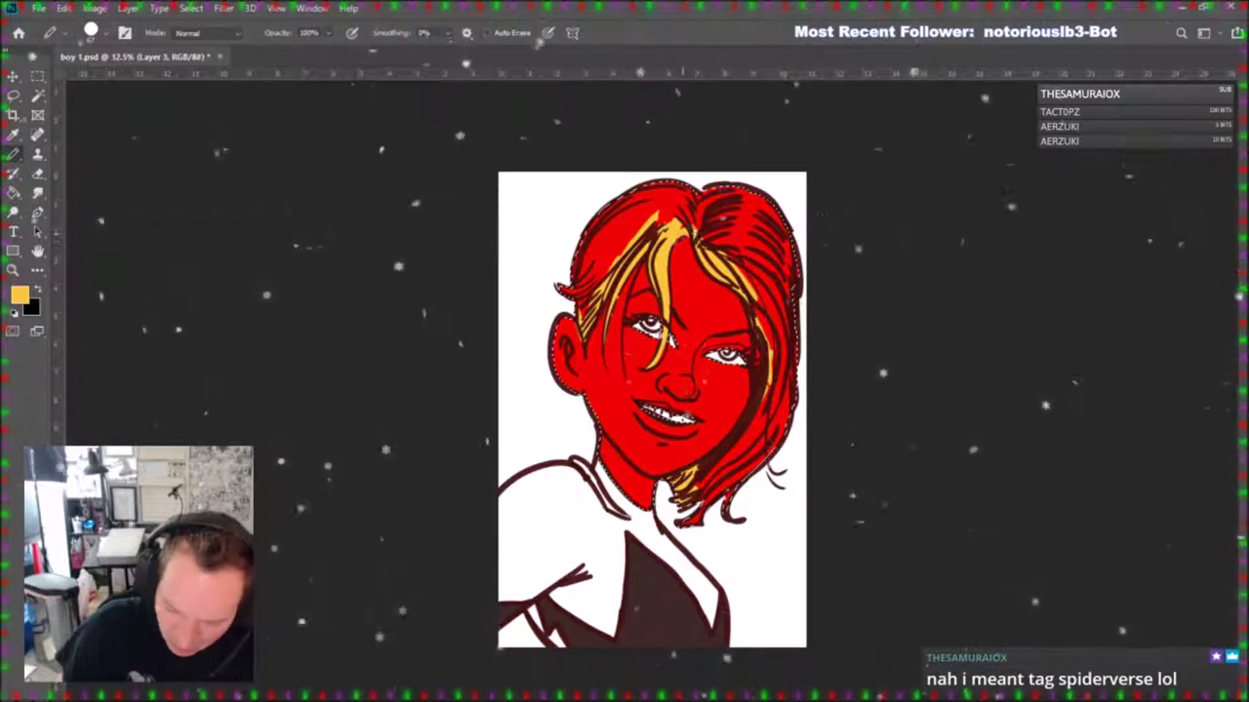
Try to fill the remaining red hair with golden yellow.
key("g")
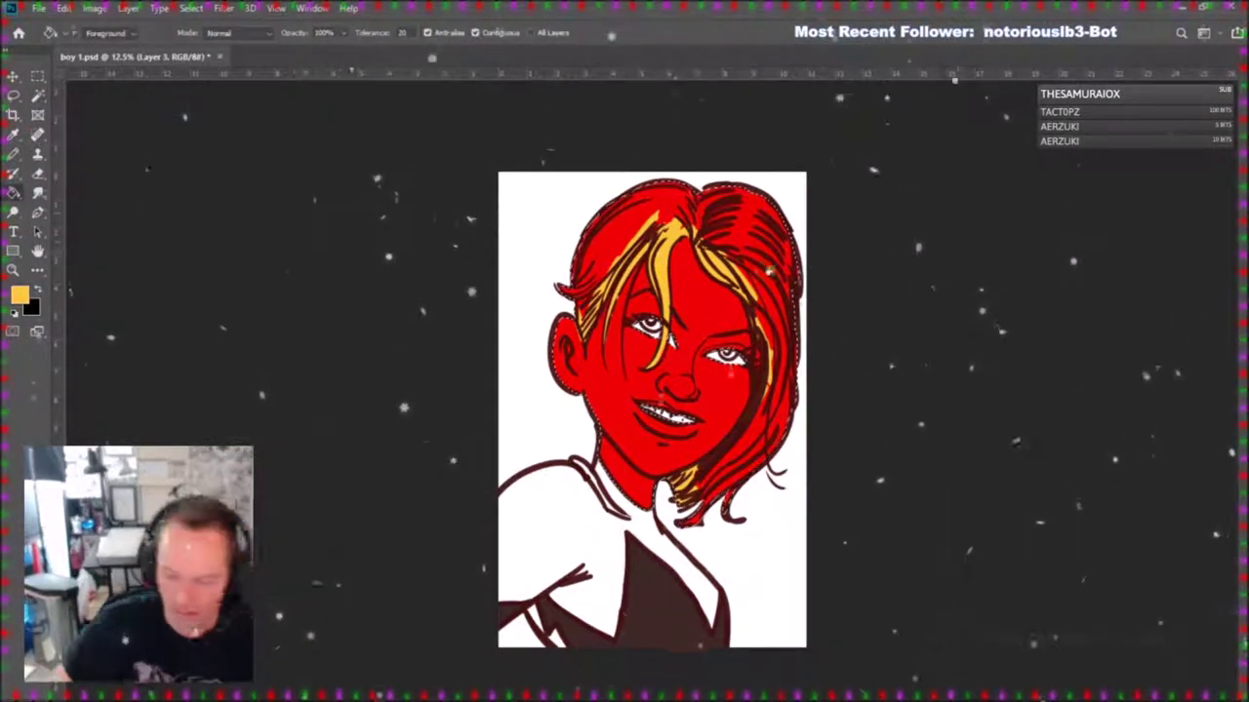
left_click(759, 261)
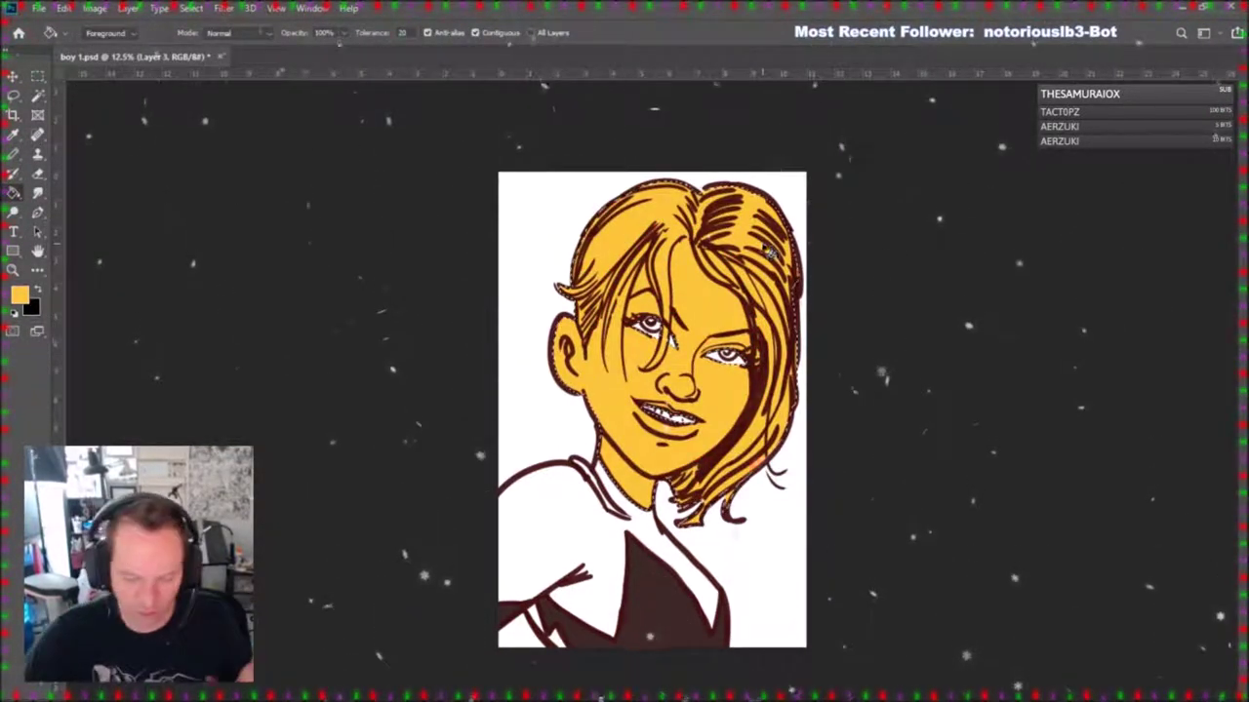
Close the gaps in the yellow hair border with the line art hidden, fill the hair with golden yellow, and show the lines again.
key("b")
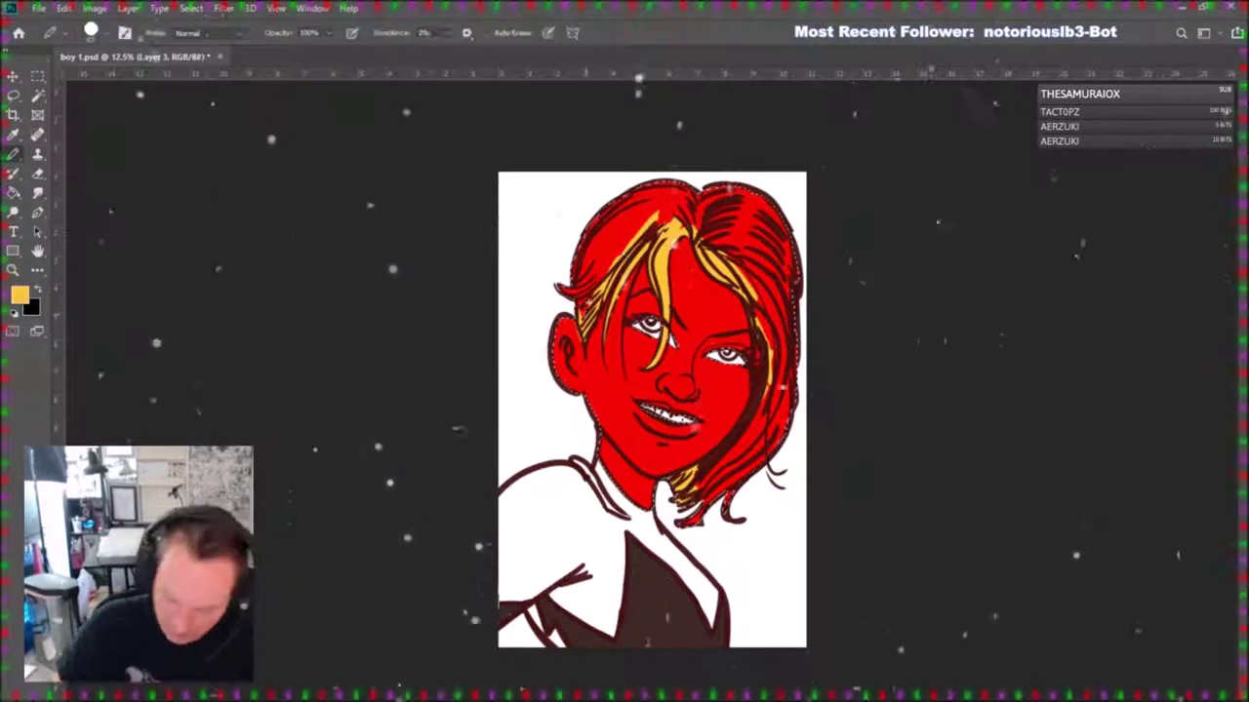
left_click(979, 471)
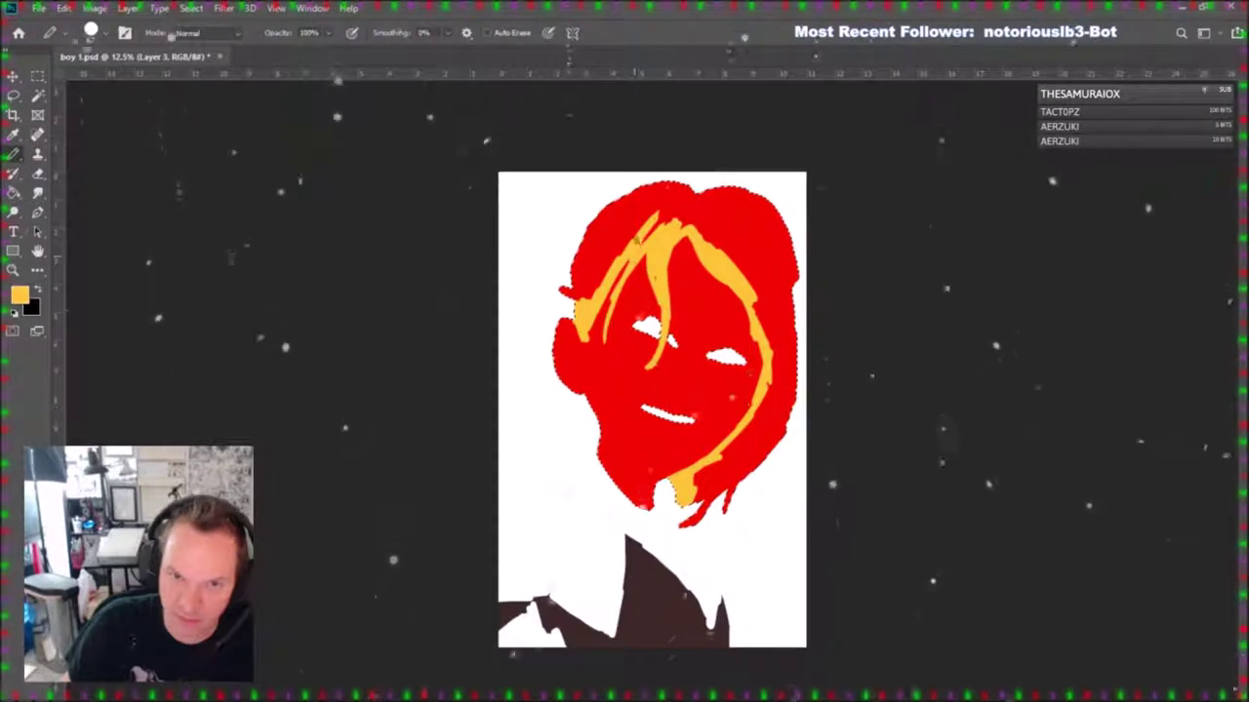
left_click(15, 193)
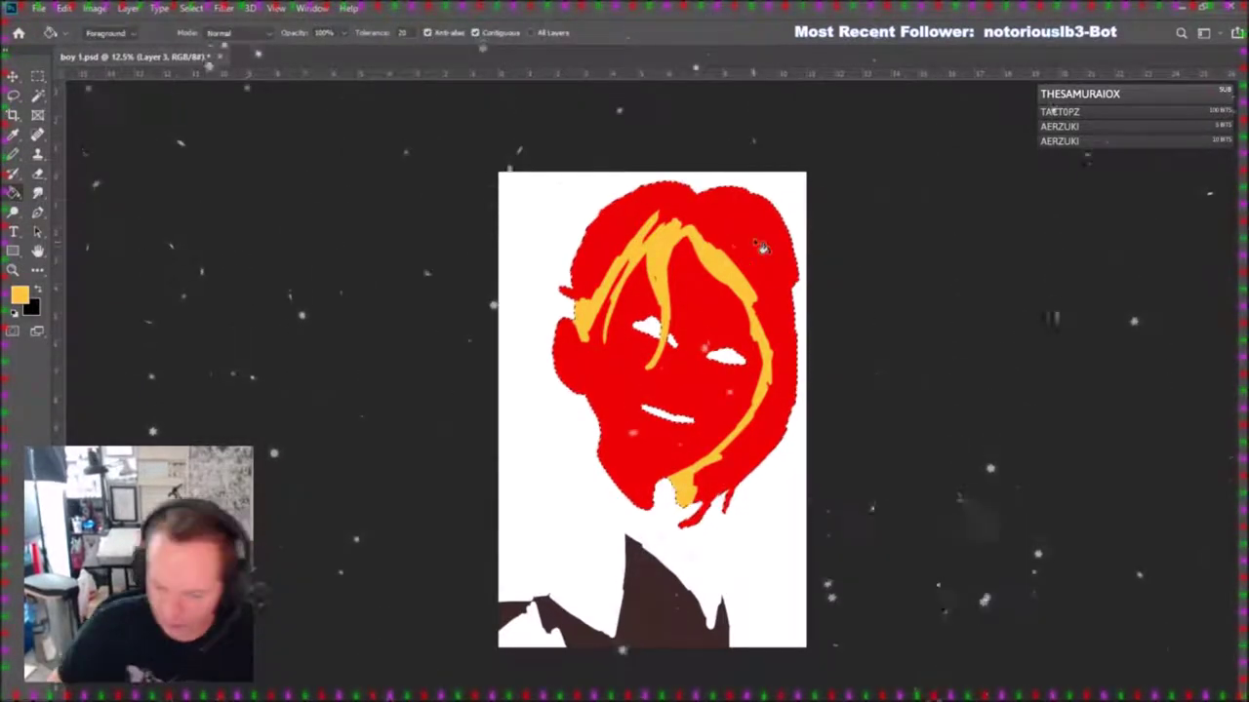
left_click(761, 250)
key("ctrl+comma")
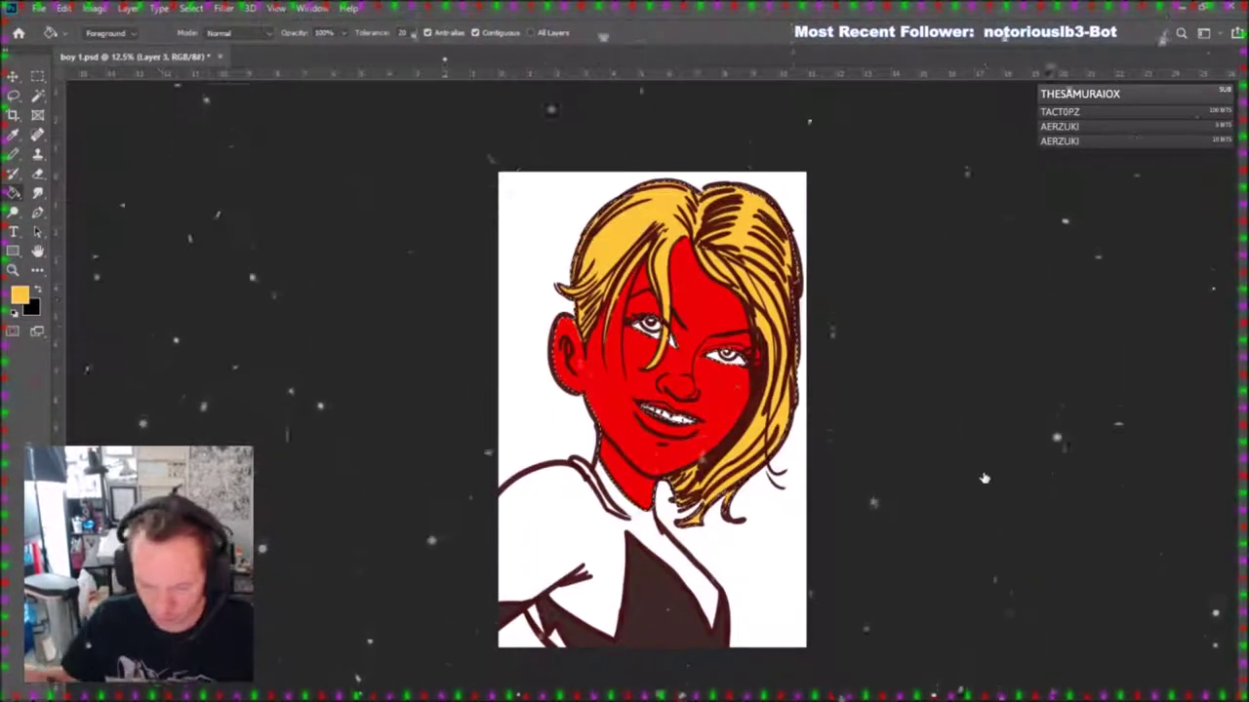
Set the foreground colour to red, restore the skin area beside the forehead hair strand with the Pencil, and deselect.
key("i")
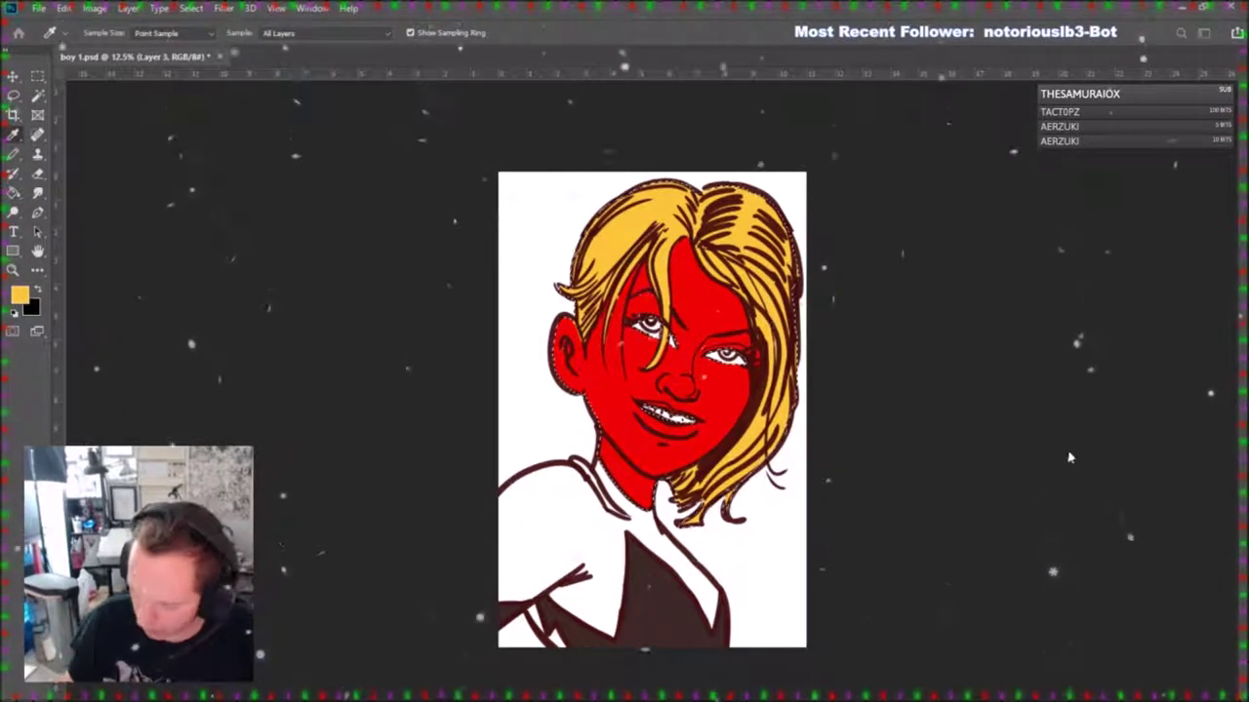
key("g")
key("b")
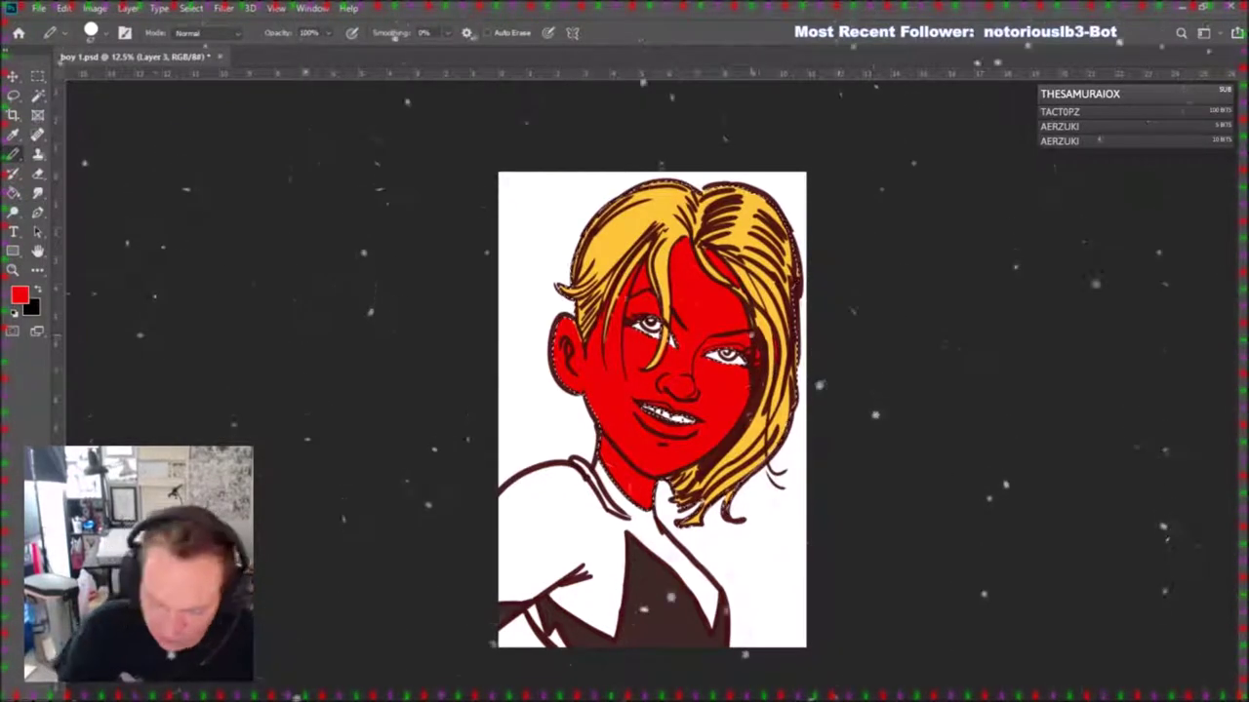
key("ctrl+d")
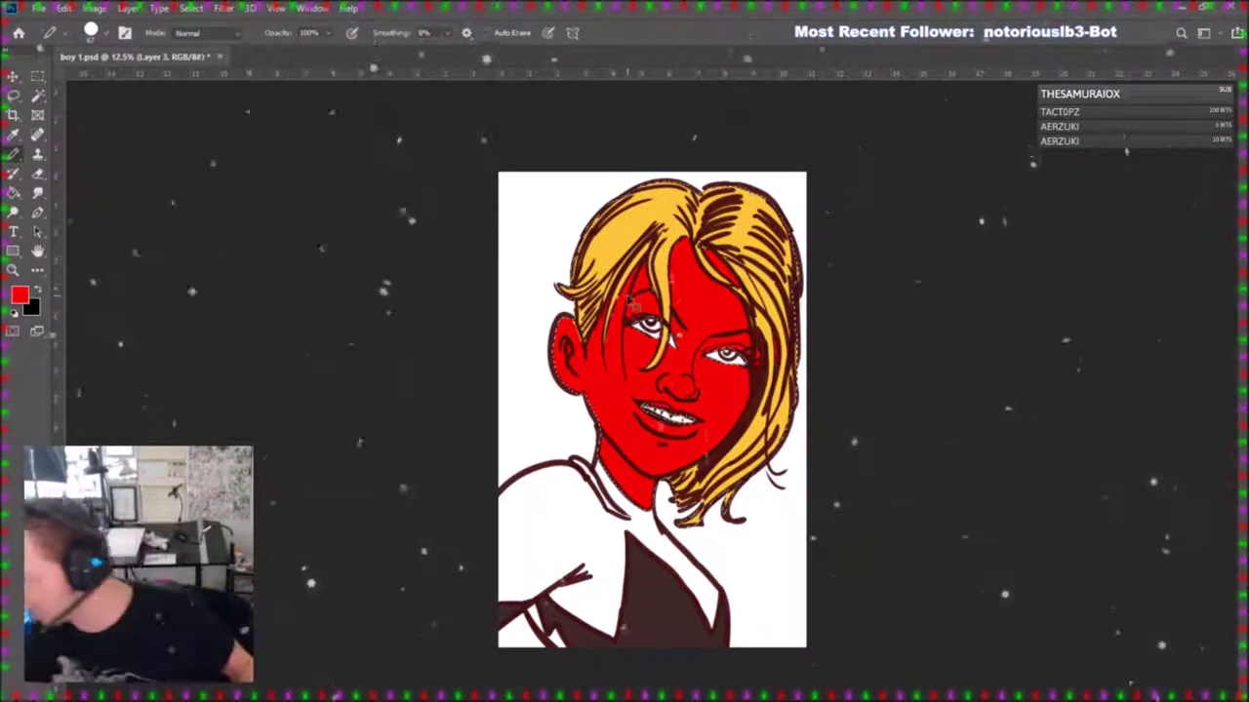
Set the foreground colour to a peach skin tone and fill the red face, ear, neck and forehead areas with the Paint Bucket.
left_click(22, 301)
key("i")
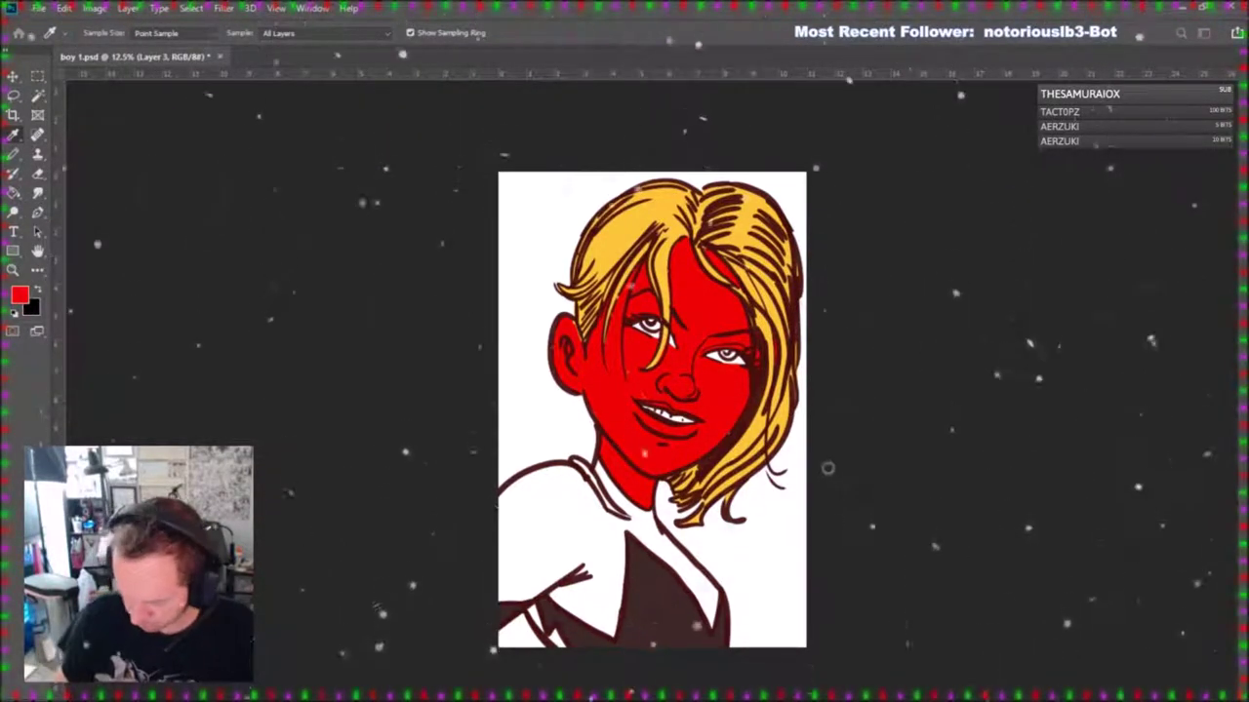
left_click(1081, 450)
key("b")
left_click(13, 192)
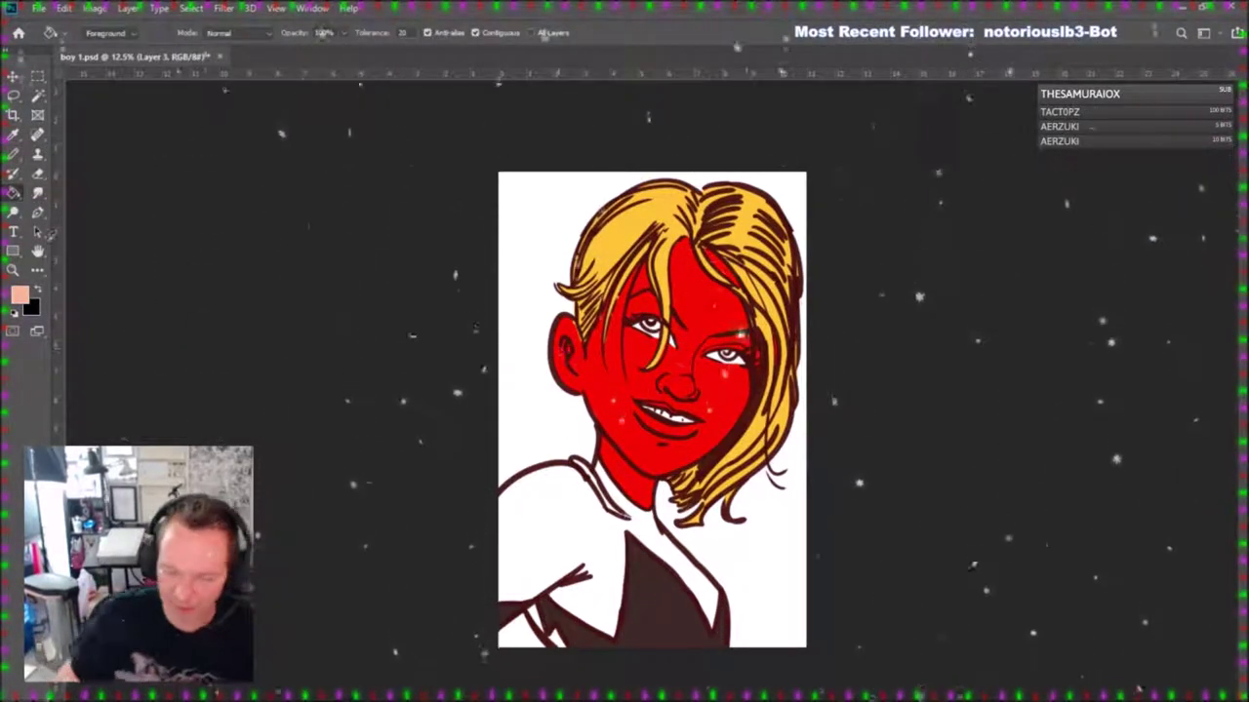
left_click(704, 320)
left_click(734, 281)
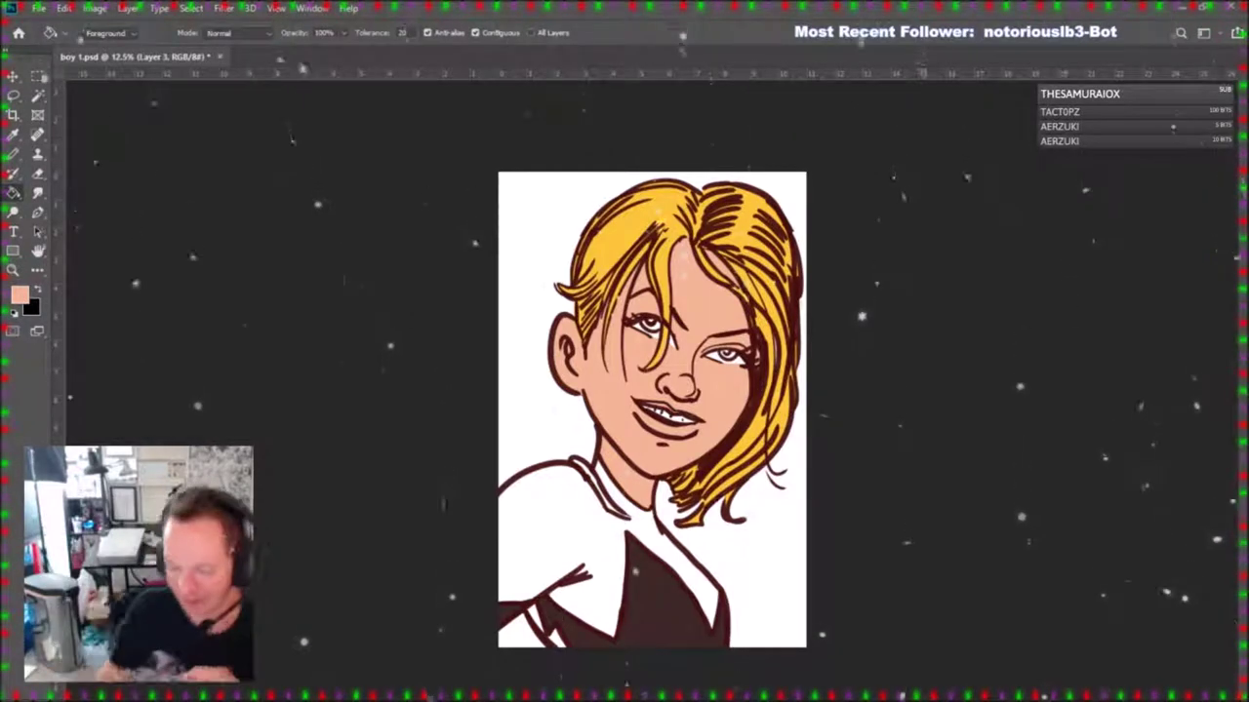
Shade the hair with semi-transparent dark brown Brush strokes at the parting, beside the ear and behind the jaw.
key("i")
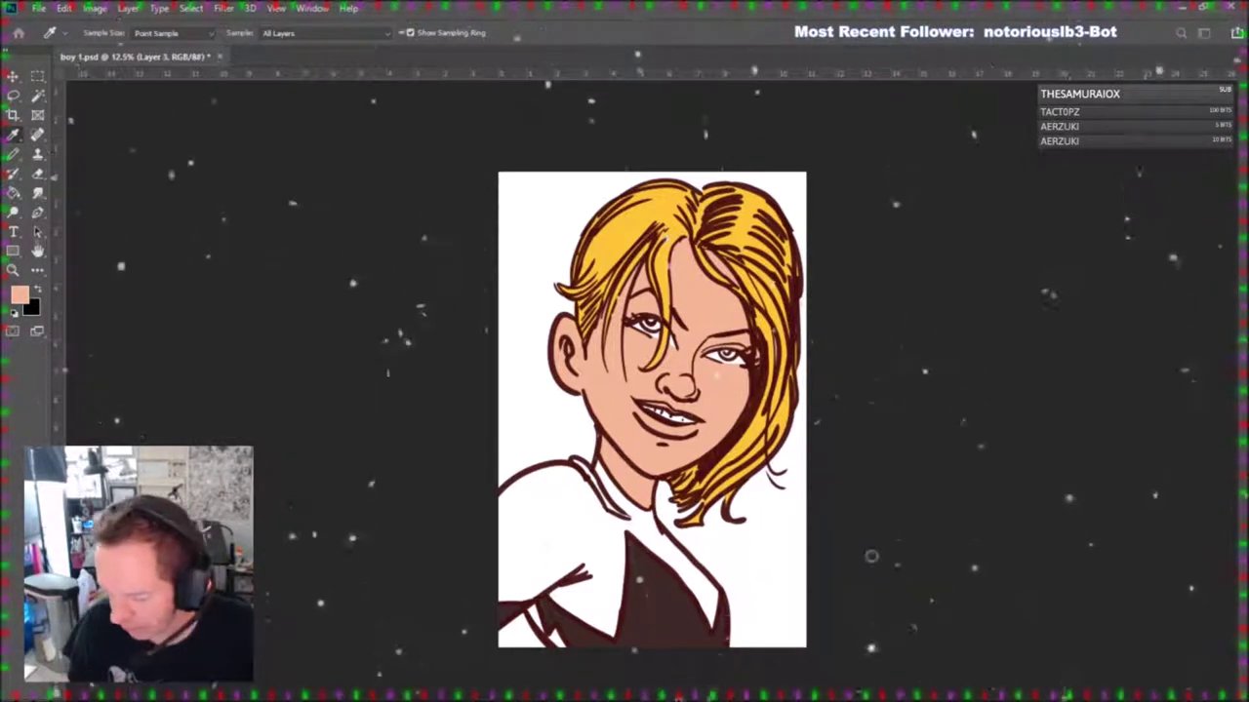
left_click(14, 153)
left_click(67, 159)
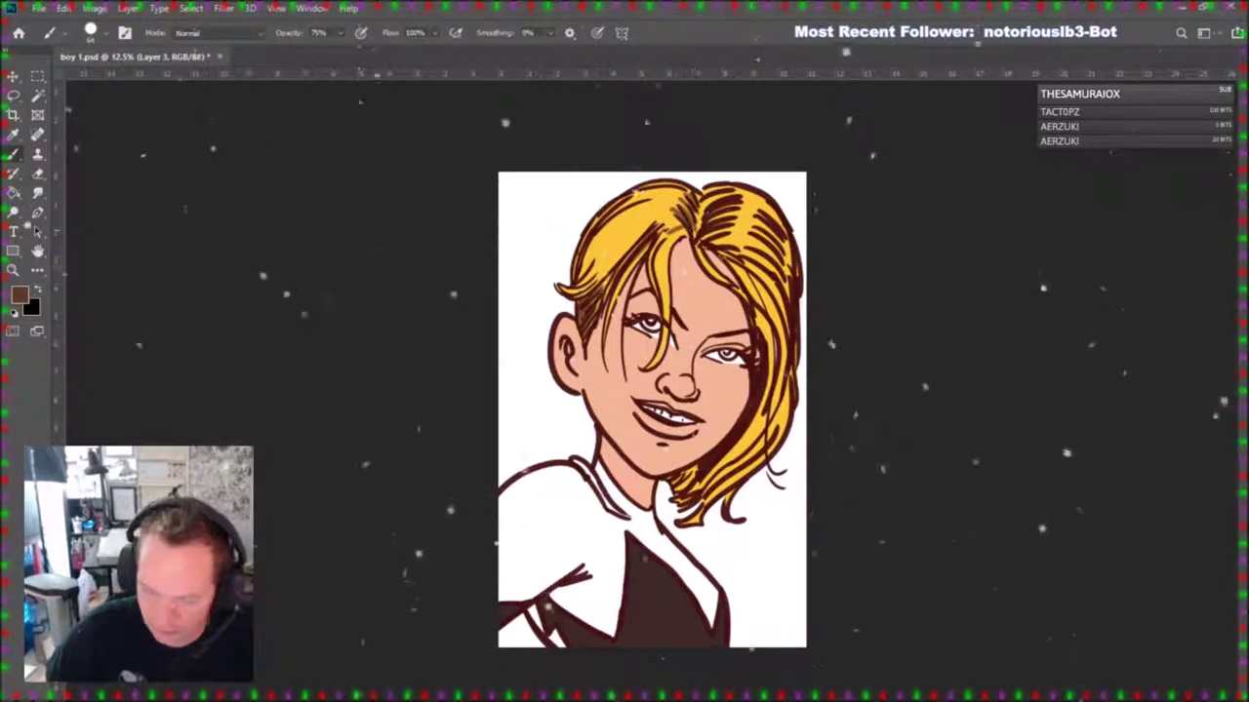
left_click_drag(697, 470, 736, 427)
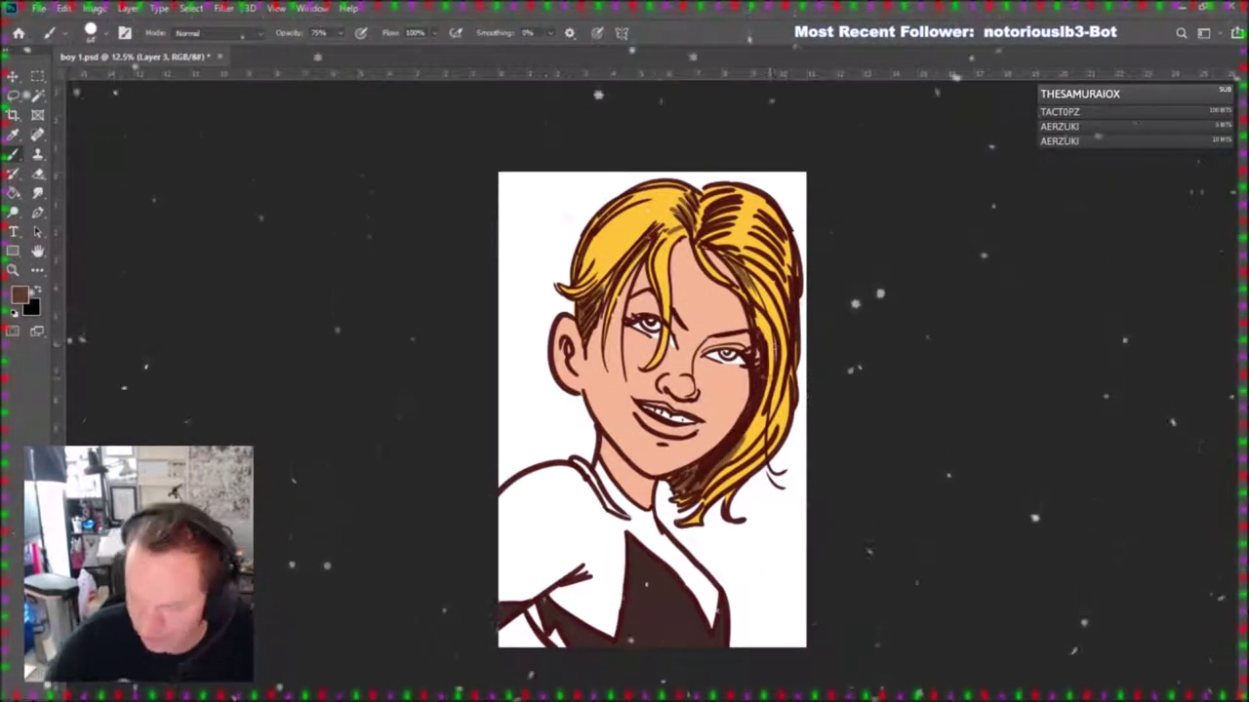
mouse_move(710, 226)
left_mouse_down()
mouse_move(739, 211)
mouse_move(731, 191)
left_mouse_up()
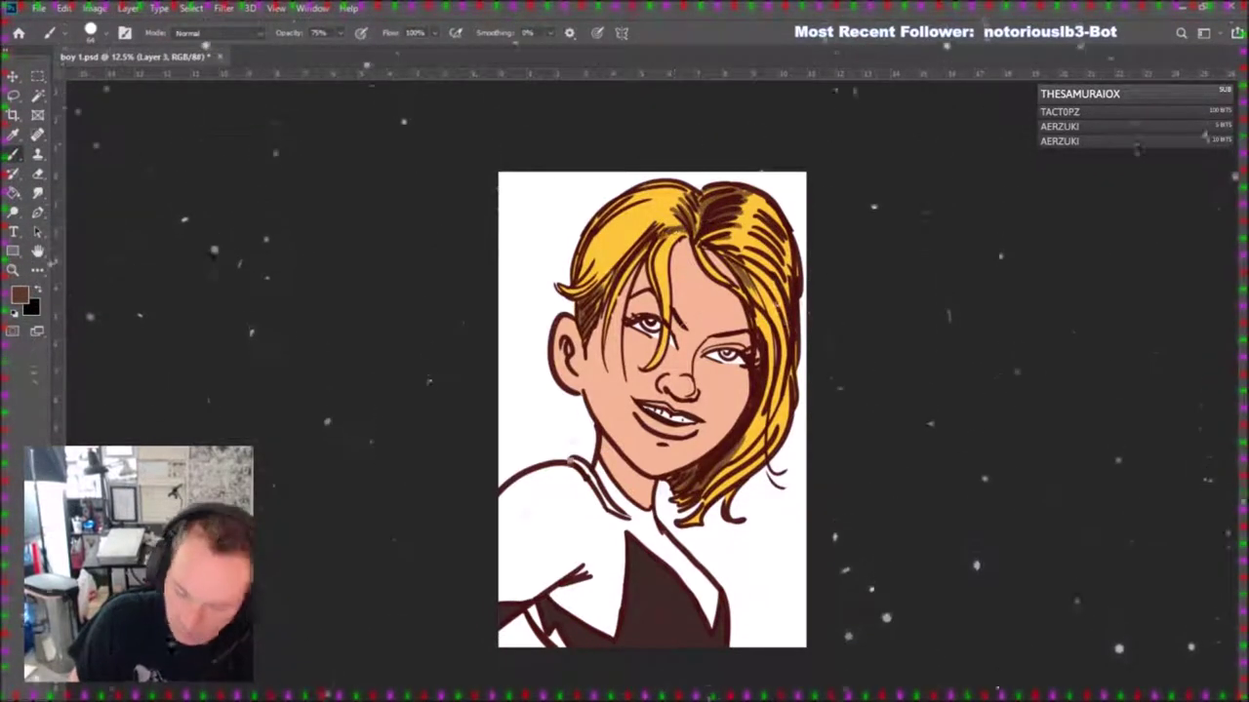
Colour the small sleeve patch at the portrait's lower left edge magenta and dab bright blue spots over it.
key("i")
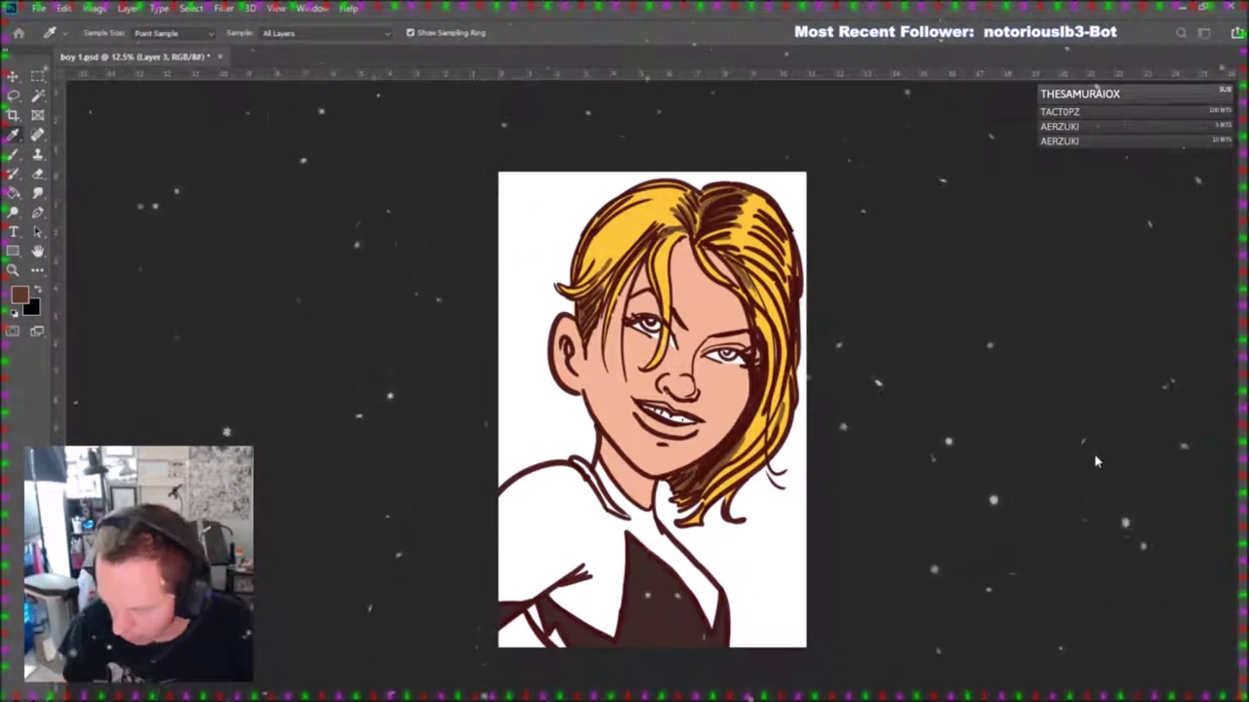
left_click(1067, 458)
left_click_drag(502, 608, 512, 611)
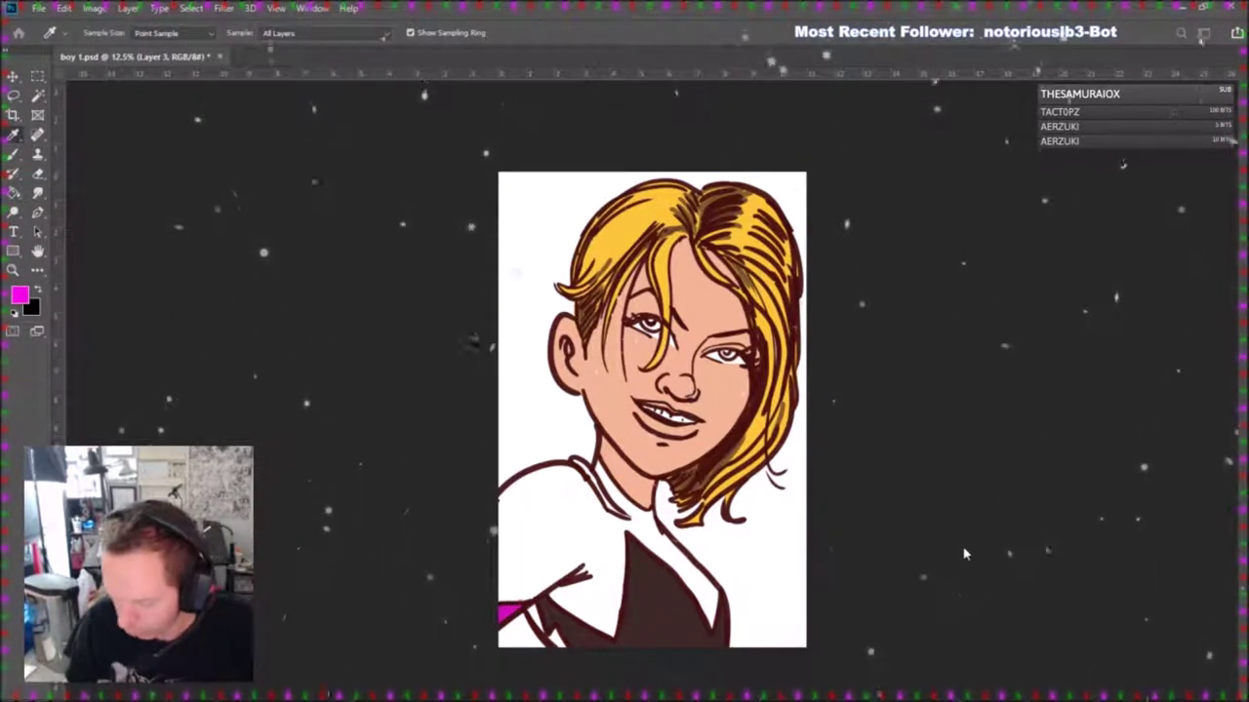
left_click(1056, 467)
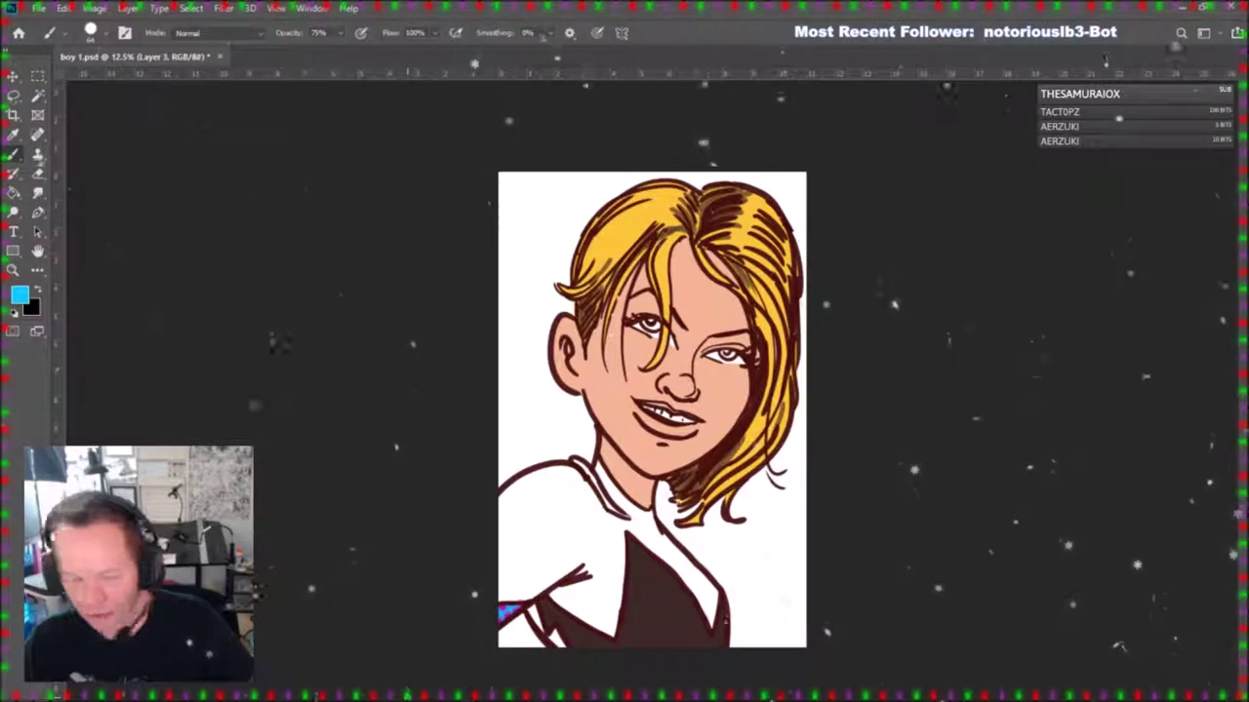
Set the foreground colour to light pink and paint the lips with the Brush.
key("i")
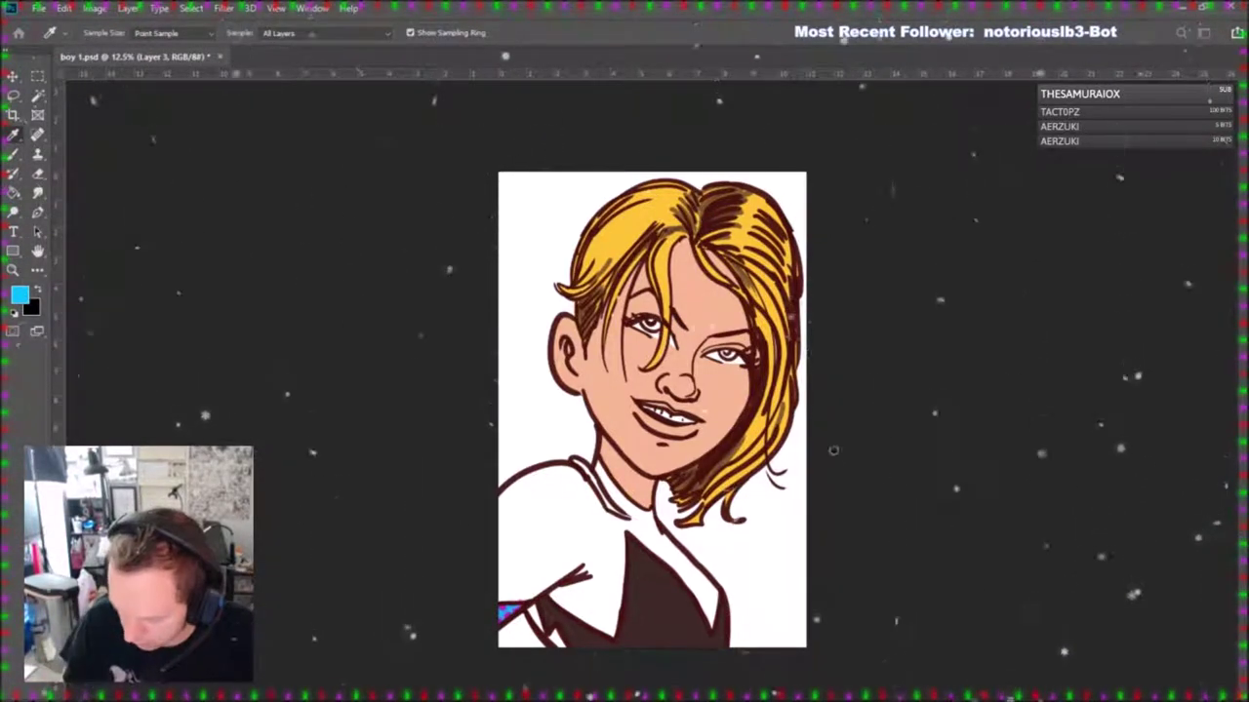
left_click(1079, 456)
key("b")
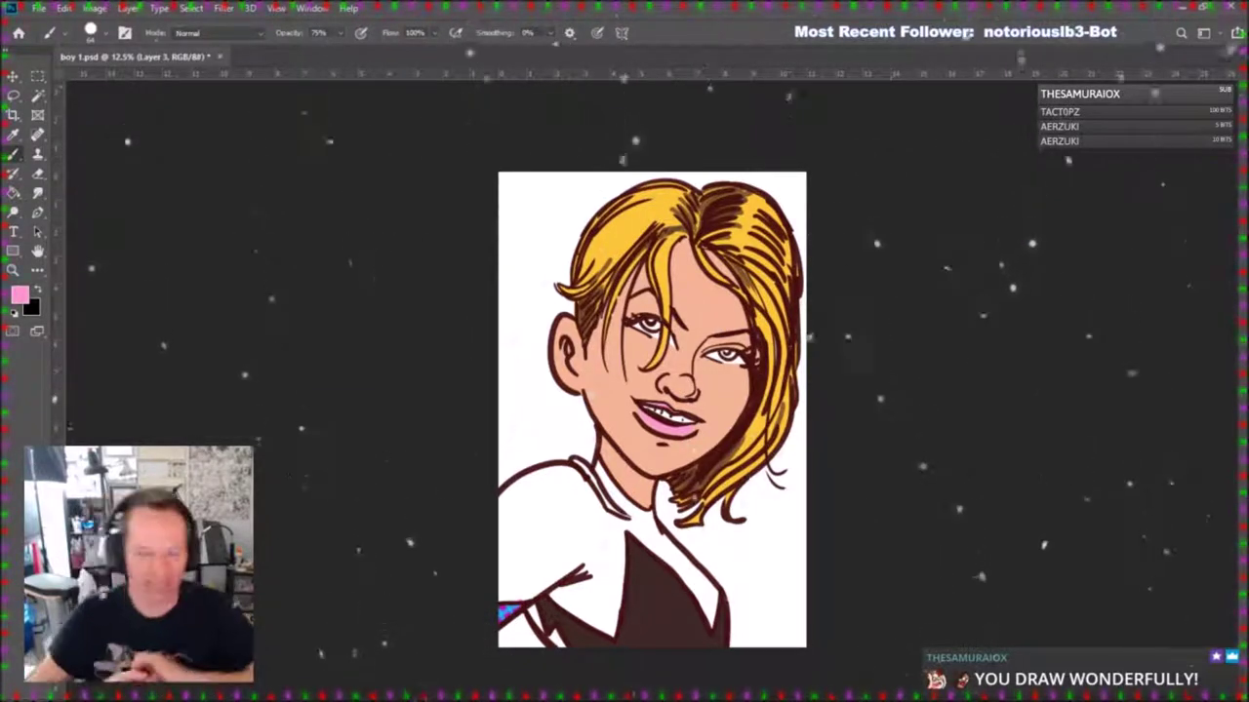
Set the foreground colour to light blue and paint the irises of both eyes with the Brush.
key("i")
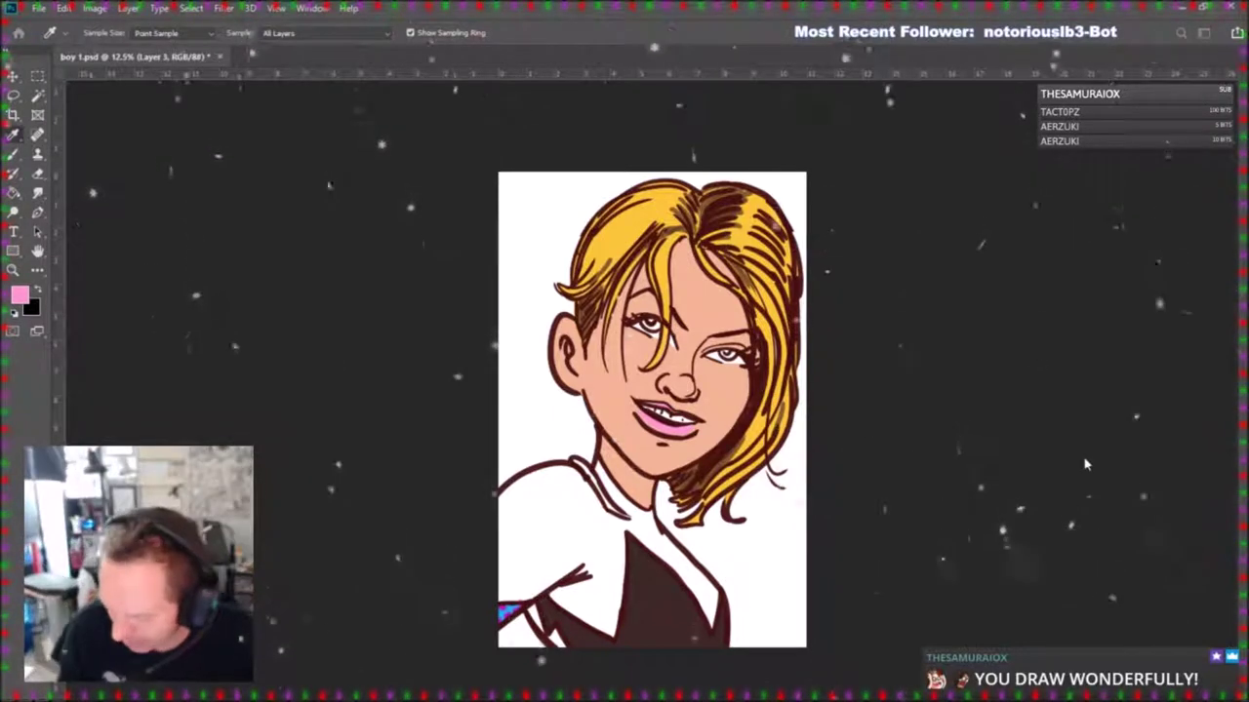
key("b")
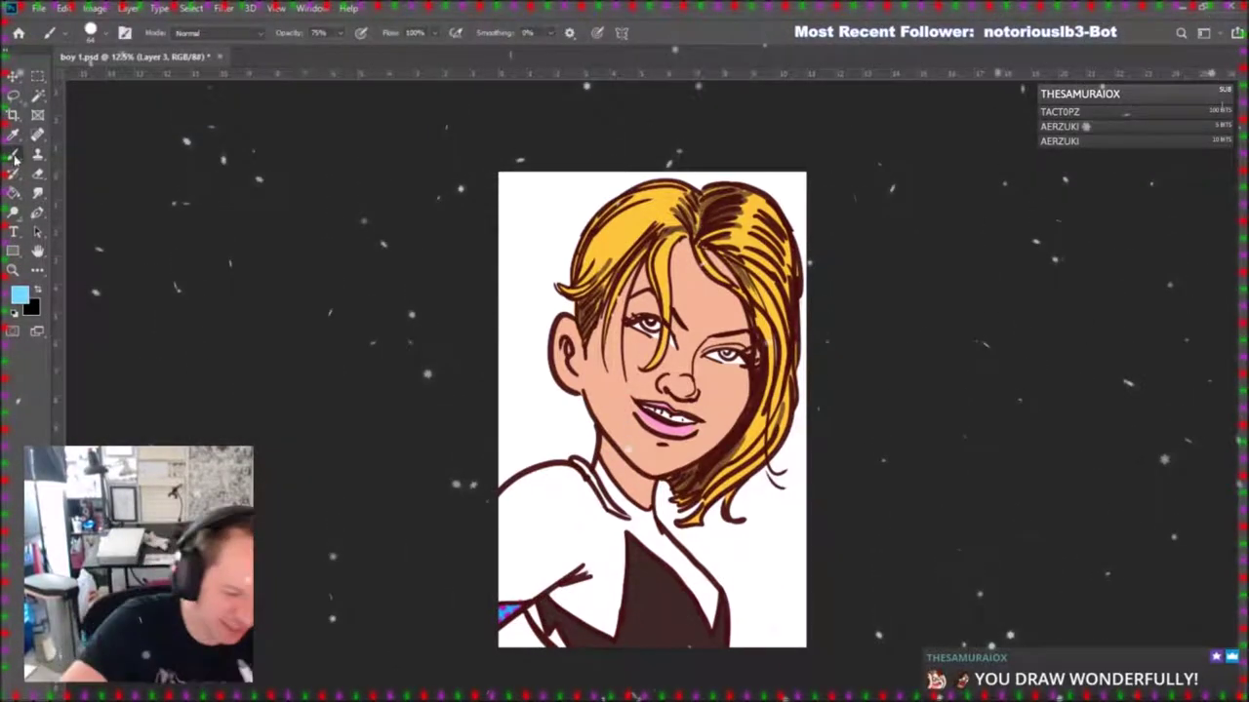
left_click_drag(655, 327, 645, 323)
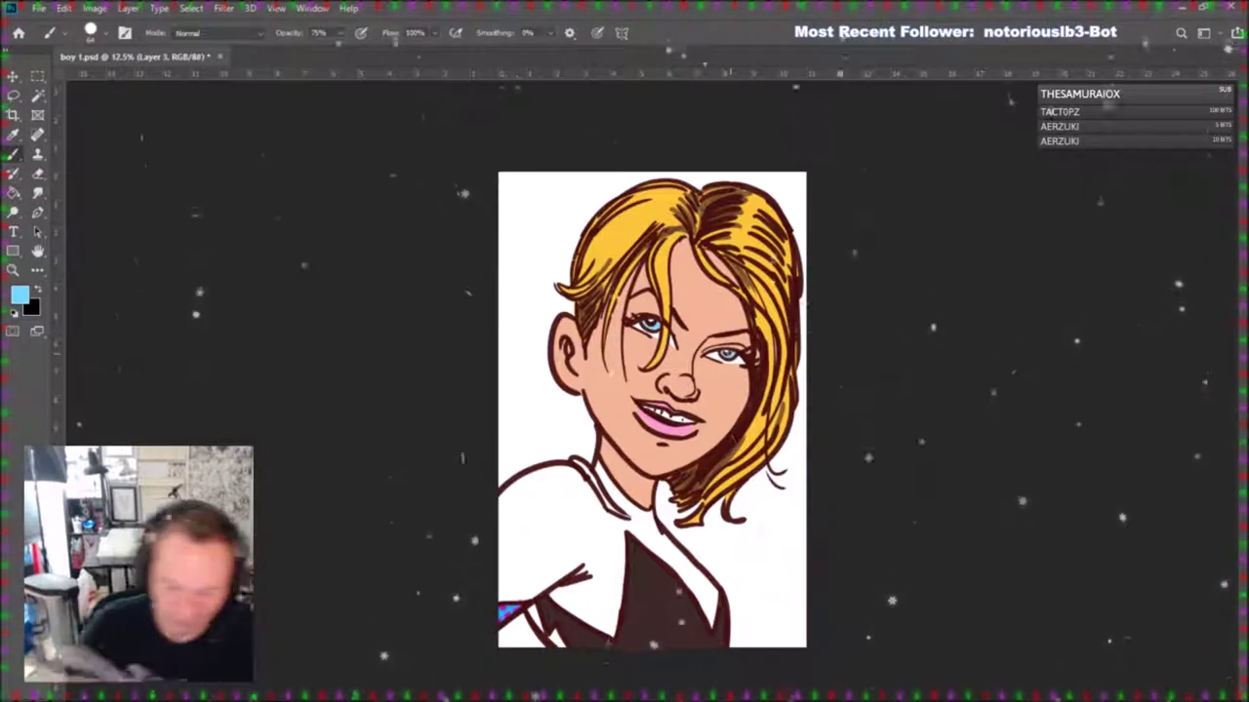
Recolour both irises a muted grey-teal with the Paint Bucket.
key("i")
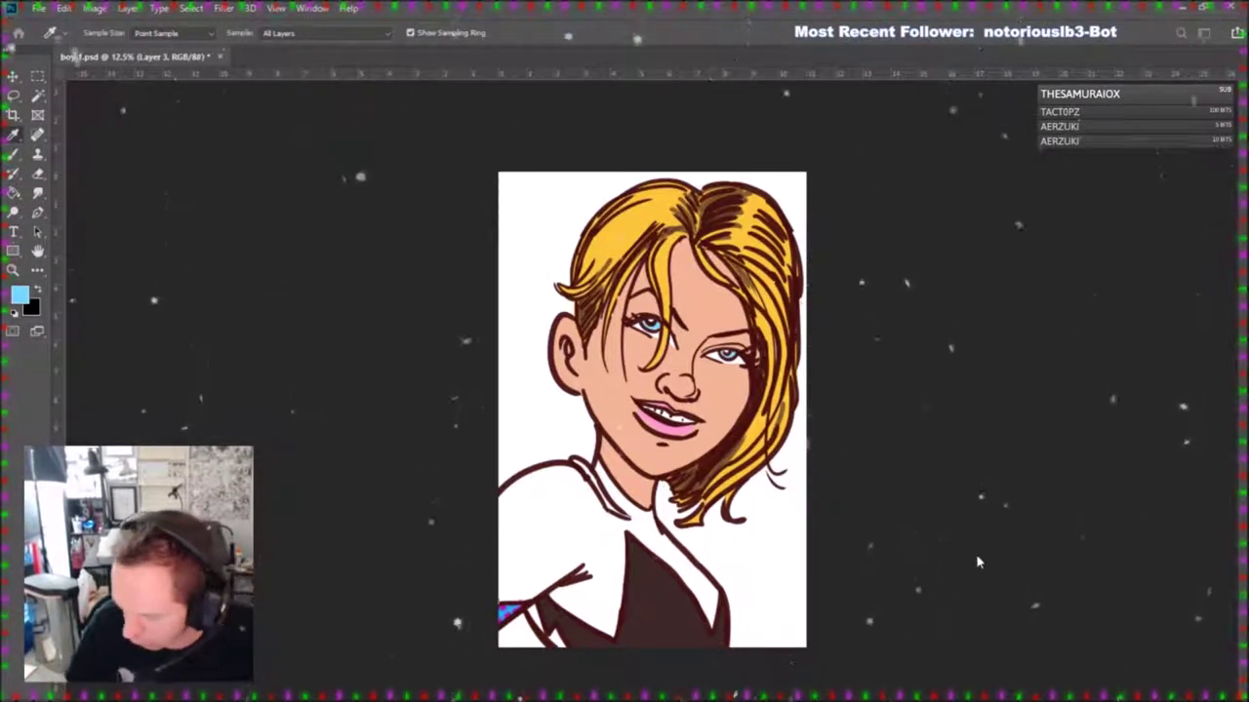
key("b")
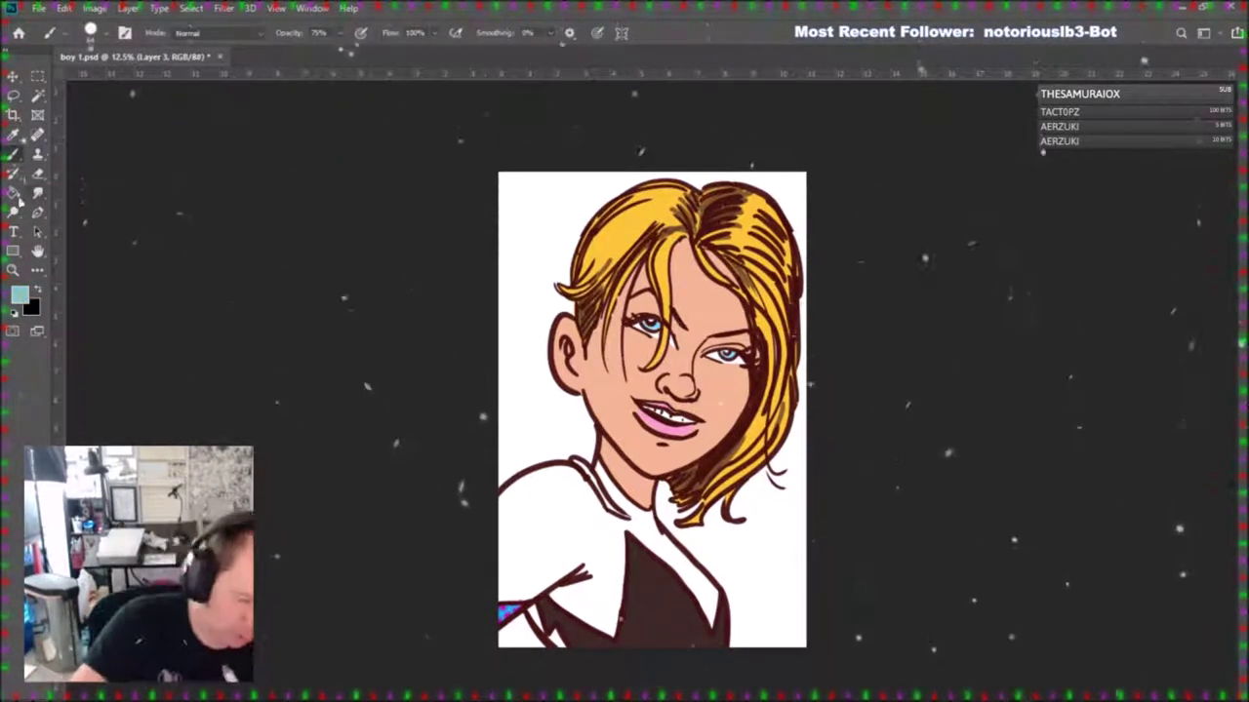
key("g")
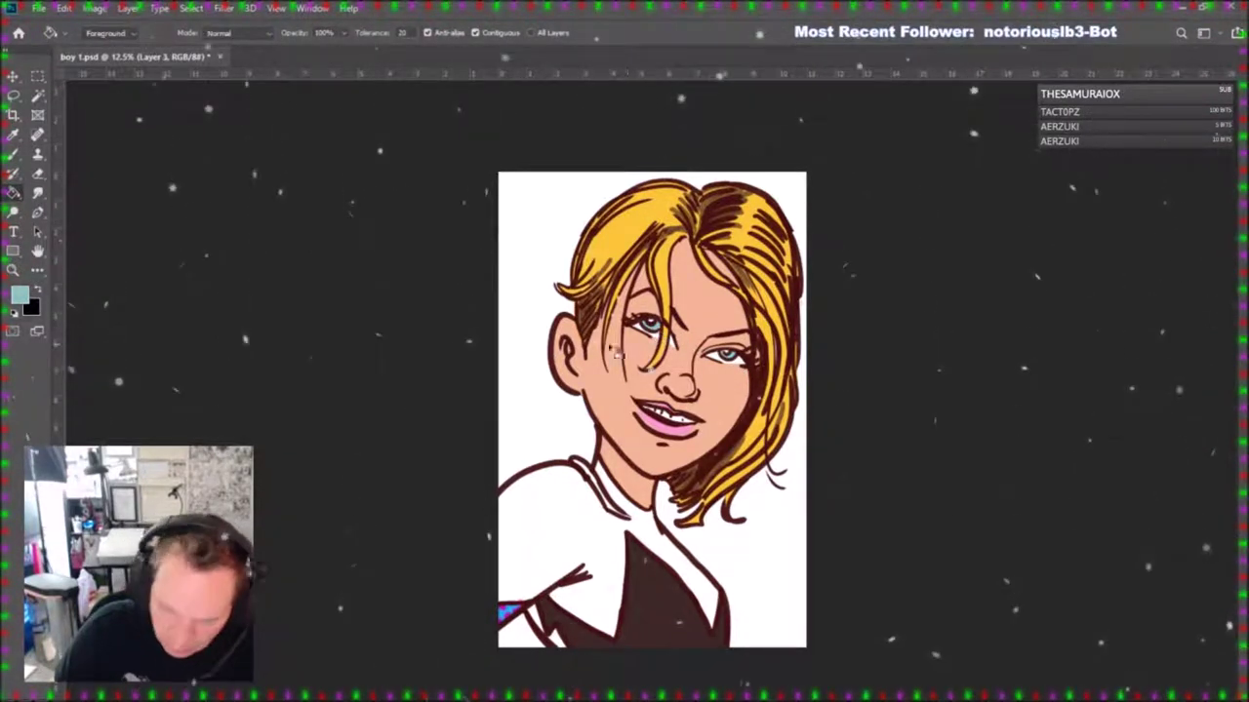
key("b")
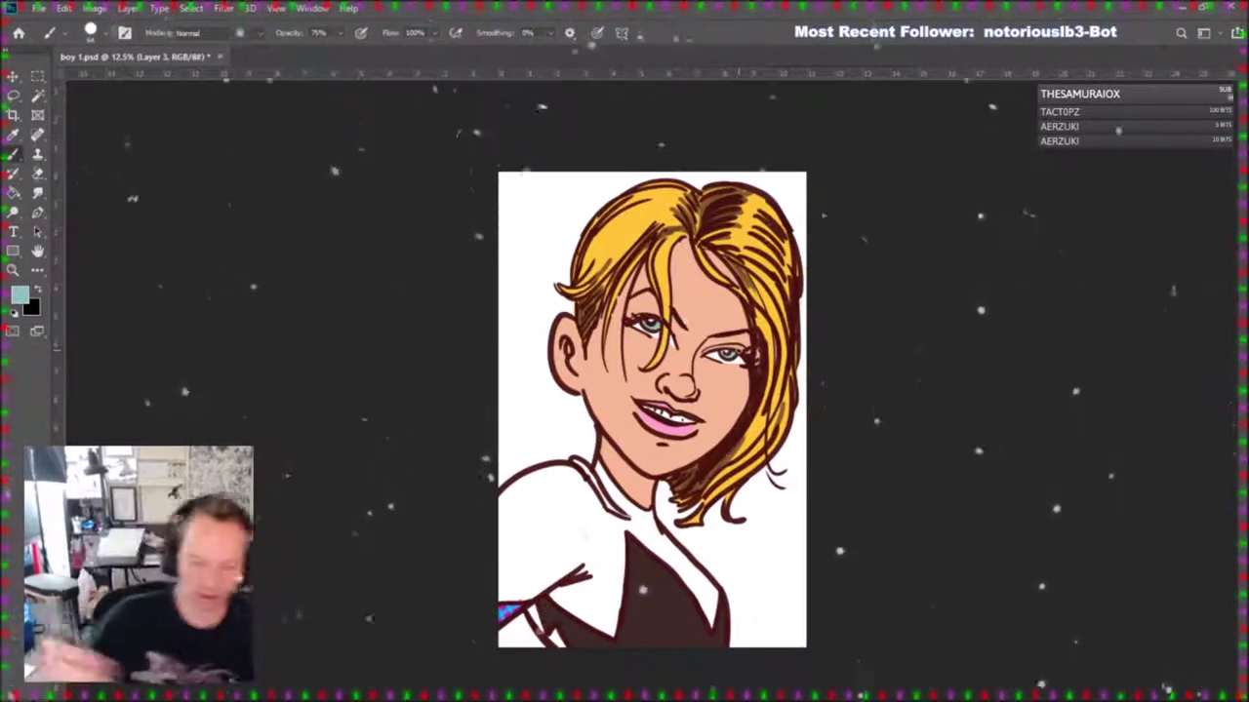
Set the foreground colour to pale yellow, select the golden hair with the Magic Wand, and add a new layer.
left_click(13, 272)
left_click(739, 505, "alt")
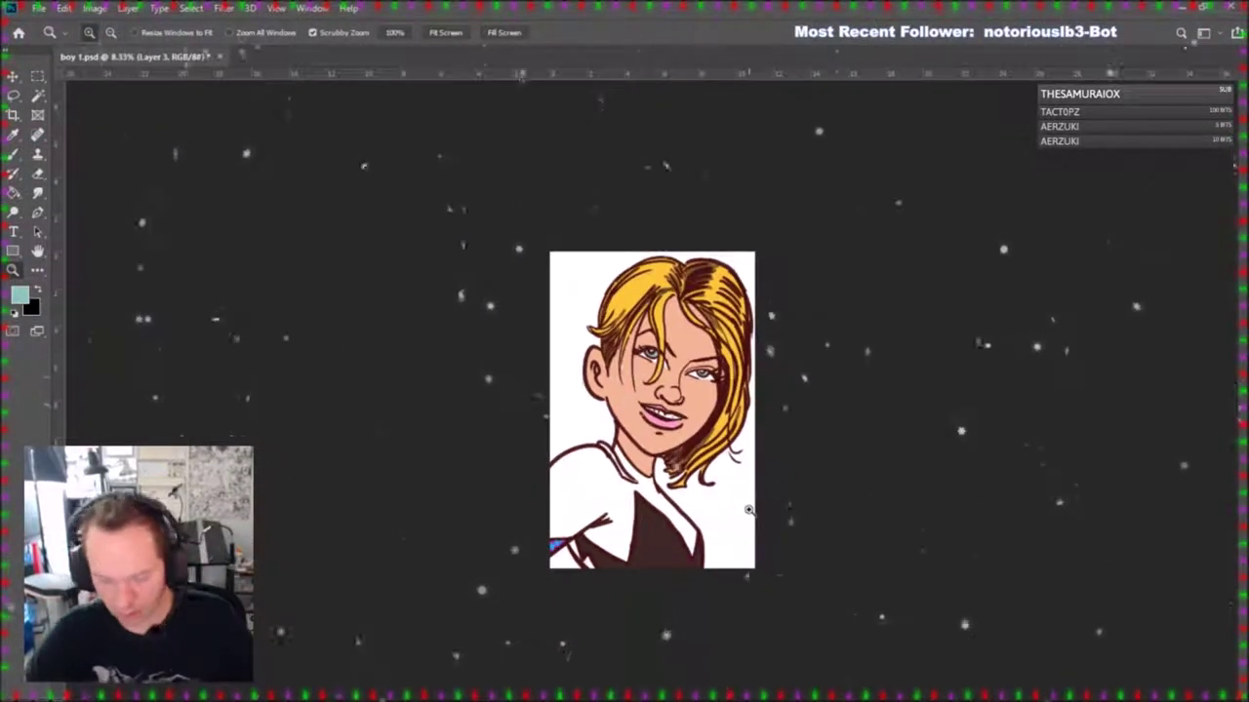
left_click(748, 510)
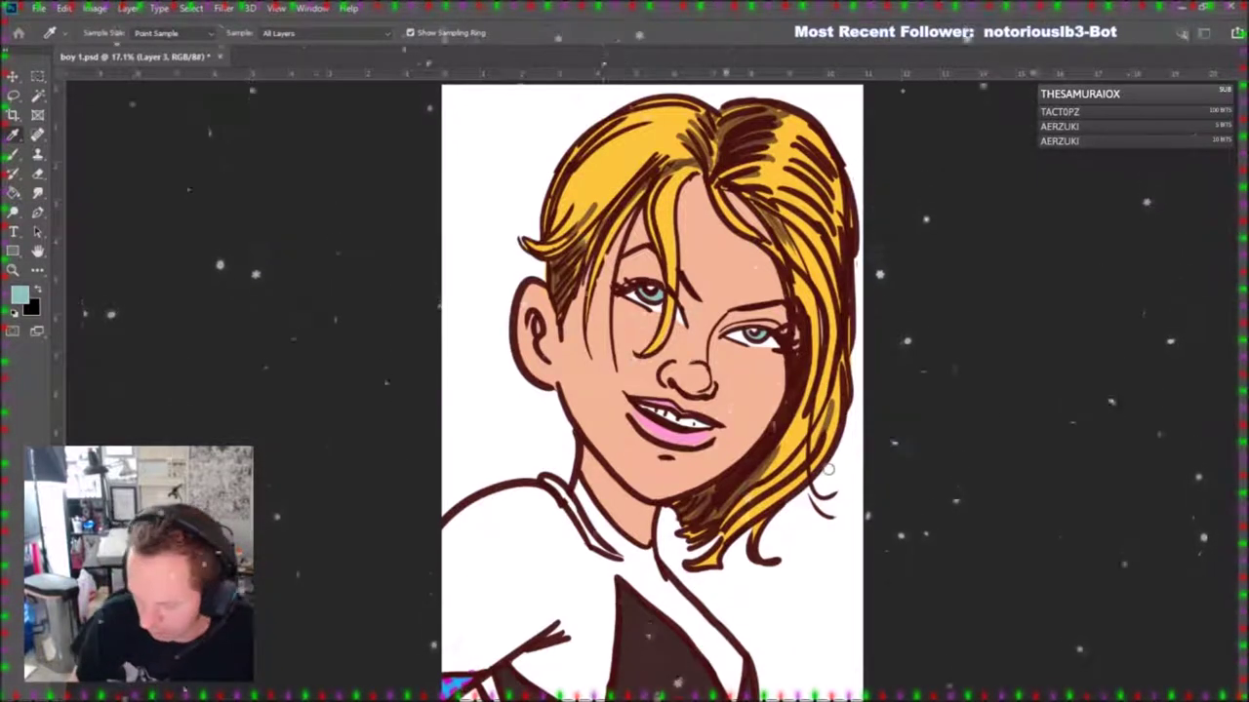
key("z")
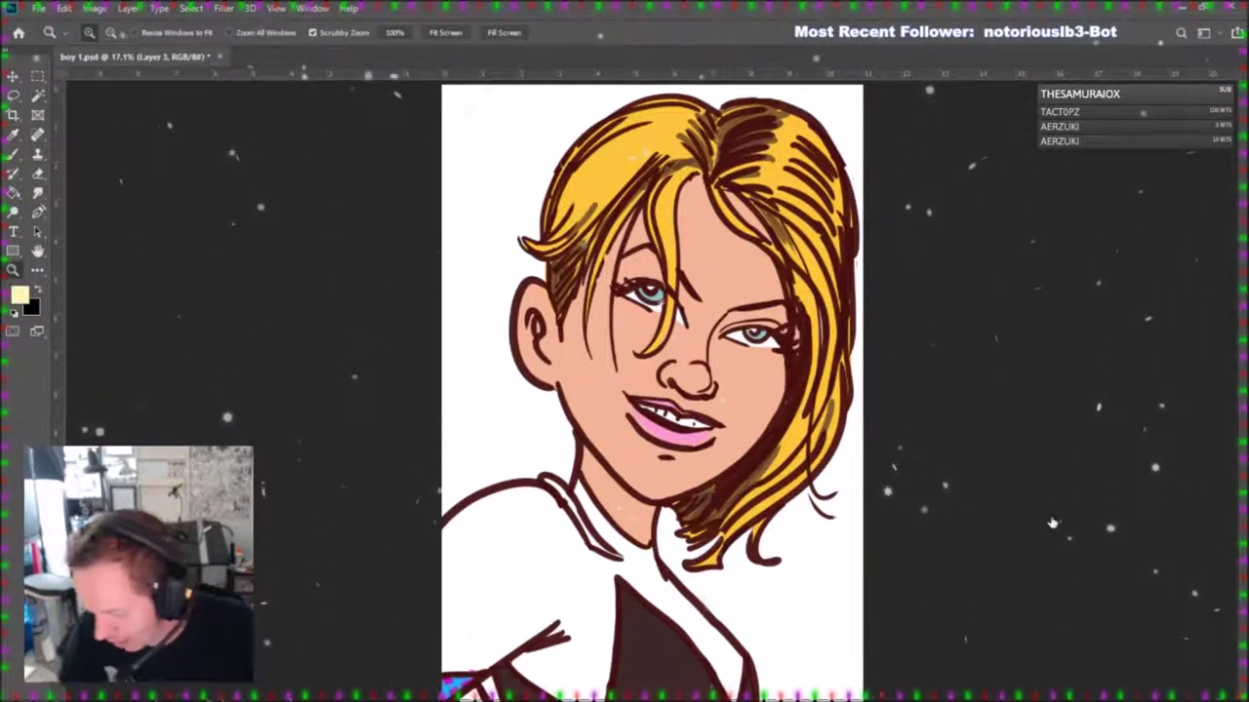
left_click(38, 97)
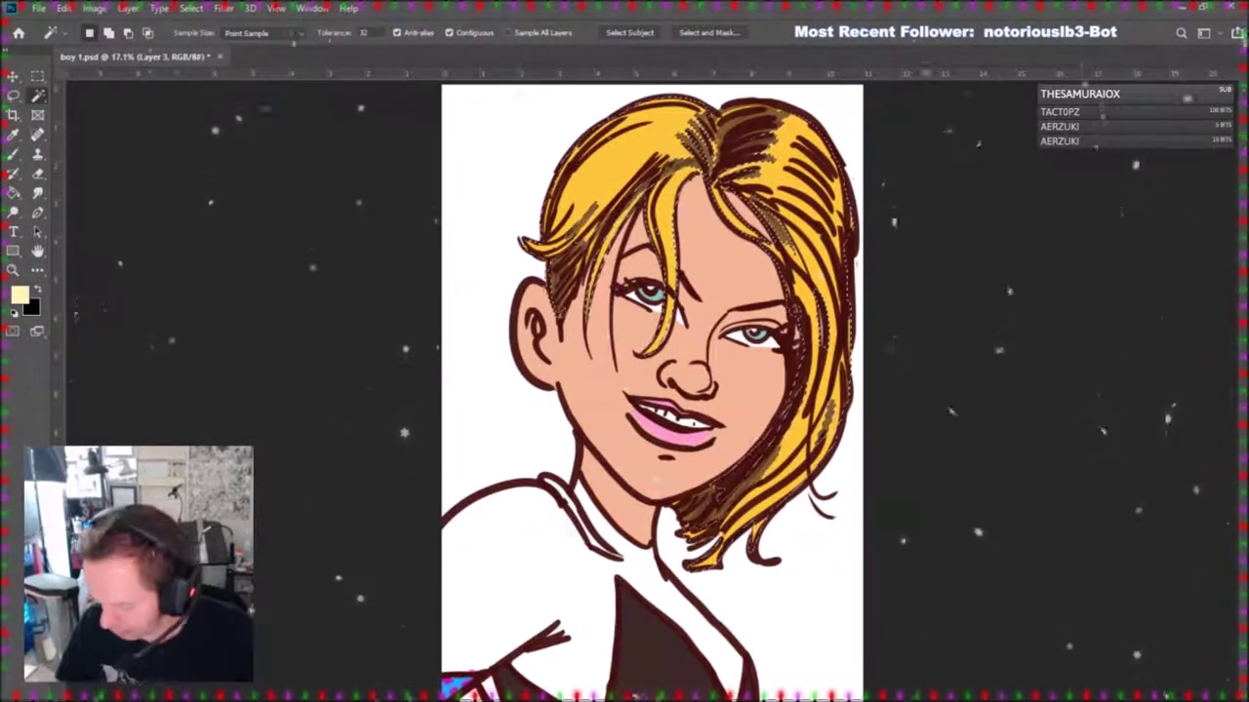
key("ctrl+shift+alt+n")
Paint pale yellow highlight strokes along the selected hair with the Brush, and clear the selection.
key("z")
key("ctrl+minus")
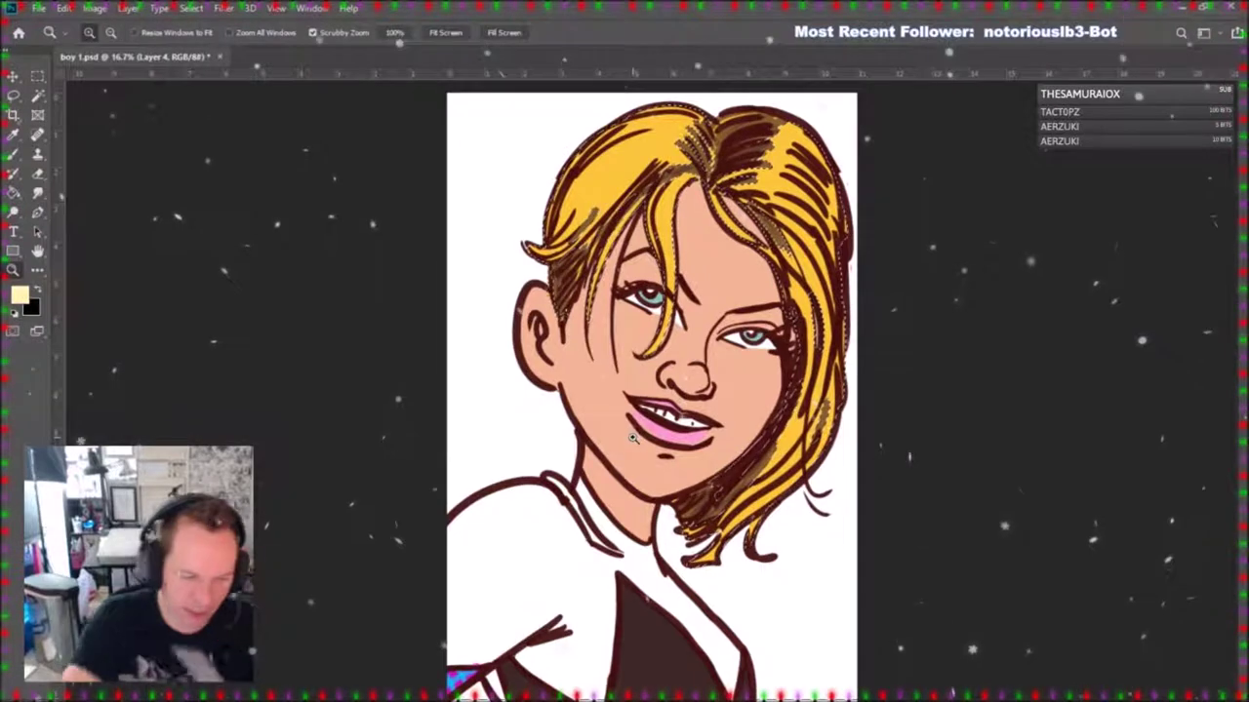
key("b")
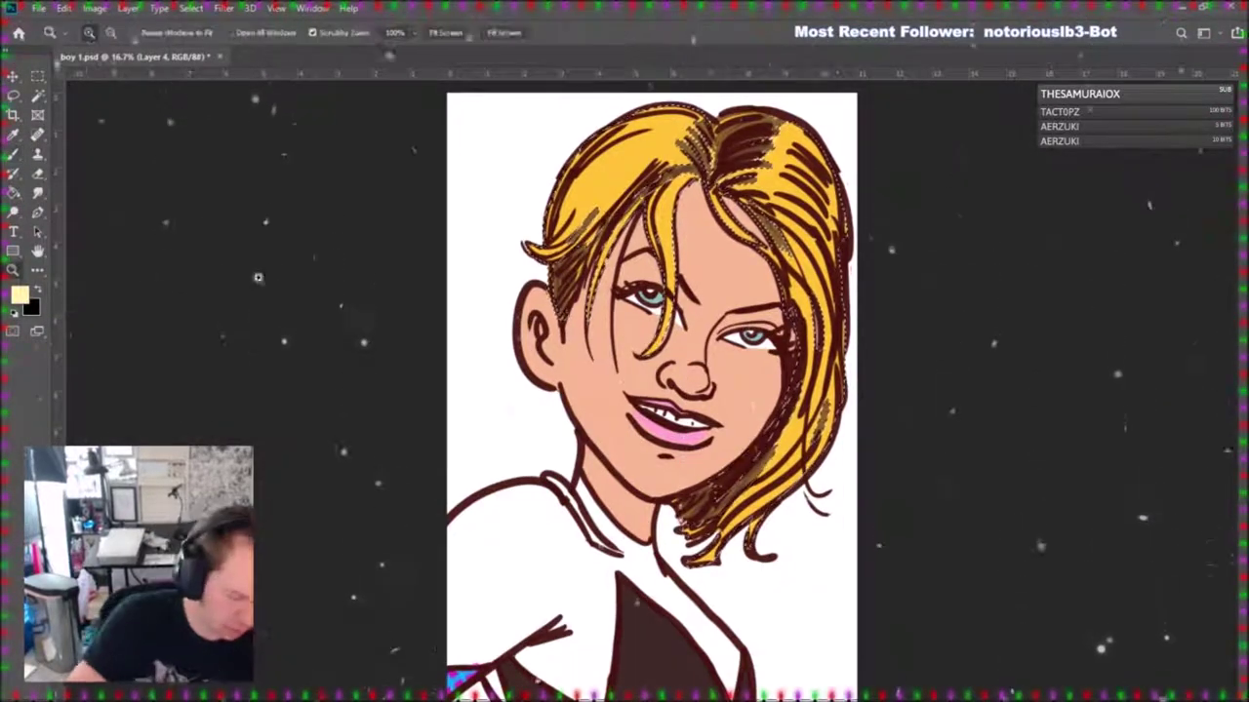
left_click(680, 375, "alt")
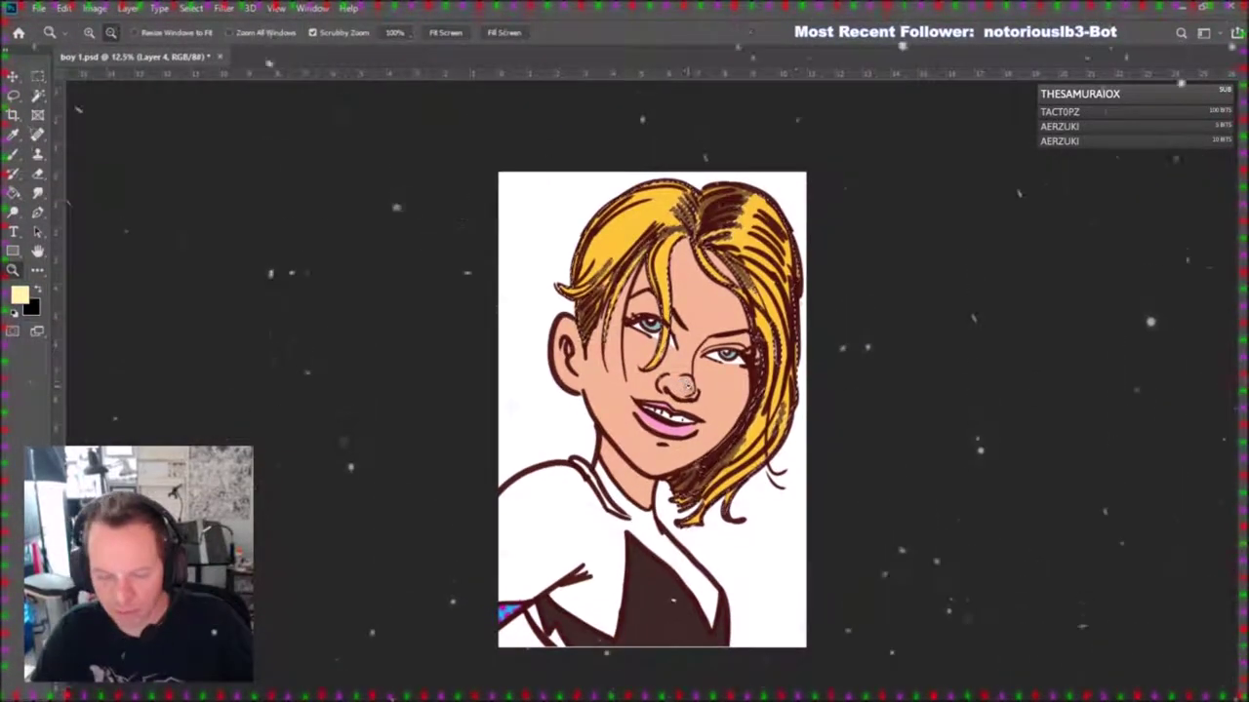
key("b")
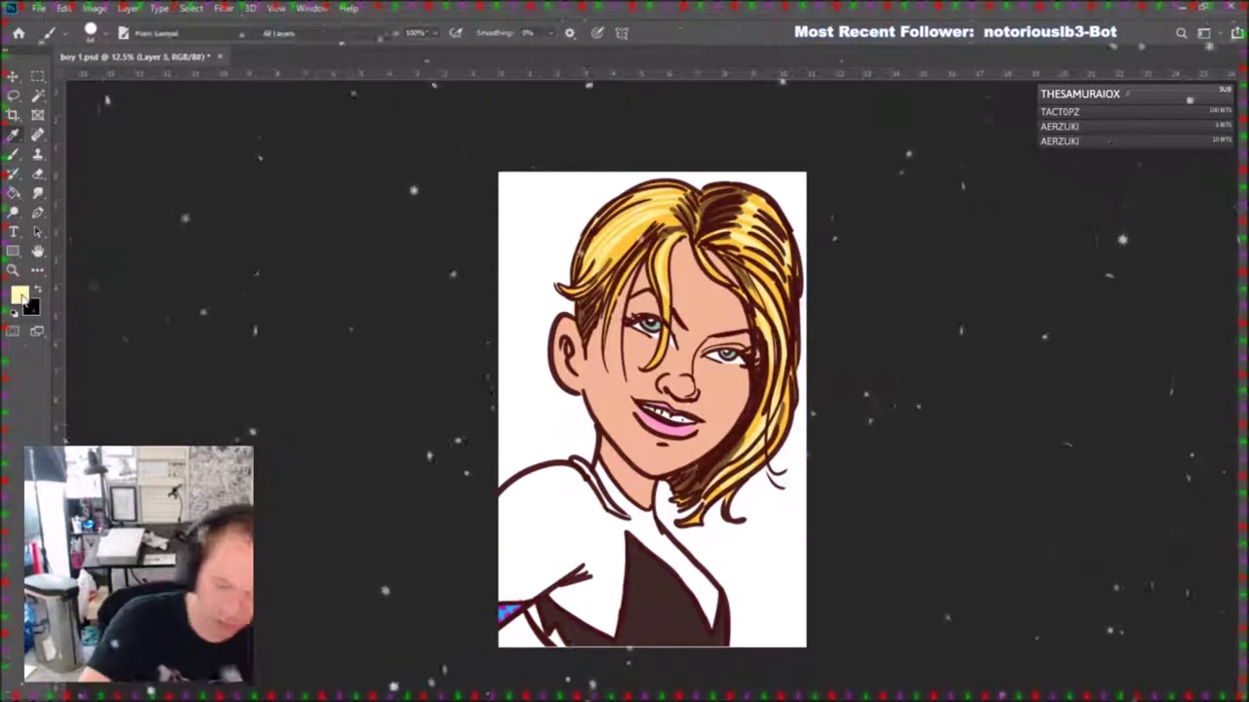
Select the face, ear and neck skin with the Magic Wand and shade it in tan brown with the Brush on a new layer.
key("i")
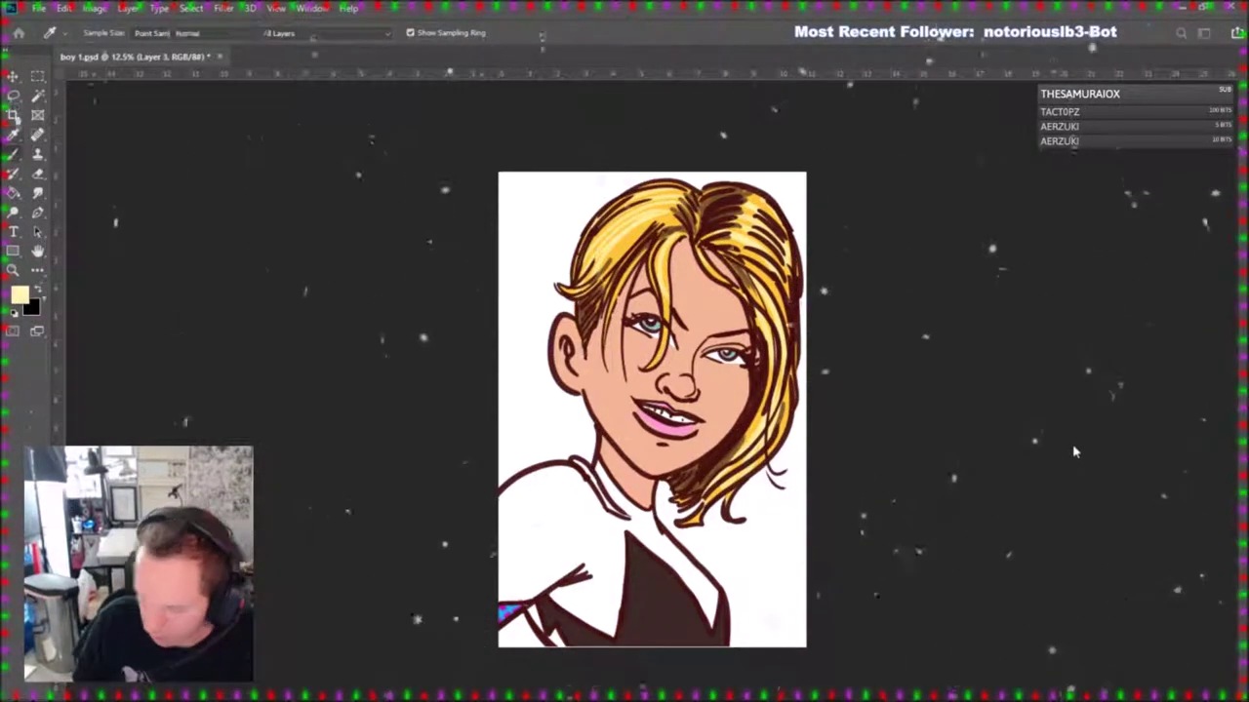
key("b")
key("w")
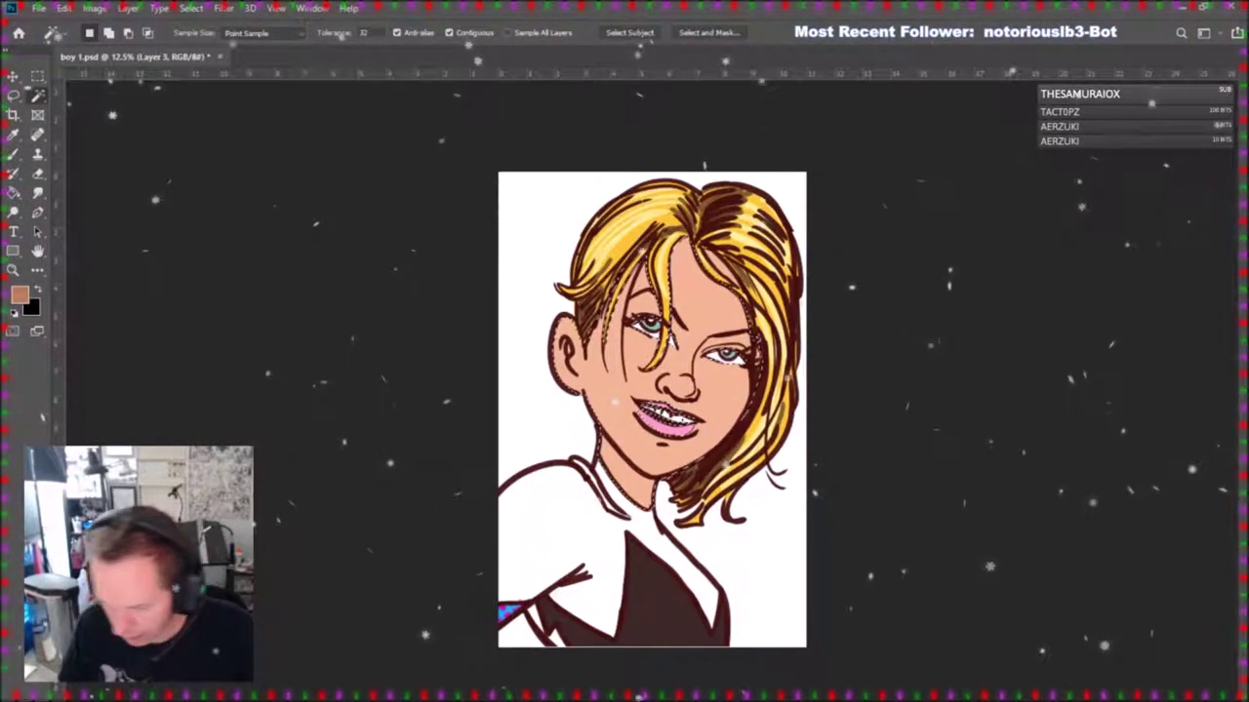
key("b")
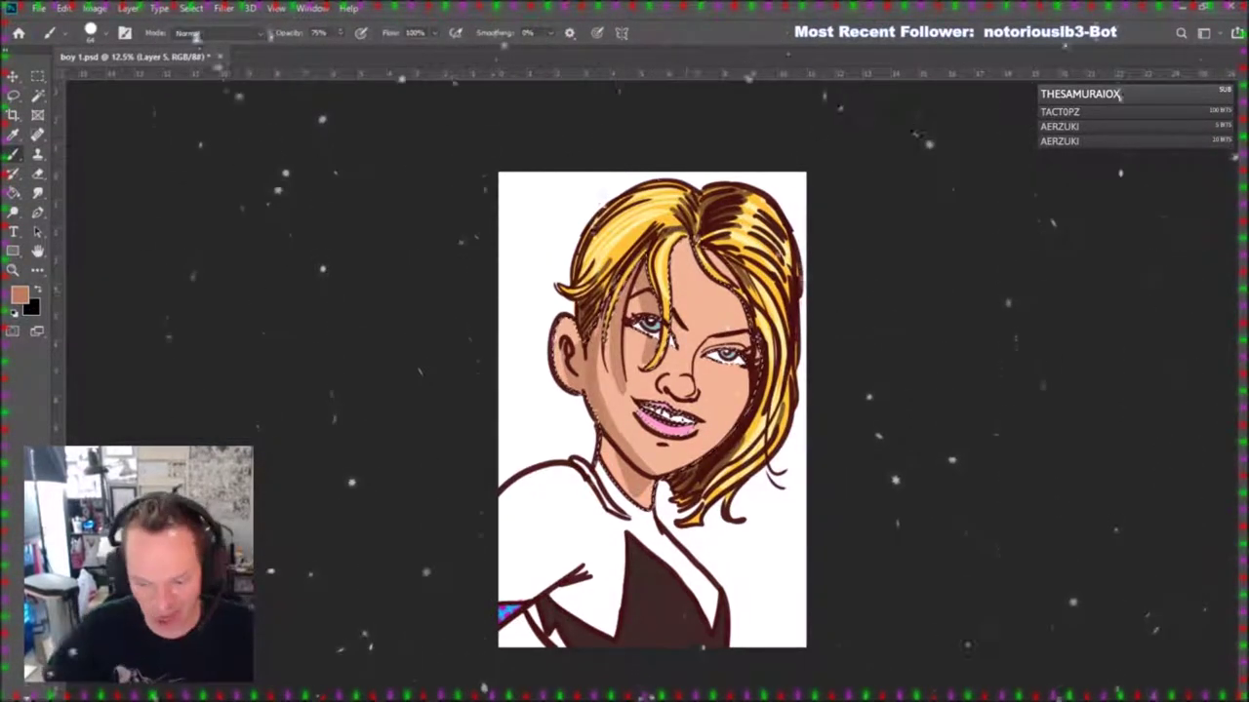
left_click(37, 96)
left_click(108, 32)
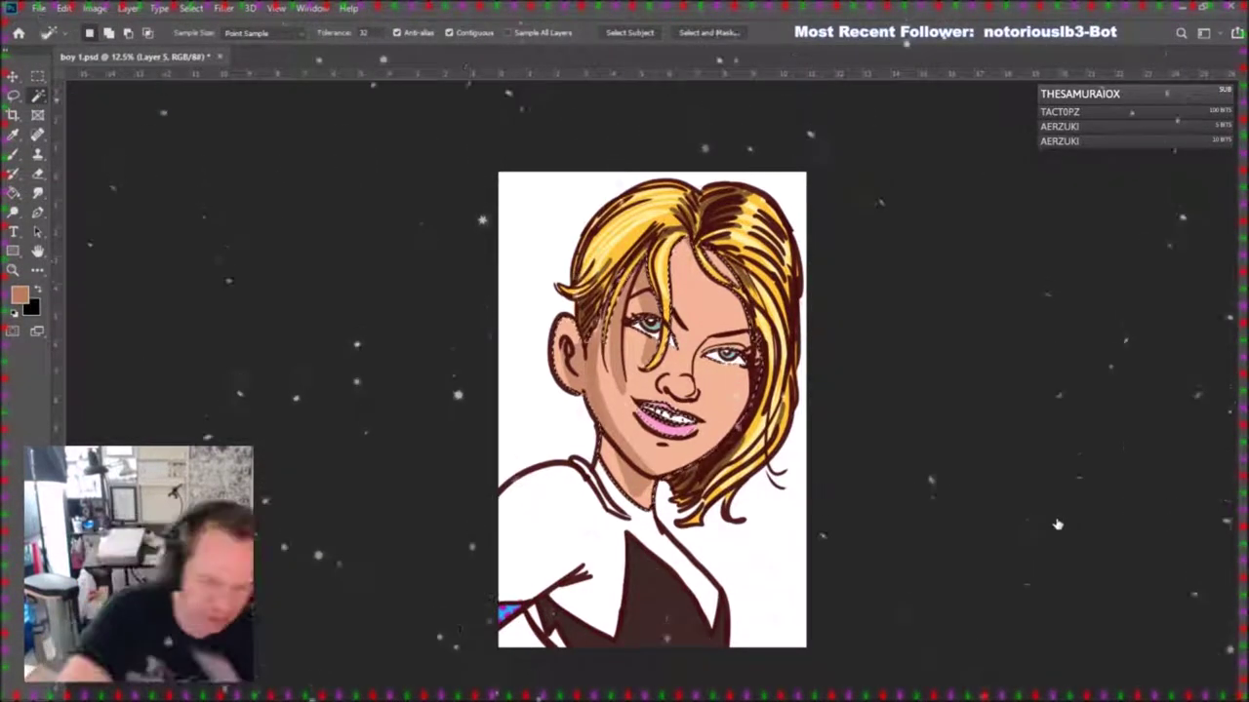
left_click(13, 156)
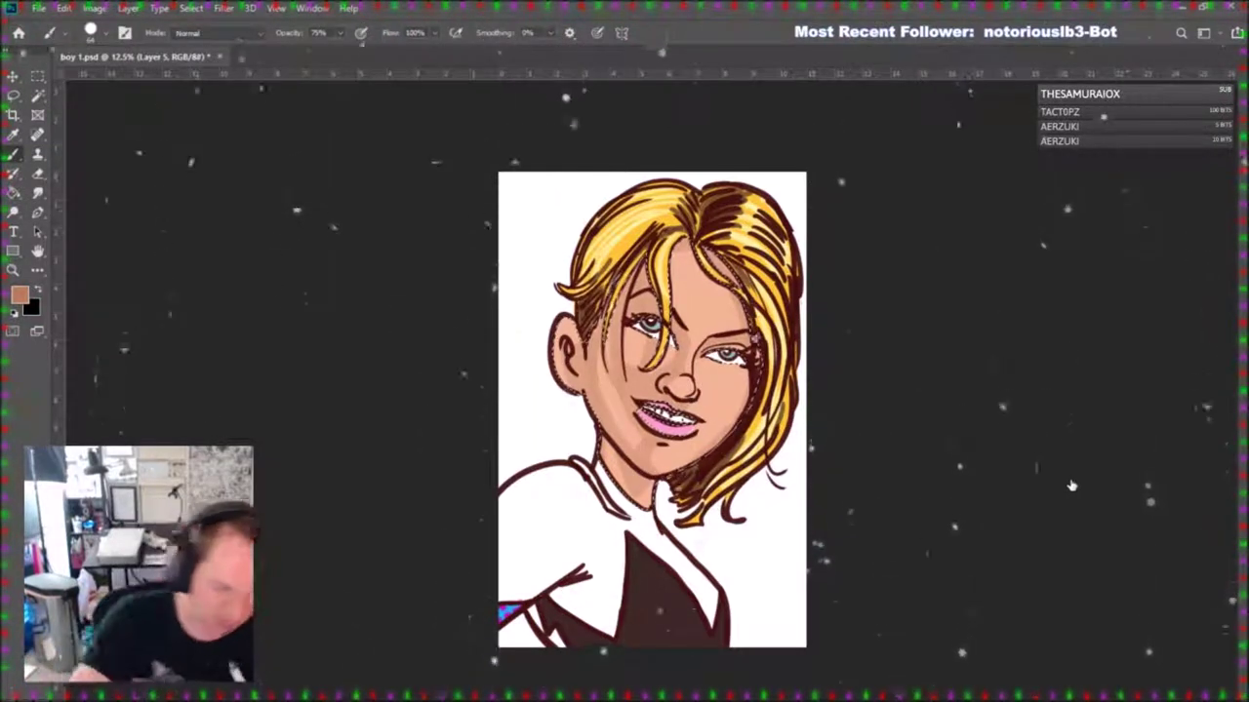
Set the foreground colour to black, clear the selection, and brush grey shading onto the white suit's collar, shoulder and sleeve.
key("e")
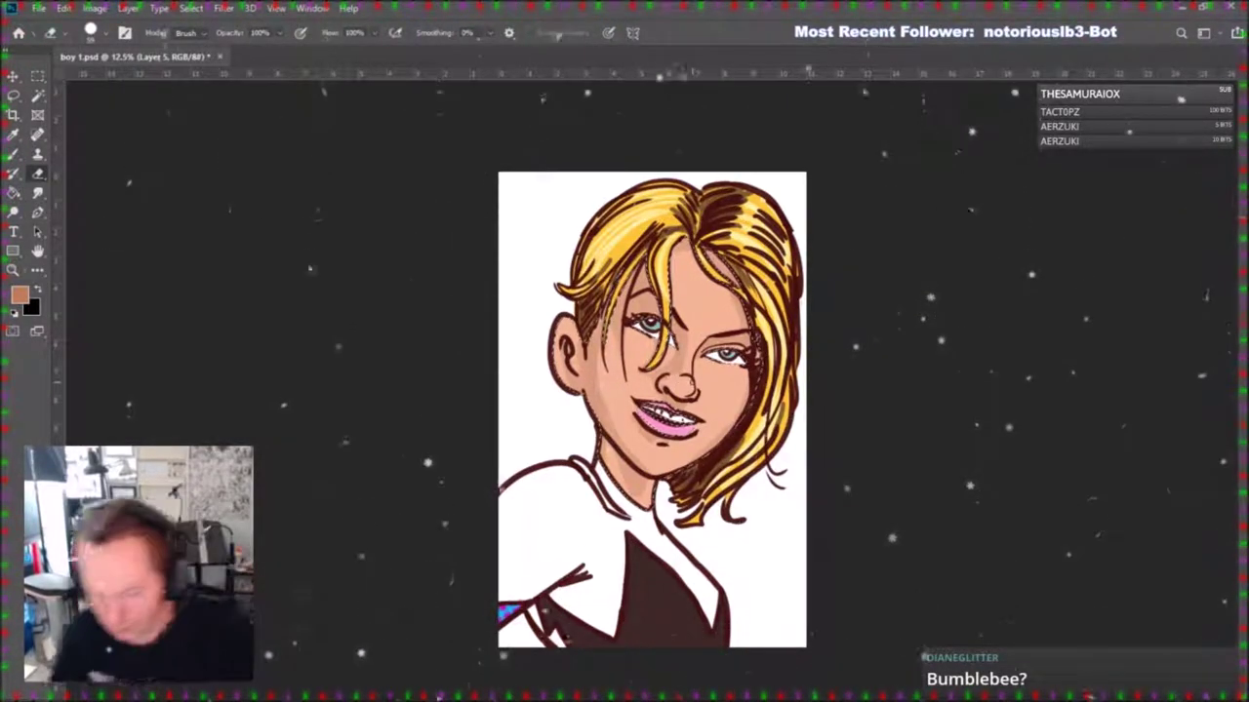
left_click(14, 154)
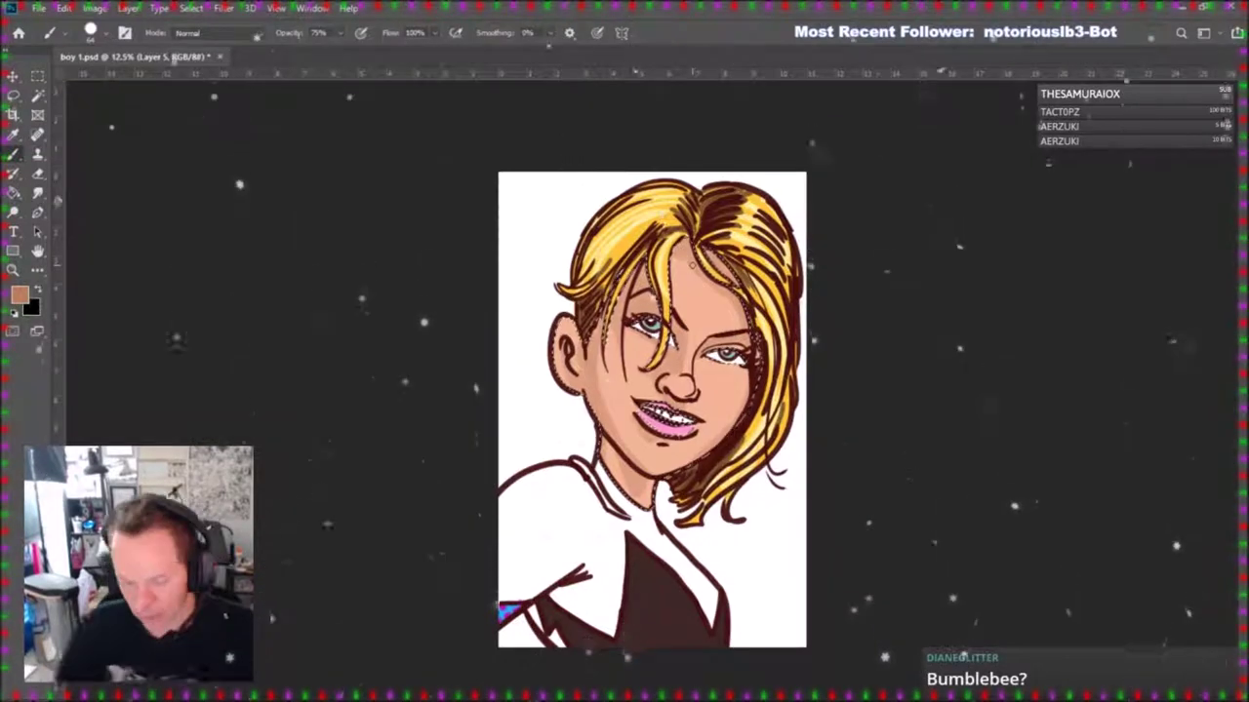
left_click(38, 290)
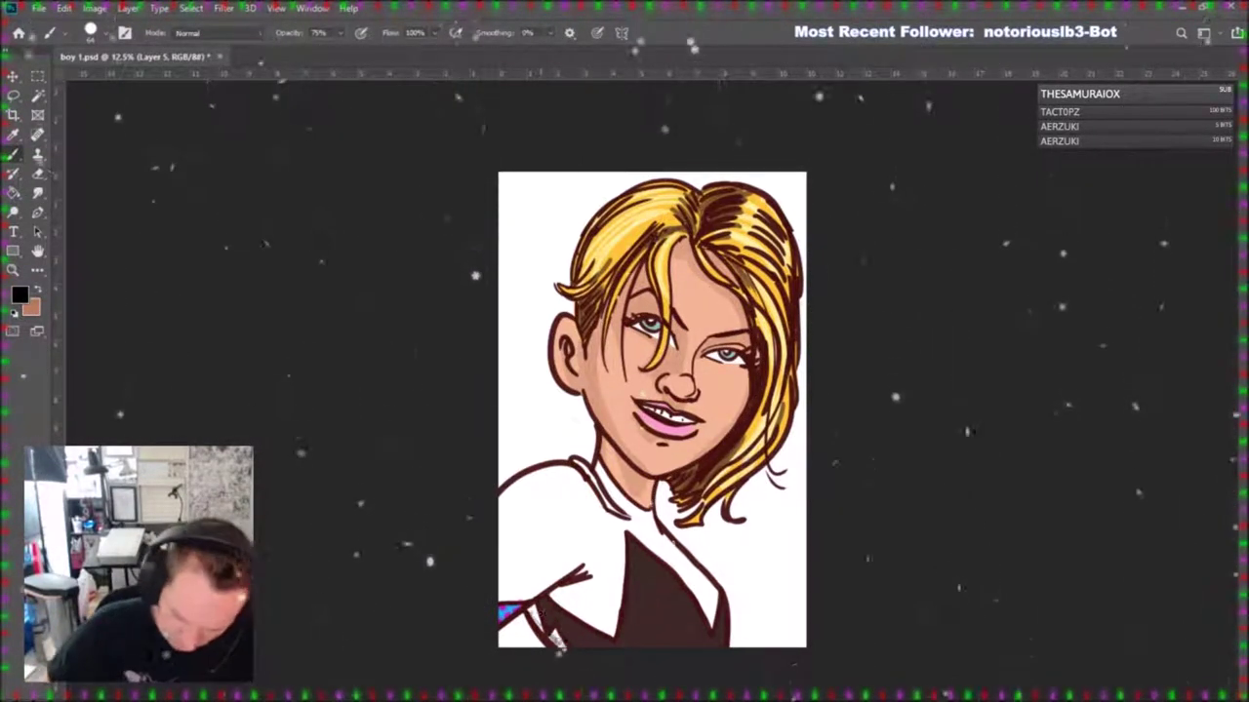
mouse_move(561, 634)
left_mouse_down()
mouse_move(590, 595)
mouse_move(574, 590)
left_mouse_up()
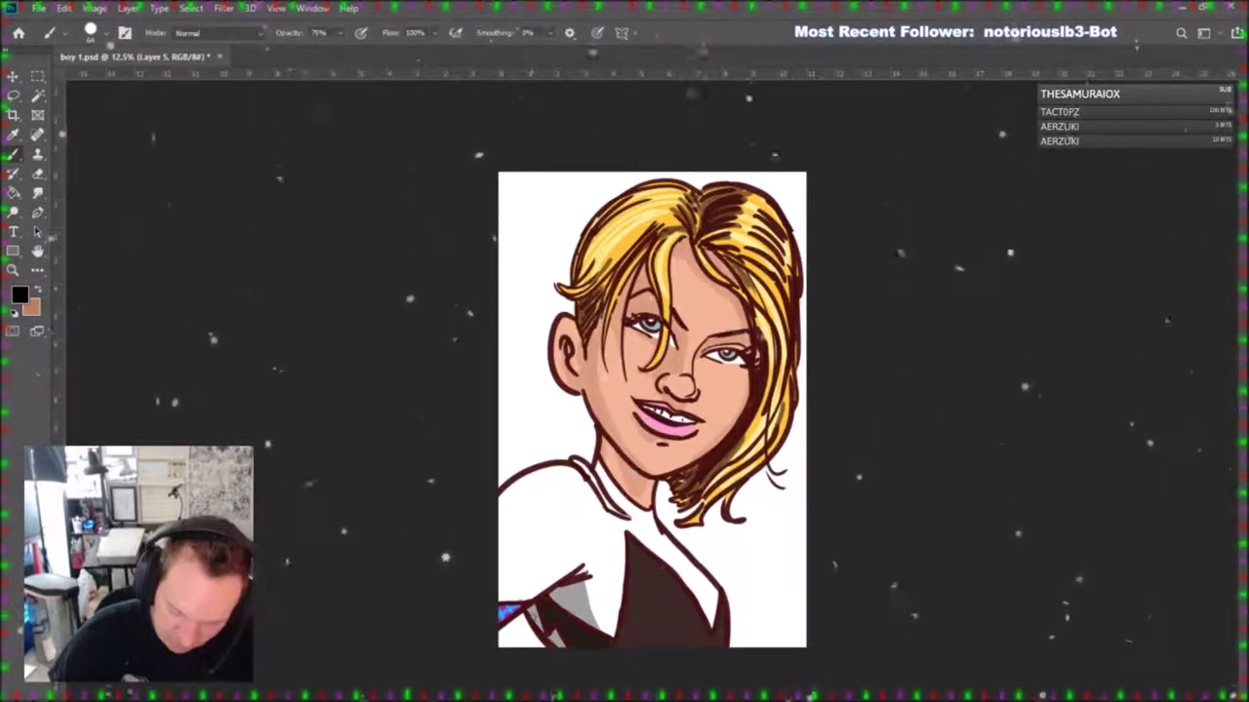
mouse_move(502, 601)
left_mouse_down()
mouse_move(576, 564)
mouse_move(501, 613)
left_mouse_up()
key("3")
left_click_drag(597, 470, 634, 517)
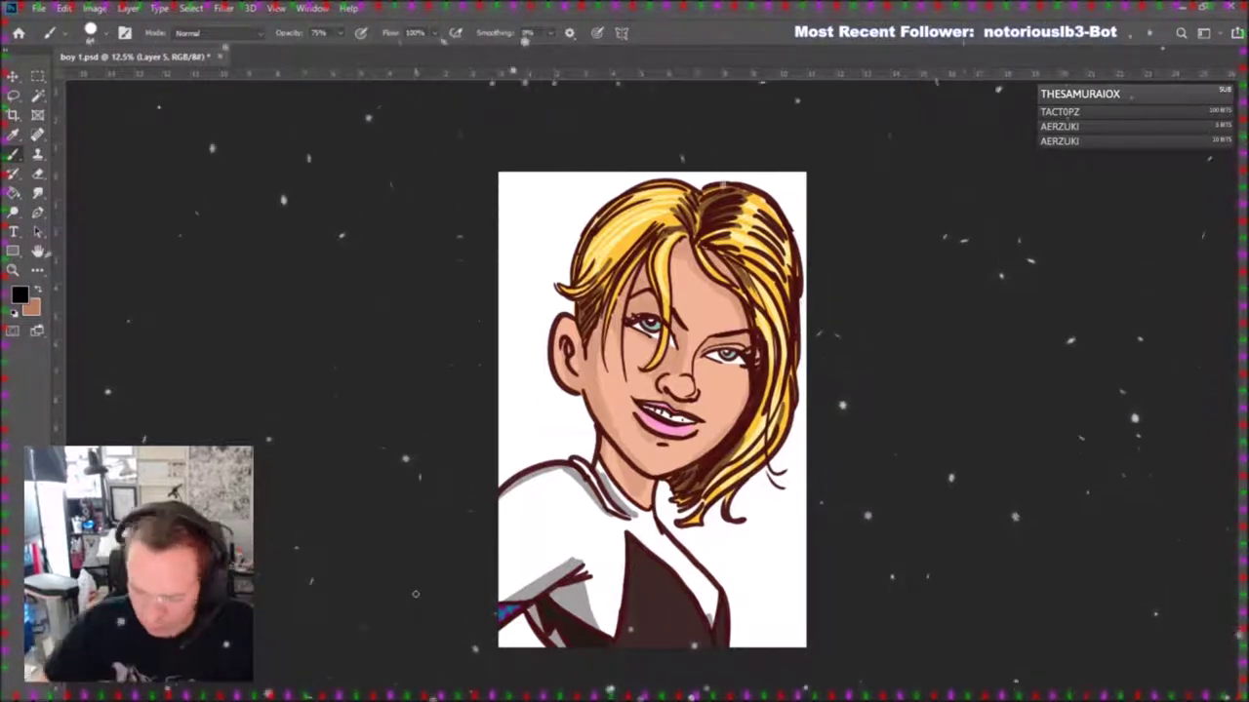
Shade the lower lip in a darker pink with the Brush, and set the foreground colour to dark blue.
key("i")
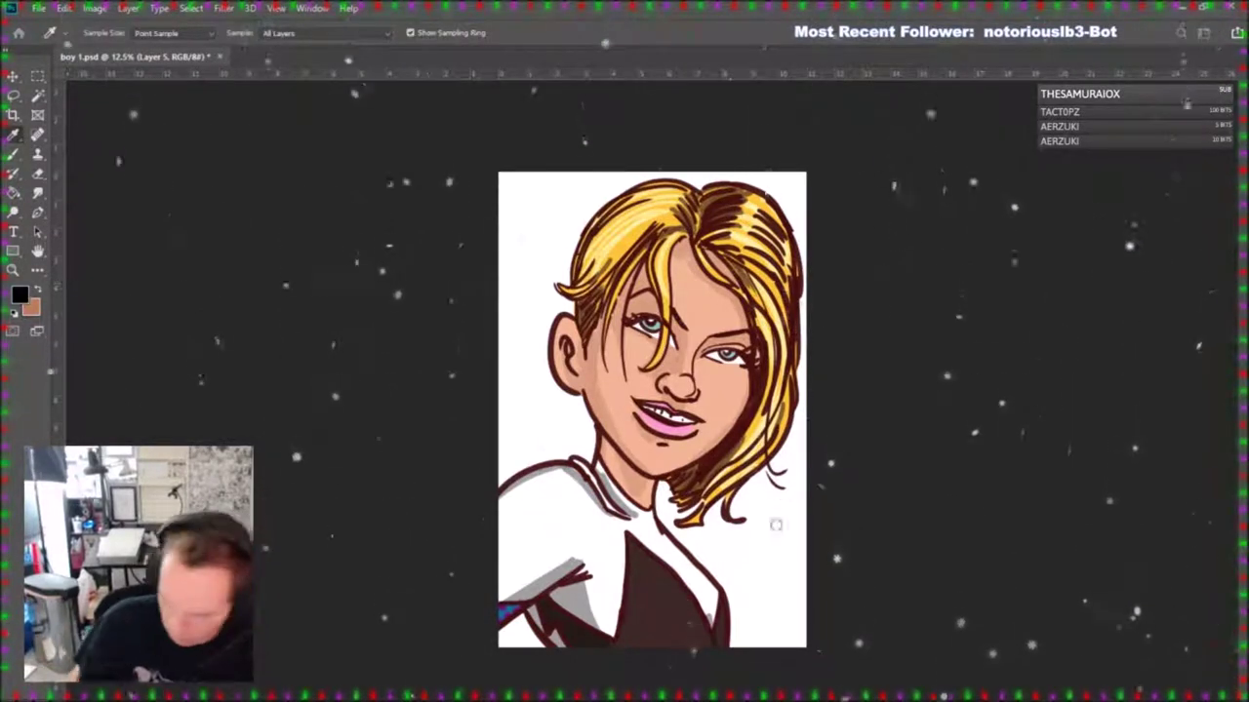
left_click(613, 505)
key("b")
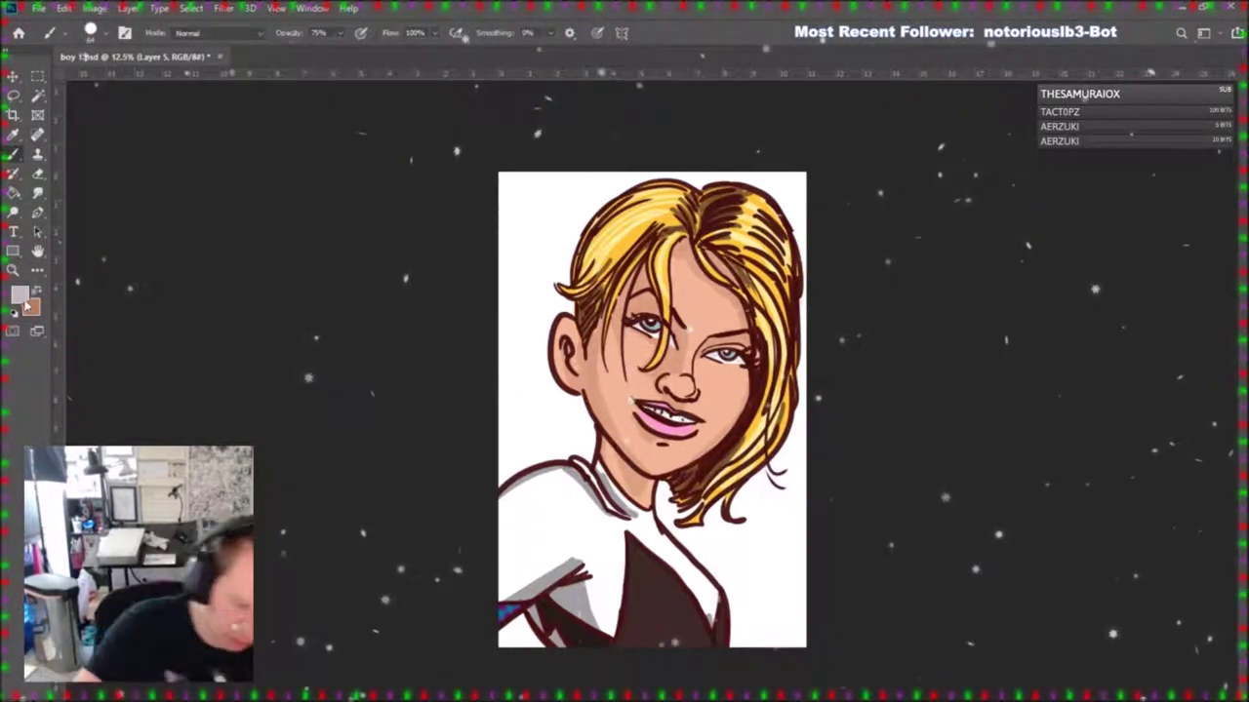
key("i")
left_click(683, 425)
left_click(834, 517)
left_click(1072, 444)
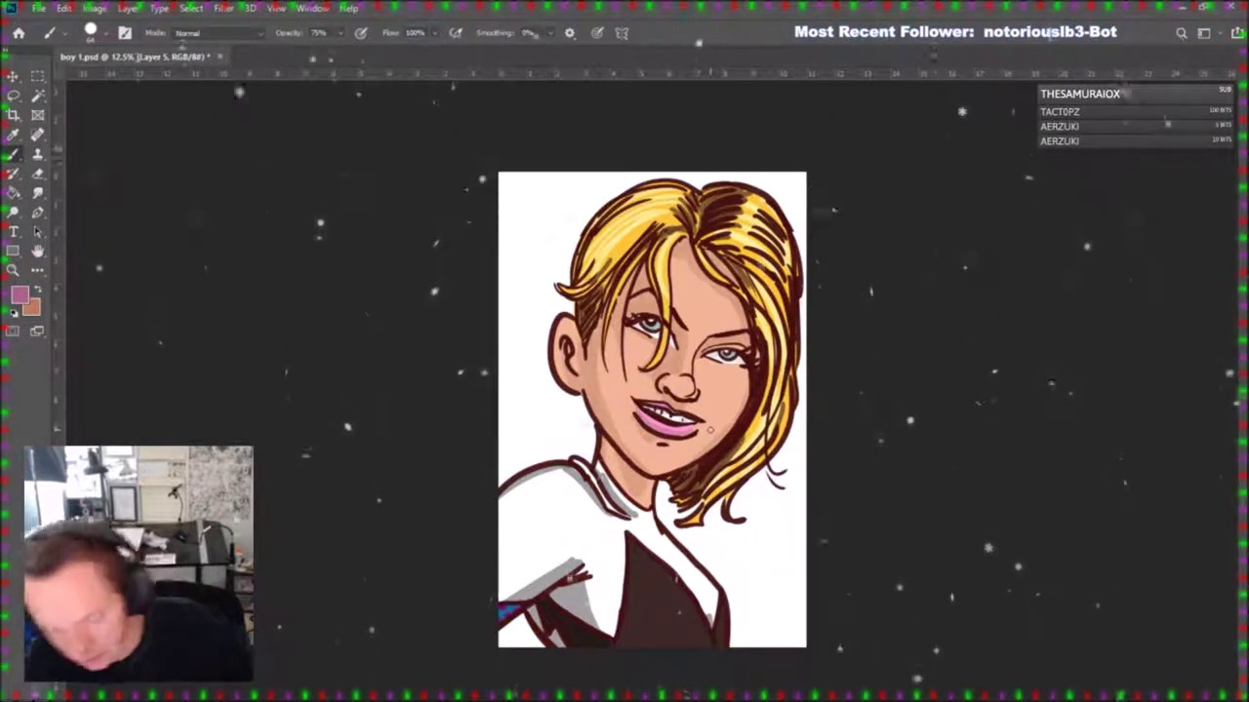
key("i")
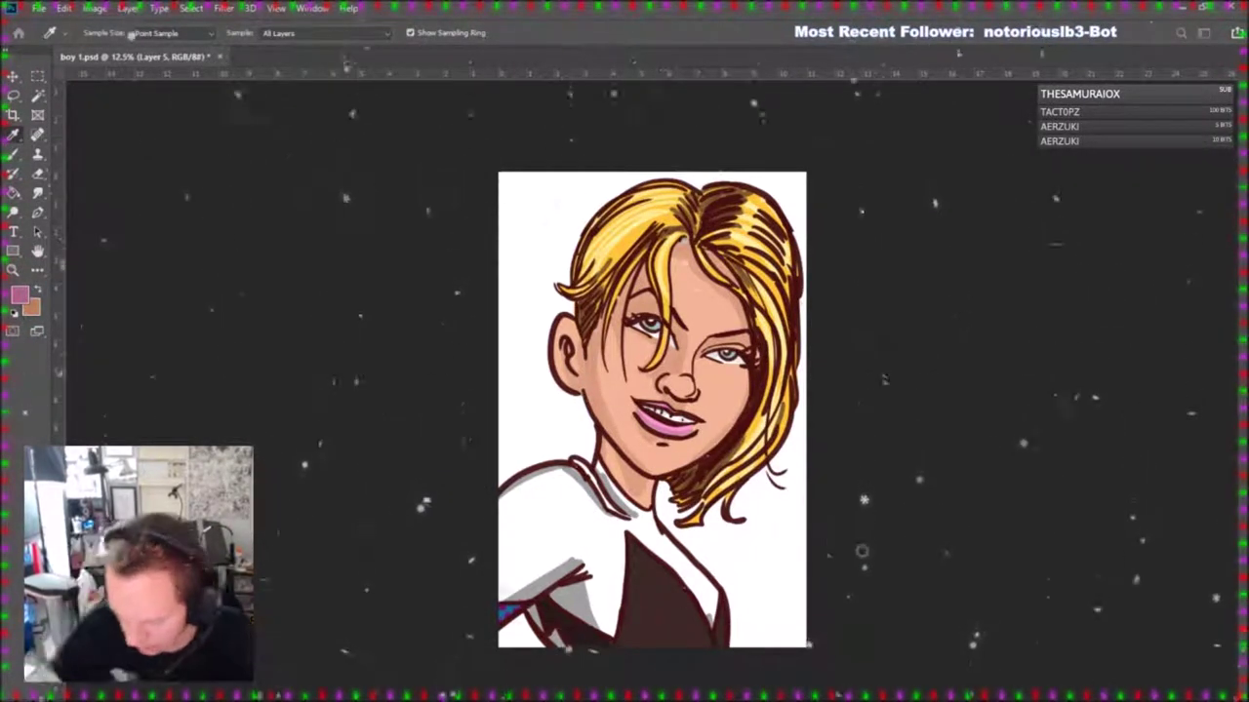
key("b")
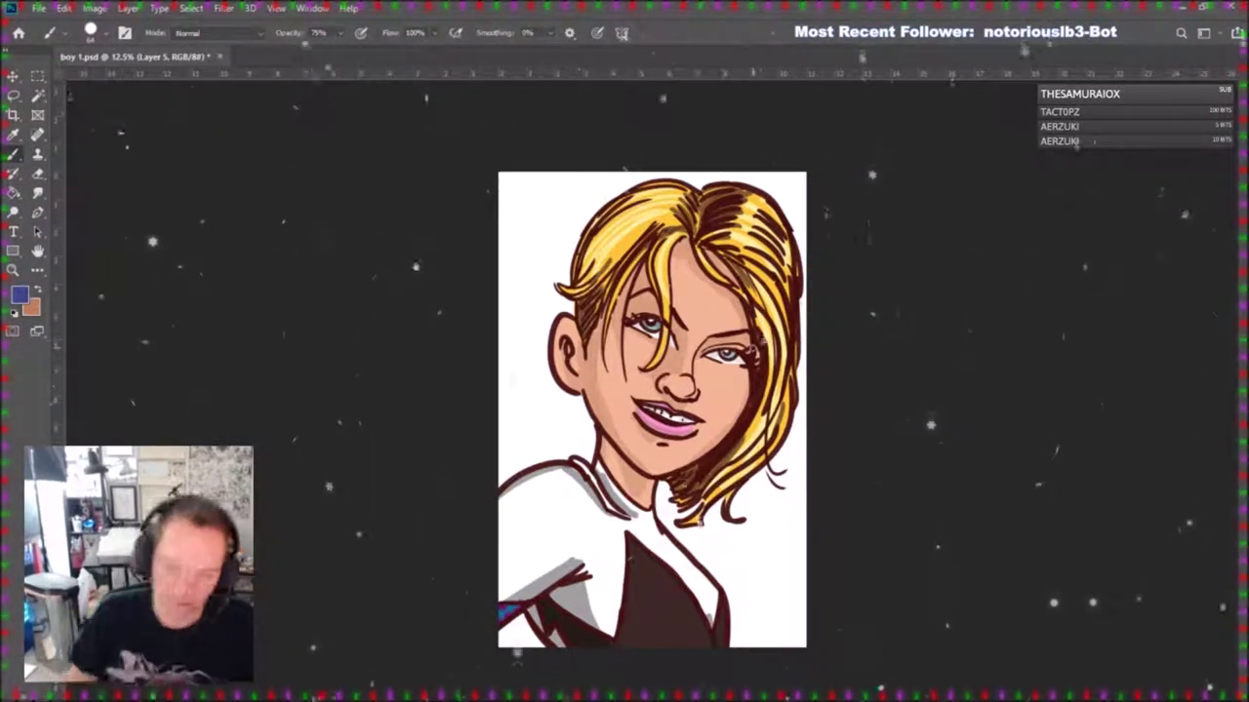
Add a new layer, set the foreground colour to brown, and choose a large rough-edged brush at 100% opacity and 90% flow.
key("z")
left_click(748, 475, "alt")
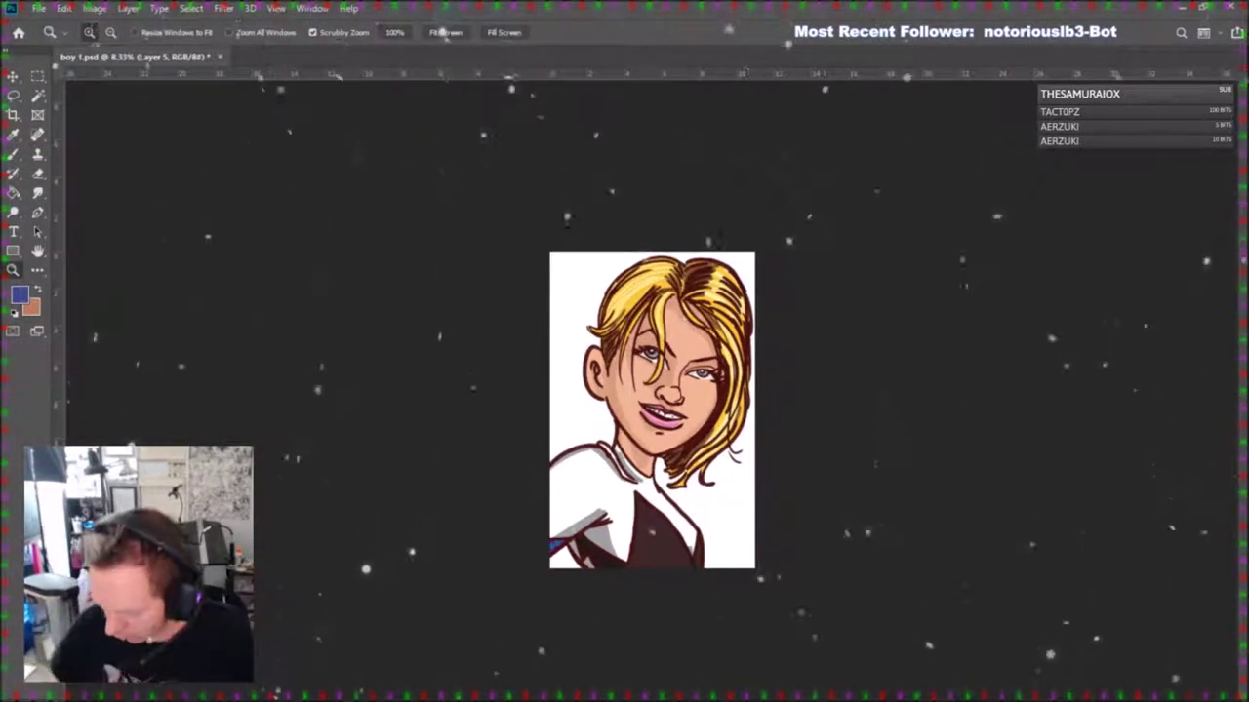
key("ctrl+shift+alt+n")
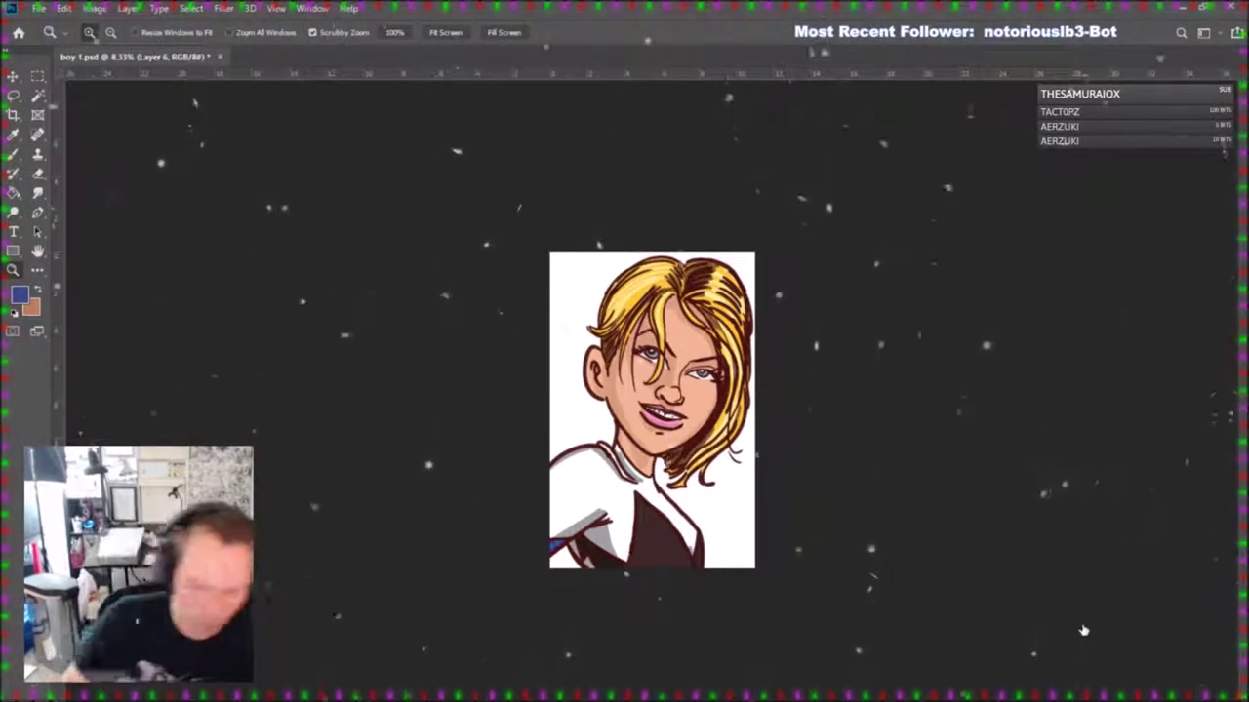
key("i")
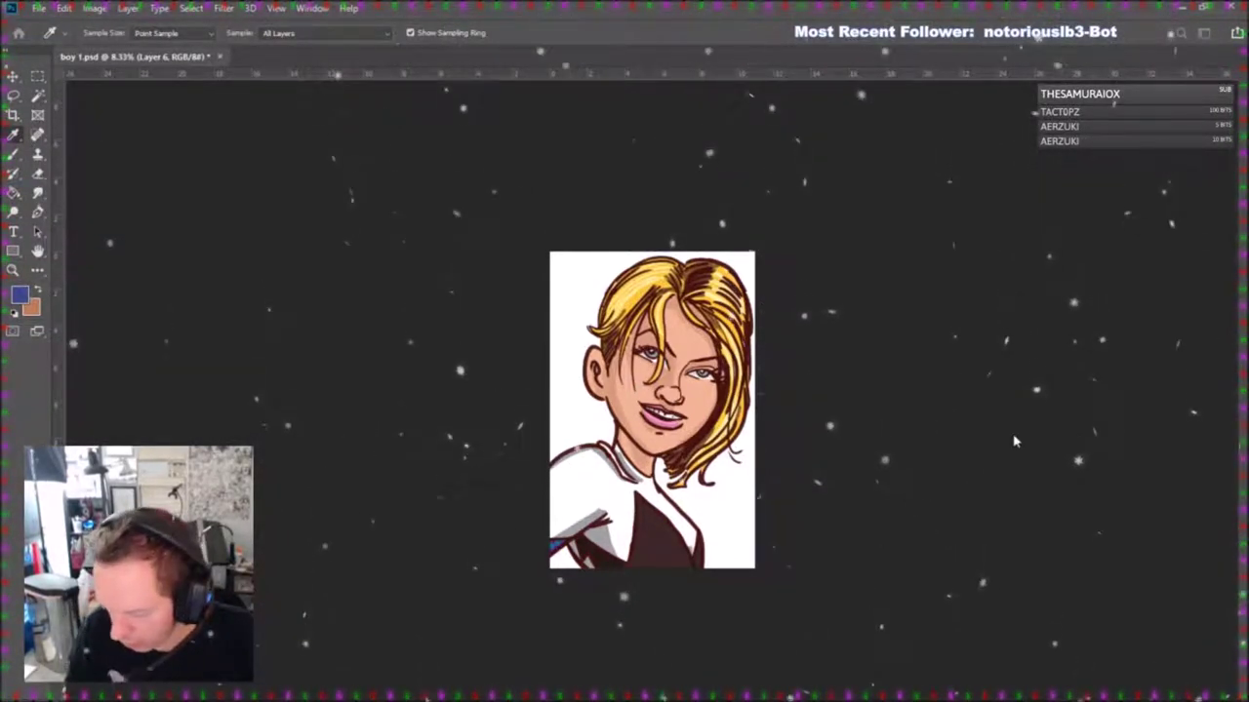
key("z")
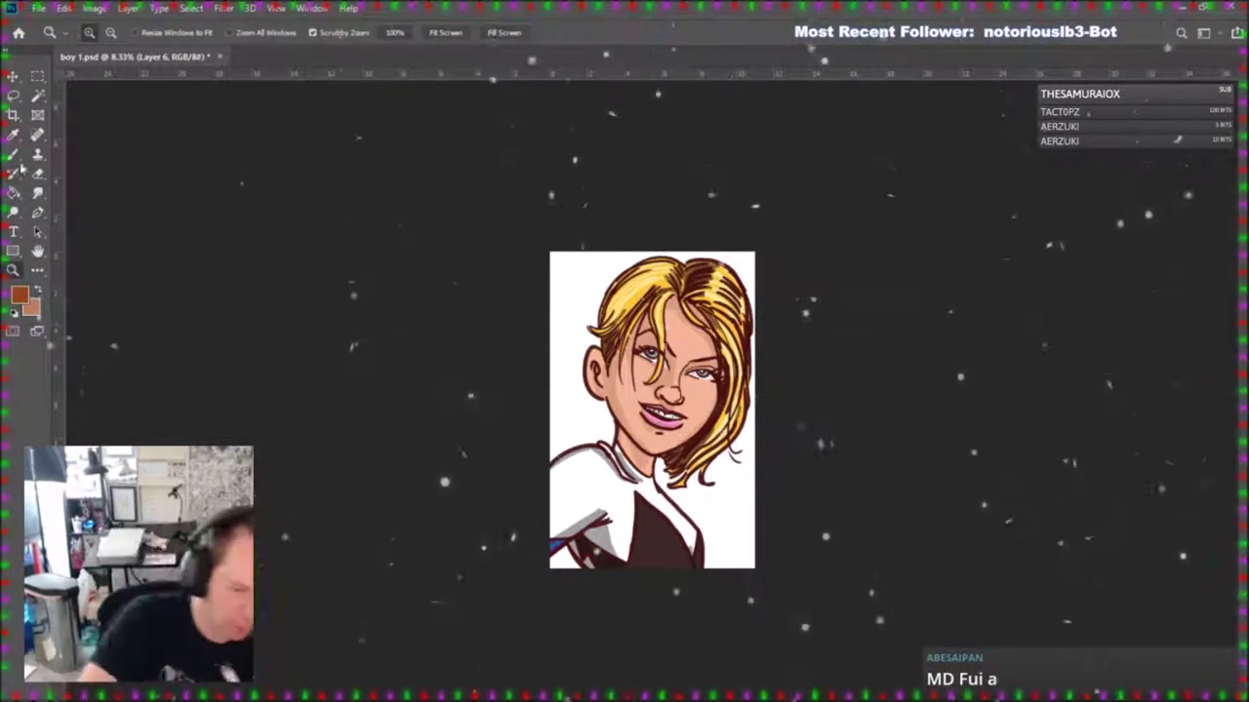
left_click(13, 156)
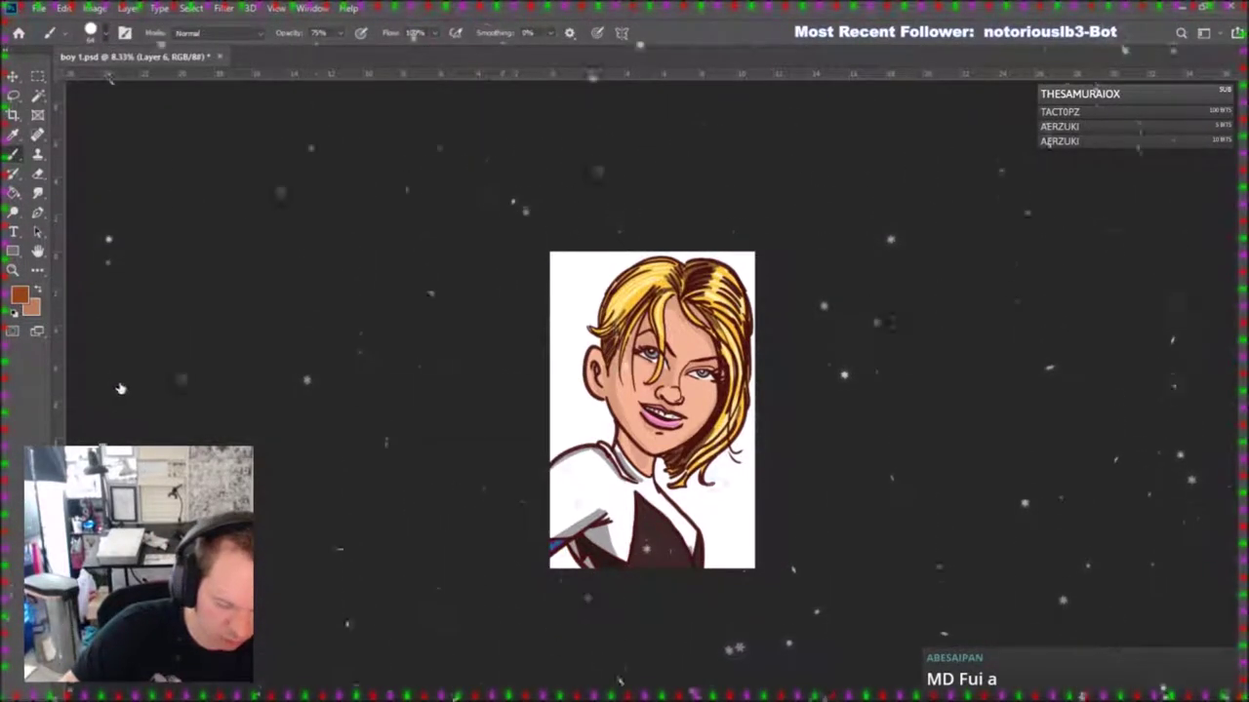
left_click(115, 433)
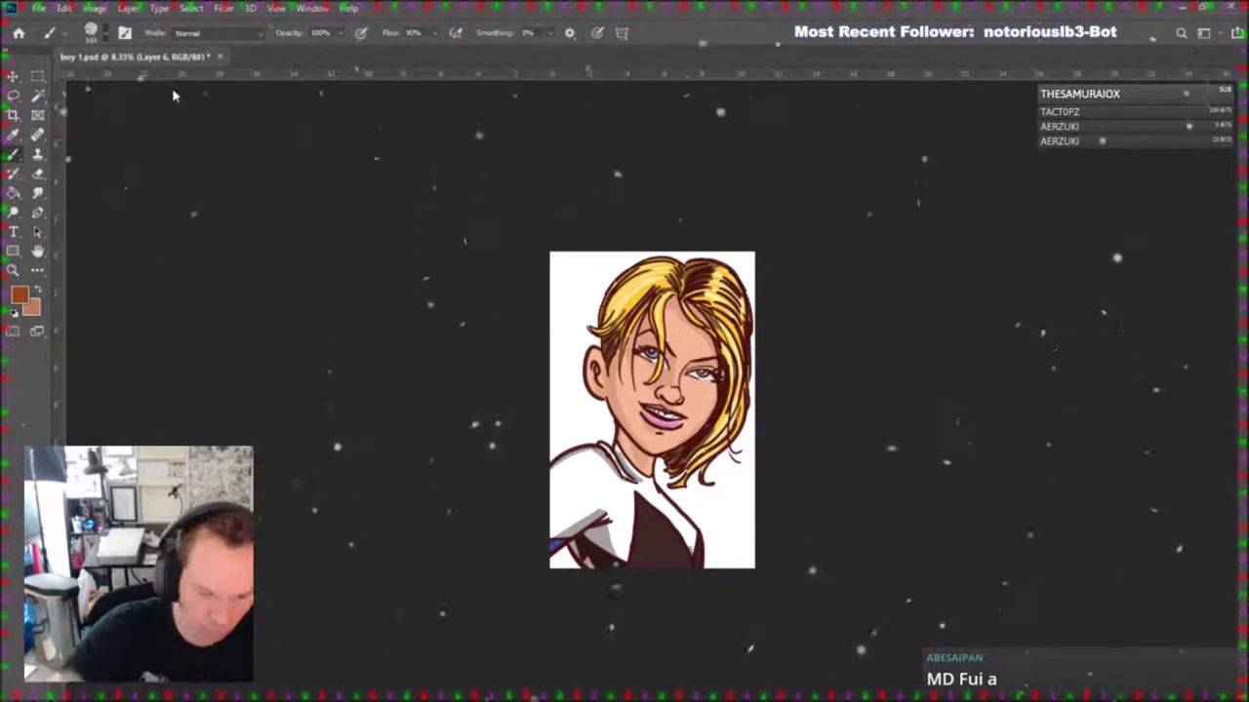
Paint large brown patches in the background beside the head and below the hair, and fade the layer to pale beige.
mouse_move(595, 429)
left_mouse_down()
mouse_move(561, 459)
mouse_move(575, 390)
mouse_move(590, 391)
mouse_move(577, 390)
mouse_move(565, 352)
mouse_move(571, 390)
mouse_move(568, 244)
mouse_move(597, 261)
left_mouse_up()
mouse_move(730, 510)
left_mouse_down()
mouse_move(736, 545)
mouse_move(722, 525)
mouse_move(715, 562)
mouse_move(699, 499)
mouse_move(769, 473)
left_mouse_up()
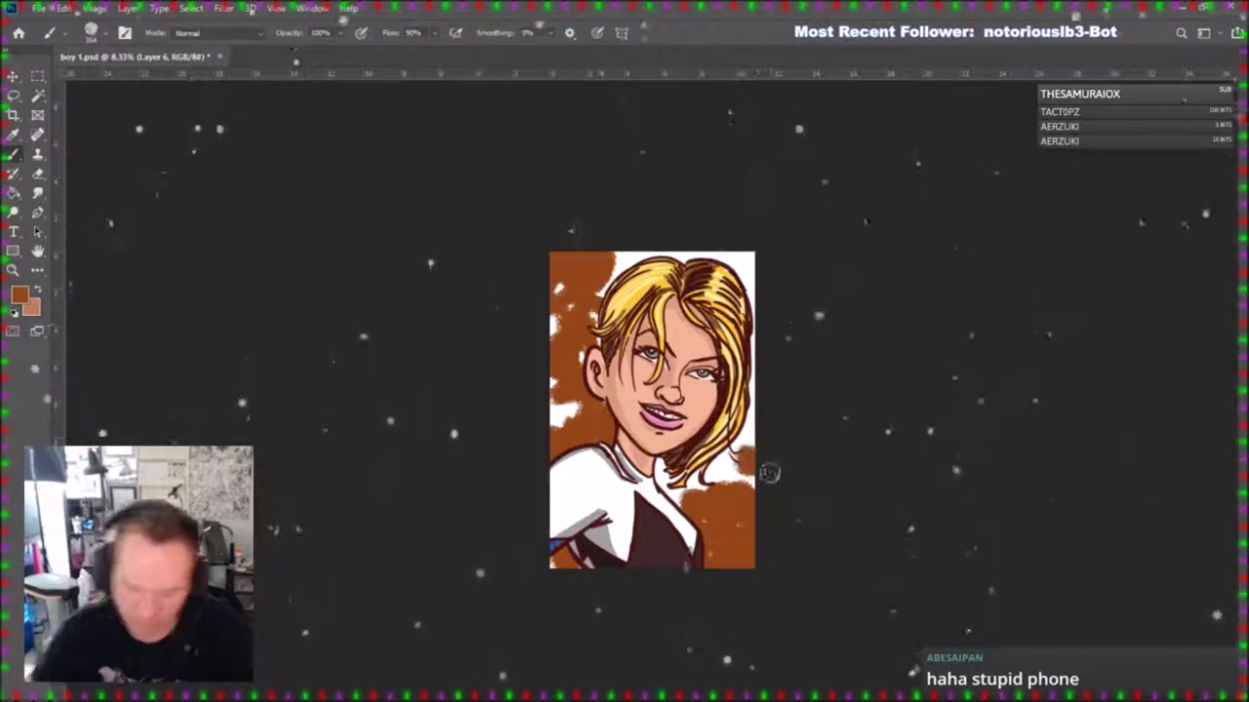
left_click(1075, 460)
left_click(1075, 461)
key("ctrl+shift+z")
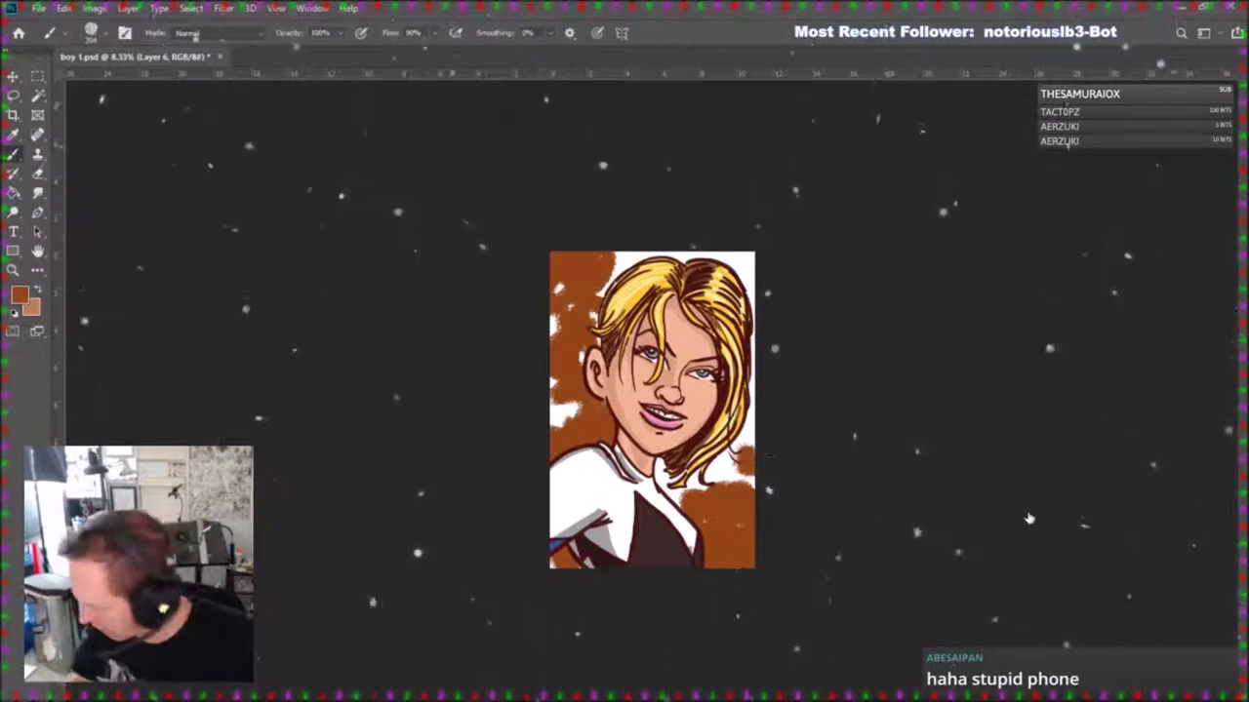
key("ctrl+z")
Add another layer, paint smaller brown patches over the beige background on both sides of the figure, and lower the layer's opacity.
key("ctrl+shift+alt+n")
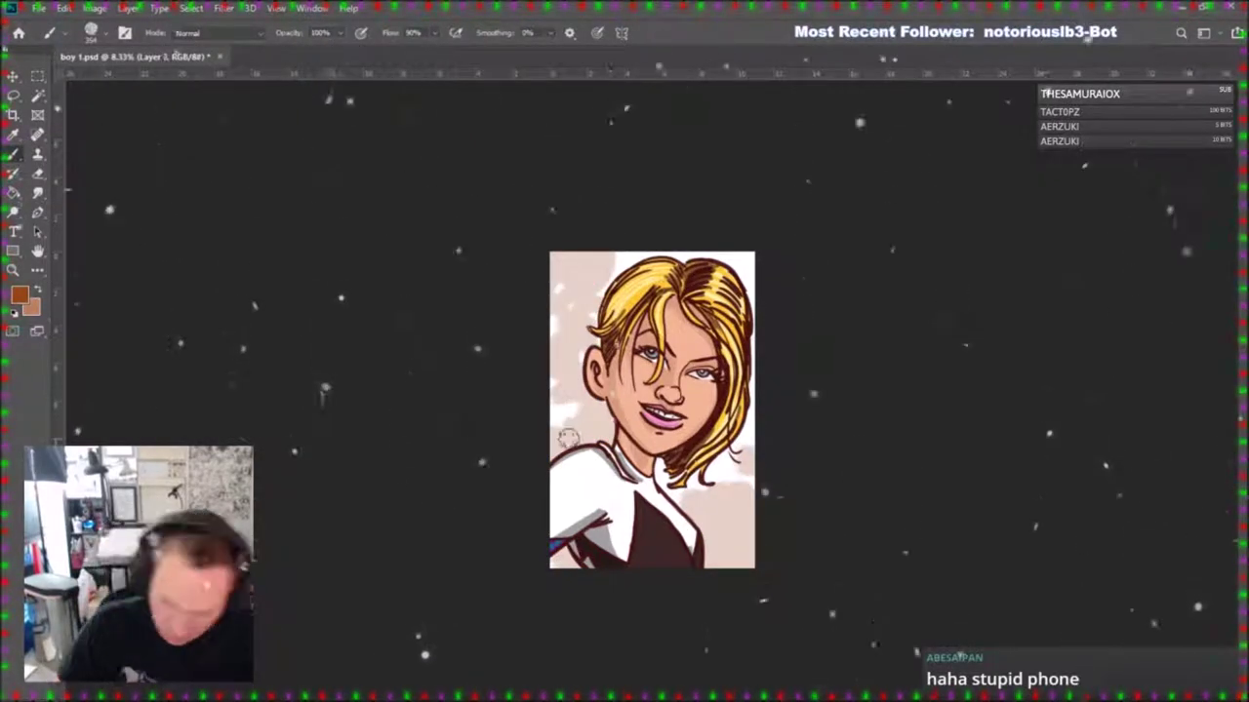
mouse_move(558, 445)
left_mouse_down()
mouse_move(586, 416)
mouse_move(591, 425)
left_mouse_up()
left_click(579, 380)
left_click(558, 392)
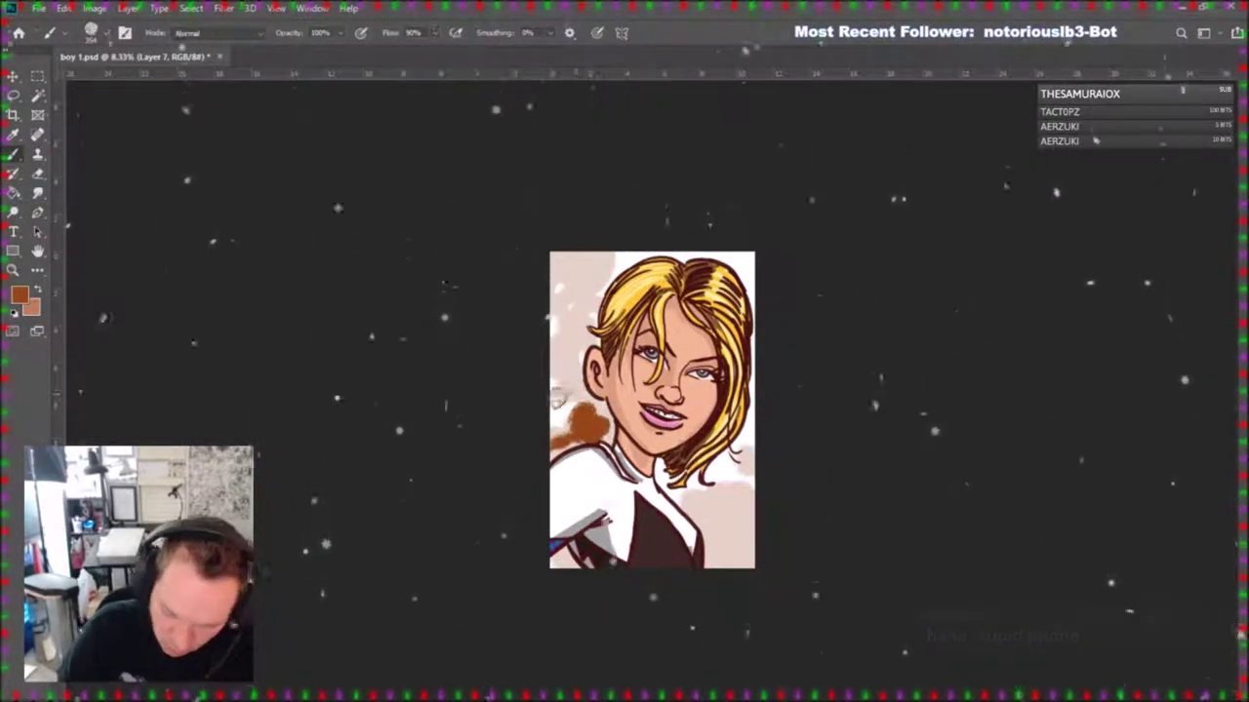
left_click(575, 328)
left_click(620, 258)
left_click_drag(605, 254, 569, 256)
mouse_move(740, 542)
left_mouse_down()
mouse_move(729, 535)
mouse_move(728, 564)
mouse_move(745, 509)
left_mouse_up()
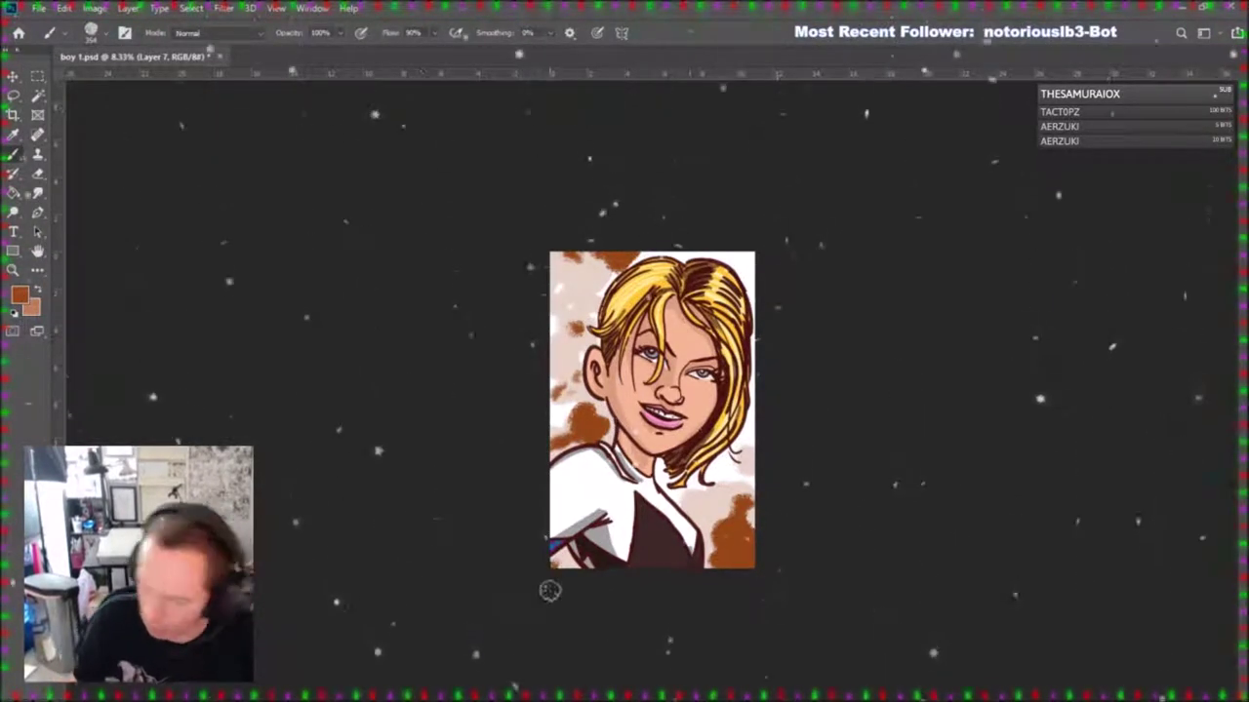
key("3")
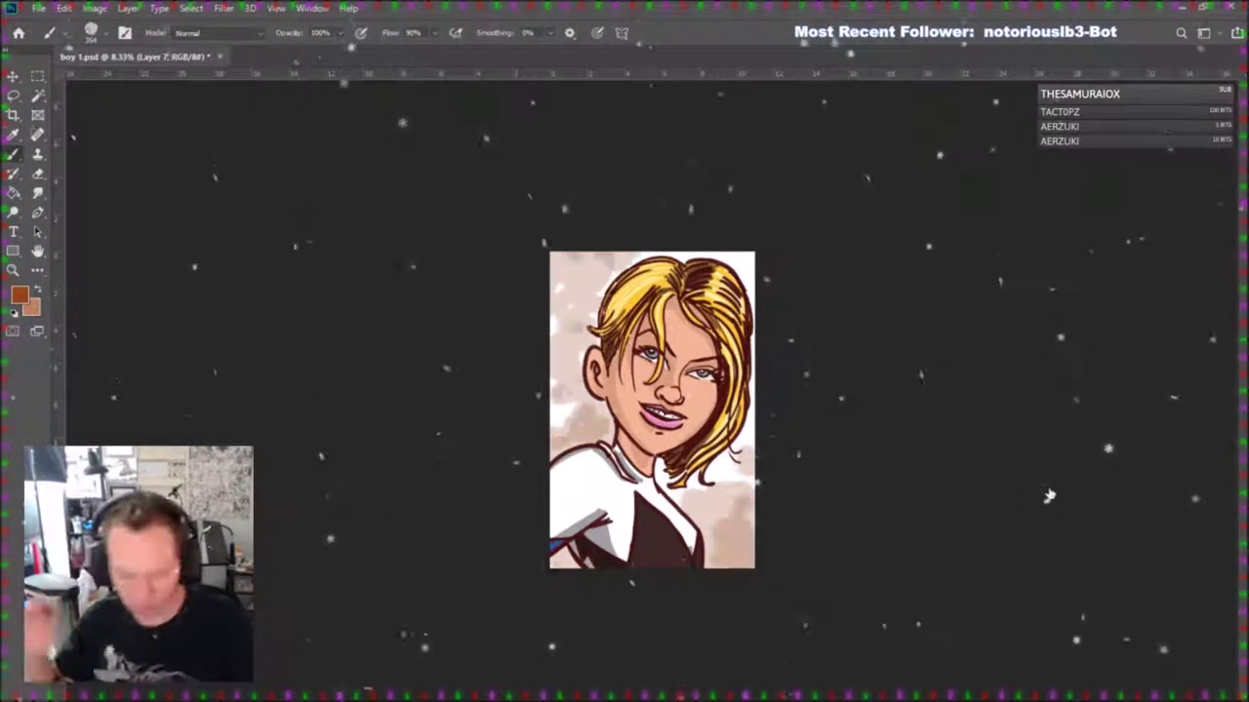
Save the portrait as sgwen.psd, and delete its artwork layers so only a blank white layer is left.
key("ctrl+0")
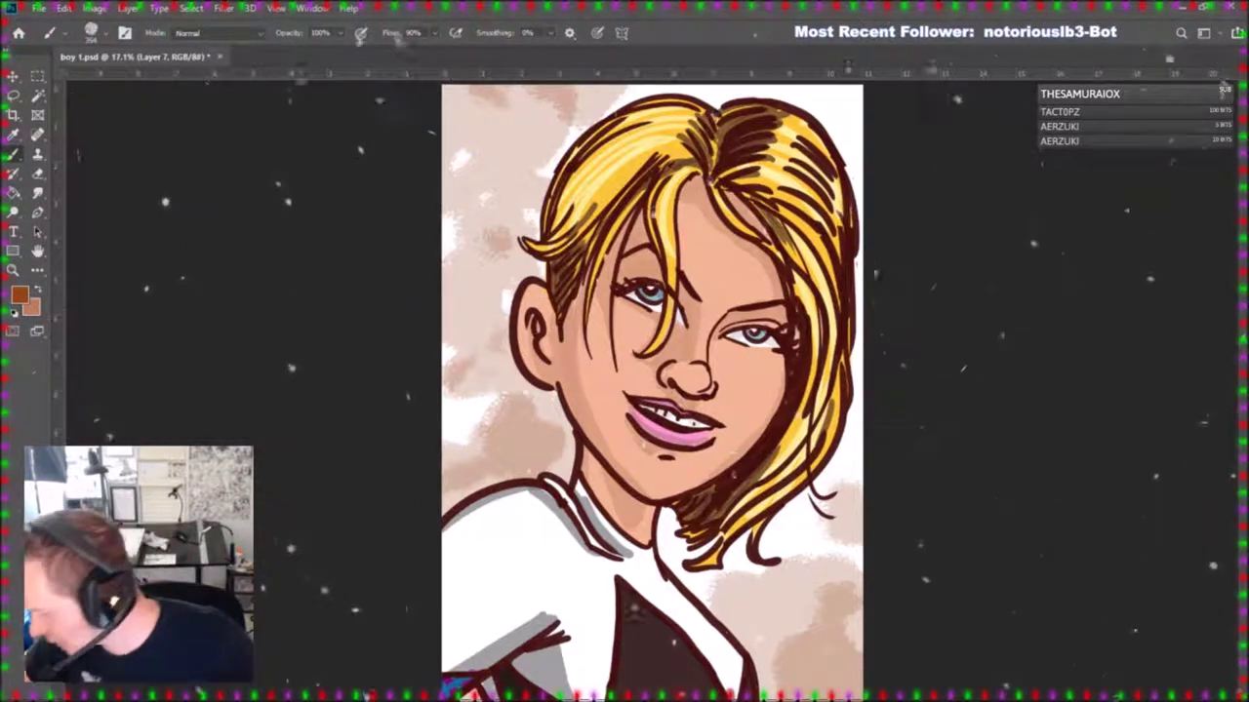
key("Return")
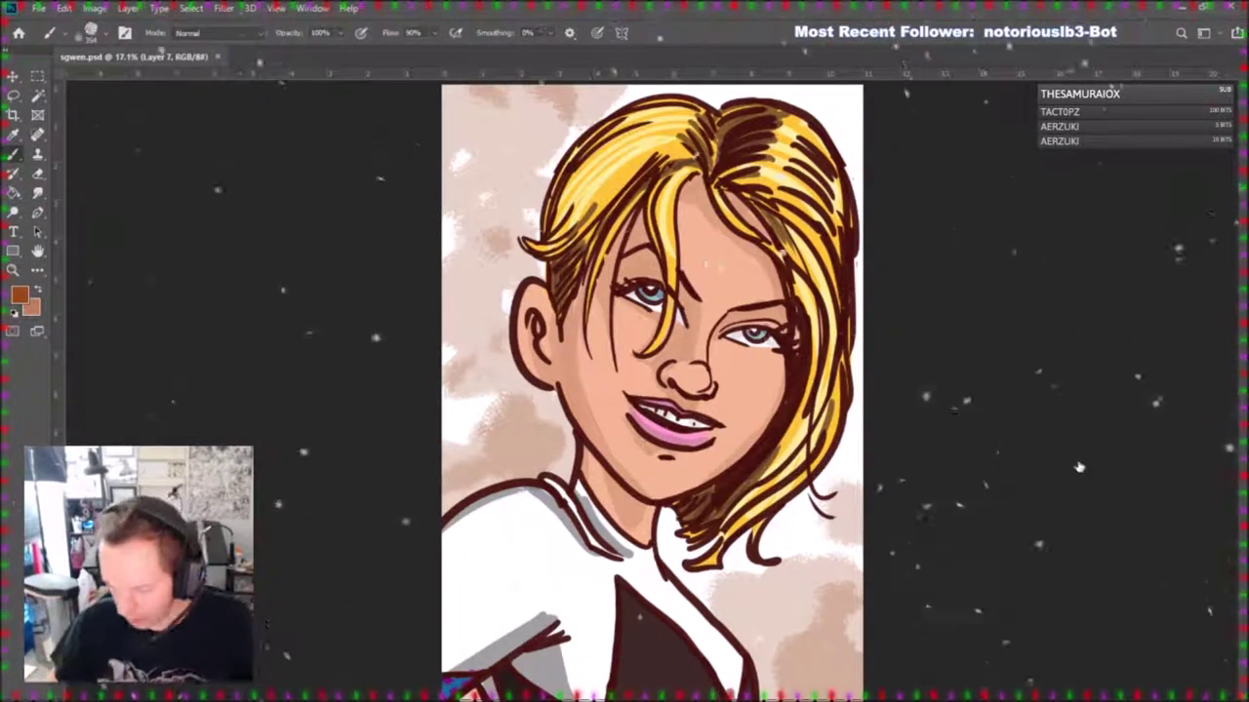
left_click(1081, 655)
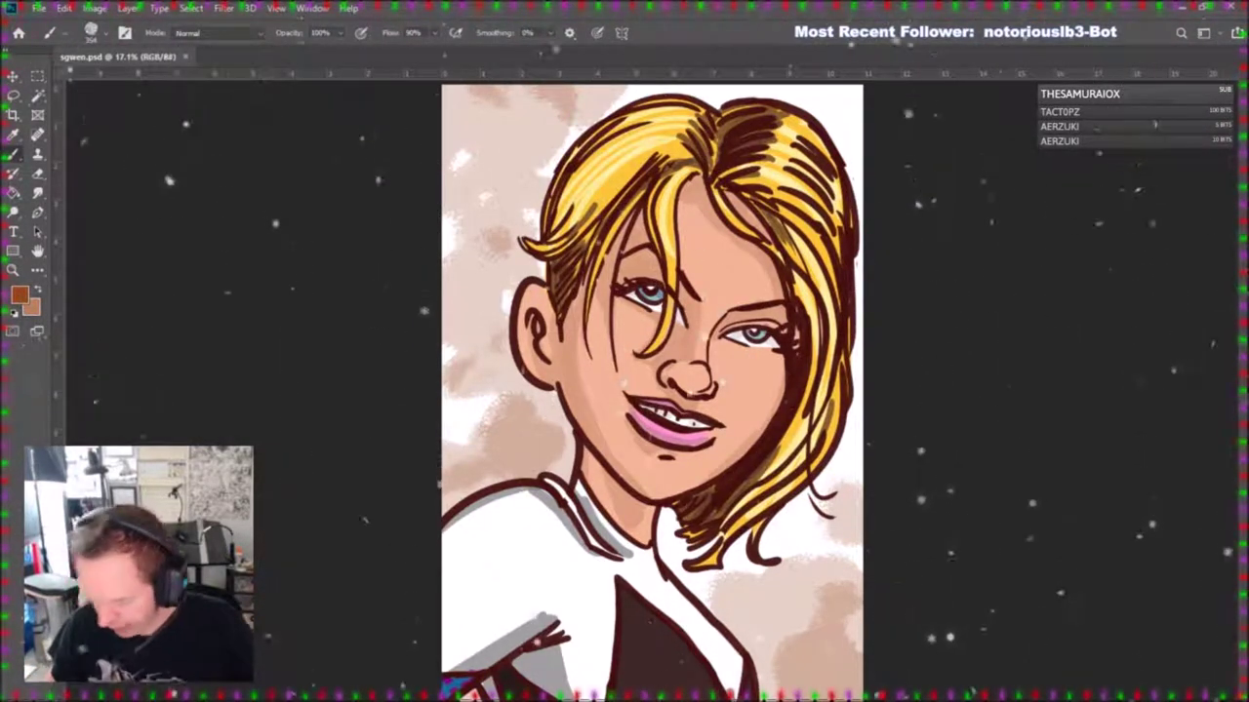
key("Delete")
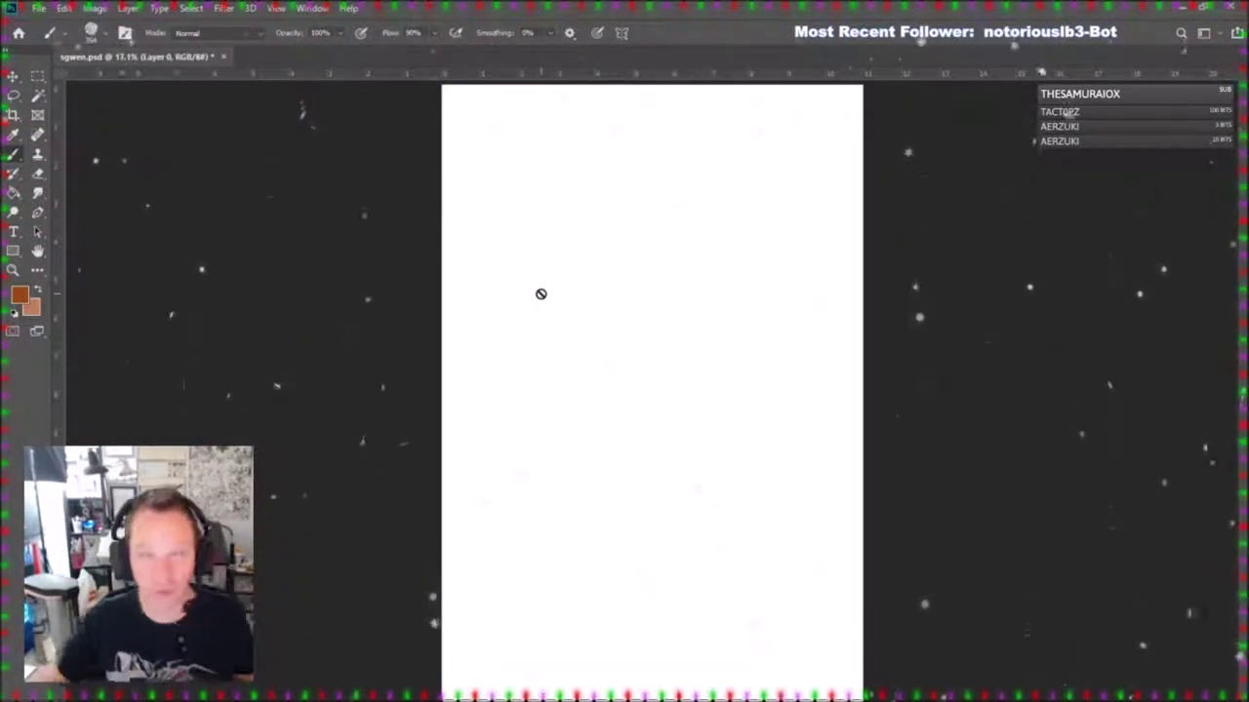
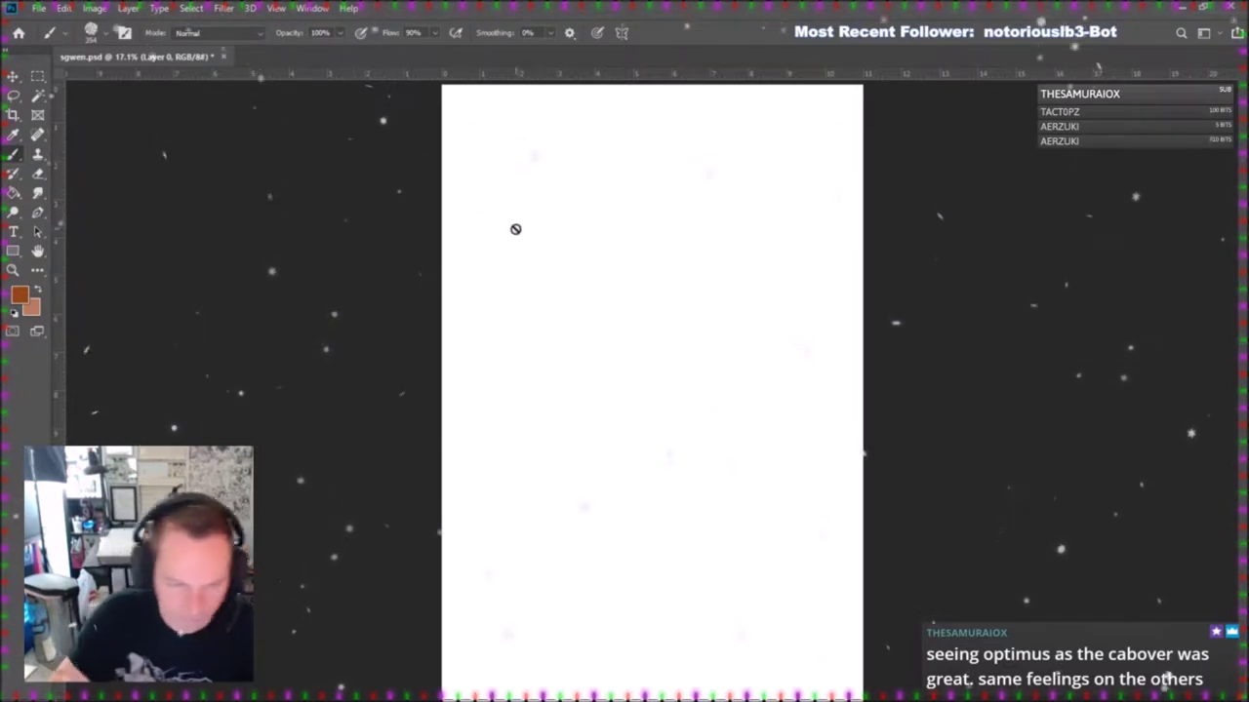
Paste the yellow robot face image, enlarge it to about 183% across the canvas, and delete it.
left_click(13, 78)
key("ctrl+v")
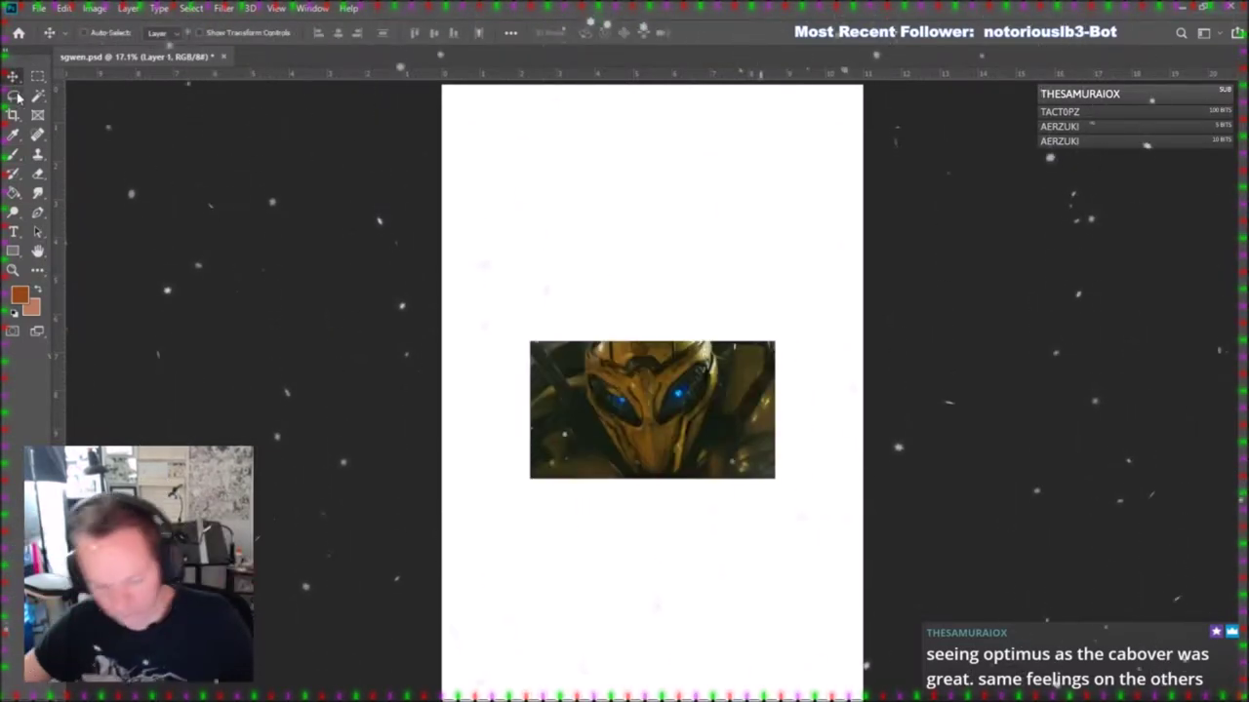
key("ctrl+t")
left_click_drag(774, 341, 928, 182)
key("ctrl+z")
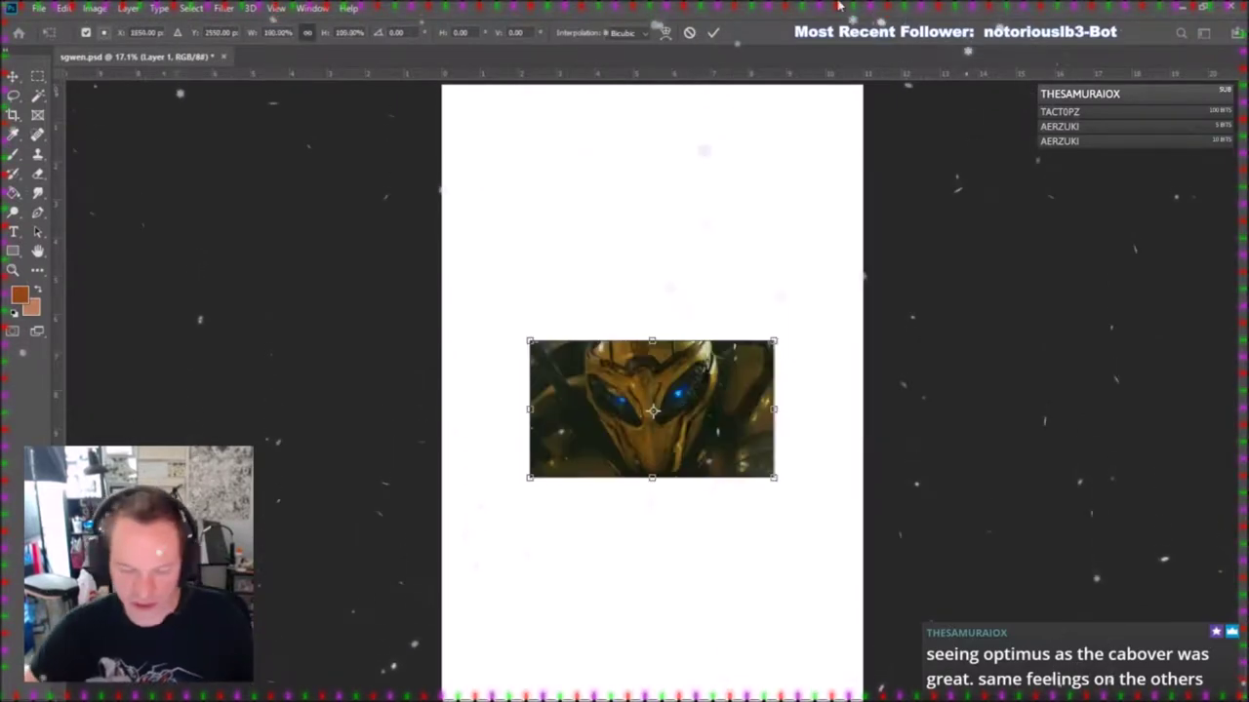
left_click_drag(774, 341, 975, 223)
left_click_drag(841, 338, 684, 417)
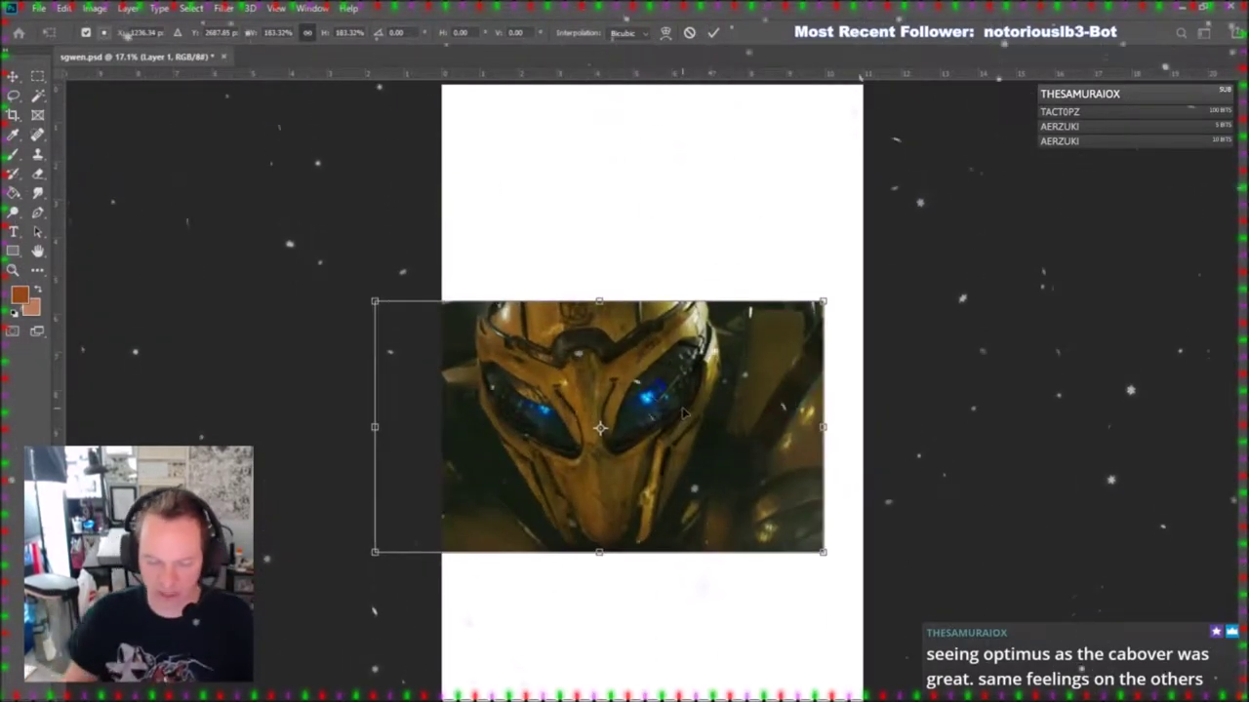
key("Return")
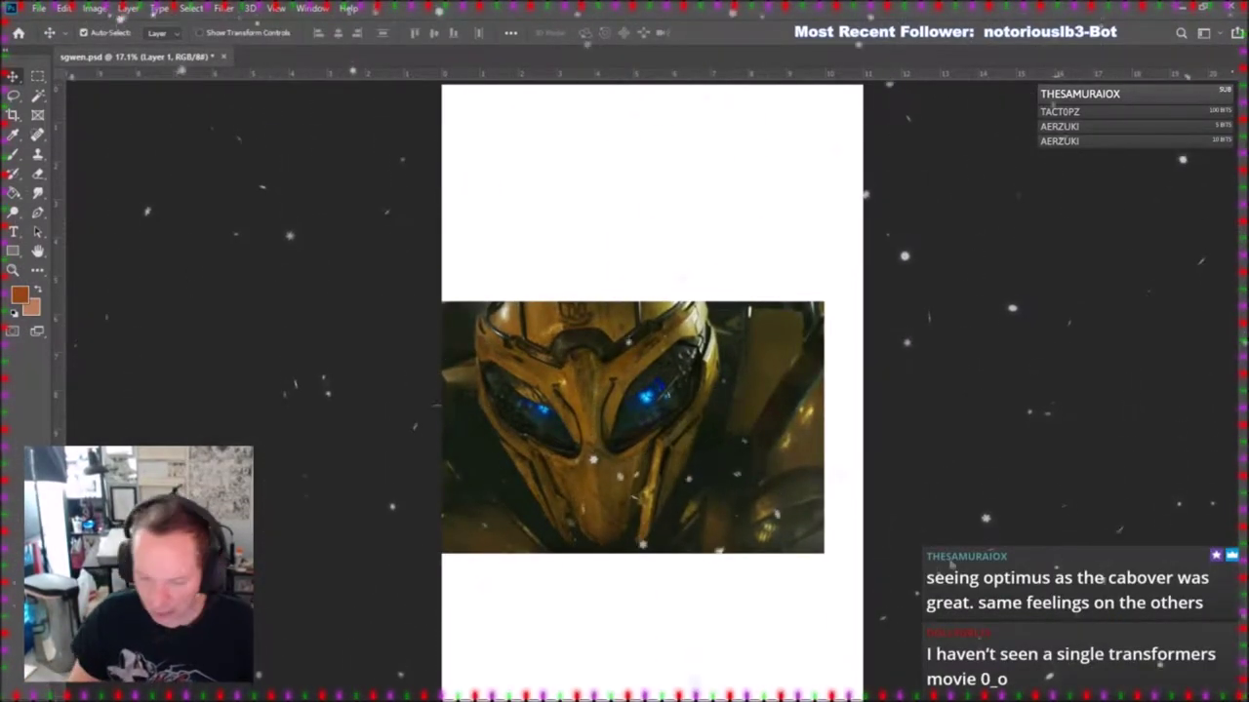
key("Delete")
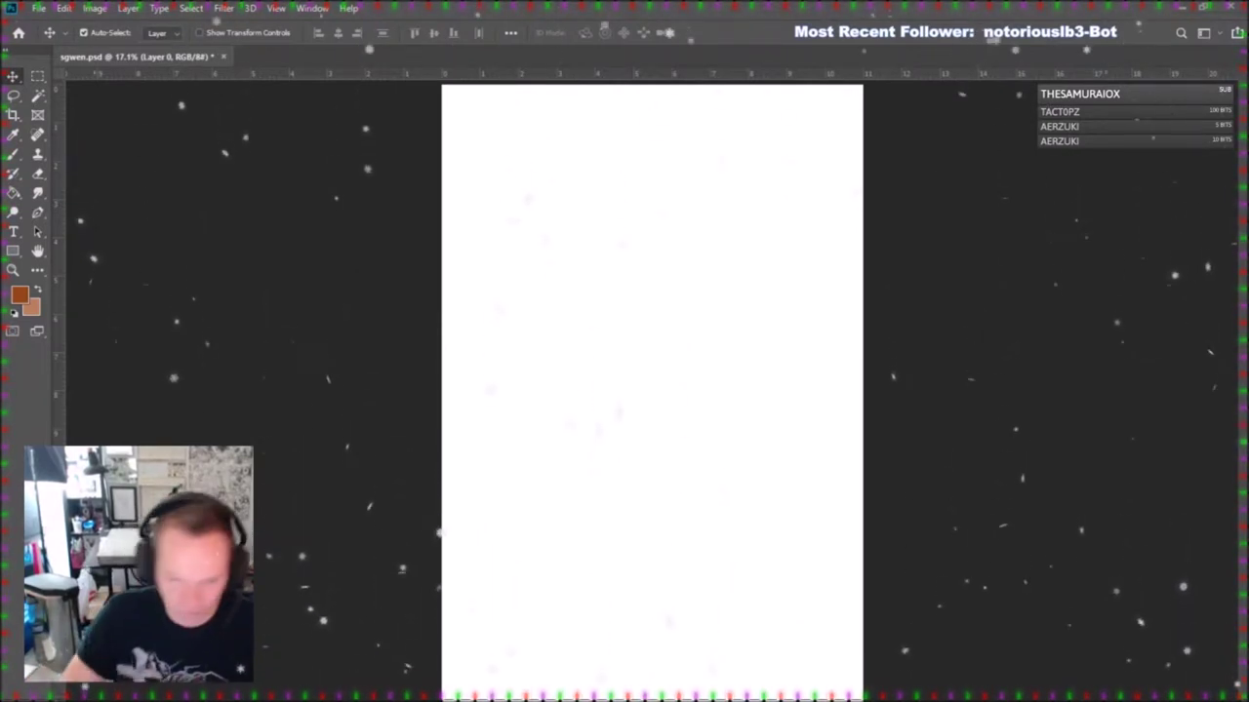
Add a new layer and sketch a large rough head oval with slanted centre lines in brown with a smaller Brush.
key("i")
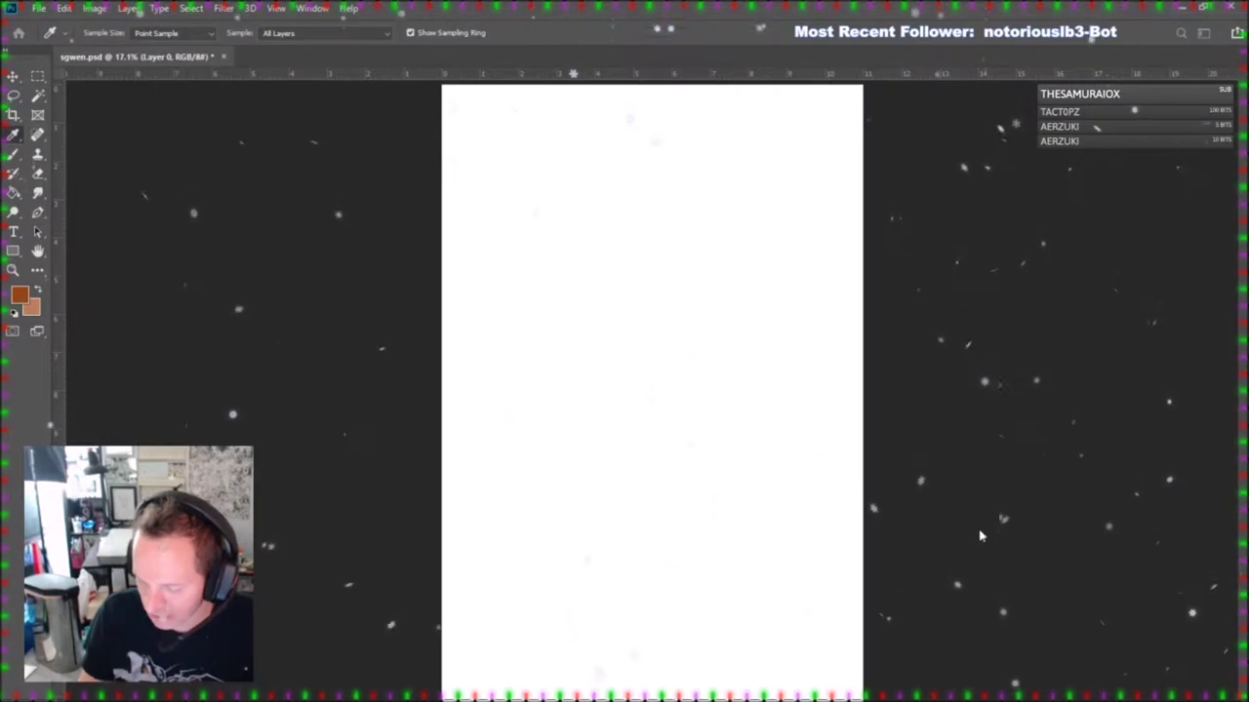
key("b")
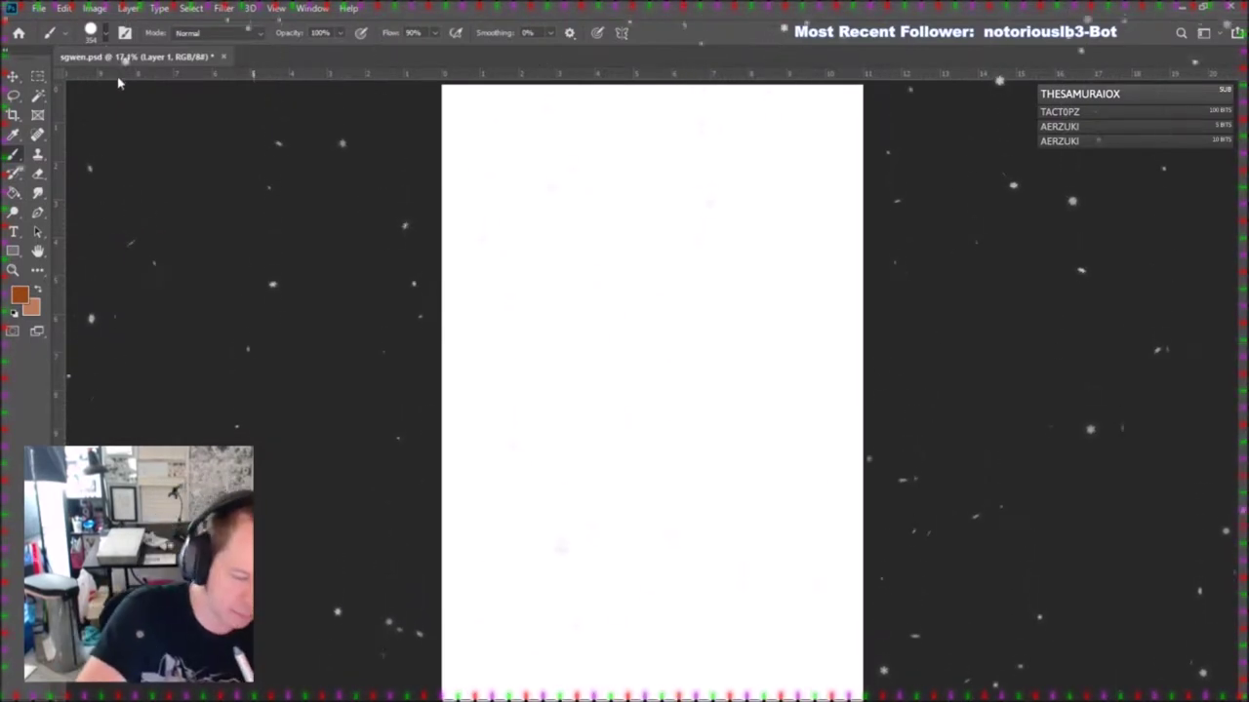
mouse_move(647, 195)
left_mouse_down()
mouse_move(761, 259)
mouse_move(806, 451)
mouse_move(778, 546)
mouse_move(749, 585)
mouse_move(624, 597)
left_mouse_up()
mouse_move(732, 191)
left_mouse_down()
mouse_move(584, 630)
mouse_move(617, 617)
mouse_move(729, 136)
left_mouse_up()
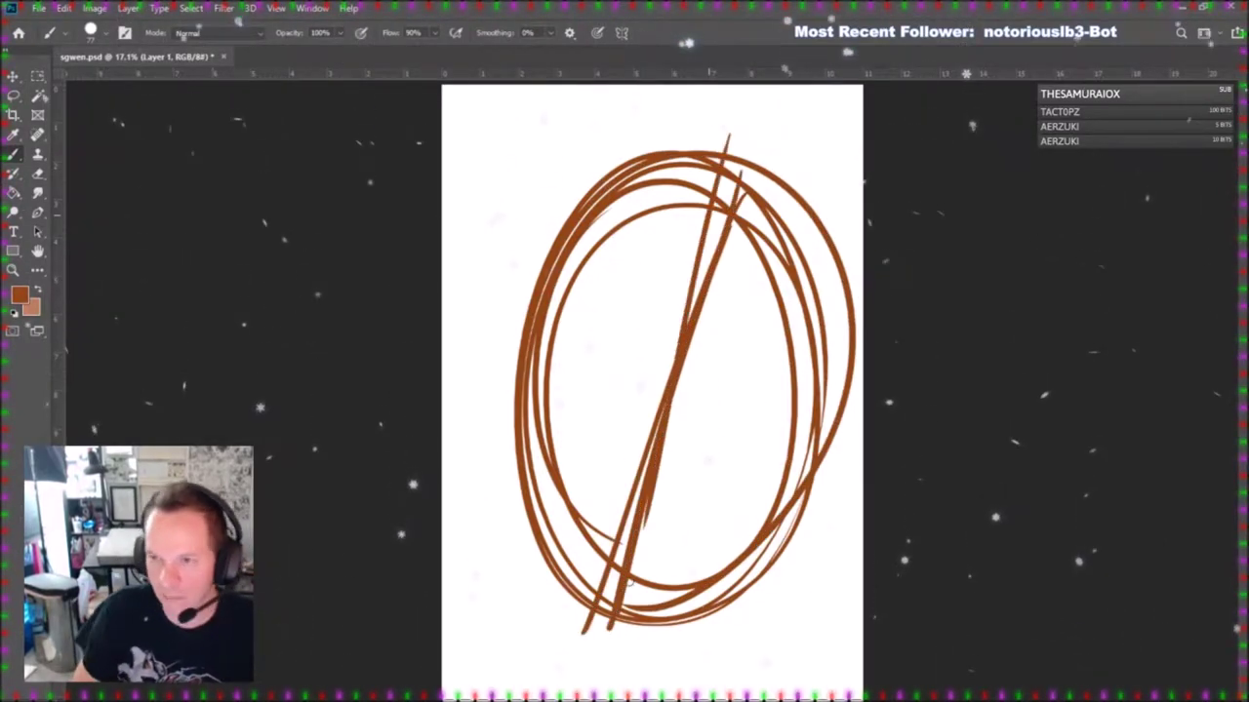
Sketch a curved eye line across the head oval and add two large almond-shaped eyes along it.
left_click_drag(552, 344, 790, 447)
left_click_drag(542, 281, 862, 421)
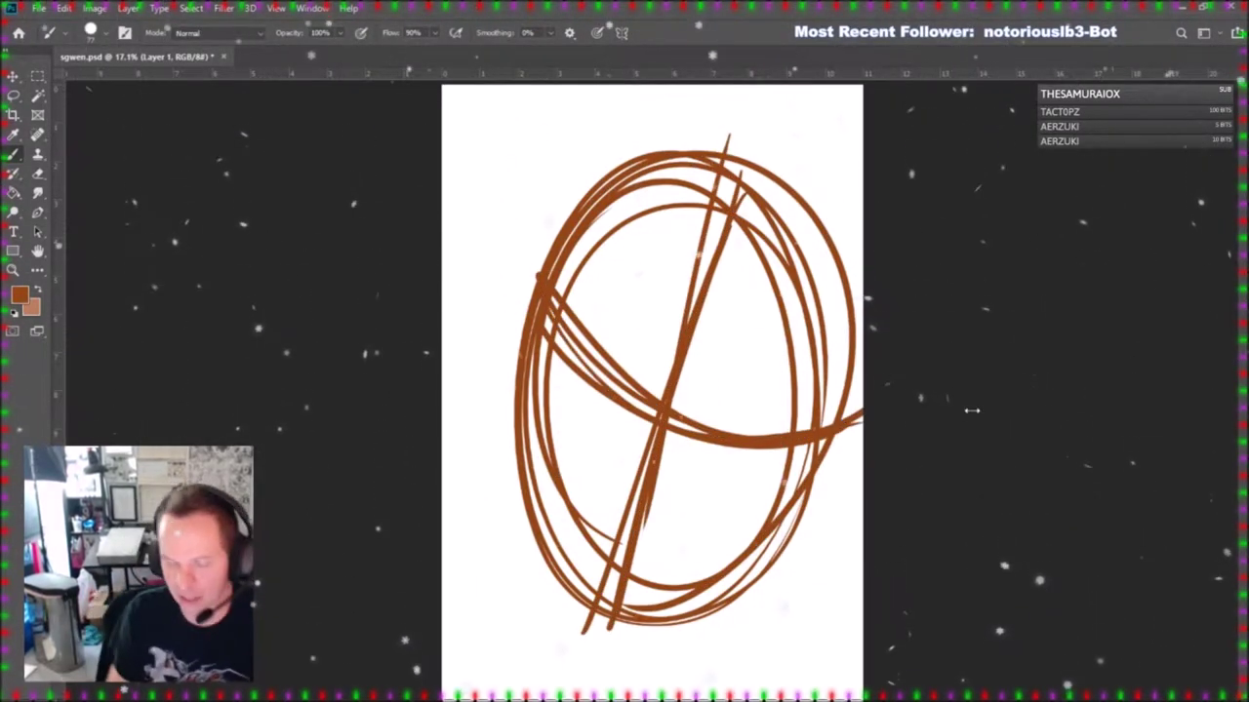
left_click_drag(545, 343, 619, 448)
left_click_drag(552, 369, 606, 439)
mouse_move(546, 317)
left_mouse_down()
mouse_move(595, 331)
mouse_move(630, 378)
mouse_move(606, 444)
left_mouse_up()
left_click_drag(538, 361, 644, 458)
left_click_drag(549, 386, 610, 441)
mouse_move(781, 415)
left_mouse_down()
mouse_move(712, 478)
mouse_move(783, 415)
left_mouse_up()
left_click_drag(847, 445, 773, 506)
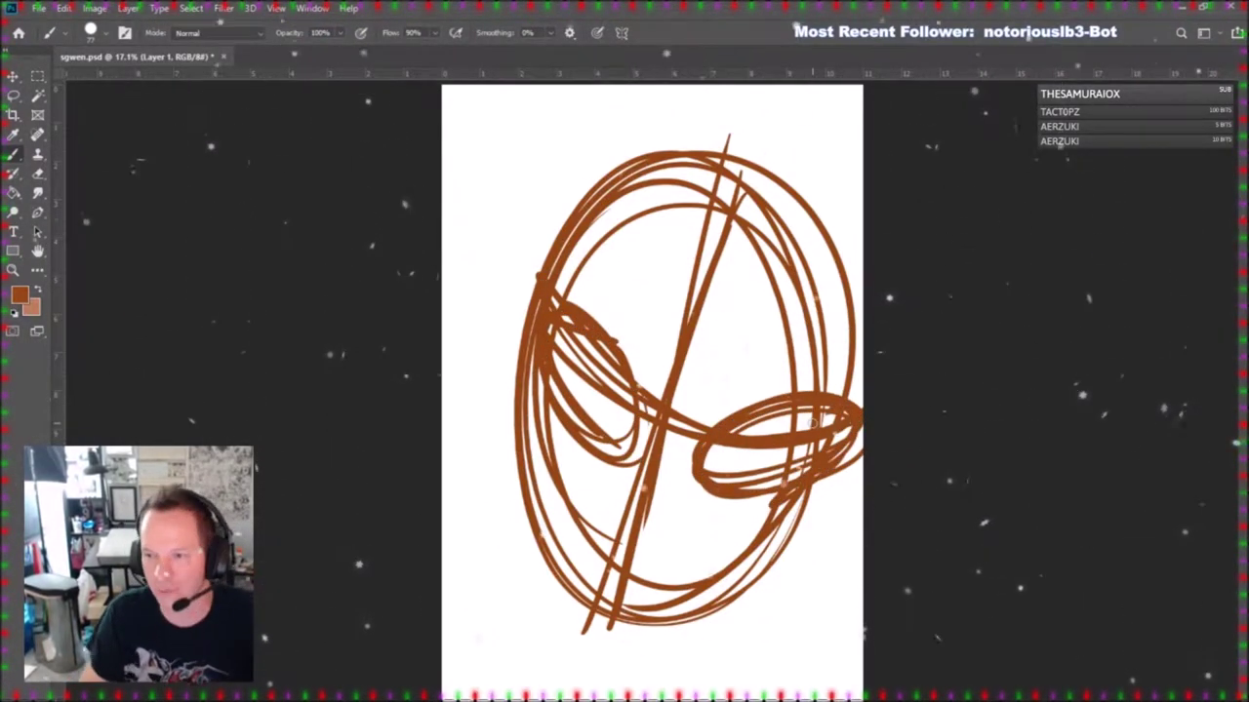
Sketch the cheek and jaw contours down to a narrow, flat chin below the eyes.
mouse_move(540, 314)
left_mouse_down()
mouse_move(526, 421)
mouse_move(562, 517)
left_mouse_up()
left_click_drag(529, 429, 556, 568)
mouse_move(538, 420)
left_mouse_down()
mouse_move(580, 502)
mouse_move(606, 517)
mouse_move(607, 498)
mouse_move(641, 478)
mouse_move(582, 654)
mouse_move(626, 654)
mouse_move(650, 671)
mouse_move(609, 660)
mouse_move(657, 651)
mouse_move(662, 632)
mouse_move(661, 666)
mouse_move(663, 636)
mouse_move(809, 496)
mouse_move(768, 563)
mouse_move(688, 629)
left_mouse_up()
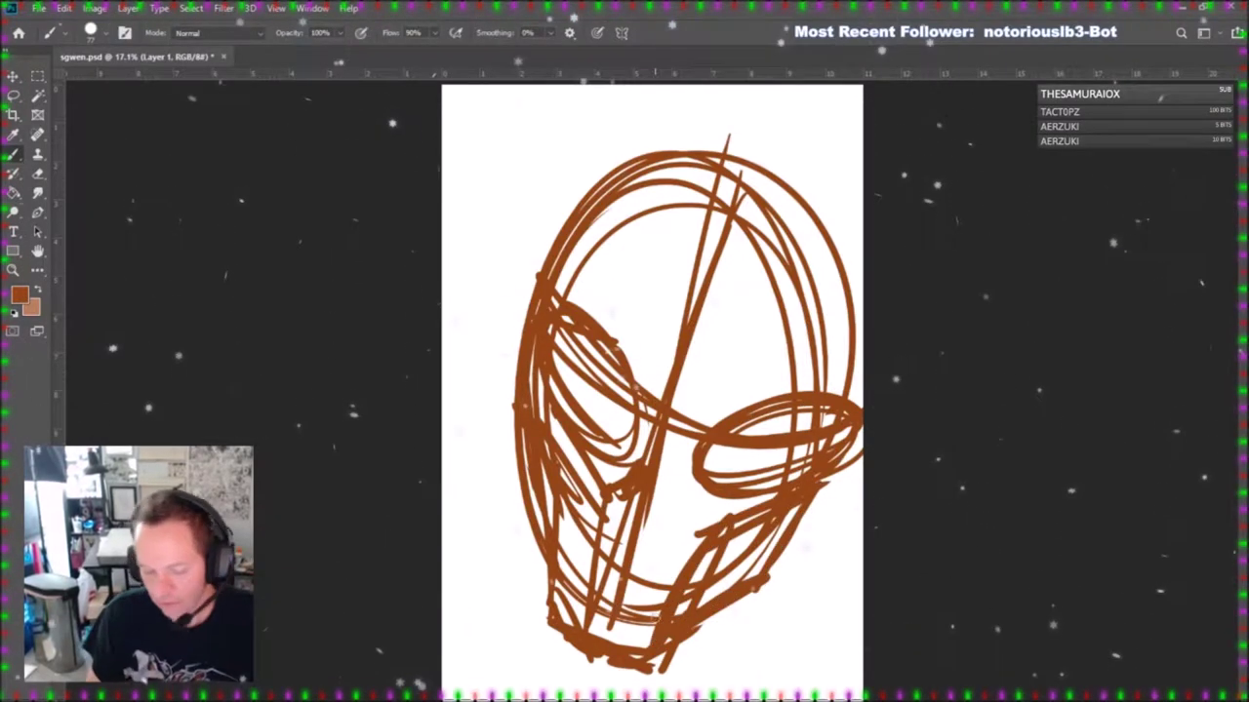
left_click_drag(517, 332, 536, 581)
Sketch an angular brow, the outer skull contour and a raised crest band from between the eyes over the crown.
mouse_move(673, 383)
left_mouse_down()
mouse_move(698, 419)
mouse_move(587, 252)
left_mouse_up()
left_click_drag(556, 190, 509, 341)
mouse_move(527, 292)
left_mouse_down()
mouse_move(575, 176)
mouse_move(643, 132)
mouse_move(737, 119)
left_mouse_up()
left_click_drag(689, 202, 646, 355)
mouse_move(647, 349)
left_mouse_down()
mouse_move(721, 142)
mouse_move(754, 121)
mouse_move(839, 151)
left_mouse_up()
mouse_move(738, 108)
left_mouse_down()
mouse_move(818, 137)
mouse_move(708, 418)
left_mouse_up()
mouse_move(696, 152)
left_mouse_down()
mouse_move(663, 371)
mouse_move(710, 388)
left_mouse_up()
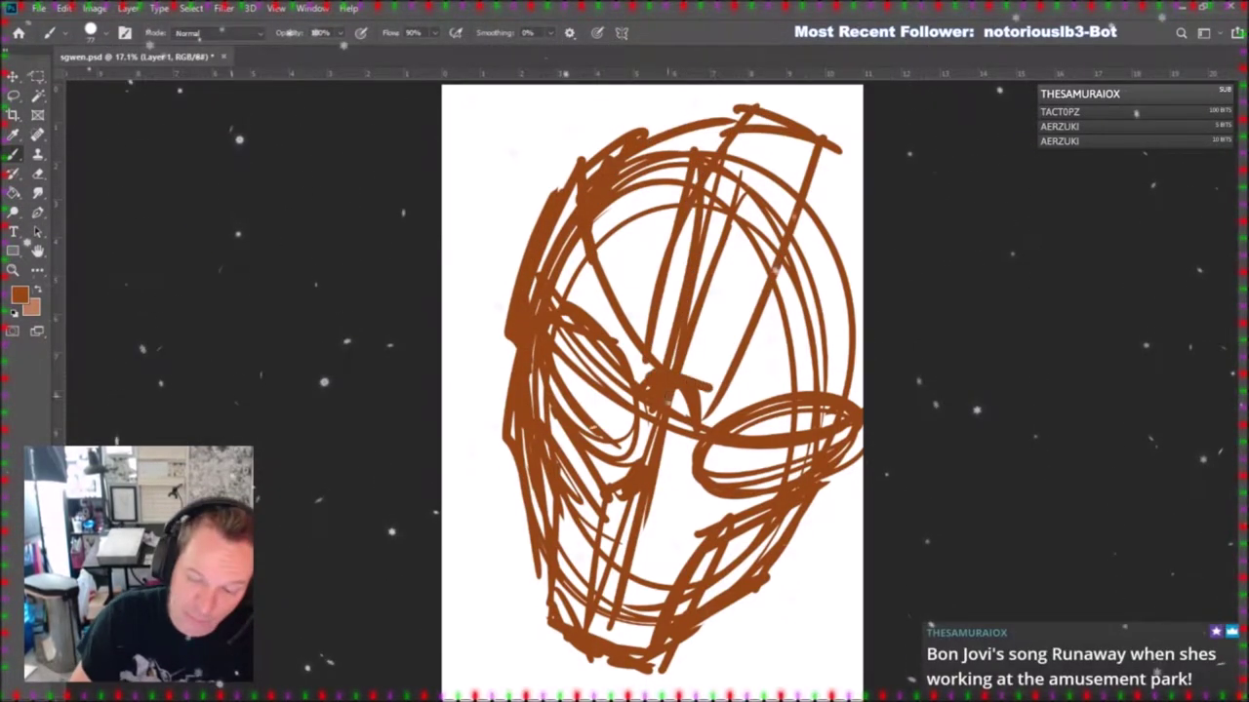
left_click_drag(679, 186, 632, 345)
left_click_drag(695, 124, 780, 106)
left_click_drag(822, 148, 724, 402)
left_click_drag(753, 344, 722, 409)
Extend the skull contour to the canvas's right edge and sketch the brow and cheek around the eye on that side.
left_click_drag(828, 176, 862, 224)
left_click_drag(820, 154, 863, 249)
left_click_drag(860, 336, 856, 415)
left_click_drag(763, 400, 845, 376)
mouse_move(862, 457)
left_mouse_down()
mouse_move(835, 511)
mouse_move(800, 528)
left_mouse_up()
left_click_drag(815, 385, 881, 362)
left_click_drag(856, 467, 792, 539)
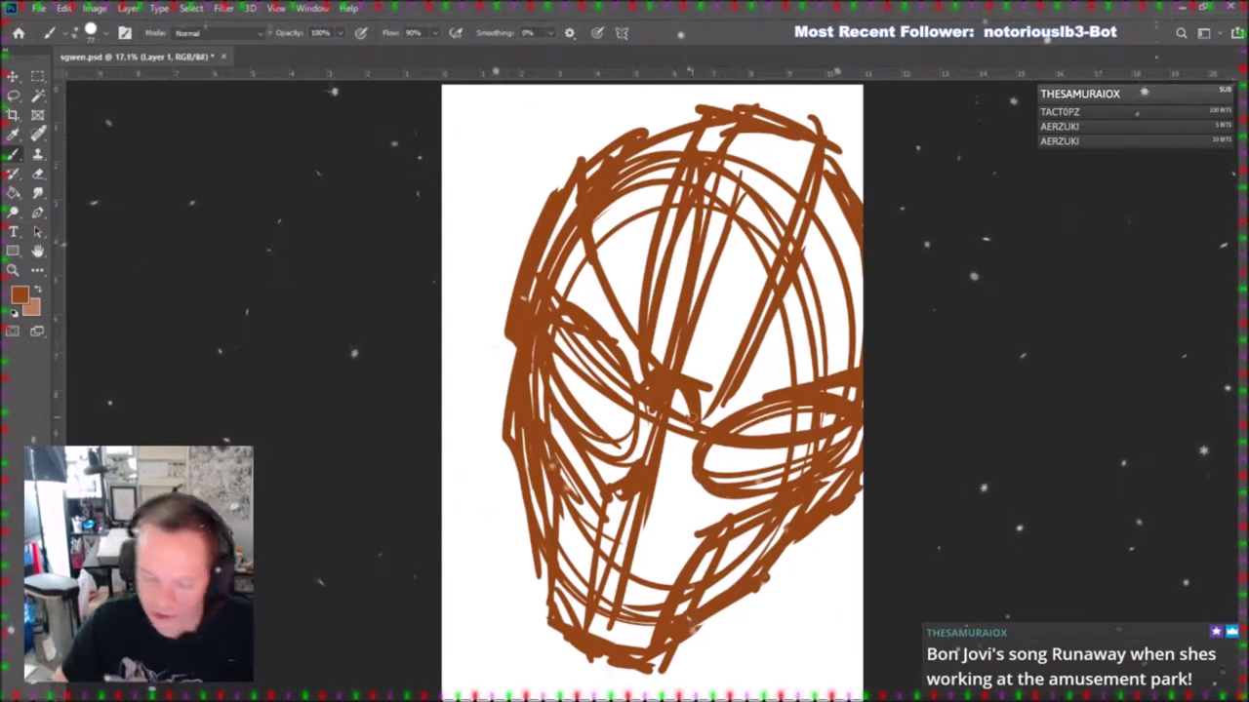
Sketch slanted lines down the centre of the face and a small open block above the head.
left_click_drag(726, 404, 647, 535)
left_click_drag(681, 480, 644, 605)
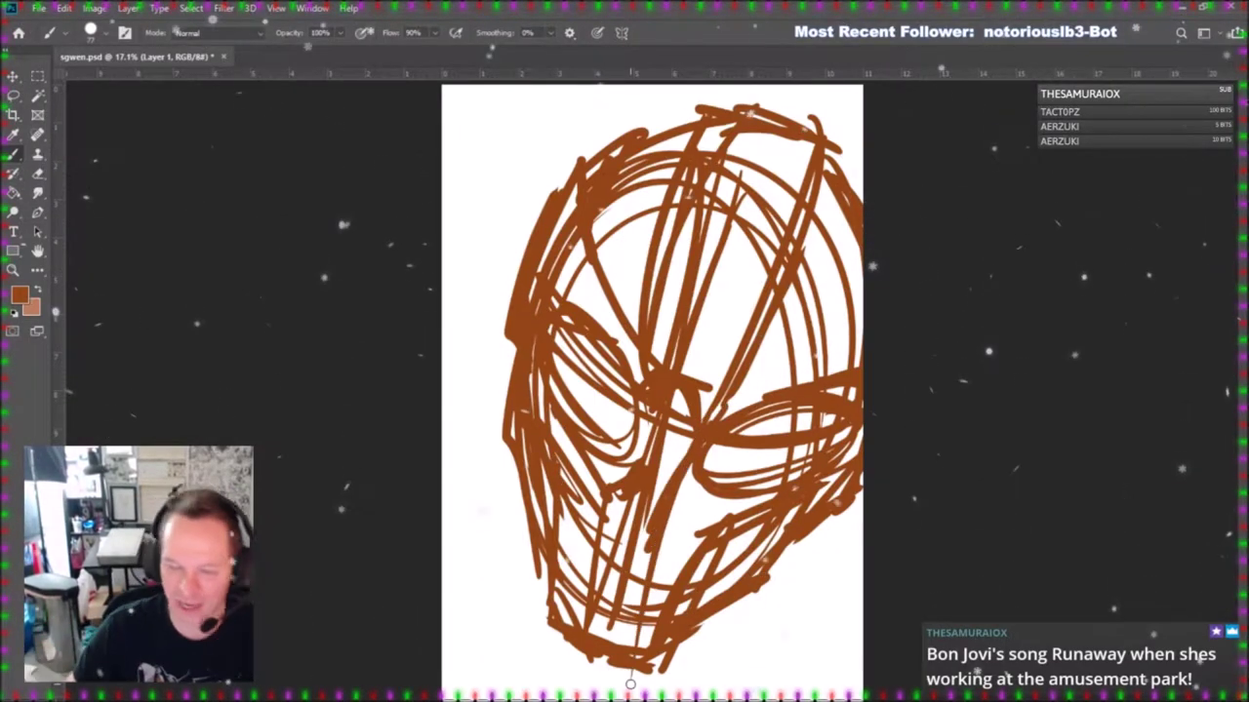
mouse_move(531, 94)
left_mouse_down()
mouse_move(544, 141)
mouse_move(624, 132)
mouse_move(606, 86)
left_mouse_up()
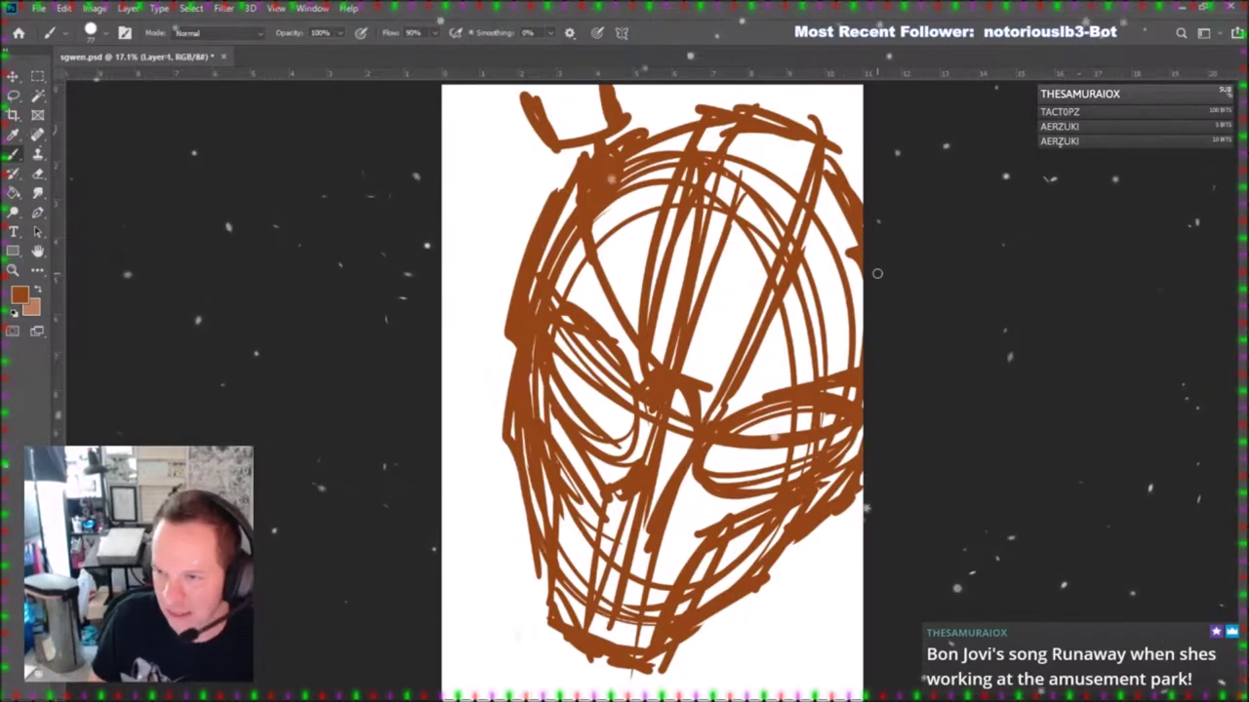
Rough in the slanted body lines beside the jaw, the neck under the chin, and the shoulder in the lower-right corner.
left_click_drag(442, 511, 527, 687)
left_click_drag(444, 547, 498, 688)
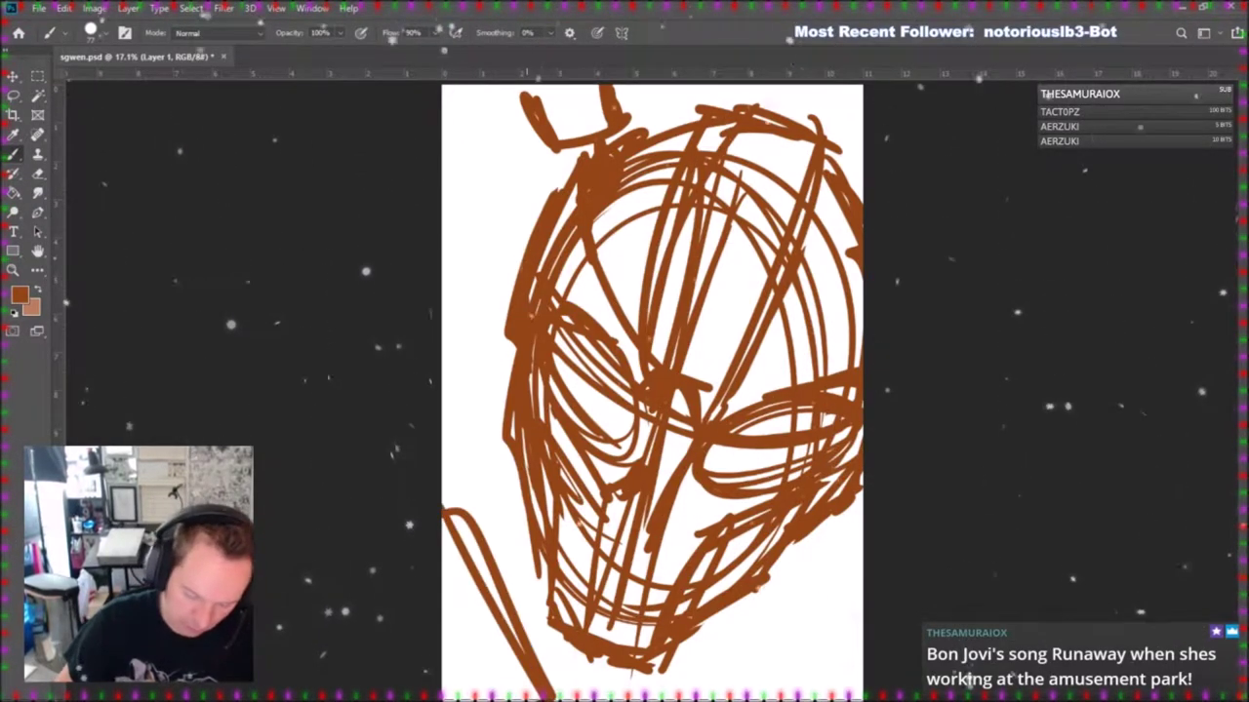
left_click_drag(475, 503, 551, 688)
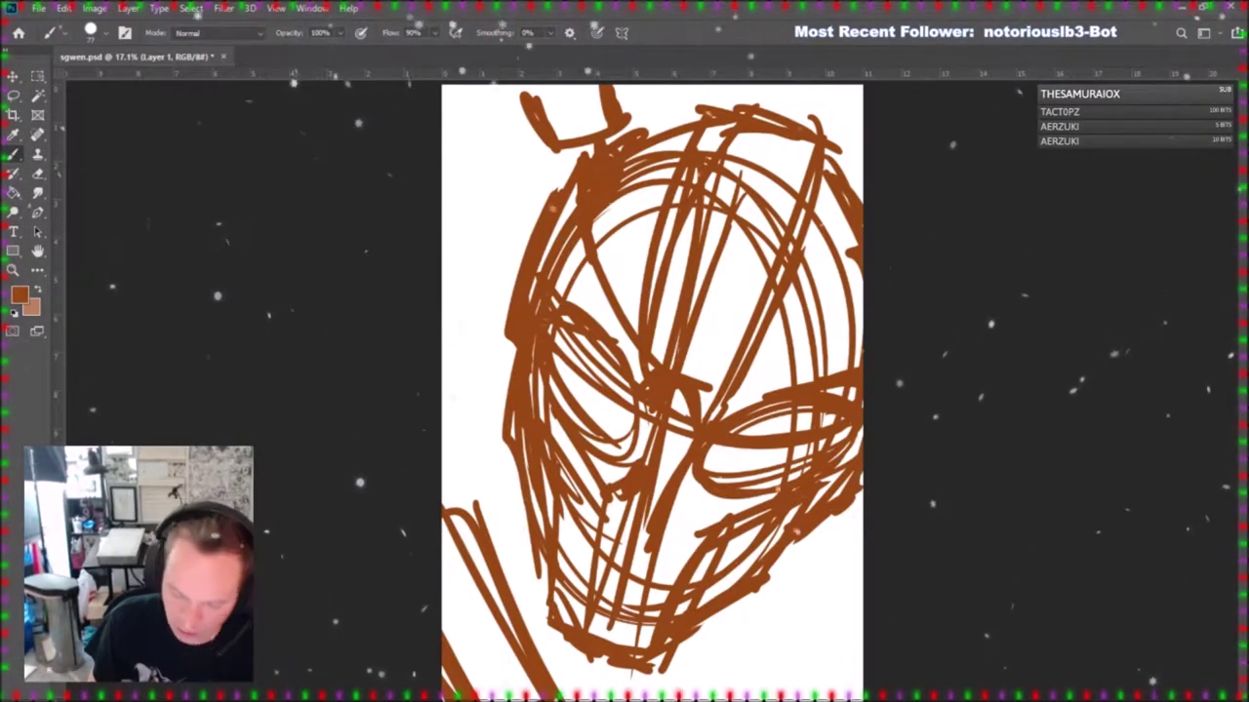
left_click_drag(577, 658, 614, 685)
left_click_drag(722, 624, 688, 688)
mouse_move(771, 576)
left_mouse_down()
mouse_move(711, 675)
mouse_move(734, 685)
mouse_move(761, 574)
mouse_move(729, 668)
mouse_move(751, 688)
left_mouse_up()
mouse_move(771, 644)
left_mouse_down()
mouse_move(831, 593)
mouse_move(790, 695)
mouse_move(856, 648)
left_mouse_up()
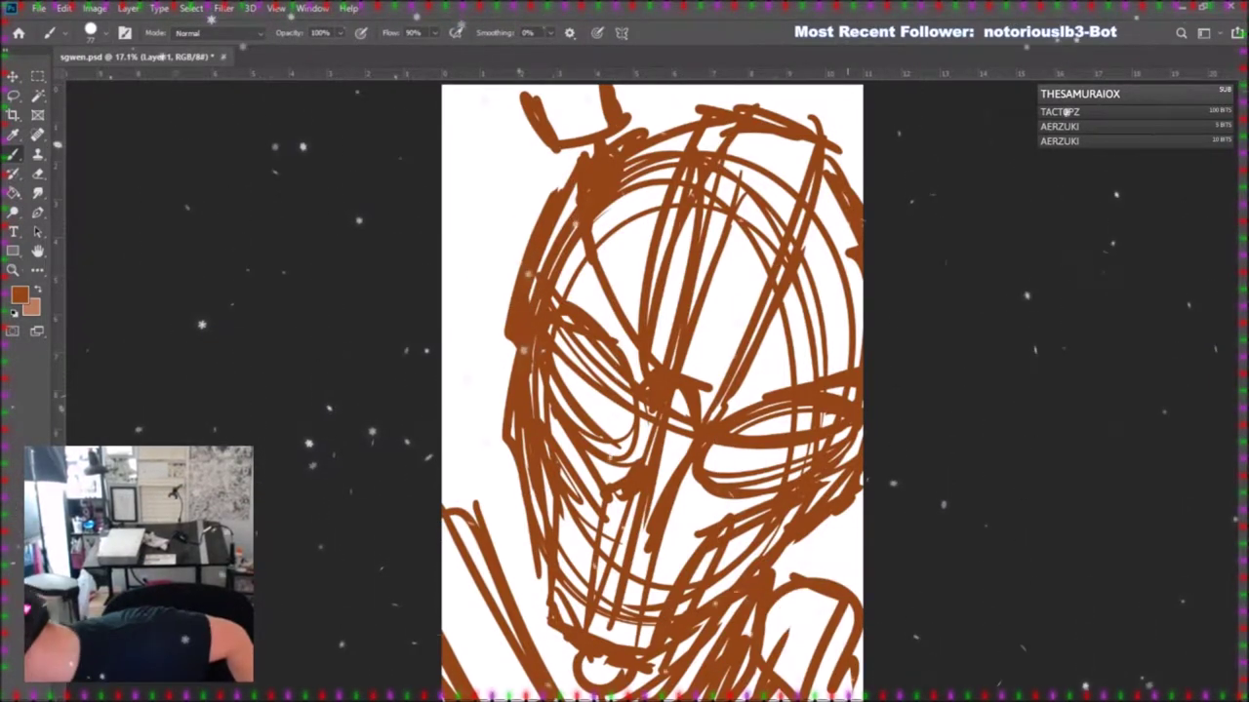
Sketch the collar forms beside the jaw and curved shoulder bands along the canvas's left edge, and thicken the opposite shoulder's top line.
mouse_move(802, 599)
left_mouse_down()
mouse_move(781, 656)
mouse_move(861, 586)
left_mouse_up()
mouse_move(554, 591)
left_mouse_down()
mouse_move(536, 607)
mouse_move(495, 546)
left_mouse_up()
mouse_move(493, 541)
left_mouse_down()
mouse_move(482, 495)
mouse_move(453, 494)
mouse_move(517, 475)
left_mouse_up()
left_click_drag(444, 509, 523, 476)
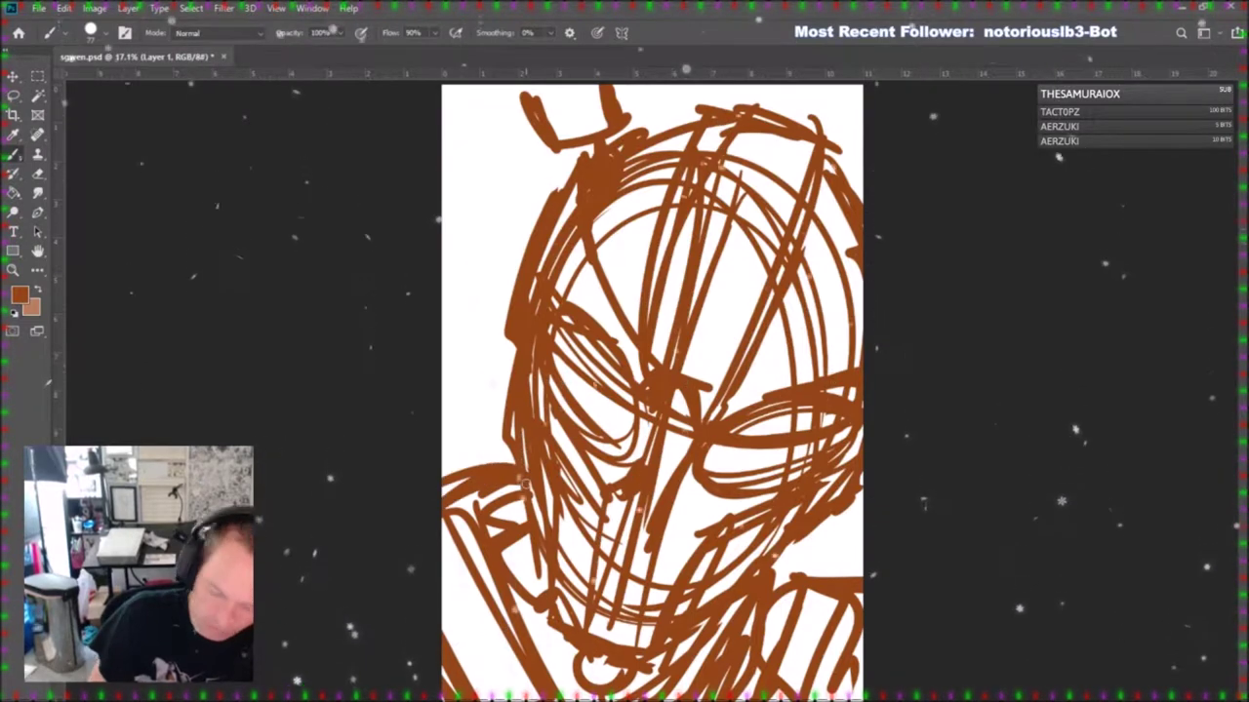
mouse_move(440, 388)
left_mouse_down()
mouse_move(471, 383)
mouse_move(475, 360)
mouse_move(504, 410)
mouse_move(497, 392)
mouse_move(502, 440)
left_mouse_up()
left_click_drag(444, 332, 486, 365)
left_click_drag(442, 339, 470, 359)
left_click_drag(829, 585, 861, 567)
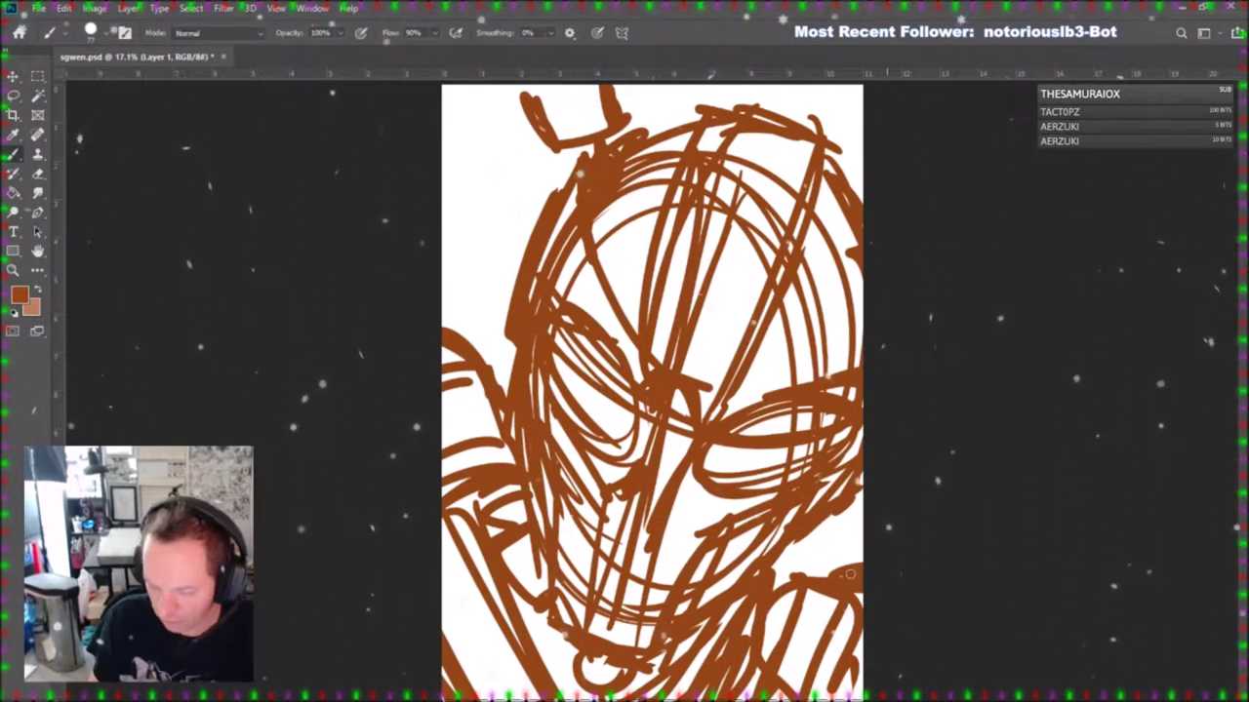
Add a ridged block behind the head at the left edge, and strengthen the contours along the right edge.
mouse_move(447, 324)
left_mouse_down()
mouse_move(475, 256)
mouse_move(513, 275)
mouse_move(511, 357)
left_mouse_up()
left_click_drag(480, 277, 460, 322)
mouse_move(495, 273)
left_mouse_down()
mouse_move(478, 322)
mouse_move(497, 330)
left_mouse_up()
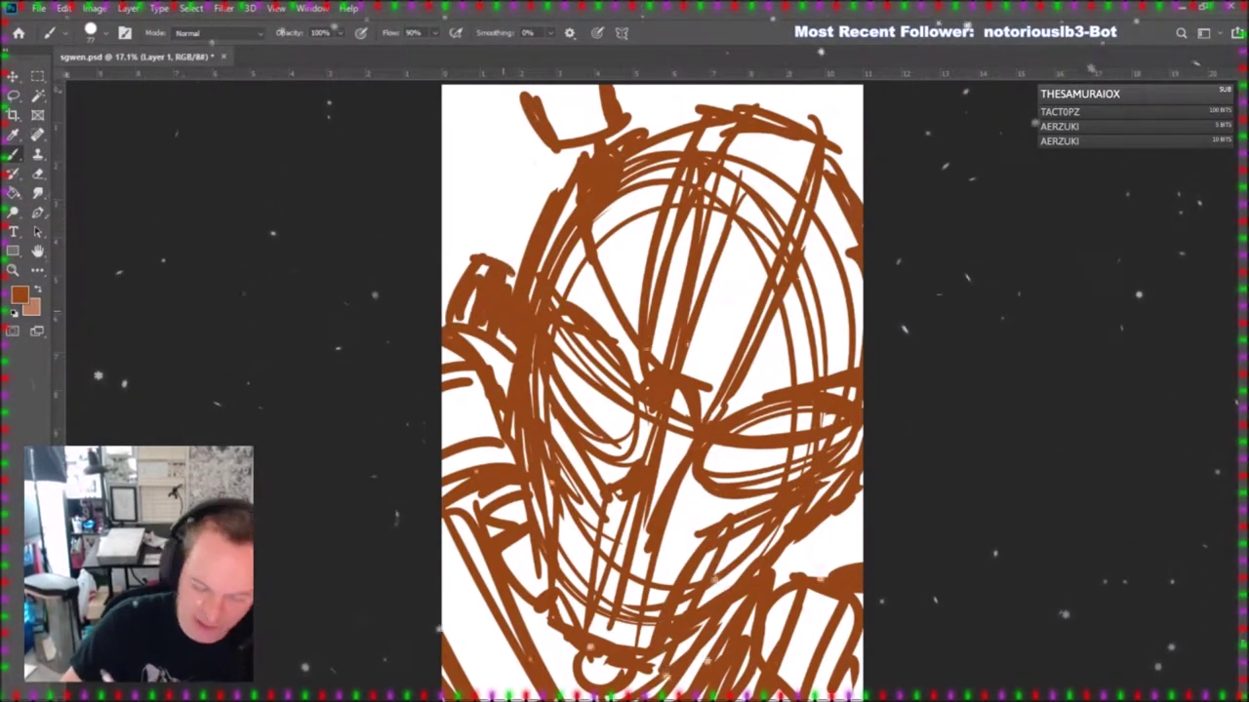
left_click_drag(845, 499, 862, 564)
left_click_drag(833, 133, 862, 180)
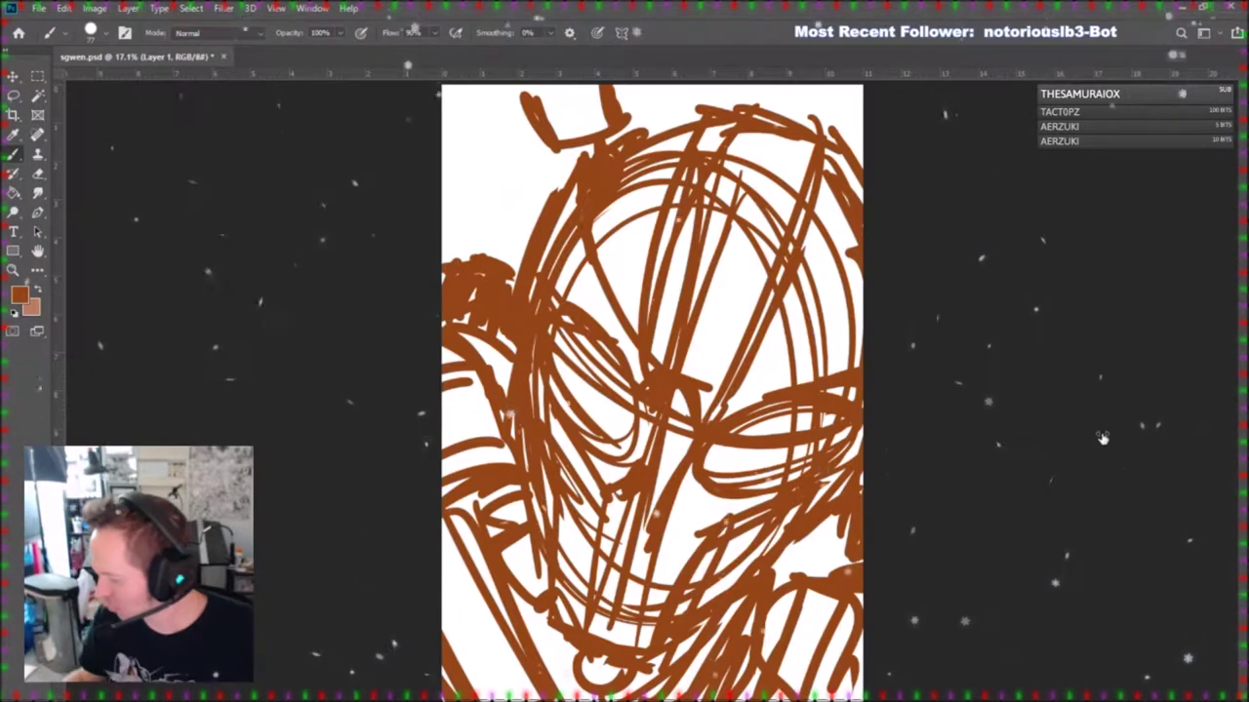
Lower the rough sketch layer's opacity to a pale guide and add a new layer above it.
left_click(1102, 438)
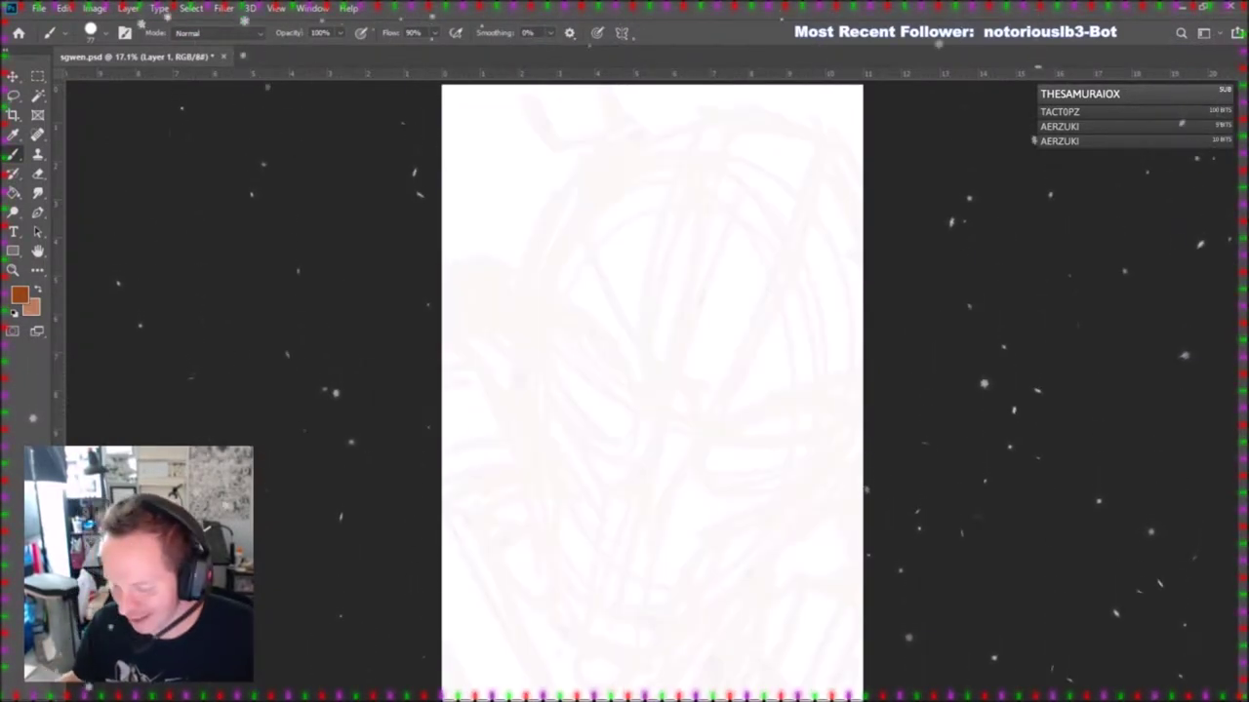
key("ctrl+z")
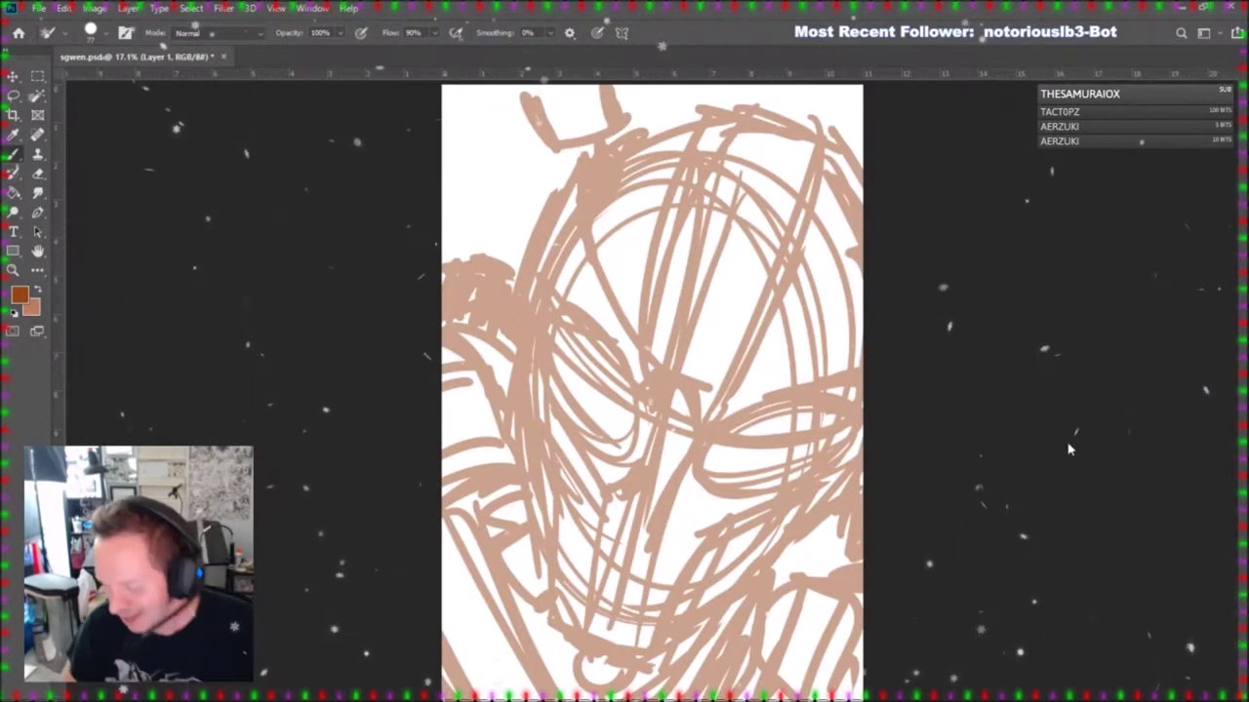
type("50")
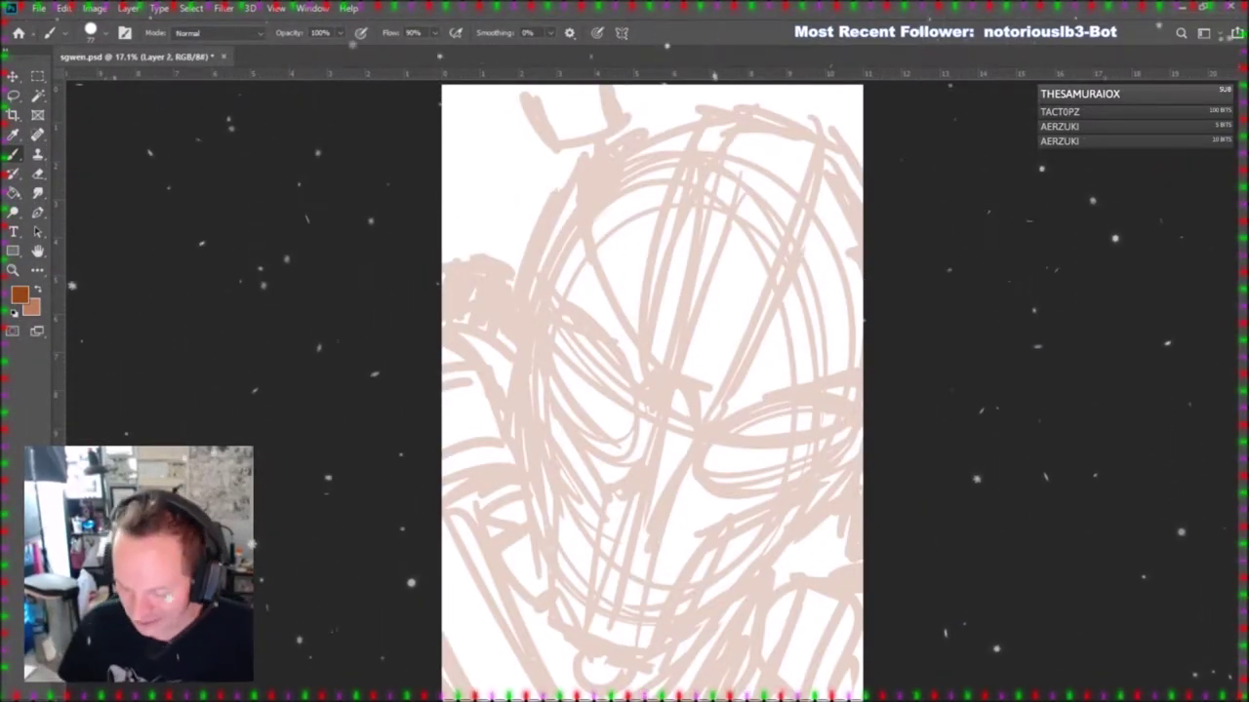
Pick a very dark brown and set the Brush to 100% flow and 75% opacity.
key("i")
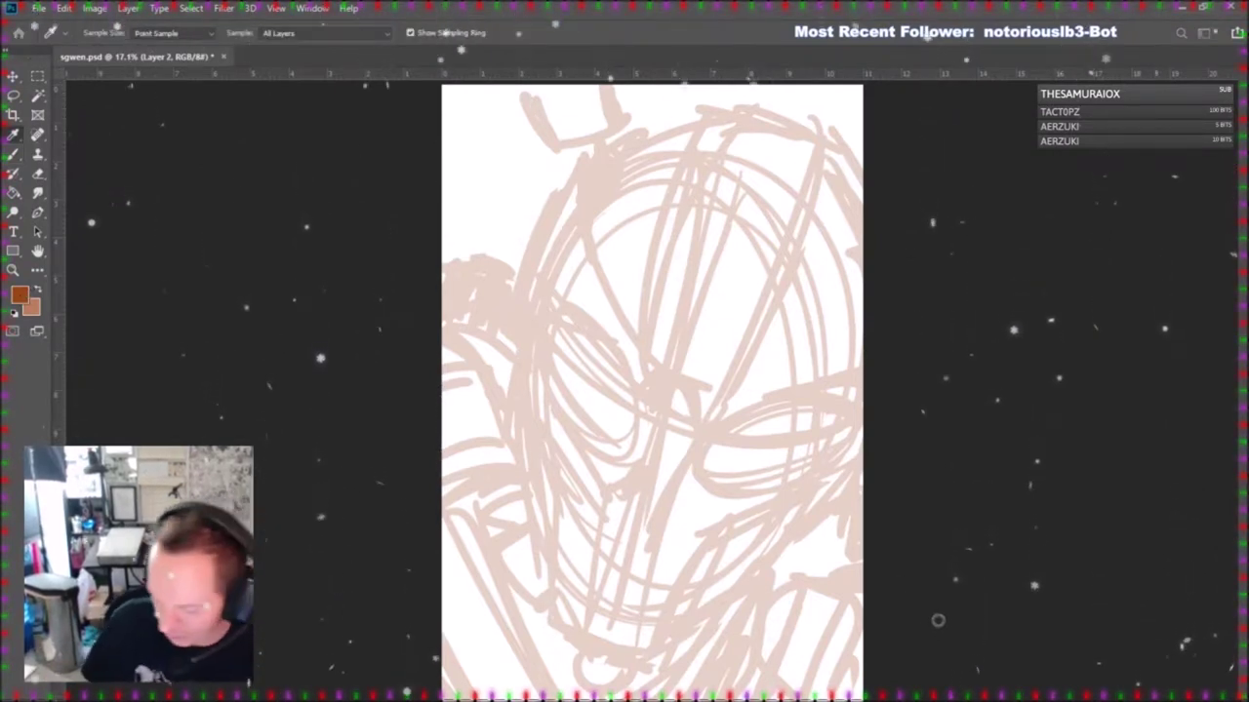
left_click(1090, 459)
key("b")
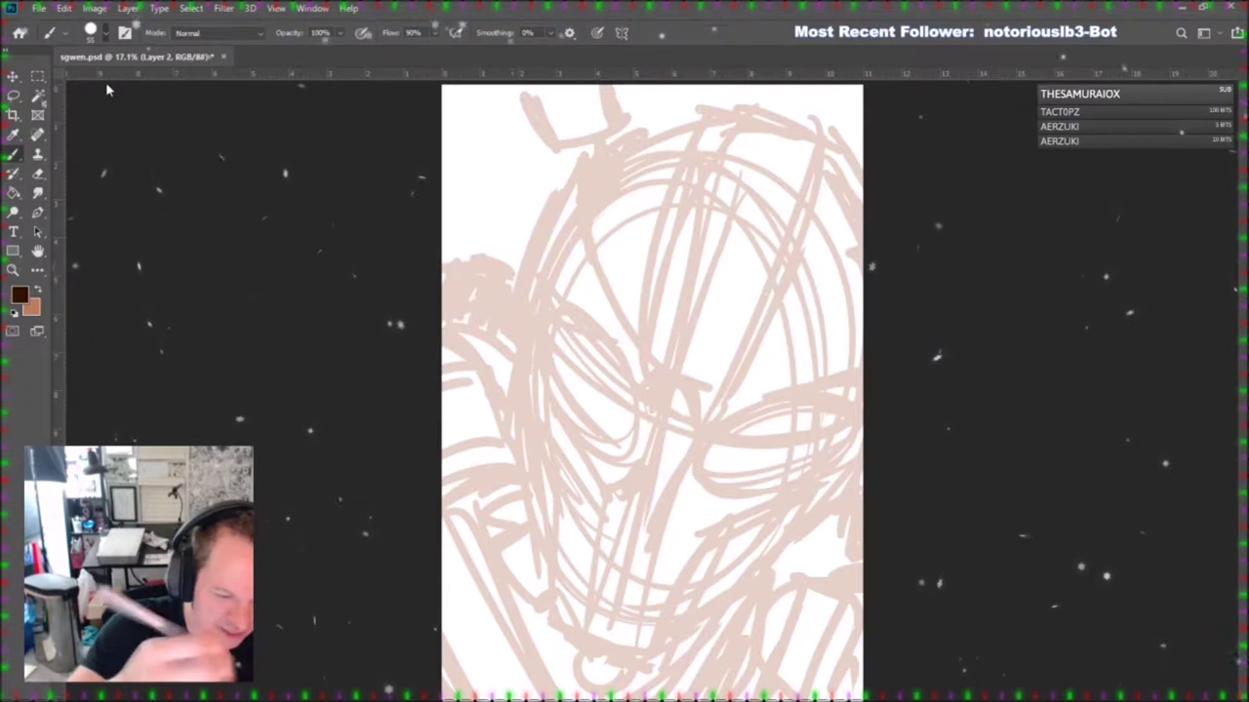
left_click(390, 33)
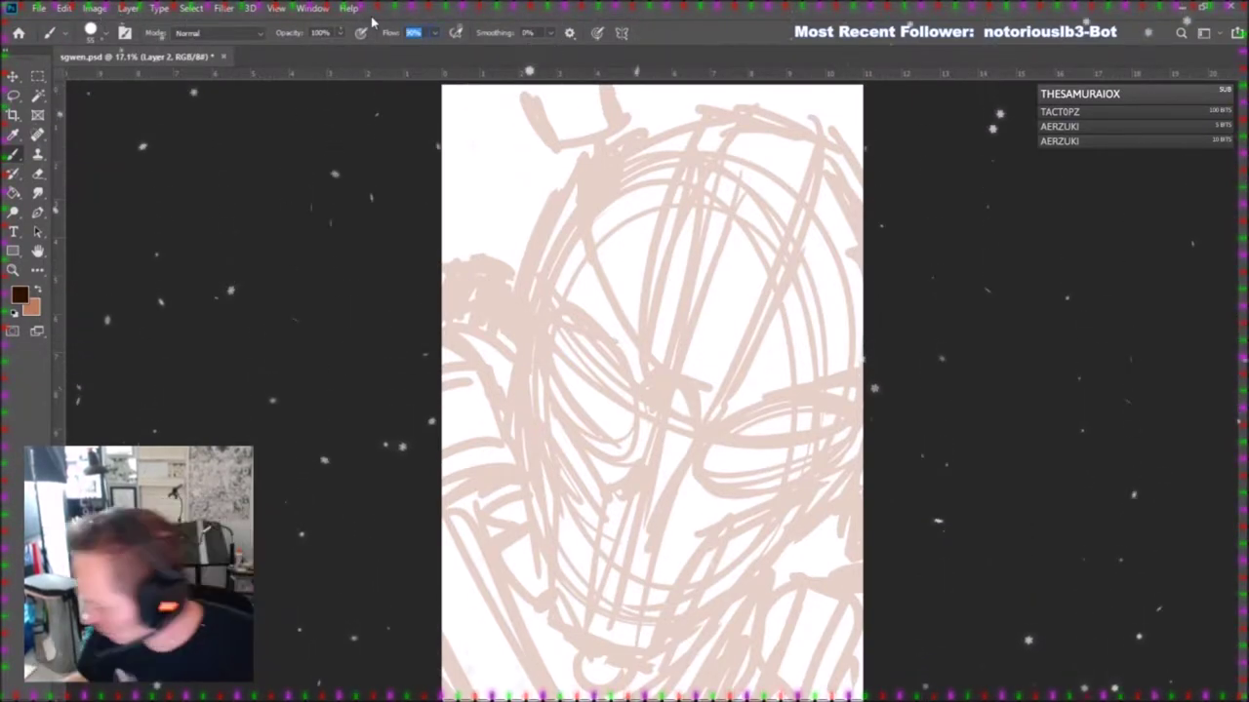
type("100")
key("Return")
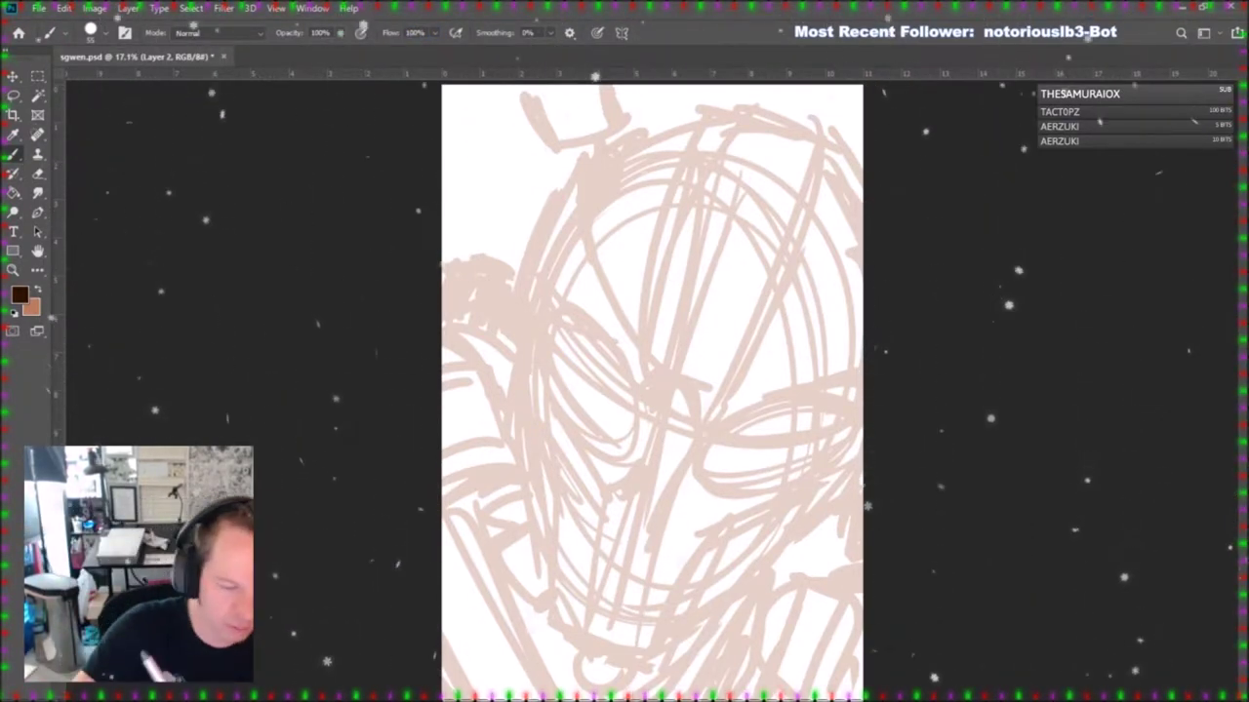
left_click(295, 33)
type("75")
key("Return")
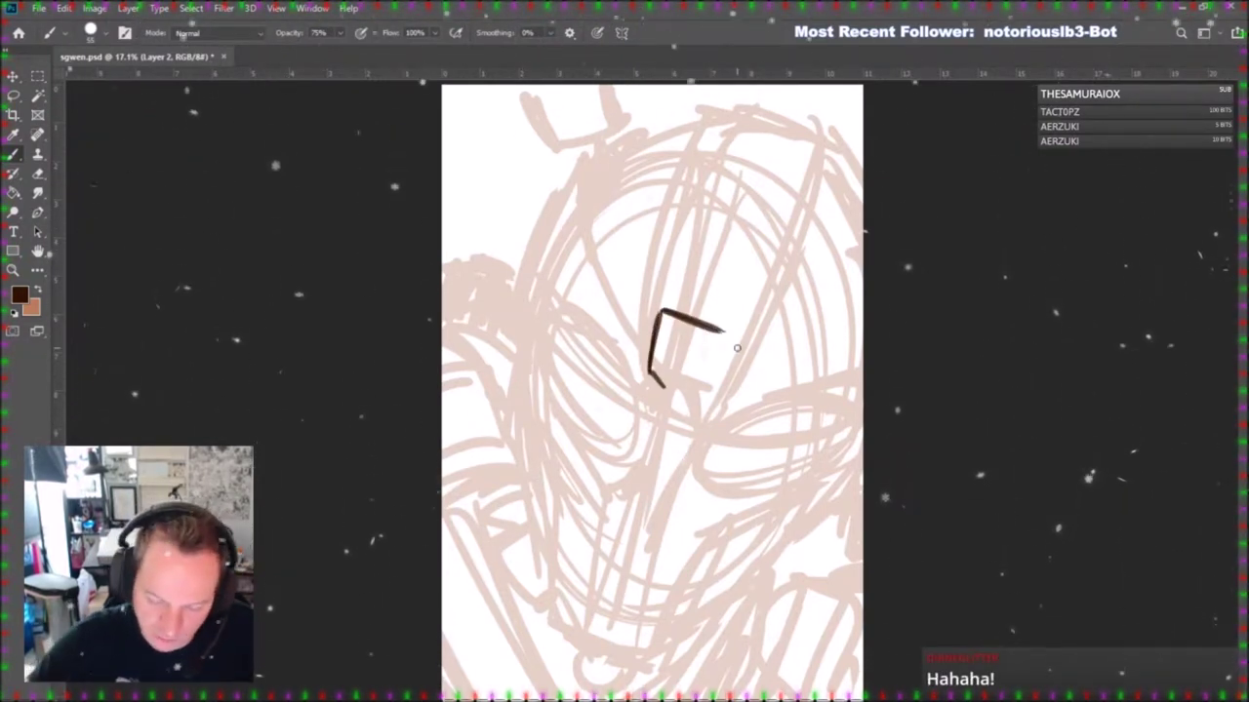
Draw a five-sided forehead plate with a pointed lower end and an inner border in dark brown.
mouse_move(688, 390)
left_mouse_down()
mouse_move(704, 384)
mouse_move(727, 334)
left_mouse_up()
left_click_drag(661, 312, 644, 370)
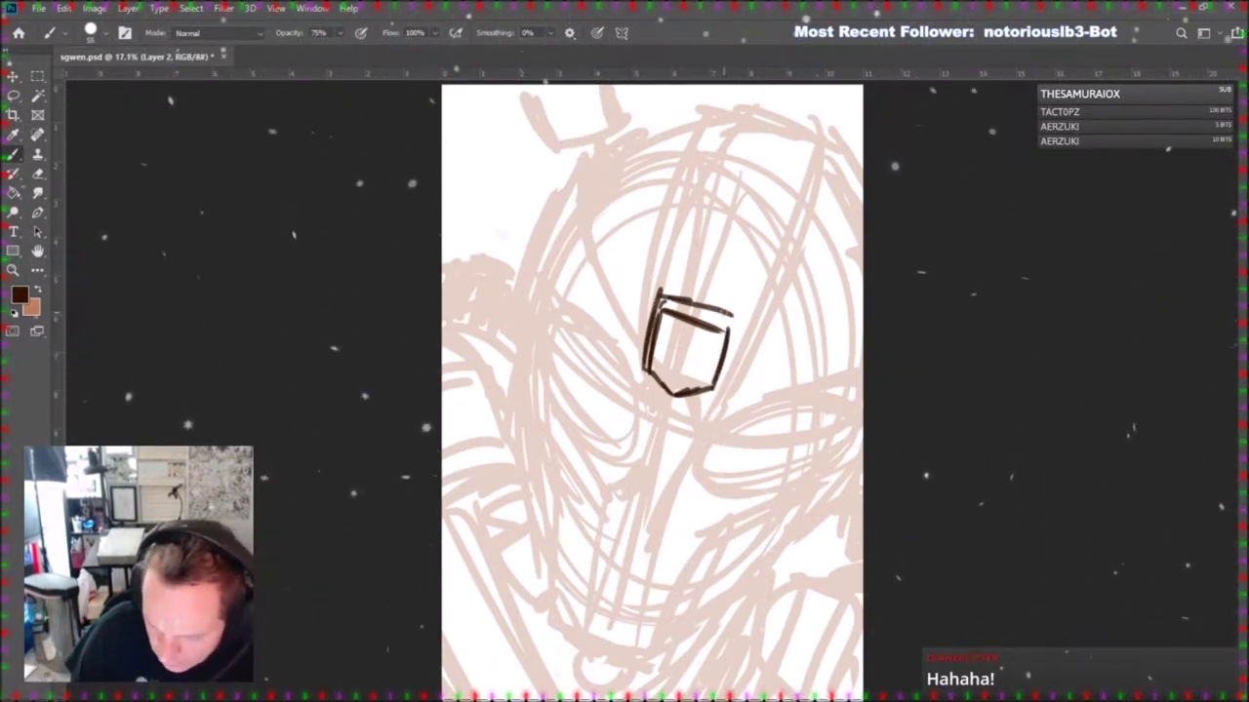
left_click_drag(737, 322, 722, 390)
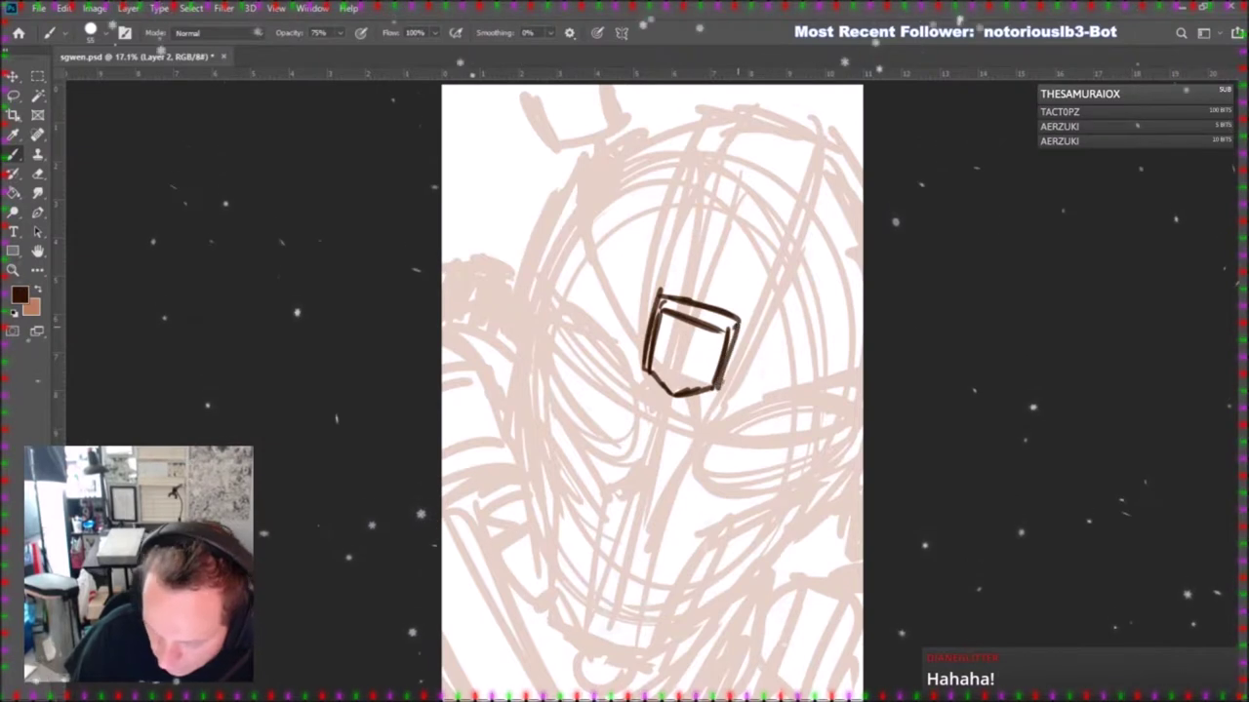
left_click(39, 173)
key("b")
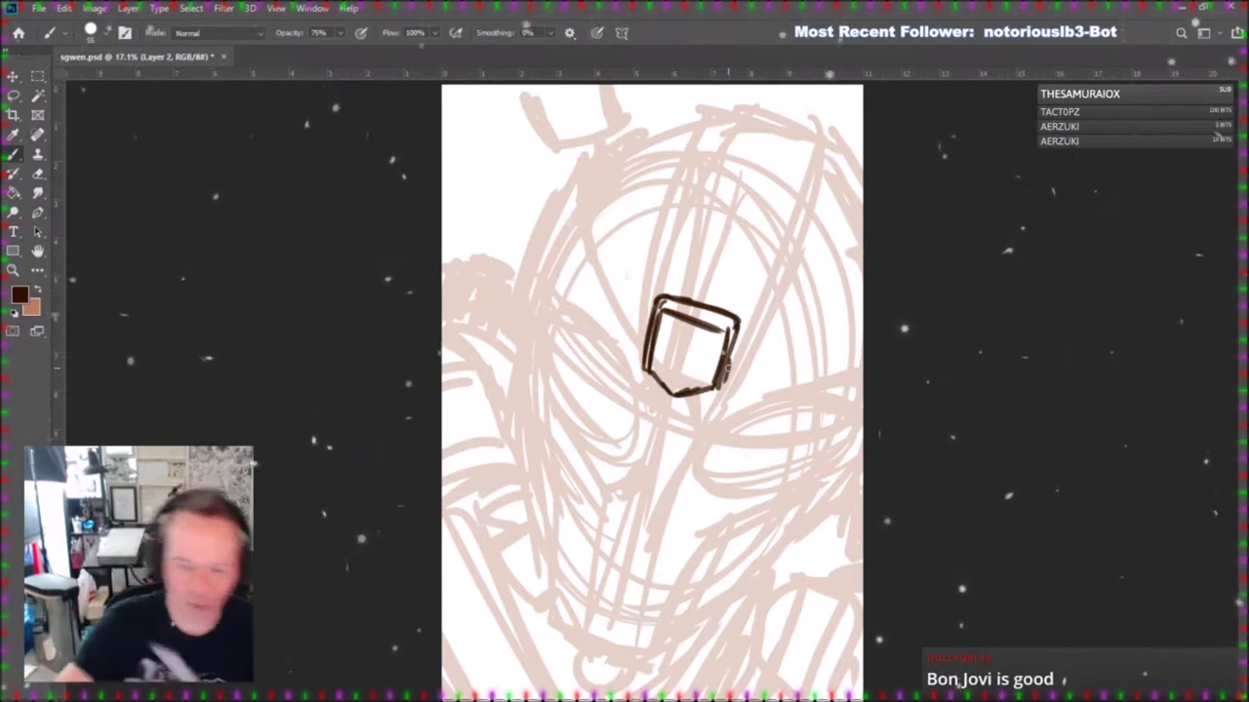
Erase the forehead plate's side lines, redraw them tapering toward the lower point, and clean up its upper-left corner.
left_click(38, 173)
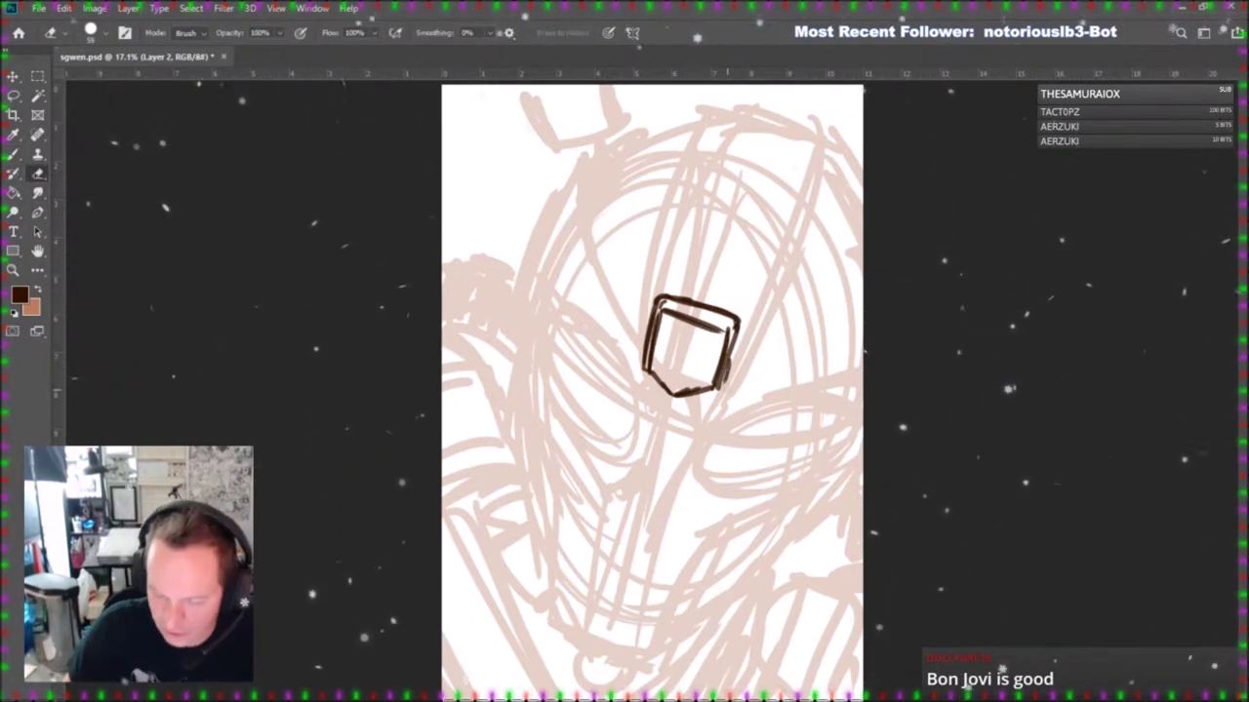
left_click_drag(730, 334, 715, 363)
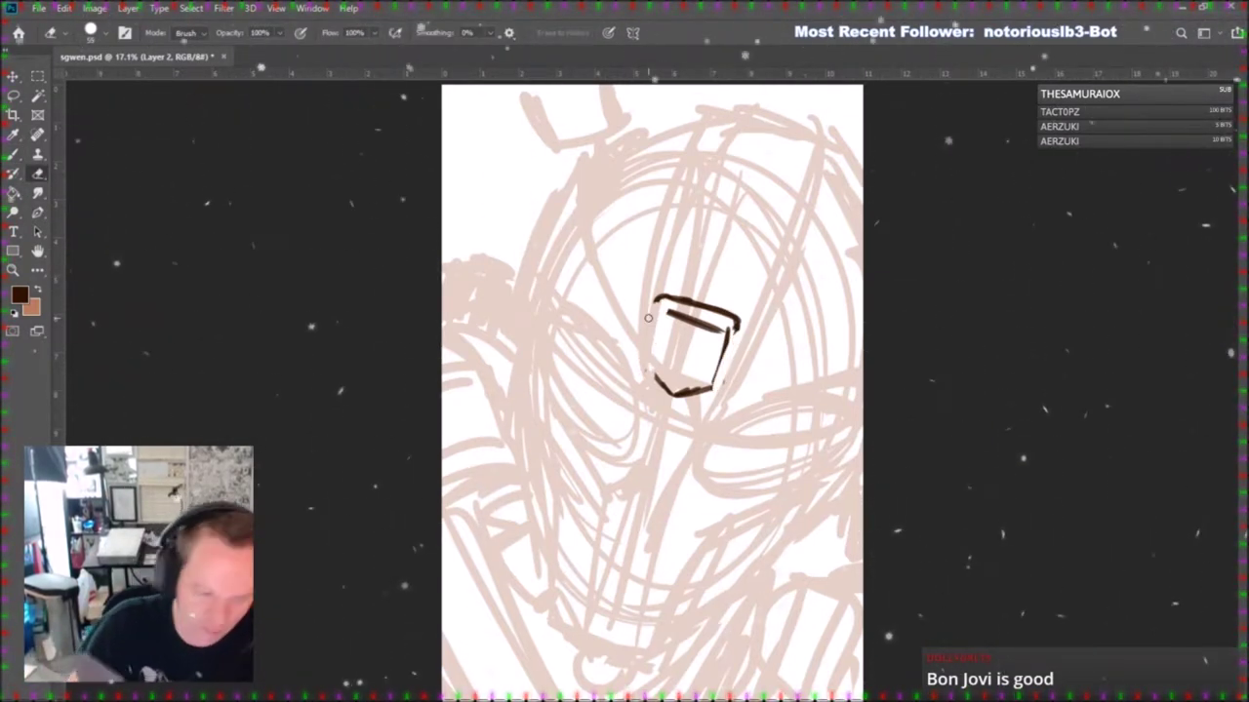
left_click(13, 155)
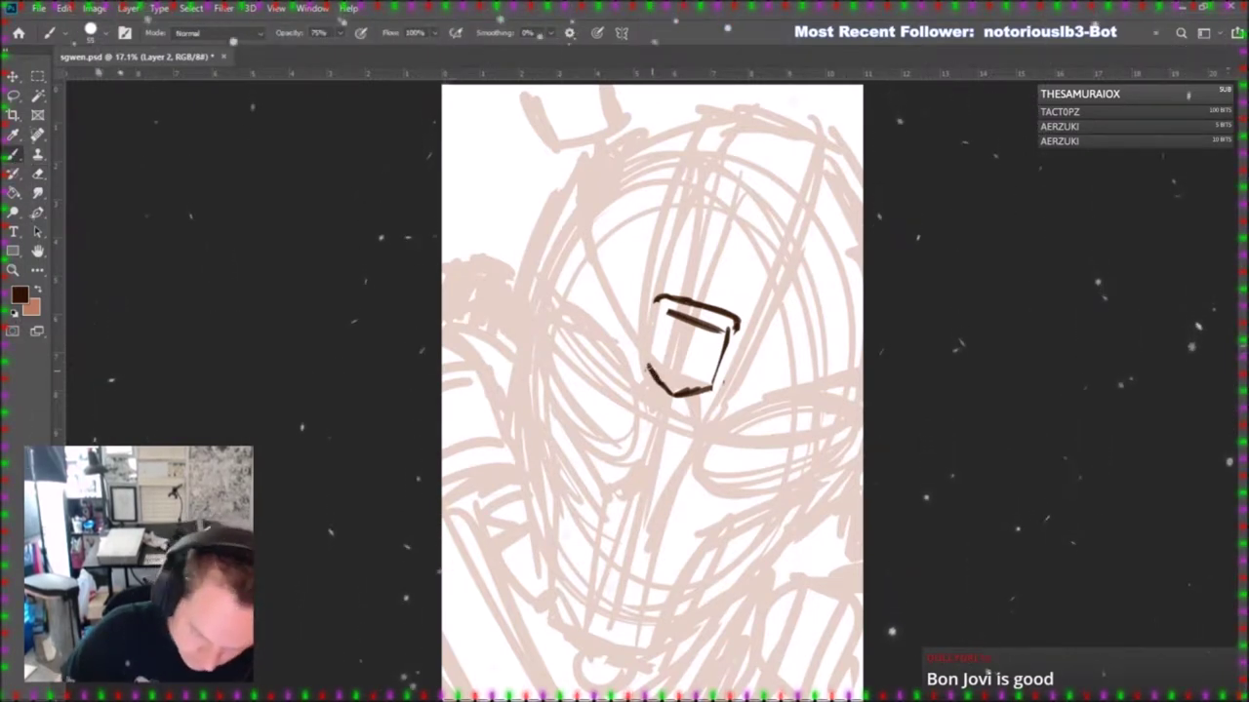
mouse_move(666, 313)
left_mouse_down()
mouse_move(652, 369)
mouse_move(657, 349)
left_mouse_up()
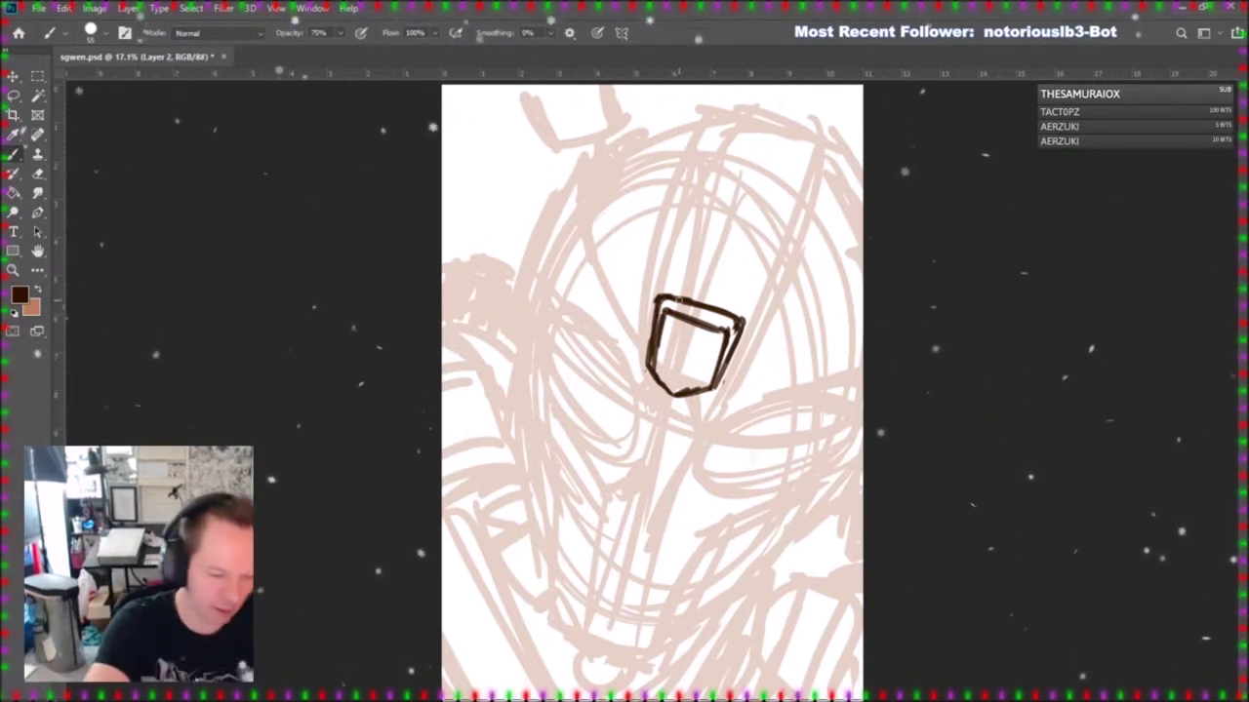
key("e")
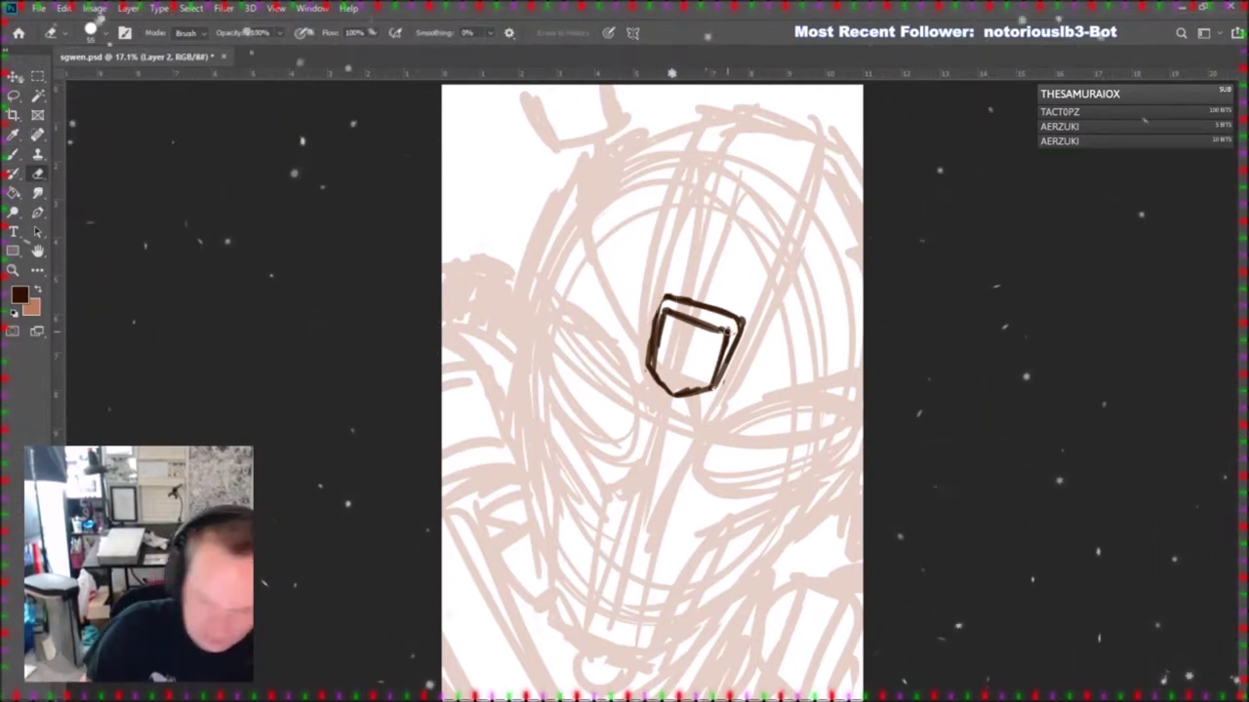
key("b")
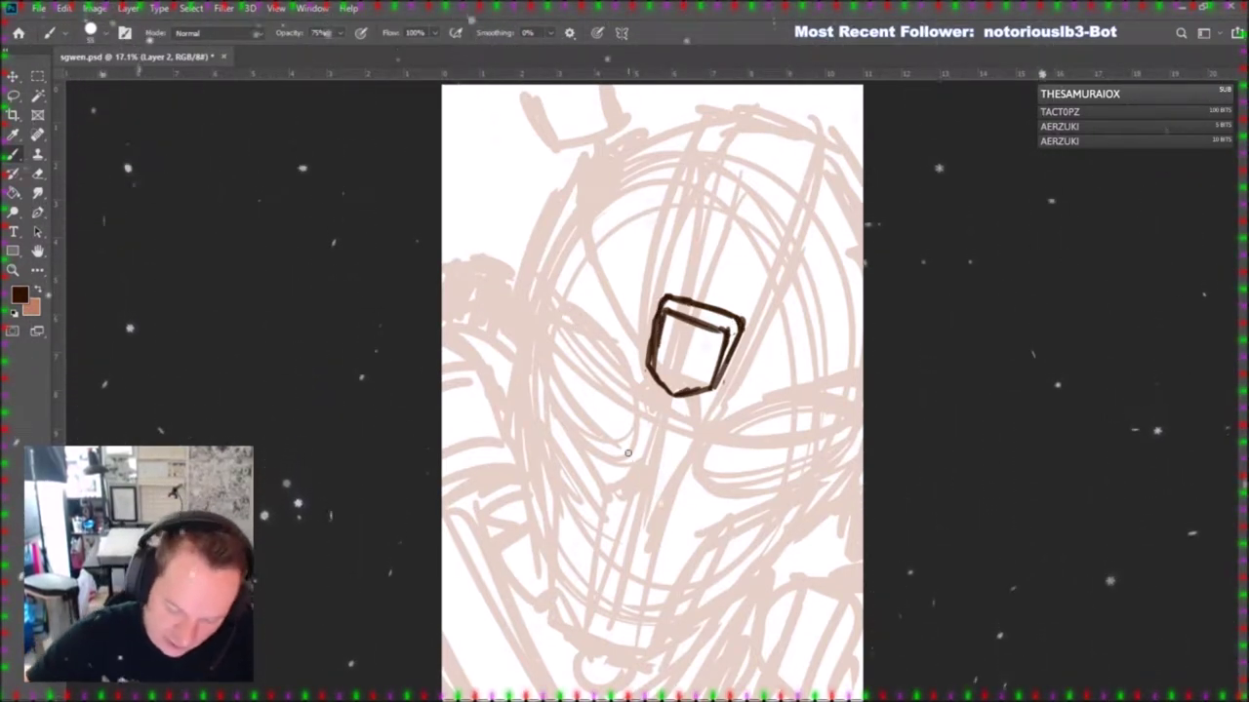
Outline both almond-shaped eyes with pointed outer tips in dark brown over the pale sketch.
left_click_drag(617, 400, 591, 353)
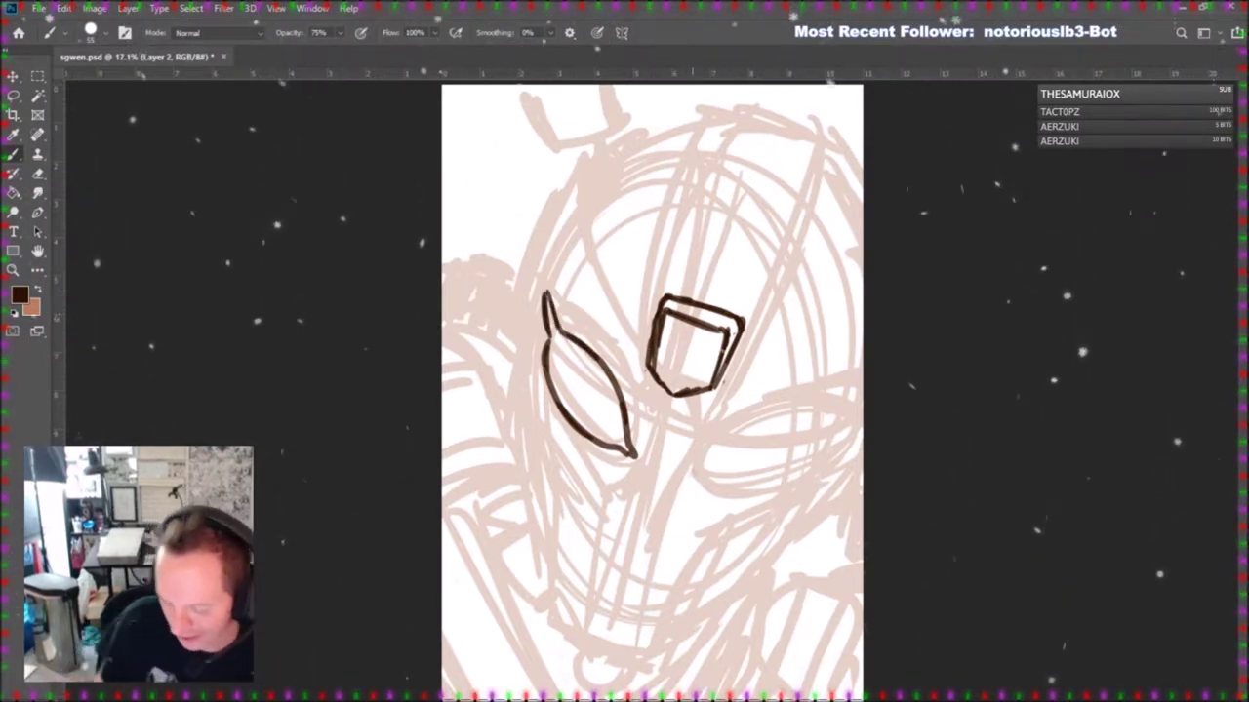
mouse_move(691, 470)
left_mouse_down()
mouse_move(728, 429)
mouse_move(824, 402)
left_mouse_up()
mouse_move(687, 473)
left_mouse_down()
mouse_move(745, 487)
mouse_move(782, 482)
mouse_move(854, 392)
left_mouse_up()
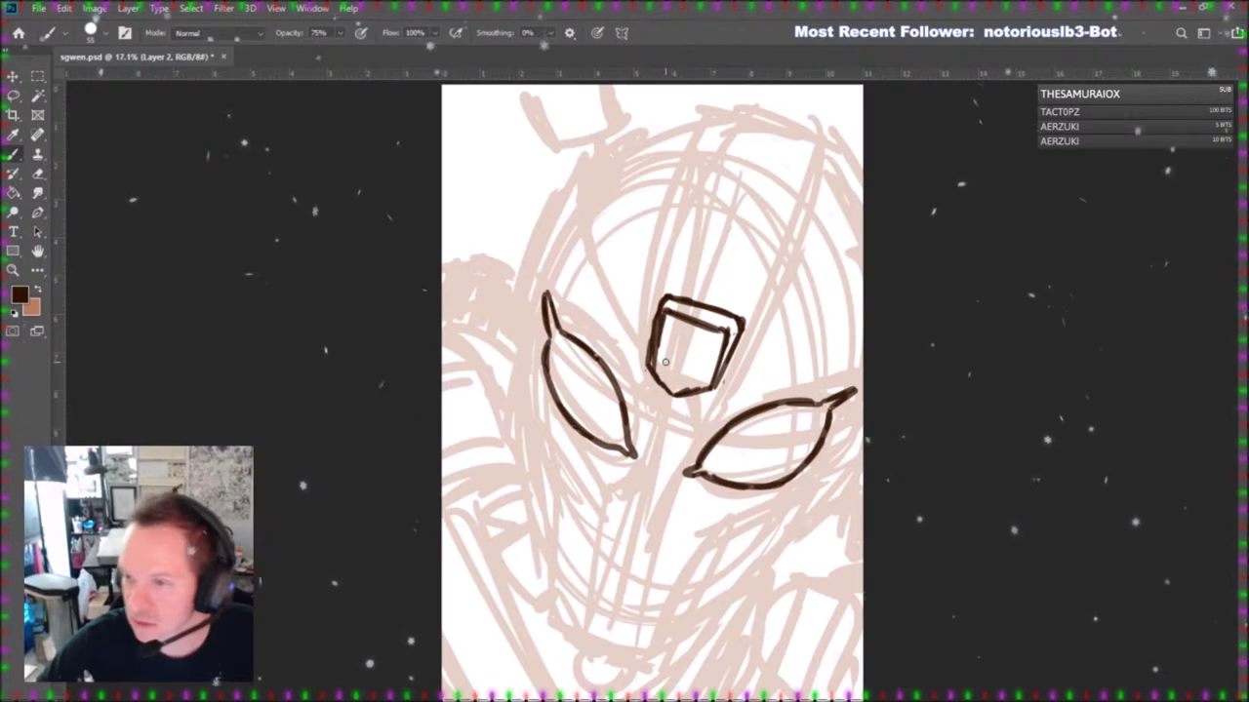
Draw a small notch under the forehead plate and angular brow lines sweeping outward above both eyes.
left_click_drag(658, 417, 680, 425)
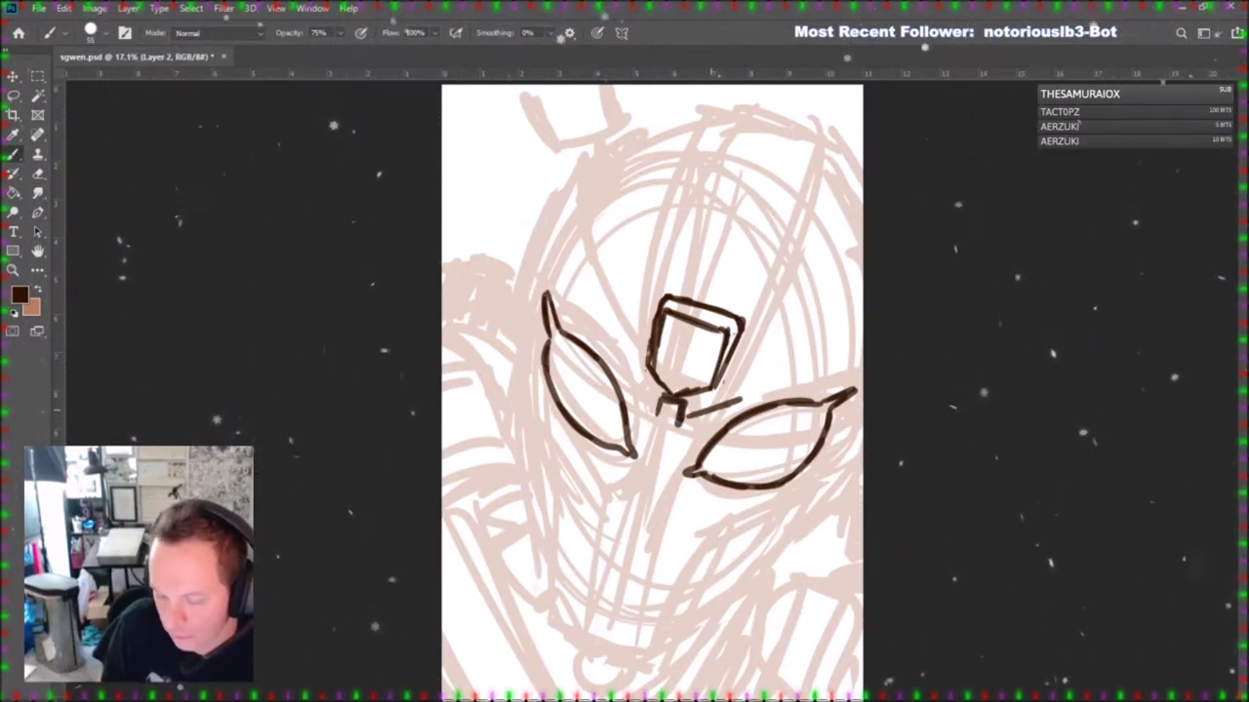
left_click_drag(776, 385, 862, 360)
mouse_move(660, 407)
left_mouse_down()
mouse_move(558, 285)
mouse_move(546, 232)
left_mouse_up()
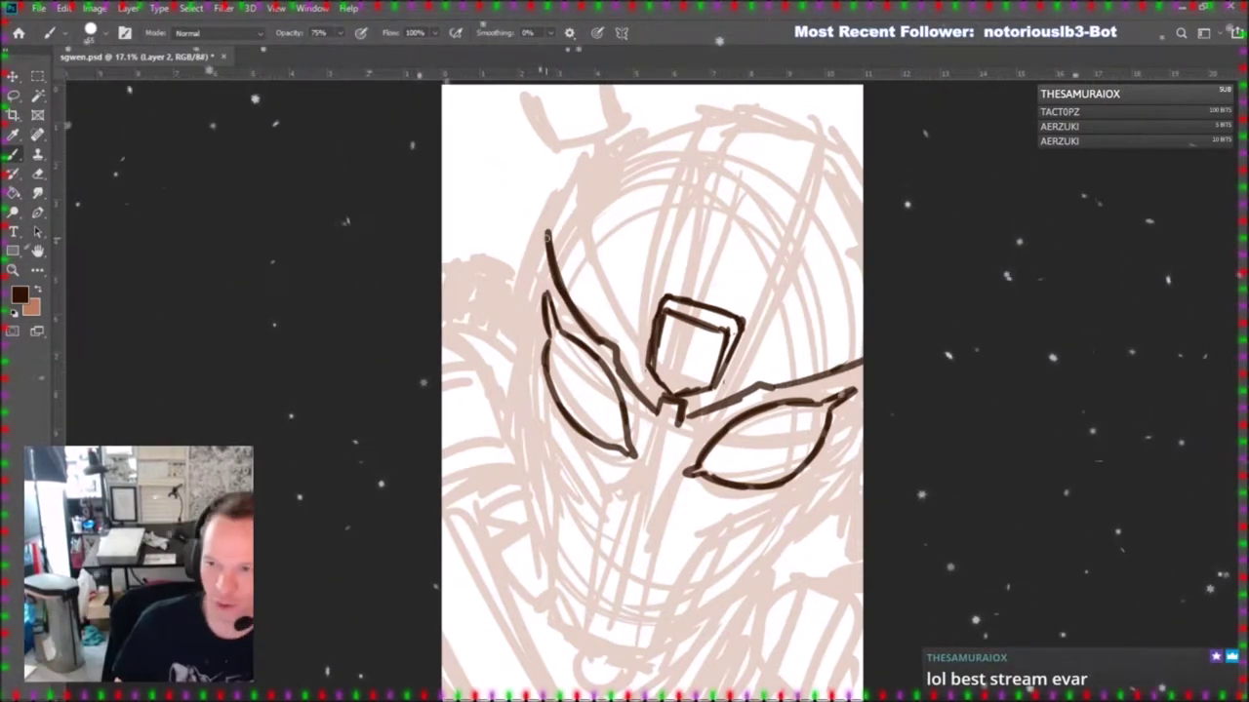
Close the left brow's outer tip and draw a tapering nose wedge between the eyes, reworking its lower end into a sharp point.
mouse_move(542, 298)
left_mouse_down()
mouse_move(535, 247)
mouse_move(551, 223)
left_mouse_up()
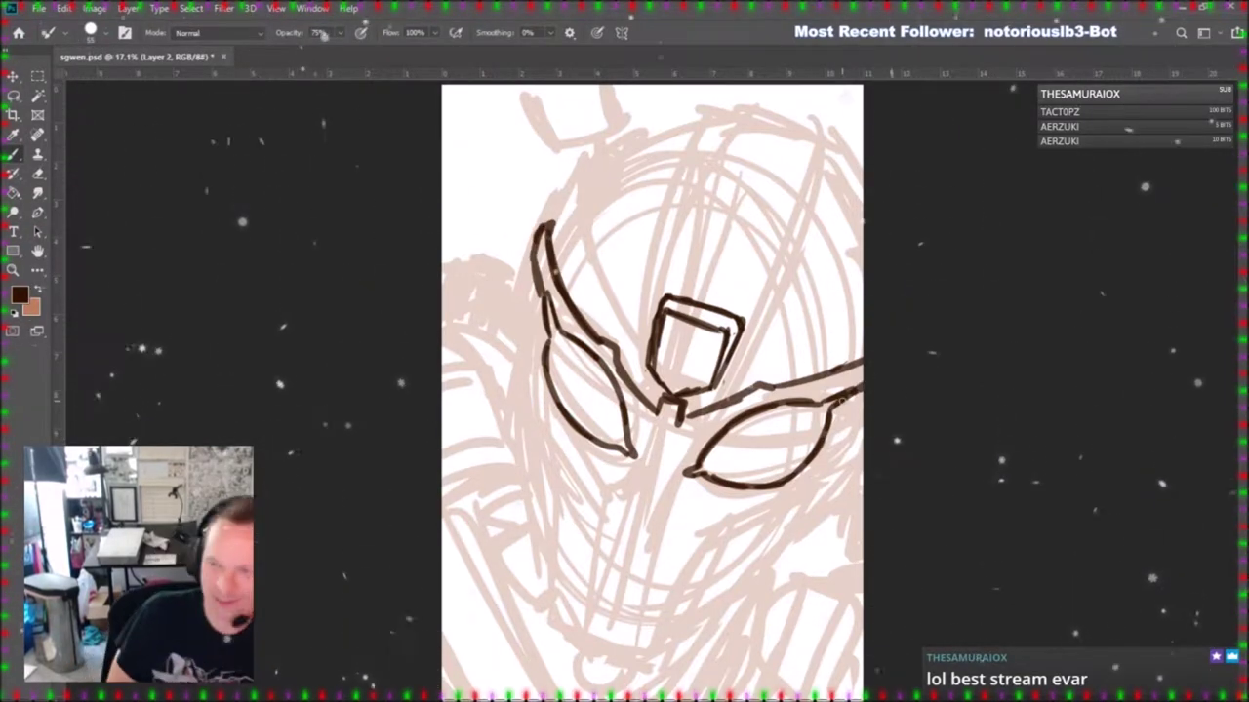
left_click_drag(606, 363, 638, 449)
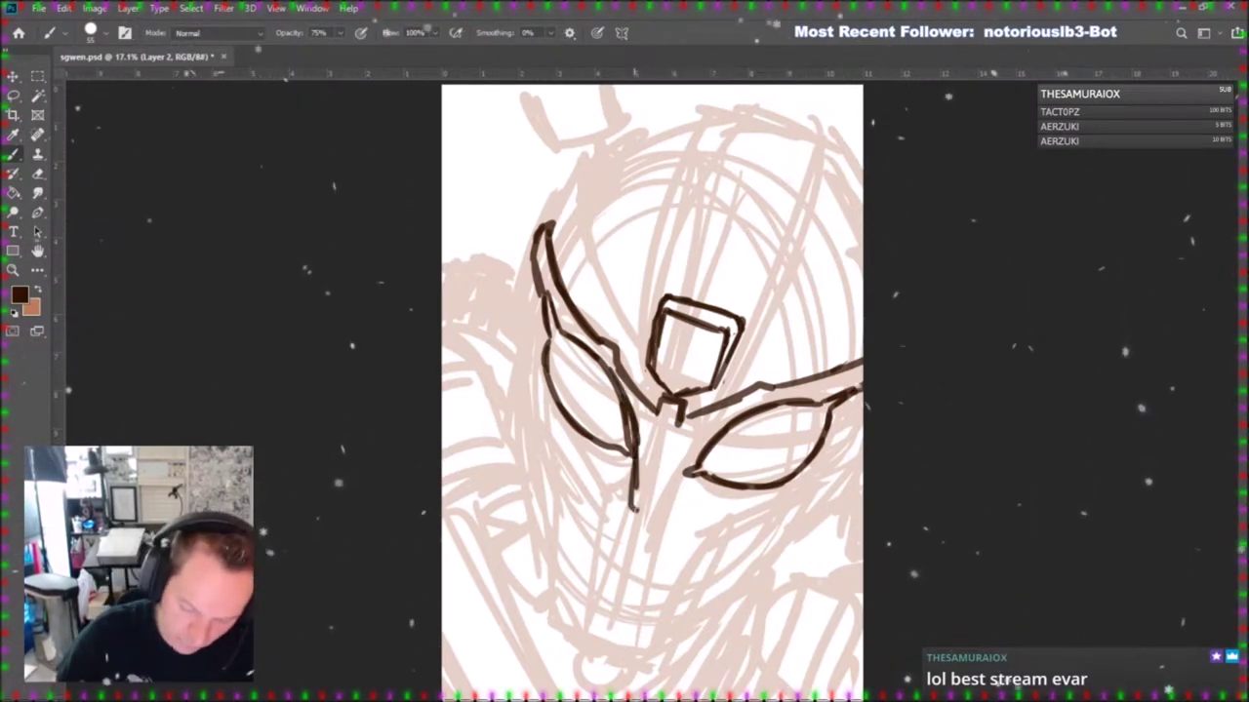
mouse_move(639, 509)
left_mouse_down()
mouse_move(687, 454)
mouse_move(756, 408)
left_mouse_up()
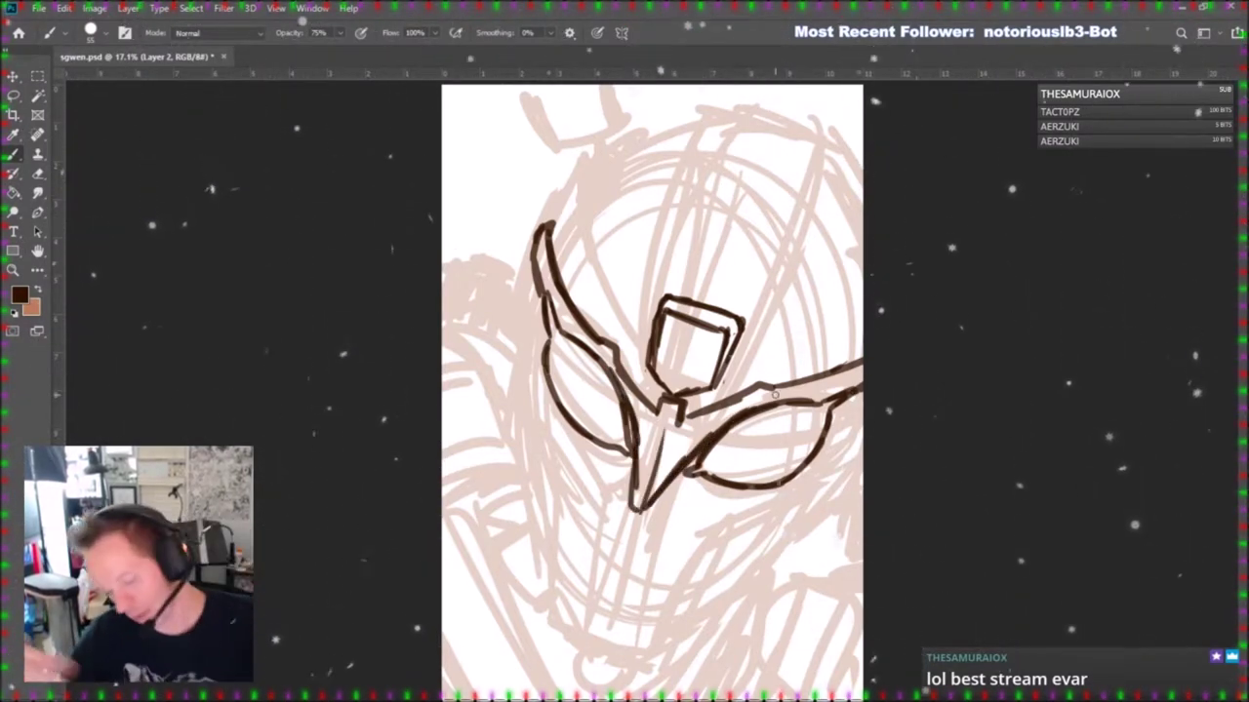
key("e")
mouse_move(629, 467)
left_mouse_down()
mouse_move(642, 515)
mouse_move(663, 452)
mouse_move(634, 503)
left_mouse_up()
key("b")
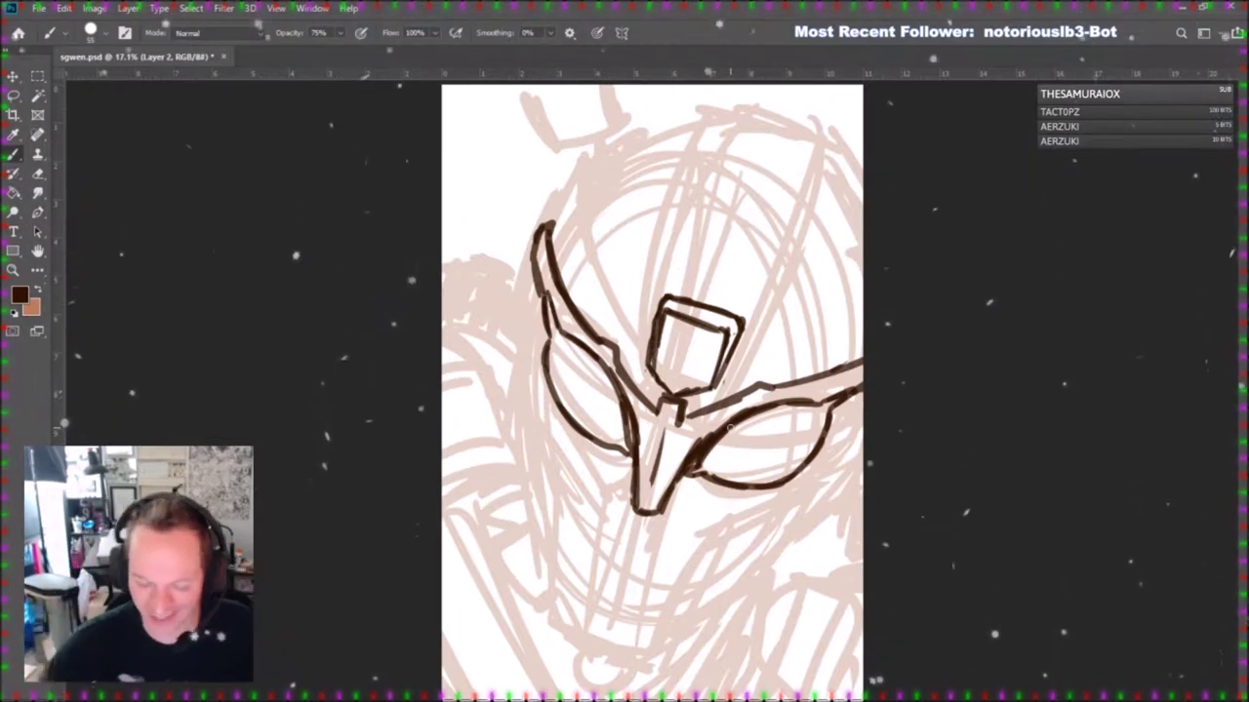
left_click(40, 176)
mouse_move(638, 511)
left_mouse_down()
mouse_move(660, 510)
mouse_move(642, 519)
left_mouse_up()
key("b")
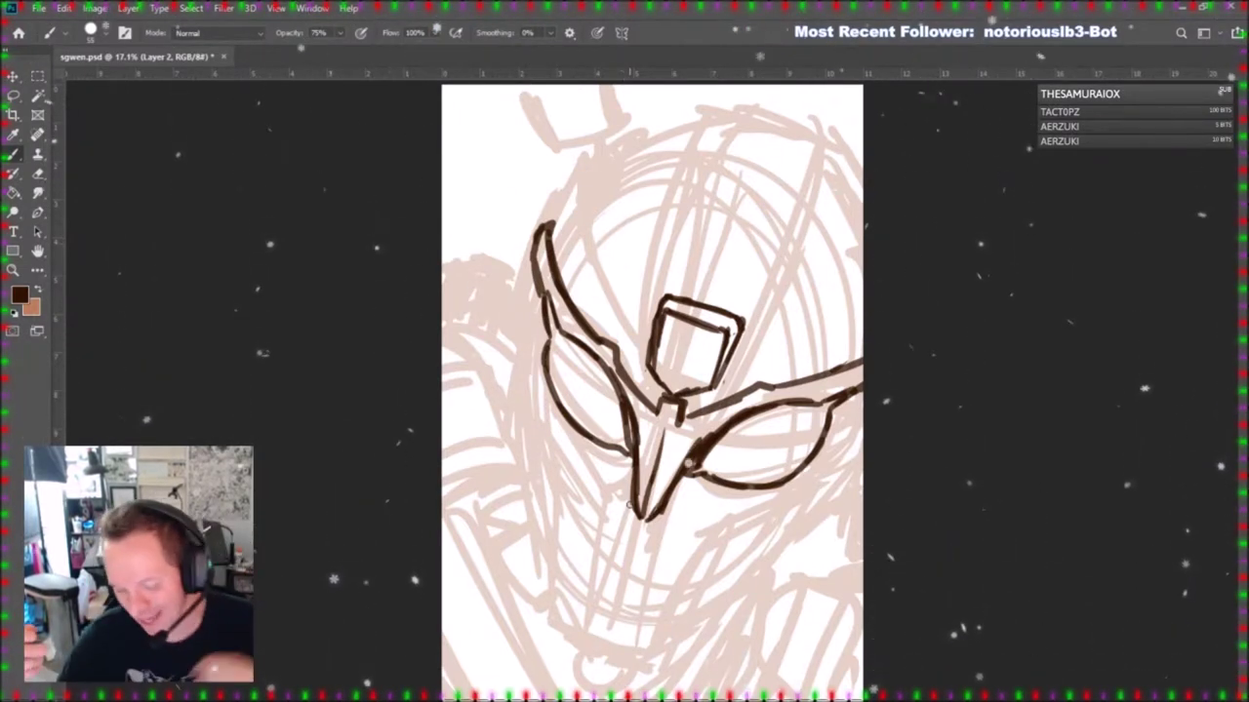
Double the outer brow lines and draw paired curved crest lines from the top of the head to both sides of the forehead plate.
left_click_drag(600, 336, 550, 224)
left_click_drag(809, 378, 863, 347)
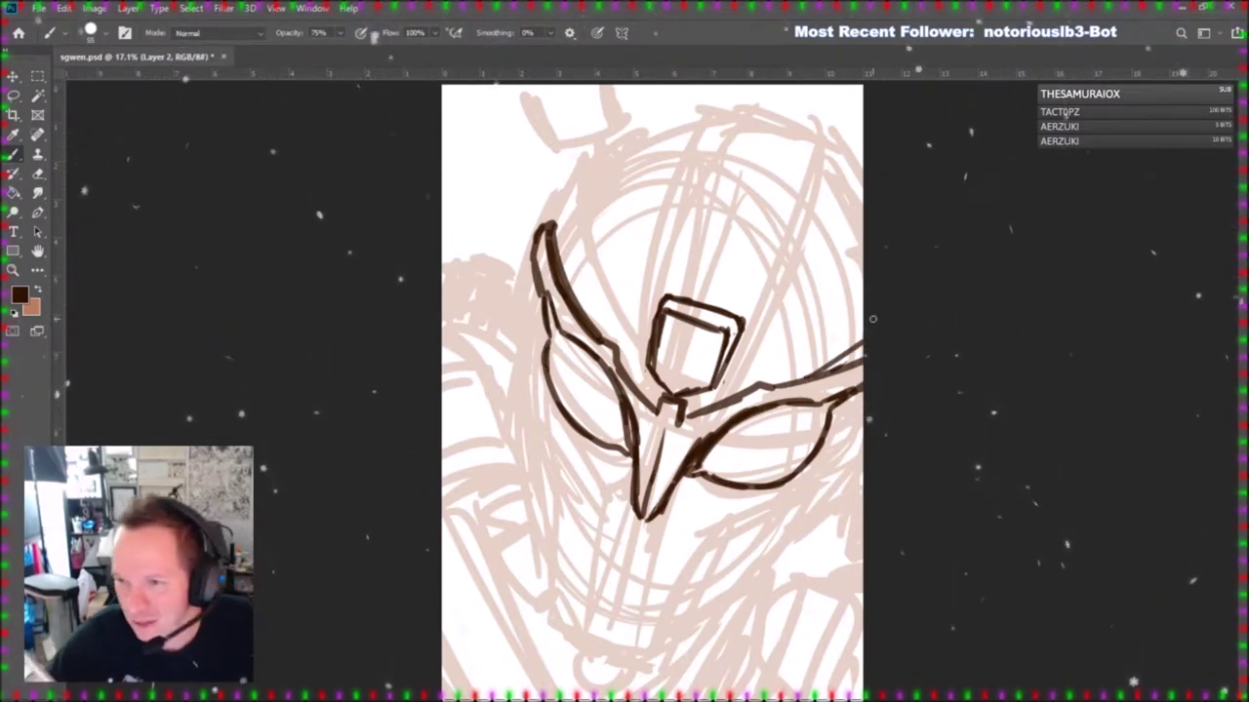
left_click_drag(808, 133, 728, 382)
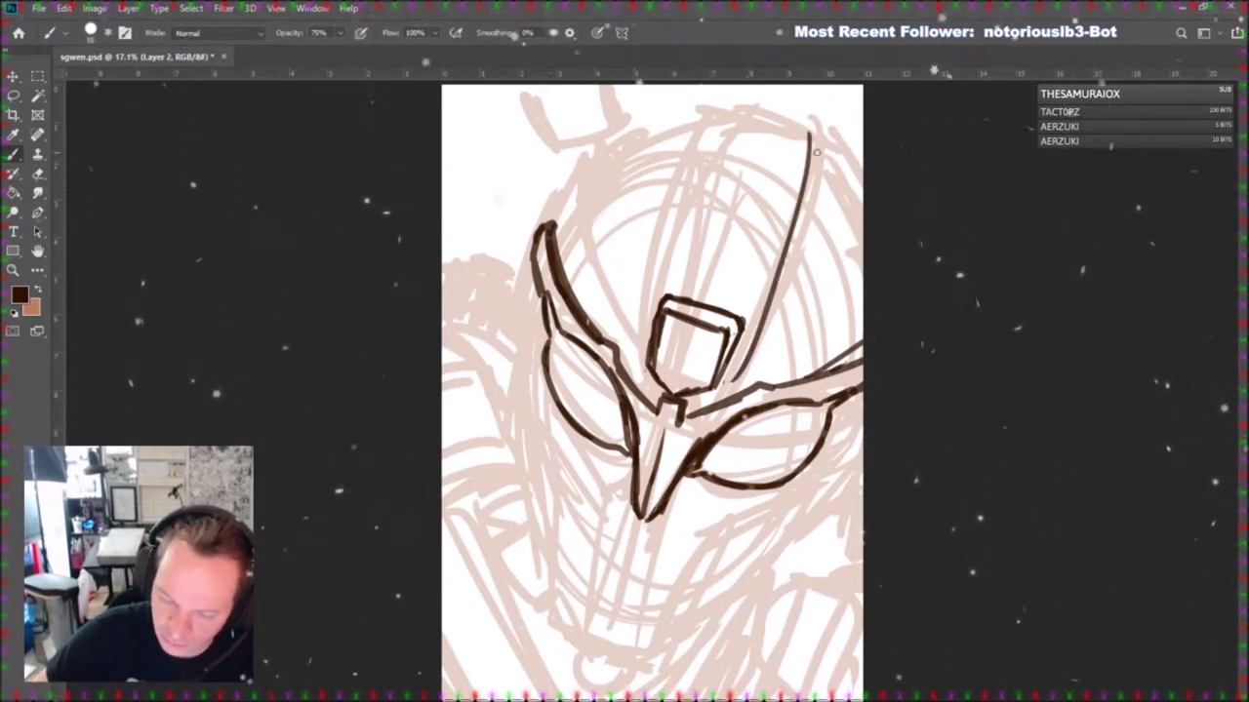
left_click_drag(818, 139, 751, 376)
left_click_drag(731, 93, 638, 356)
left_click_drag(726, 96, 642, 363)
Close the crest's upper end with a curved edge and add an inner line along each of its sides.
key("e")
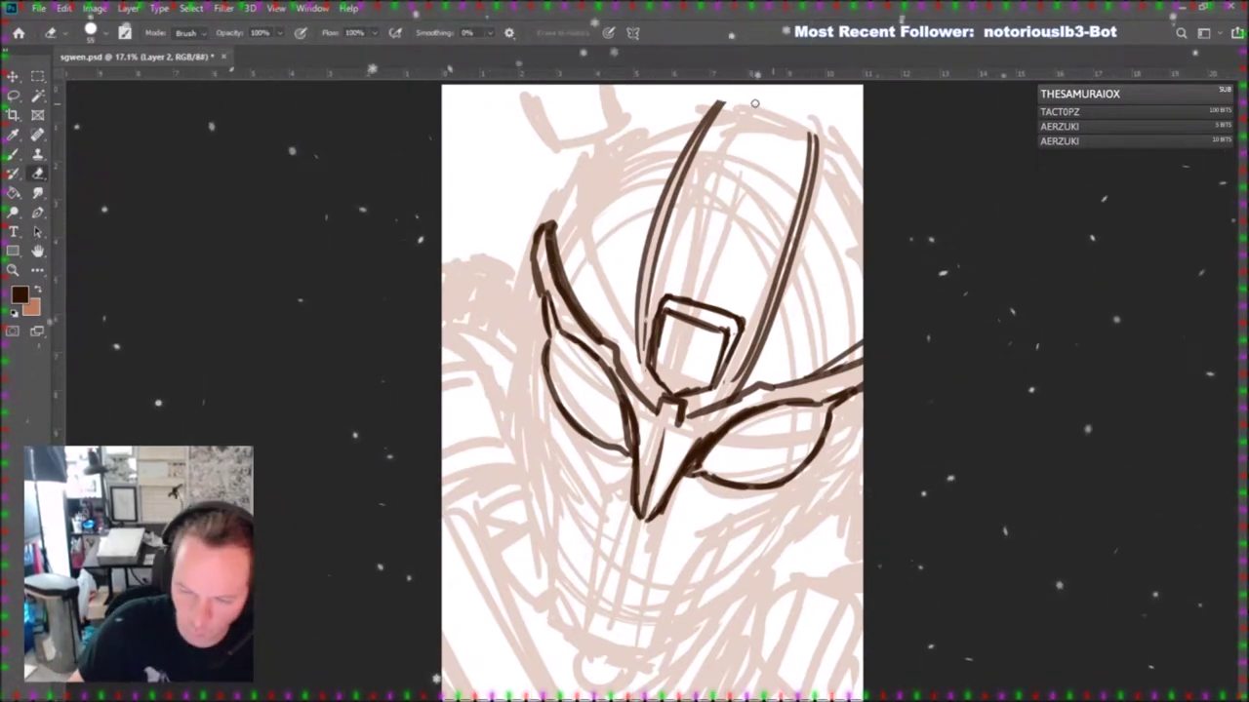
key("b")
mouse_move(717, 105)
left_mouse_down()
mouse_move(808, 130)
mouse_move(813, 158)
left_mouse_up()
mouse_move(652, 359)
left_mouse_down()
mouse_move(691, 190)
mouse_move(726, 111)
left_mouse_up()
left_click_drag(733, 381, 763, 290)
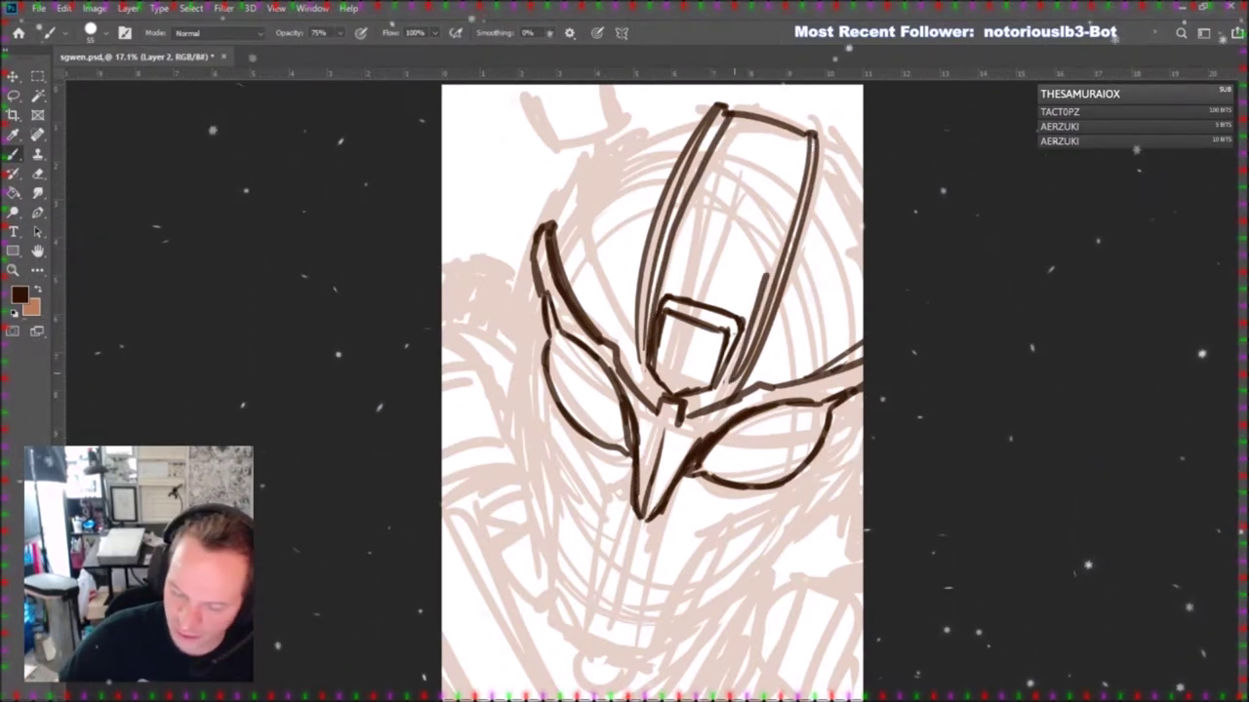
left_click_drag(794, 191, 804, 135)
Darken the forehead plate's lower outline, erase its angular lower edge and redraw it as a smoother curve.
mouse_move(714, 389)
left_mouse_down()
mouse_move(732, 379)
mouse_move(645, 365)
left_mouse_up()
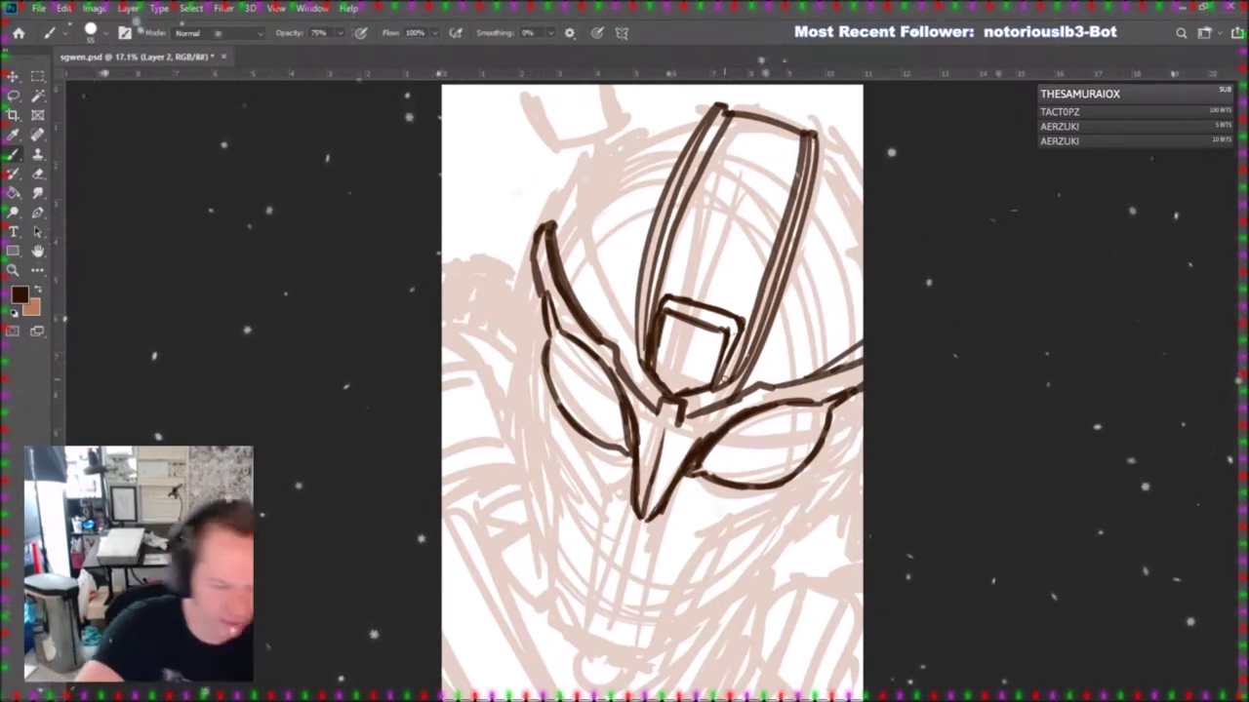
key("e")
mouse_move(664, 385)
left_mouse_down()
mouse_move(663, 321)
mouse_move(703, 386)
left_mouse_up()
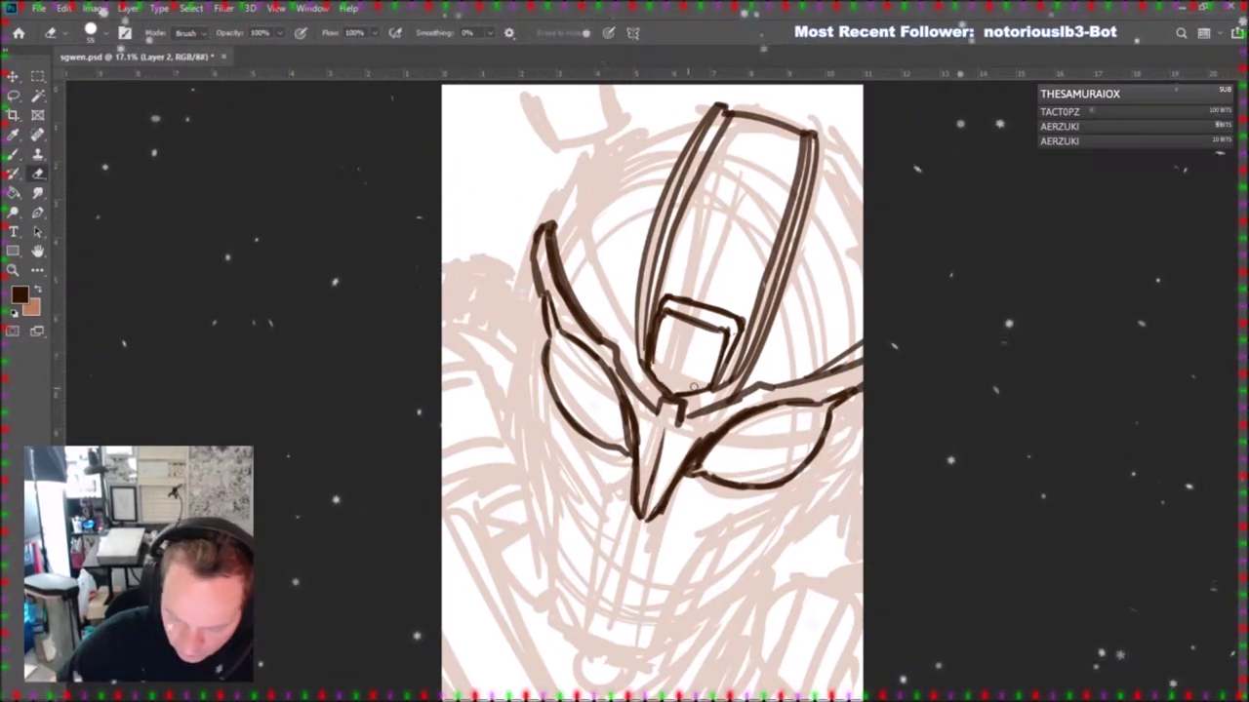
key("b")
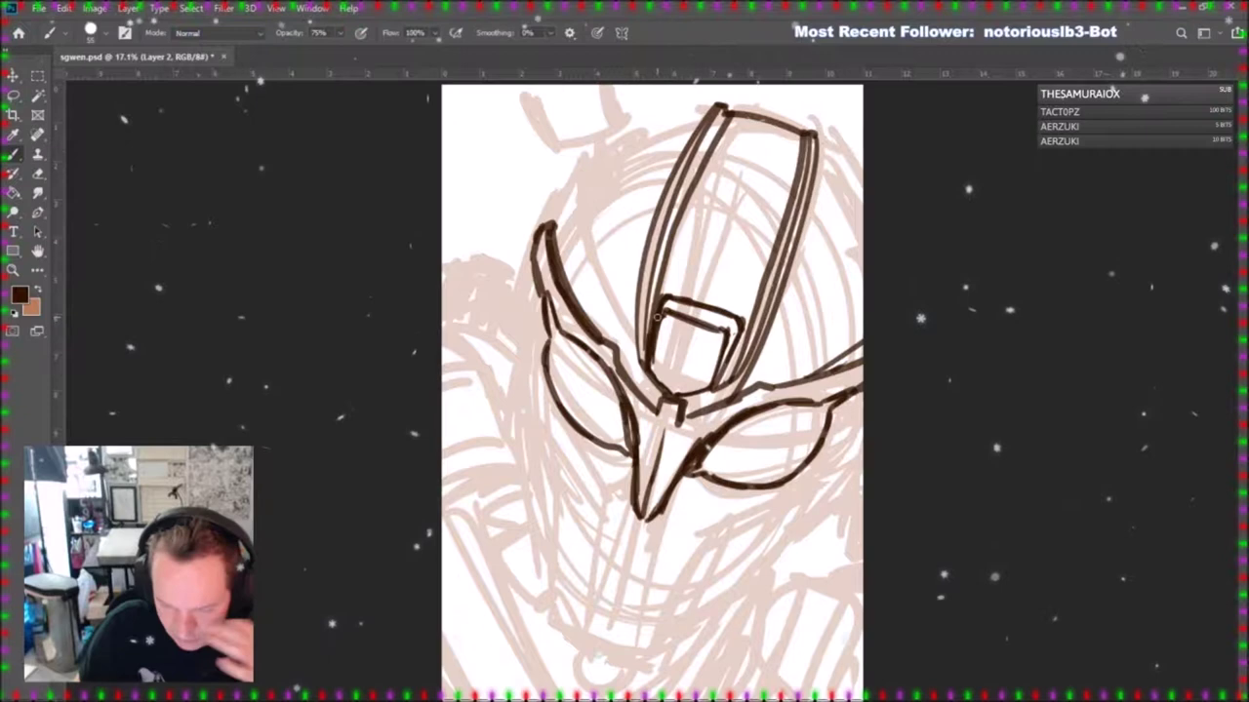
left_click_drag(650, 367, 724, 389)
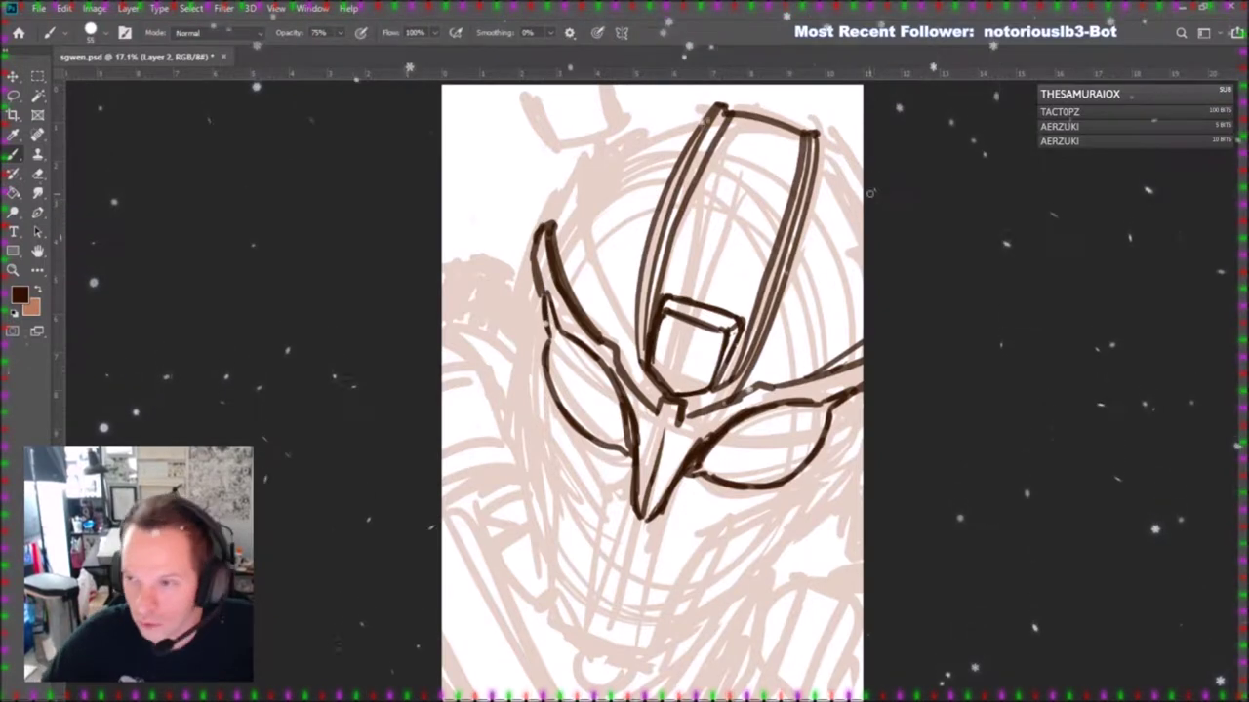
Draw a nested antenna bracket on the right side of the head and extend the skull contour from the crest toward it.
mouse_move(837, 192)
left_mouse_down()
mouse_move(855, 293)
mouse_move(826, 262)
mouse_move(852, 283)
mouse_move(844, 188)
left_mouse_up()
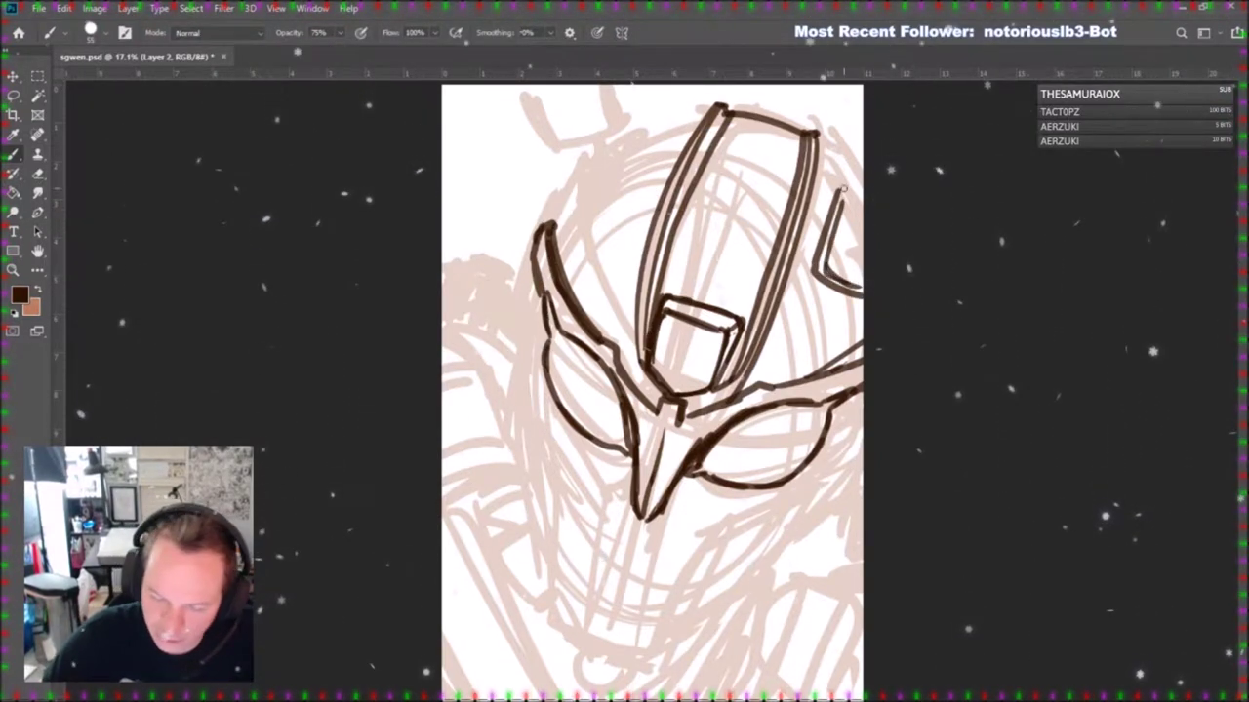
mouse_move(862, 220)
left_mouse_down()
mouse_move(845, 192)
mouse_move(835, 270)
mouse_move(858, 277)
left_mouse_up()
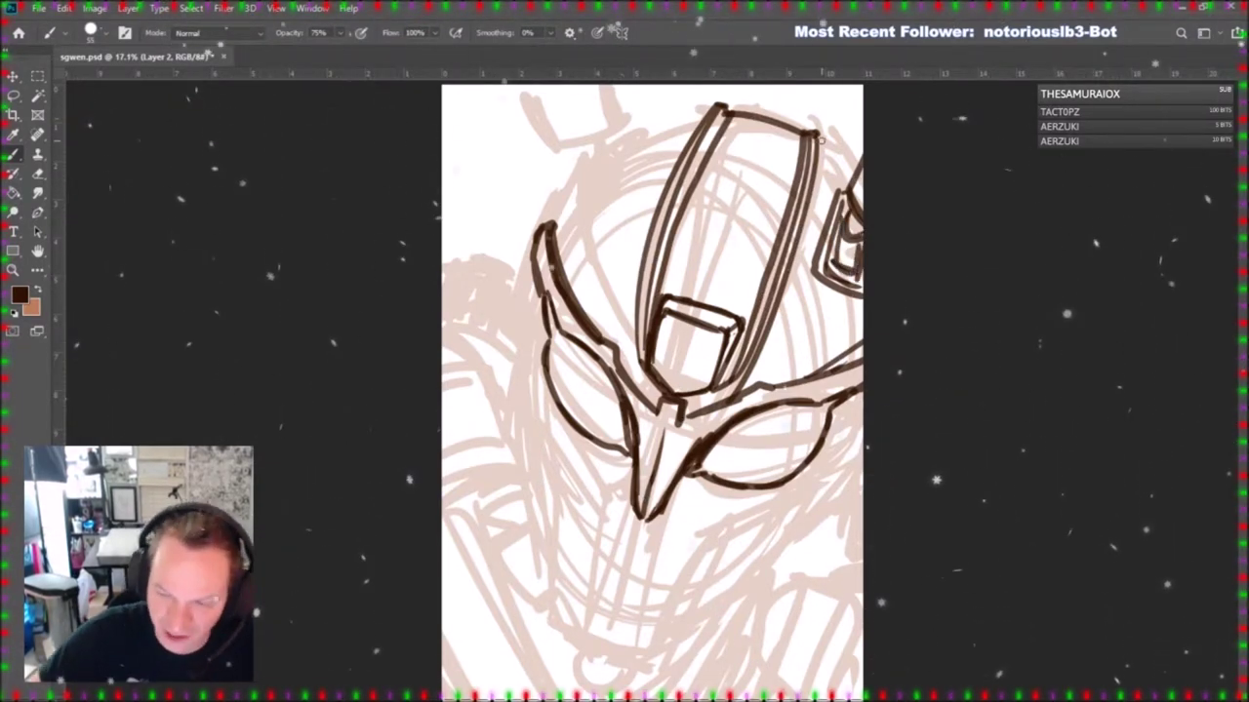
mouse_move(813, 130)
left_mouse_down()
mouse_move(860, 160)
mouse_move(848, 166)
left_mouse_up()
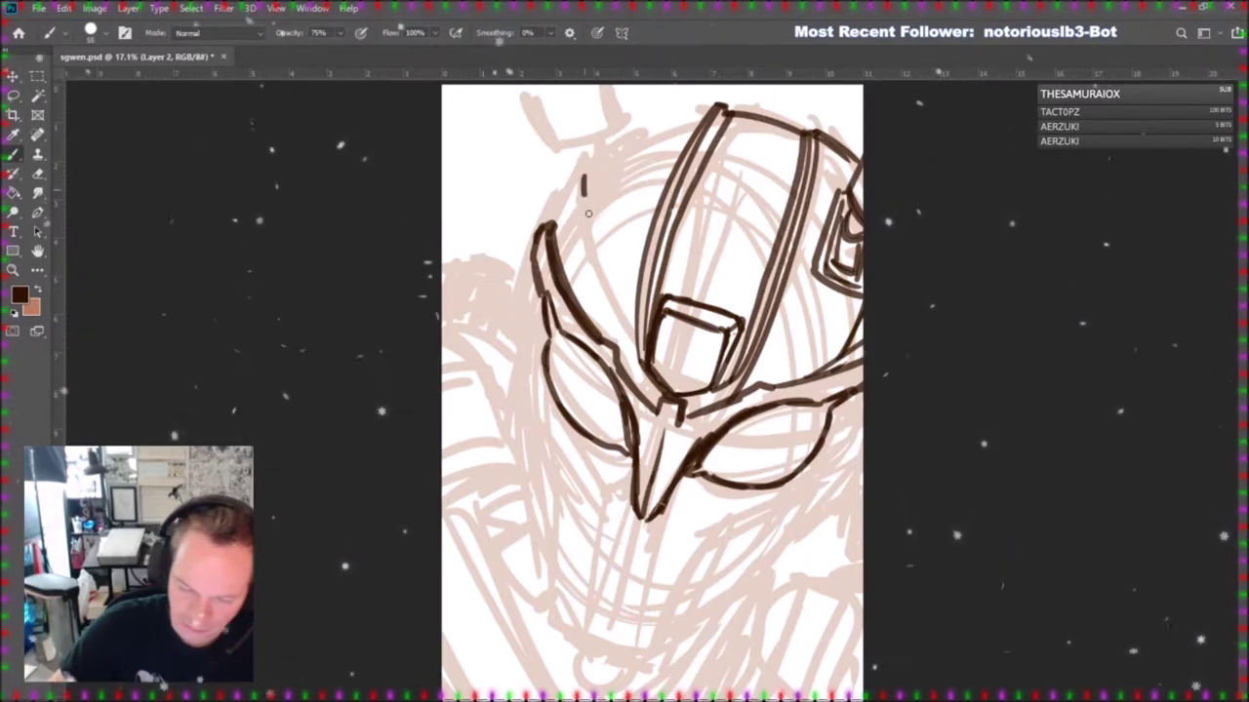
Draw the left antenna bracket as a U-shaped mount on the skull, with the antenna's squared base above it.
left_click_drag(639, 147, 642, 200)
left_click_drag(583, 171, 634, 209)
left_click_drag(635, 144, 639, 202)
left_click_drag(583, 162, 595, 225)
mouse_move(591, 162)
left_mouse_down()
mouse_move(613, 156)
mouse_move(525, 85)
left_mouse_up()
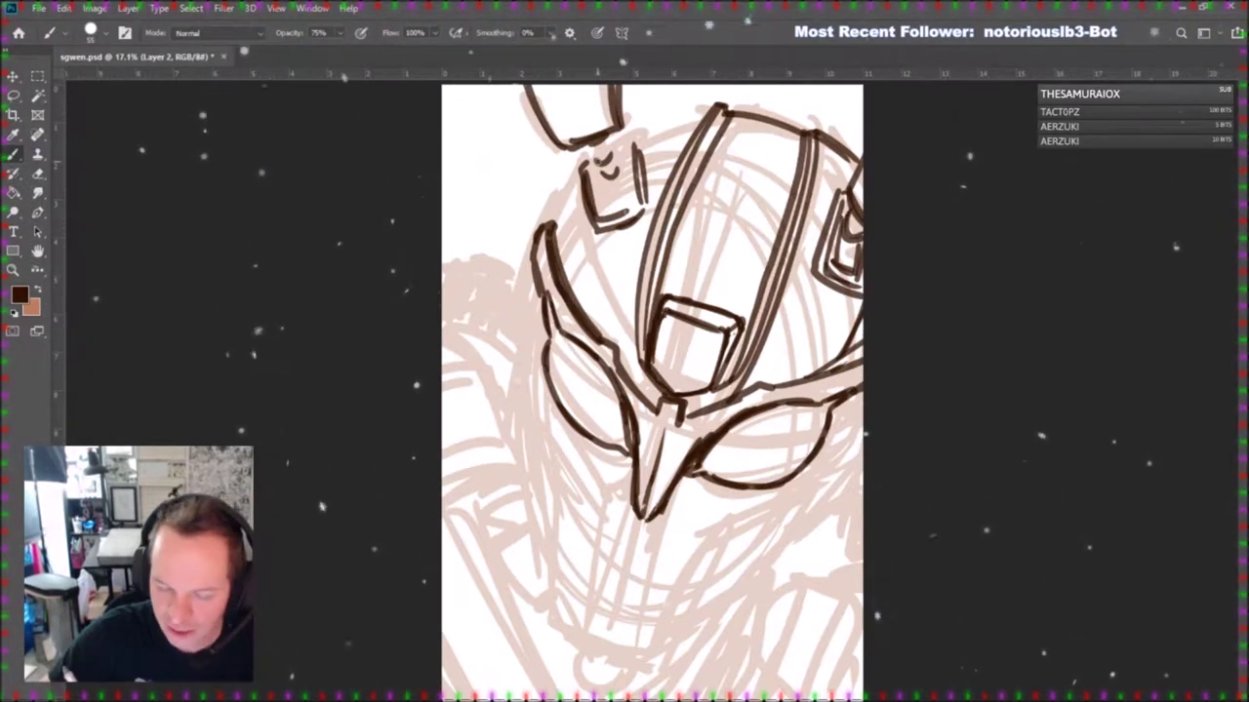
Detail the left bracket's socket and complete the skull contour around it, adding a parallel line along the left brow.
mouse_move(603, 213)
left_mouse_down()
mouse_move(596, 184)
mouse_move(612, 158)
mouse_move(716, 107)
left_mouse_up()
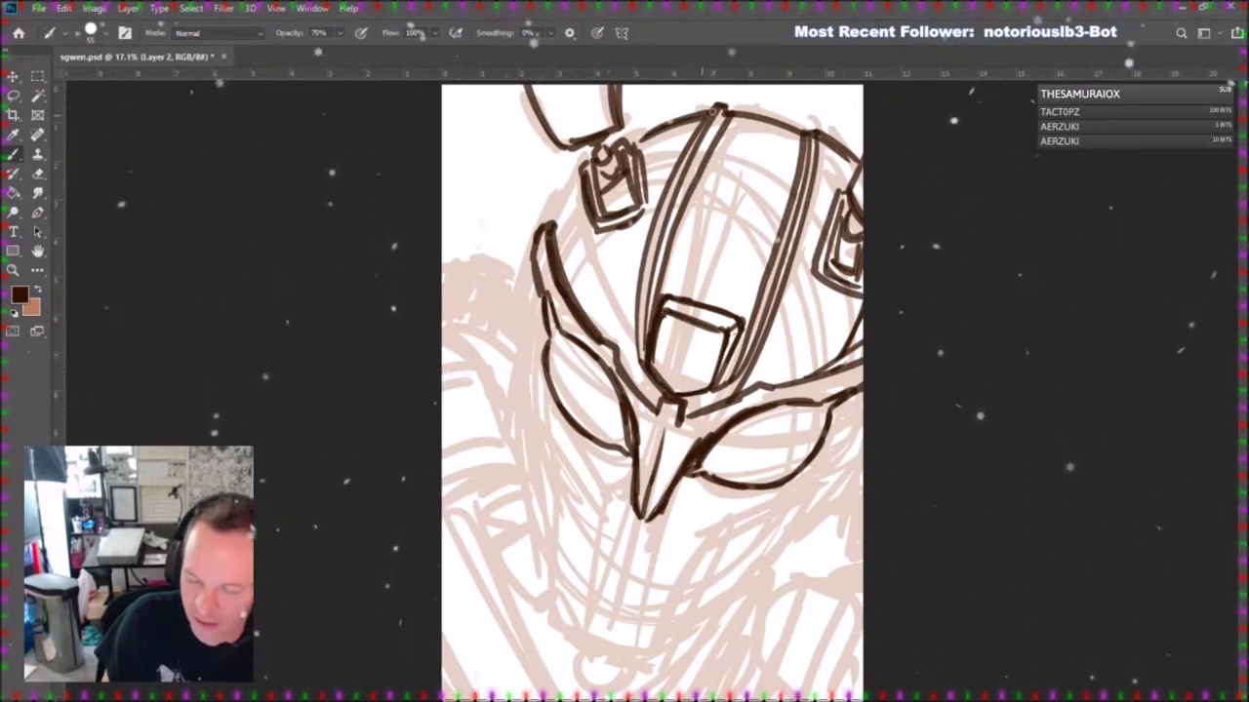
left_click_drag(561, 220, 614, 341)
left_click_drag(559, 224, 583, 175)
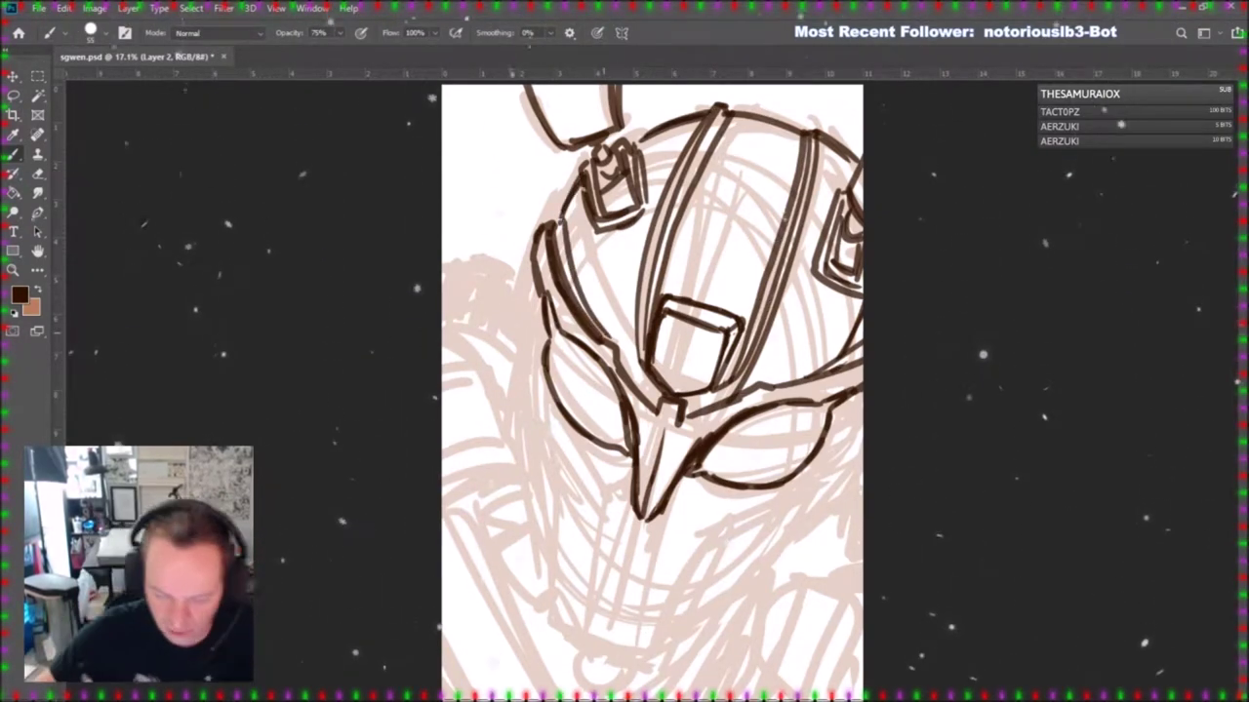
left_click_drag(613, 334, 659, 404)
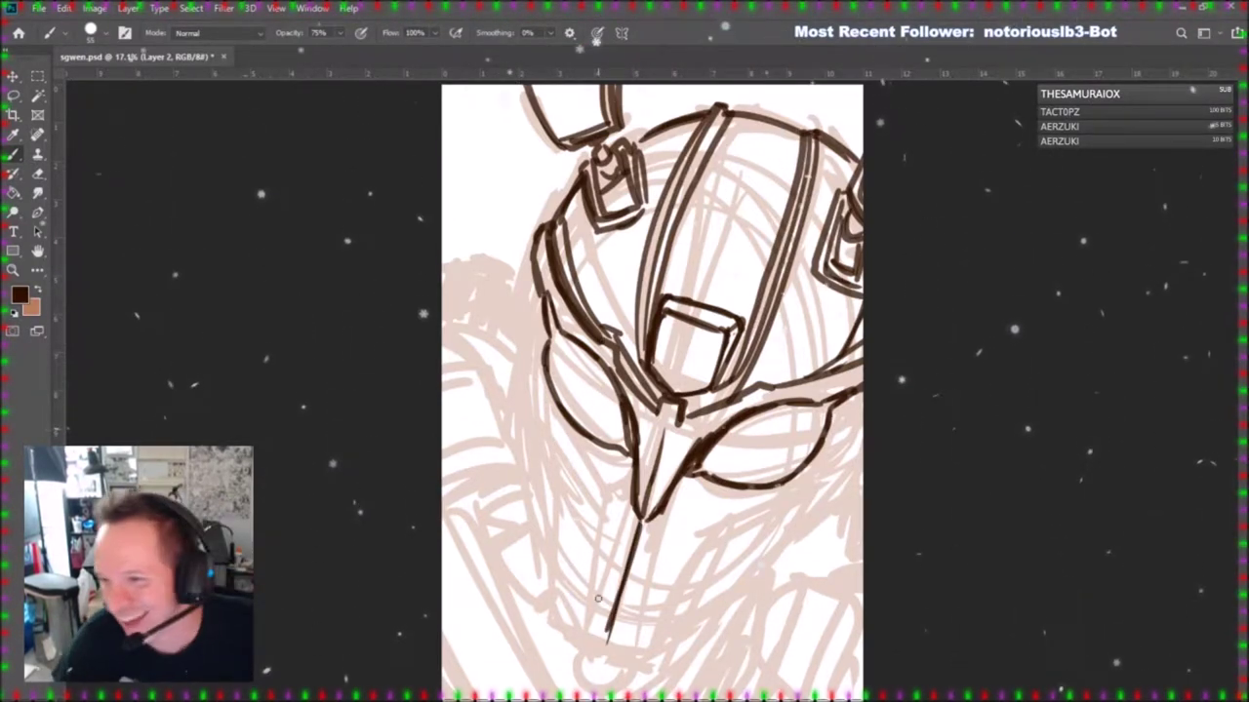
Draw a center line down the lower face and outer rims around both eyes that meet at the nose point.
mouse_move(642, 529)
left_mouse_down()
mouse_move(692, 491)
mouse_move(786, 489)
mouse_move(827, 457)
mouse_move(866, 394)
left_mouse_up()
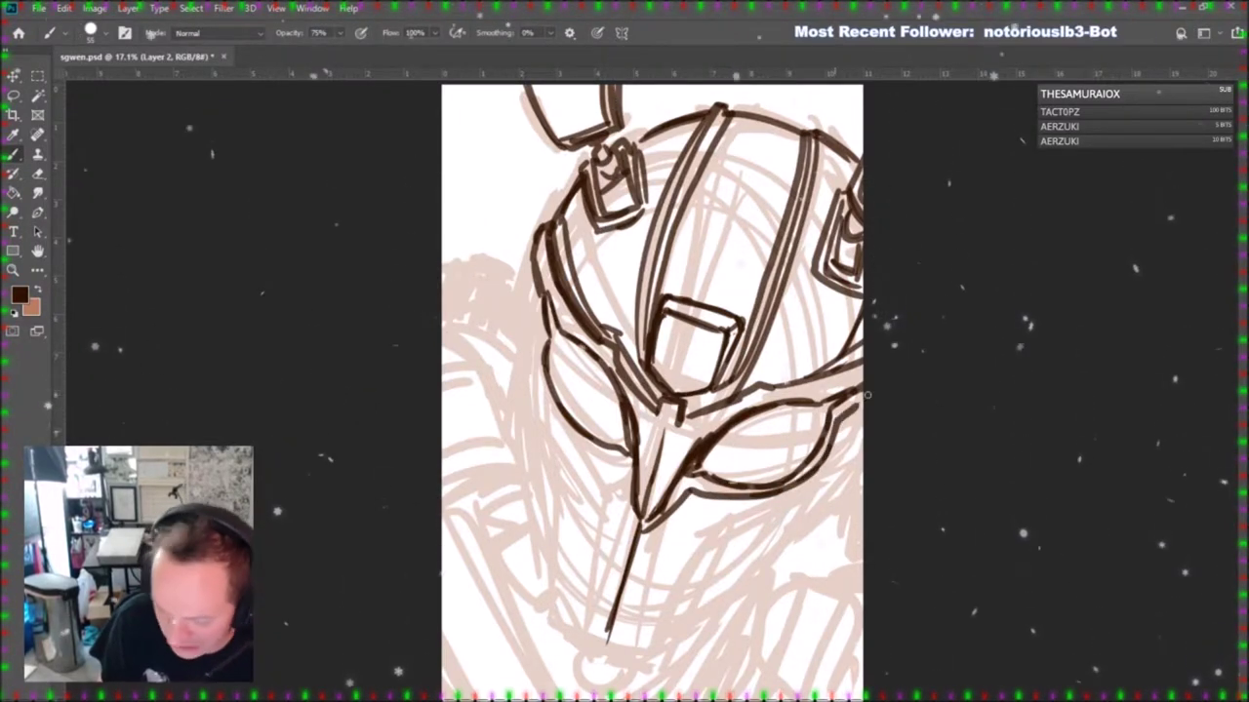
mouse_move(620, 466)
left_mouse_down()
mouse_move(541, 399)
mouse_move(537, 285)
left_mouse_up()
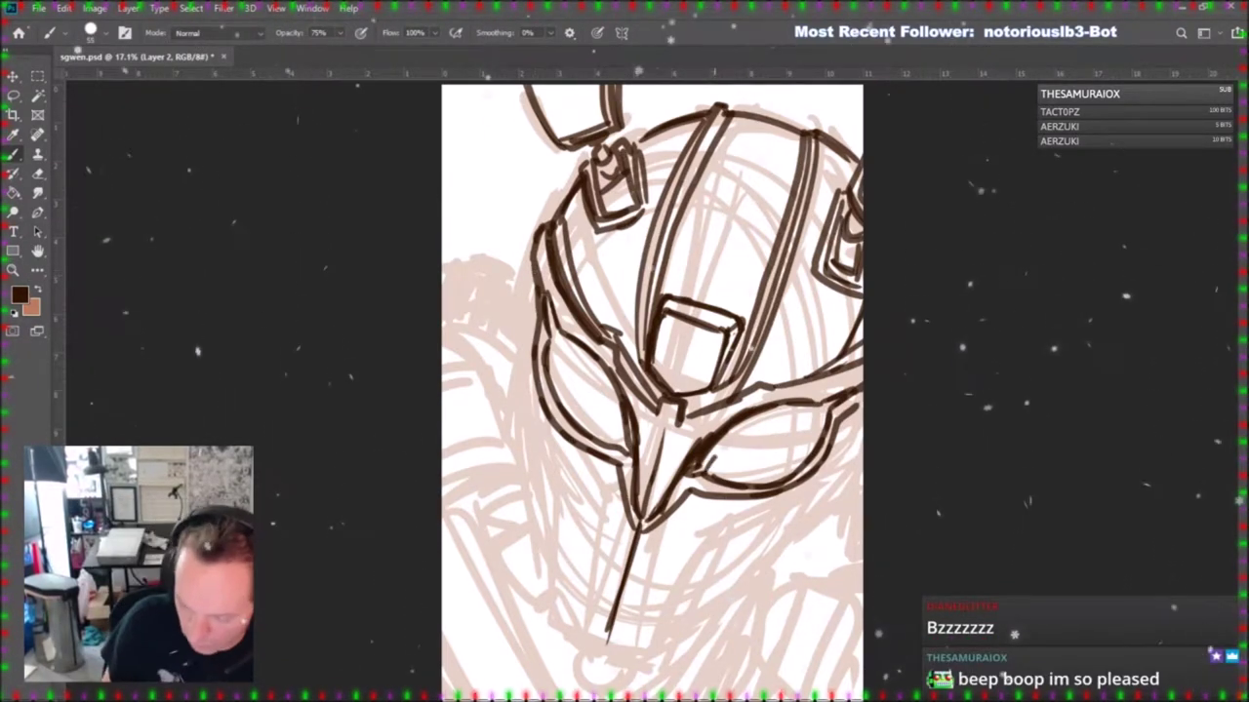
left_click_drag(632, 459, 546, 325)
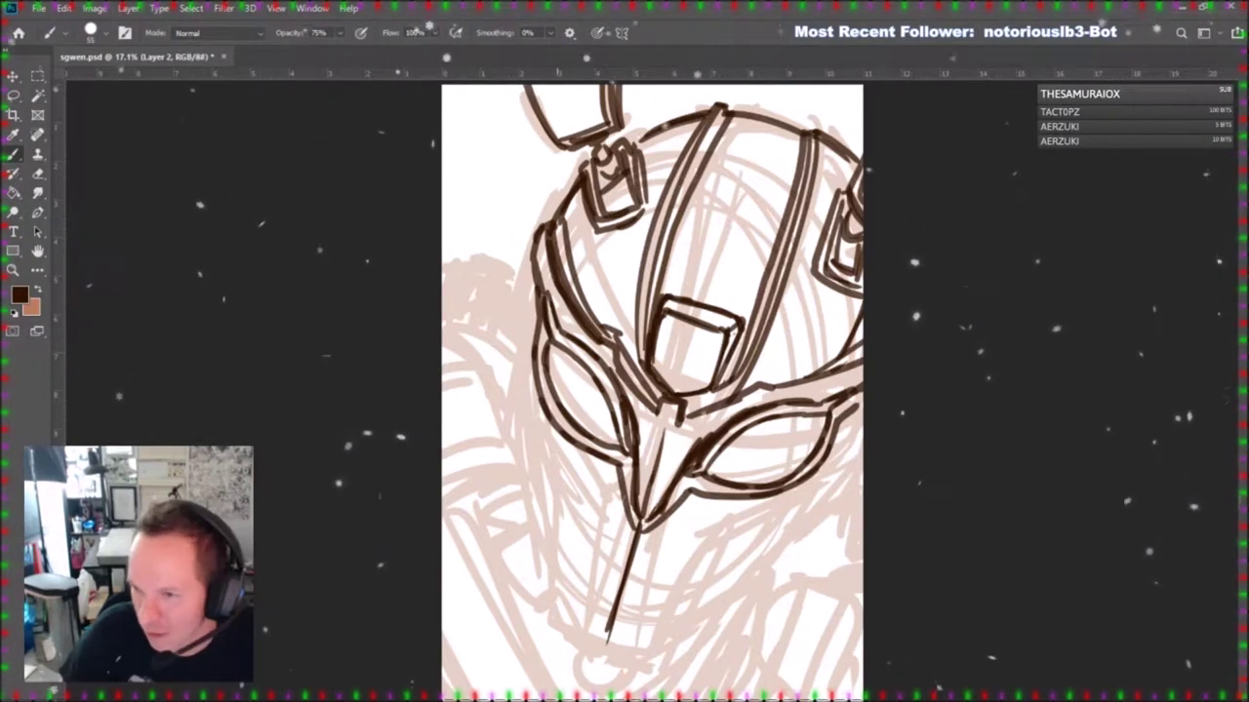
Outline the tapering lower face from beneath both eyes to an angular chin, cleaning up the stray line on its left side.
left_click_drag(563, 439, 564, 621)
mouse_move(578, 554)
left_mouse_down()
mouse_move(565, 620)
mouse_move(603, 645)
mouse_move(644, 650)
mouse_move(667, 641)
mouse_move(694, 560)
left_mouse_up()
mouse_move(671, 634)
left_mouse_down()
mouse_move(695, 560)
mouse_move(697, 578)
mouse_move(755, 501)
left_mouse_up()
key("e")
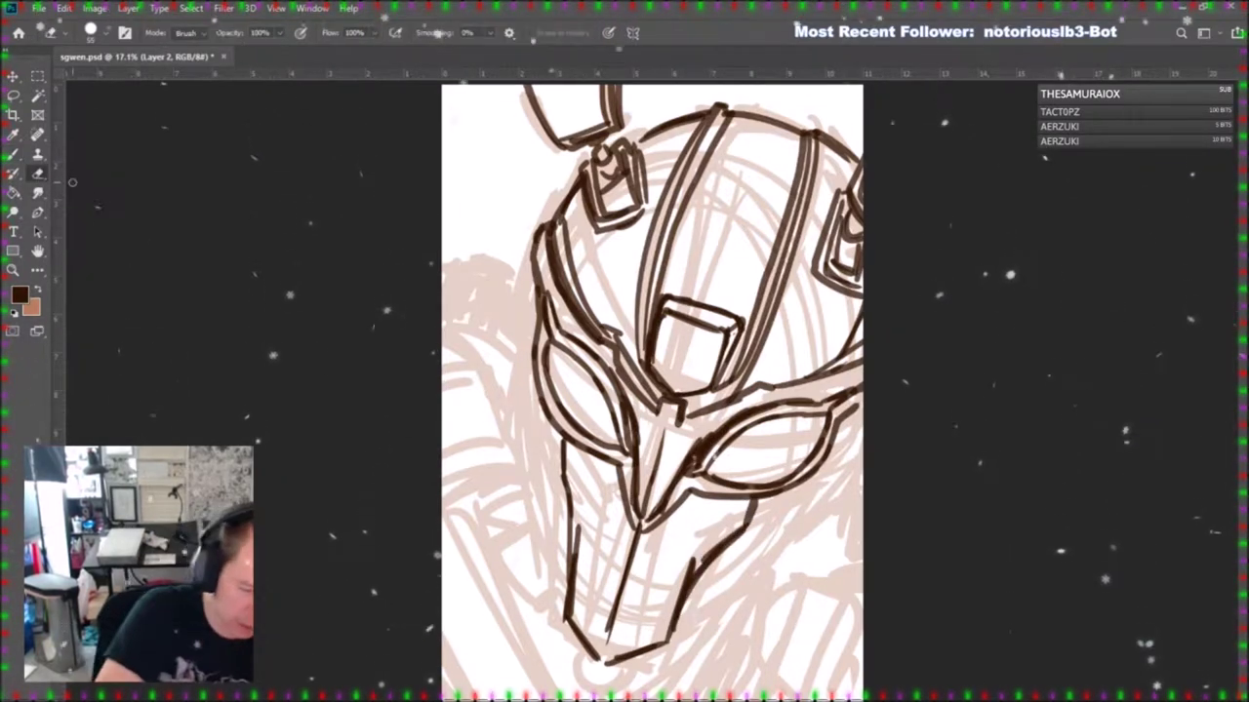
left_click_drag(586, 539, 590, 571)
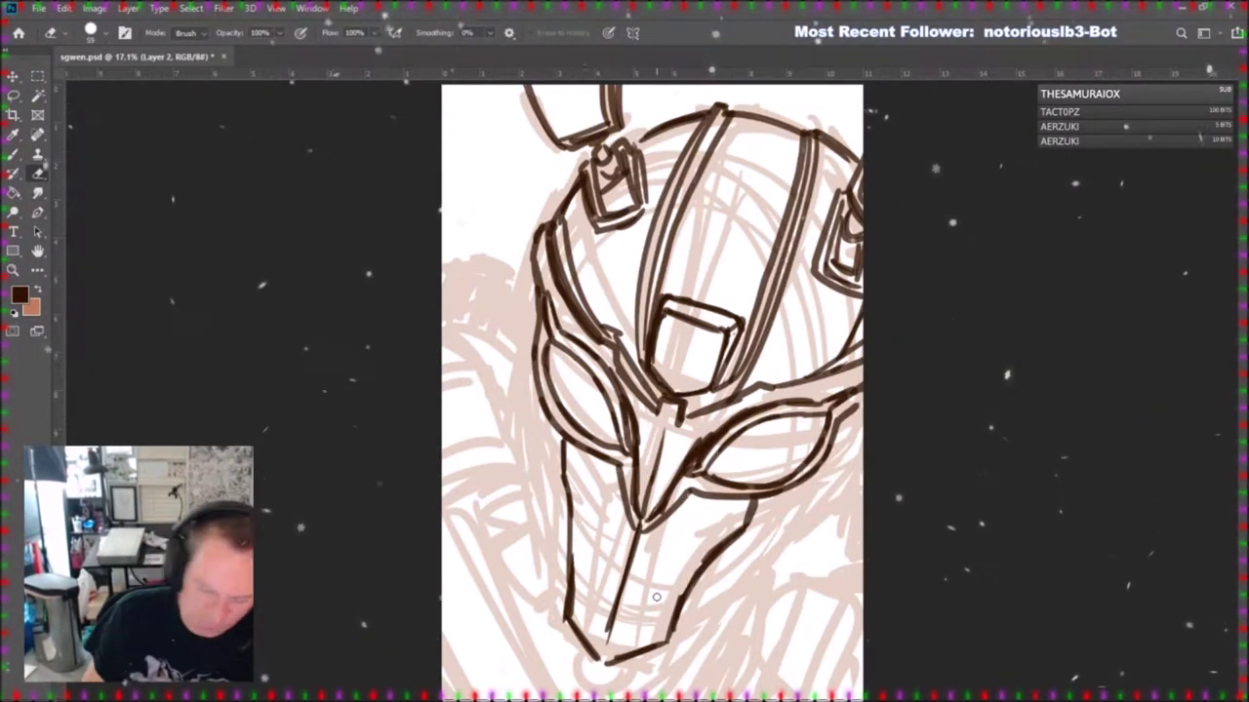
key("b")
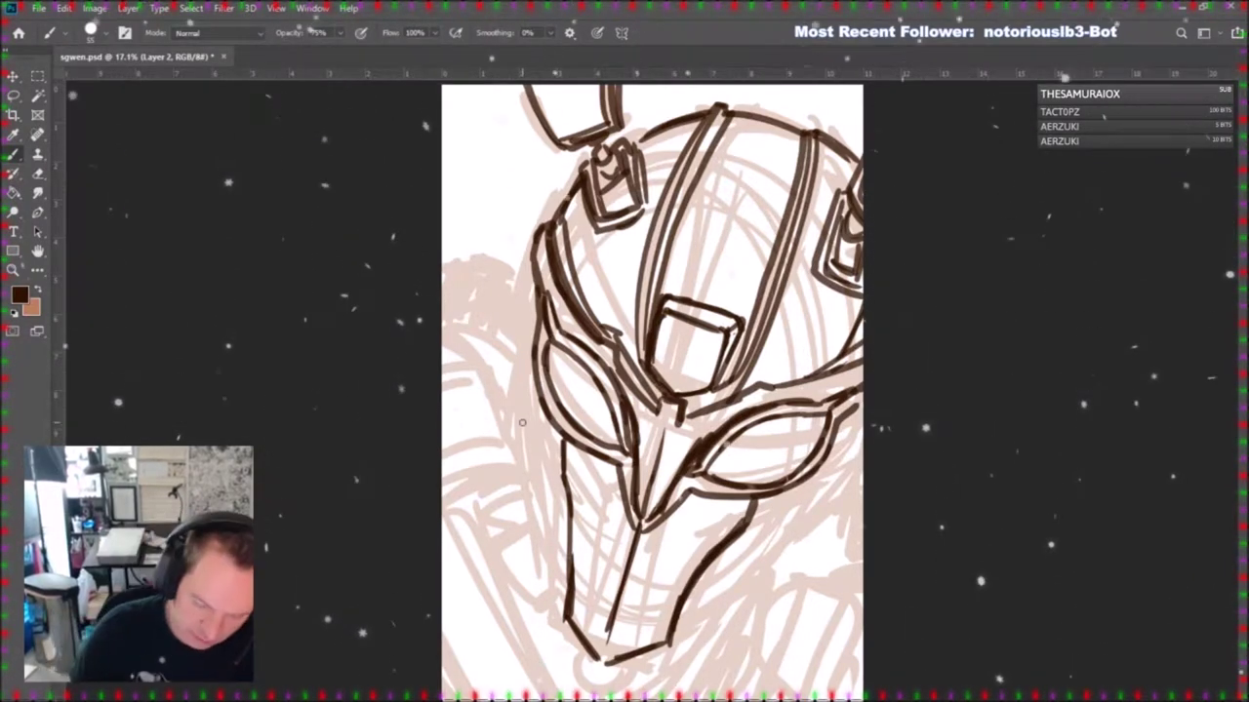
Draw angular cheek plates along both sides of the lower face, with inner lines joining them to the jaw.
left_click_drag(526, 390, 530, 499)
mouse_move(528, 424)
left_mouse_down()
mouse_move(542, 548)
mouse_move(537, 433)
left_mouse_up()
left_click_drag(531, 386, 543, 445)
left_click_drag(526, 507, 546, 562)
mouse_move(702, 619)
left_mouse_down()
mouse_move(776, 517)
mouse_move(776, 553)
mouse_move(712, 614)
mouse_move(773, 570)
left_mouse_up()
left_click_drag(781, 542, 775, 569)
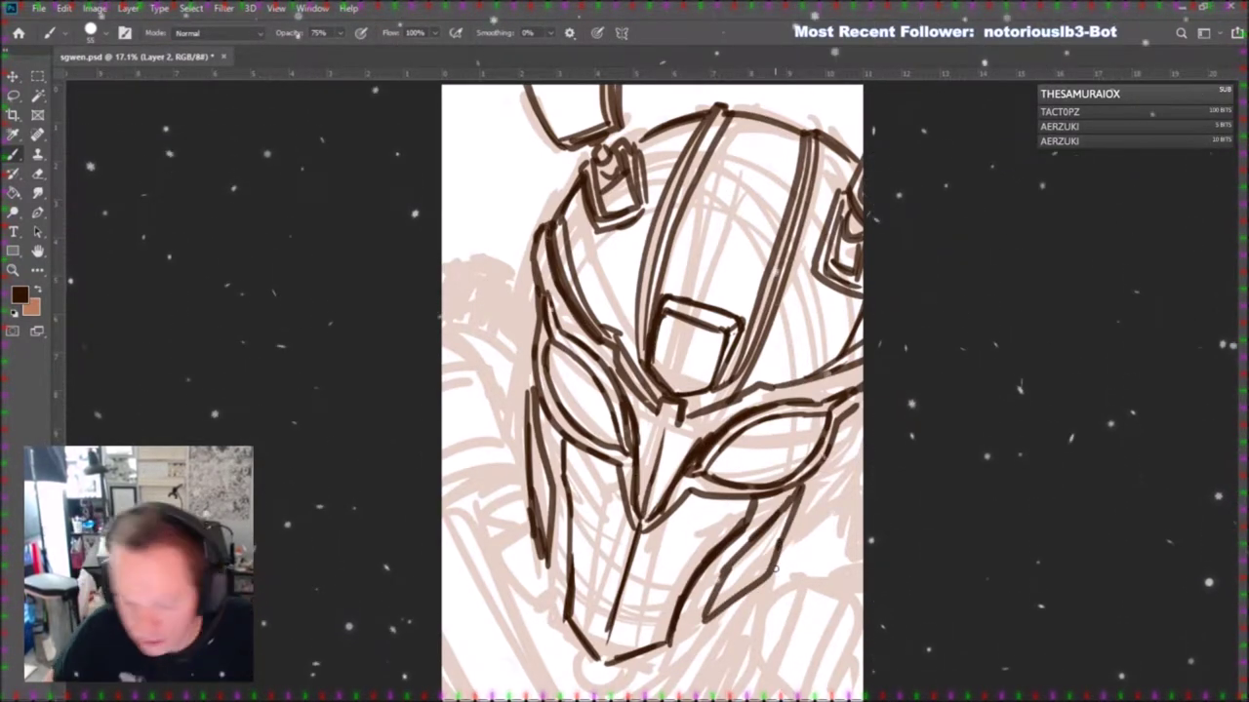
mouse_move(550, 546)
left_mouse_down()
mouse_move(560, 601)
mouse_move(542, 417)
left_mouse_up()
left_click_drag(671, 639, 775, 520)
left_click_drag(704, 605, 788, 486)
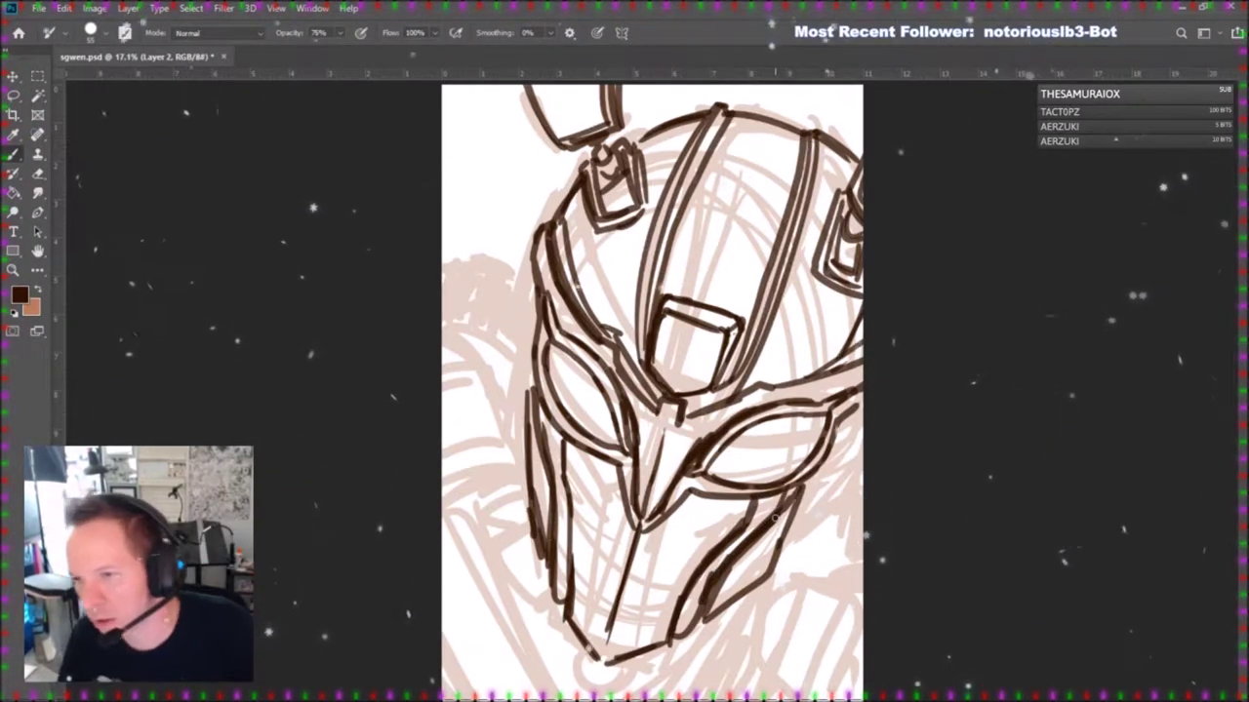
Clean up the cheek plates' upper ends, draw the outer face edges beside both eyes, and add a small prong beside the right cheek.
left_click(39, 173)
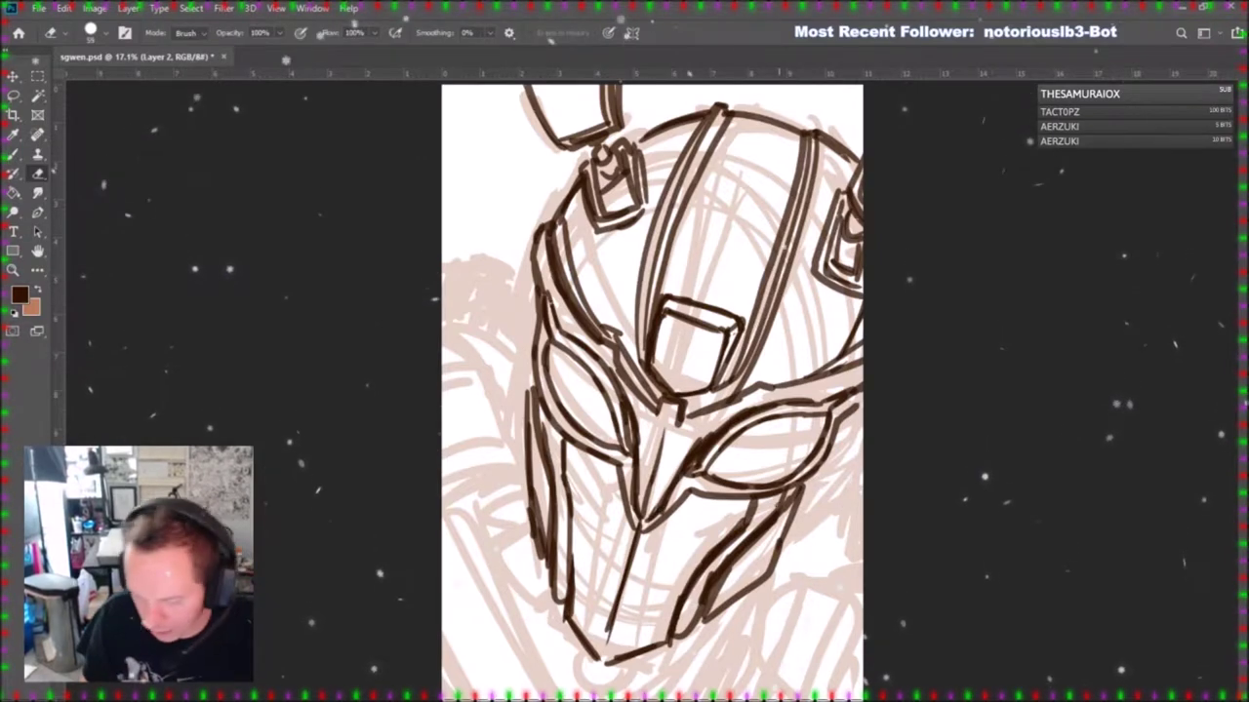
left_click(13, 156)
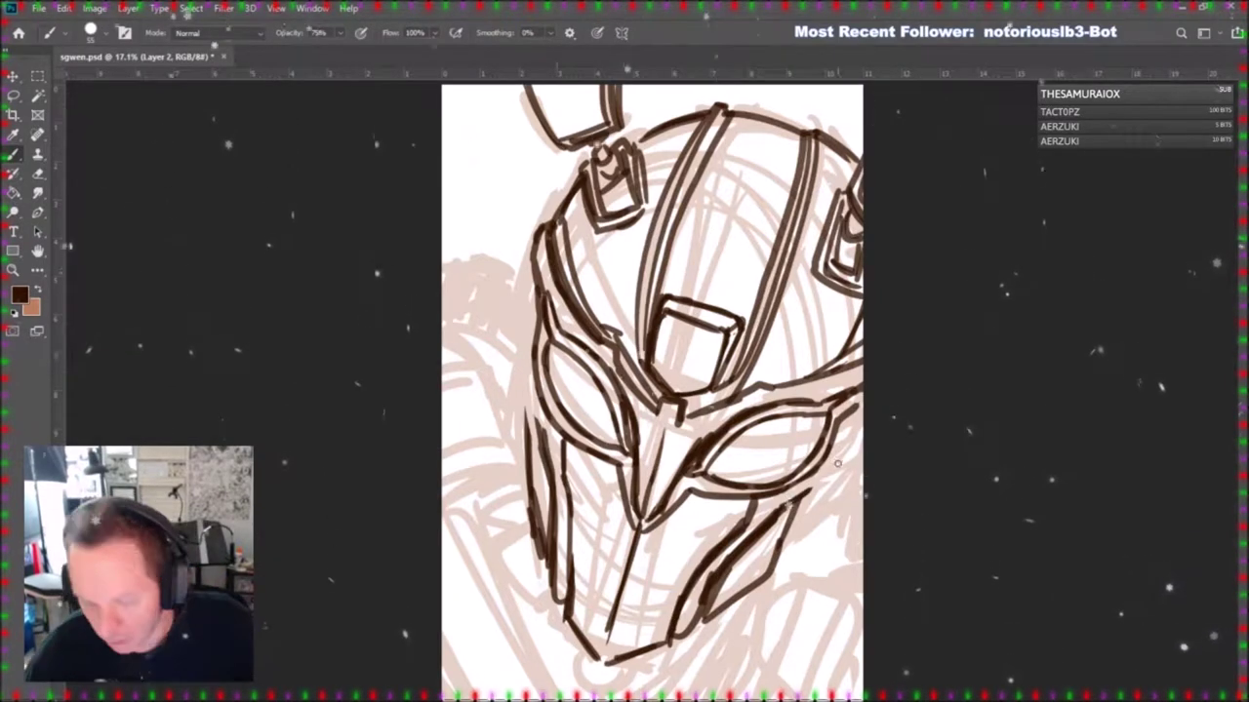
left_click_drag(542, 437, 521, 341)
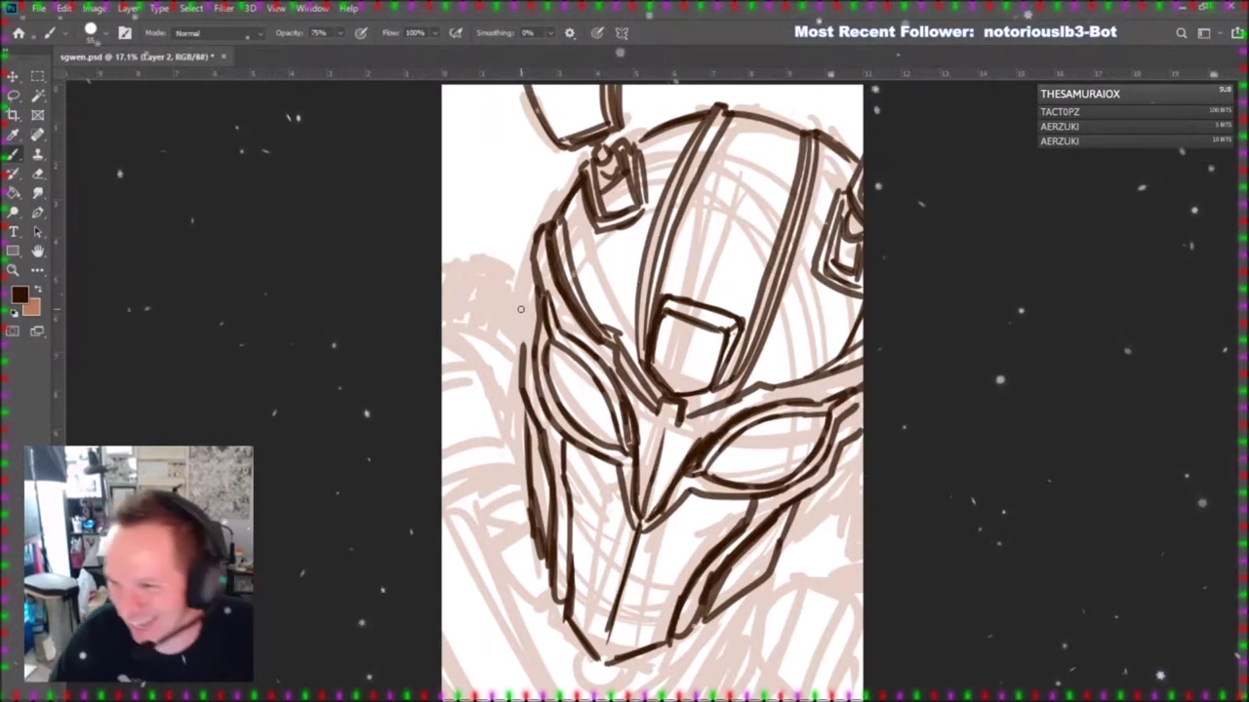
left_click_drag(524, 342, 535, 267)
left_click_drag(521, 388, 532, 271)
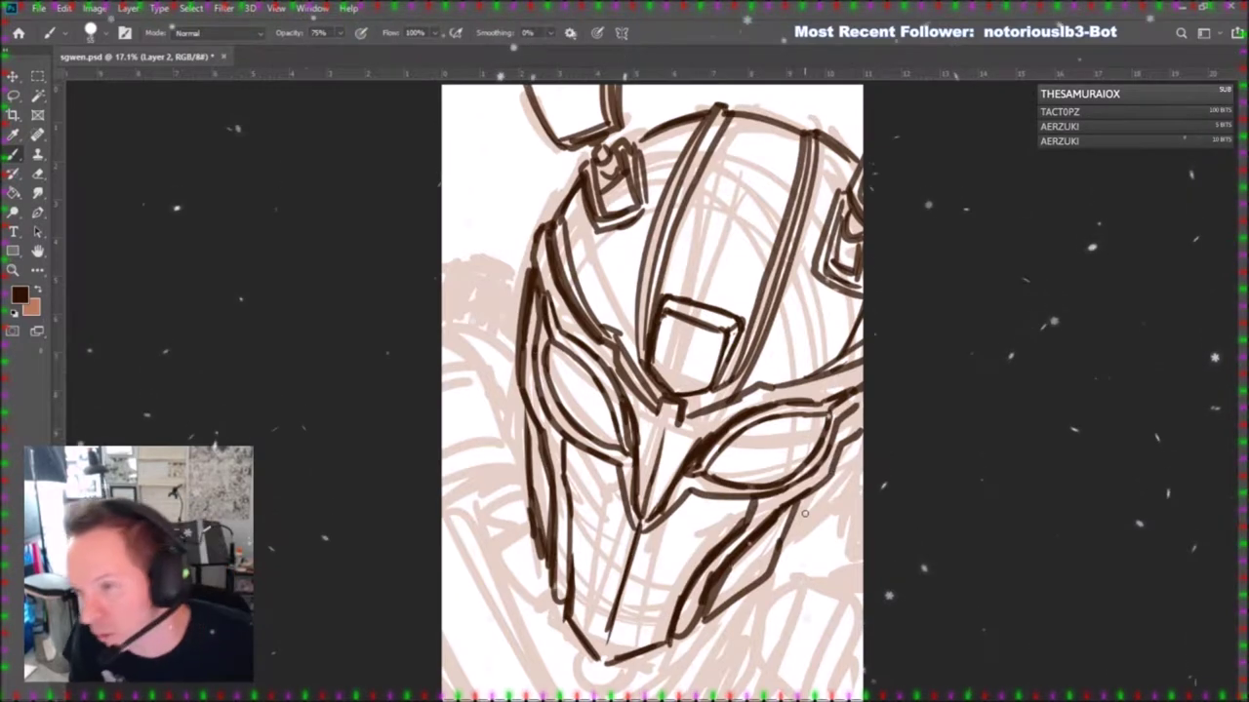
left_click_drag(837, 471, 822, 517)
left_click_drag(863, 441, 827, 521)
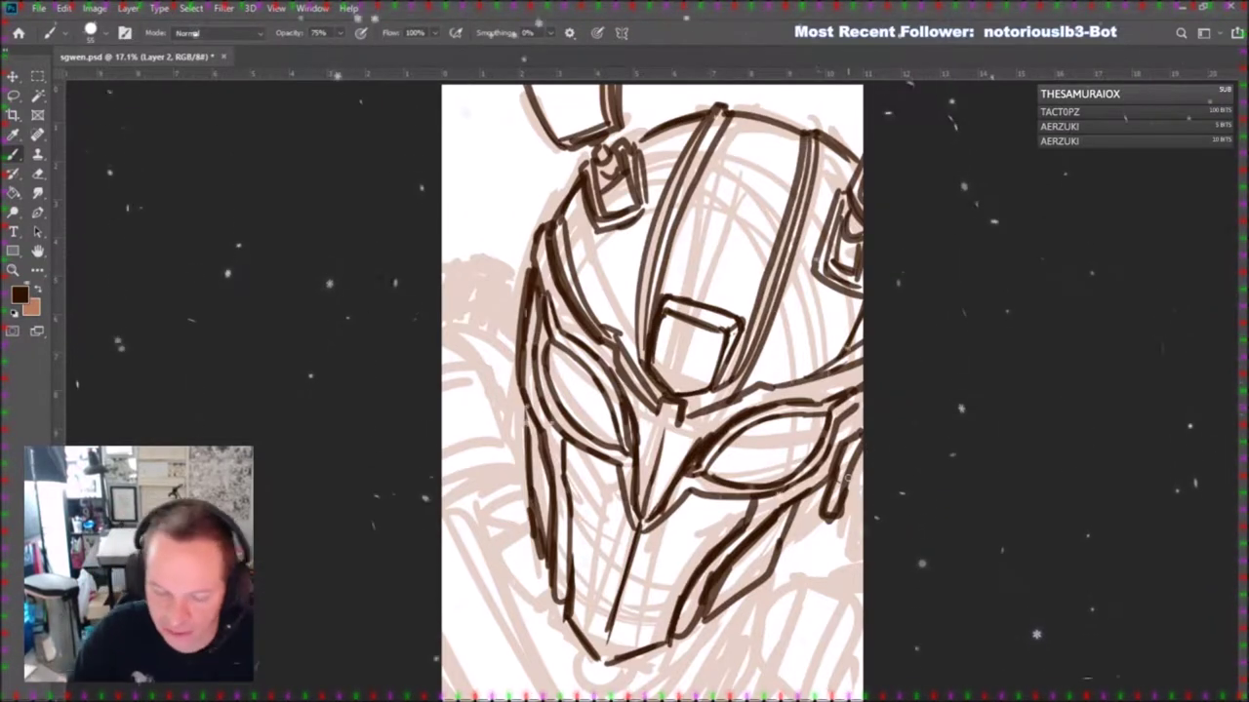
Add short connecting marks at the forehead plate's lower corners and sketch a small robot-face emblem inside the plate.
left_click_drag(708, 394, 714, 408)
left_click_drag(652, 378, 641, 392)
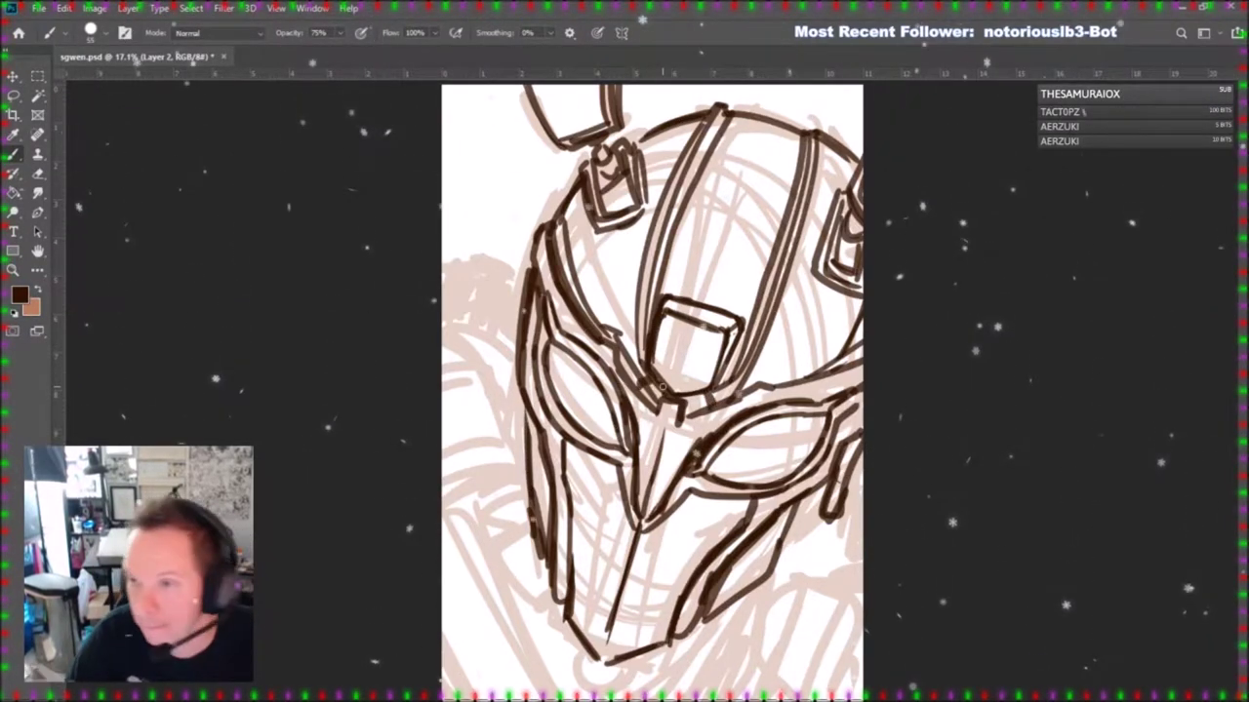
left_click_drag(661, 331, 663, 367)
mouse_move(683, 357)
left_mouse_down()
mouse_move(679, 392)
mouse_move(696, 386)
left_mouse_up()
left_click_drag(714, 342, 701, 387)
mouse_move(669, 327)
left_mouse_down()
mouse_move(711, 333)
mouse_move(686, 353)
left_mouse_up()
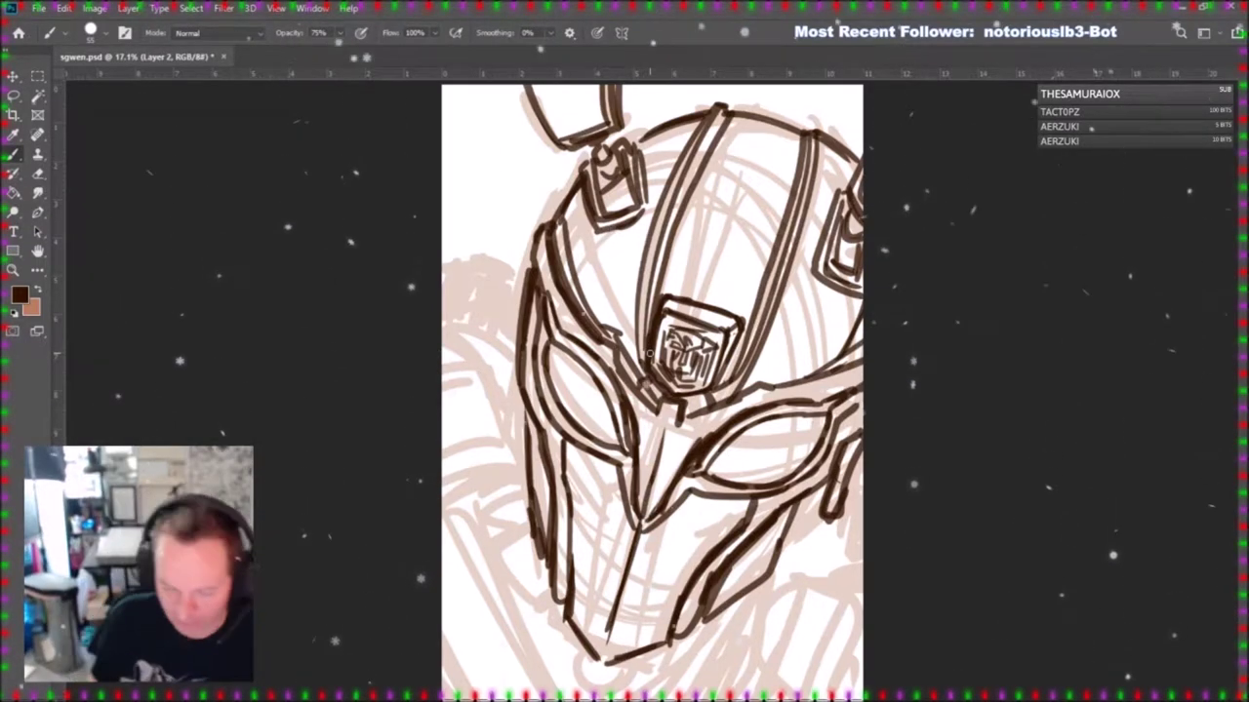
Draw long diagonal arm edges at the lower left and sketch rounded joints and neck parts around the chin.
mouse_move(445, 511)
left_mouse_down()
mouse_move(488, 561)
mouse_move(539, 683)
left_mouse_up()
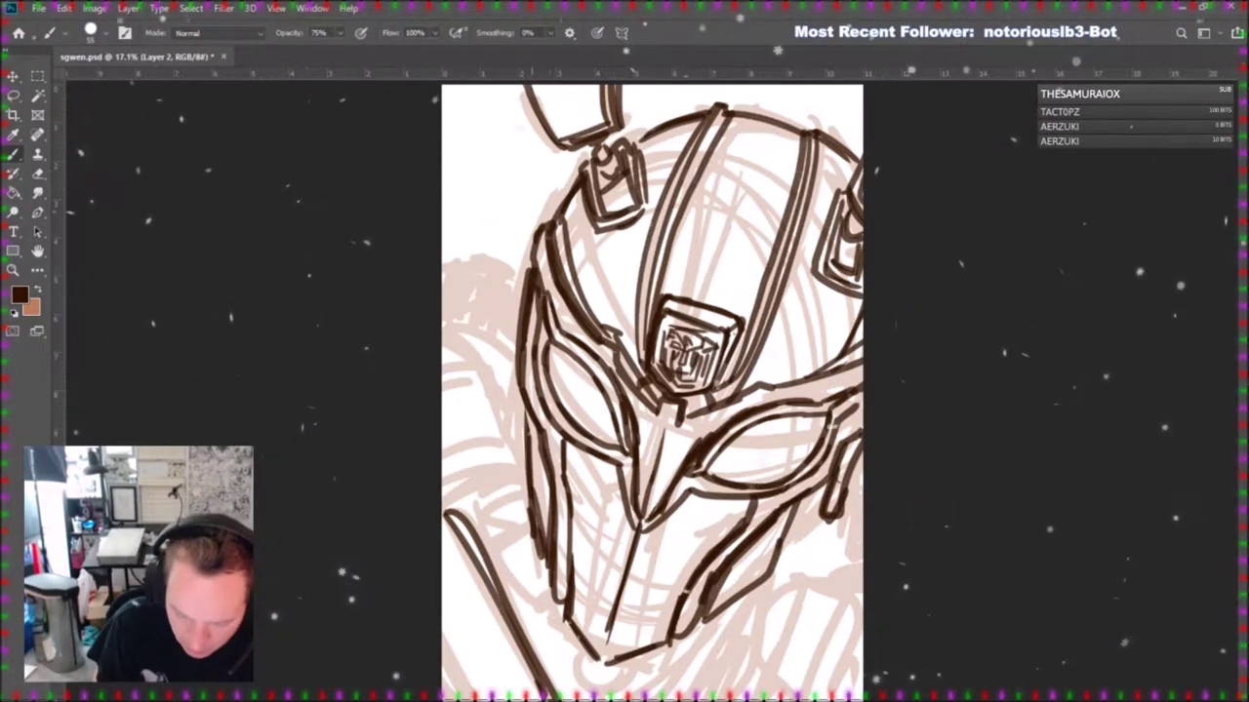
left_click_drag(442, 620, 467, 695)
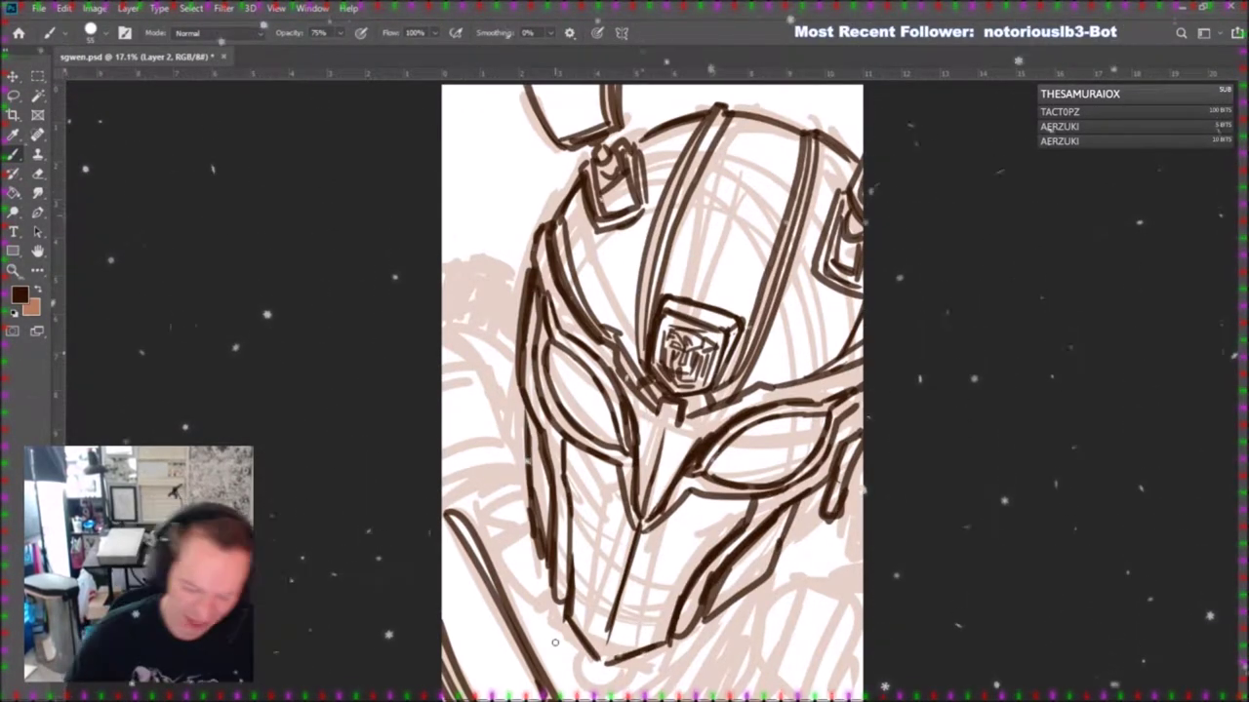
left_click_drag(582, 652, 612, 656)
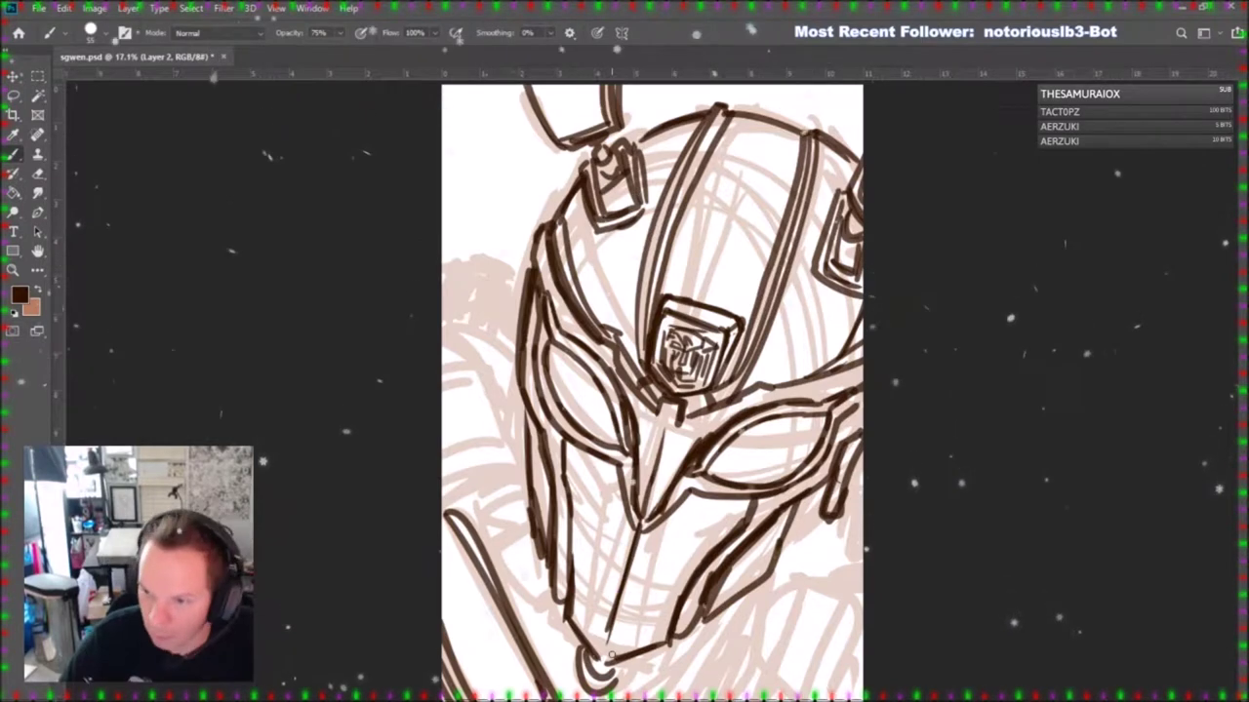
left_click_drag(572, 618, 566, 648)
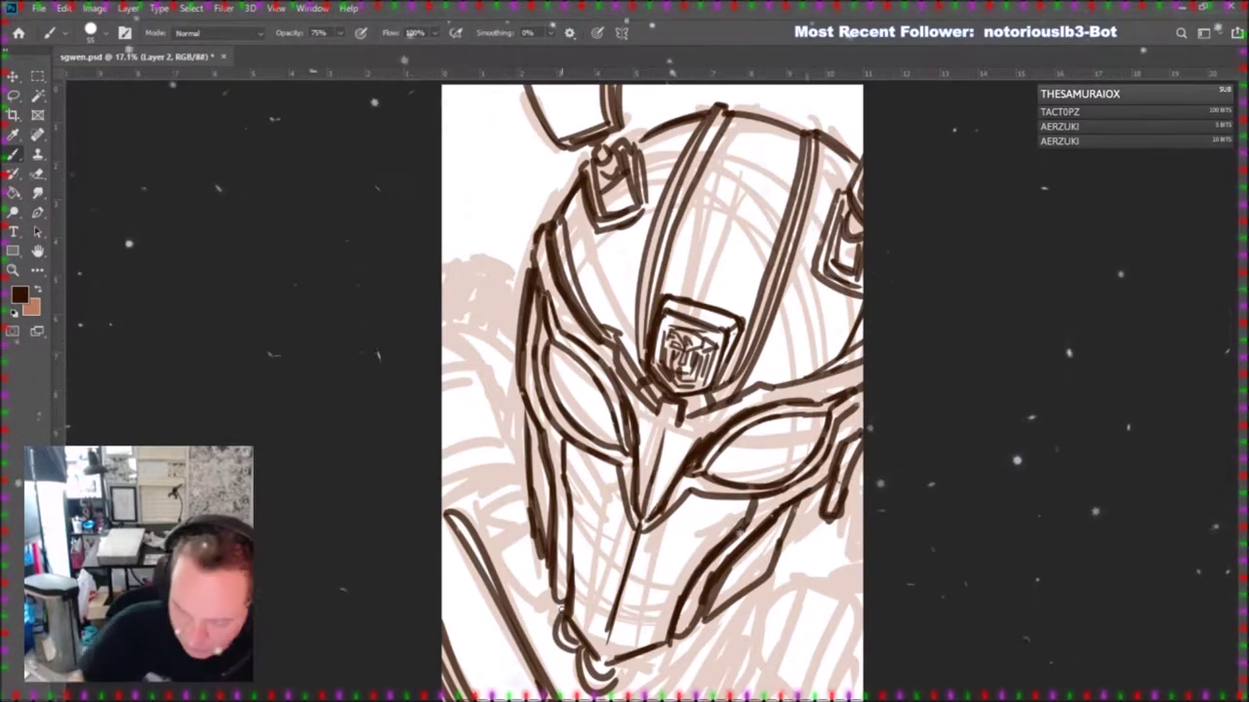
mouse_move(545, 576)
left_mouse_down()
mouse_move(548, 621)
mouse_move(536, 627)
left_mouse_up()
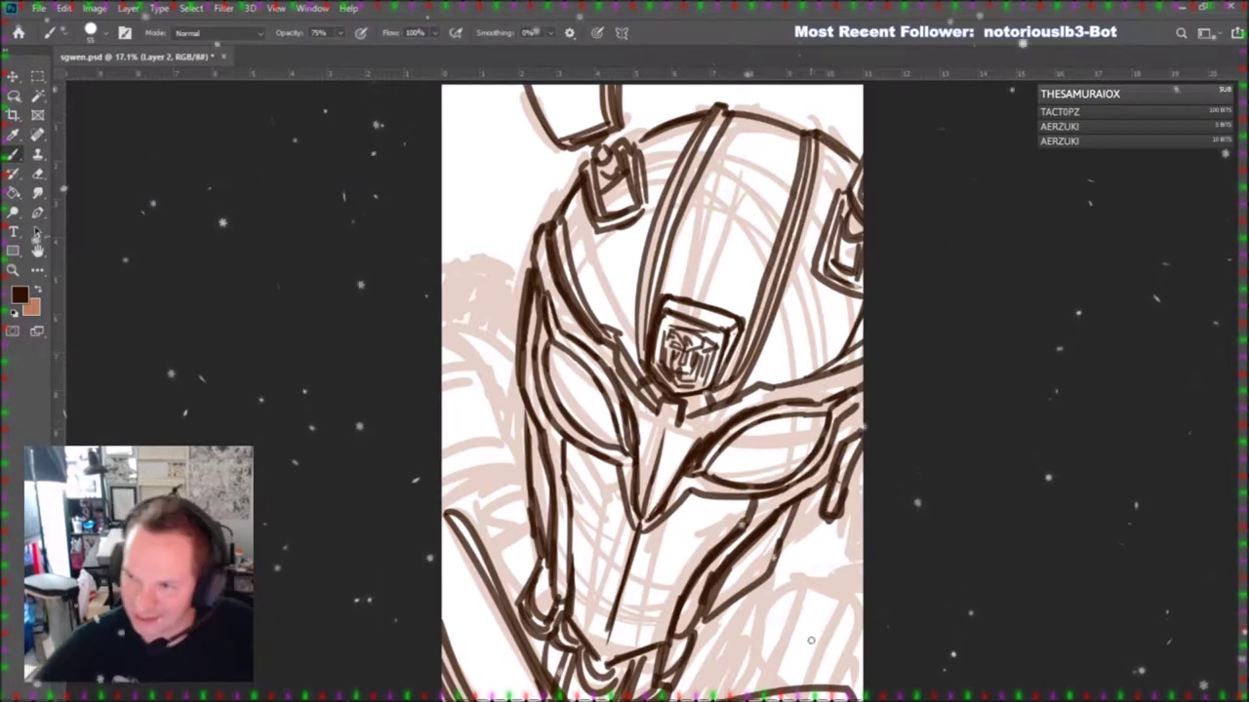
Draw the tall chest panels at the lower right and fill the gap beside the chin with struts and mechanical detail.
left_click_drag(822, 567, 817, 681)
mouse_move(827, 568)
left_mouse_down()
mouse_move(836, 670)
mouse_move(865, 558)
left_mouse_up()
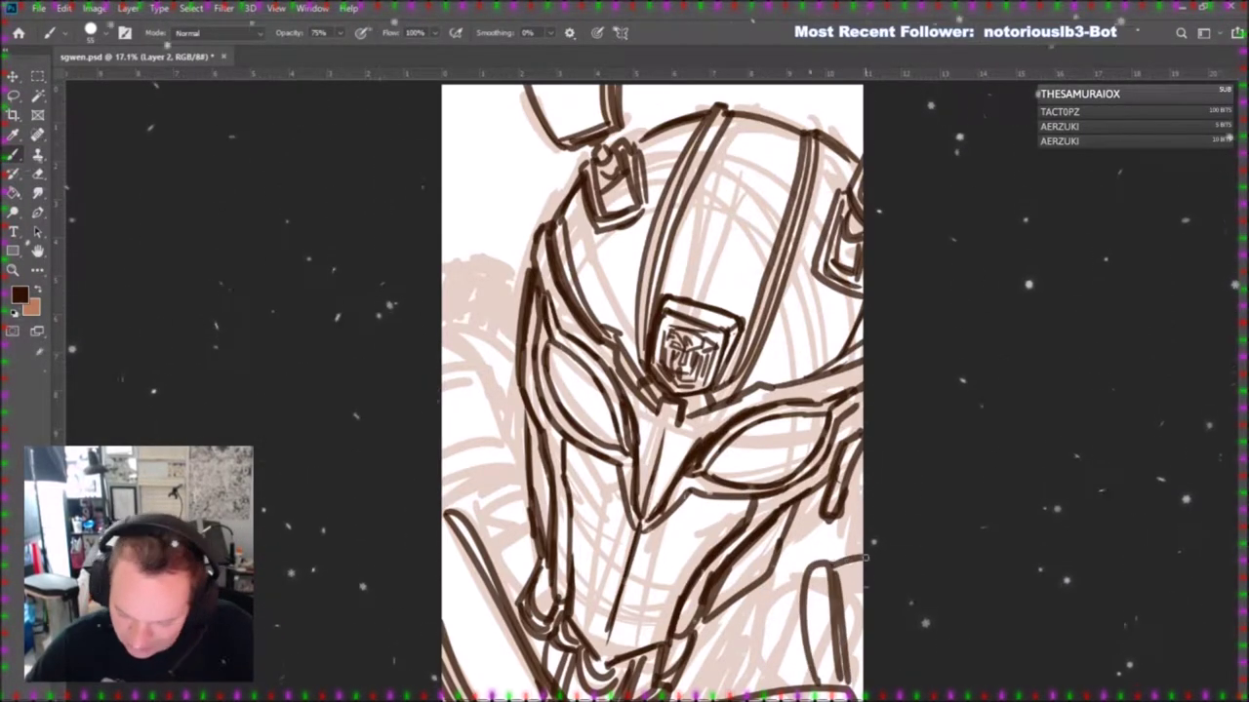
mouse_move(734, 609)
left_mouse_down()
mouse_move(759, 627)
mouse_move(732, 610)
mouse_move(758, 671)
left_mouse_up()
left_click_drag(729, 607, 735, 671)
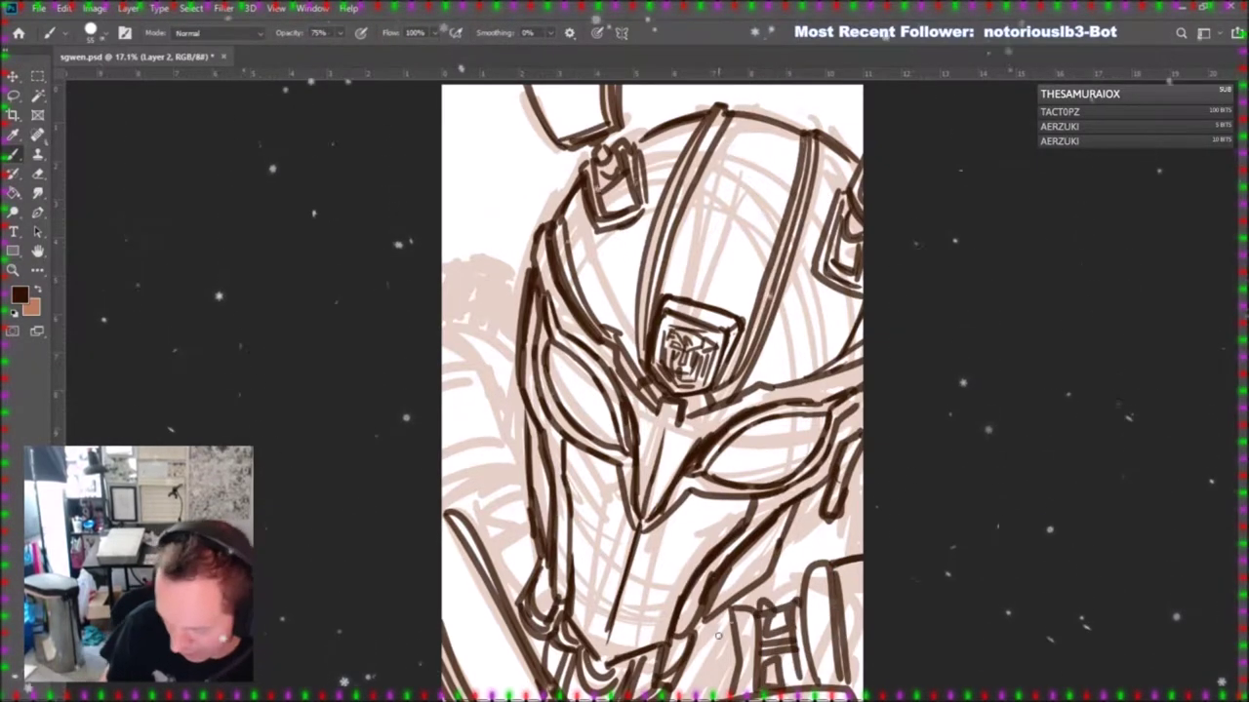
left_click_drag(727, 615, 680, 694)
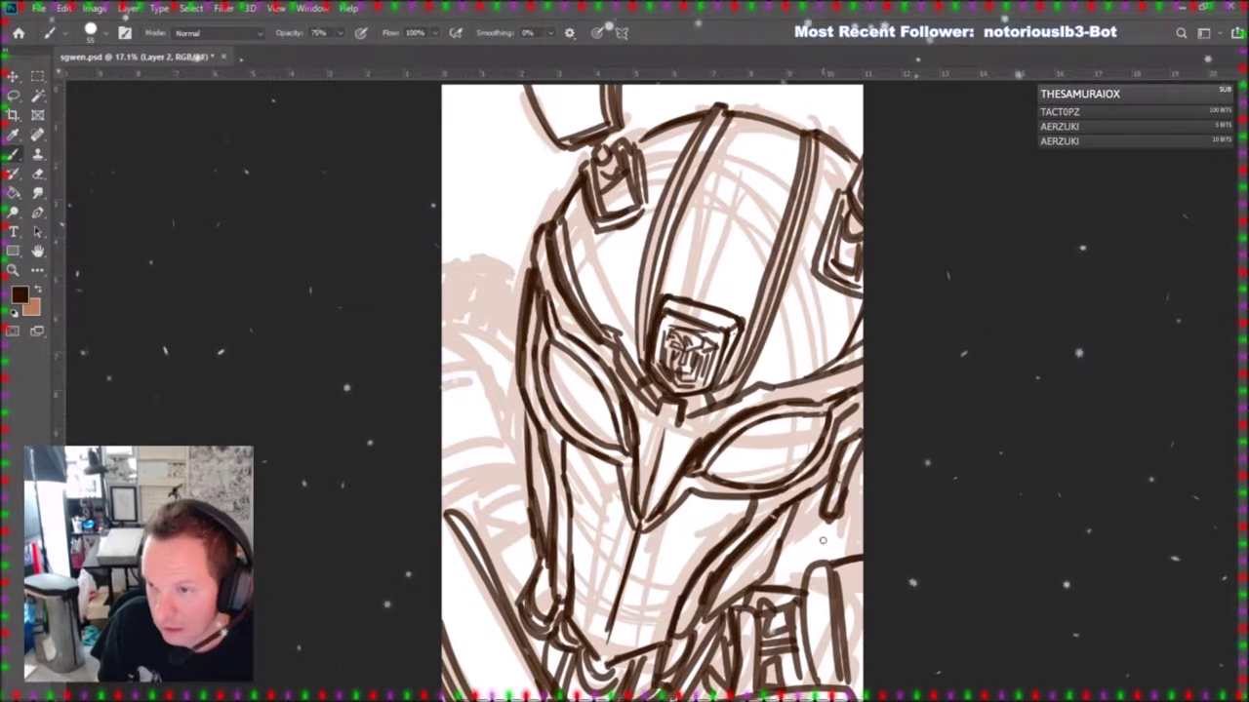
Draw a curved horizontal band beside the right cheek, above the chest panels, and add short cross ticks inside it.
left_click_drag(787, 535, 862, 527)
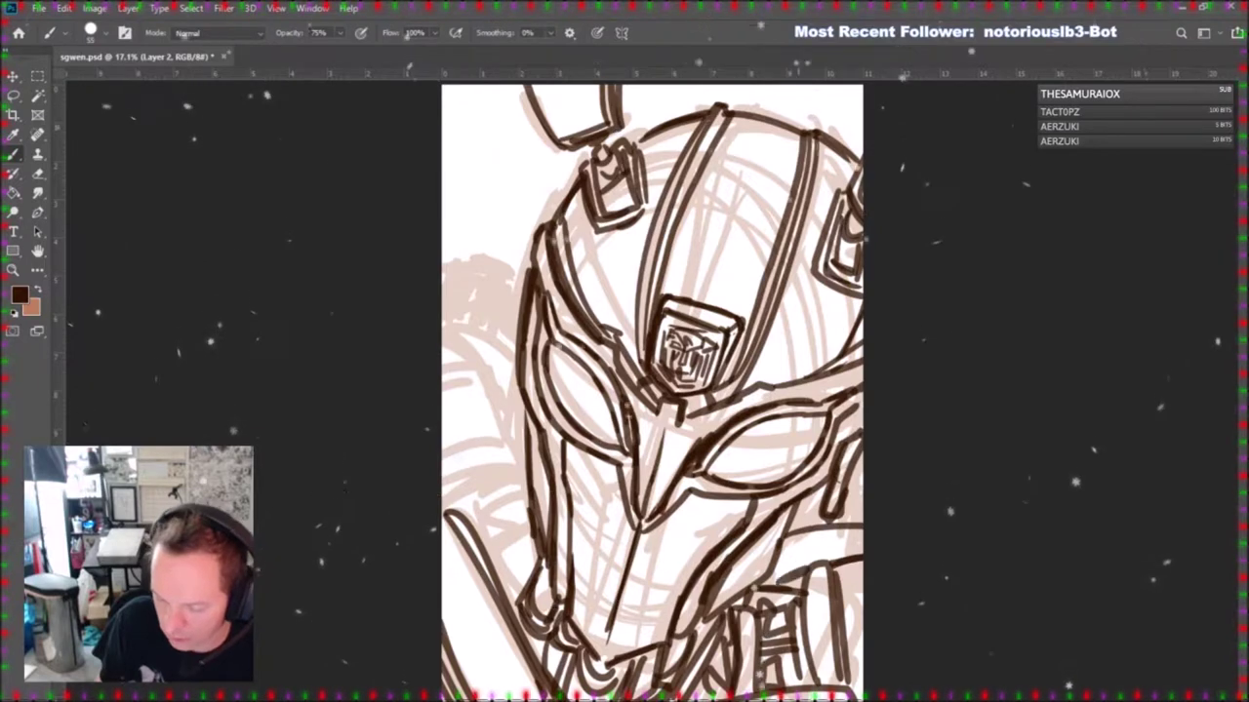
left_click_drag(774, 583, 862, 556)
left_click_drag(781, 535, 862, 526)
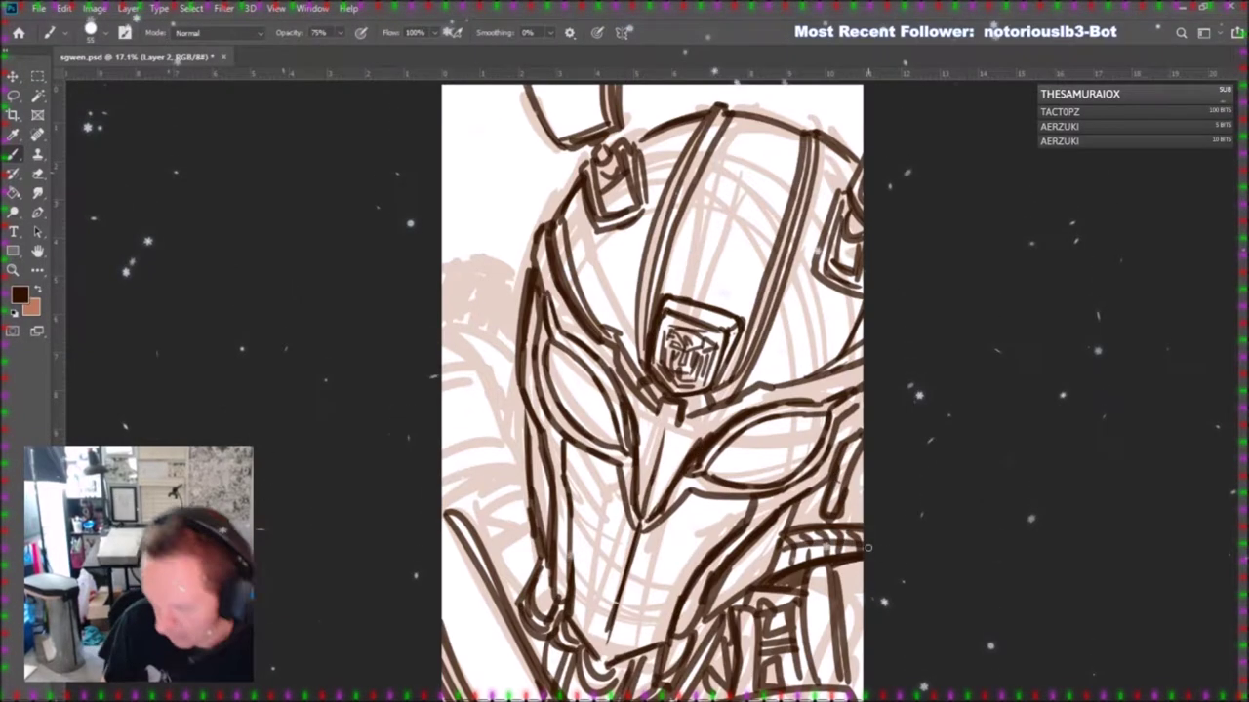
Erase the untidy lower edge of the ticked band and redraw its lower row of marks.
key("e")
left_click(795, 579)
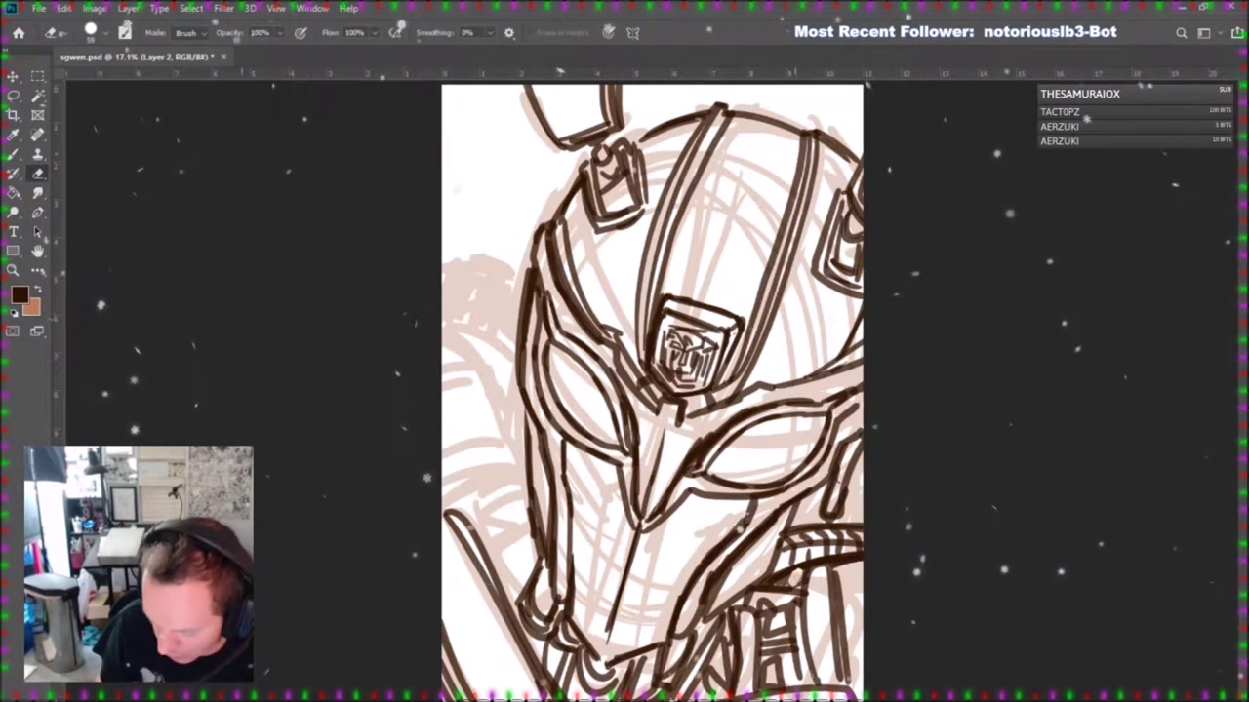
left_click(781, 578)
left_click_drag(812, 565, 864, 554)
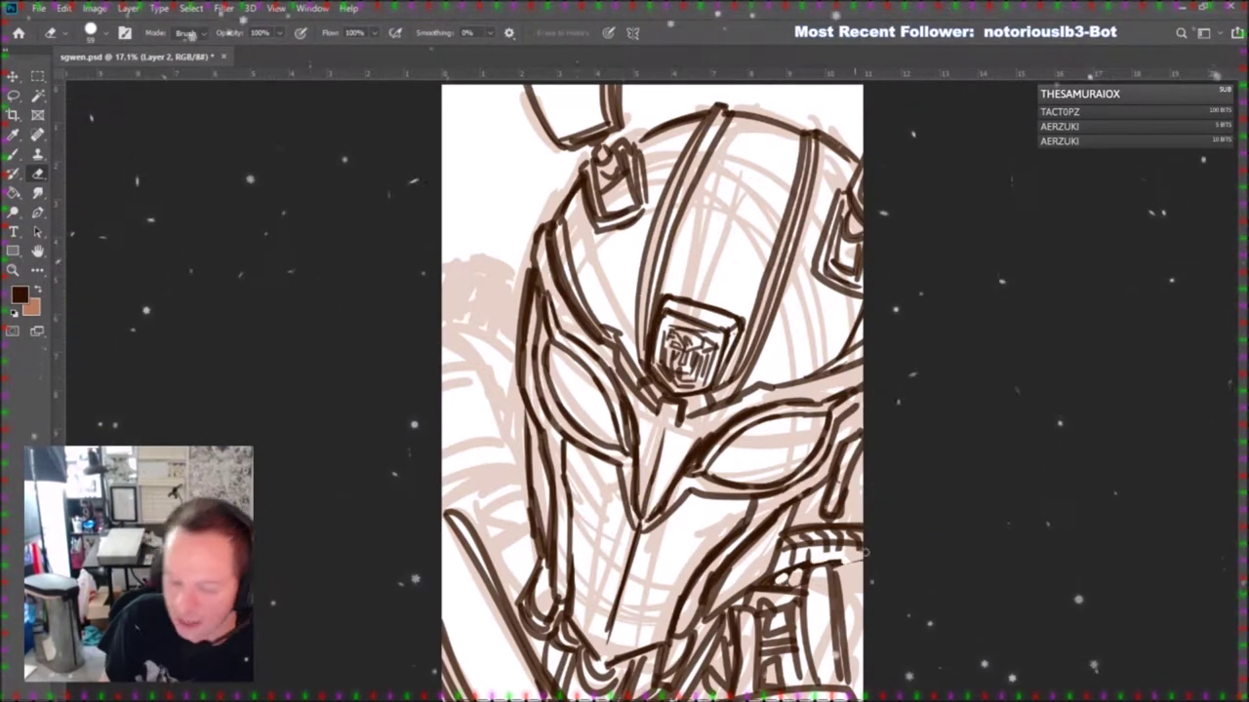
key("b")
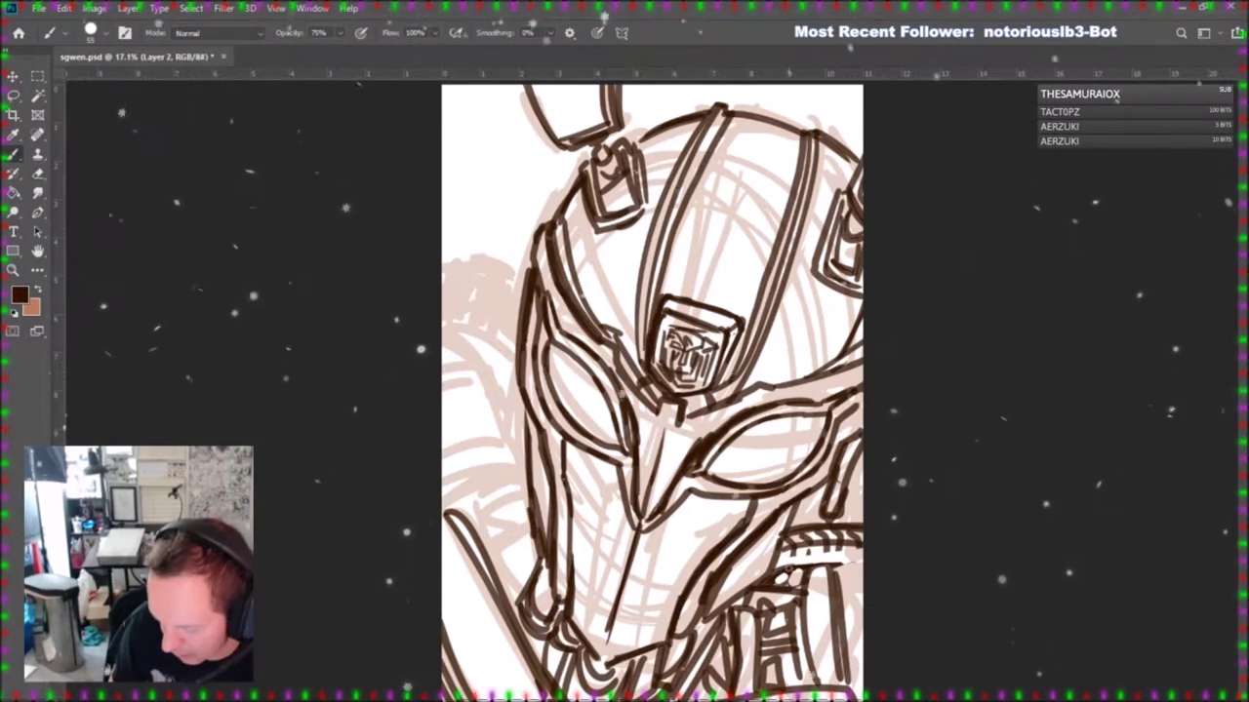
mouse_move(829, 545)
left_mouse_down()
mouse_move(821, 565)
mouse_move(862, 560)
mouse_move(844, 567)
left_mouse_up()
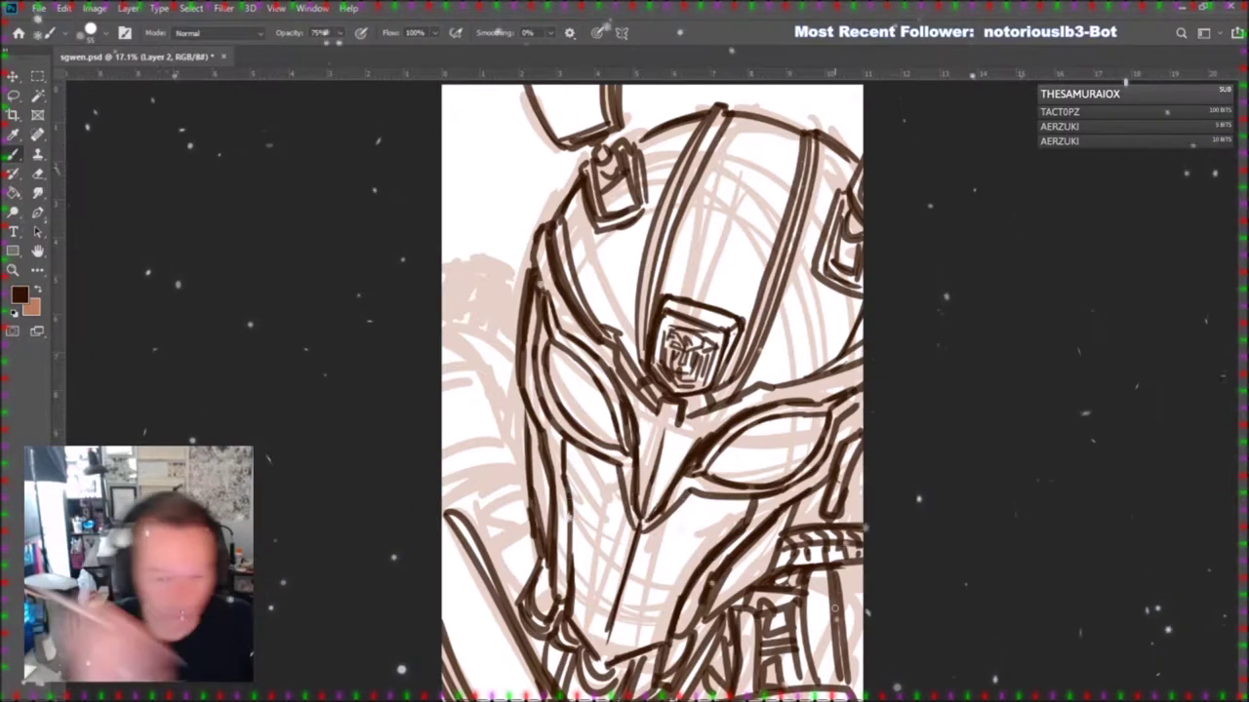
Erase the band's inner end and draw angled struts running down from beside the right cheek to the neck.
left_click(37, 174)
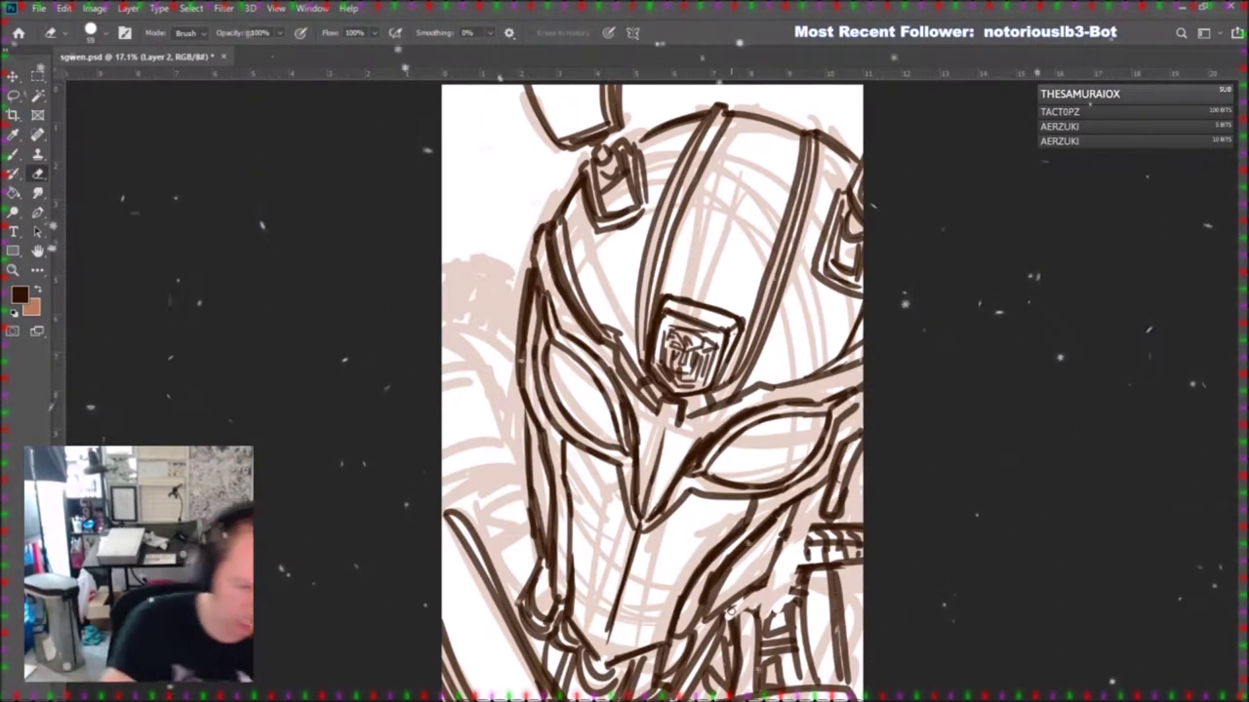
key("b")
mouse_move(808, 501)
left_mouse_down()
mouse_move(762, 615)
mouse_move(732, 610)
mouse_move(759, 644)
left_mouse_up()
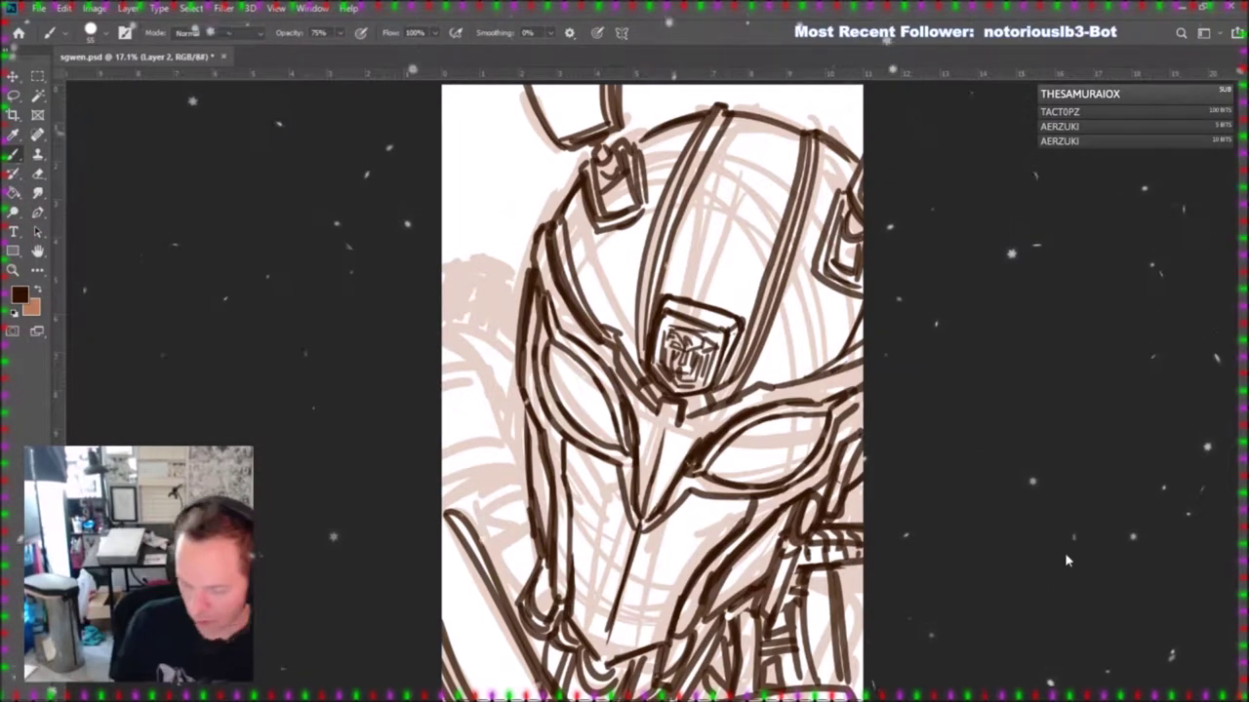
Draw stacked vent lines beside the left cheek and the curved shoulder armour edges above them.
mouse_move(497, 597)
left_mouse_down()
mouse_move(531, 538)
mouse_move(515, 501)
mouse_move(523, 480)
left_mouse_up()
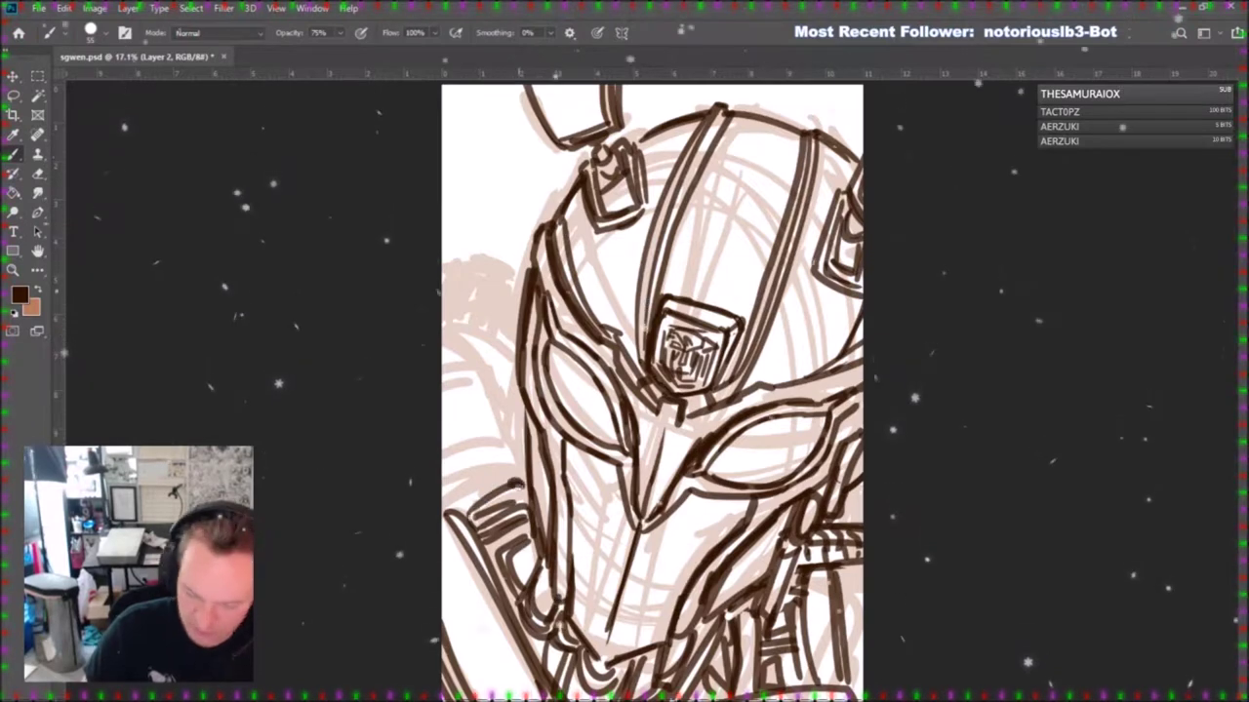
mouse_move(444, 488)
left_mouse_down()
mouse_move(517, 472)
mouse_move(517, 437)
left_mouse_up()
mouse_move(444, 449)
left_mouse_down()
mouse_move(496, 430)
mouse_move(497, 406)
left_mouse_up()
left_click_drag(444, 349, 495, 437)
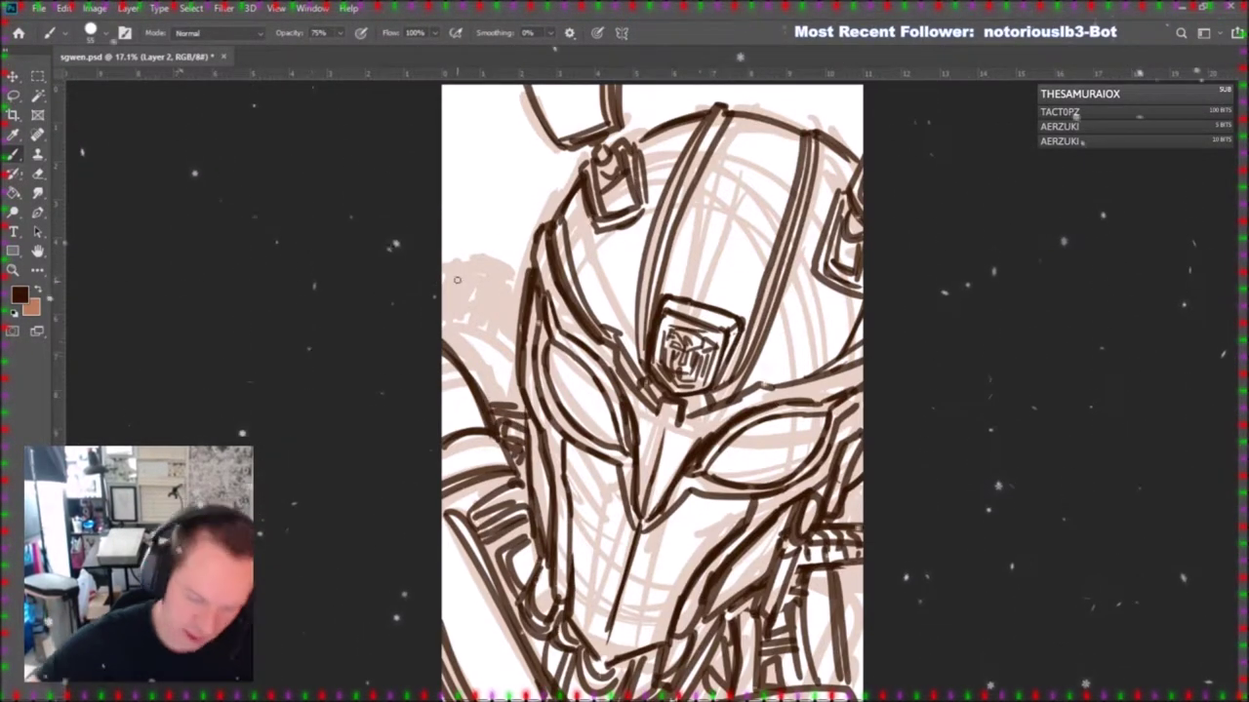
Draw the tire behind the left side of the head with curved bands, chevron tread marks and a shaded inner gap, trimming its outer edge.
mouse_move(468, 371)
left_mouse_down()
mouse_move(519, 392)
mouse_move(481, 392)
mouse_move(517, 375)
mouse_move(485, 344)
mouse_move(519, 359)
left_mouse_up()
left_click(39, 176)
mouse_move(486, 266)
left_mouse_down()
mouse_move(506, 290)
mouse_move(514, 280)
mouse_move(481, 301)
mouse_move(485, 270)
mouse_move(527, 290)
left_mouse_up()
left_click(13, 156)
mouse_move(446, 328)
left_mouse_down()
mouse_move(493, 324)
mouse_move(518, 338)
left_mouse_up()
mouse_move(444, 302)
left_mouse_down()
mouse_move(523, 318)
mouse_move(524, 303)
left_mouse_up()
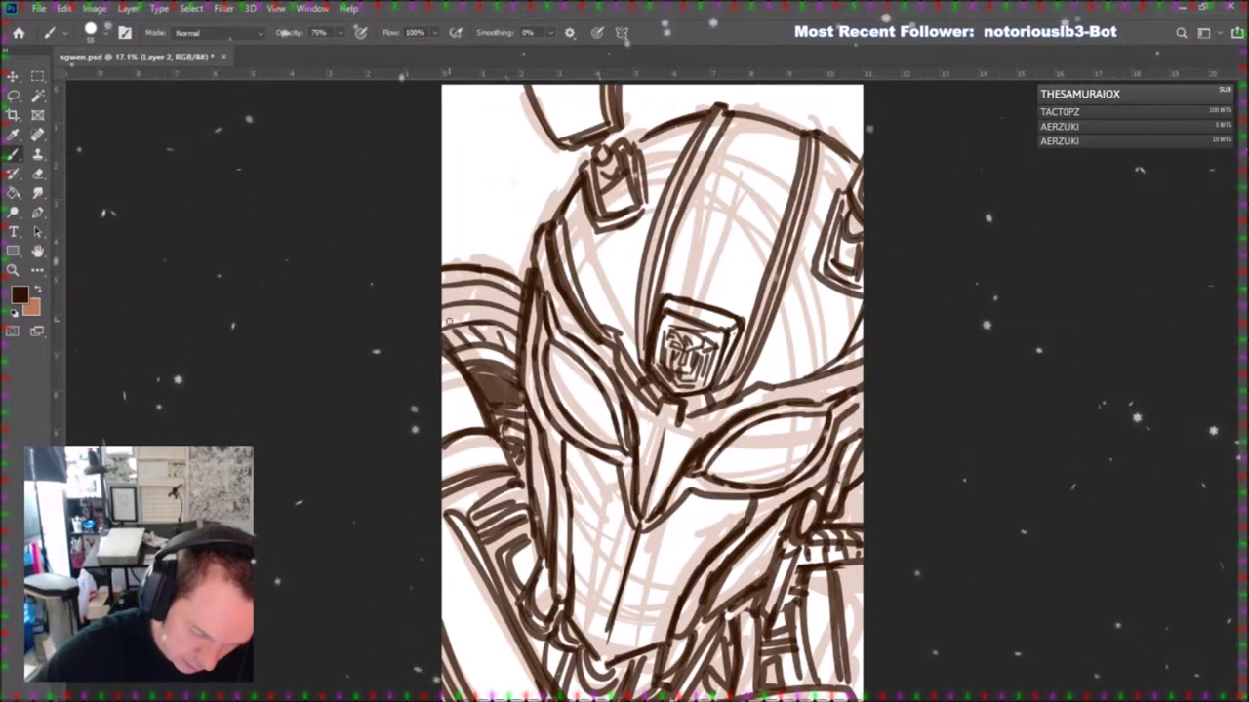
mouse_move(513, 286)
left_mouse_down()
mouse_move(485, 315)
mouse_move(441, 300)
left_mouse_up()
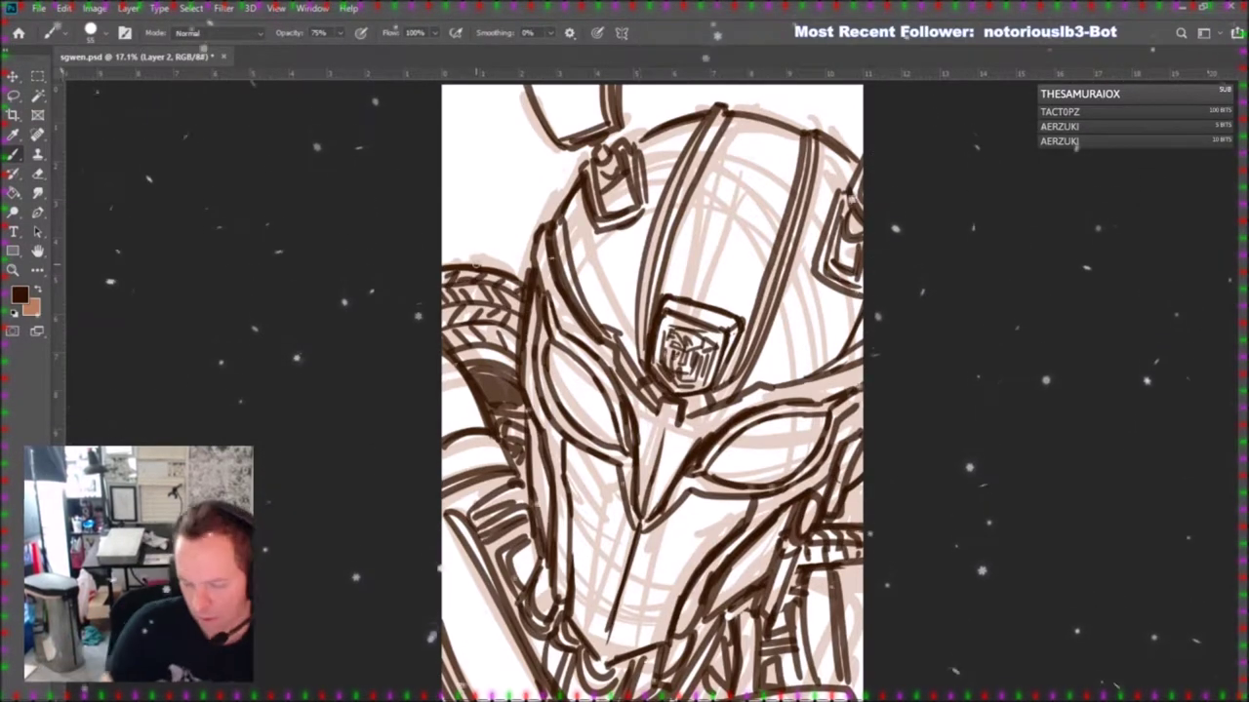
mouse_move(461, 355)
left_mouse_down()
mouse_move(509, 365)
mouse_move(446, 330)
mouse_move(457, 325)
left_mouse_up()
left_click_drag(495, 327, 483, 341)
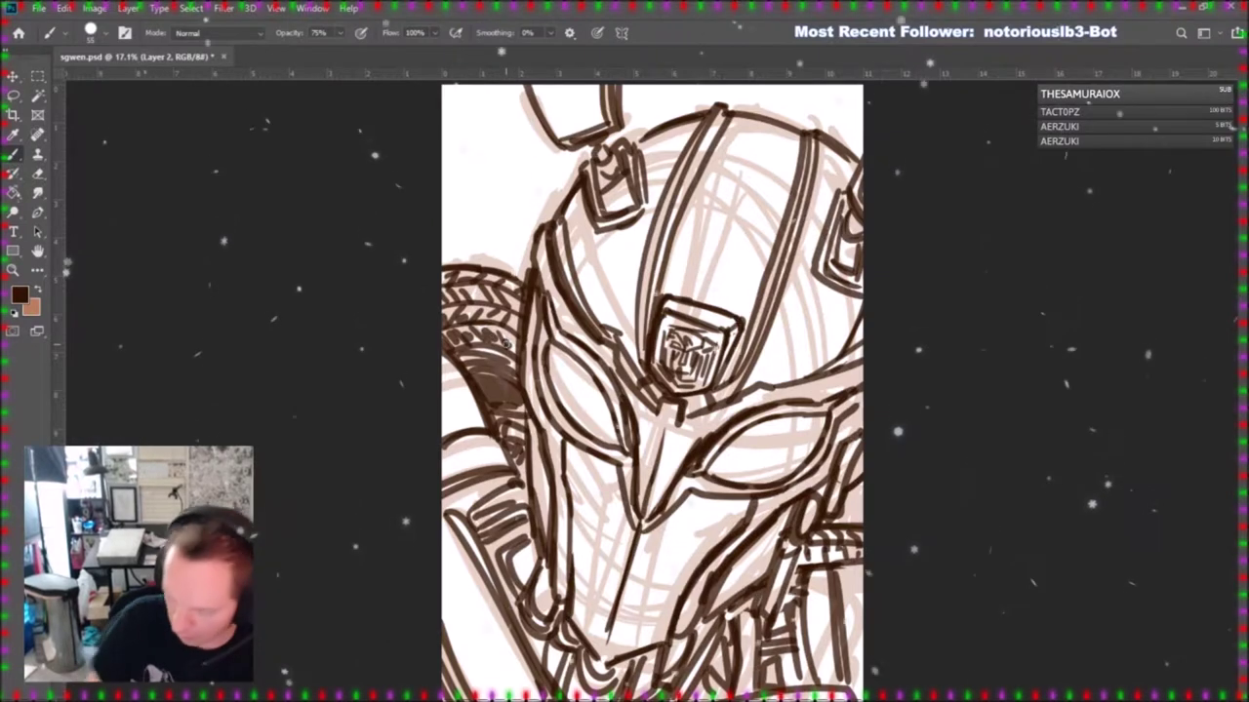
Draw a small slot across the lower-left arm and save the document.
left_click_drag(464, 675, 508, 646)
key("ctrl+s")
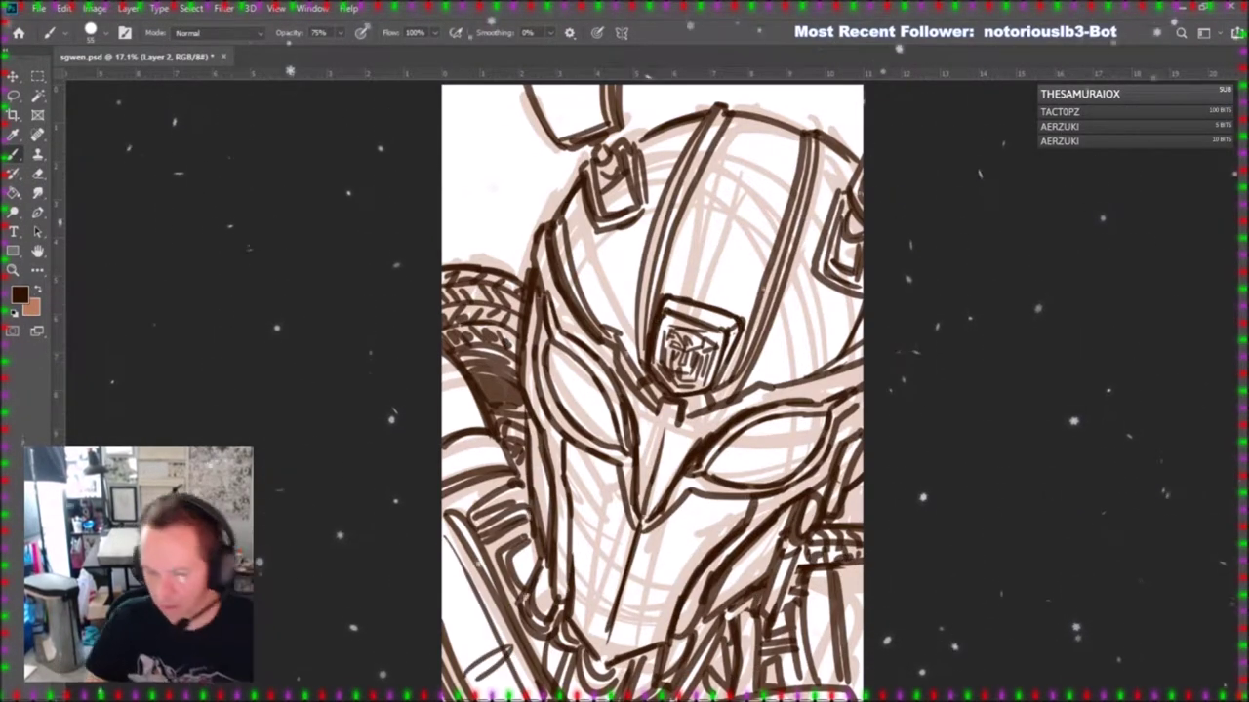
Select the rough sketch layer, Layer 1, and lower its opacity so it is much fainter beneath the line art.
left_click(1062, 497)
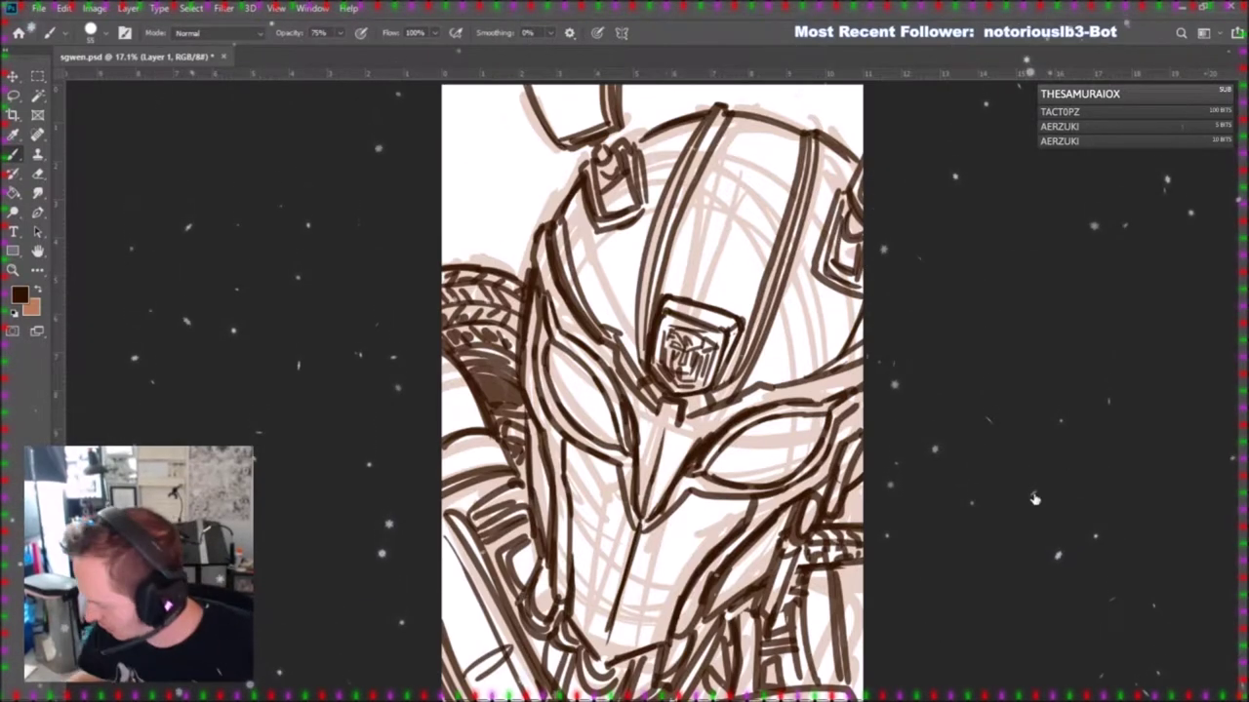
left_click(1035, 499)
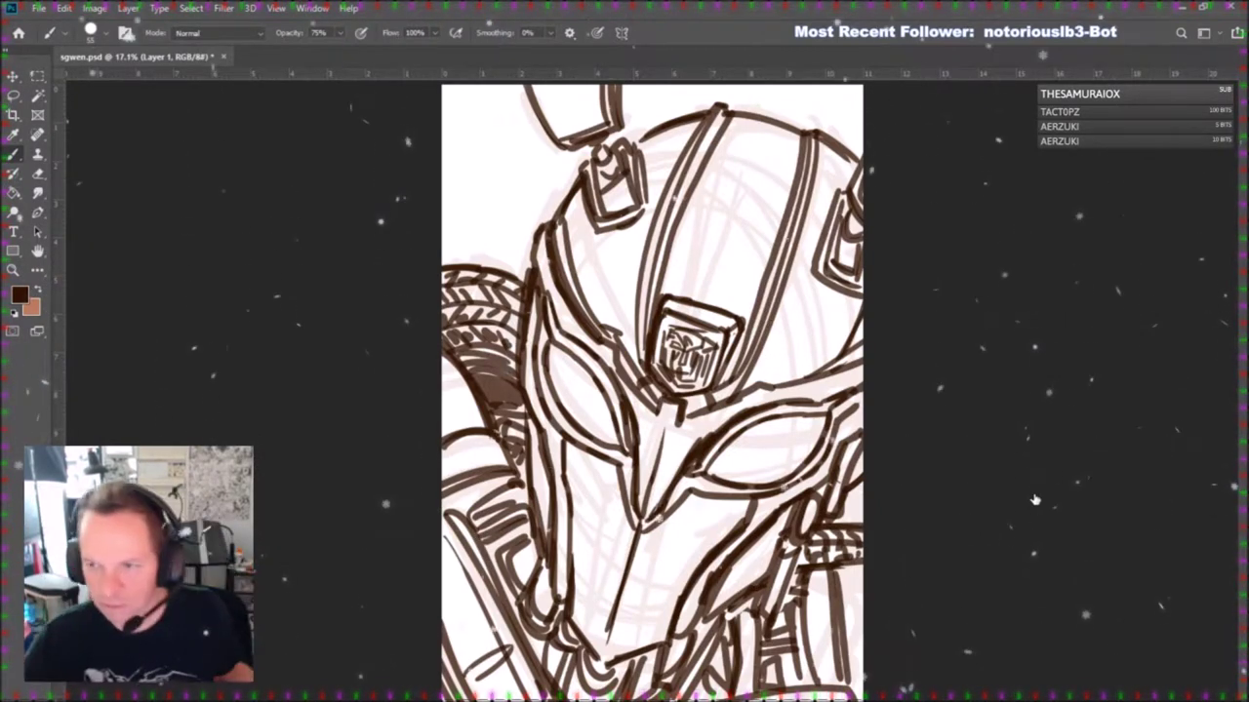
key("z")
left_click(751, 614, "alt")
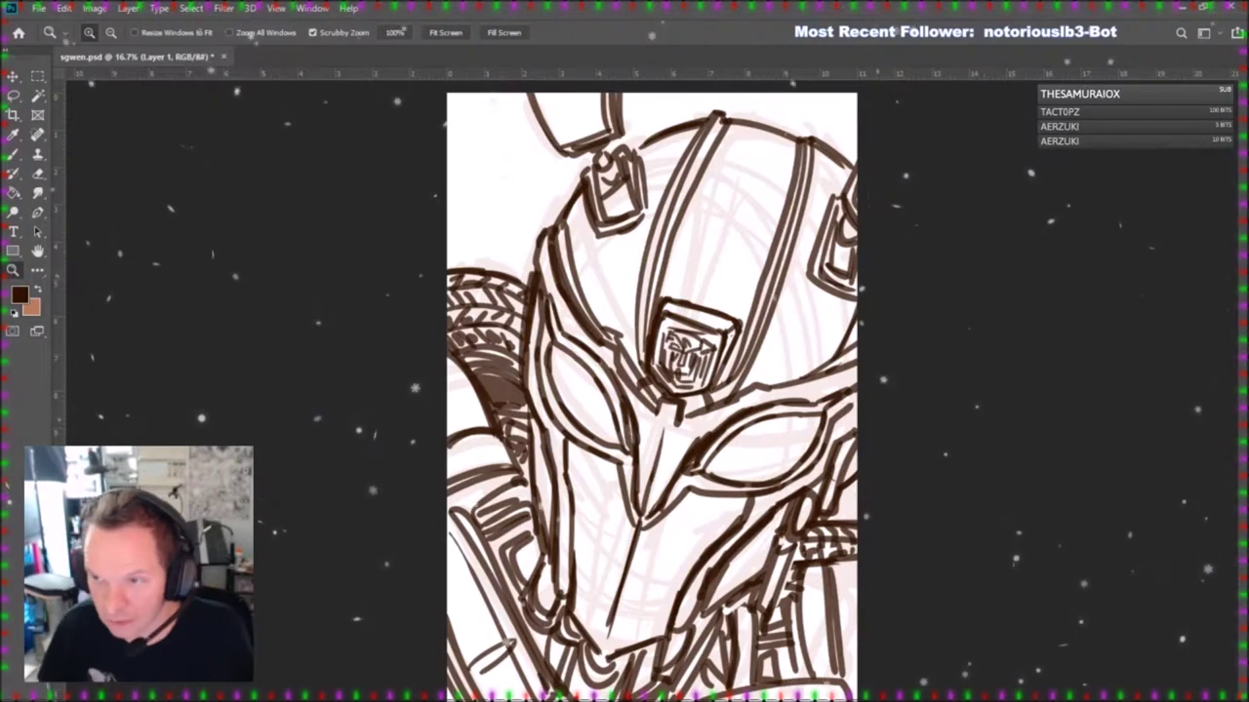
Add a new layer for flat colour, set the foreground colour to bright yellow, and switch to the Pencil tool.
key("ctrl+shift+alt+n")
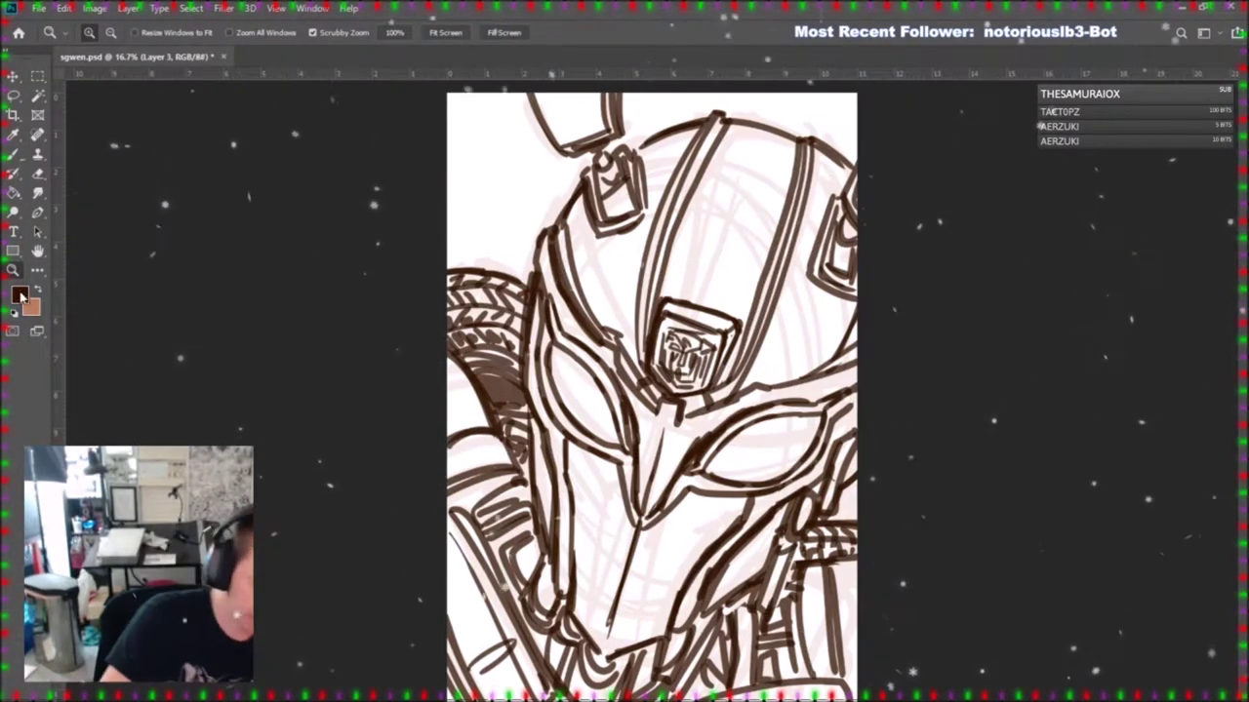
key("i")
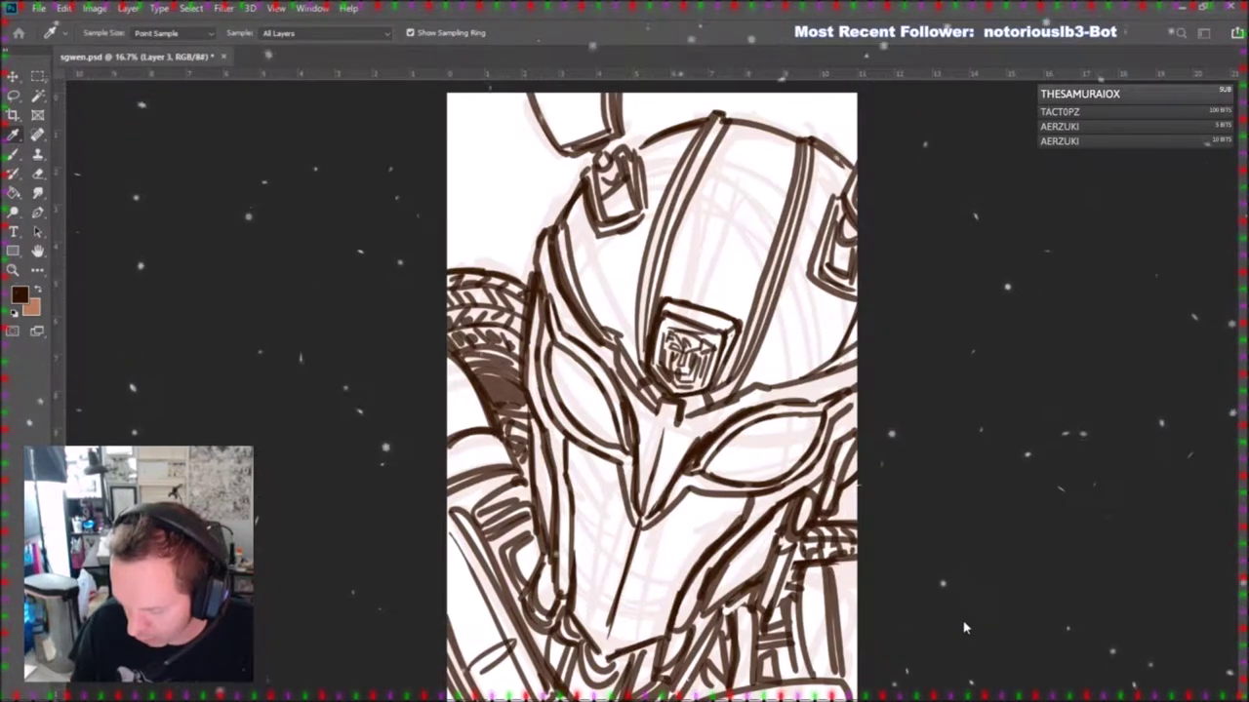
key("z")
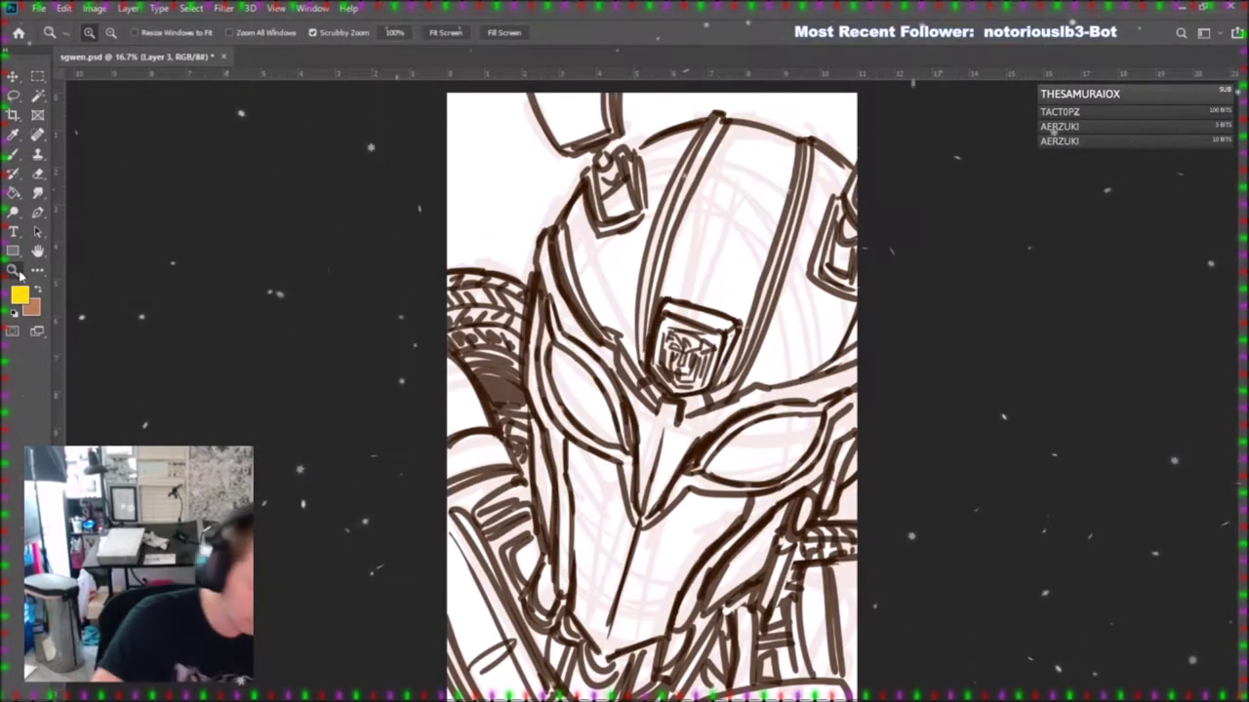
left_click(760, 476, "alt")
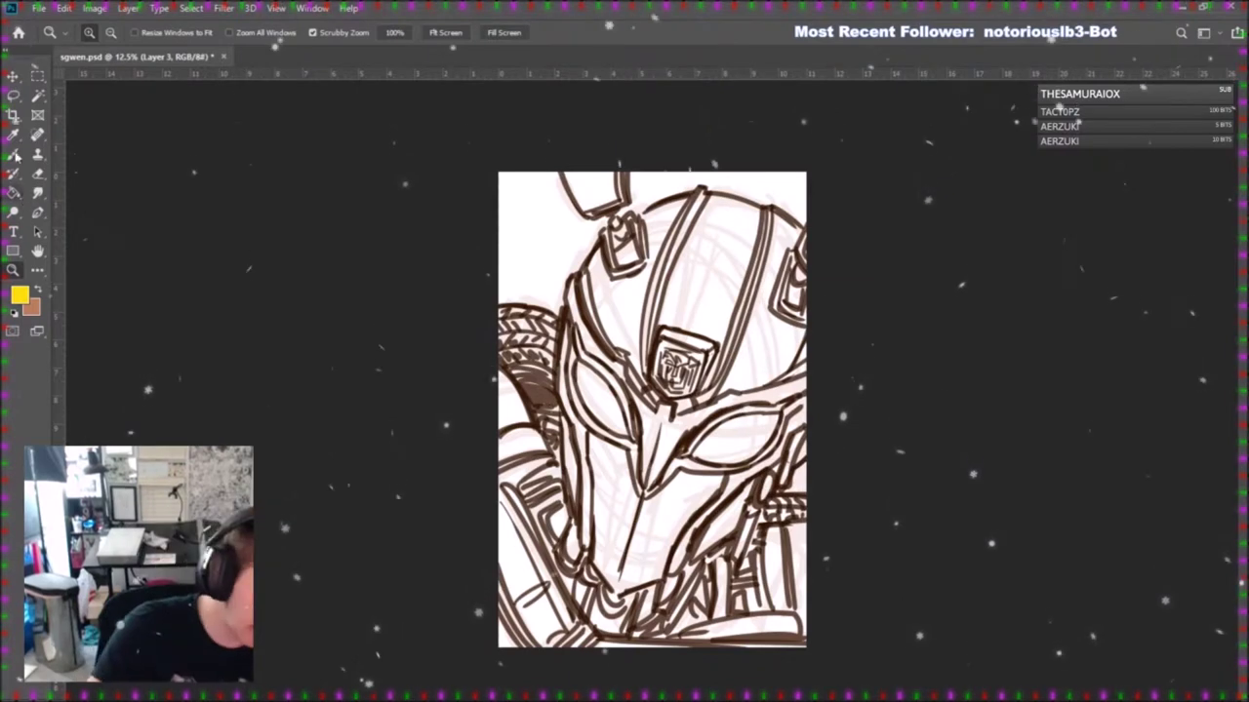
left_click(14, 156)
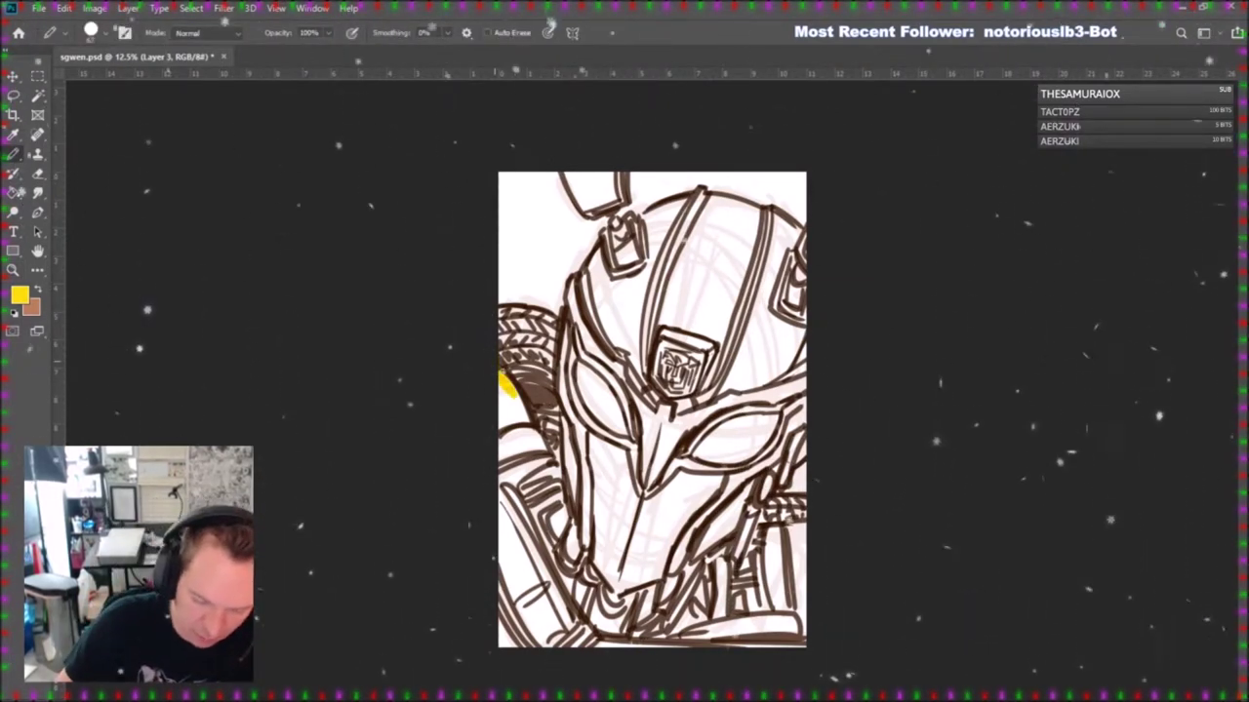
Close the figure's outer edges with yellow pencil strokes along the tire, head and right shoulder, and fill the enclosed figure with yellow.
mouse_move(498, 314)
left_mouse_down()
mouse_move(557, 325)
mouse_move(570, 284)
mouse_move(549, 329)
left_mouse_up()
left_click_drag(575, 289, 617, 220)
mouse_move(564, 175)
left_mouse_down()
mouse_move(615, 176)
mouse_move(621, 223)
mouse_move(711, 191)
left_mouse_up()
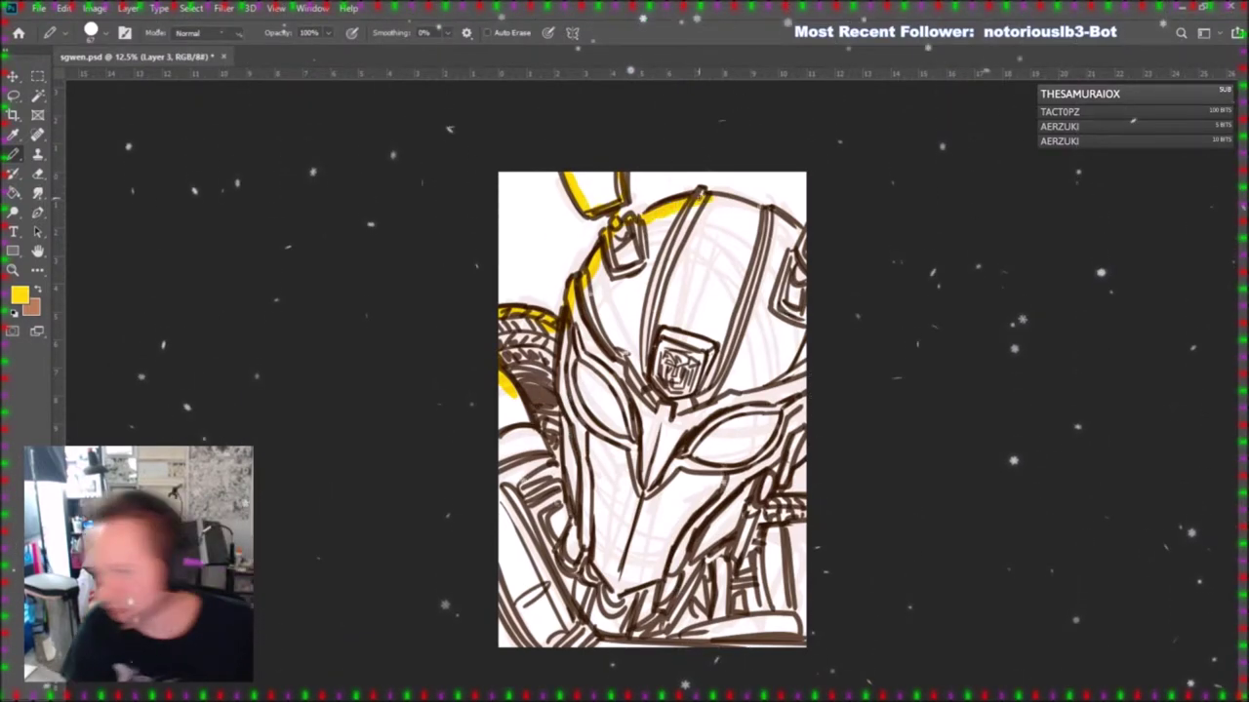
left_click_drag(710, 198, 802, 232)
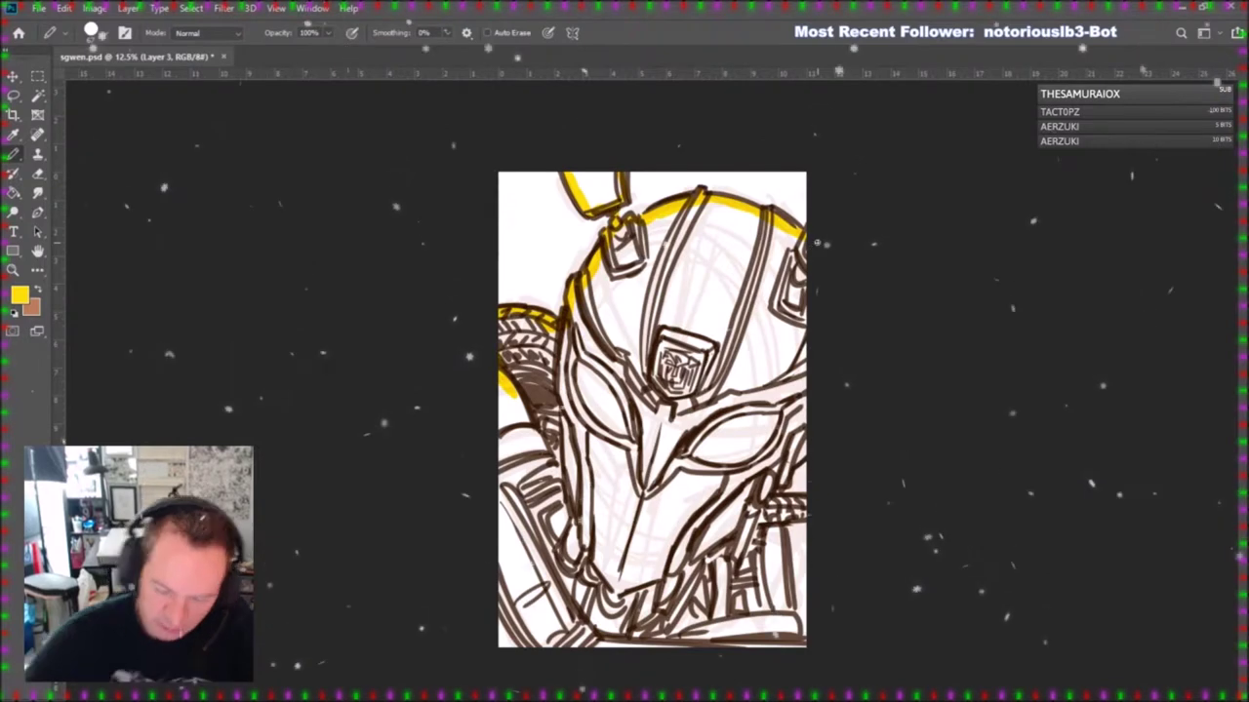
left_click_drag(792, 460, 804, 438)
mouse_move(772, 478)
left_mouse_down()
mouse_move(762, 499)
mouse_move(806, 505)
mouse_move(806, 522)
left_mouse_up()
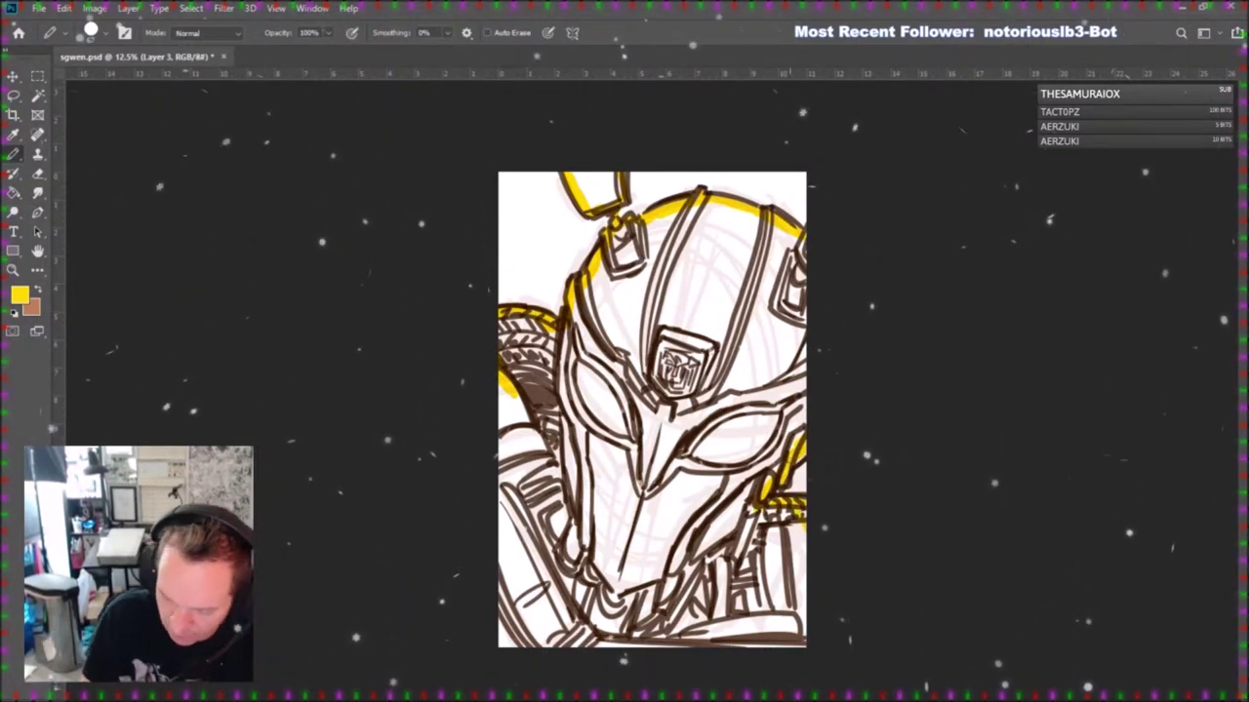
key("g")
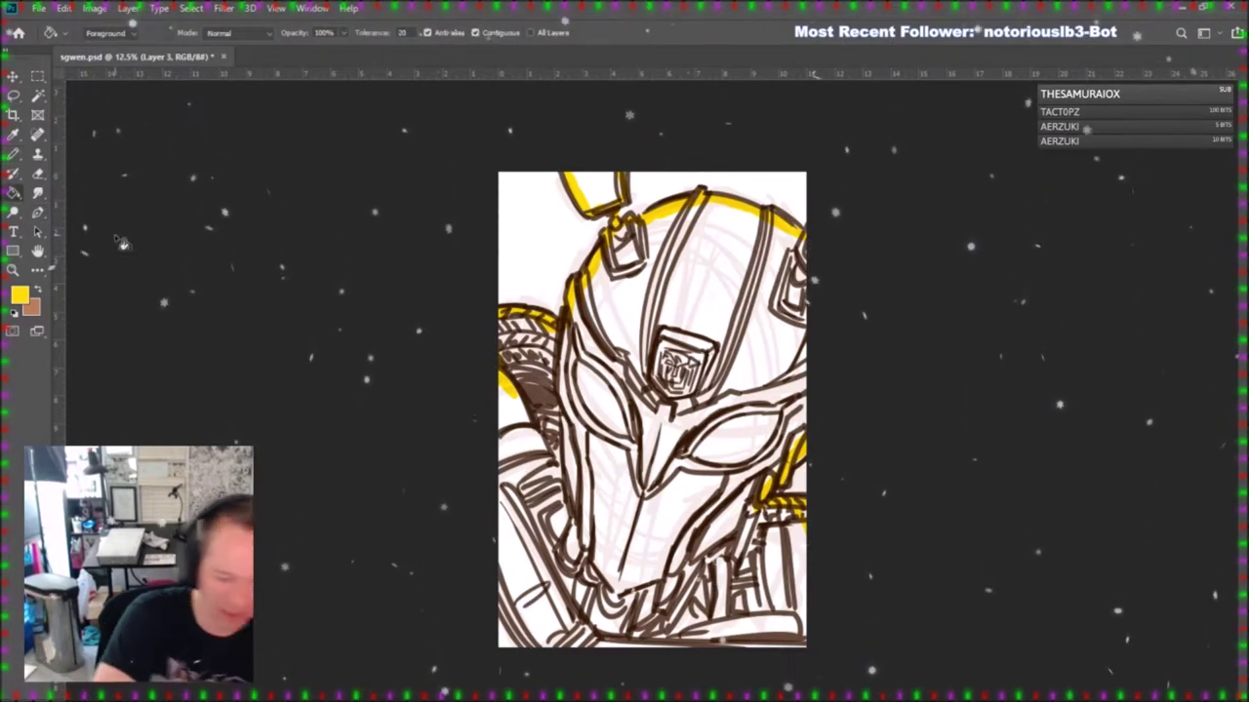
left_click(681, 445)
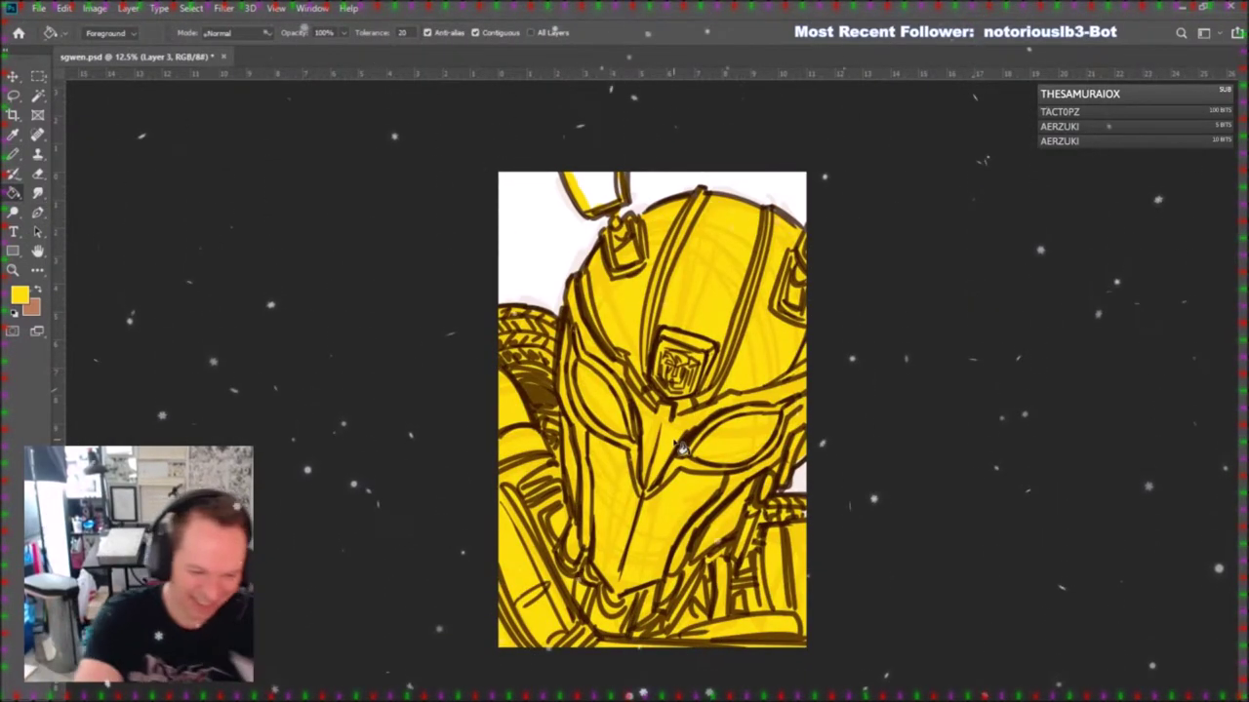
Set the foreground colour to bright blue and paint in both eye lenses with the Pencil.
key("b")
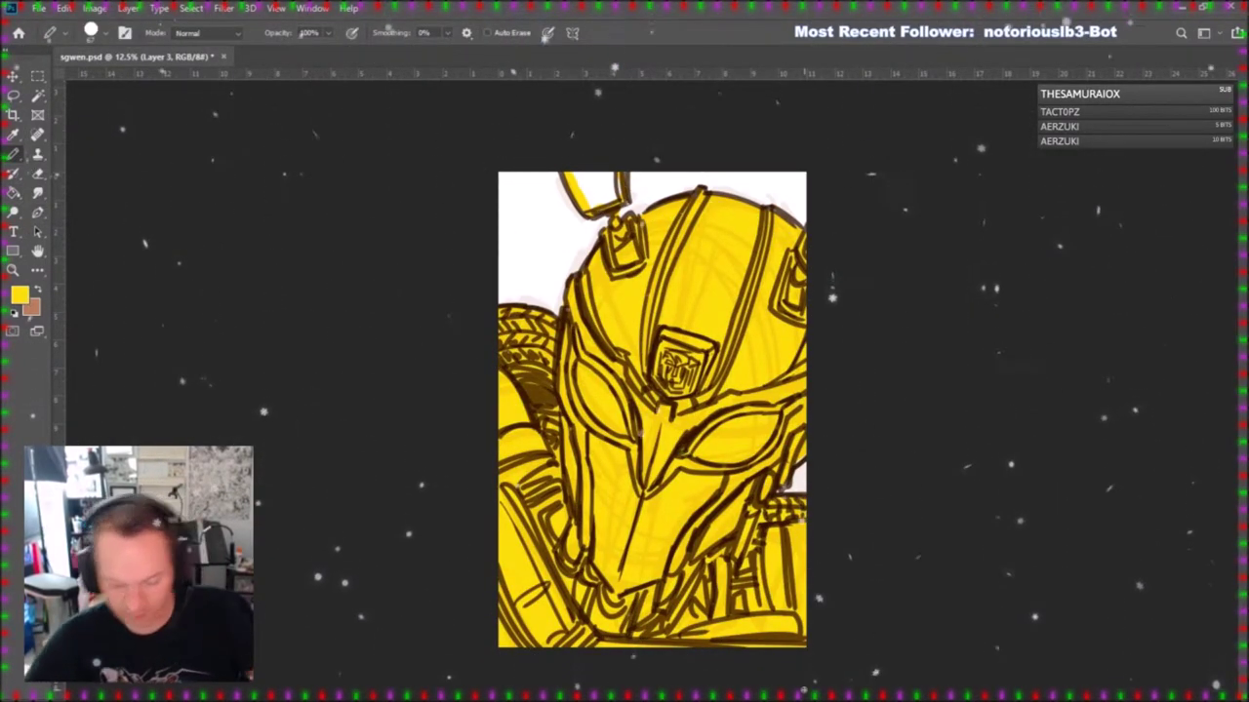
key("ctrl+0")
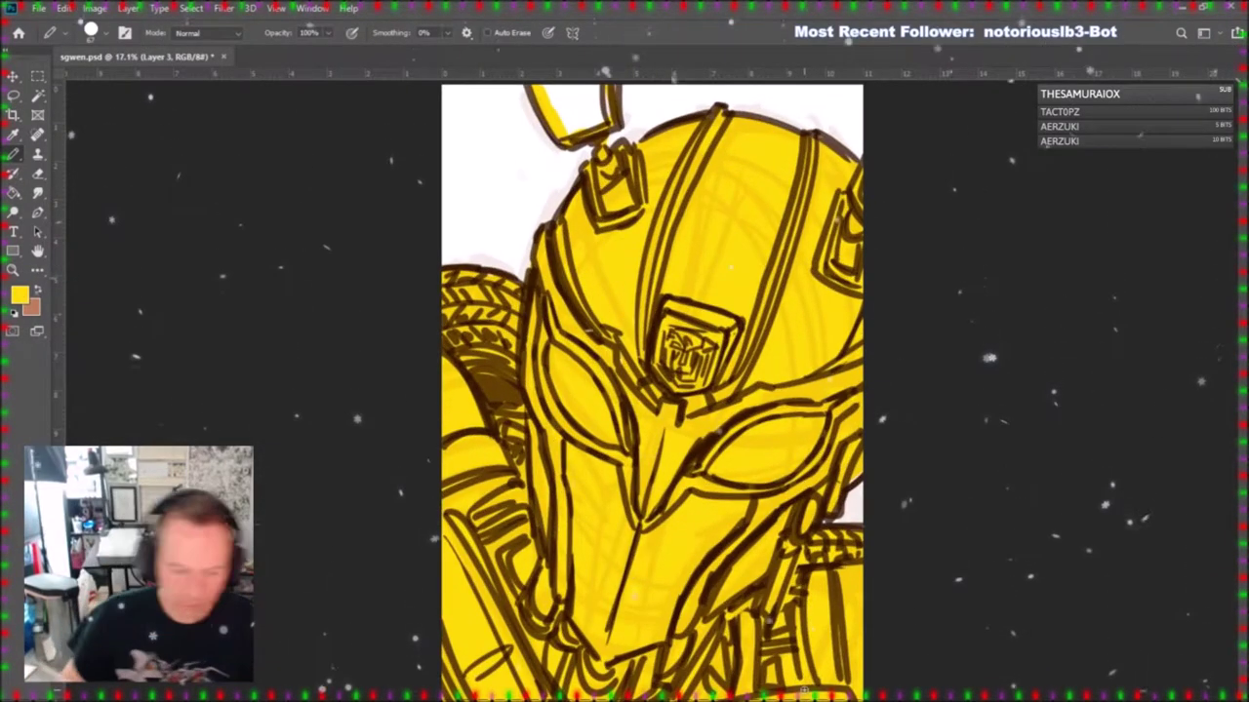
key("i")
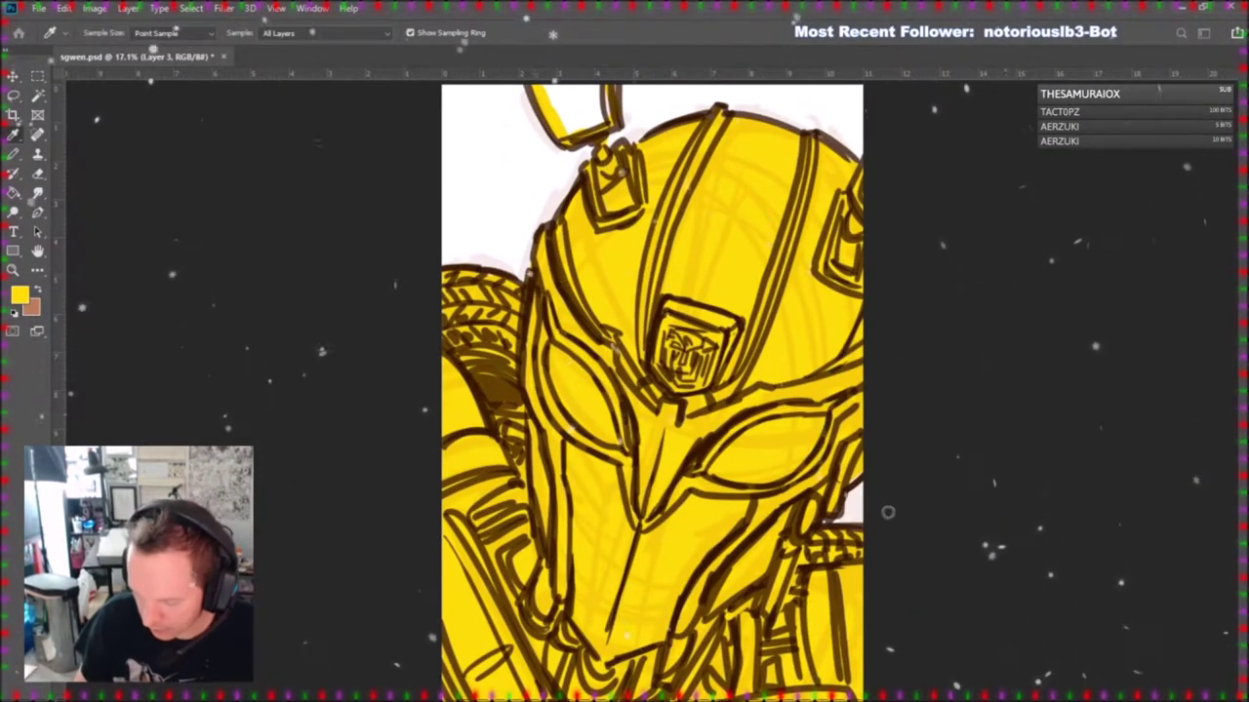
left_click(16, 154)
mouse_move(609, 441)
left_mouse_down()
mouse_move(576, 415)
mouse_move(554, 369)
mouse_move(554, 357)
mouse_move(566, 378)
mouse_move(571, 361)
left_mouse_up()
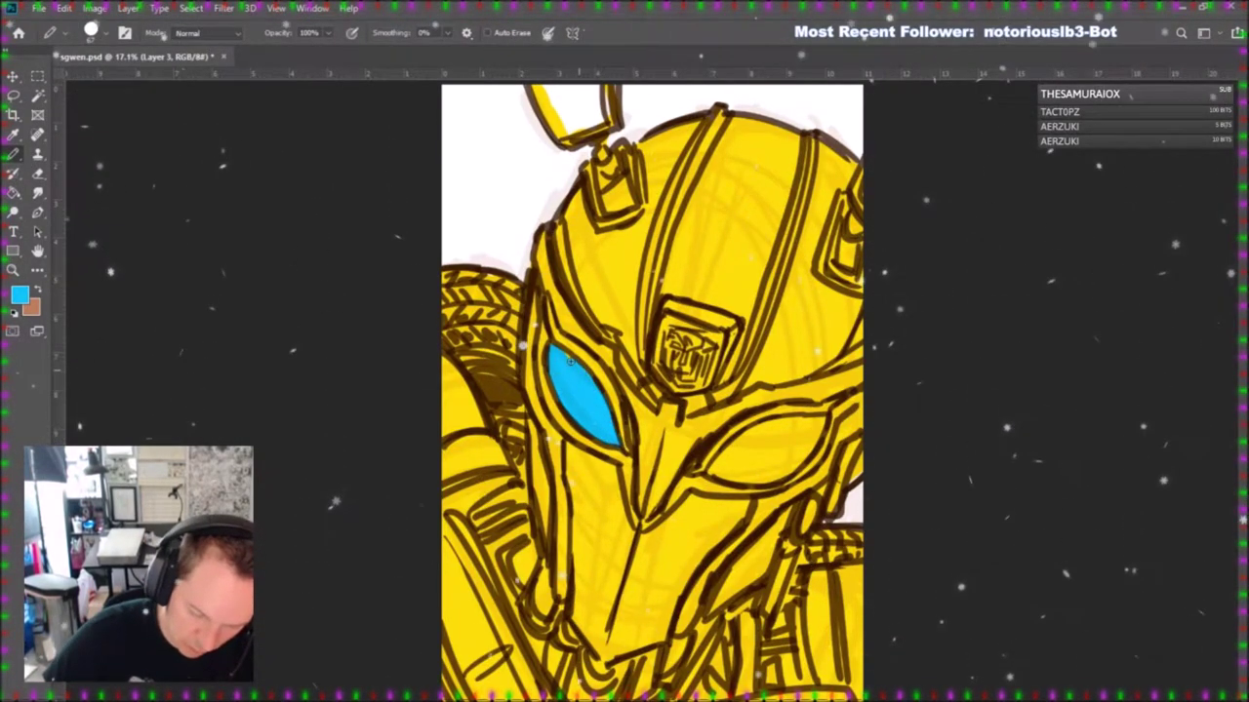
left_click_drag(710, 470, 775, 424)
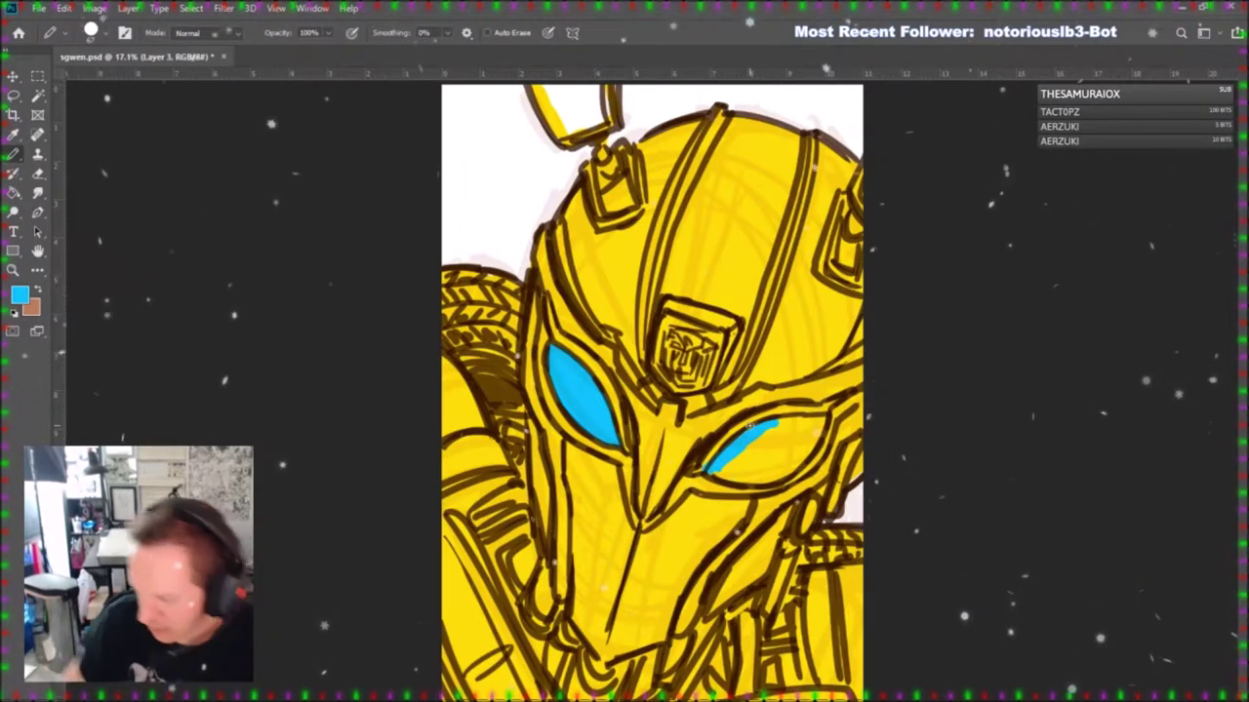
key("ctrl+z")
left_click_drag(723, 460, 712, 471)
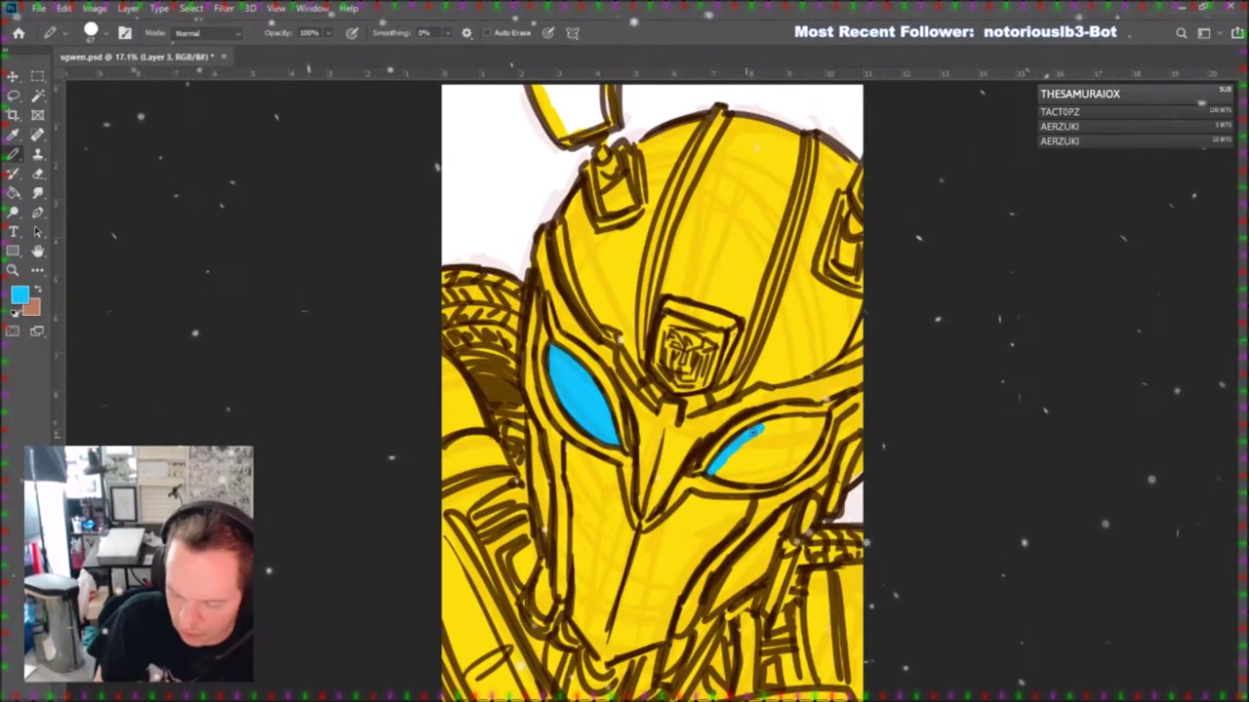
left_click_drag(796, 422, 824, 420)
mouse_move(783, 476)
left_mouse_down()
mouse_move(734, 476)
mouse_move(772, 446)
mouse_move(732, 456)
mouse_move(734, 468)
mouse_move(782, 454)
mouse_move(764, 477)
mouse_move(793, 429)
left_mouse_up()
key("b")
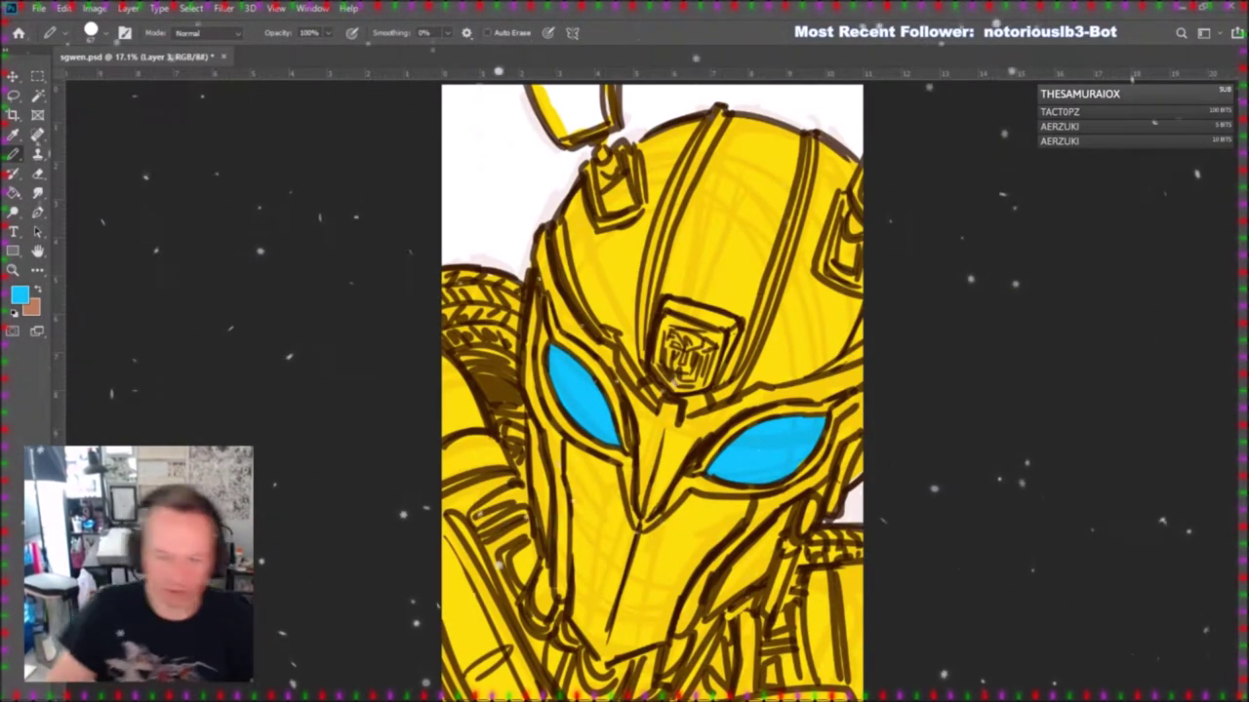
Paint the gaps beneath the forehead badge and the left antenna mount dark grey, and fill the rest of the left antenna yellow.
key("i")
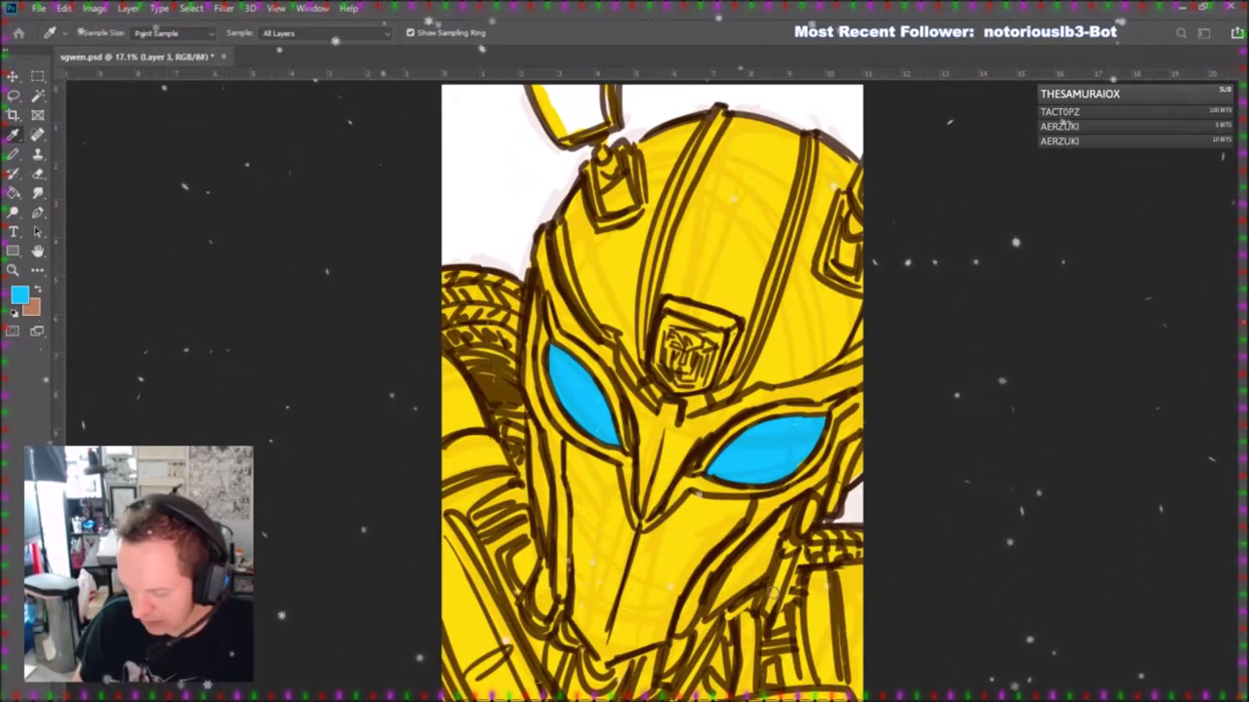
left_click(1066, 470)
key("b")
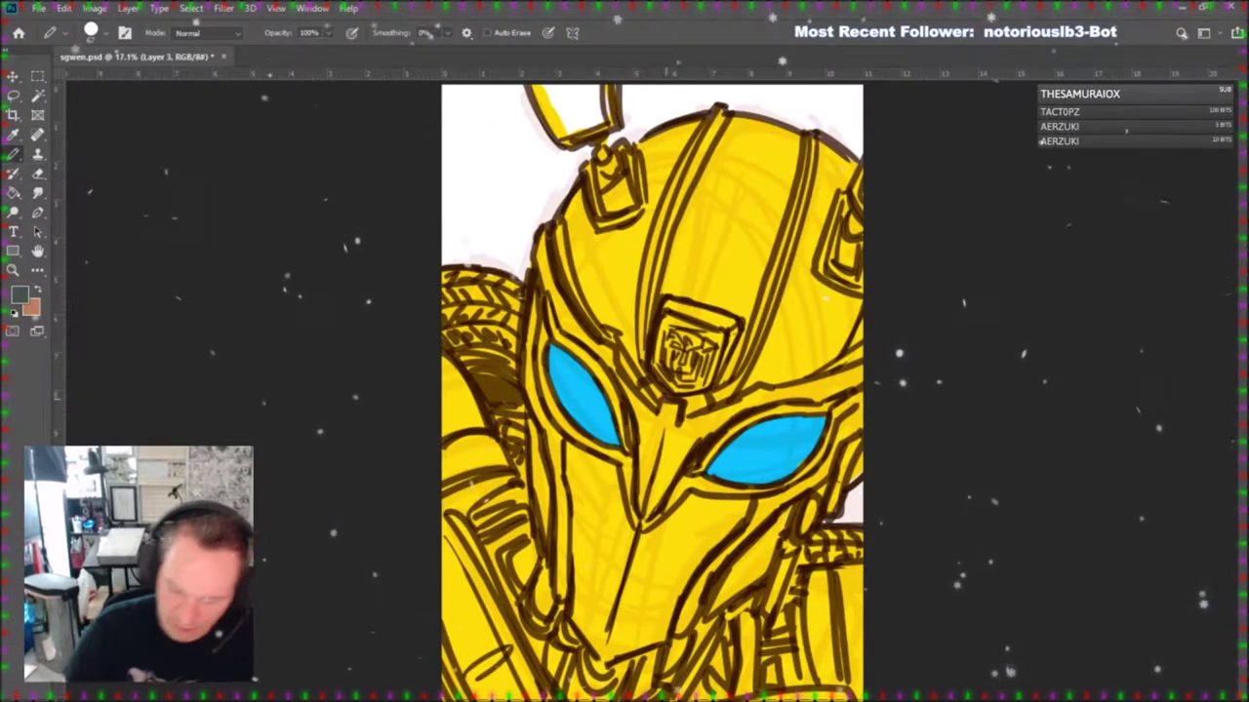
left_click_drag(692, 395, 700, 404)
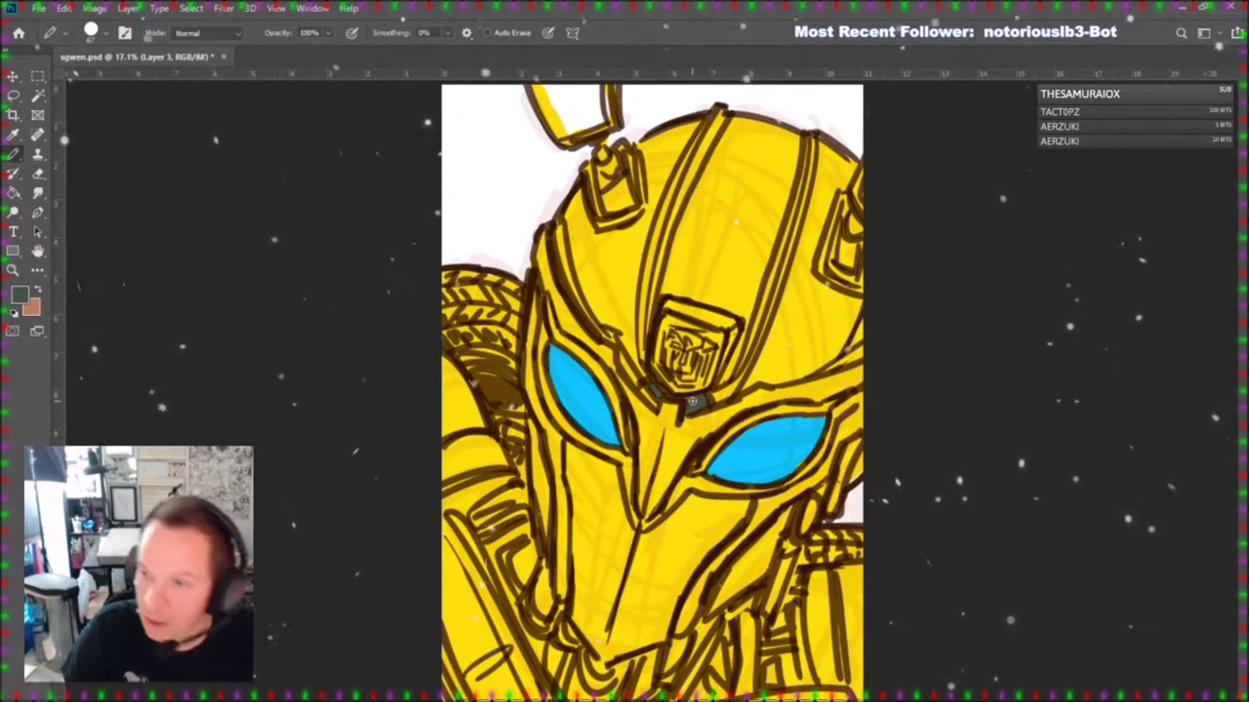
mouse_move(612, 205)
left_mouse_down()
mouse_move(609, 172)
mouse_move(634, 211)
left_mouse_up()
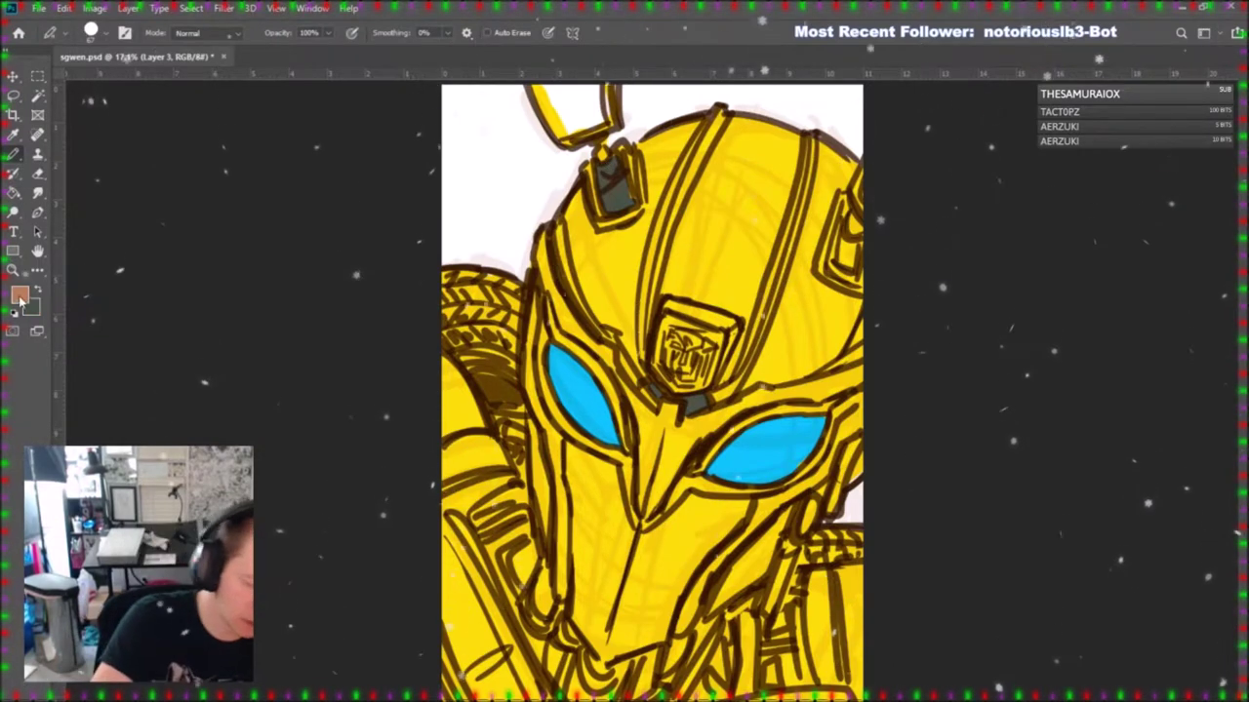
left_click(762, 188, "alt")
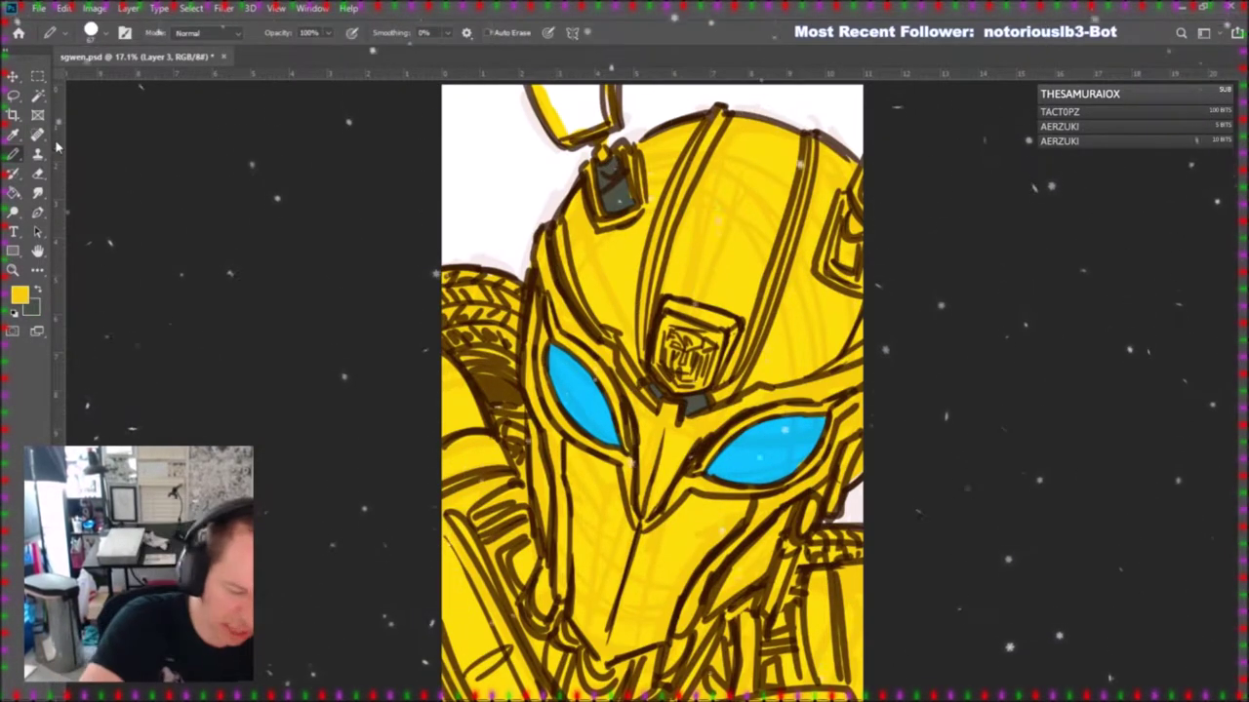
mouse_move(546, 106)
left_mouse_down()
mouse_move(578, 128)
mouse_move(609, 98)
left_mouse_up()
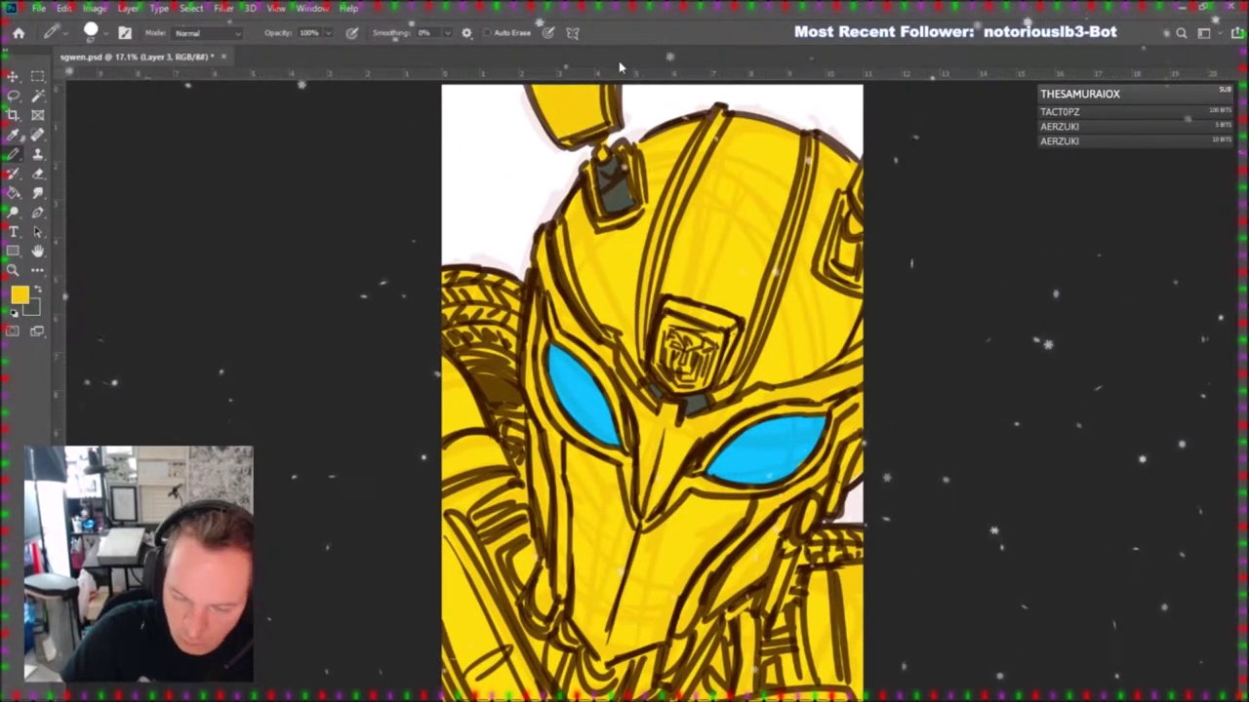
Paint the right antenna mount and the neck mechanics left of the mask and under the chin dark grey.
key("x")
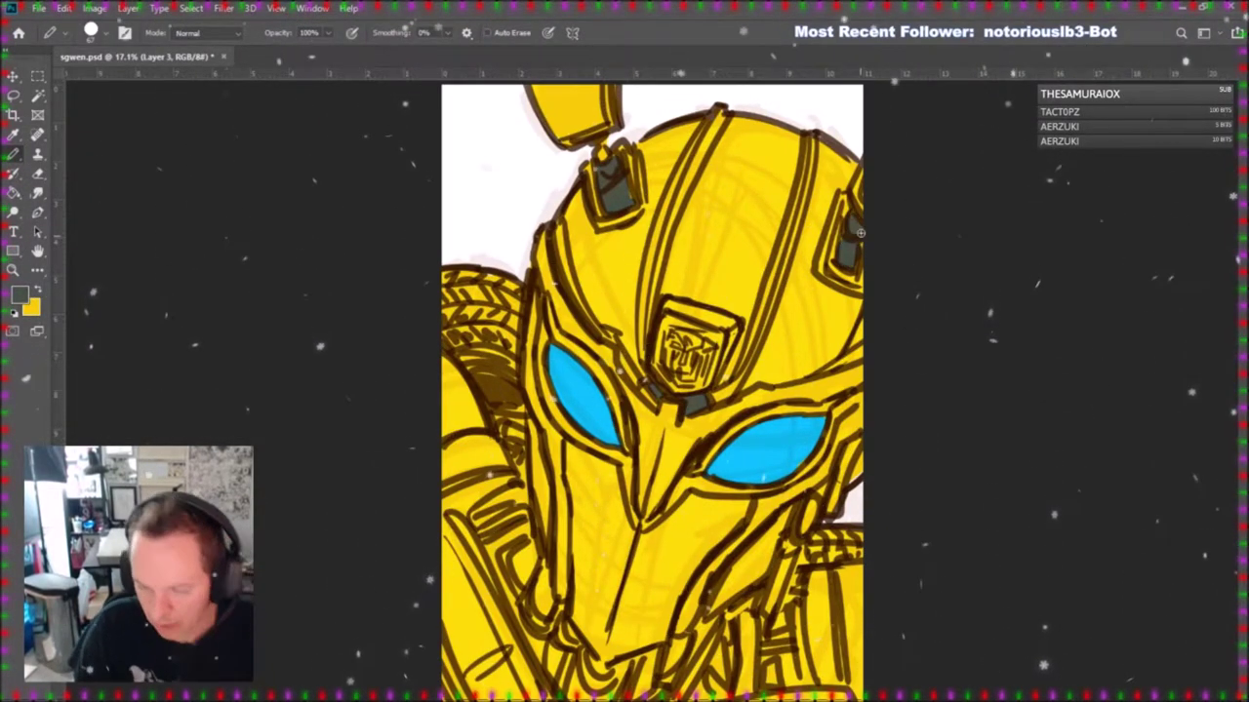
mouse_move(540, 649)
left_mouse_down()
mouse_move(483, 516)
mouse_move(492, 503)
mouse_move(502, 546)
mouse_move(551, 602)
left_mouse_up()
mouse_move(549, 661)
left_mouse_down()
mouse_move(577, 680)
mouse_move(566, 639)
left_mouse_up()
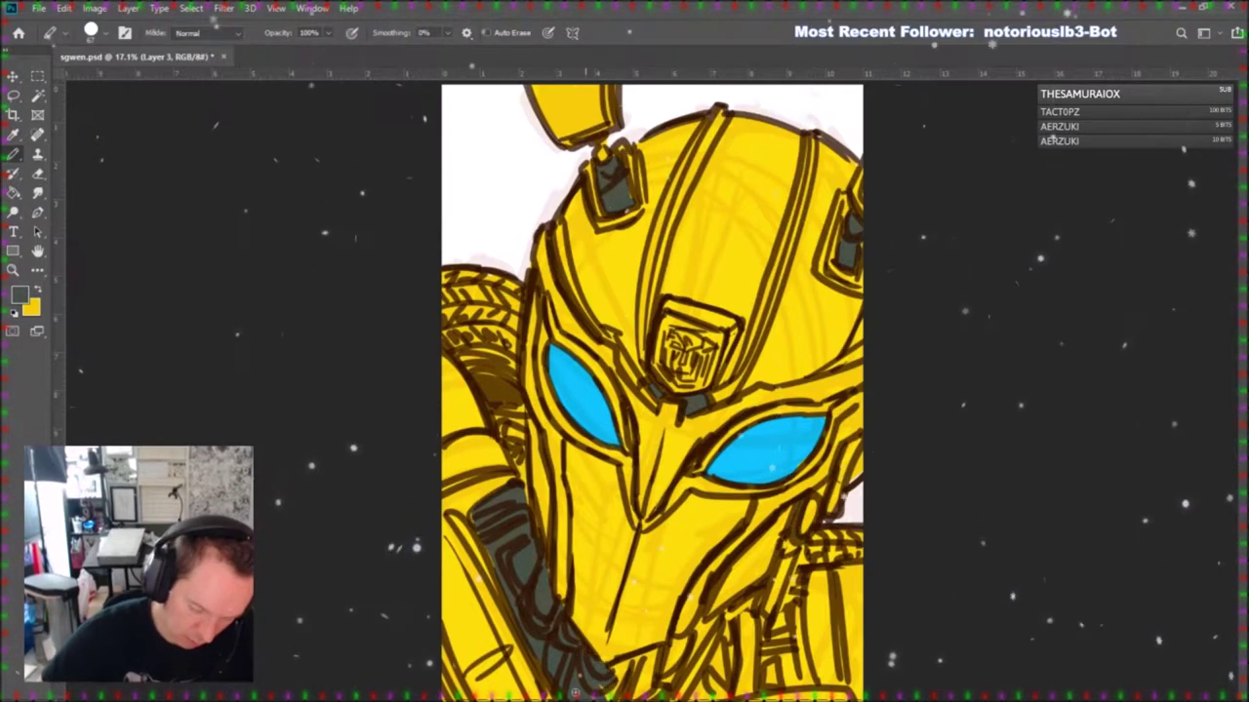
left_click_drag(591, 663, 688, 645)
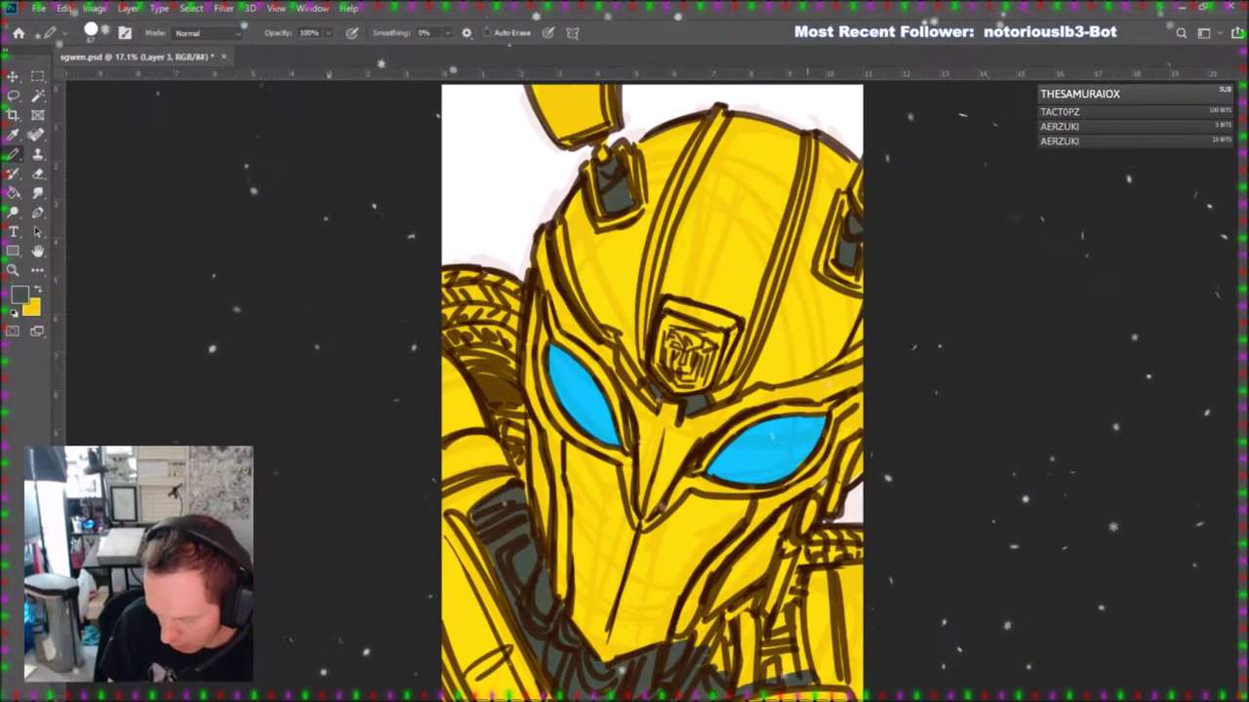
Outline the neck mechanics right of the chin in dark grey and fill the enclosed area with the same grey.
left_click_drag(800, 651, 792, 599)
mouse_move(710, 630)
left_mouse_down()
mouse_move(697, 644)
mouse_move(757, 599)
mouse_move(799, 656)
left_mouse_up()
key("ctrl+z")
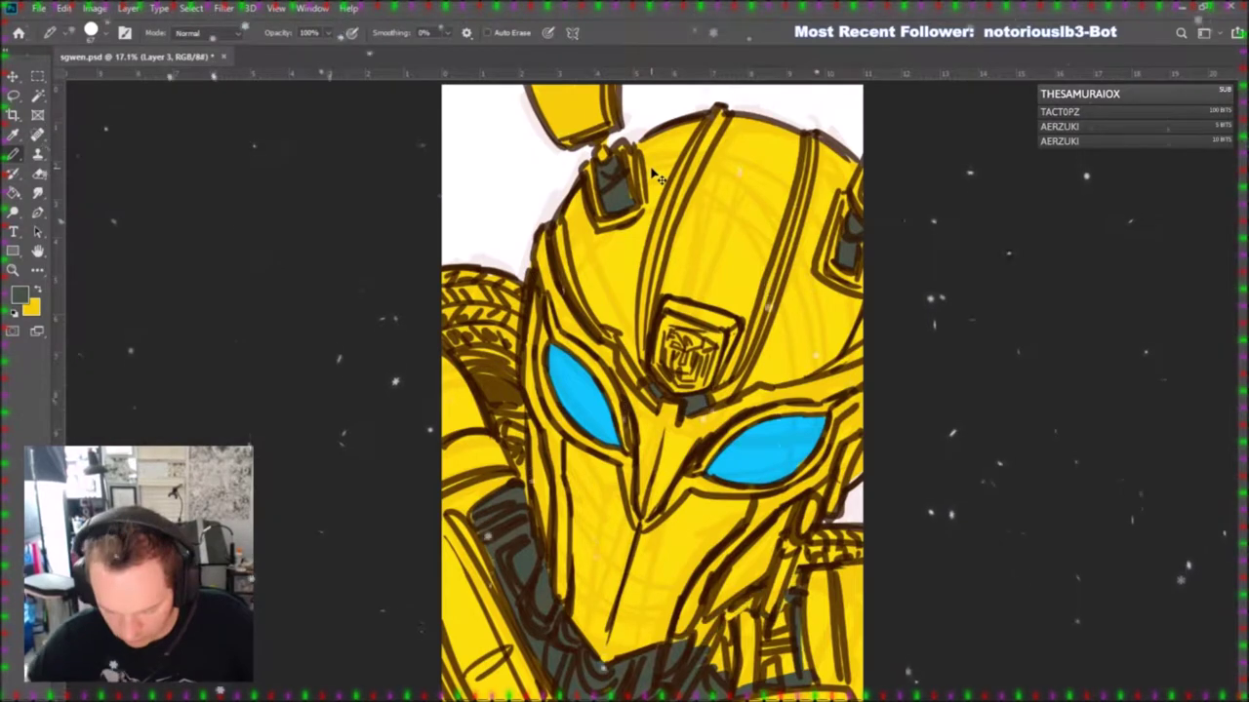
mouse_move(784, 605)
left_mouse_down()
mouse_move(703, 625)
mouse_move(736, 630)
mouse_move(811, 505)
left_mouse_up()
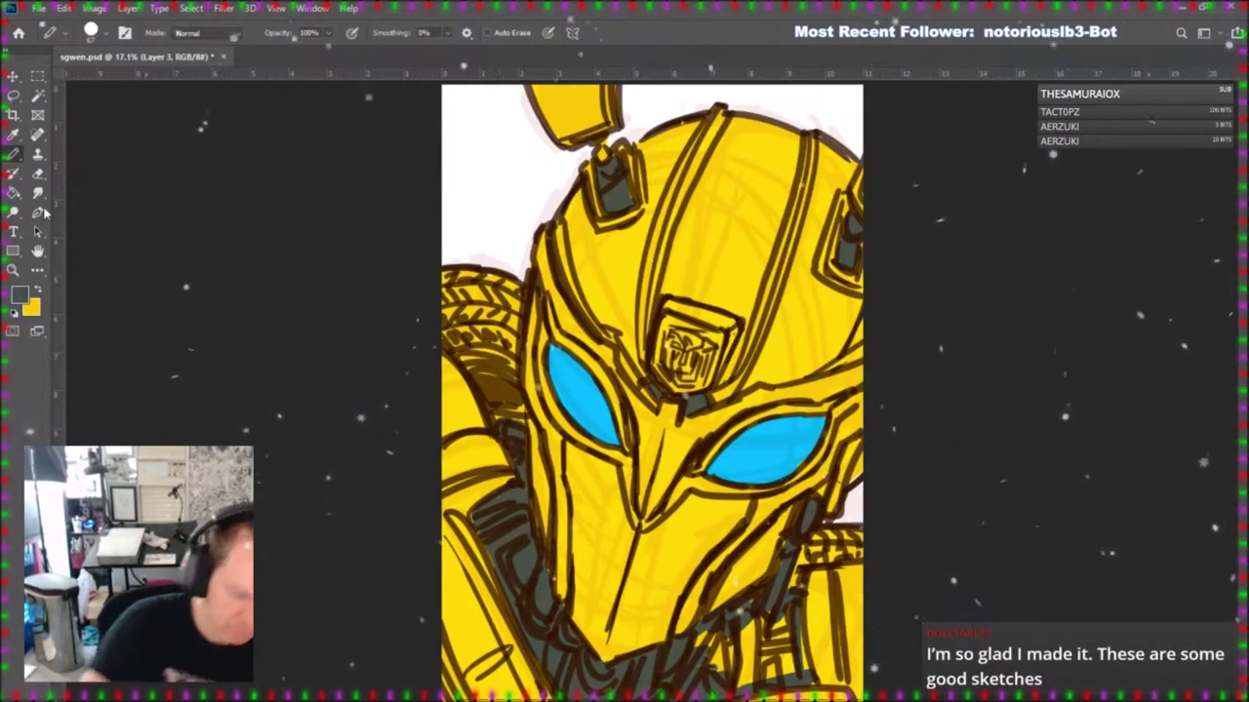
key("g")
left_click(753, 661)
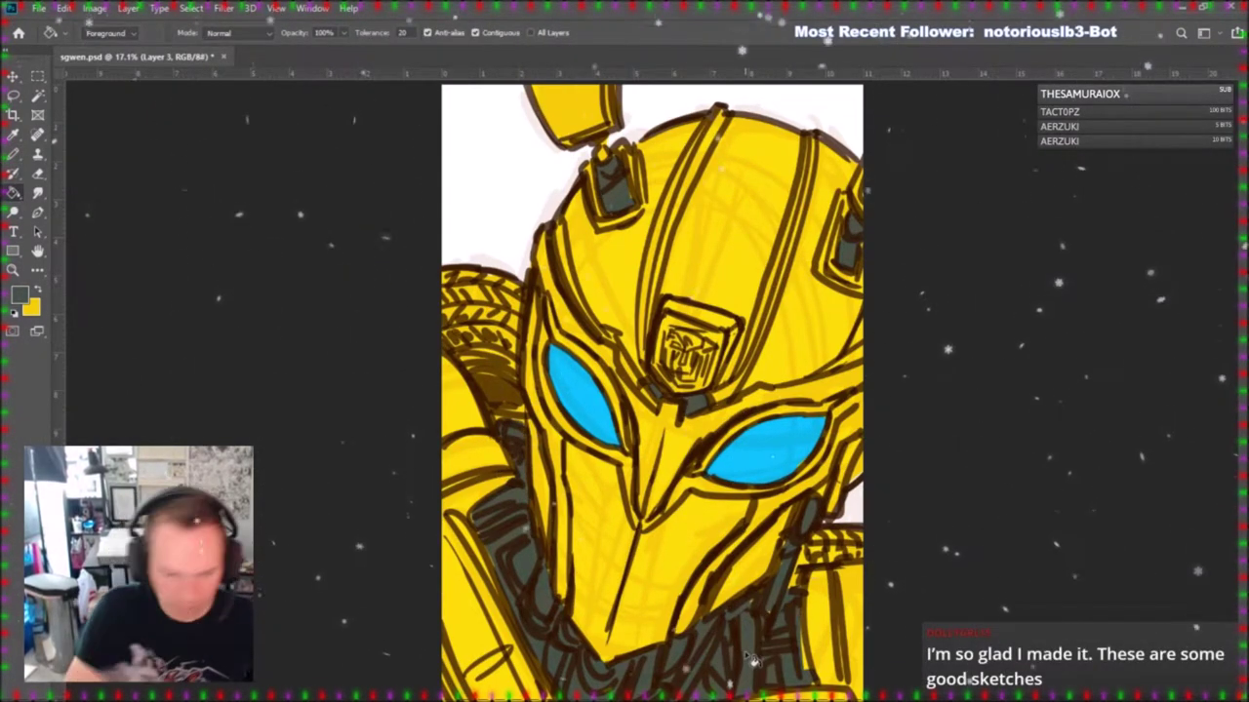
Paint the rims around the eyes and the narrow grooves along both sides of the mask dark grey.
key("b")
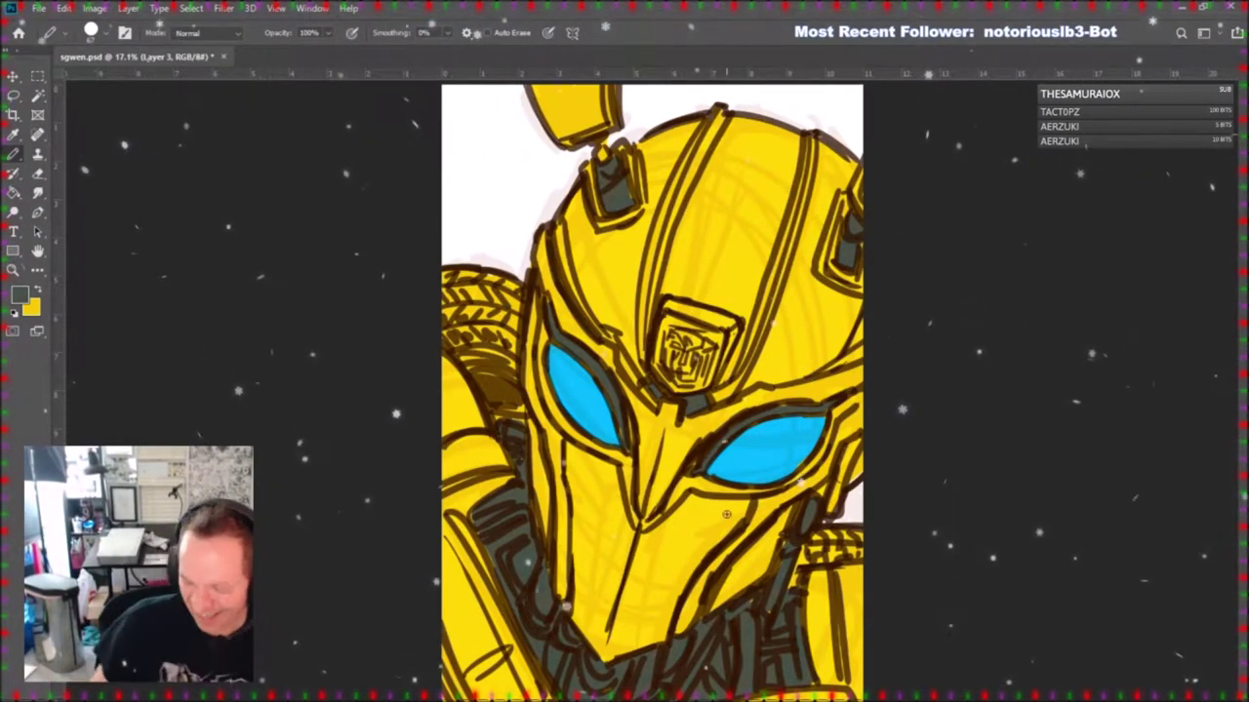
left_click_drag(741, 558, 711, 605)
left_click_drag(545, 480, 550, 532)
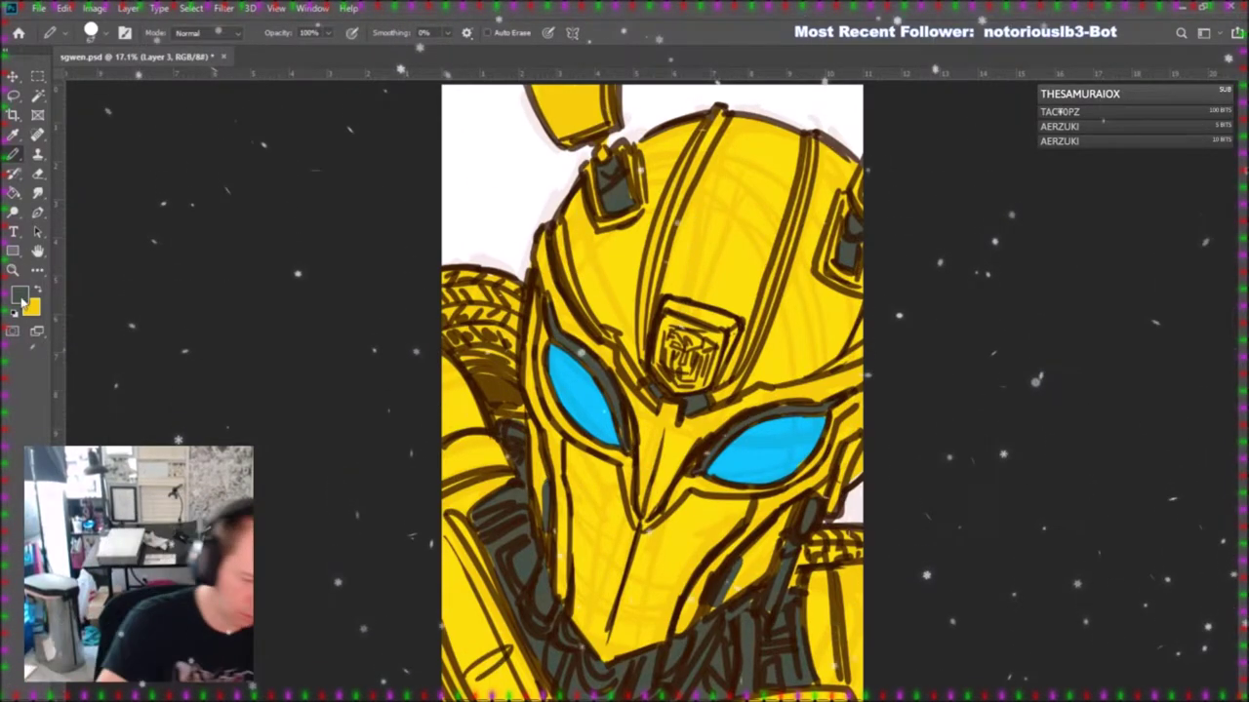
Set the foreground colour to black and paint over the whole tire behind the left side of the head.
key("i")
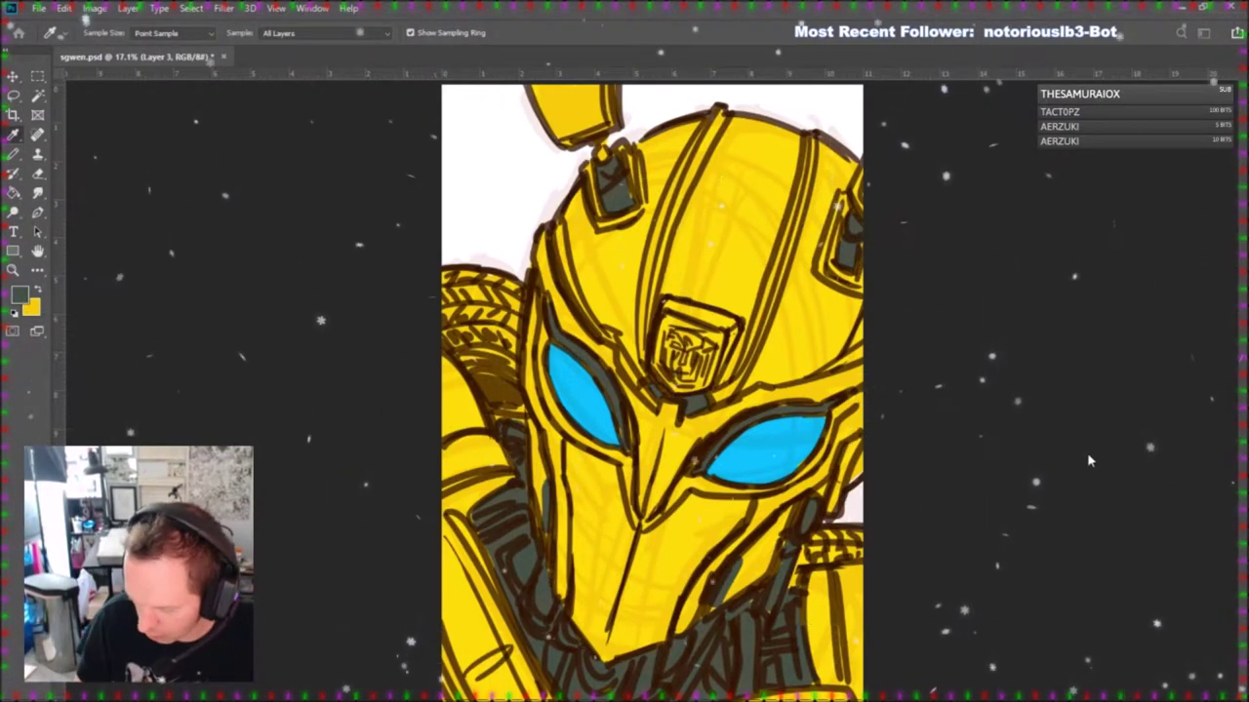
left_click(785, 624)
key("b")
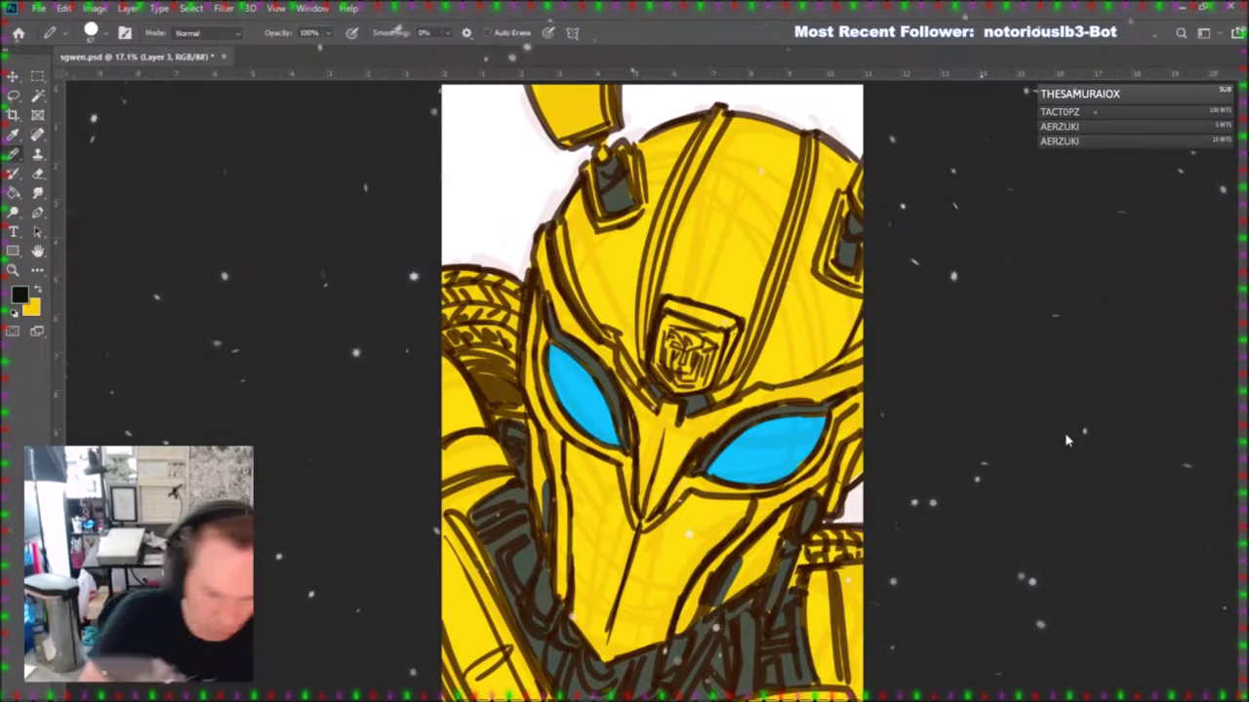
mouse_move(480, 364)
left_mouse_down()
mouse_move(501, 404)
mouse_move(485, 357)
mouse_move(515, 407)
mouse_move(490, 406)
mouse_move(517, 296)
mouse_move(513, 369)
mouse_move(498, 318)
mouse_move(489, 334)
mouse_move(478, 322)
mouse_move(474, 341)
mouse_move(462, 303)
mouse_move(458, 341)
mouse_move(447, 291)
mouse_move(446, 338)
mouse_move(476, 273)
left_mouse_up()
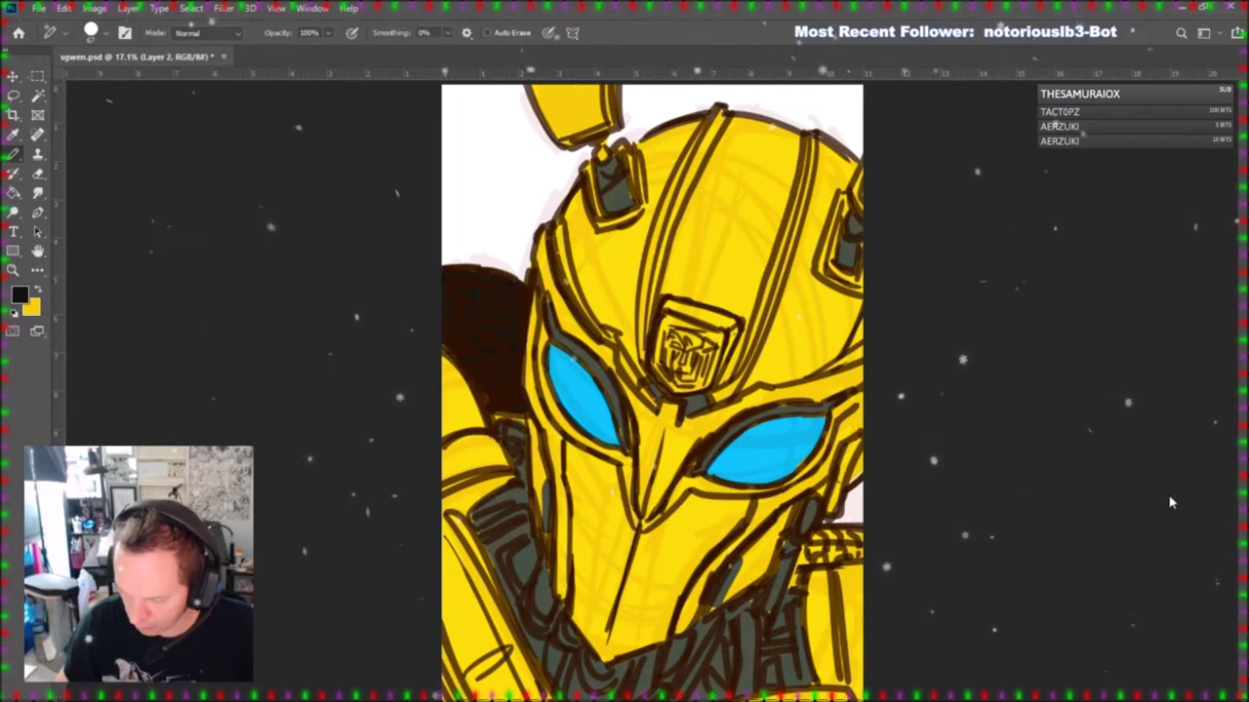
Hide the rough sketch and duplicate the line art layer, Layer 2.
left_click(985, 506)
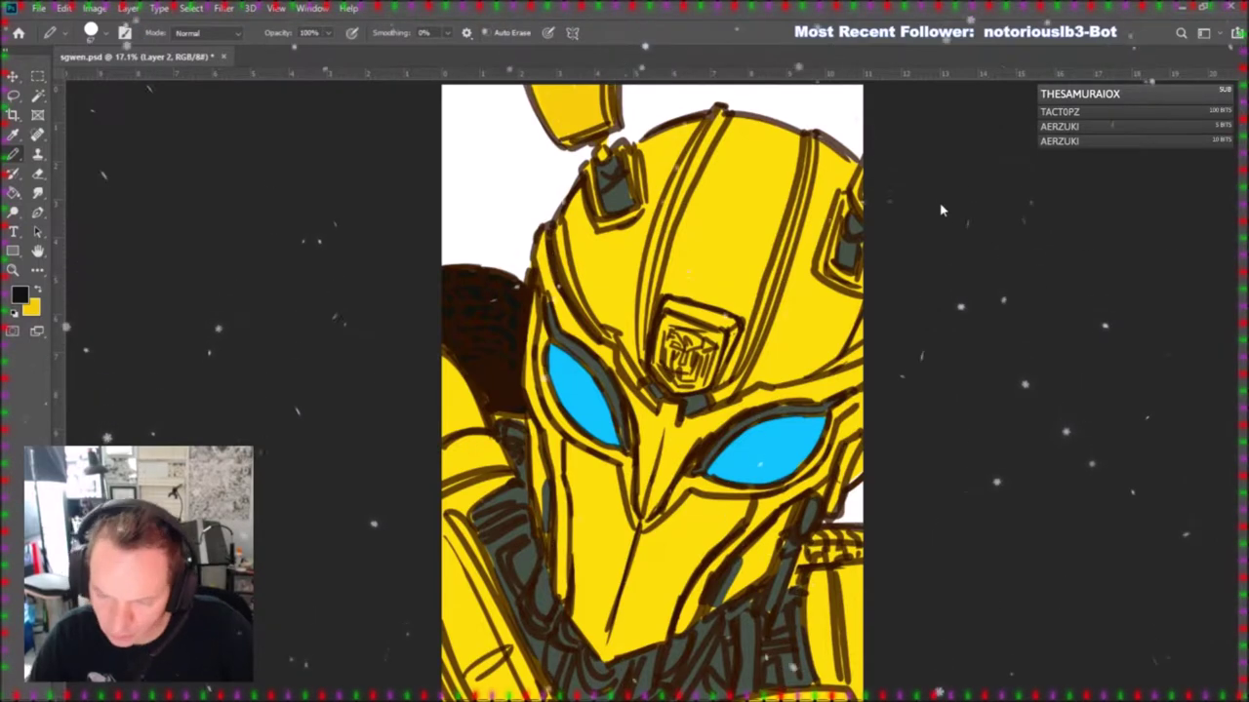
key("ctrl+j")
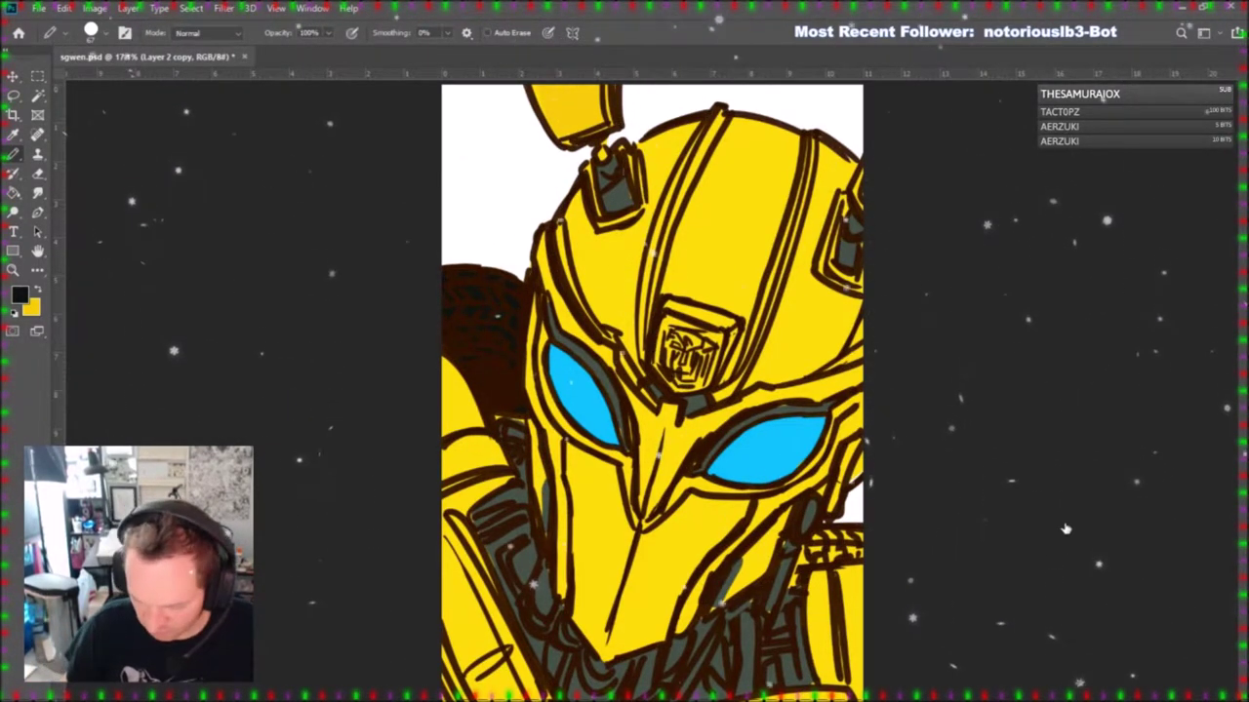
key("i")
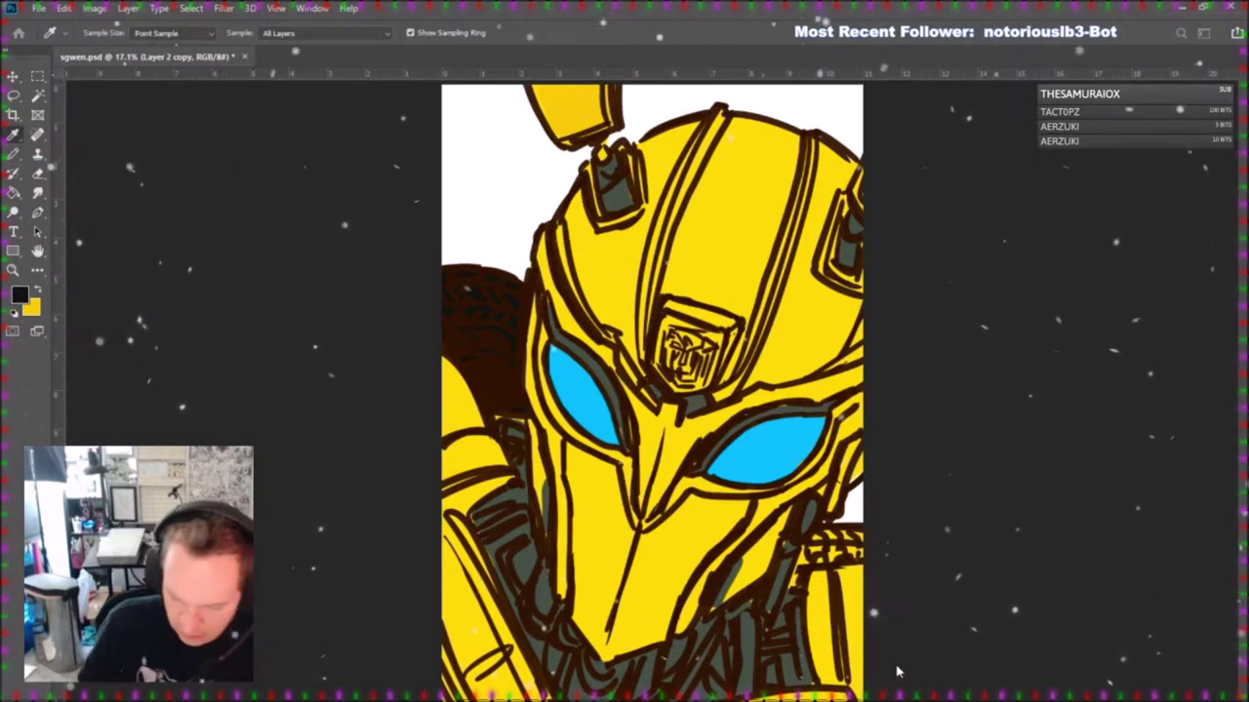
key("b")
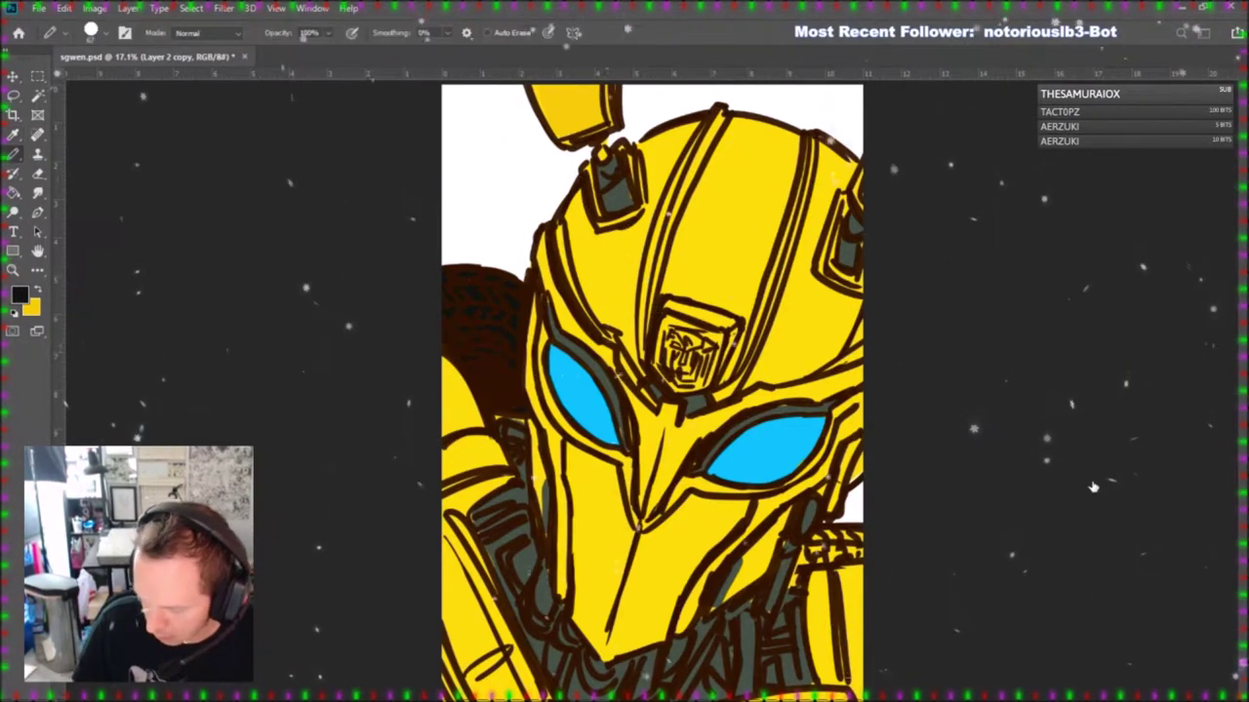
Select the connected line art on the duplicate with the Magic Wand and recolour the tread lines of both tires dark grey.
left_click(36, 99)
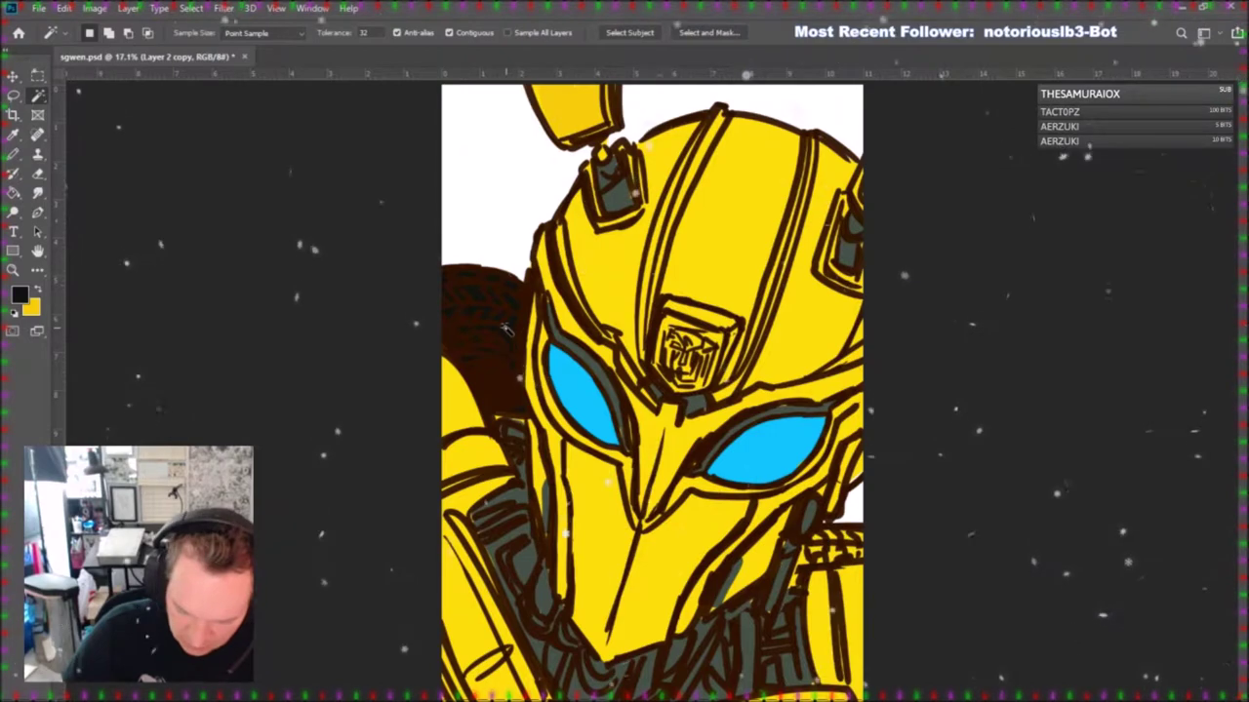
left_click(507, 337)
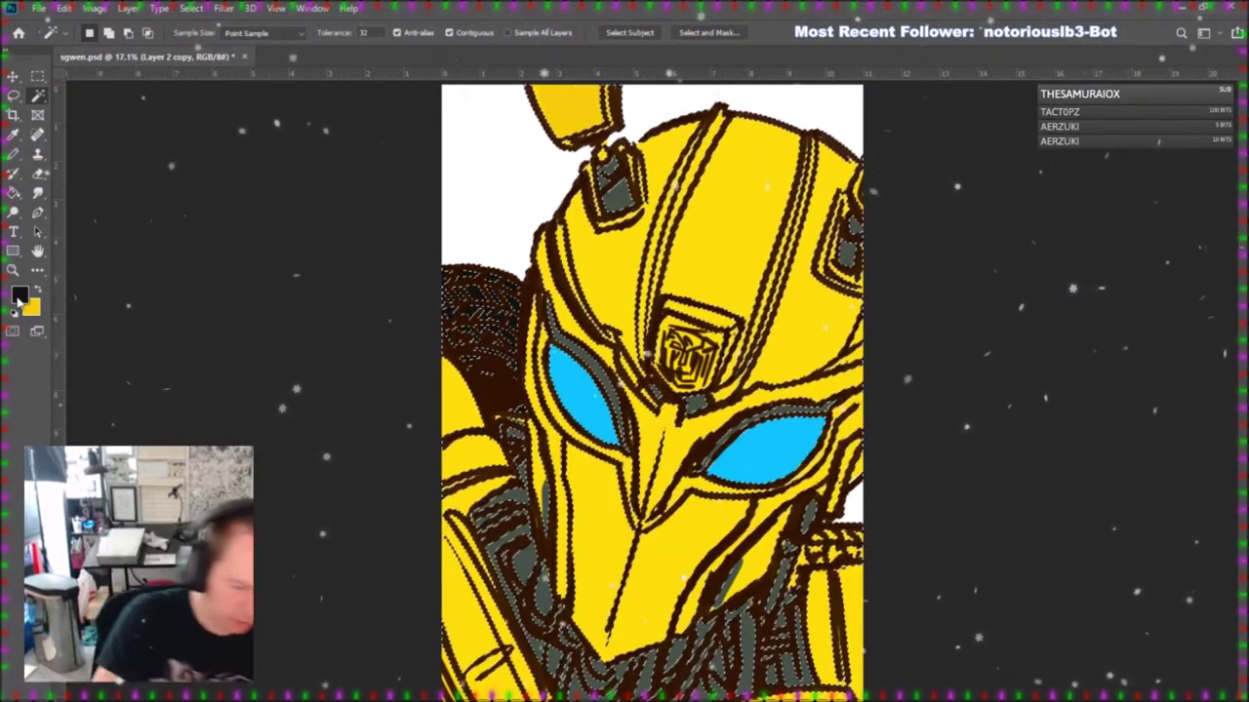
key("i")
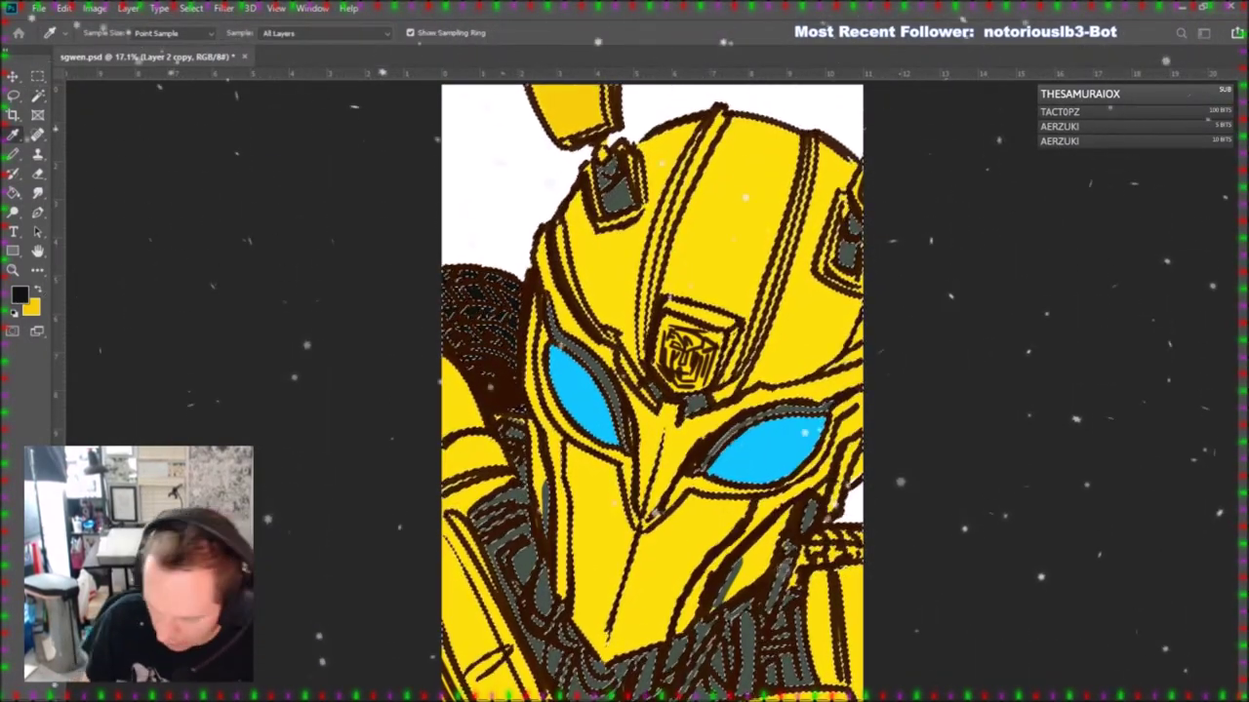
key("w")
left_click(13, 155)
mouse_move(488, 281)
left_mouse_down()
mouse_move(473, 341)
mouse_move(462, 310)
left_mouse_up()
mouse_move(478, 265)
left_mouse_down()
mouse_move(480, 297)
mouse_move(499, 314)
left_mouse_up()
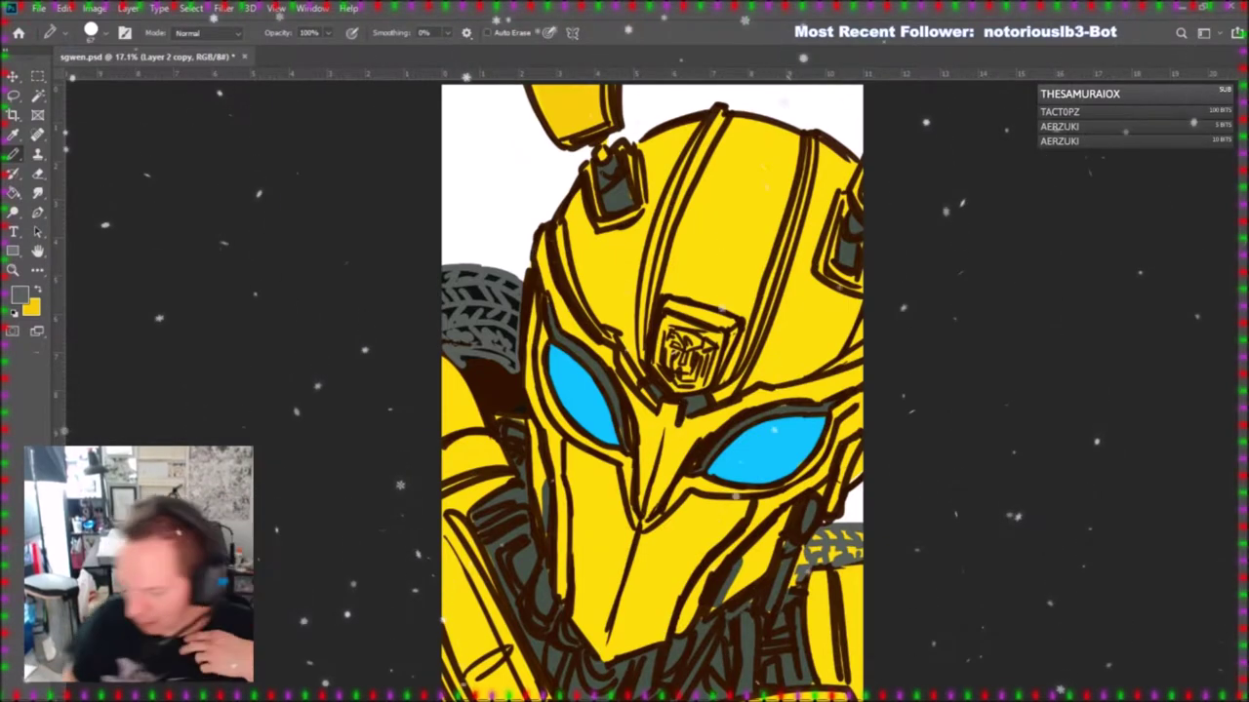
Switch to Layer 2, set the foreground colour to black, and paint the gaps between the right tire's tread lines.
key("alt+[")
left_click(31, 292)
key("i")
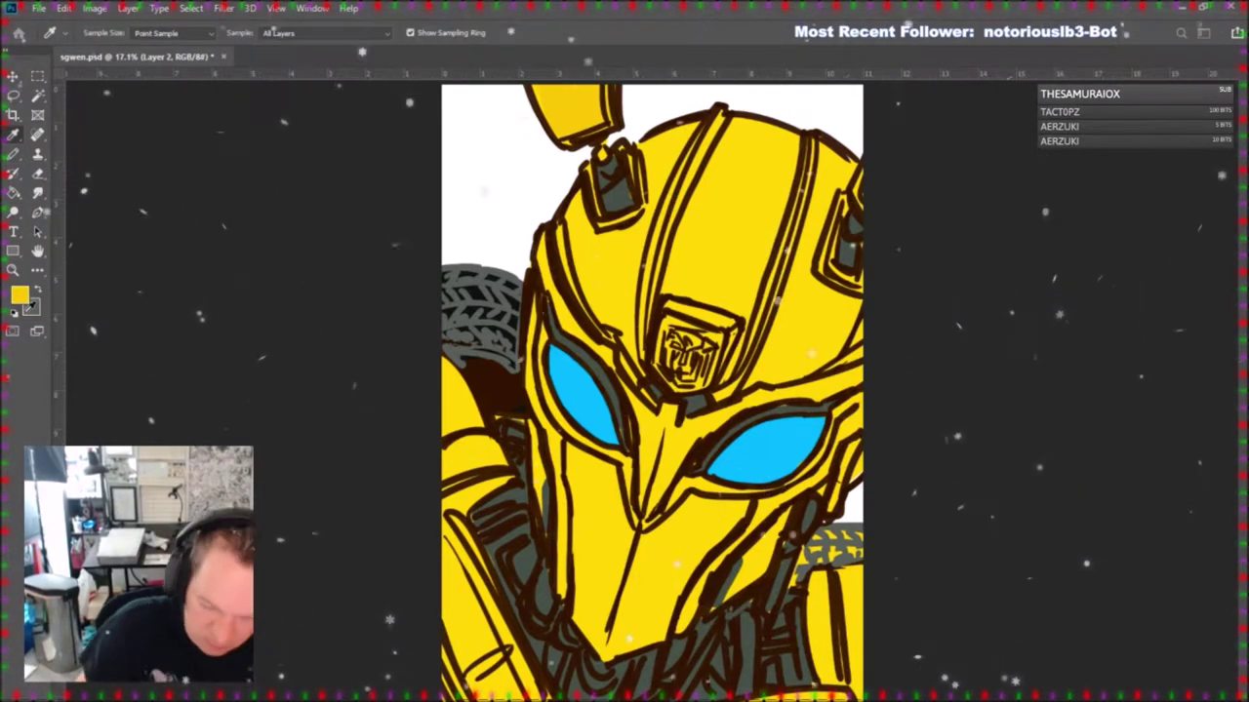
key("x")
key("b")
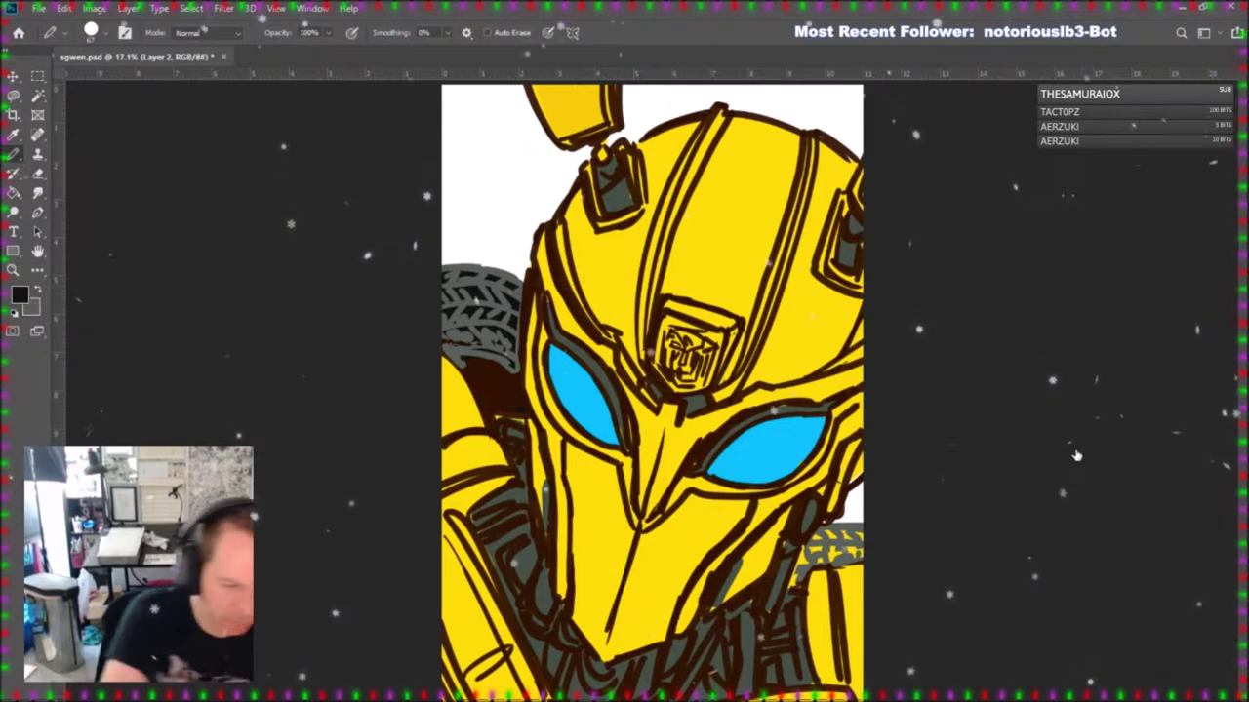
mouse_move(816, 548)
left_mouse_down()
mouse_move(802, 570)
mouse_move(811, 551)
mouse_move(854, 552)
mouse_move(845, 533)
left_mouse_up()
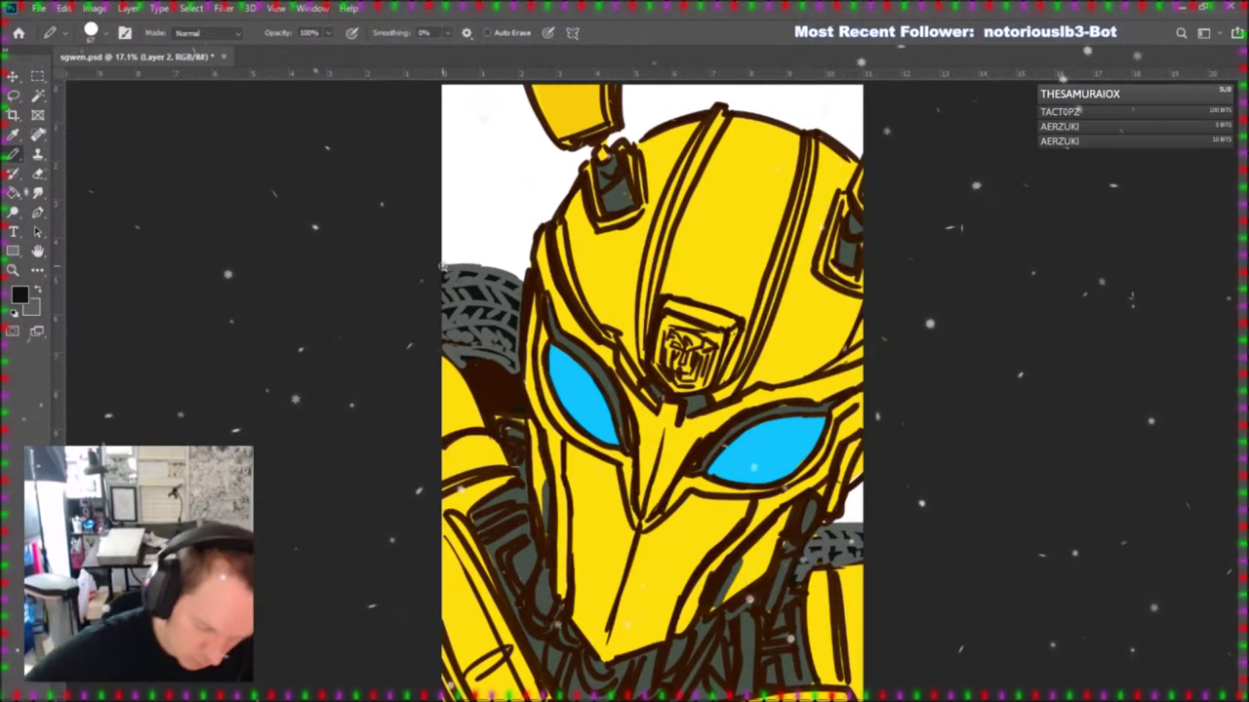
Paint black rims along the upper edges of both tires on Layer 2.
left_click_drag(472, 263, 519, 275)
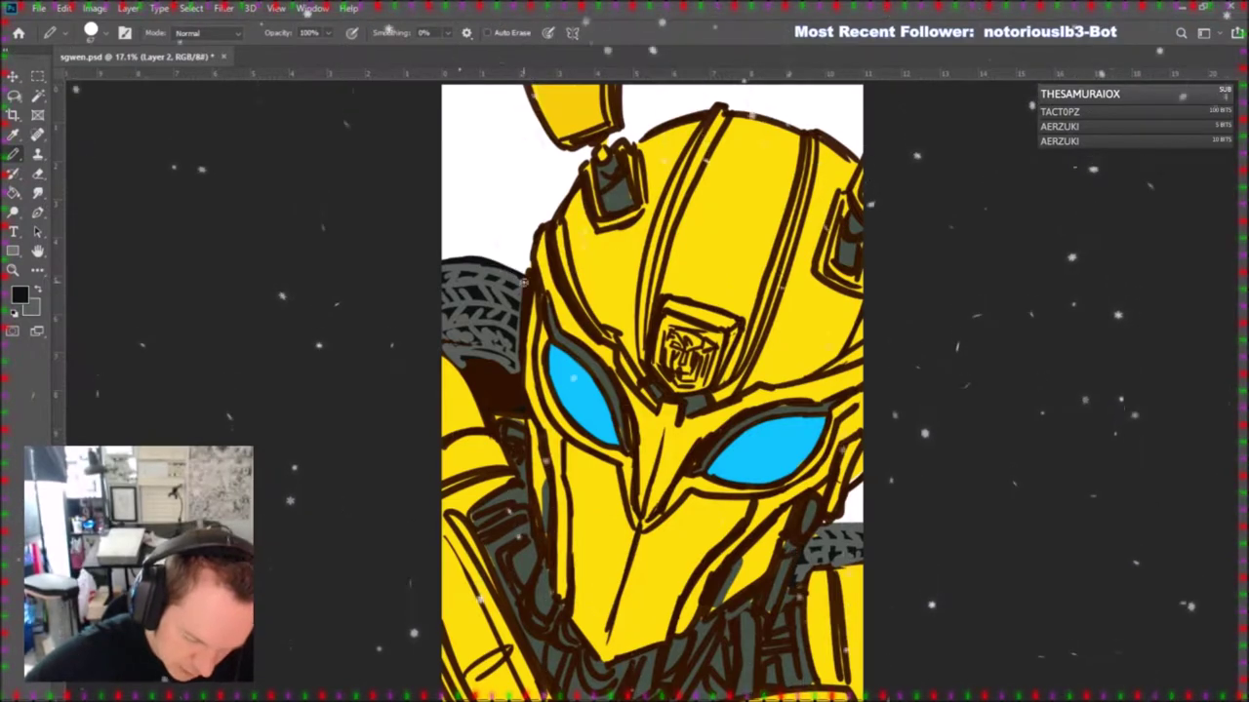
left_click_drag(442, 261, 520, 273)
left_click_drag(821, 529, 862, 521)
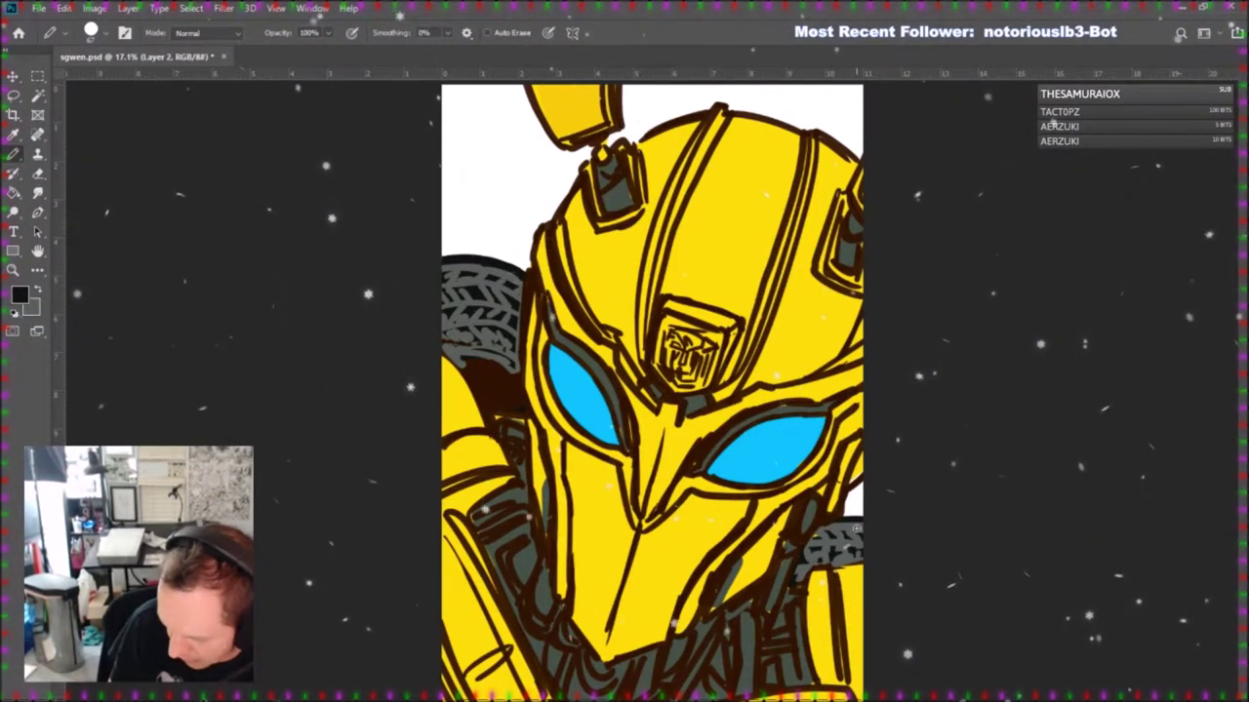
left_click(38, 174)
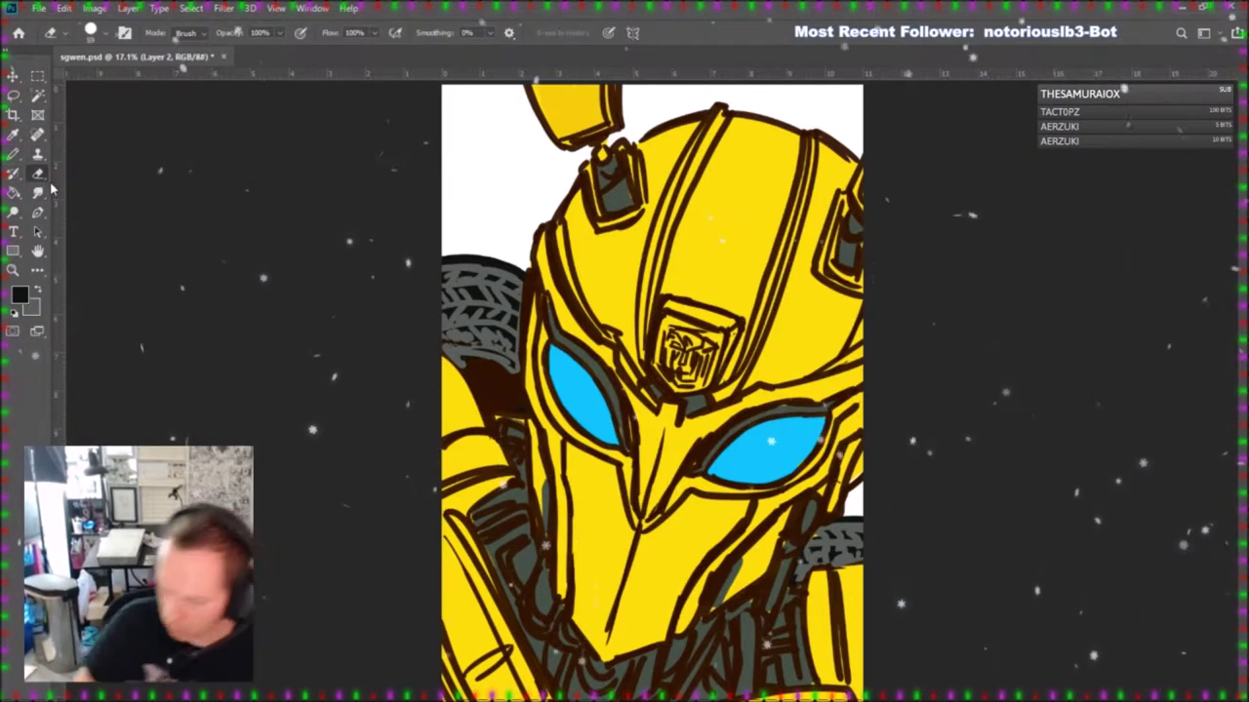
Choose a near-black grey, select all the grey mechanical areas on Layer 3 with a non-contiguous Magic Wand selection, and paint shadows over them.
key("ctrl+j")
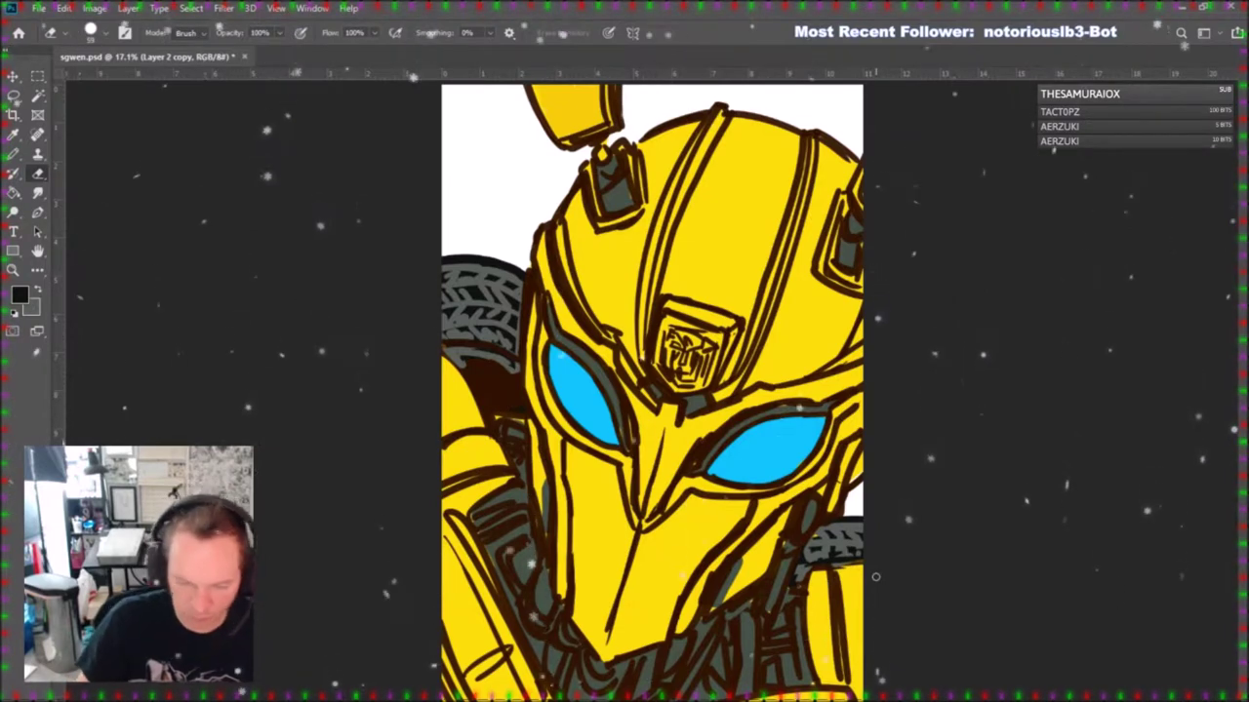
key("i")
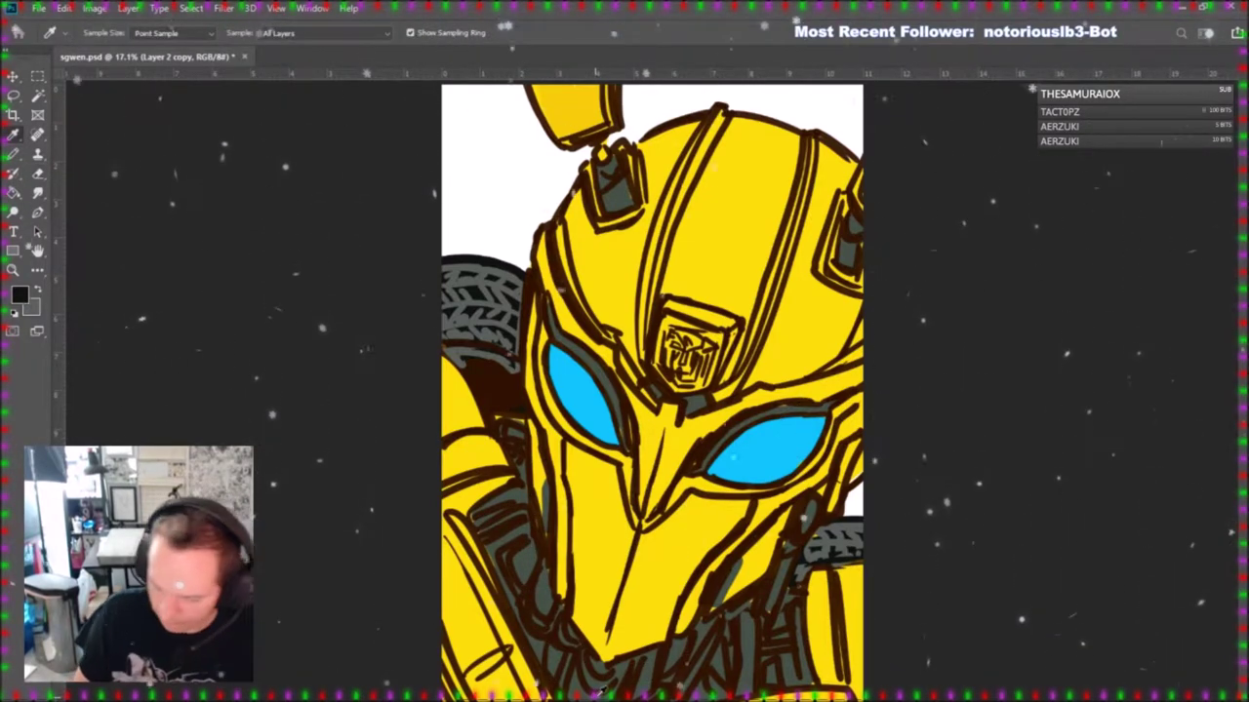
key("b")
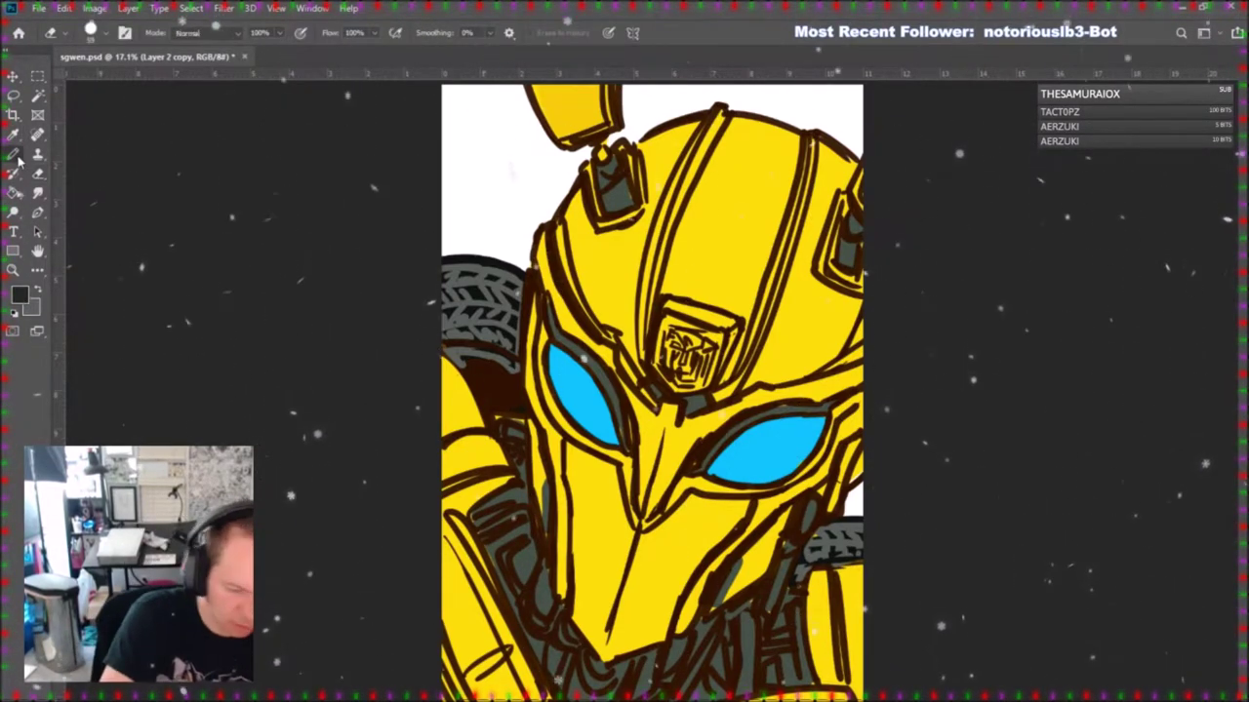
key("ctrl+shift+alt+n")
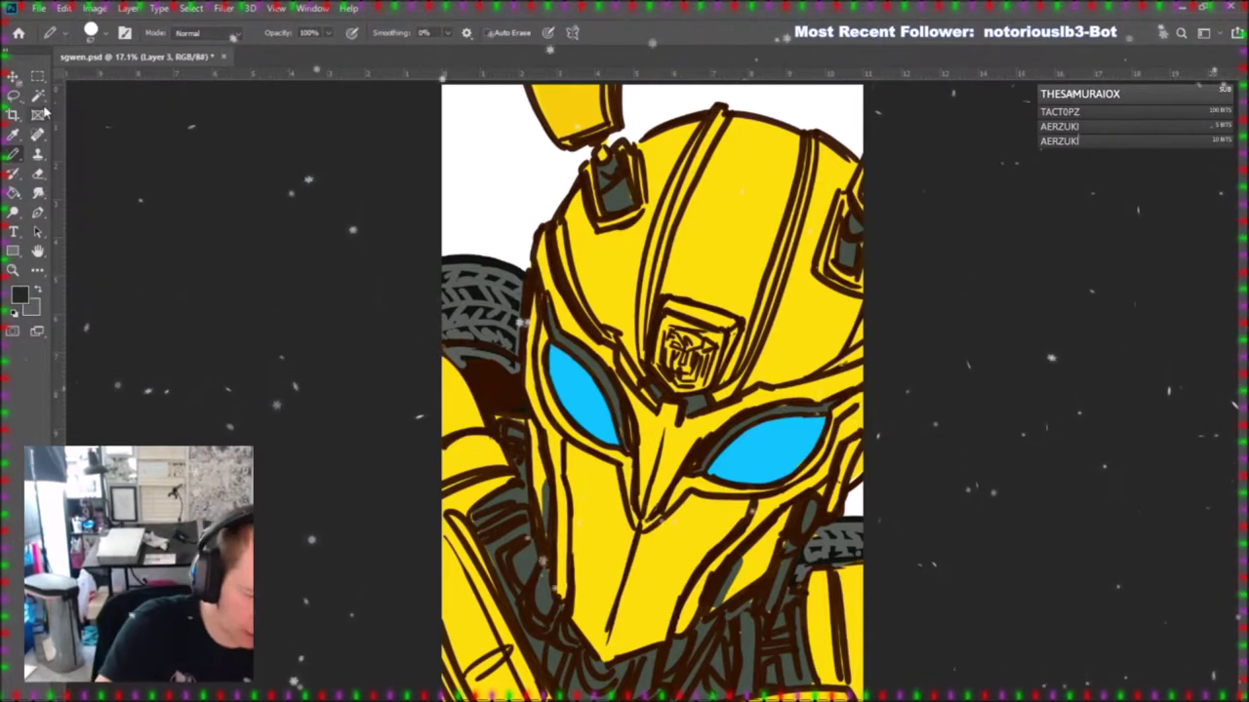
key("w")
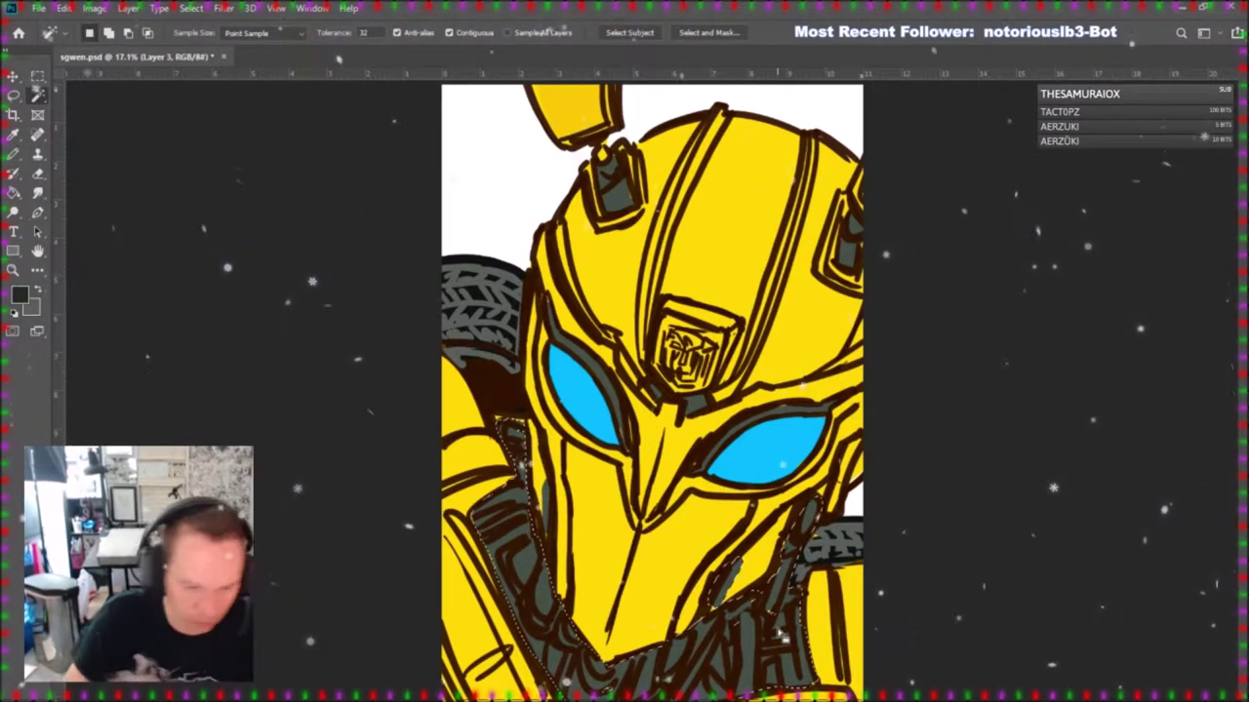
left_click(775, 597)
left_click(450, 32)
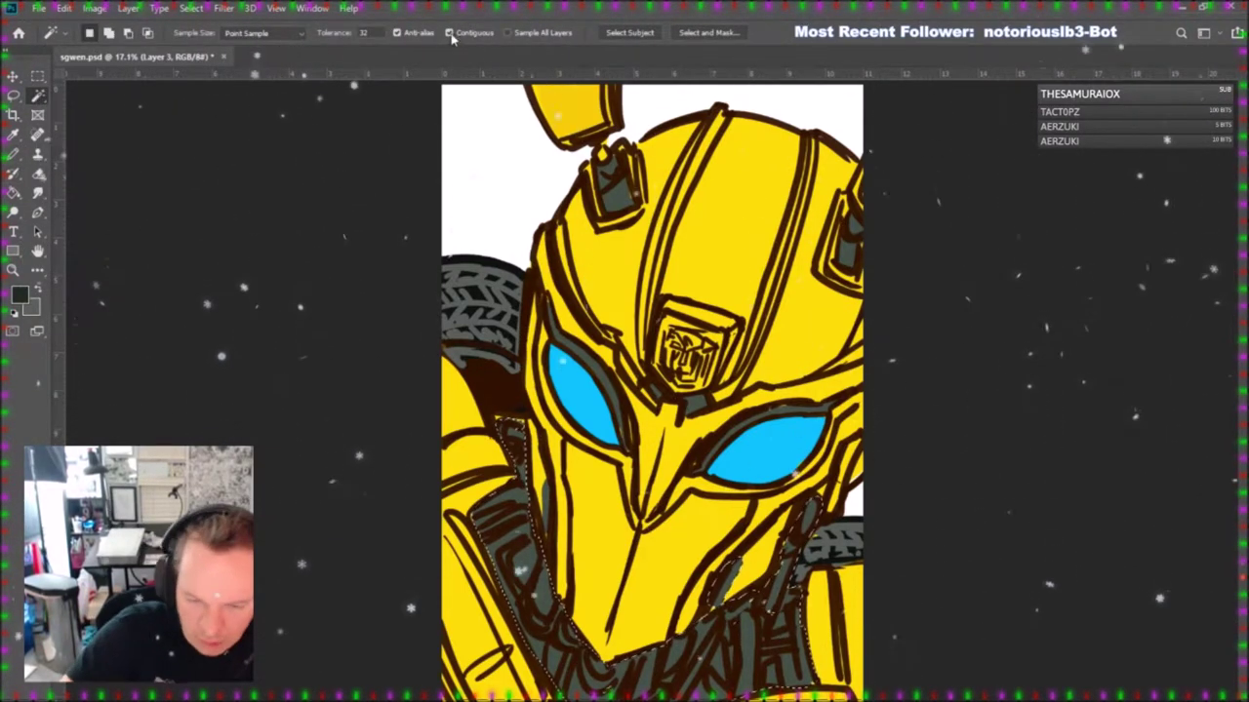
left_click(624, 208)
key("b")
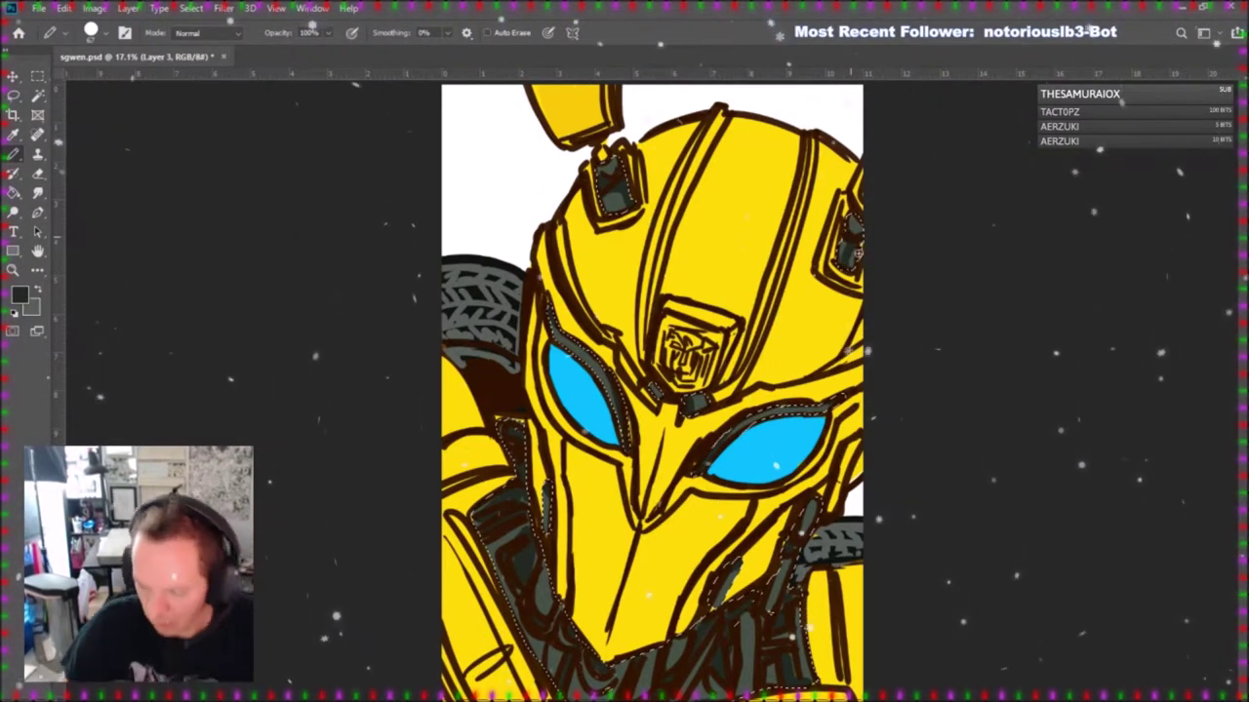
Choose a lighter grey, paint highlights on the selected mechanical parts on Layer 4, and clear the selection.
key("x")
key("i")
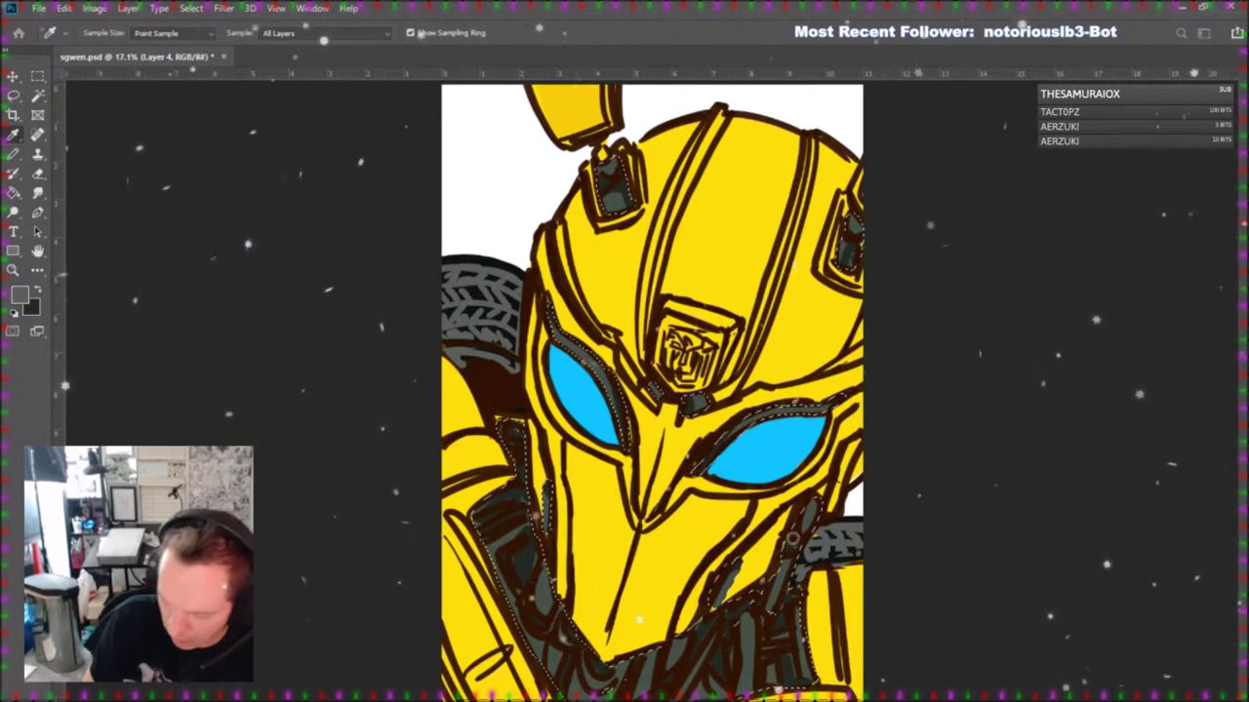
key("b")
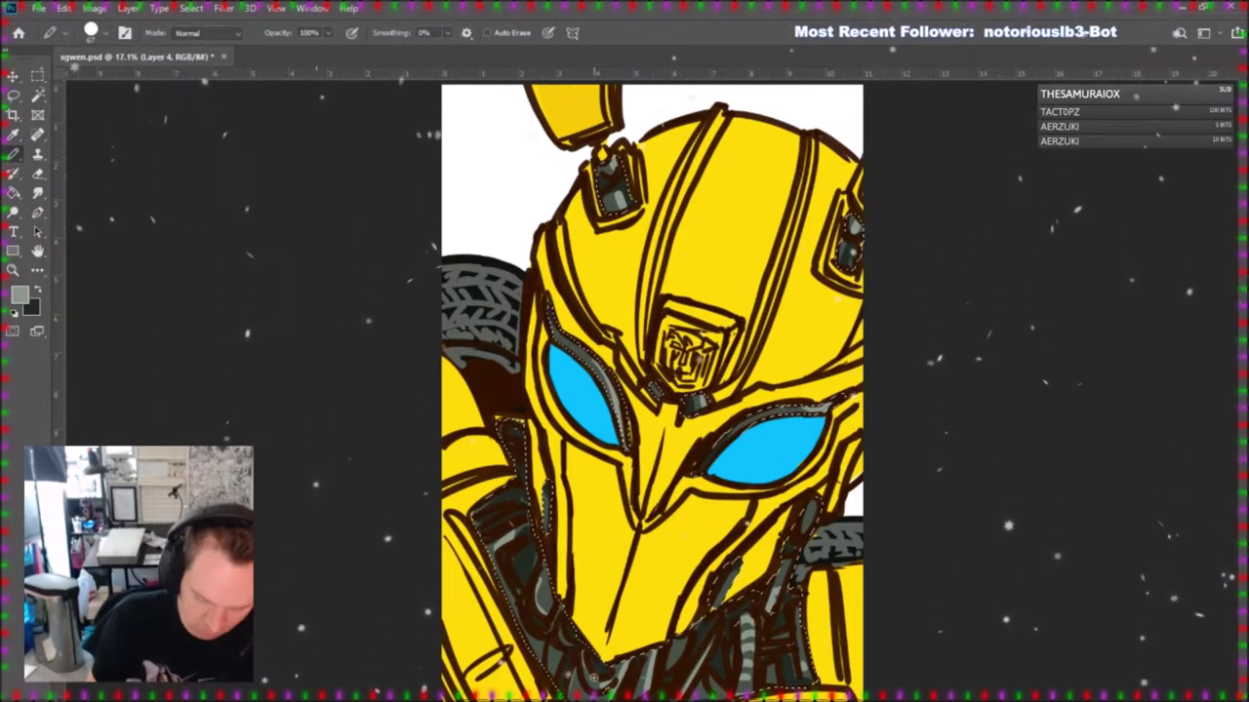
key("ctrl+d")
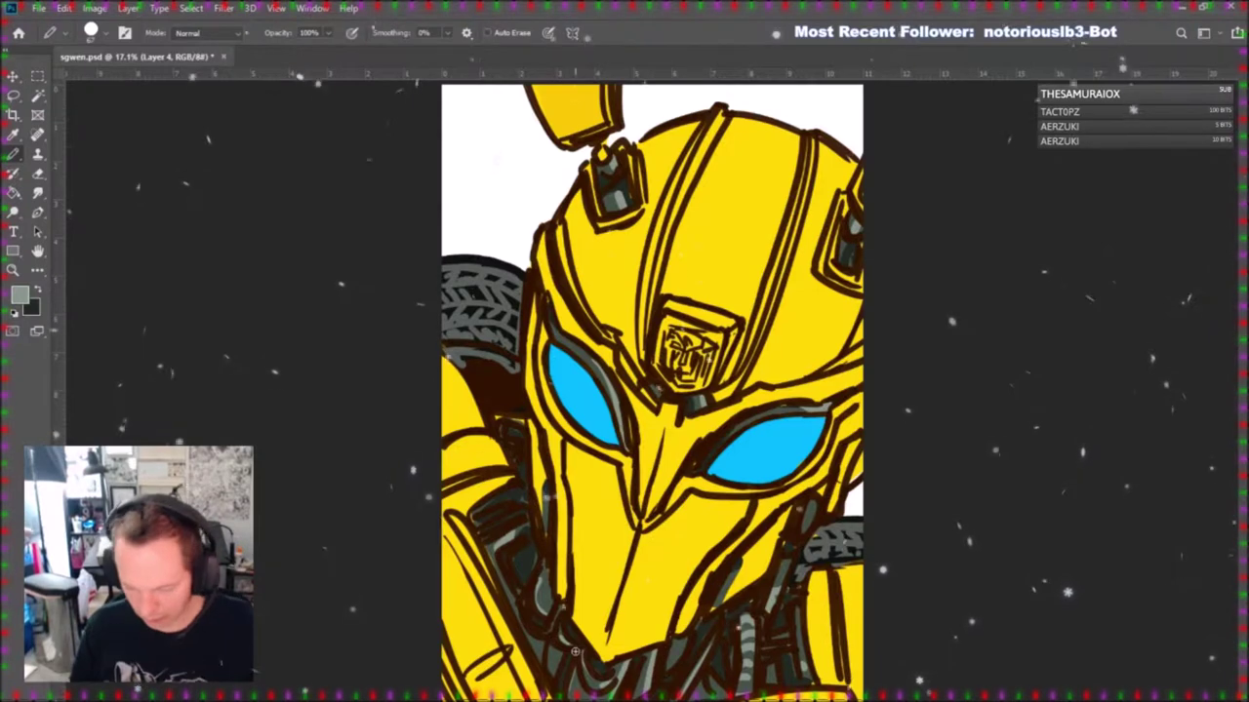
Pick a dark grey and paint shadows across both tires and the gap beneath the left tire on Layer 5.
key("i")
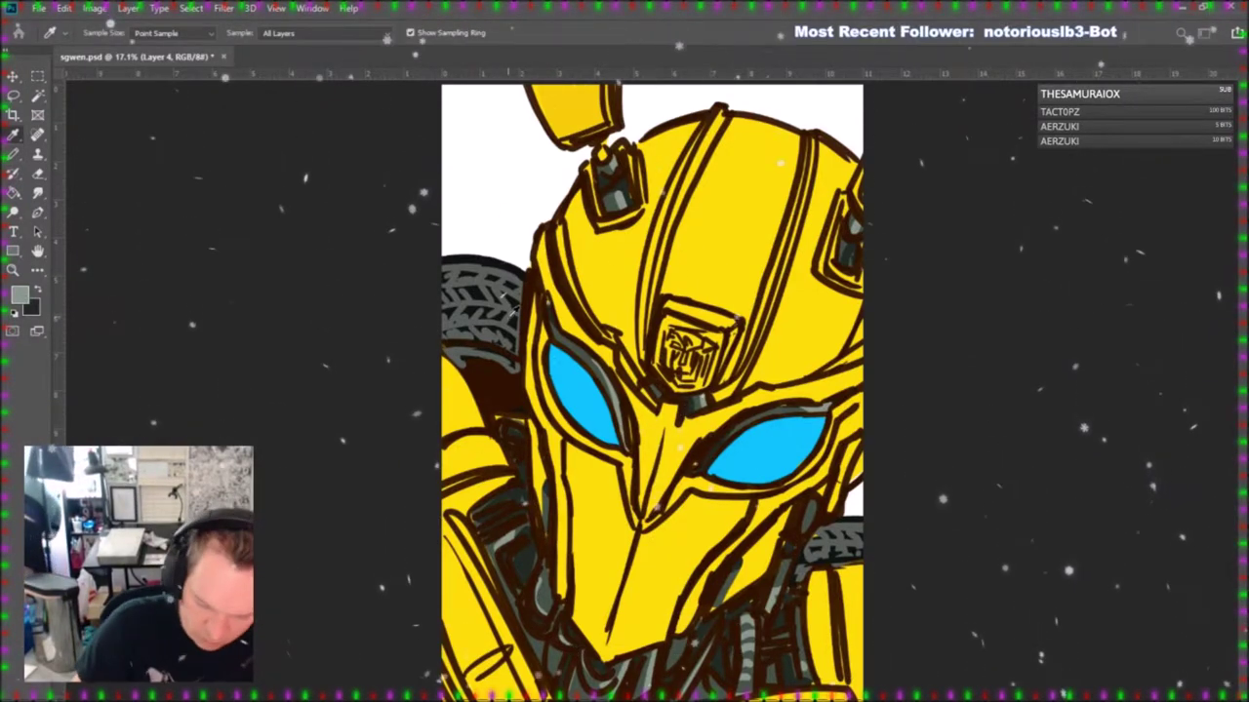
left_click(784, 611)
key("b")
key("alt+[")
key("alt+[")
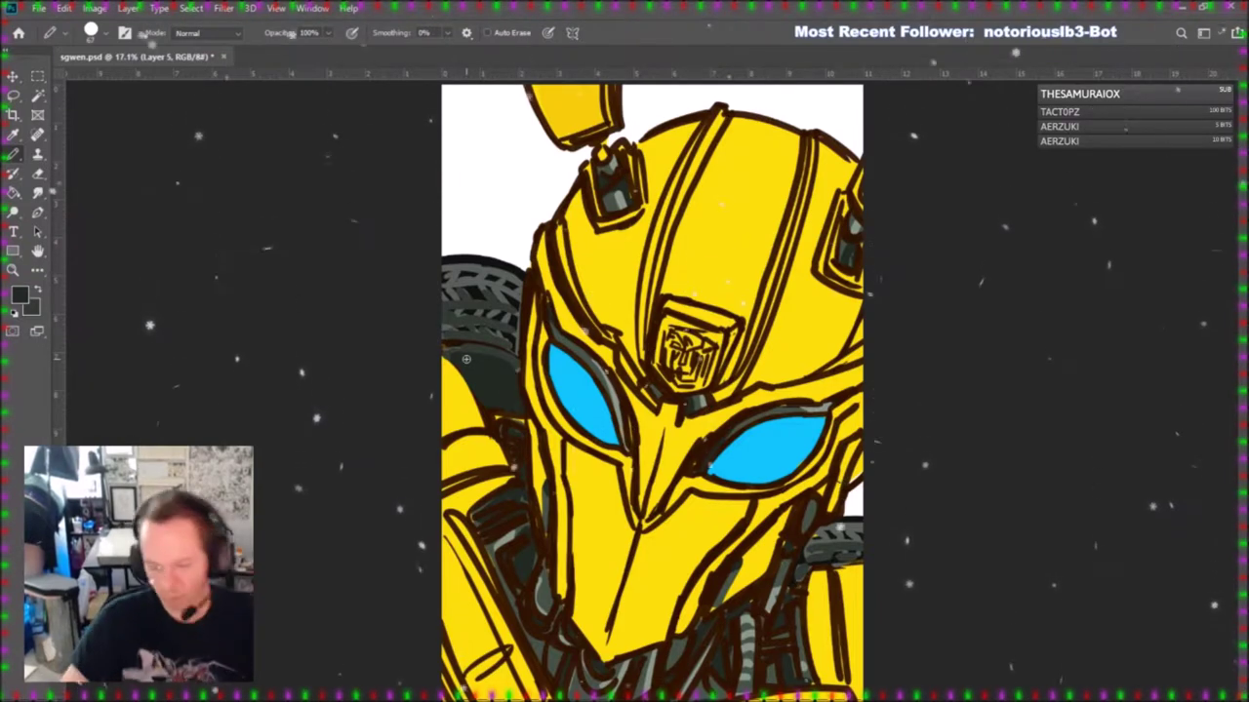
Select the blue of both eyes on Layer 3 with the Magic Wand.
left_click(1037, 612)
key("w")
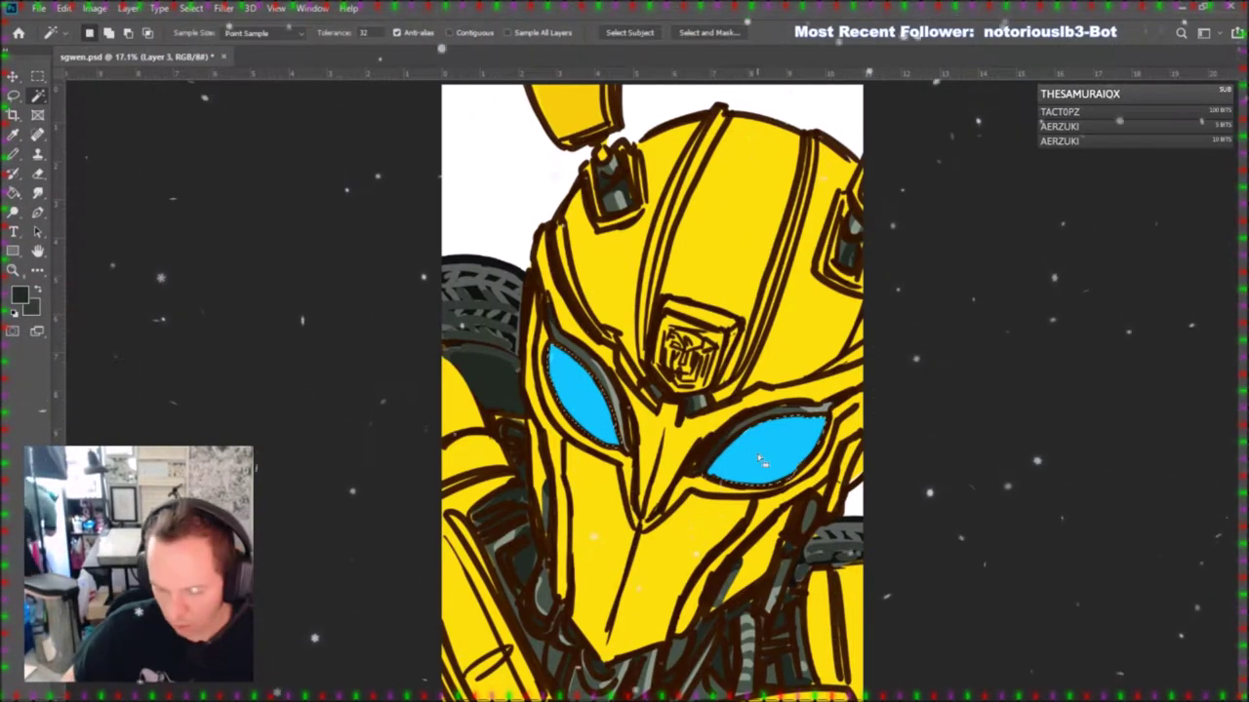
left_click(762, 463)
Toggle the visibility of the shading layers to compare the artwork with and without them.
left_click(1069, 551)
left_click(992, 532)
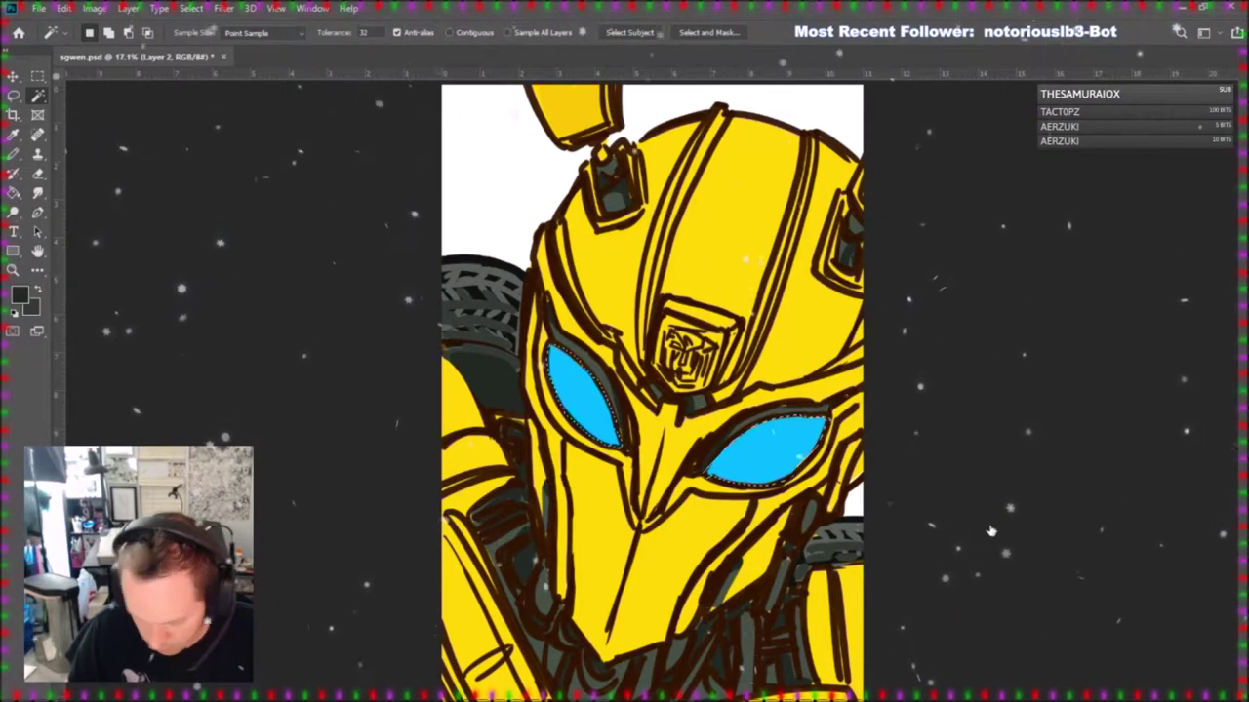
left_click(990, 531)
left_click(988, 530)
left_click(985, 621)
left_click(985, 622)
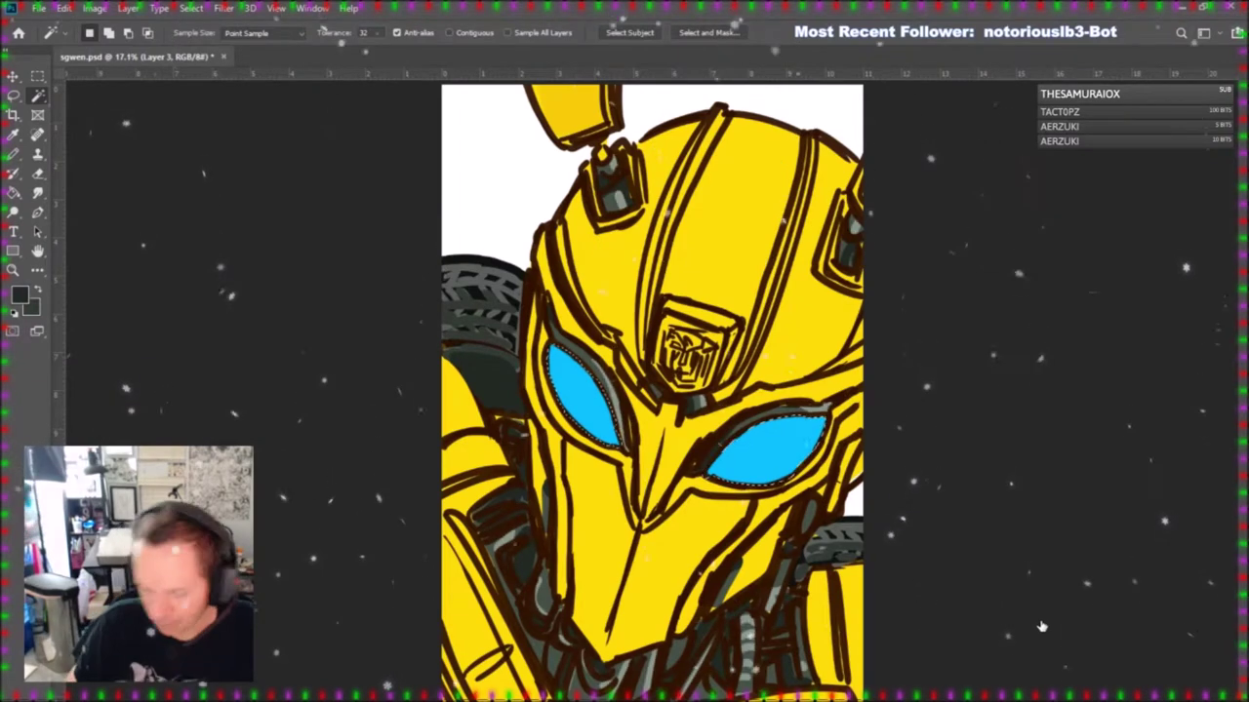
Choose a darker blue and paint mottled shading around the edges of both selected eyes on a new layer, Layer 6.
key("i")
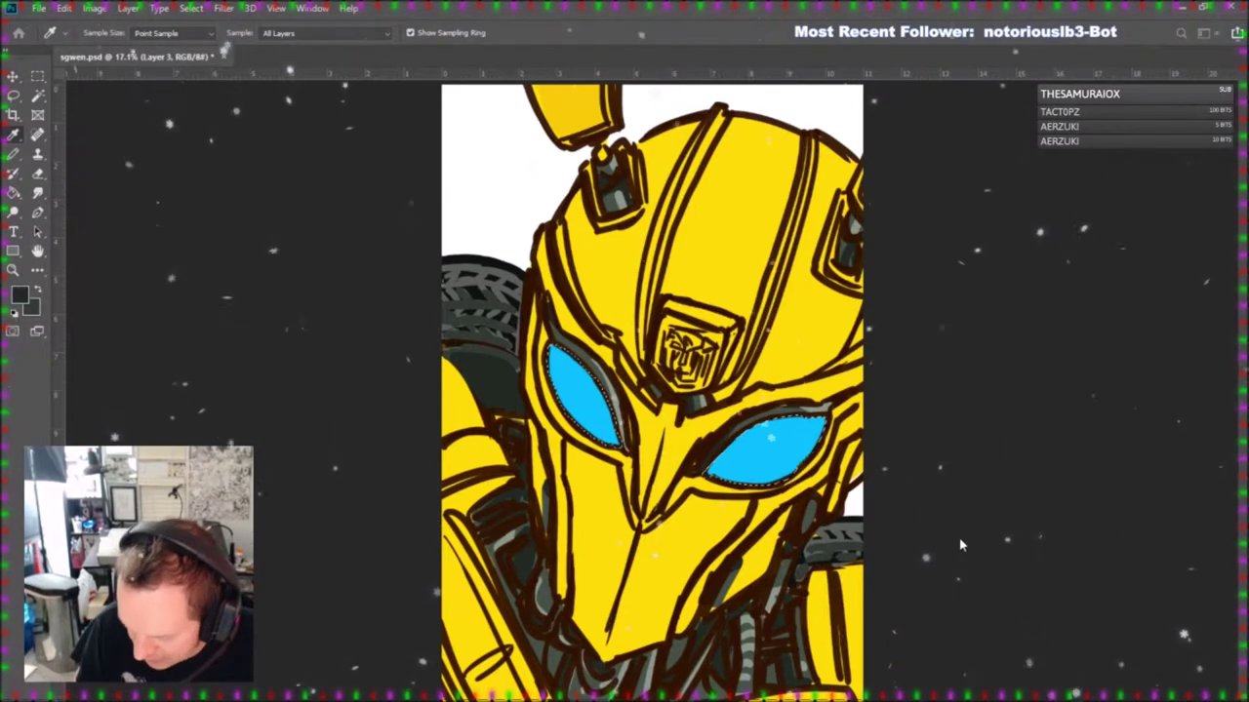
left_click(1072, 457)
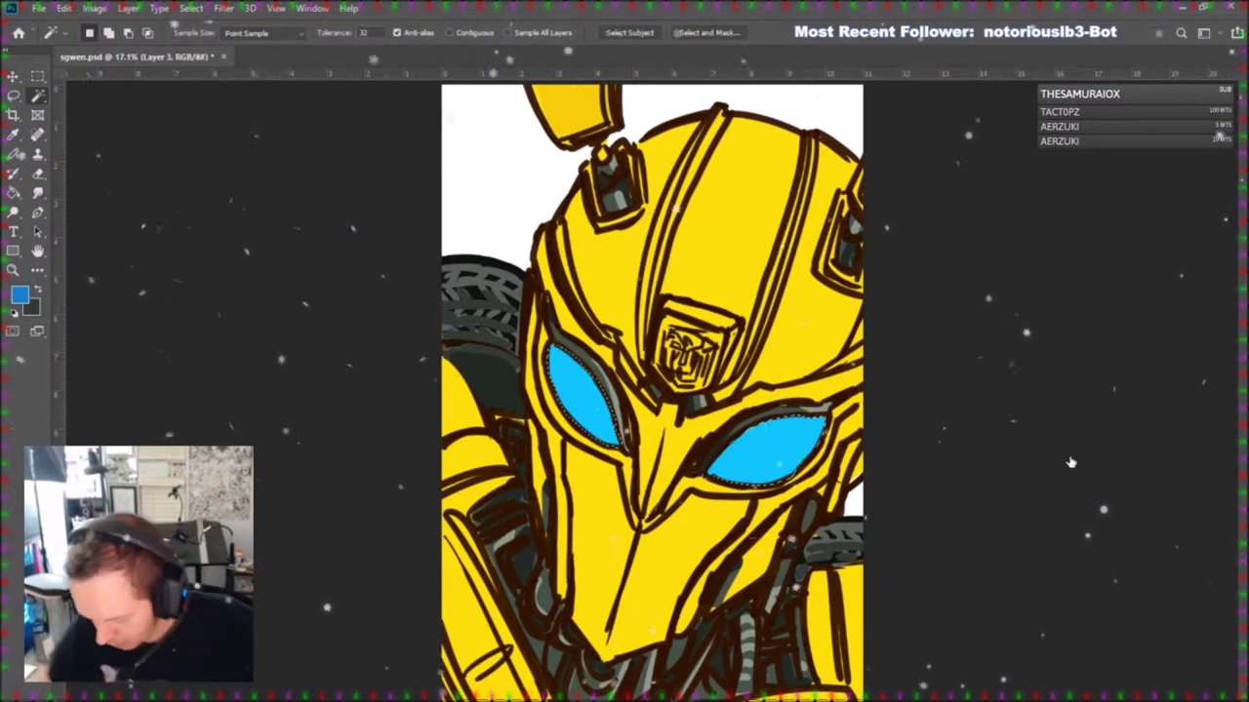
key("ctrl+shift+alt+n")
left_click(13, 156)
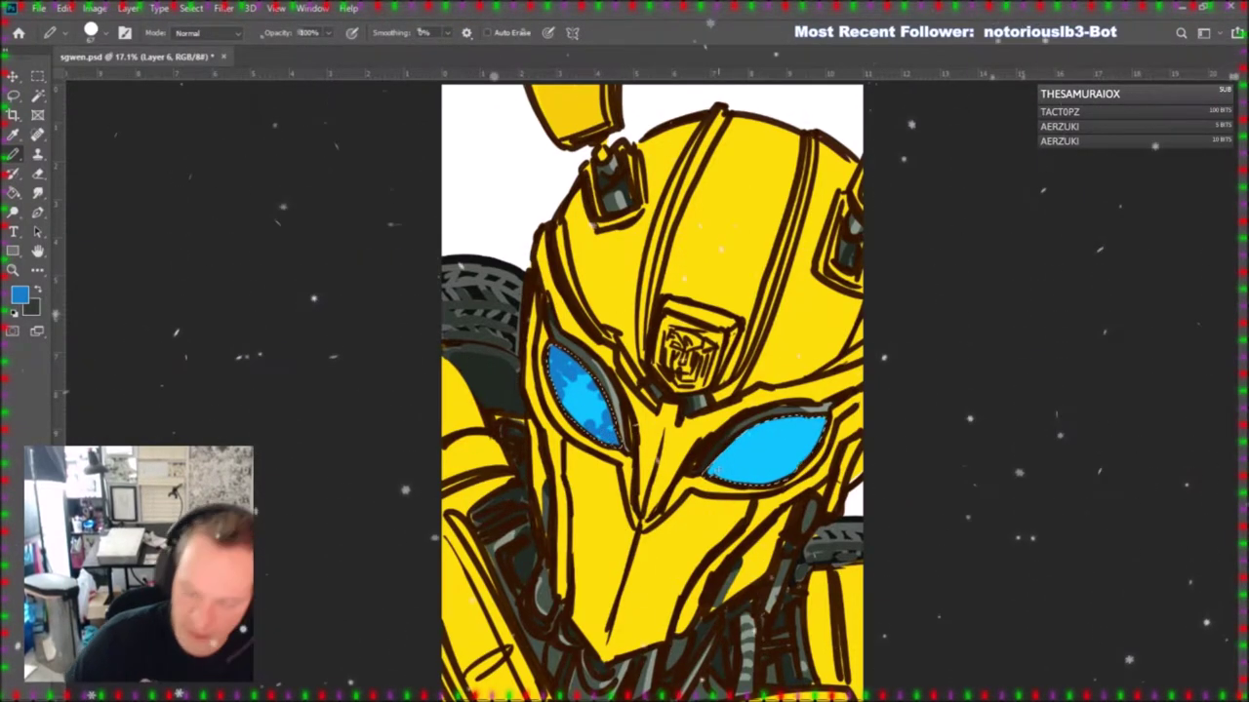
left_click_drag(734, 473, 747, 435)
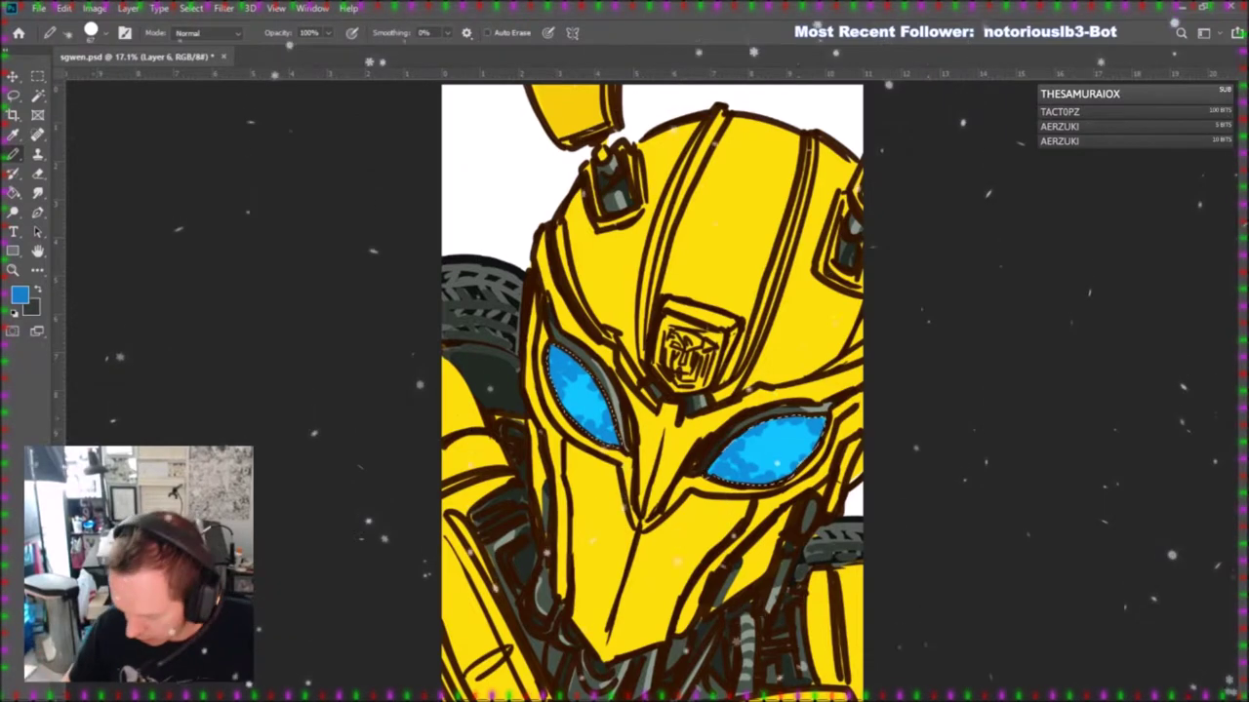
Choose a paler blue and dab light patches across both eyes on Layer 7.
key("i")
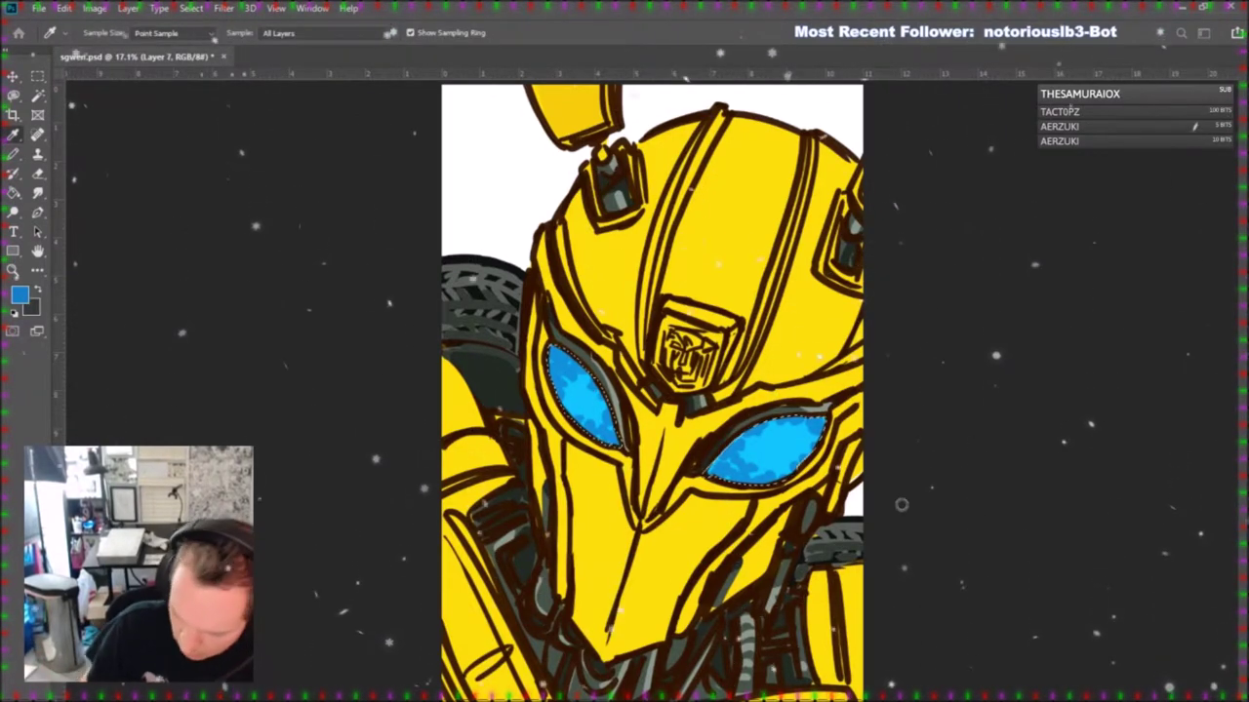
key("b")
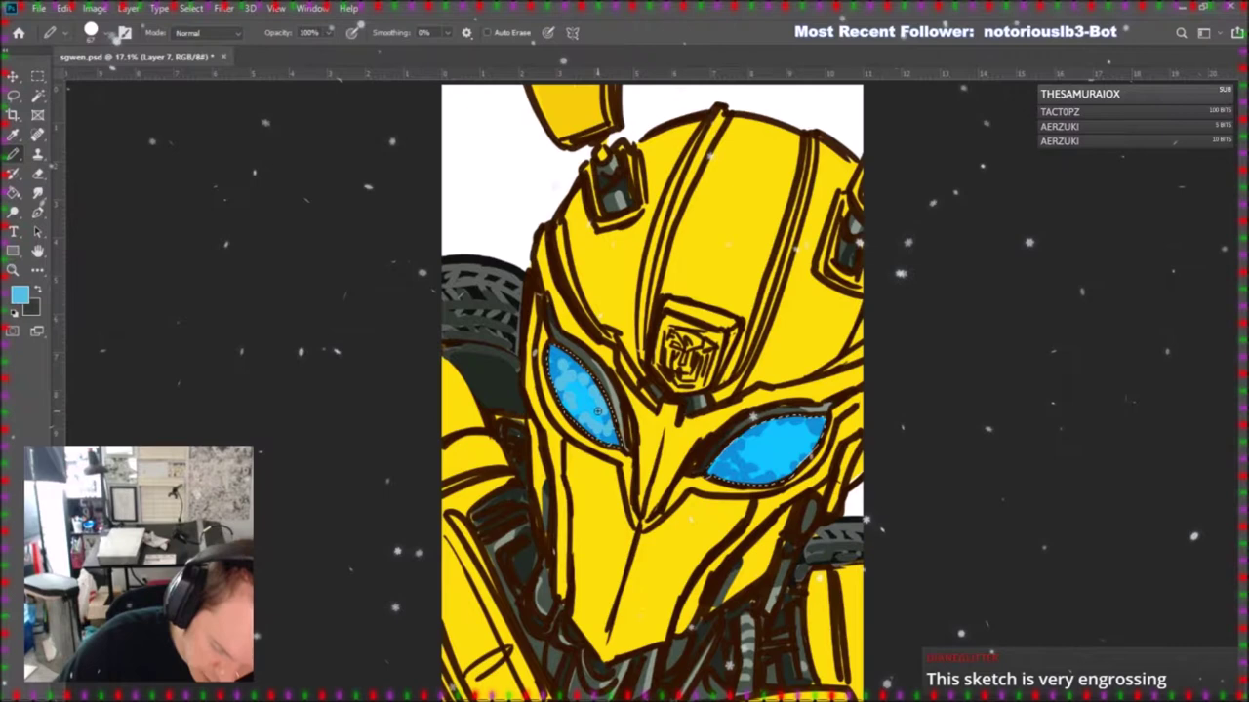
left_click(736, 461)
left_click(748, 464)
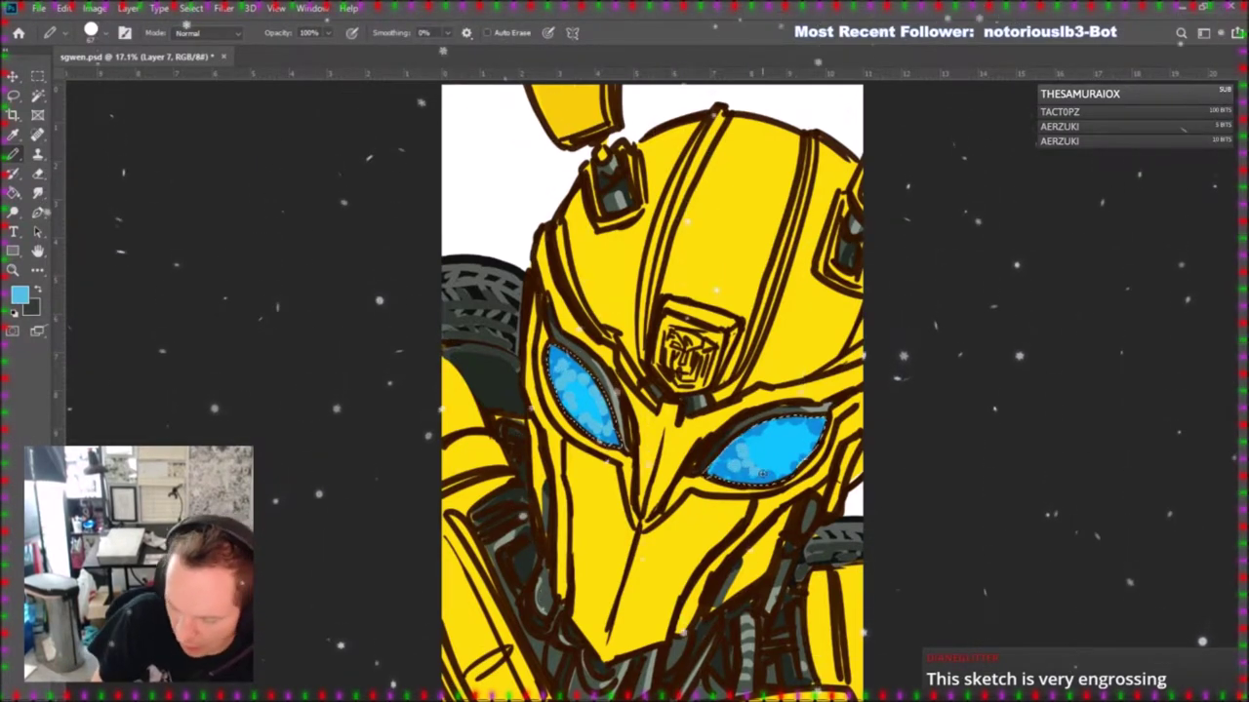
left_click(762, 436)
left_click(774, 425)
left_click(795, 462)
left_click(794, 422)
left_click(808, 427)
left_click(794, 464)
left_click(804, 458)
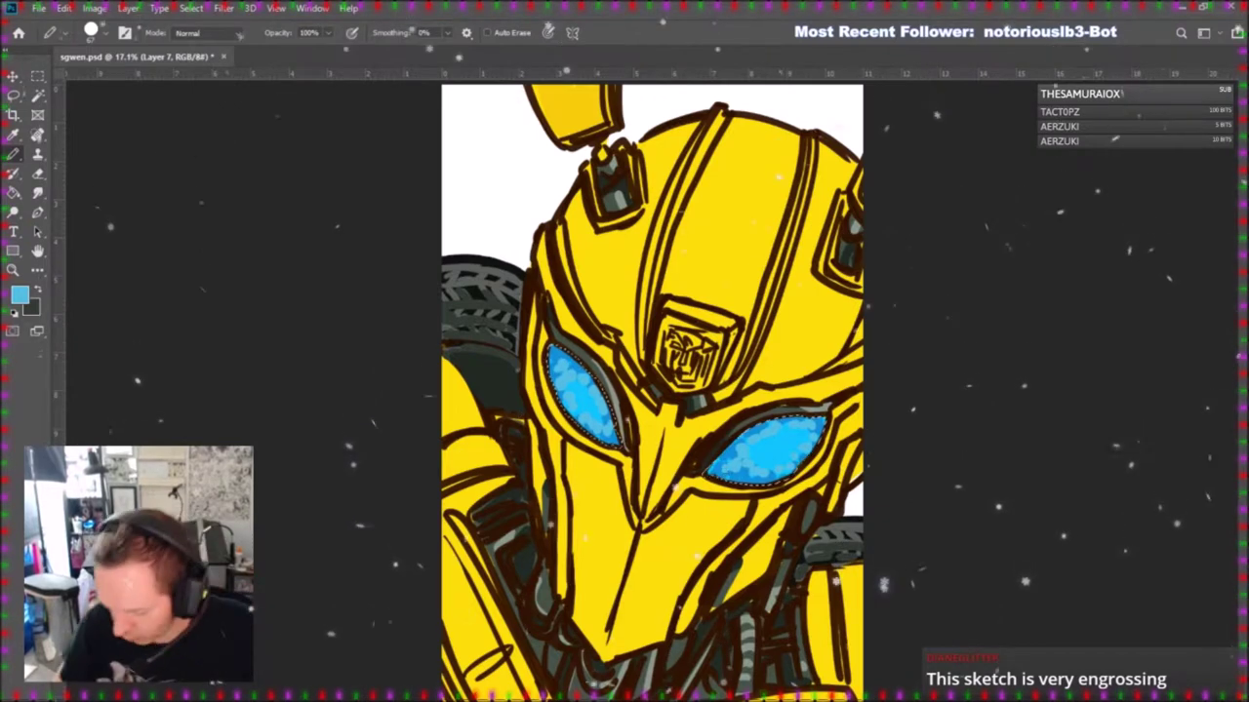
Choose a near-white blue and dab bright highlights into the centres of both eyes on Layer 8.
key("i")
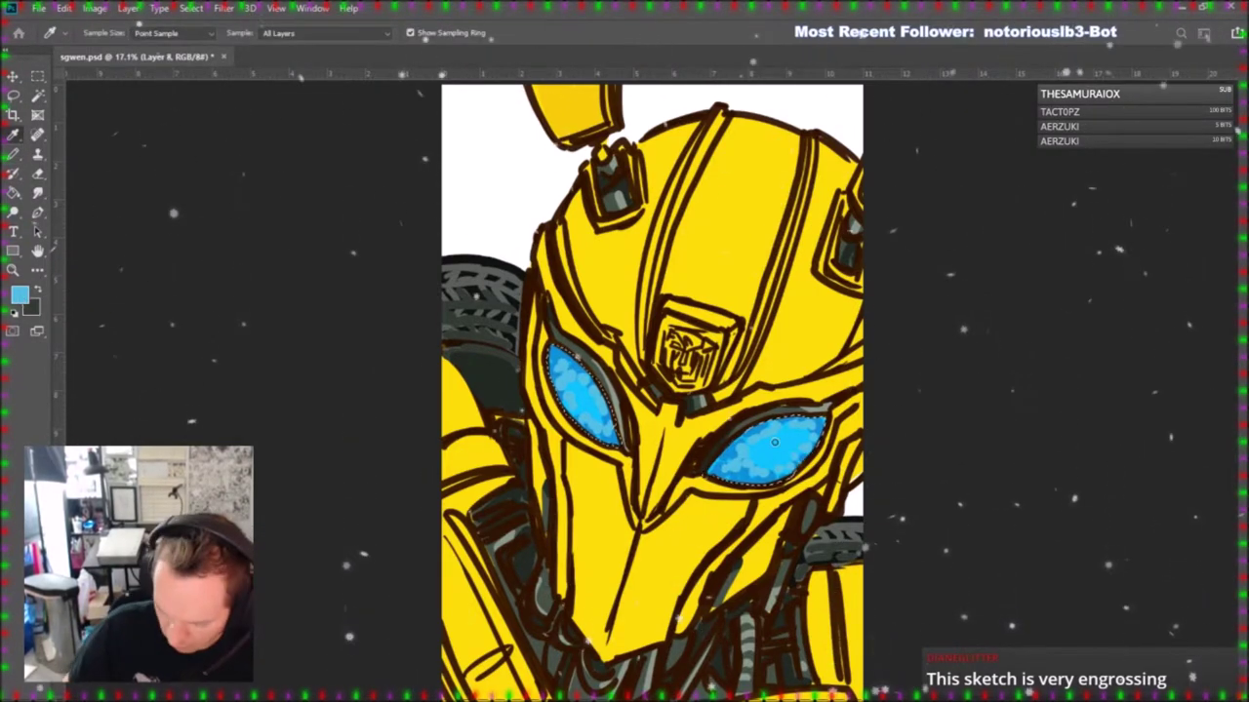
left_click(1066, 462)
left_click(591, 400)
left_click(587, 410)
left_click(572, 376)
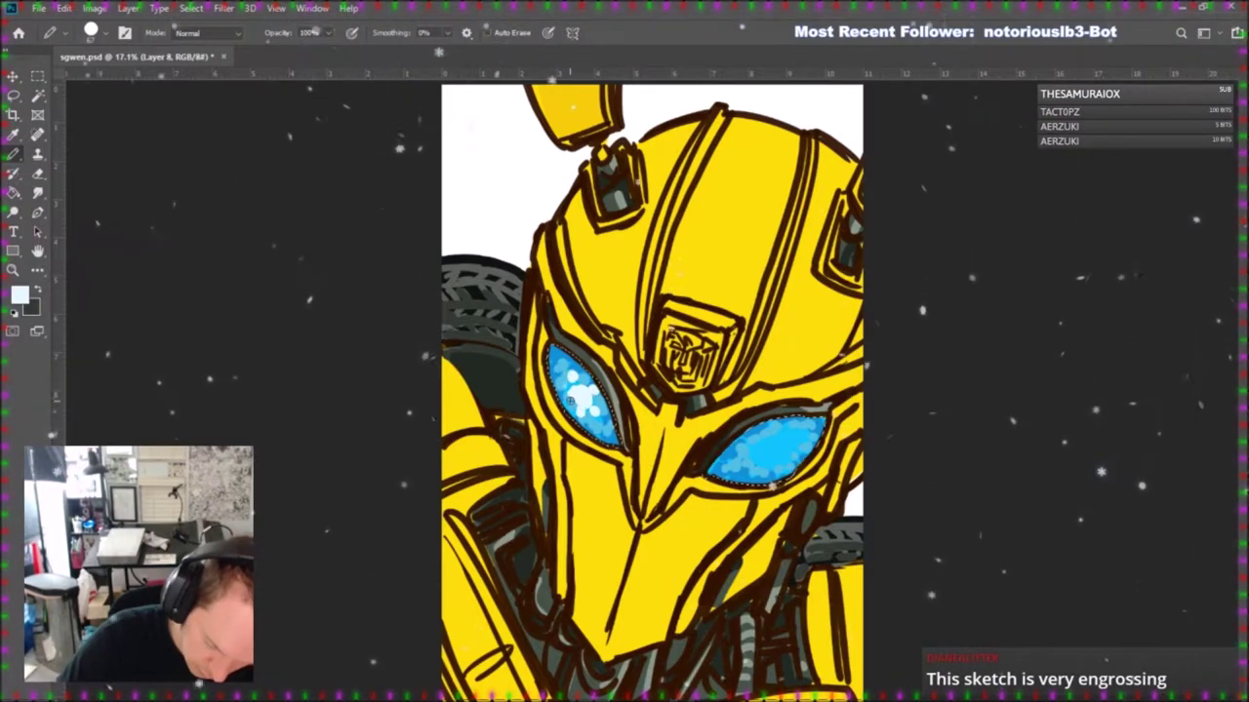
mouse_move(781, 450)
left_mouse_down()
mouse_move(749, 464)
mouse_move(802, 445)
left_mouse_up()
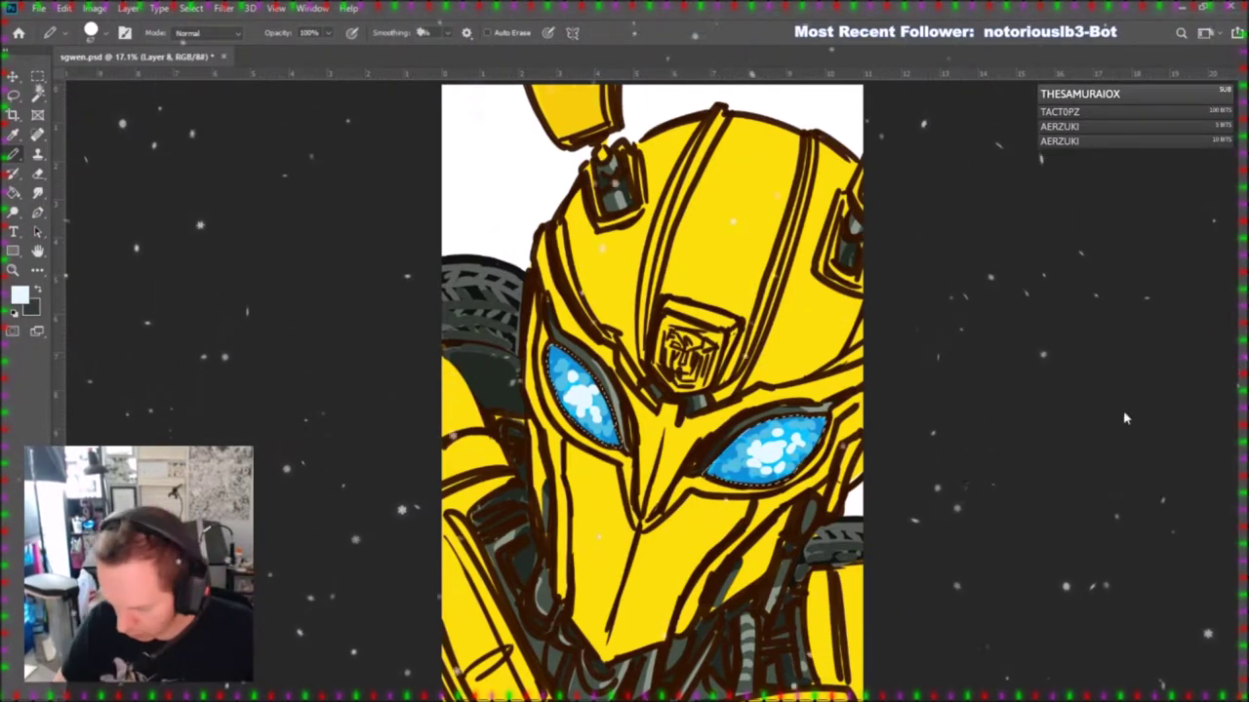
left_click(1098, 543)
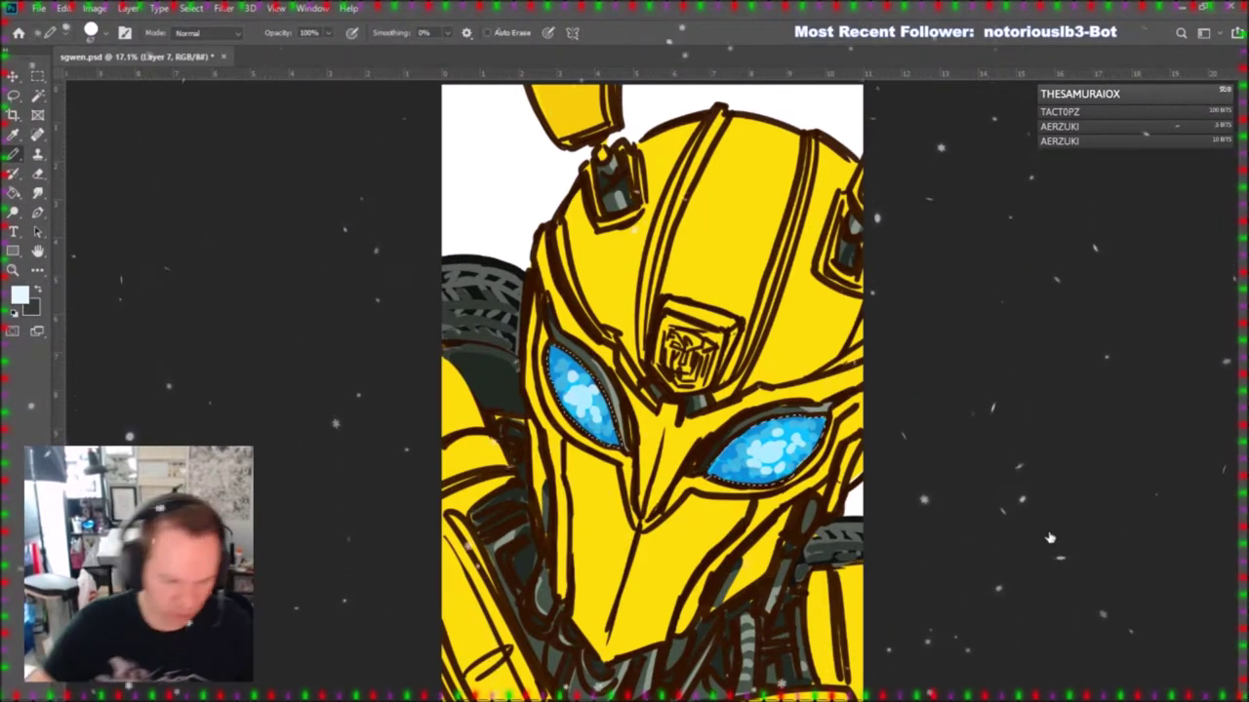
Select the yellow areas of the robot on Layer 3 by colour, and choose a darker golden yellow on new Layer 9.
left_click(13, 271)
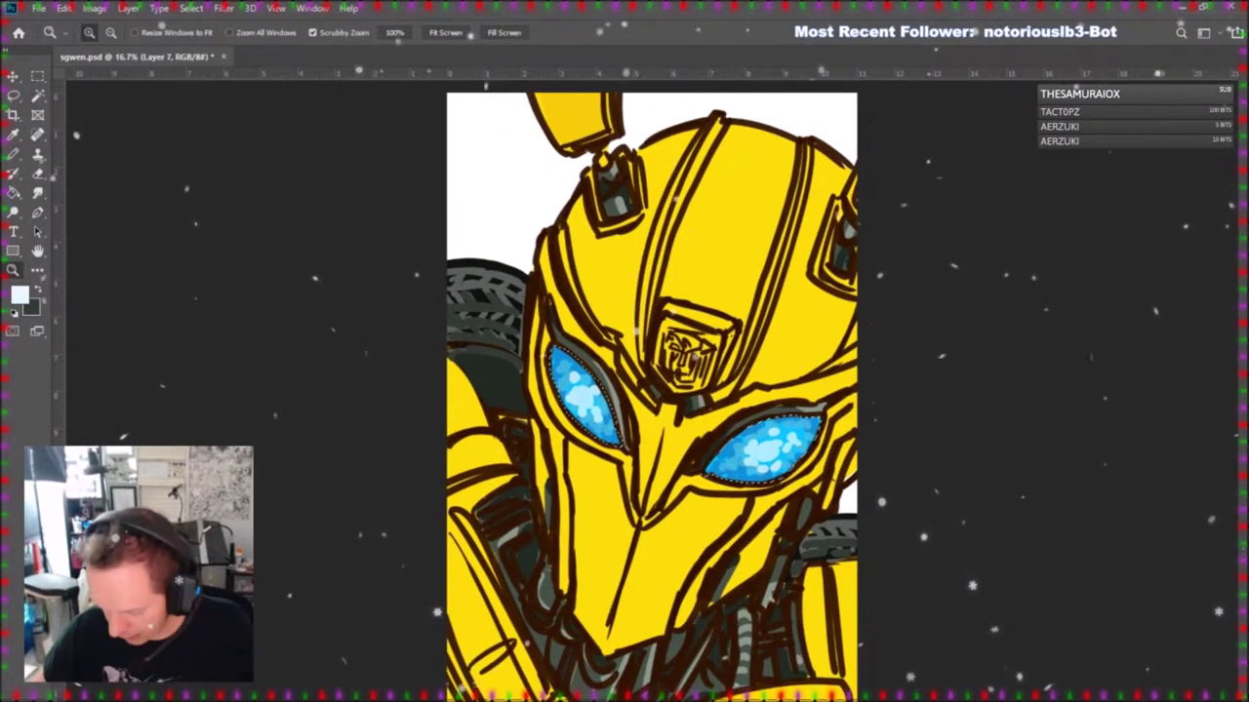
left_click(37, 96)
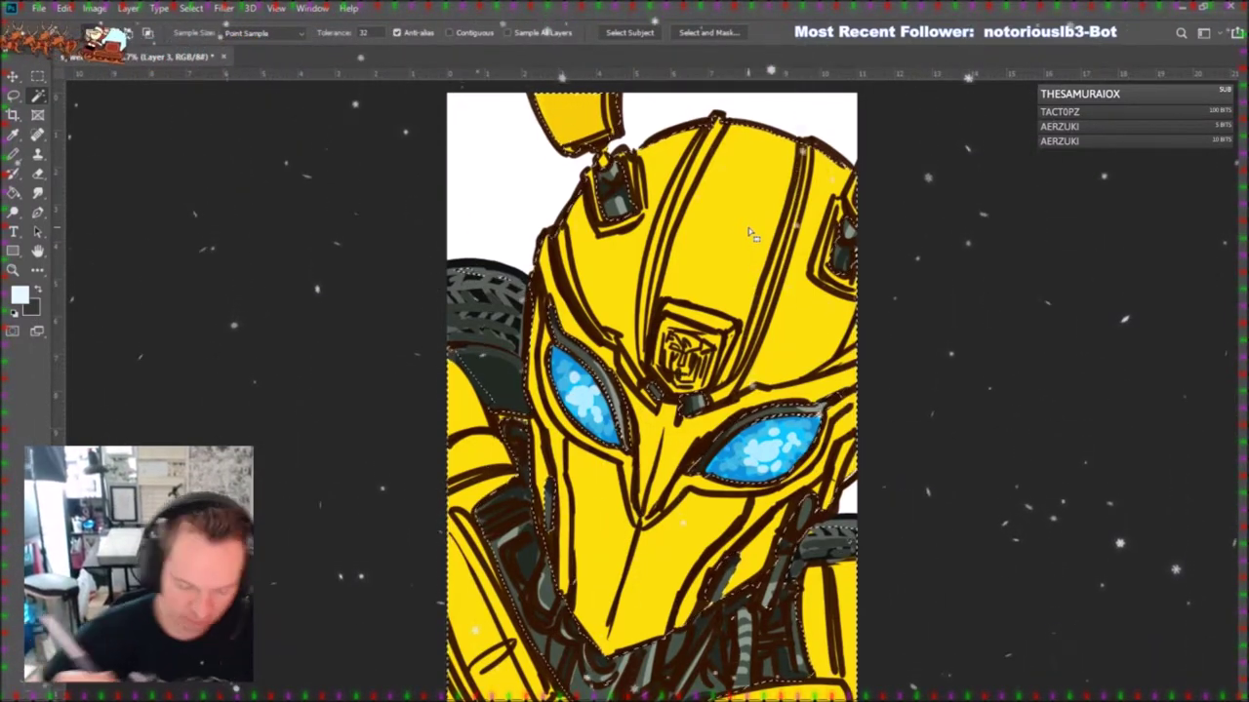
key("i")
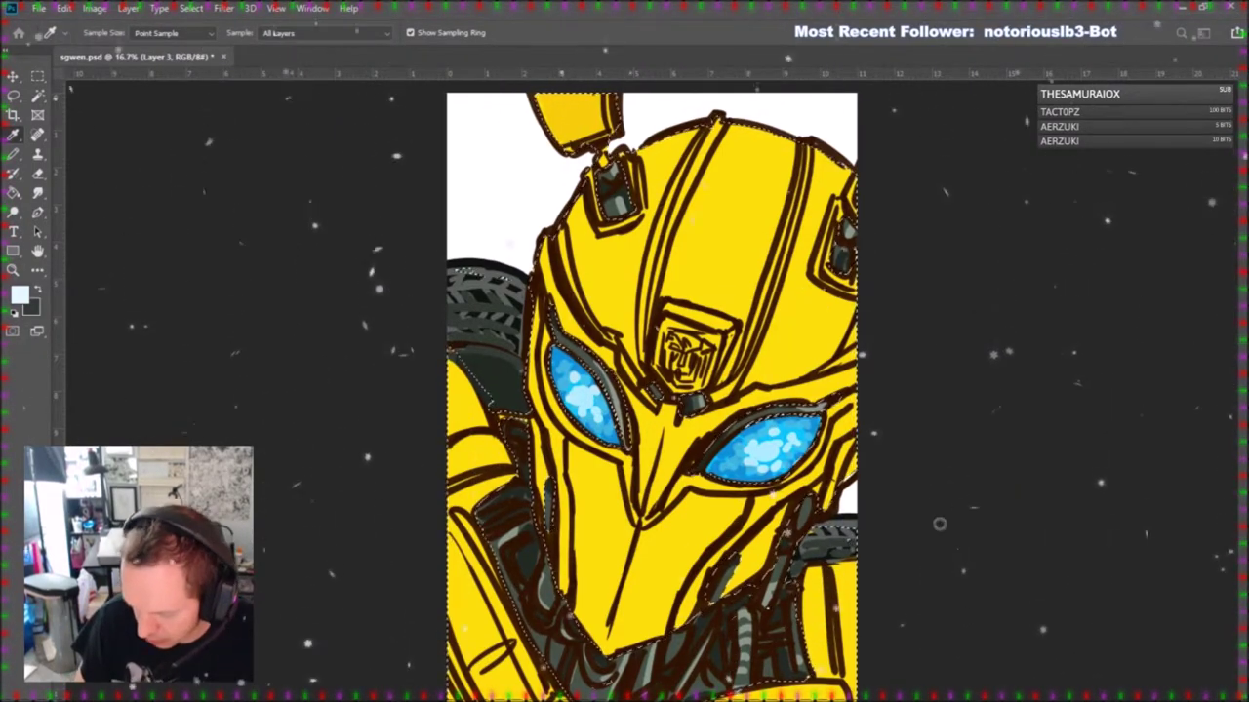
key("w")
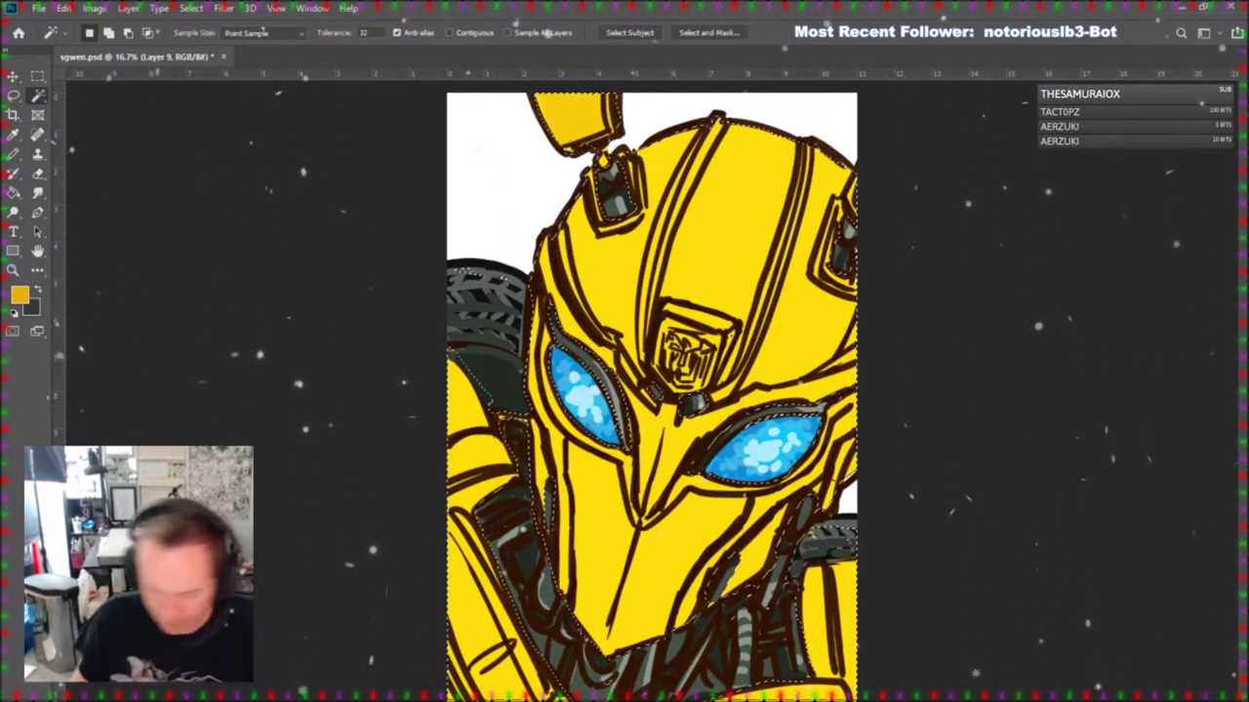
left_click(12, 154)
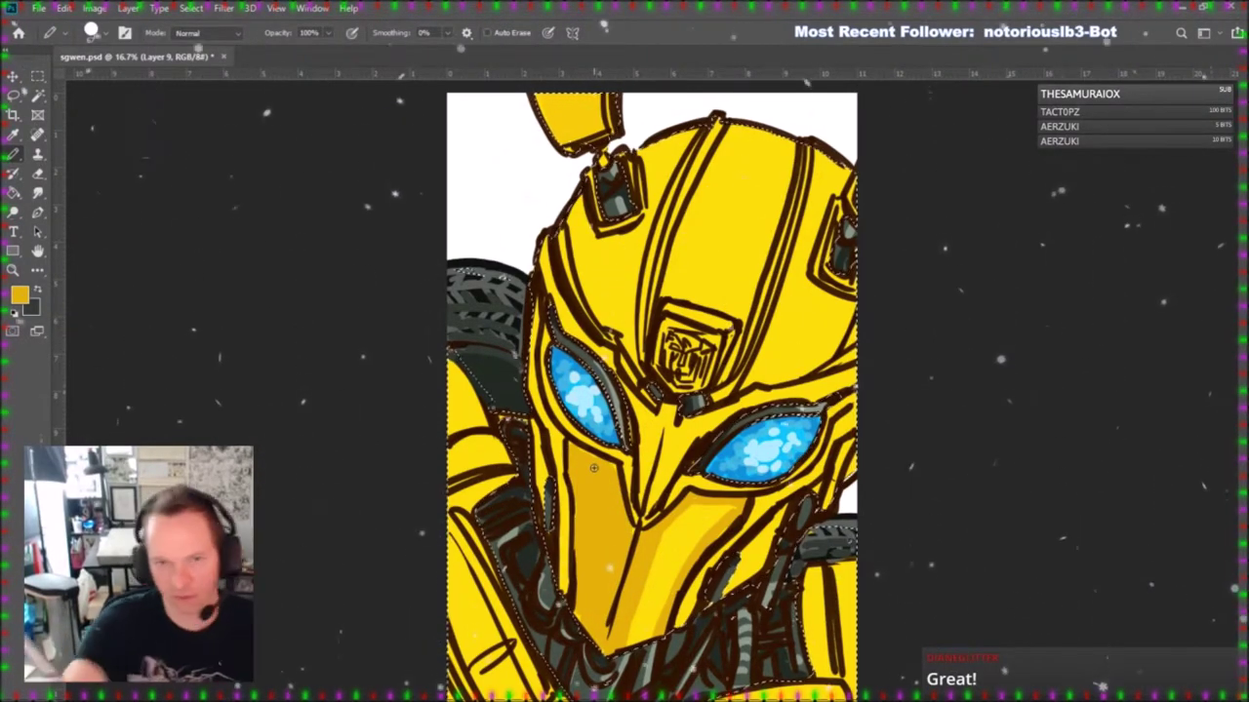
Paint golden shadows over the faceplate, helmet panels, nose ridge and arms within the yellow selection.
left_click_drag(790, 139, 819, 353)
key("ctrl+z")
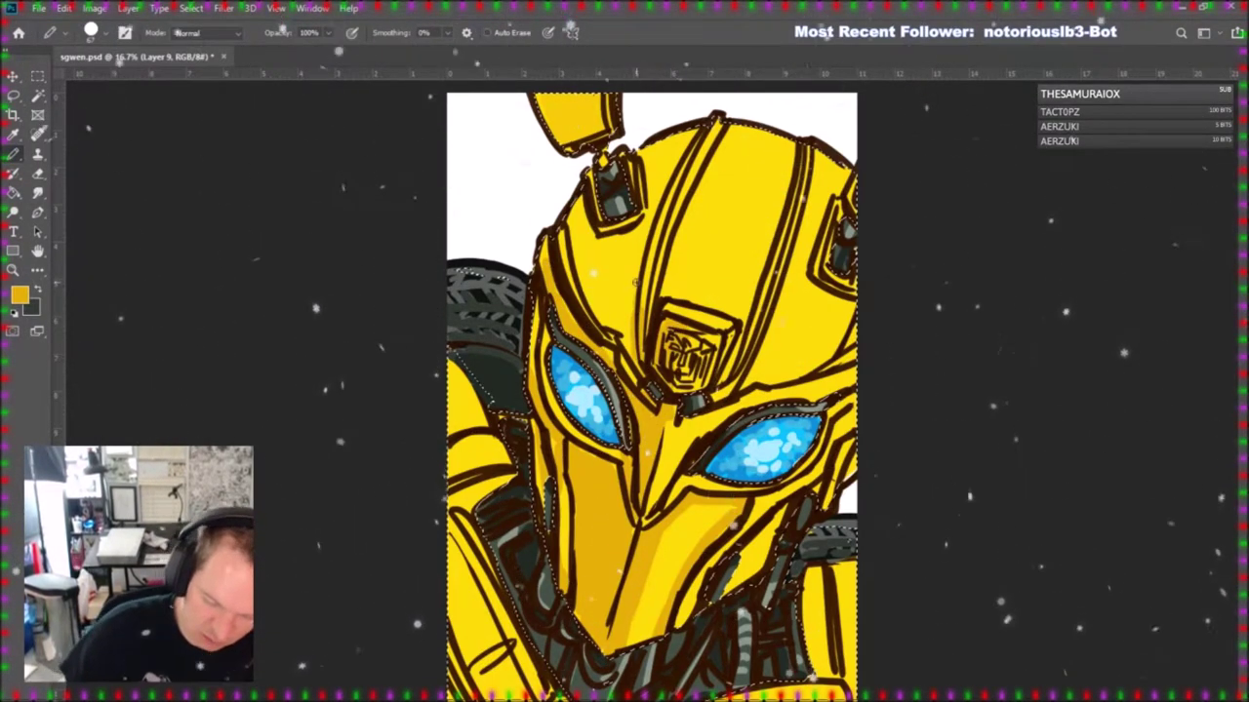
left_click_drag(653, 230, 687, 149)
mouse_move(585, 273)
left_mouse_down()
mouse_move(623, 264)
mouse_move(640, 222)
mouse_move(595, 251)
left_mouse_up()
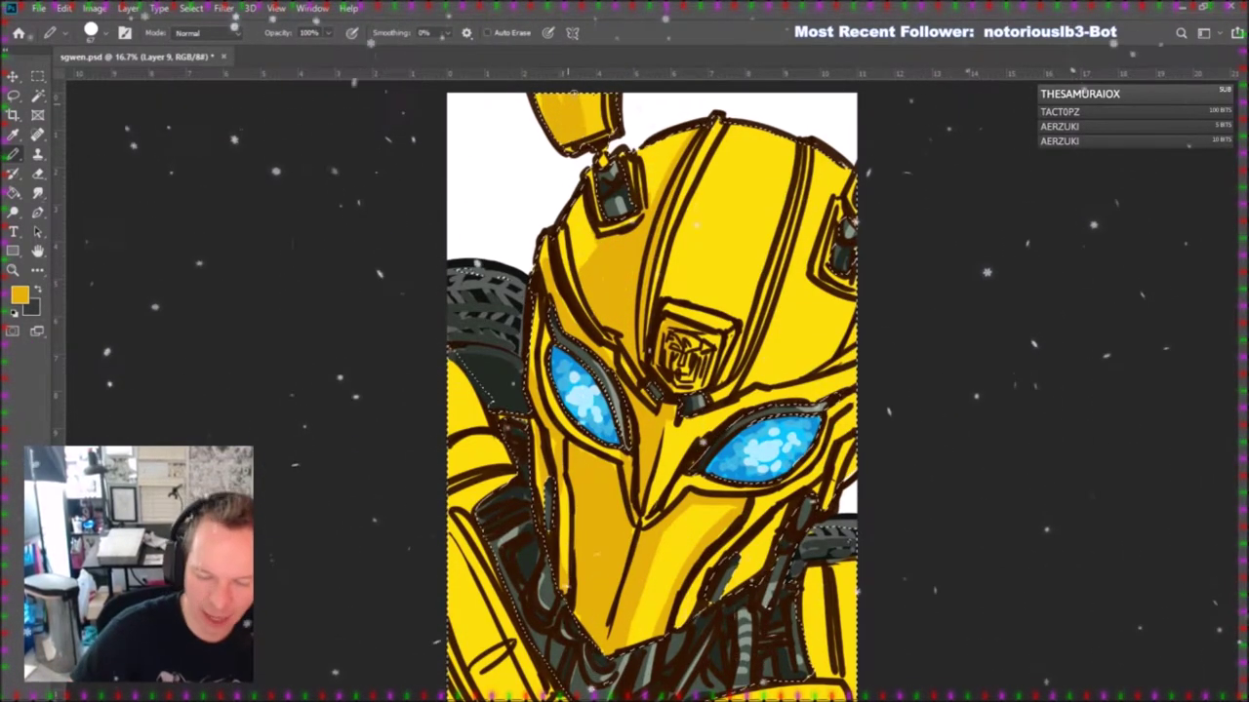
mouse_move(804, 285)
left_mouse_down()
mouse_move(841, 310)
mouse_move(817, 363)
mouse_move(824, 307)
left_mouse_up()
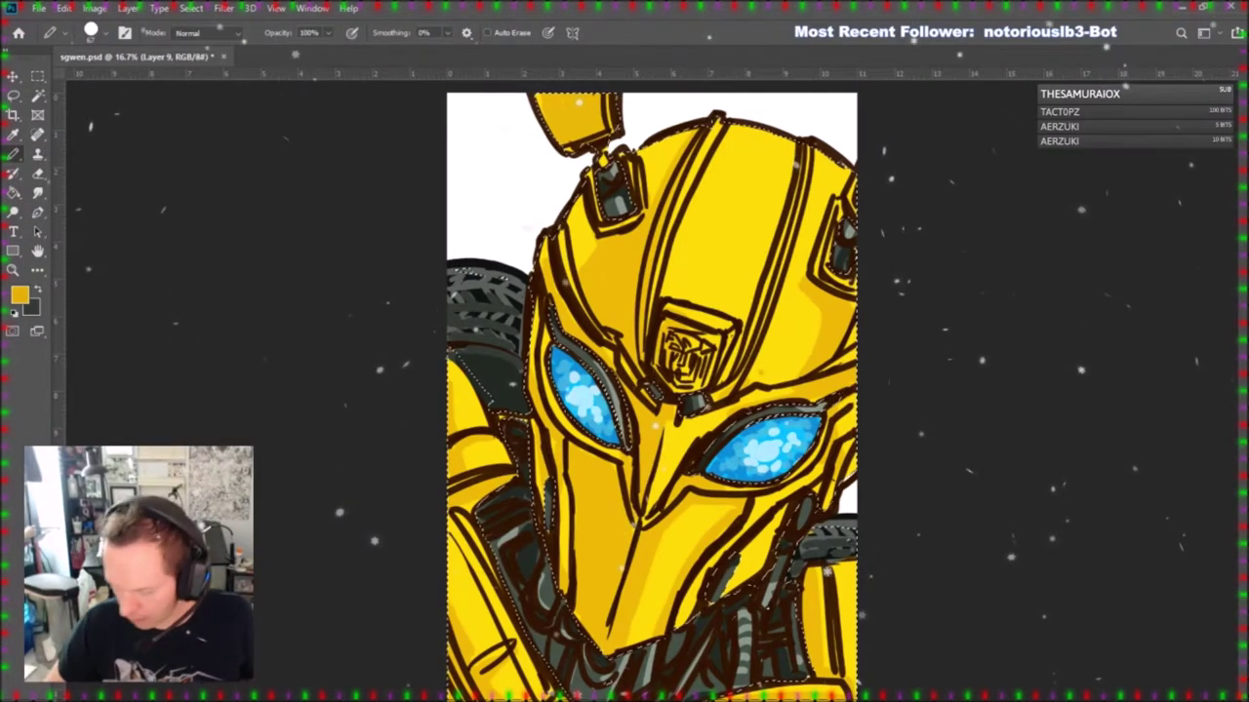
Choose a pale yellow and paint thin highlights along the helmet, faceplate and arm panel edges on new Layer 10.
key("ctrl+shift+alt+n")
key("i")
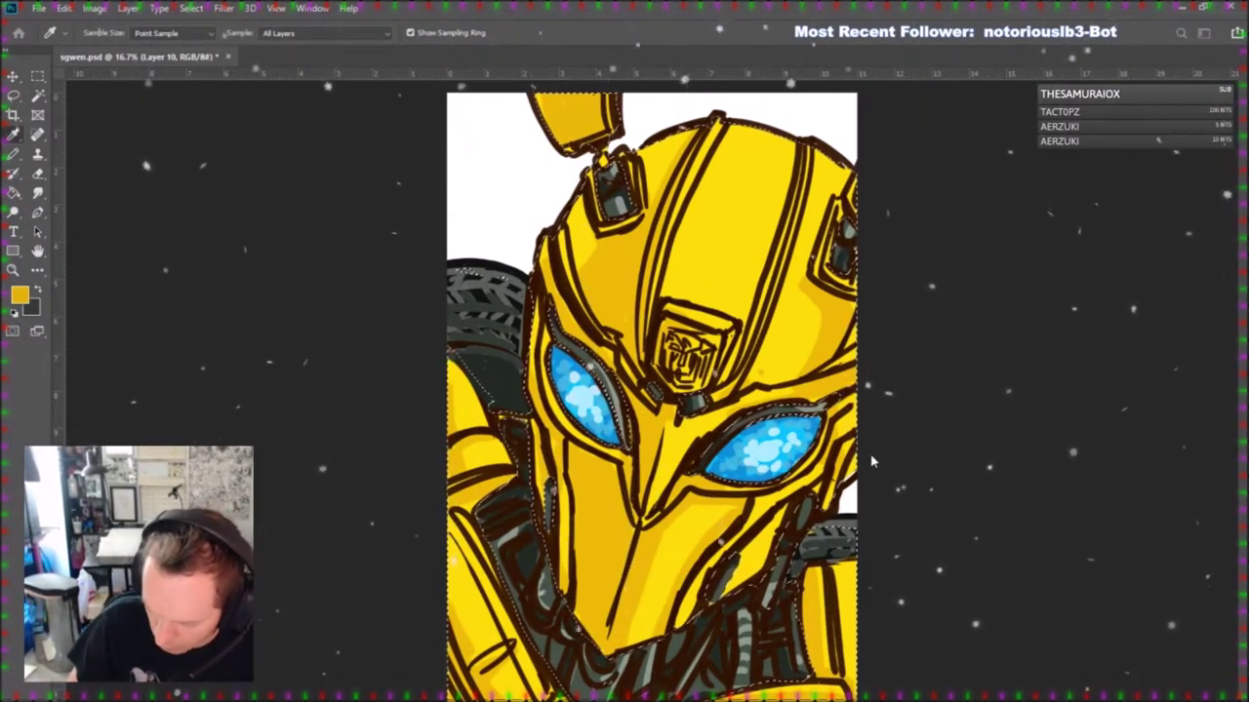
key("b")
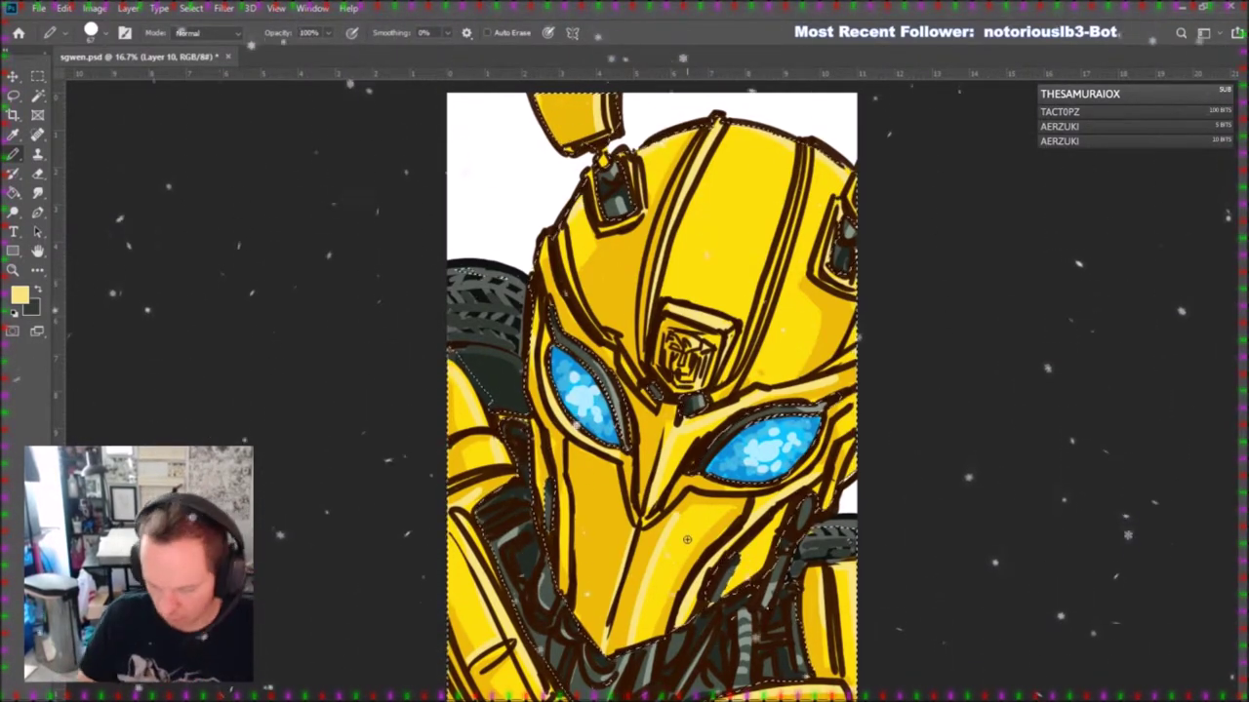
Clear the selection and paint white highlights on the nose ridge, forehead badge and brow on new Layer 11.
key("i")
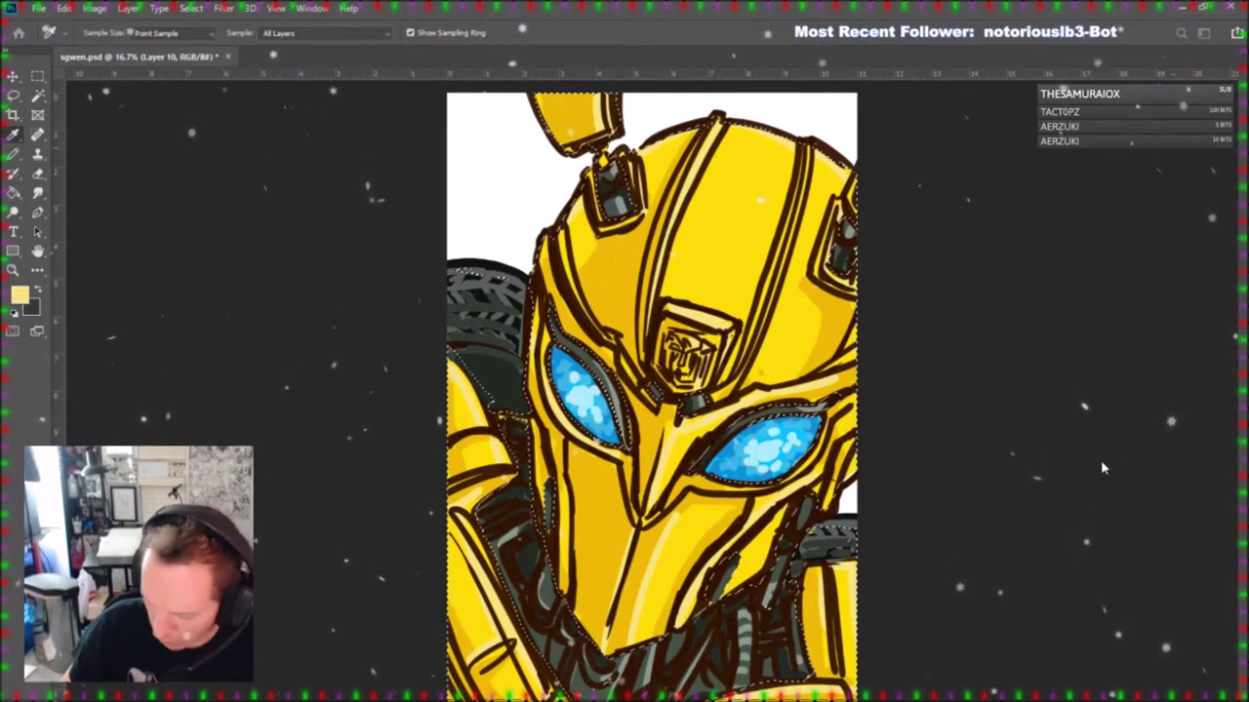
key("b")
left_click(497, 244, "alt")
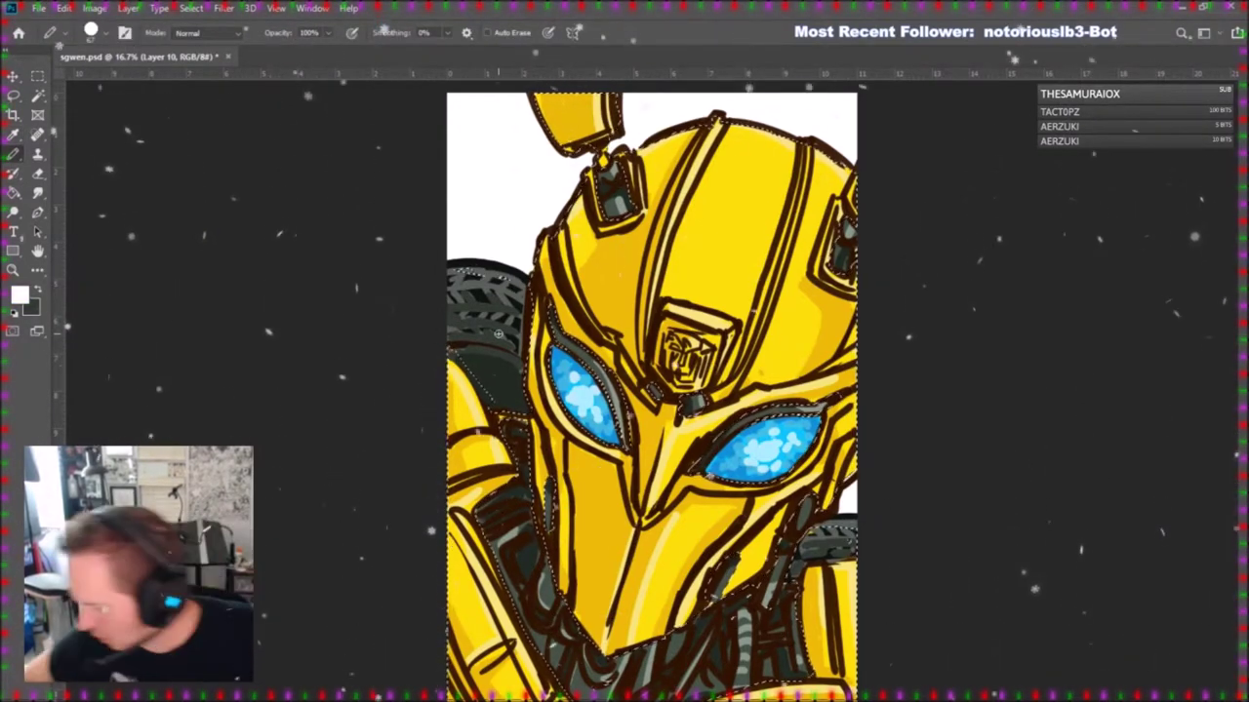
key("ctrl+d")
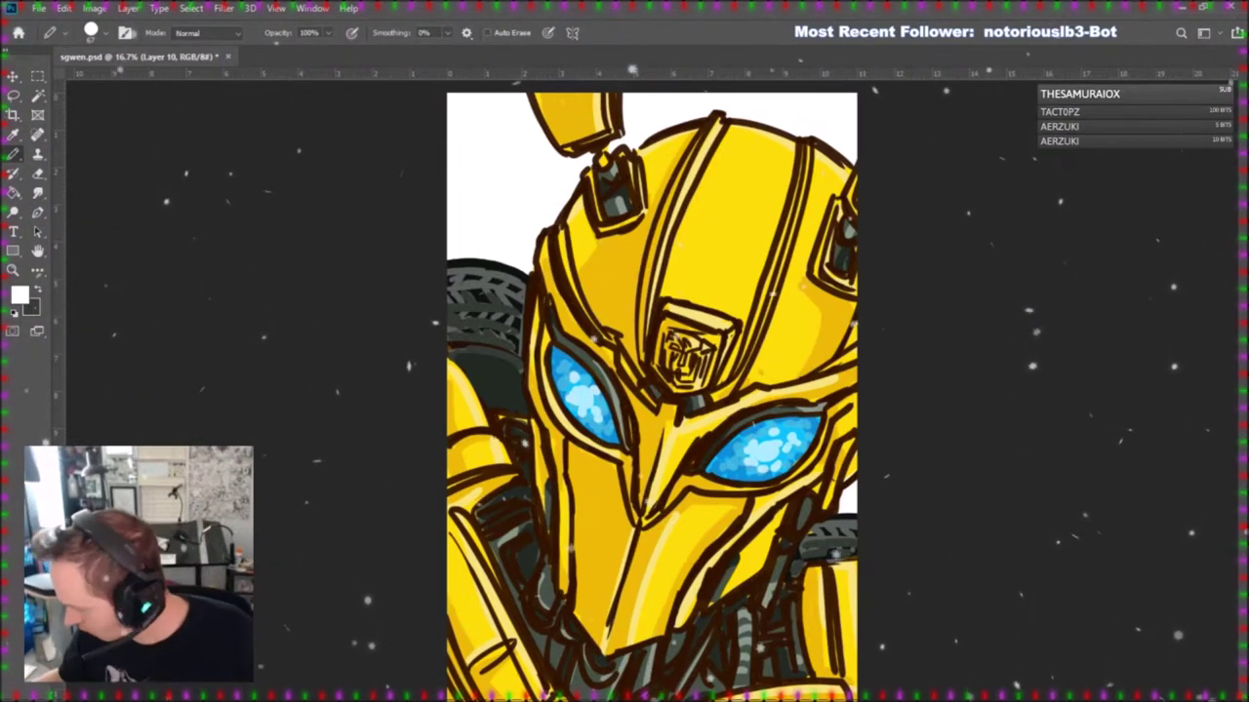
key("ctrl+shift+alt+n")
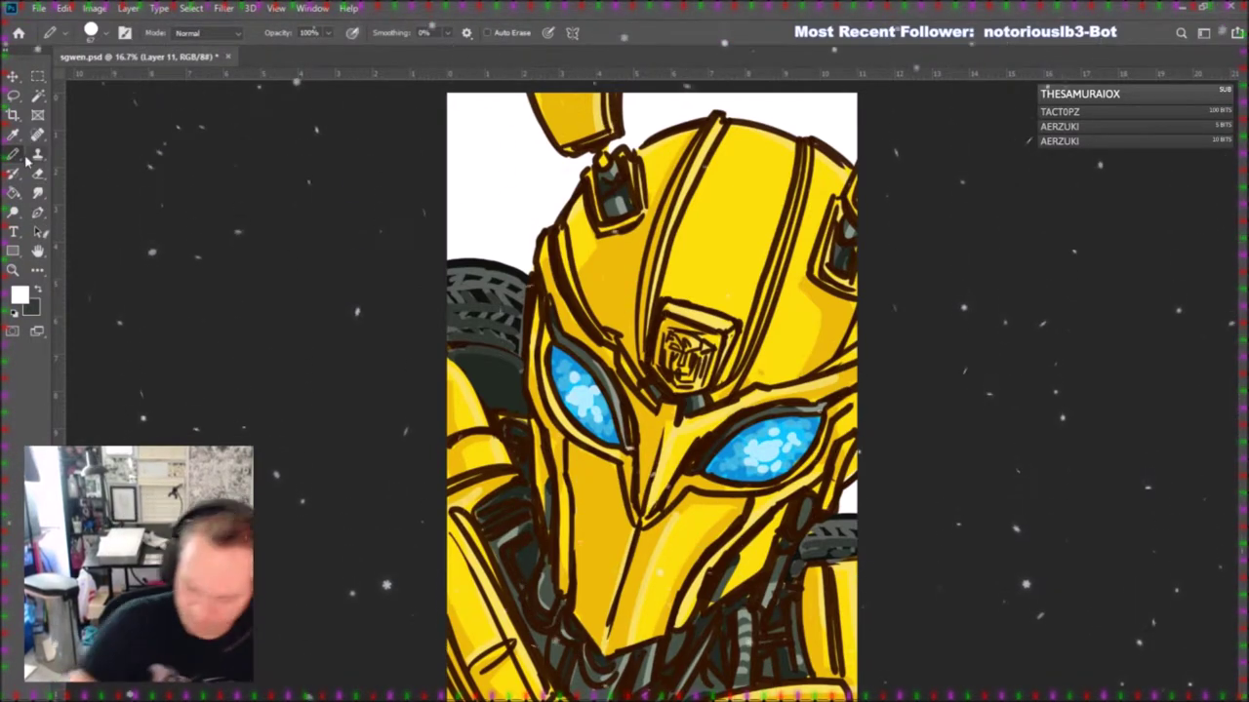
left_click_drag(617, 646, 677, 426)
left_click_drag(731, 332, 710, 388)
left_click_drag(671, 304, 735, 327)
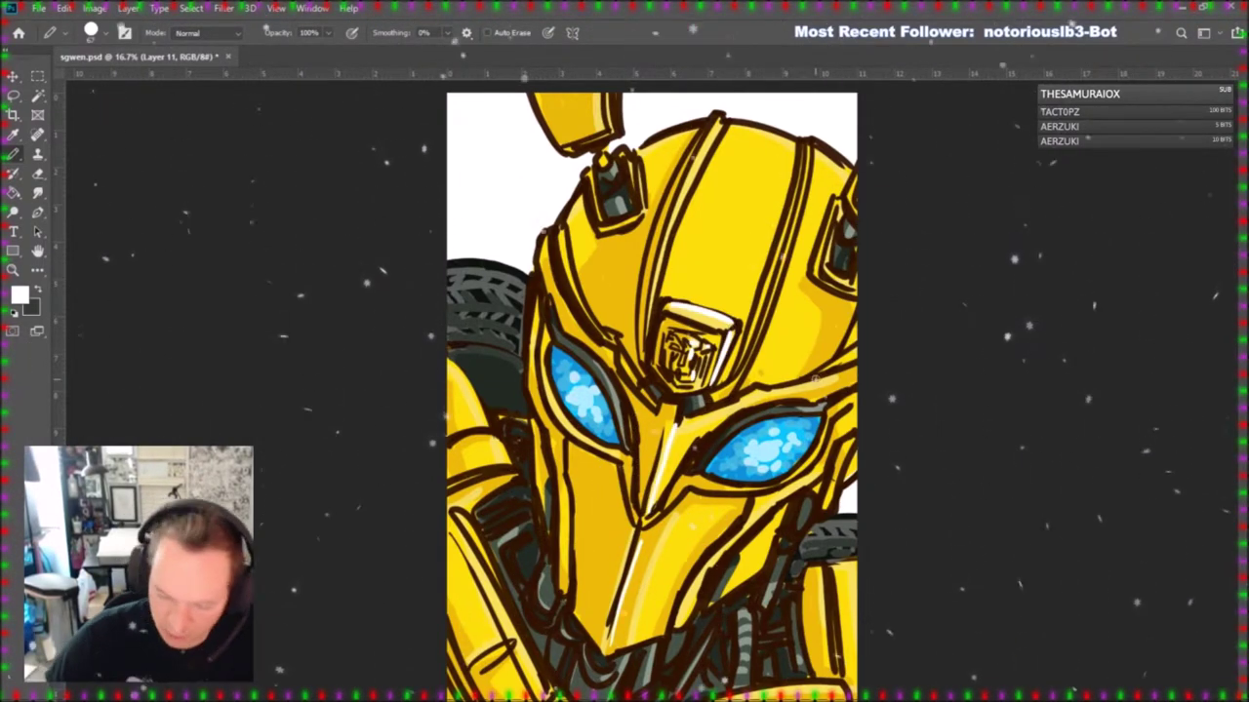
left_click_drag(738, 400, 856, 365)
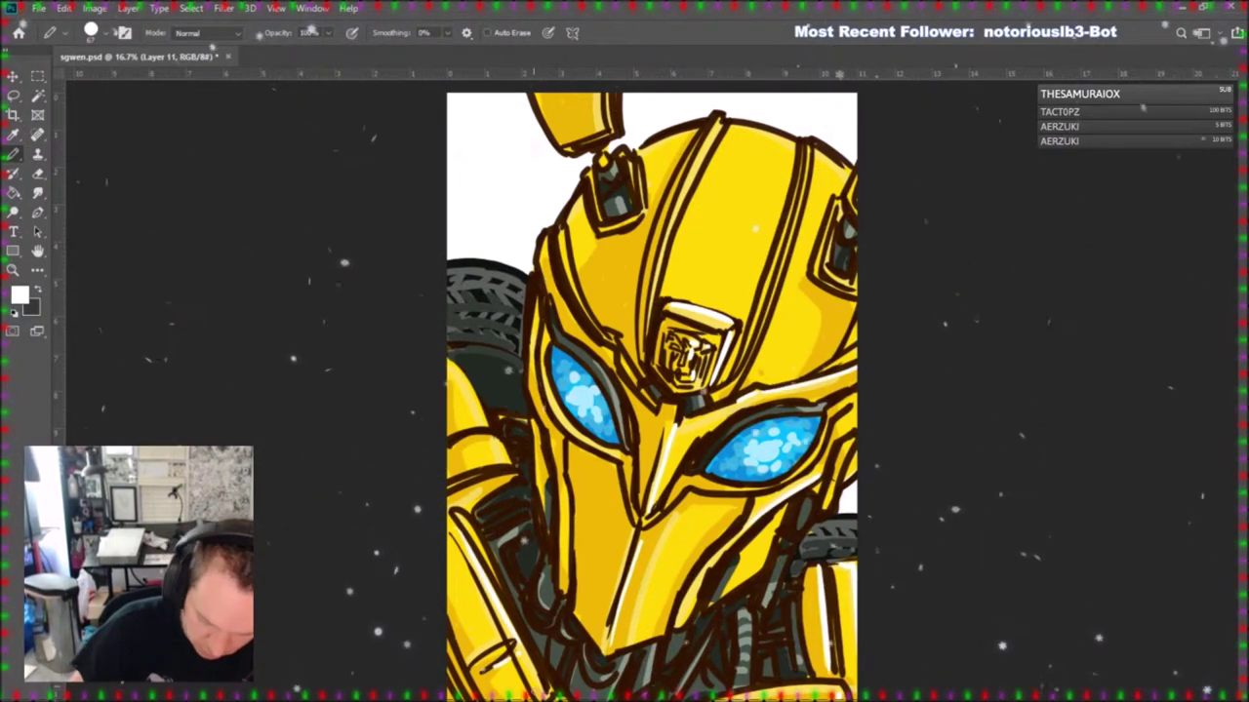
Add white highlights to the shoulder, antenna, helmet rim and the raised strips on the helmet.
left_click_drag(452, 367, 485, 416)
left_click_drag(597, 95, 609, 132)
left_click_drag(607, 337, 565, 242)
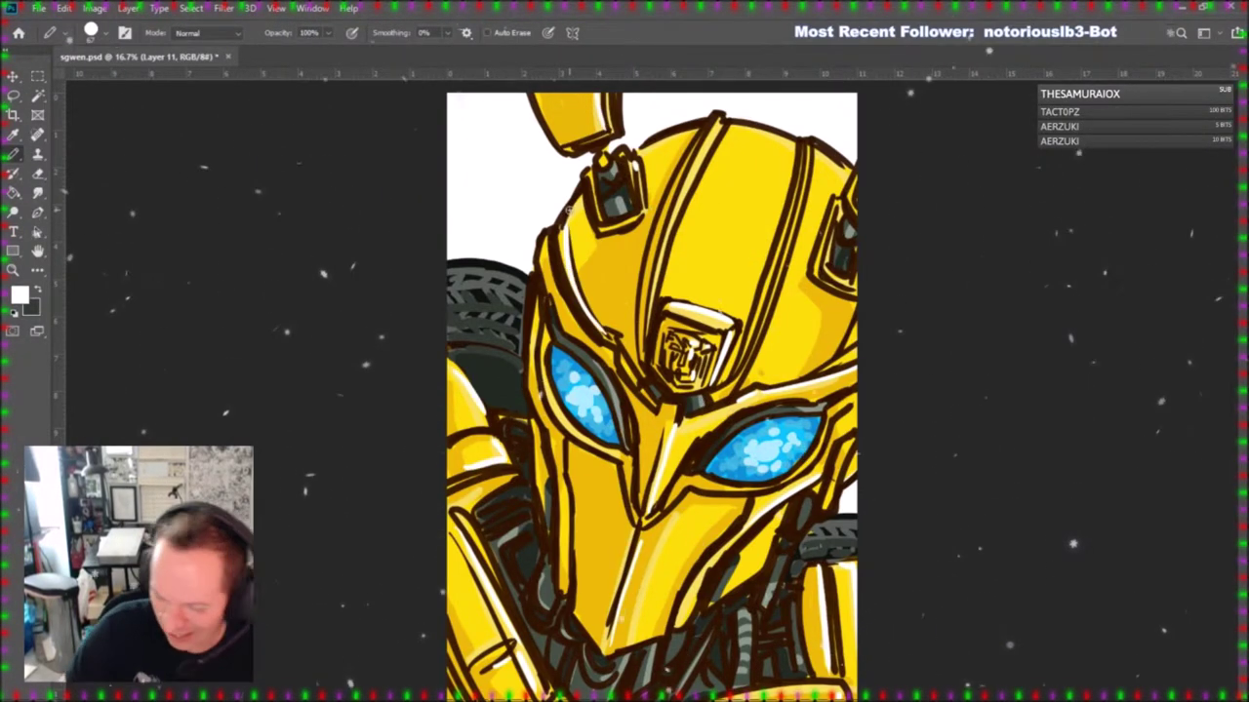
left_click_drag(728, 124, 788, 138)
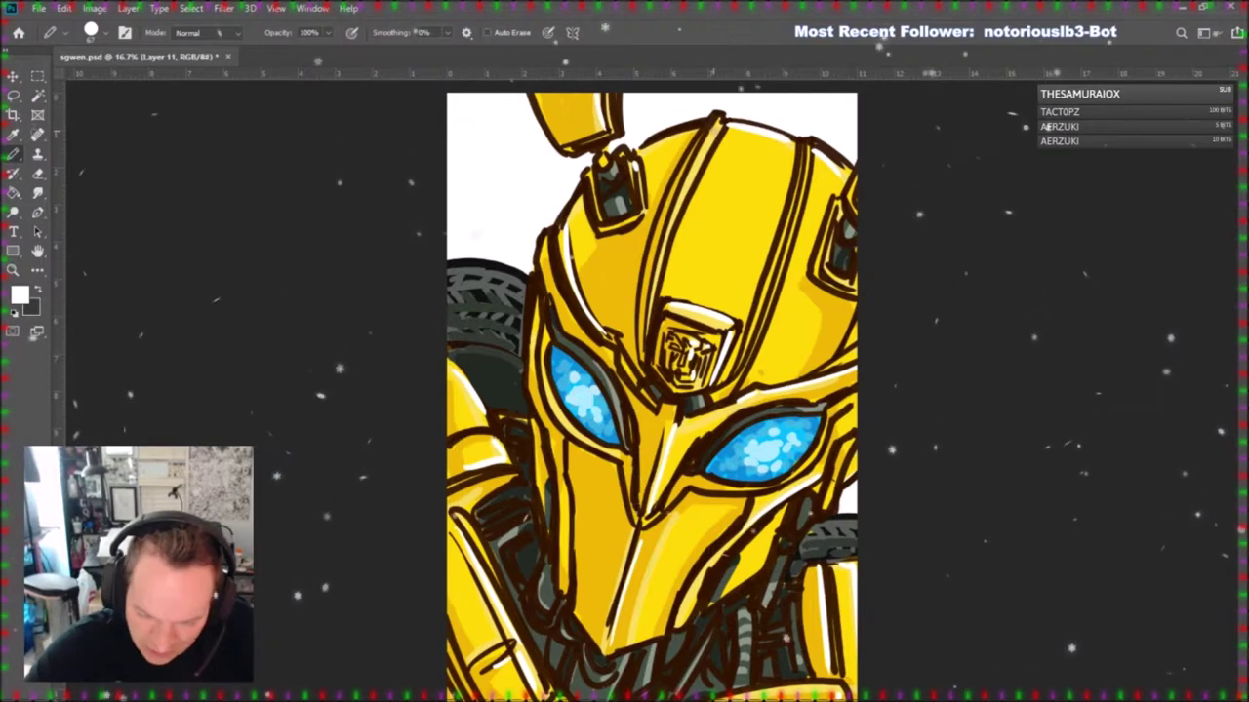
mouse_move(800, 375)
left_mouse_down()
mouse_move(829, 360)
mouse_move(854, 310)
left_mouse_up()
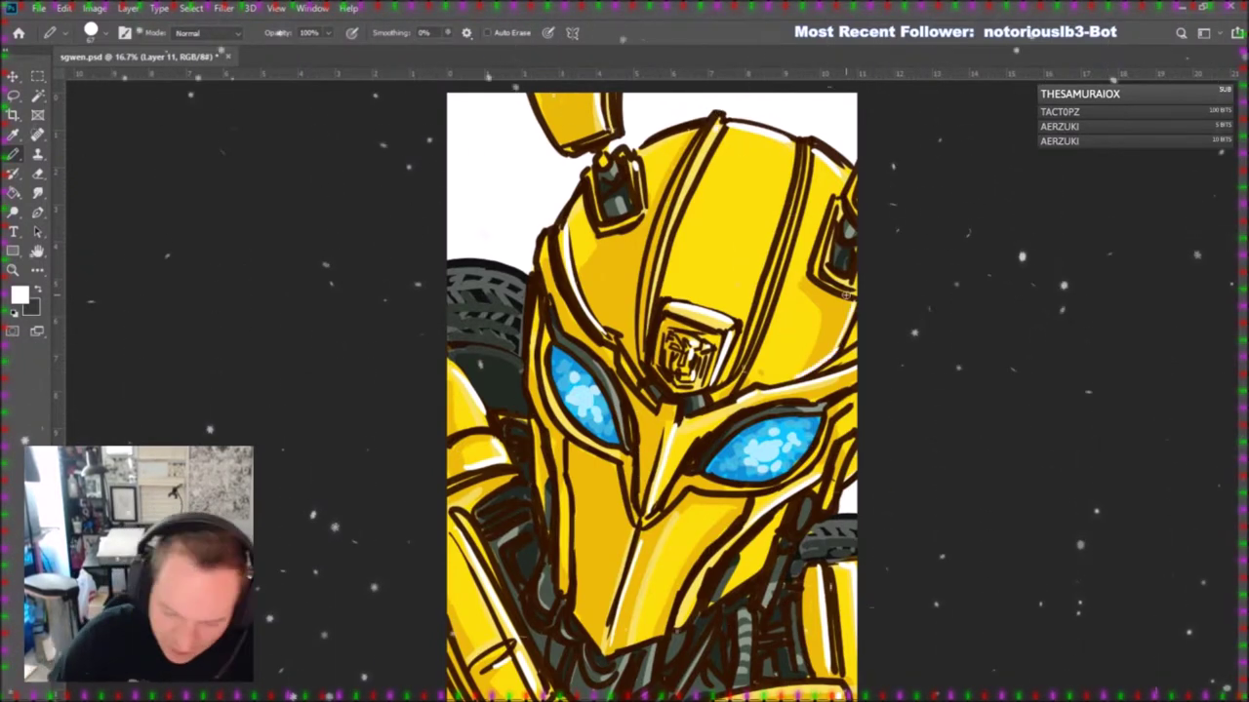
left_click_drag(810, 168, 734, 388)
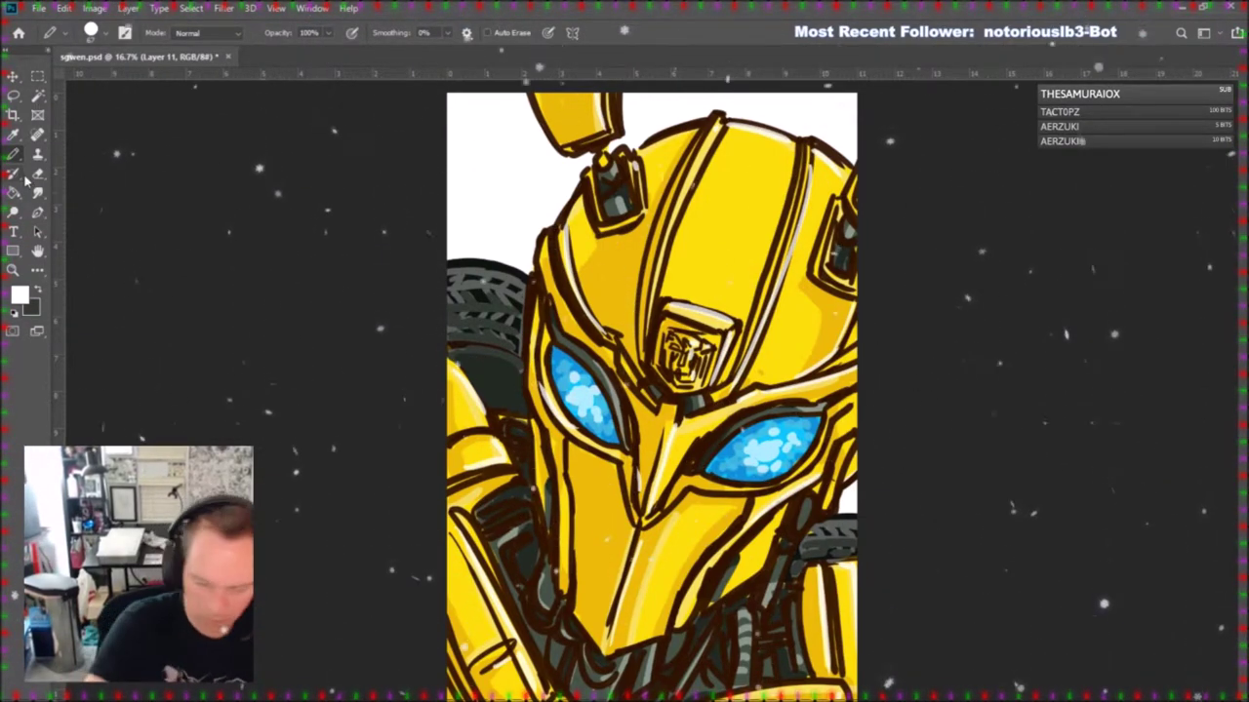
Paint white highlights on the tyres and dark neck parts on new Layer 12, and tone them down to light grey.
key("ctrl+shift+alt+n")
mouse_move(449, 274)
left_mouse_down()
mouse_move(519, 282)
mouse_move(458, 285)
mouse_move(479, 286)
left_mouse_up()
mouse_move(505, 281)
left_mouse_down()
mouse_move(454, 296)
mouse_move(515, 295)
left_mouse_up()
left_click_drag(463, 310, 512, 312)
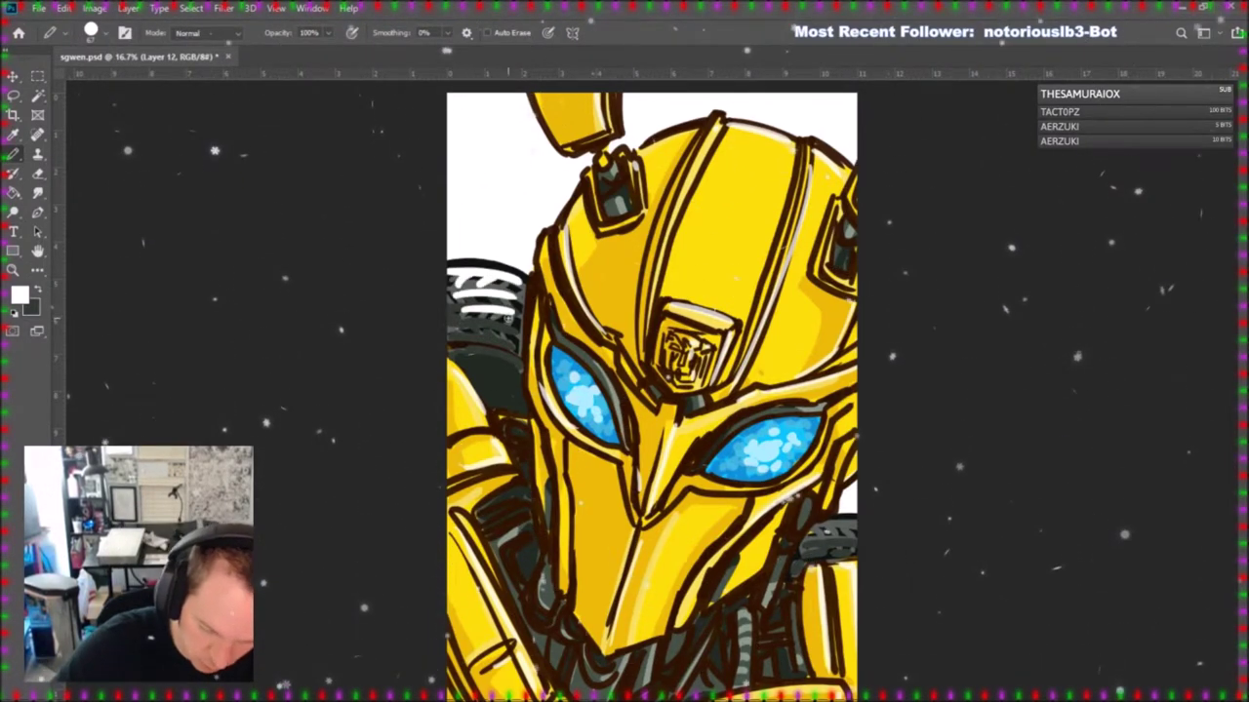
left_click_drag(818, 528, 856, 527)
mouse_move(680, 636)
left_mouse_down()
mouse_move(670, 659)
mouse_move(617, 686)
left_mouse_up()
left_click_drag(520, 521, 512, 531)
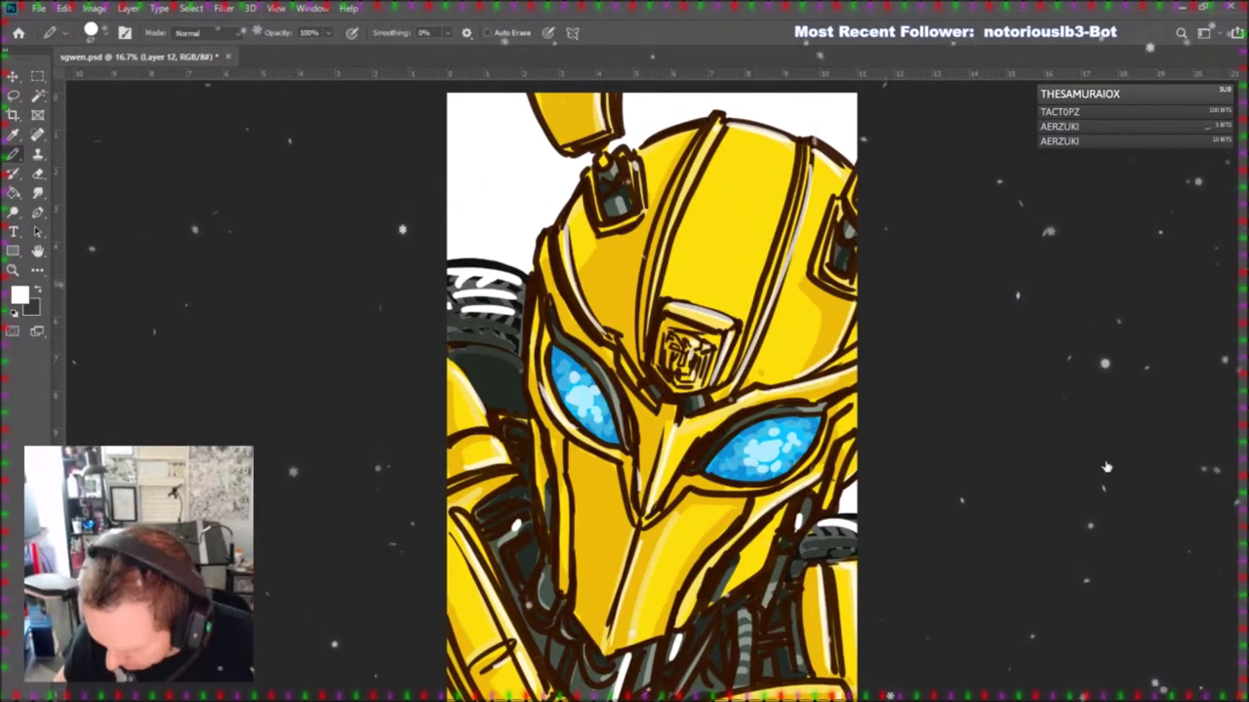
key("ctrl+z")
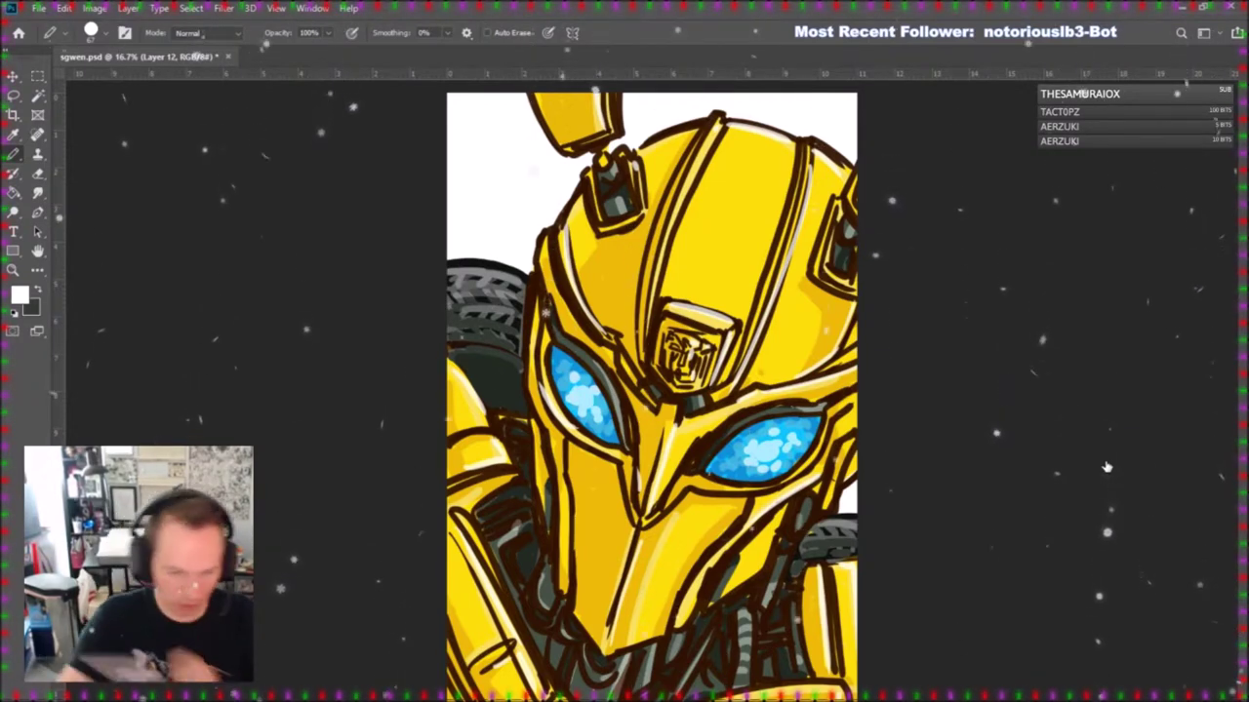
Fill the background behind the robot with bright purple on new Layer 13.
left_click(14, 271)
left_click(694, 517, "alt")
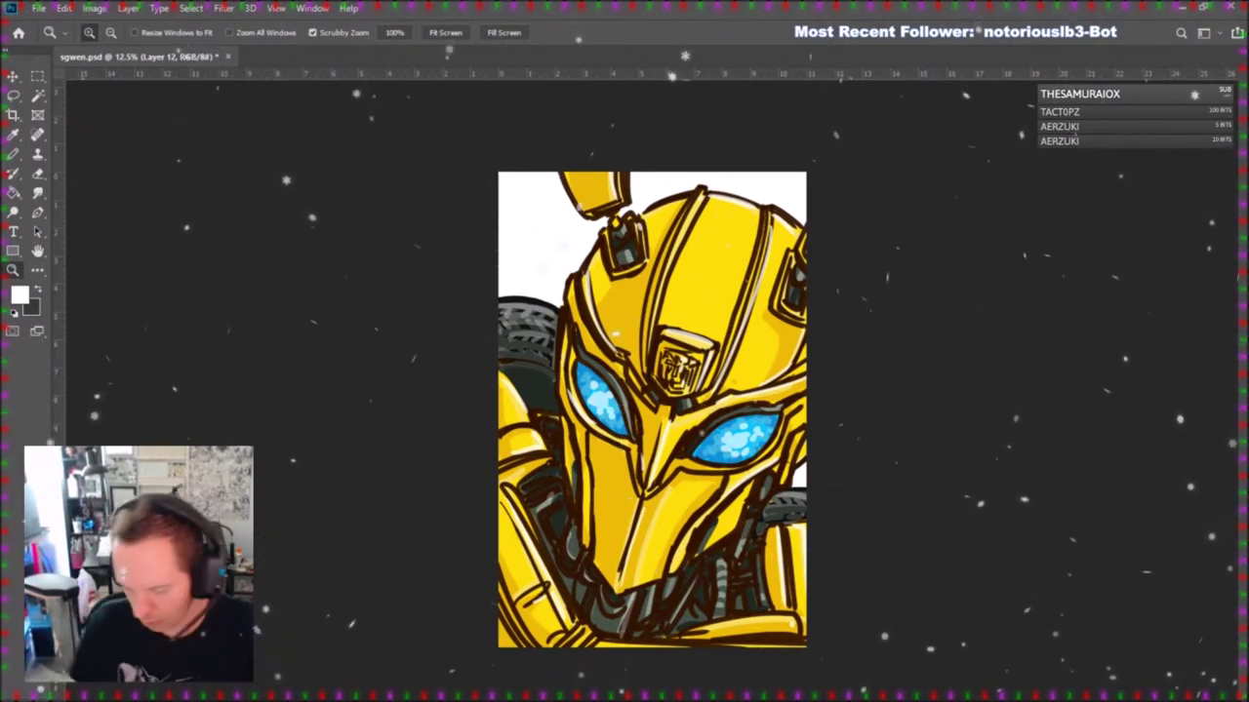
key("ctrl+shift+alt+n")
left_click(21, 303)
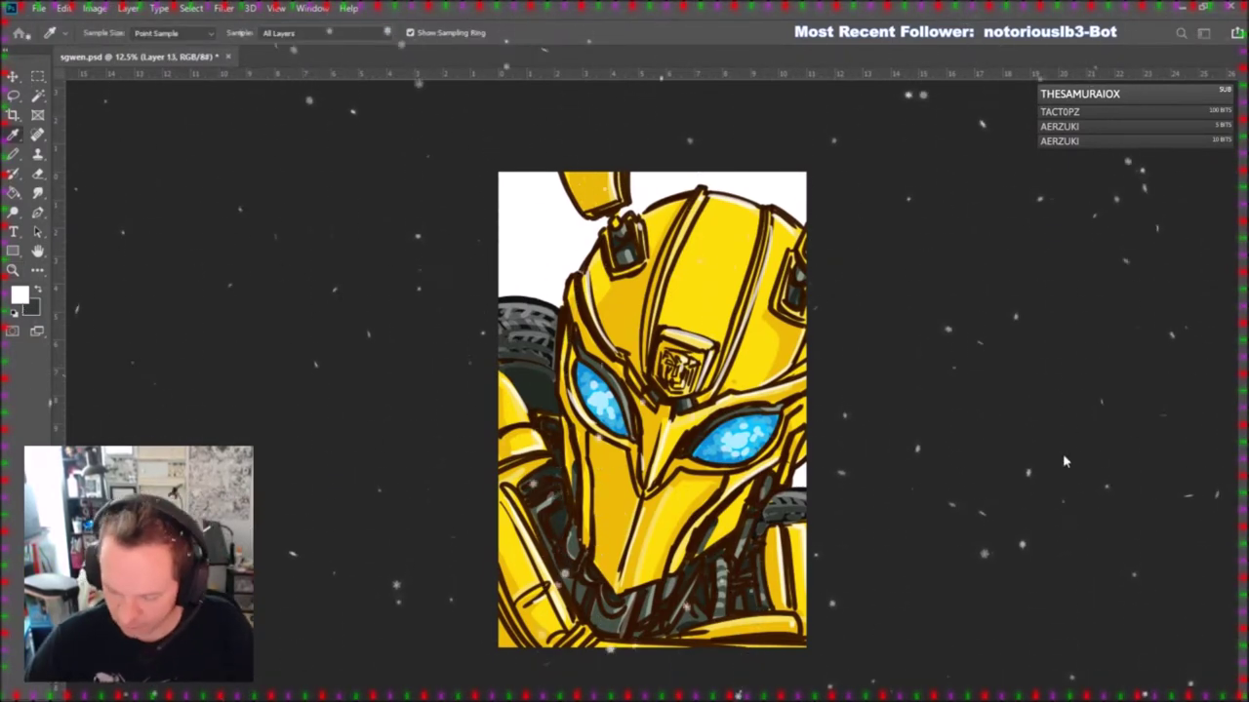
left_click(1061, 459)
left_click(13, 157)
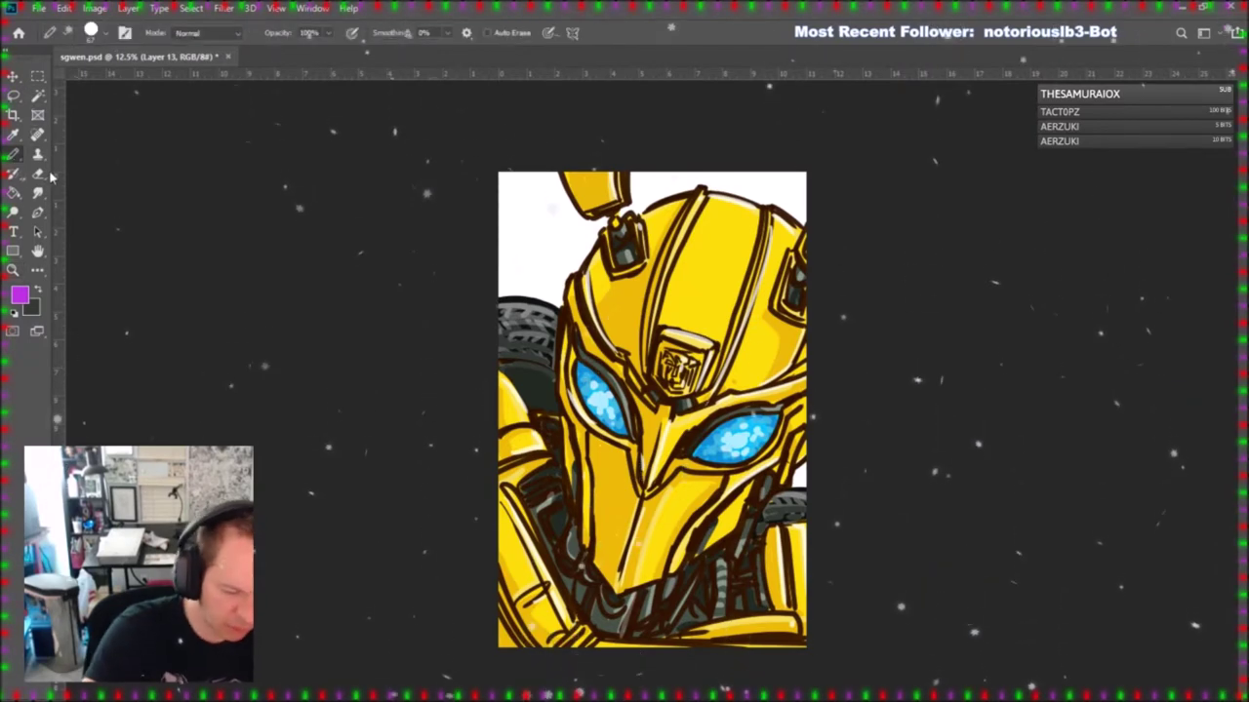
key("g")
left_click(724, 298)
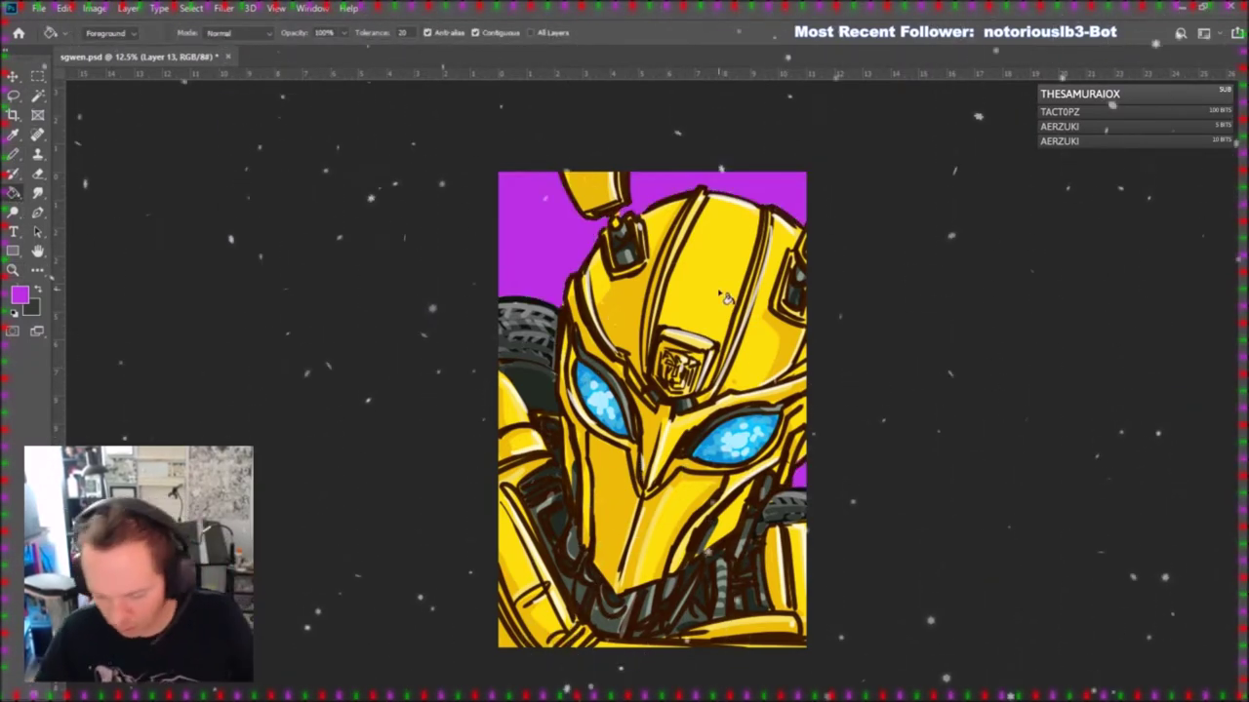
Choose a pale lilac and brush soft cloudy patches over the purple background with an enlarged soft brush on new Layer 14.
key("i")
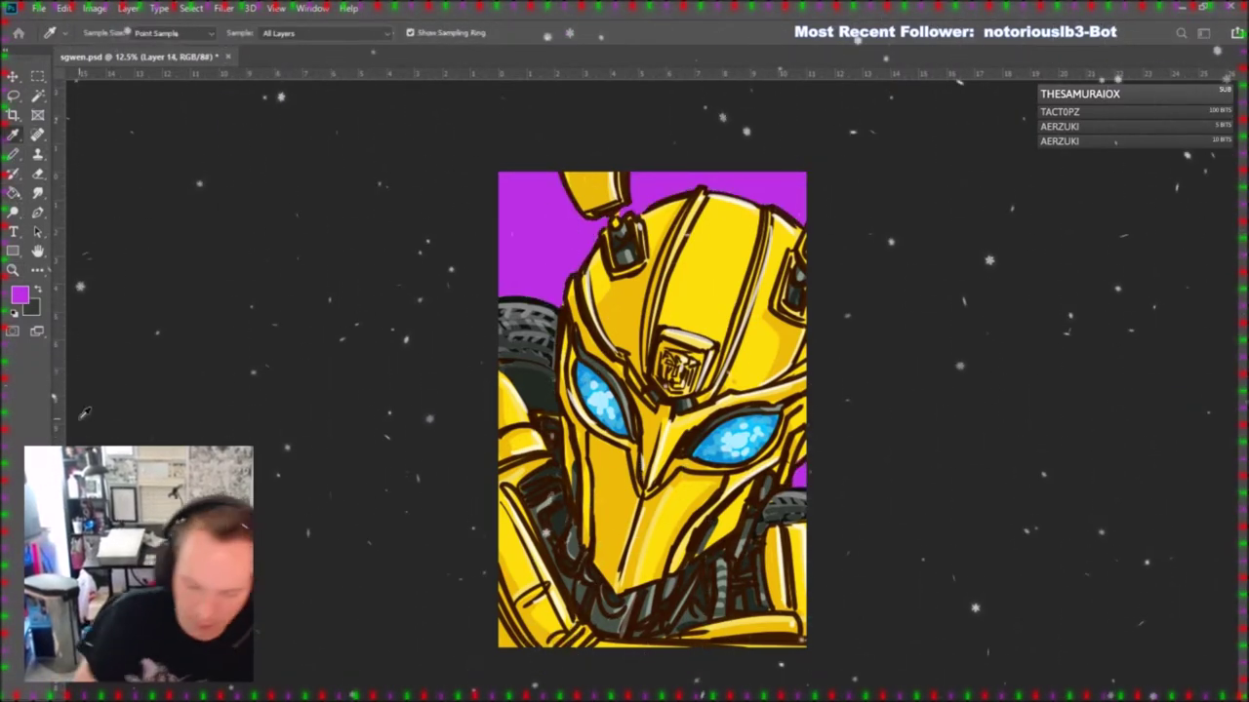
key("g")
left_click(13, 156)
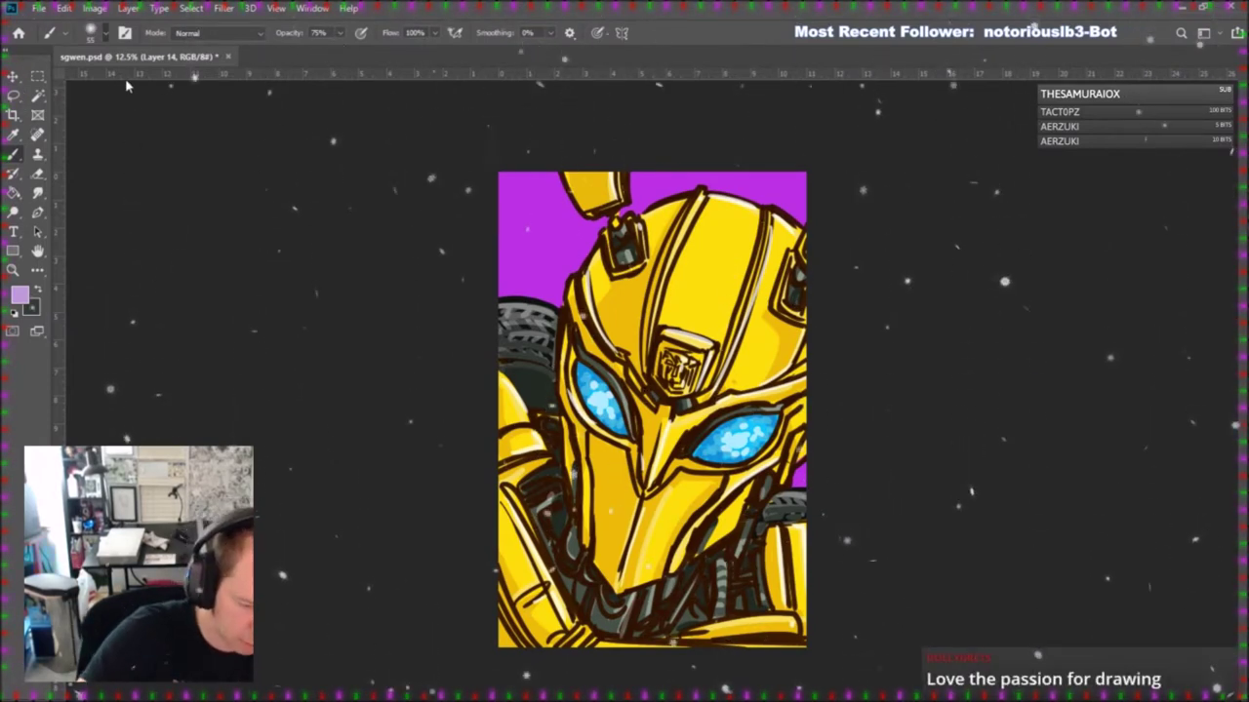
key("]")
key("]")
key("]")
key("]")
key("]")
key("]")
key("]")
key("]")
key("]")
key("]")
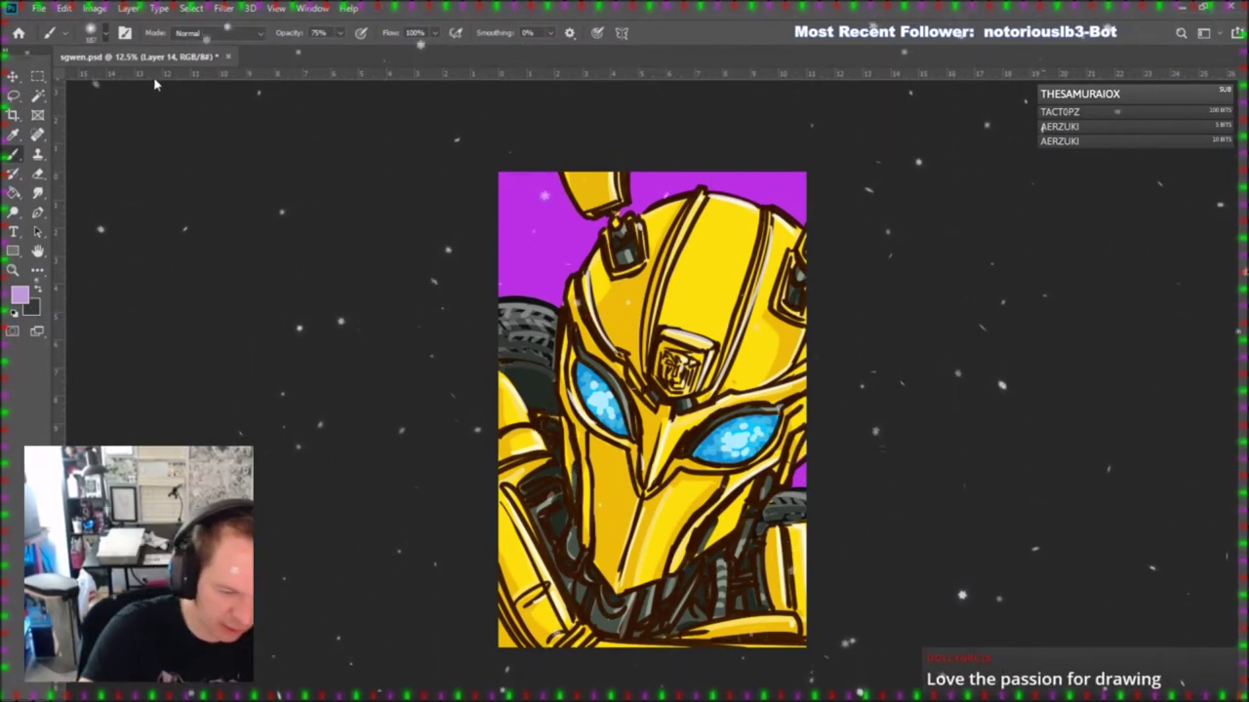
mouse_move(575, 262)
left_mouse_down()
mouse_move(561, 293)
mouse_move(524, 286)
mouse_move(577, 246)
mouse_move(557, 246)
mouse_move(517, 285)
mouse_move(575, 200)
mouse_move(678, 191)
mouse_move(510, 293)
mouse_move(702, 186)
mouse_move(780, 210)
mouse_move(683, 179)
mouse_move(801, 472)
left_mouse_up()
left_click_drag(503, 278, 516, 223)
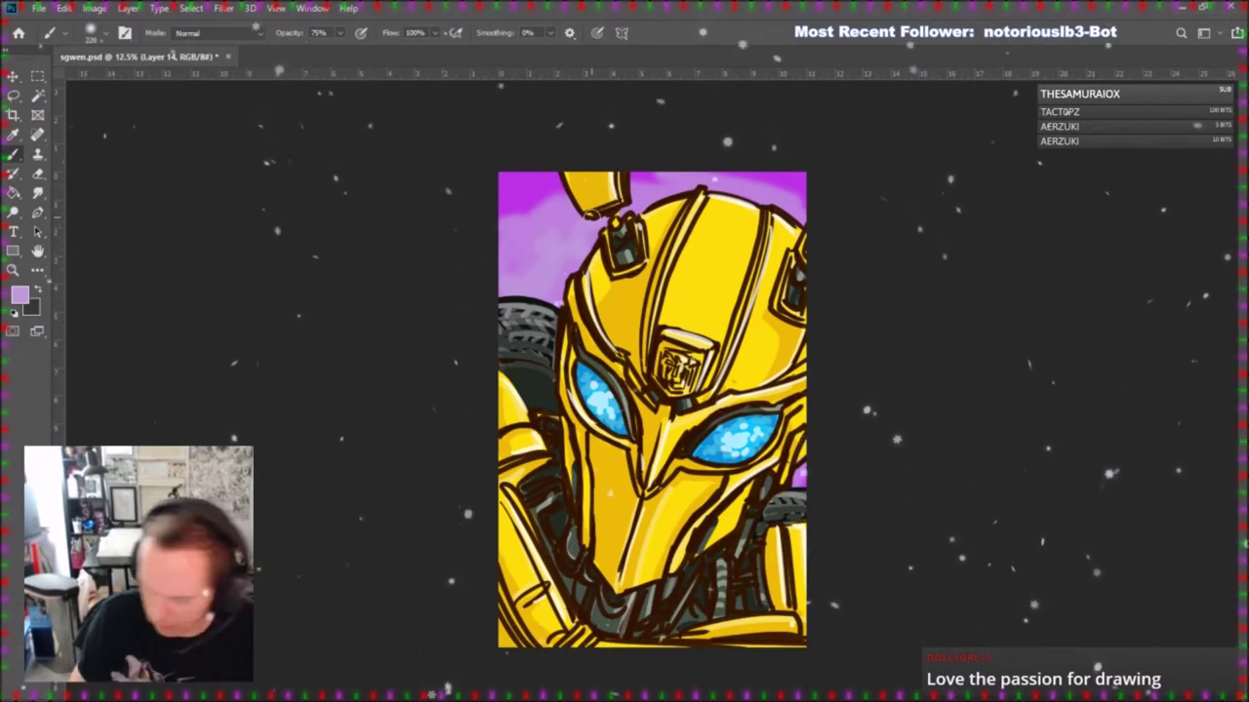
Soften the lilac clouds, and paint a lighter lilac glow around the robot's head on new Layer 15.
left_click(1071, 488)
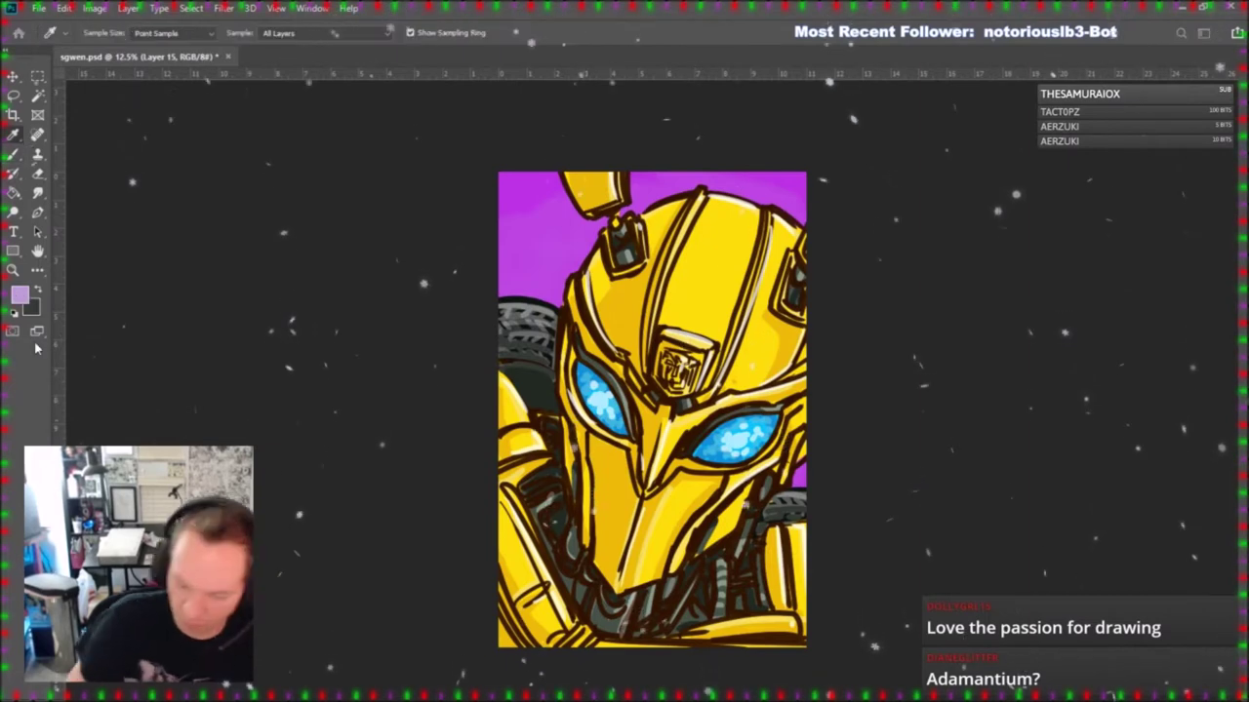
mouse_move(558, 298)
left_mouse_down()
mouse_move(589, 253)
mouse_move(575, 195)
mouse_move(494, 293)
mouse_move(548, 285)
left_mouse_up()
mouse_move(656, 203)
left_mouse_down()
mouse_move(624, 196)
mouse_move(828, 204)
left_mouse_up()
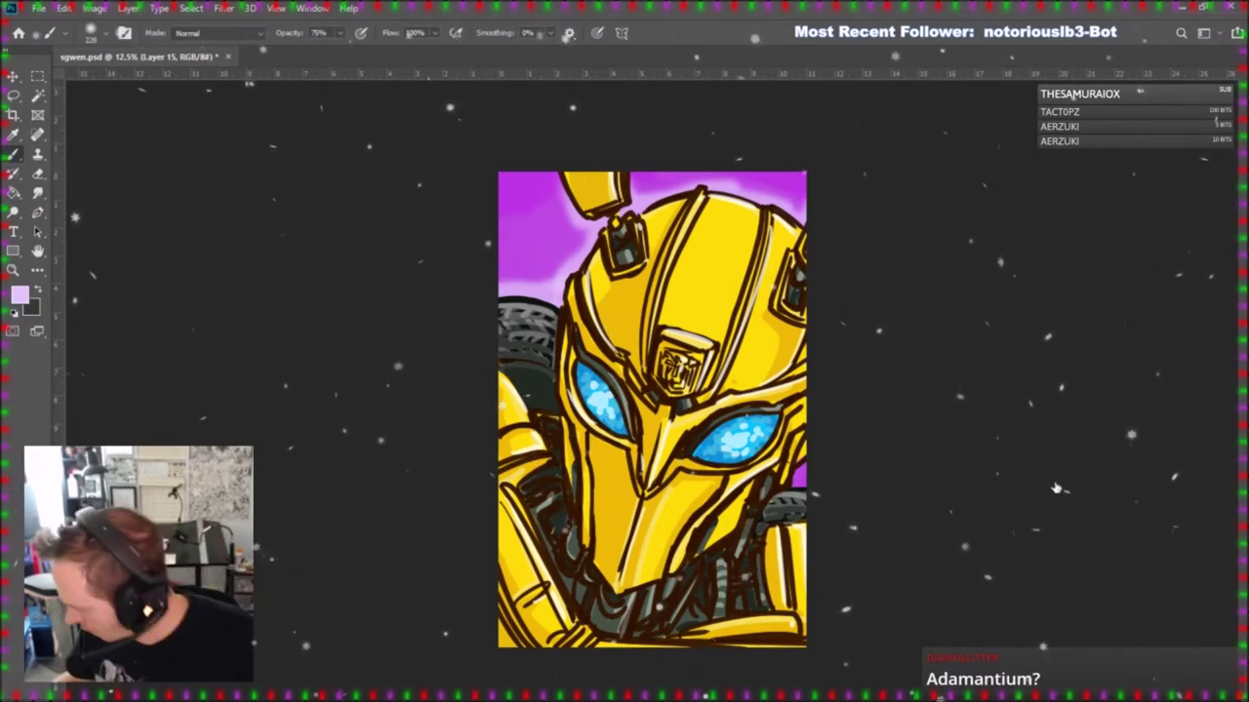
Paint a near-white glow along the robot's head outline on new Layer 16, and tone it down into the purple background.
key("ctrl+shift+alt+n")
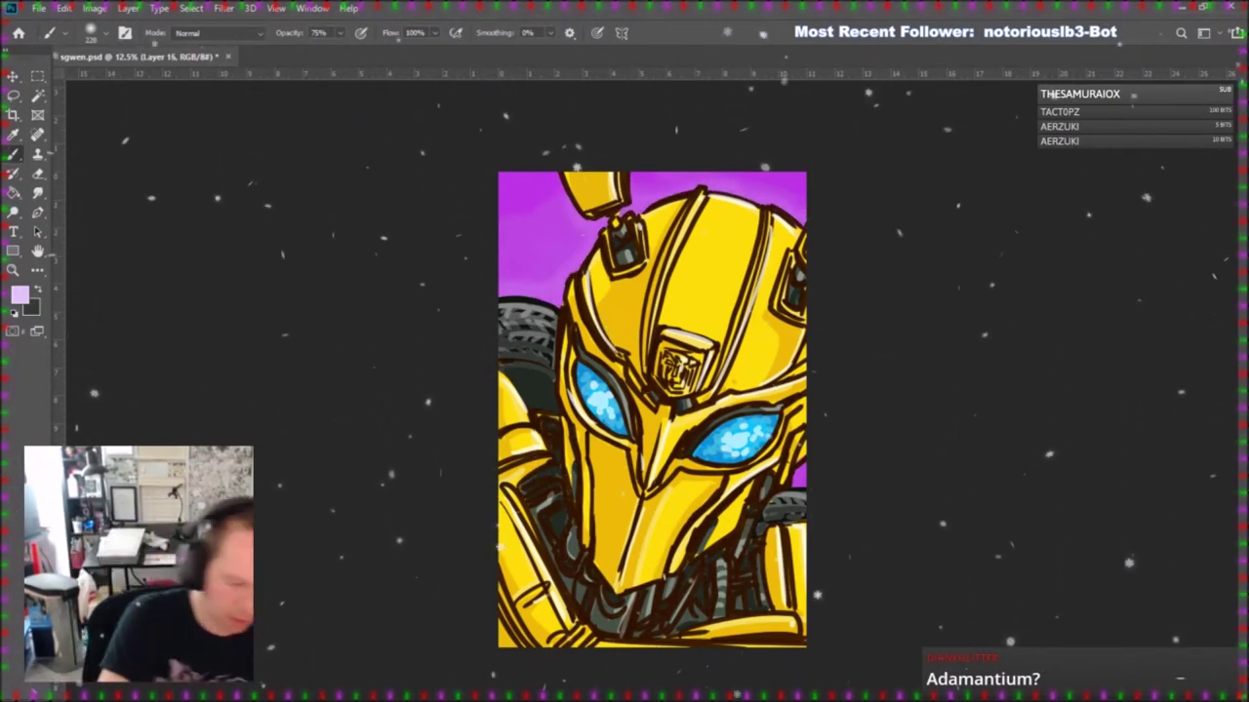
key("i")
key("b")
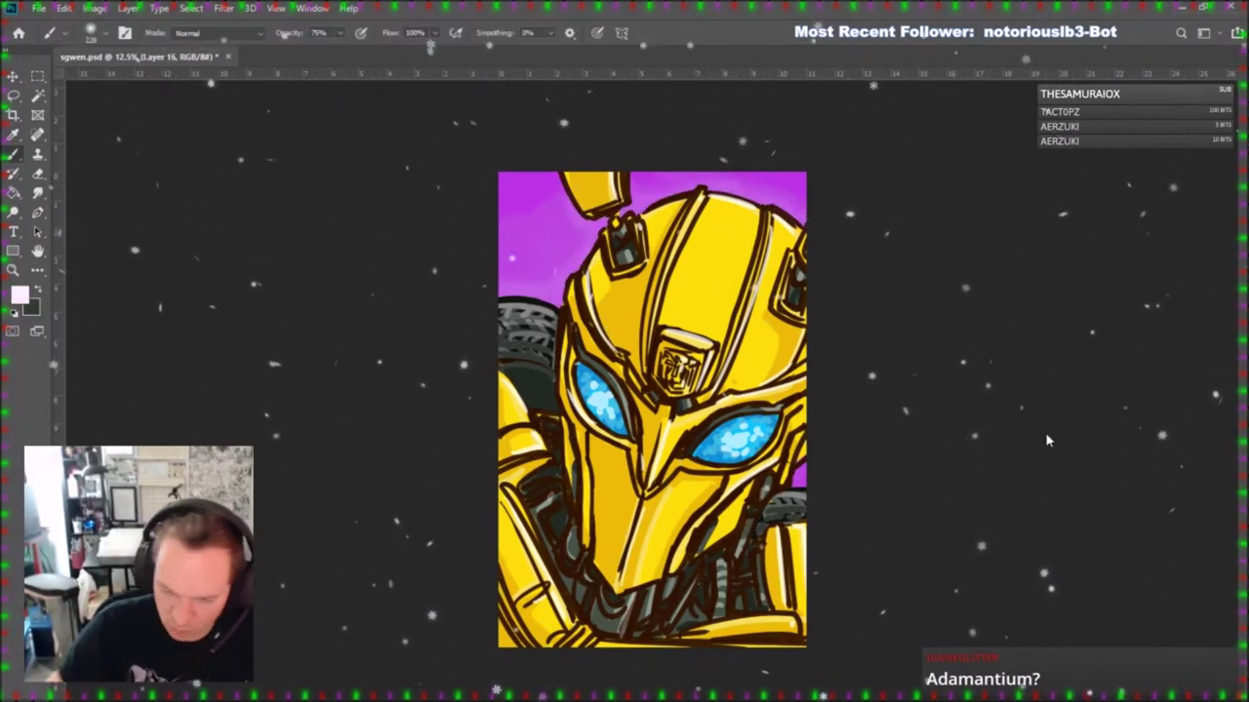
mouse_move(730, 188)
left_mouse_down()
mouse_move(806, 211)
mouse_move(629, 200)
mouse_move(771, 185)
mouse_move(802, 217)
left_mouse_up()
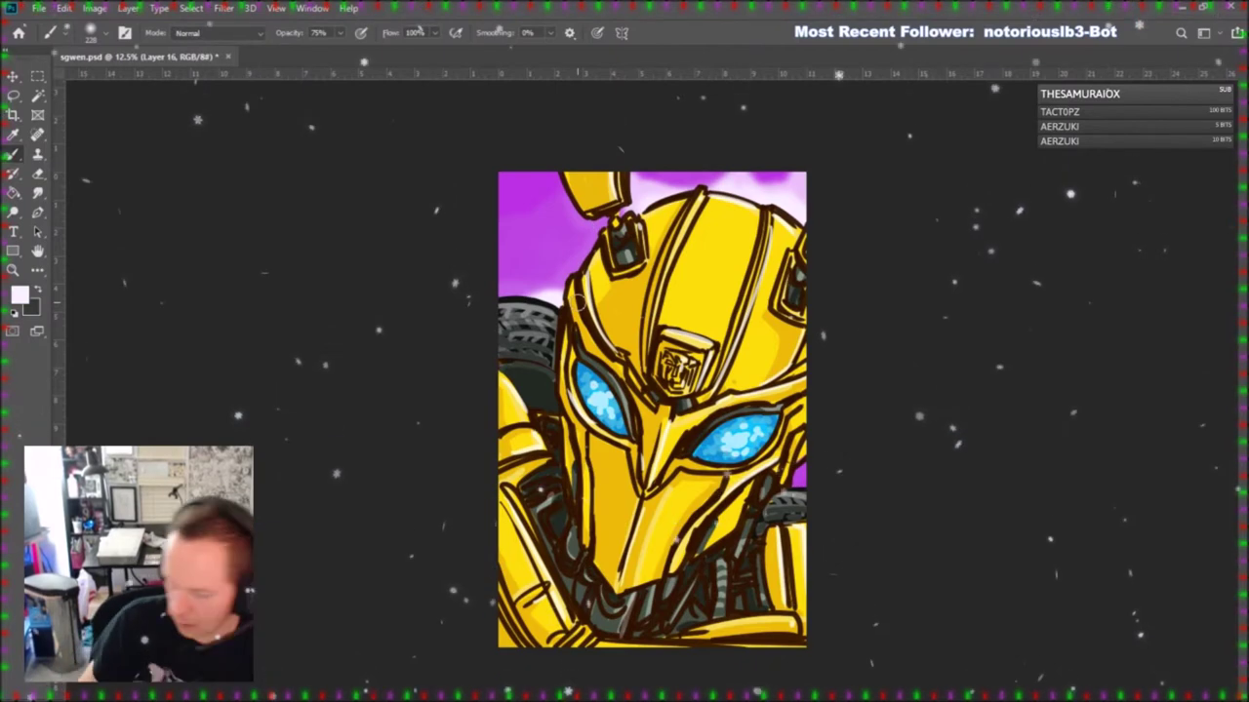
left_click(1069, 489)
left_click(1069, 490)
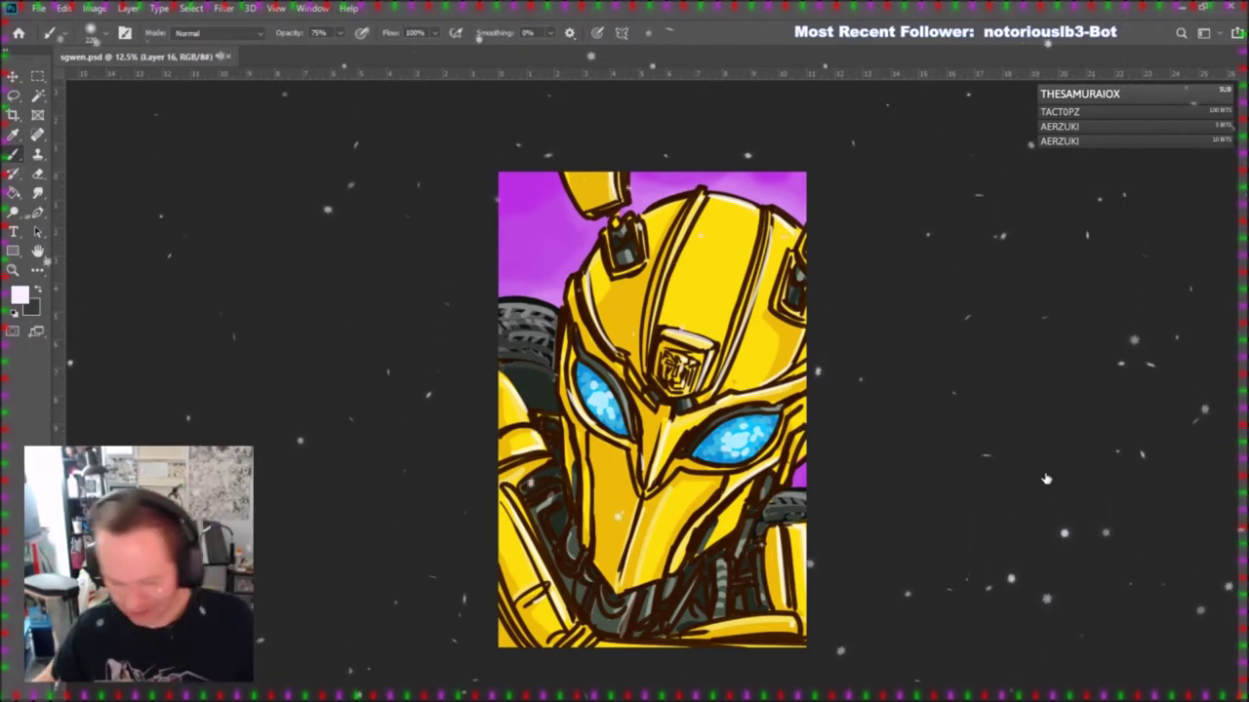
Find the eye highlights on Layer 4, reset the colours to white over black, and brighten the centres of both blue eyes with white.
left_click(1055, 493)
left_click(989, 495)
left_click(989, 495)
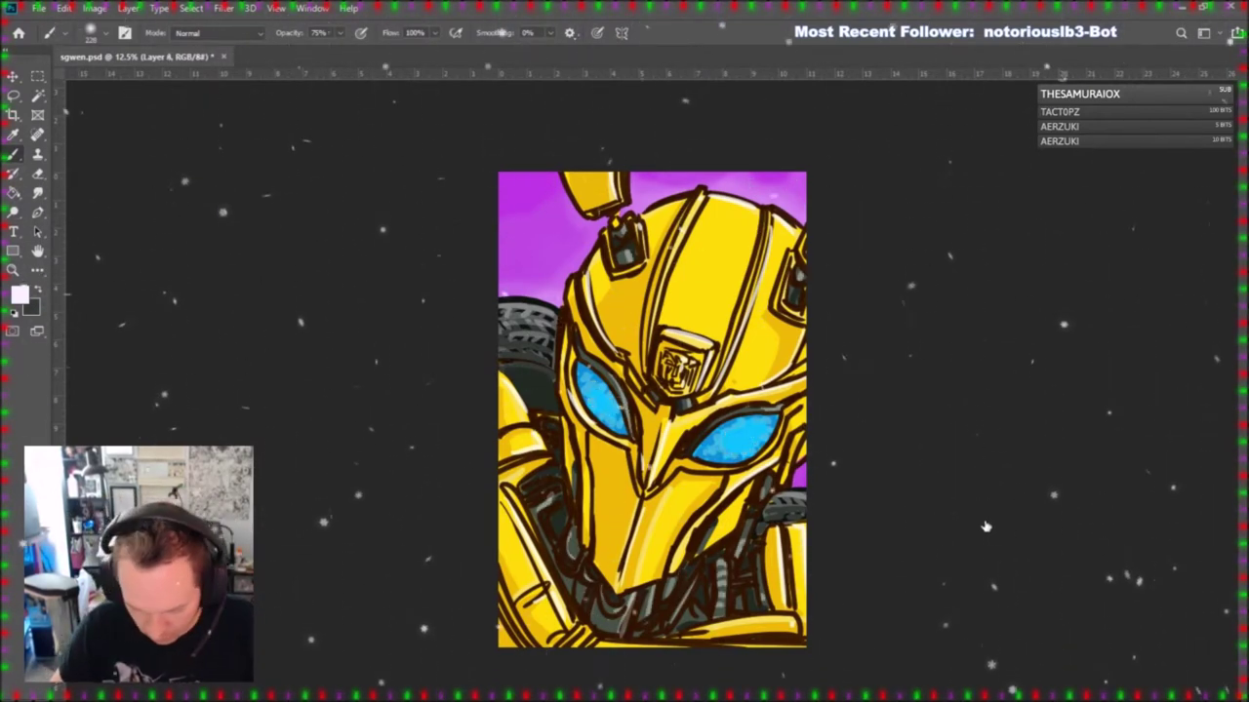
left_click(984, 499)
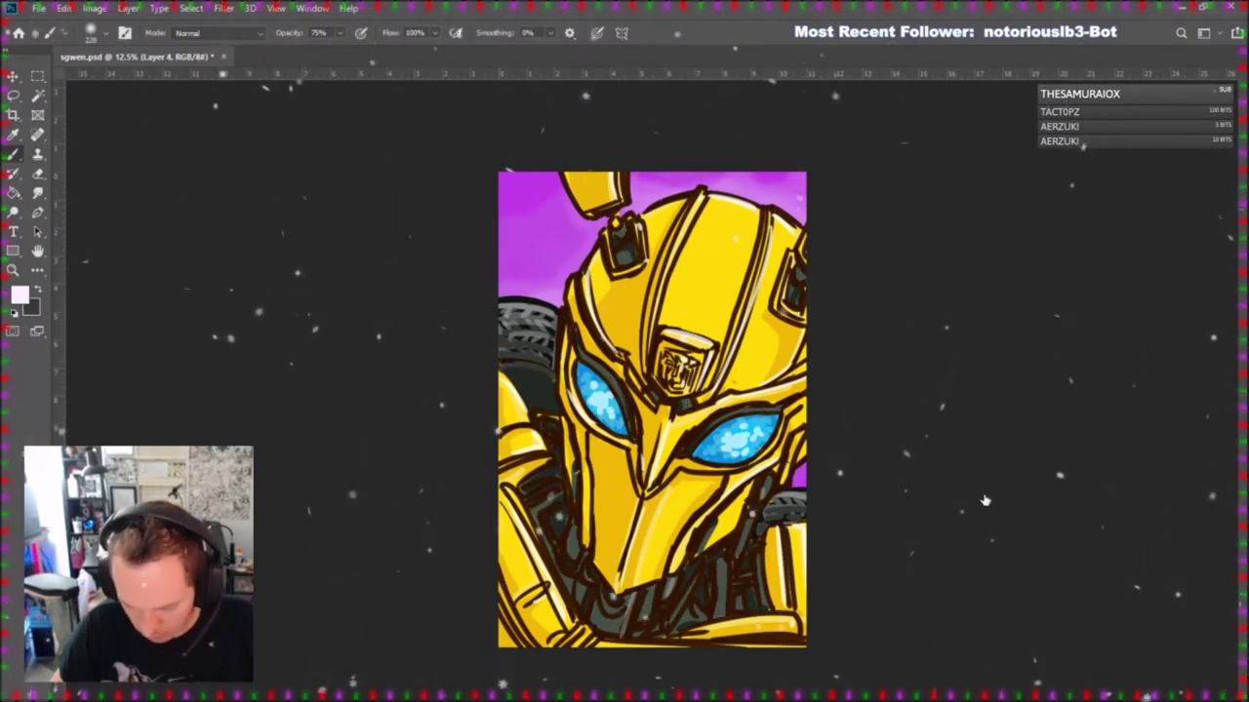
left_click(987, 502)
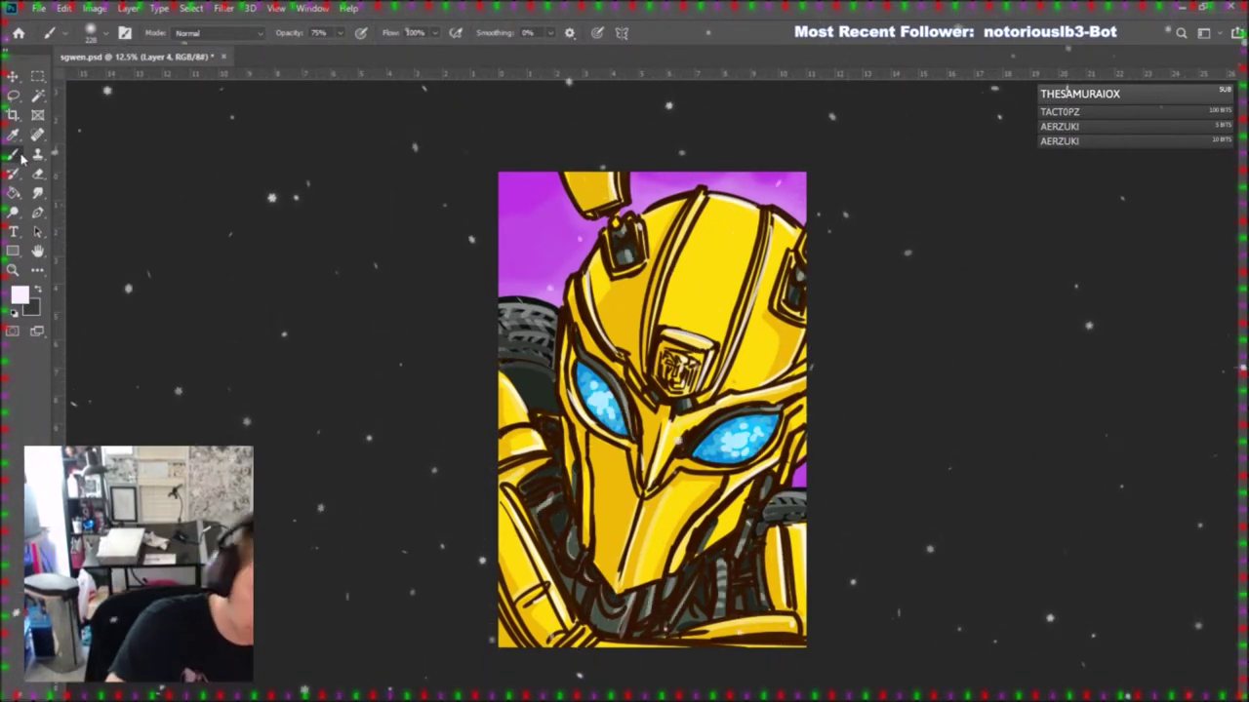
left_click(15, 313)
left_click(39, 289)
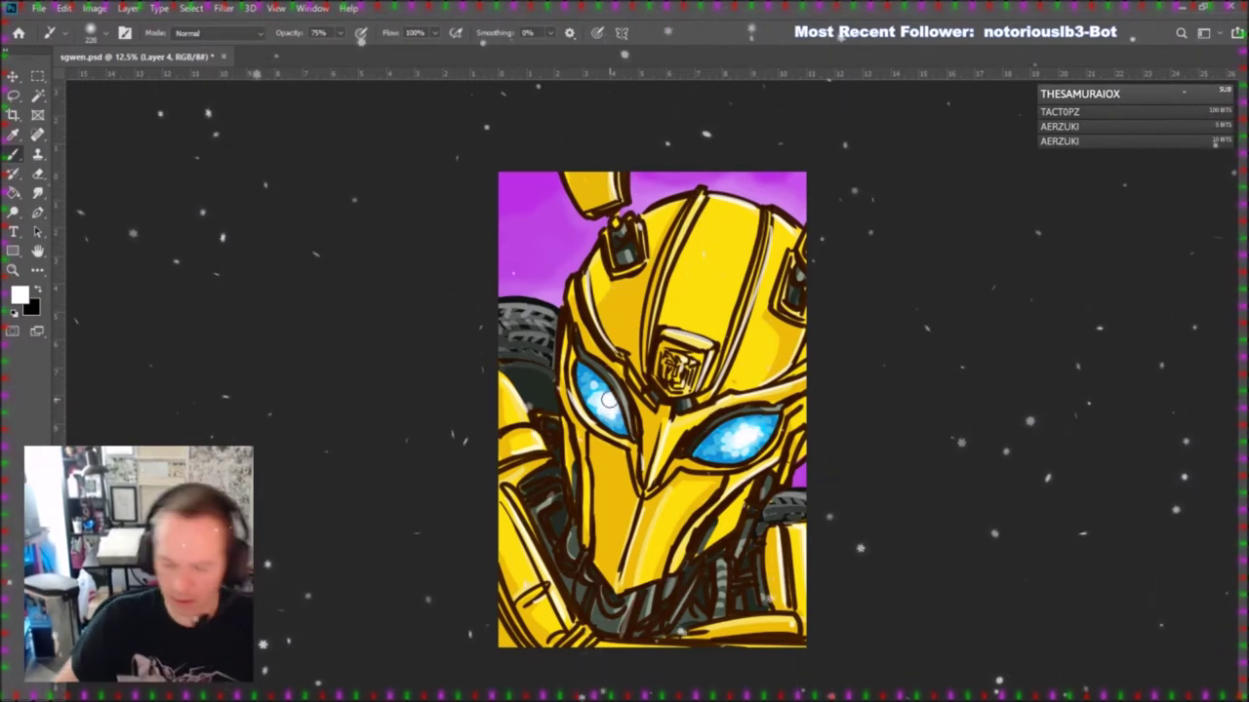
Save the finished drawing under the file name bbee.psd.
scroll(607, 400, "up", 2)
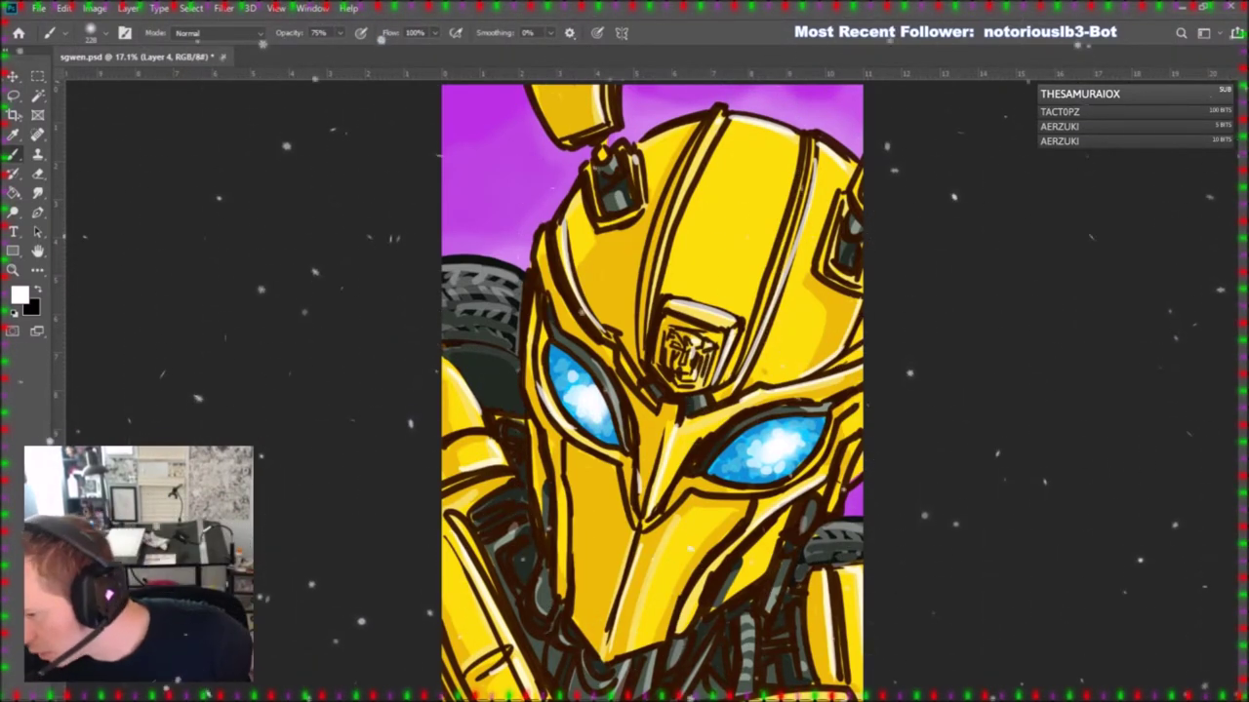
key("Return")
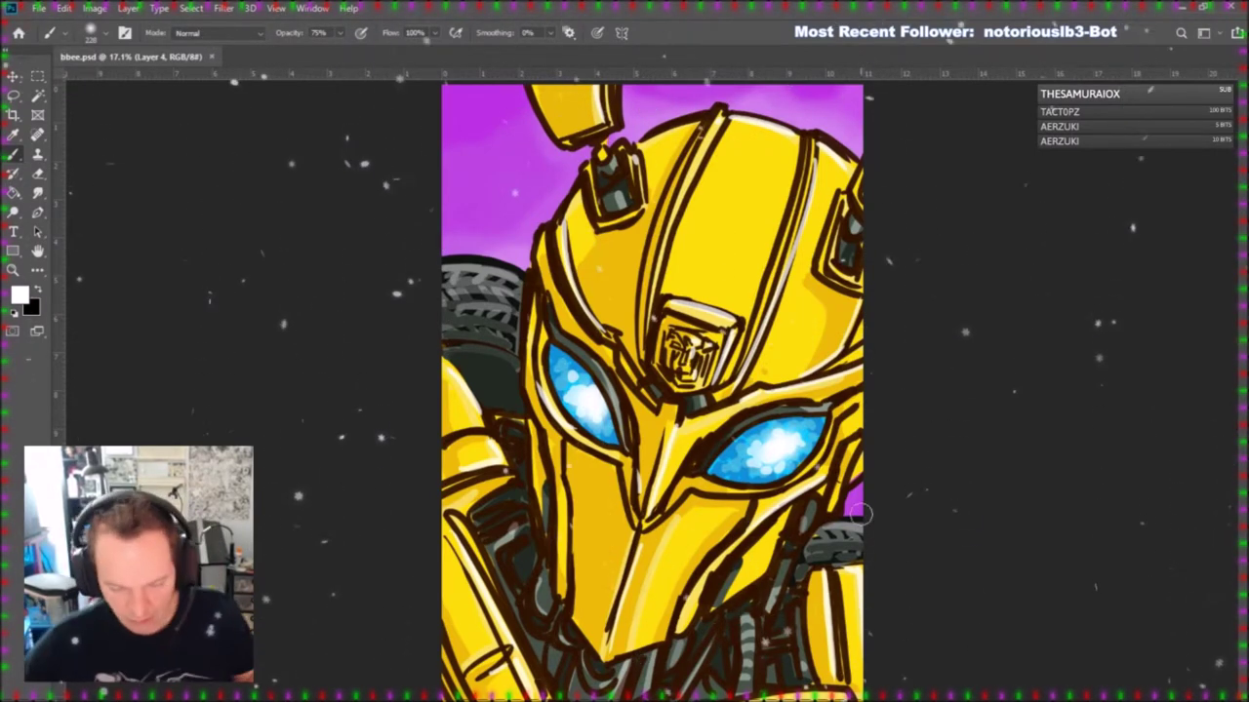